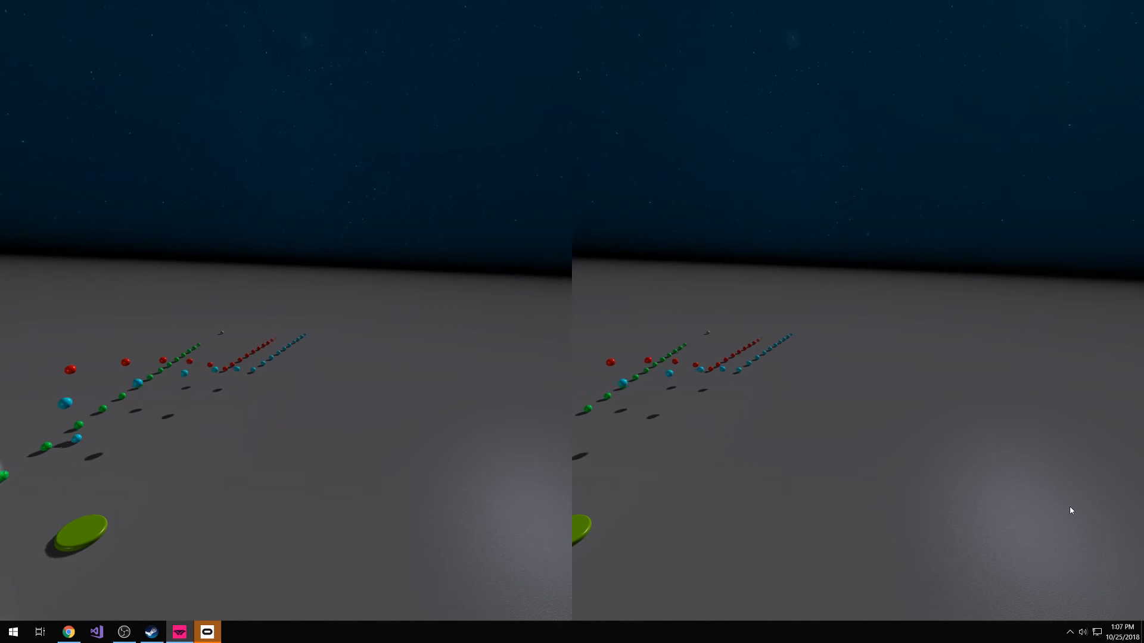
Leave the full-screen view, stop the simulation and turn off VR mode
key(Escape)
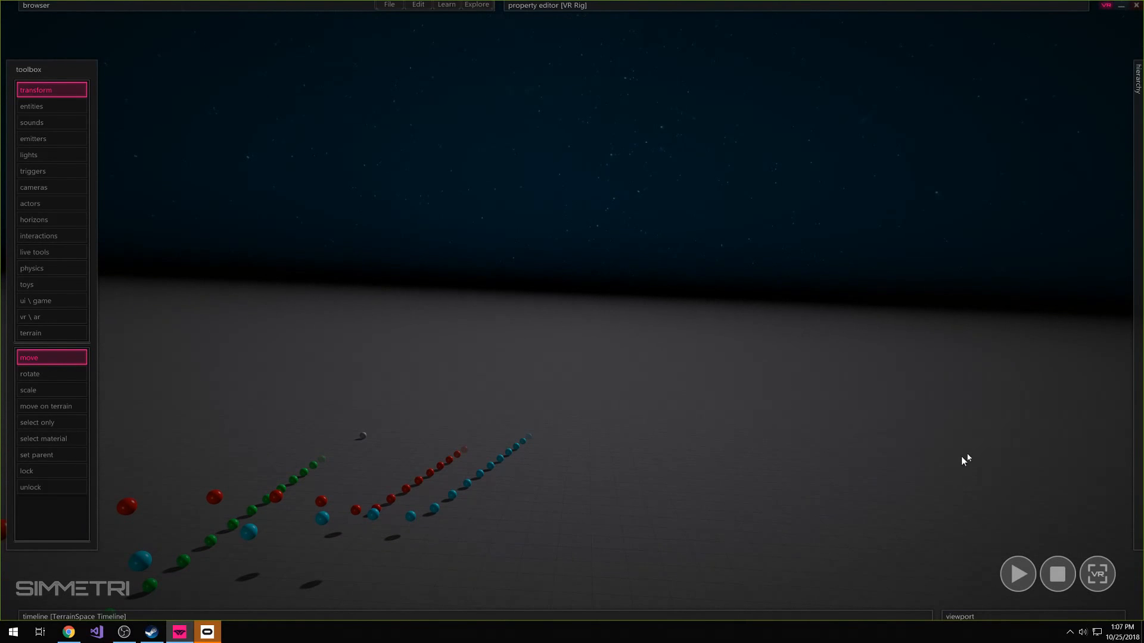
key(Escape)
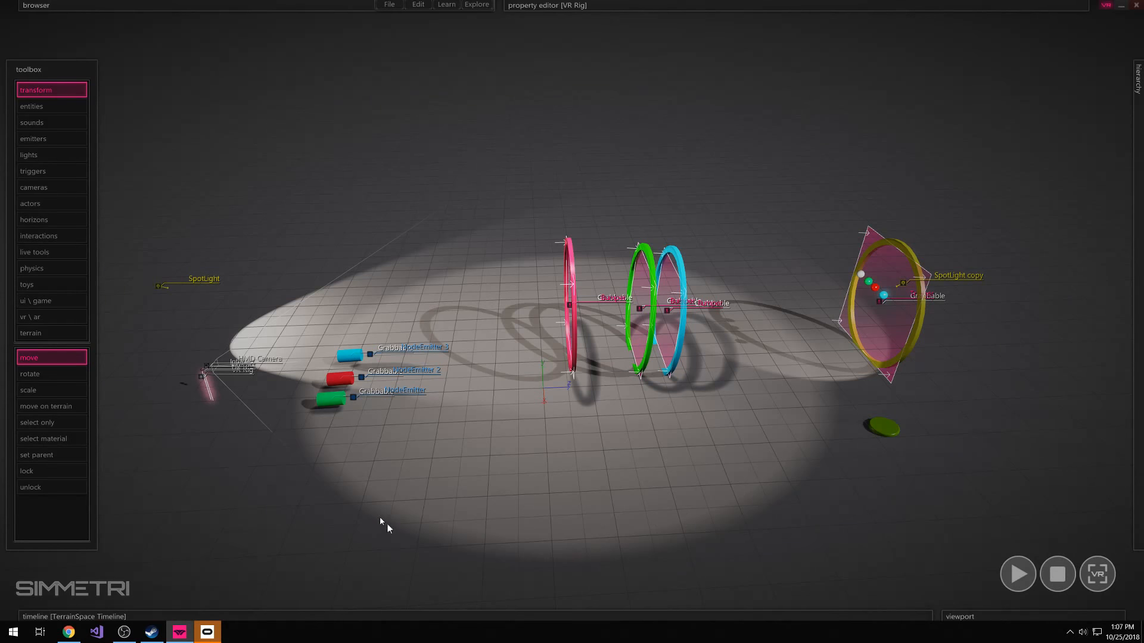
click(1106, 6)
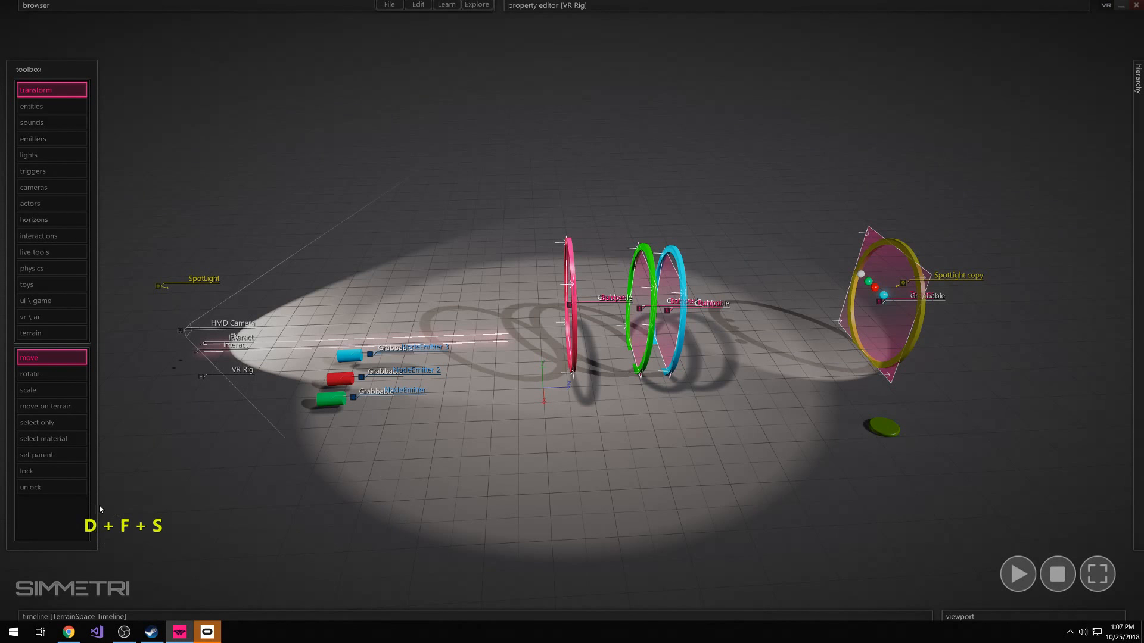
Examine the scene from several viewpoints, covering the emitters, the coloured rings and the yellow ring with its balls and green disc
right_drag(262, 499, 369, 494)
mouse_move(572, 310)
right_down()
mouse_move(510, 349)
mouse_move(548, 341)
mouse_move(524, 300)
mouse_move(533, 314)
mouse_move(560, 310)
mouse_move(571, 292)
mouse_move(551, 352)
mouse_move(623, 266)
mouse_move(620, 283)
mouse_move(530, 292)
mouse_move(483, 262)
mouse_move(357, 301)
mouse_move(506, 262)
mouse_move(394, 265)
mouse_move(441, 277)
mouse_move(302, 494)
mouse_move(358, 473)
mouse_move(292, 480)
mouse_move(739, 227)
mouse_move(667, 229)
mouse_move(573, 321)
mouse_move(577, 271)
mouse_move(530, 322)
mouse_move(590, 304)
mouse_move(536, 307)
mouse_move(587, 303)
mouse_move(572, 310)
right_up()
key(w)
key(a)
key(d)
key(w)
key(a)
key(w)
key(ctrl)
key(d)
key(ctrl)
click(281, 498)
right_drag(281, 498, 572, 310)
key(s)
key(w)
key(s)
key(d)
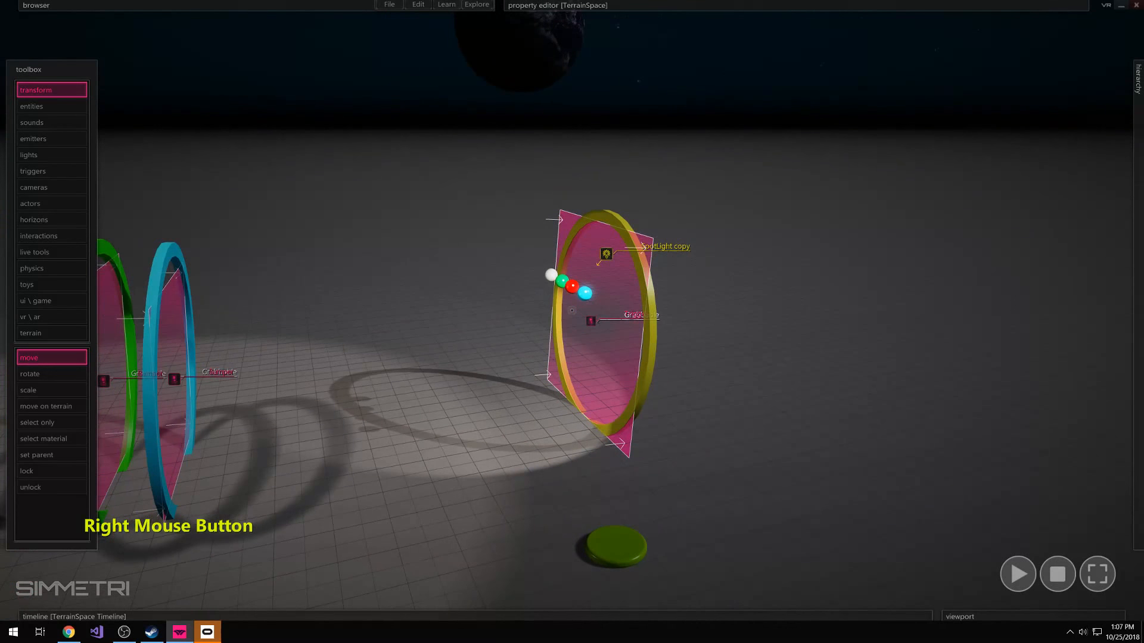
Look through the list of Intro To Basics lessons
click(447, 4)
mouse_move(460, 29)
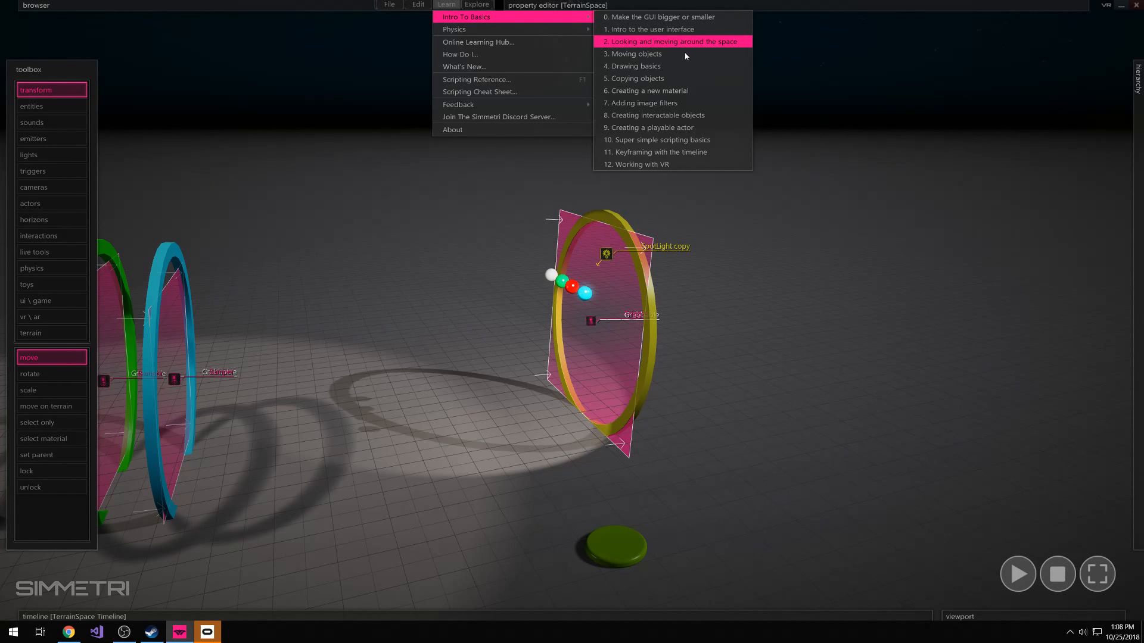
click(719, 470)
Run the simulation to watch the balls travel toward the yellow ring, and stop it
key(a)
mouse_move(687, 461)
right_down()
mouse_move(703, 475)
mouse_move(685, 475)
right_up()
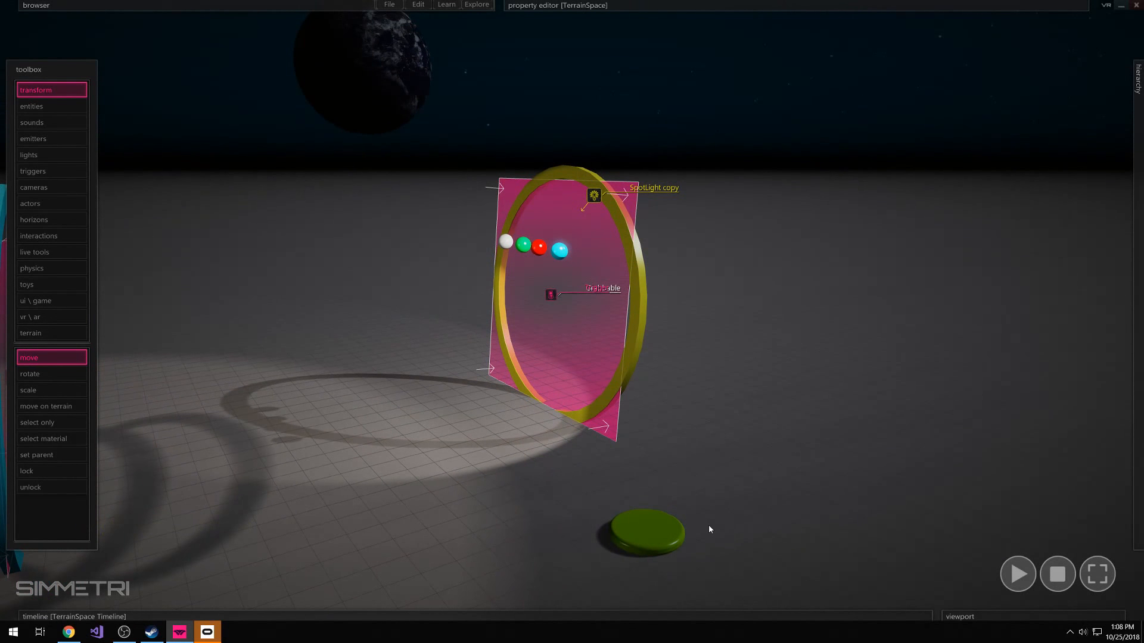
key(space)
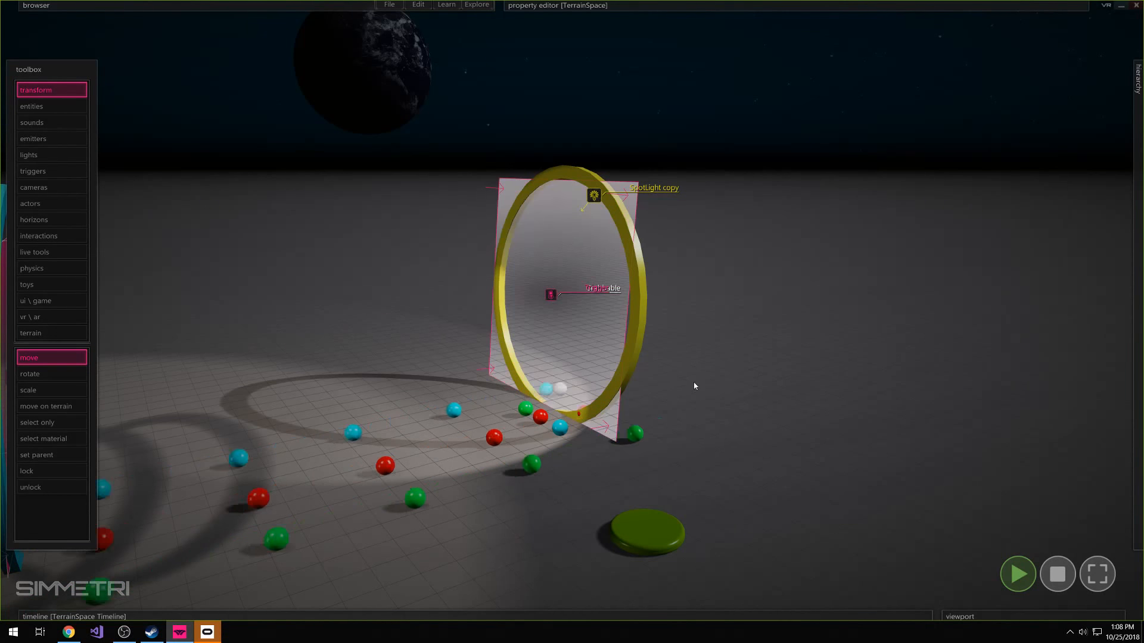
right_drag(694, 386, 1021, 497)
key(s)
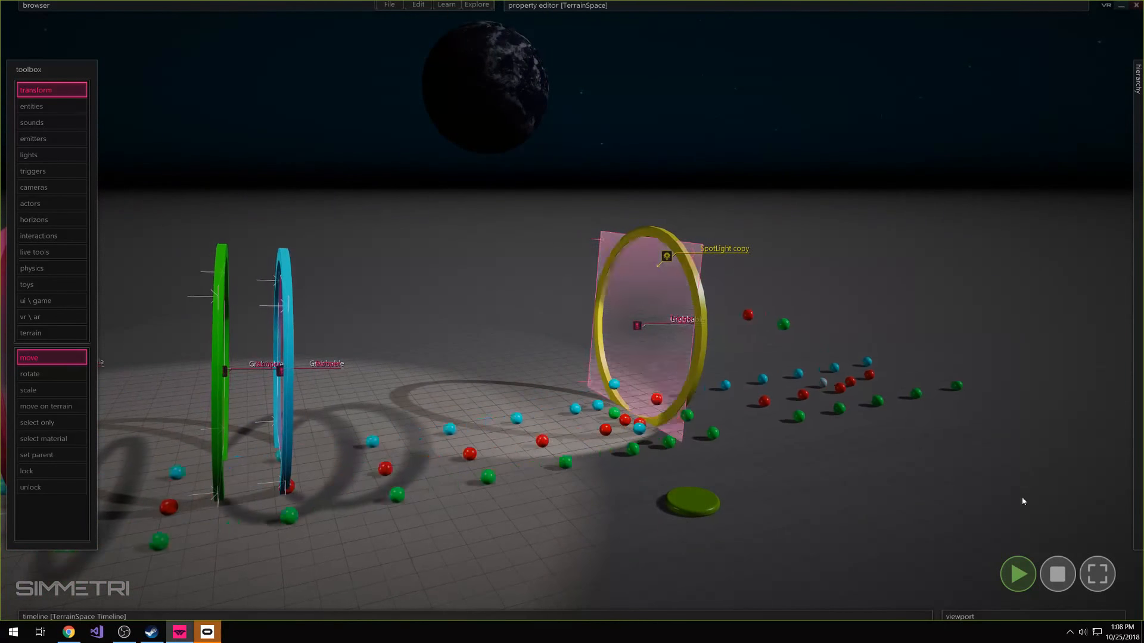
click(1058, 574)
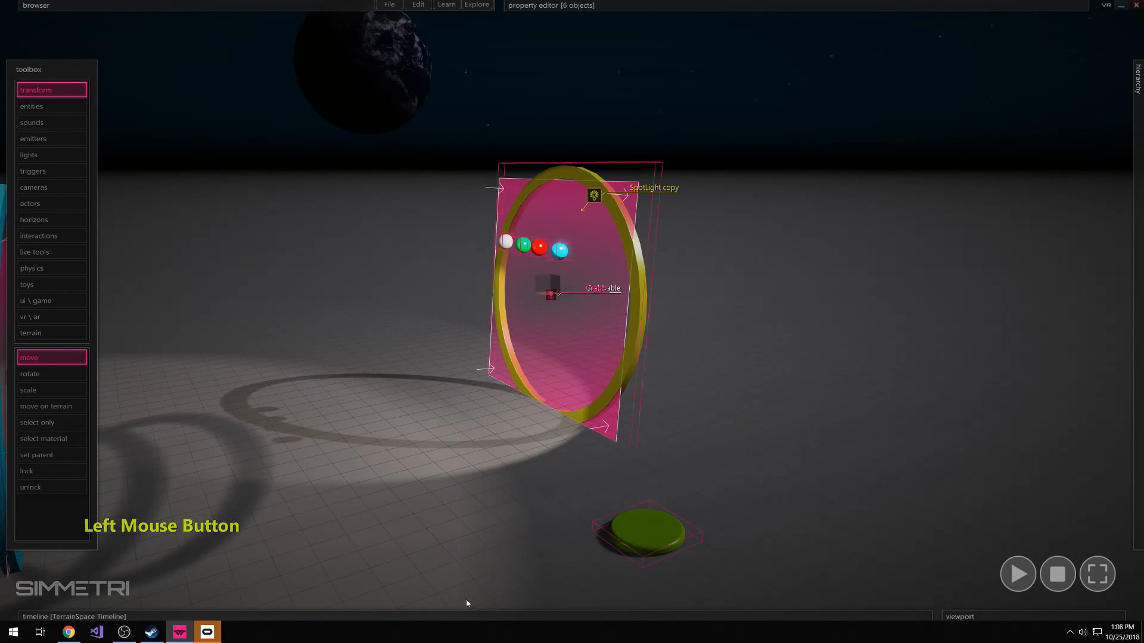
Move the yellow ring together with its trigger plane, balls and green disc farther from the other rings and up off the floor
drag(551, 286, 852, 274)
key(s)
right_drag(852, 274, 870, 279)
key(d)
Move SpotLight copy to the far side of the yellow ring, above the green disc, and clear the selection
right_drag(524, 269, 455, 256)
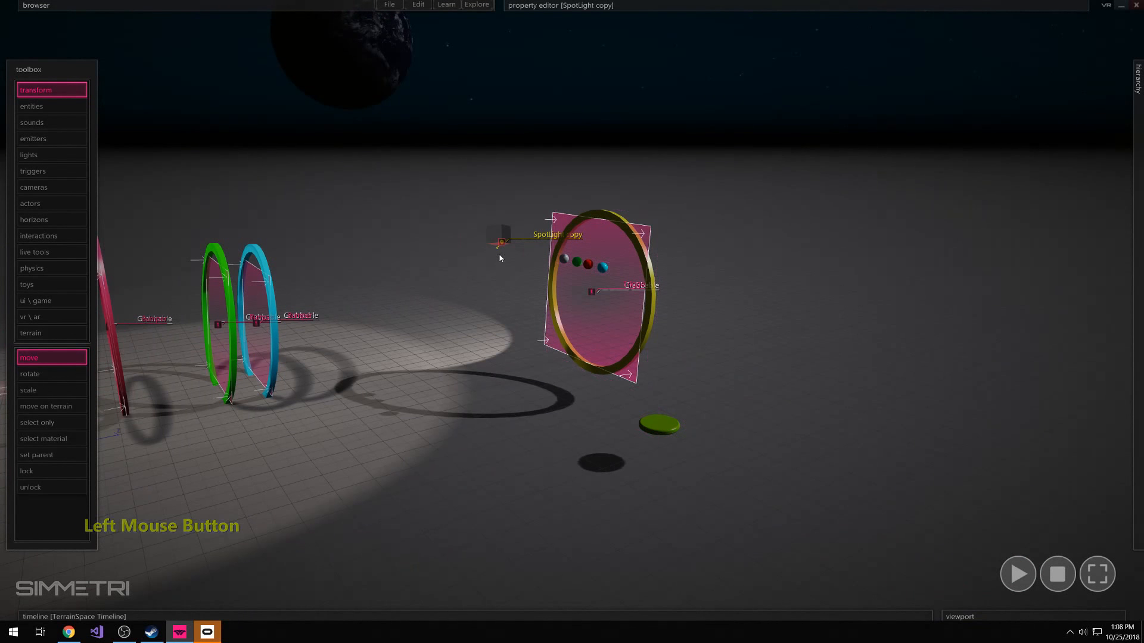
drag(500, 258, 705, 237)
click(717, 351)
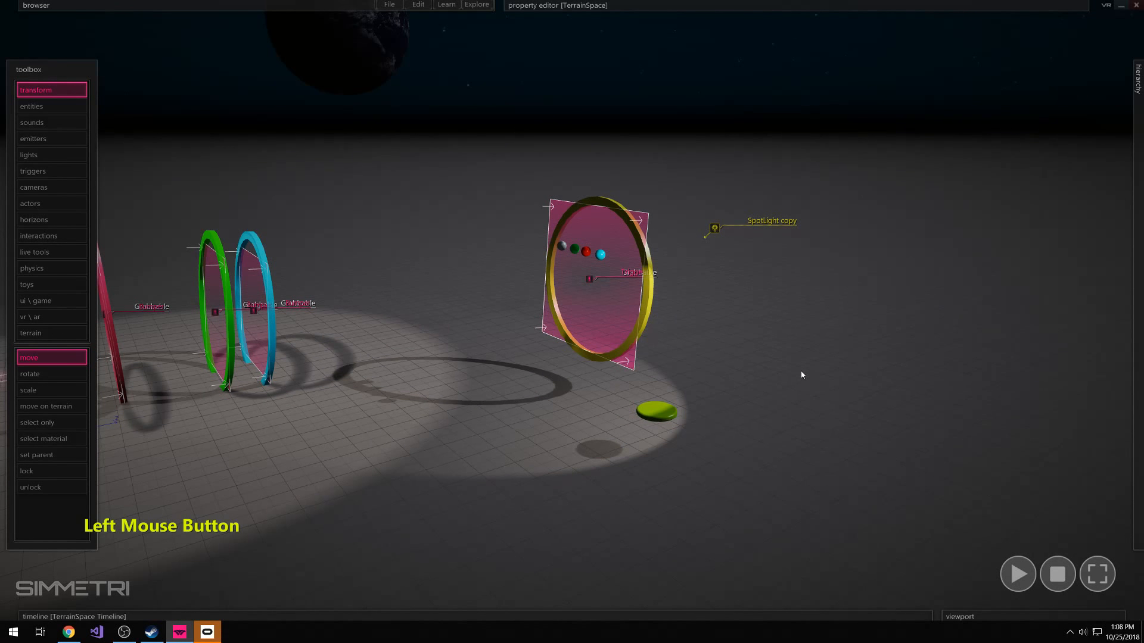
Check the gravity settings of TerrainSpace and the list of available Physics lessons
mouse_move(805, 8)
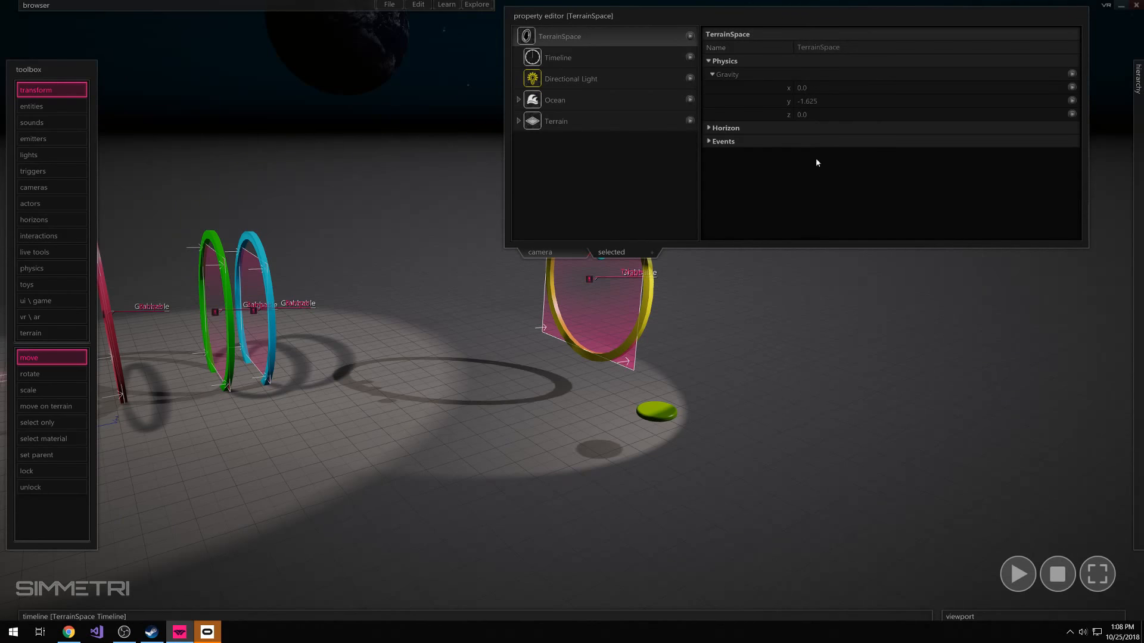
right_drag(715, 486, 531, 243)
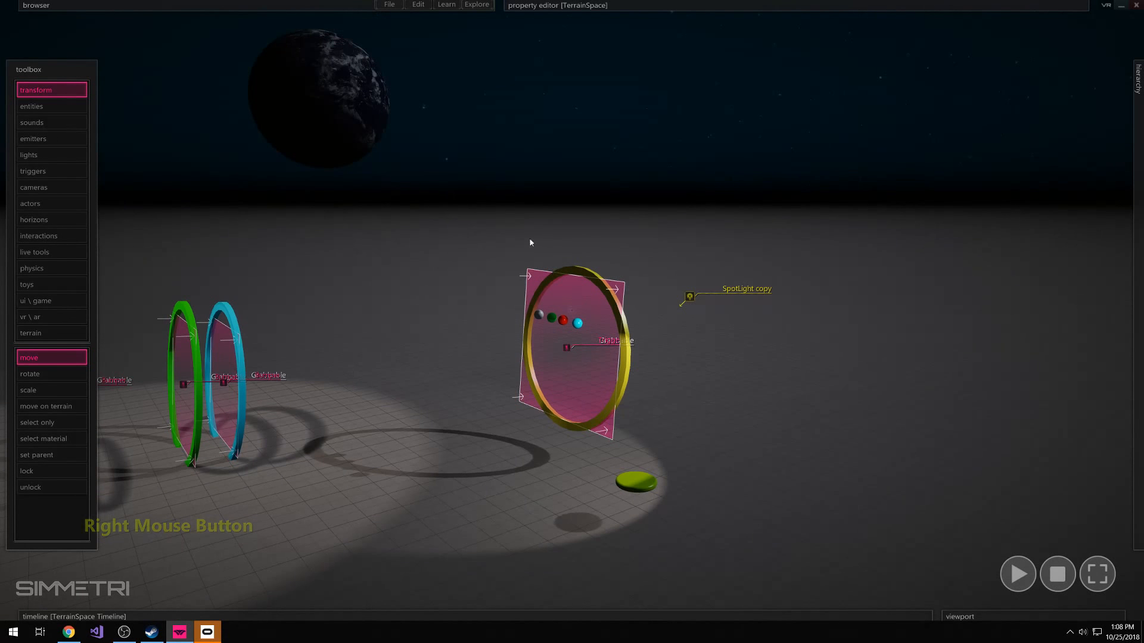
click(476, 5)
click(447, 4)
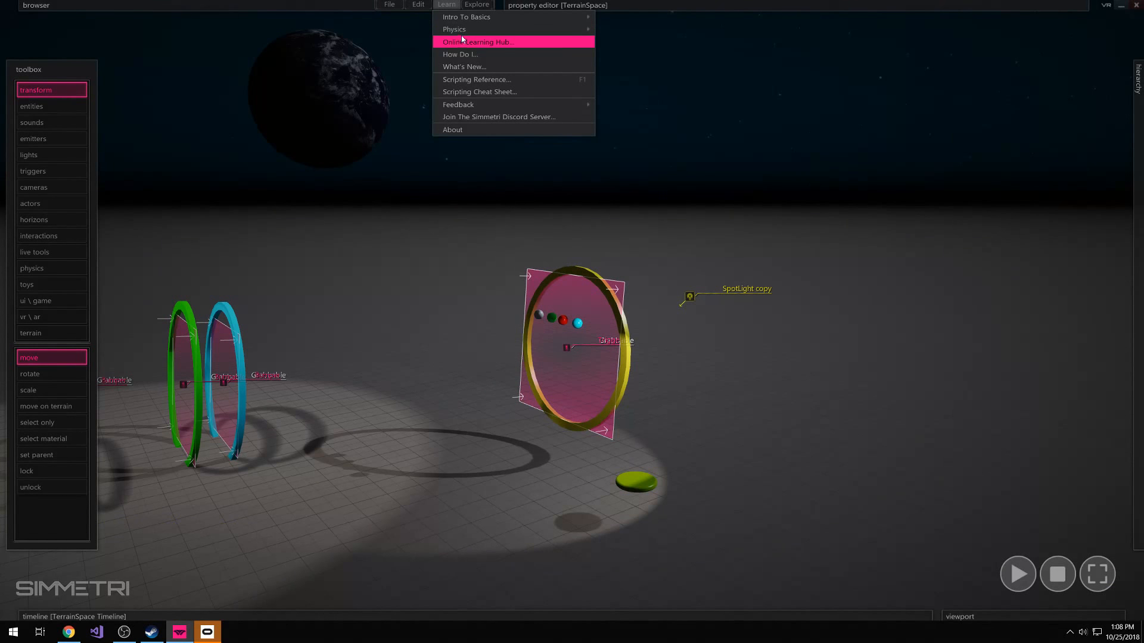
mouse_move(508, 28)
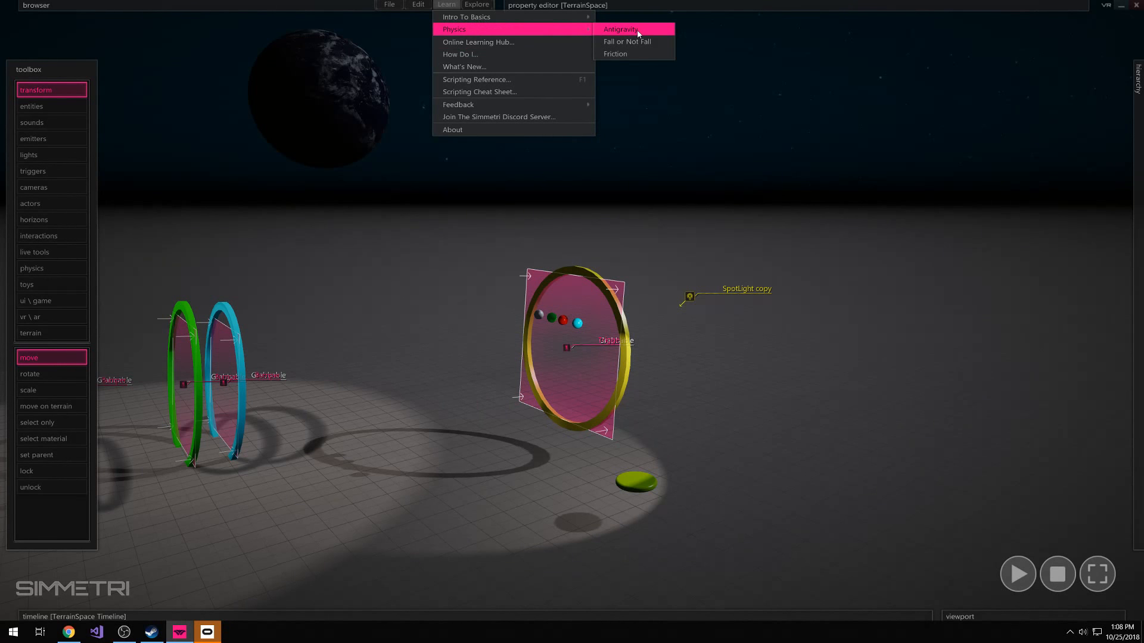
click(715, 484)
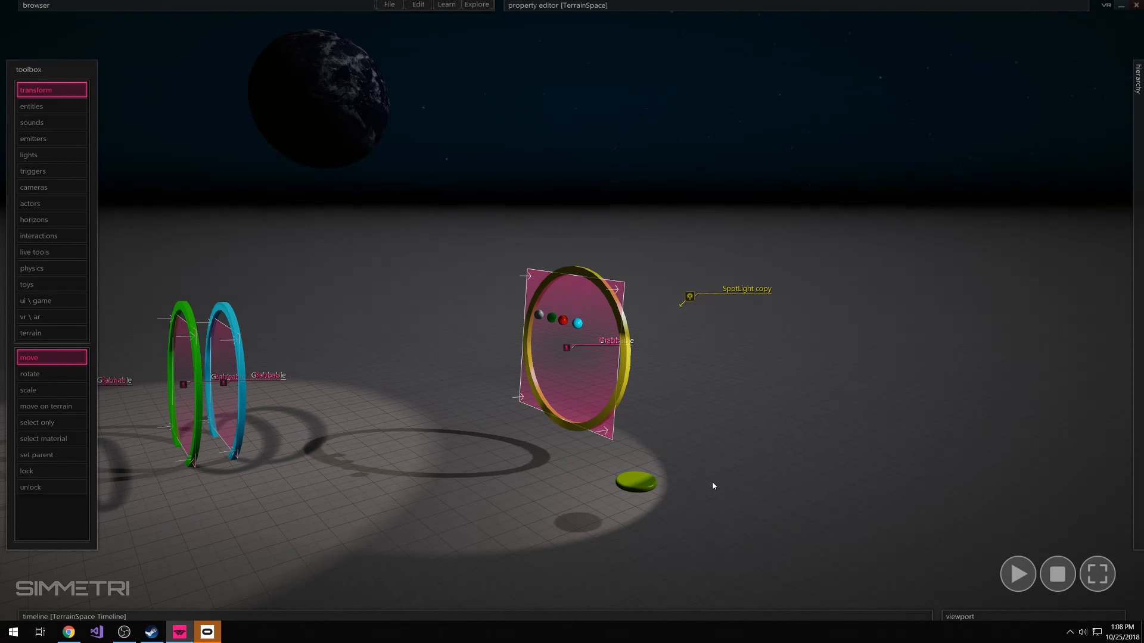
right_drag(712, 483, 607, 458)
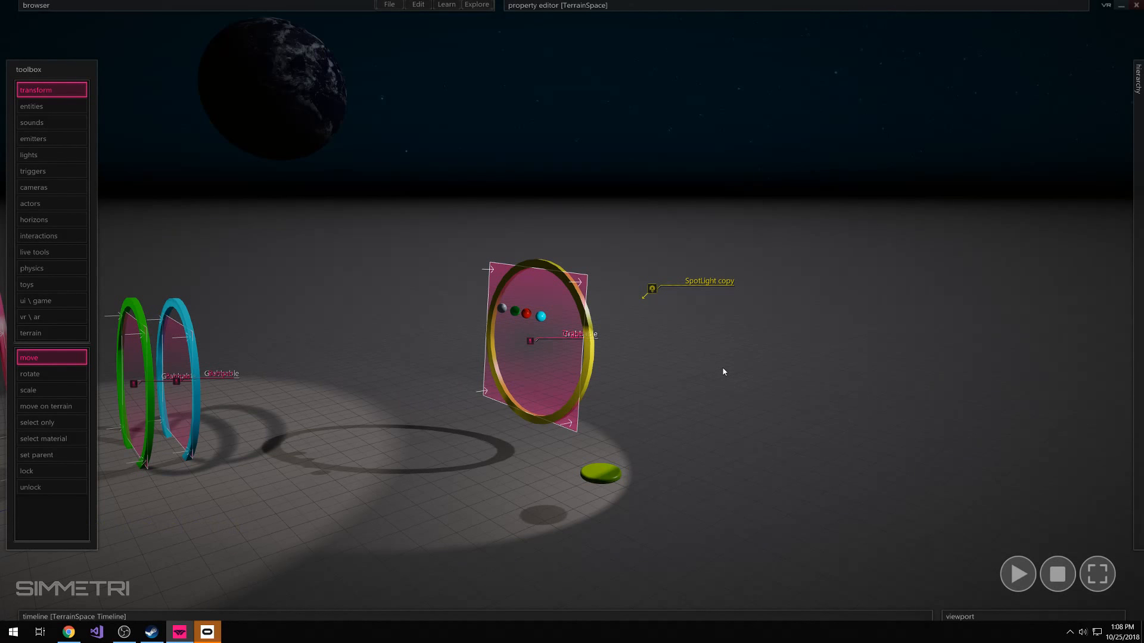
Set the Y gravity of TerrainSpace to 0.0
mouse_move(581, 18)
mouse_move(592, 43)
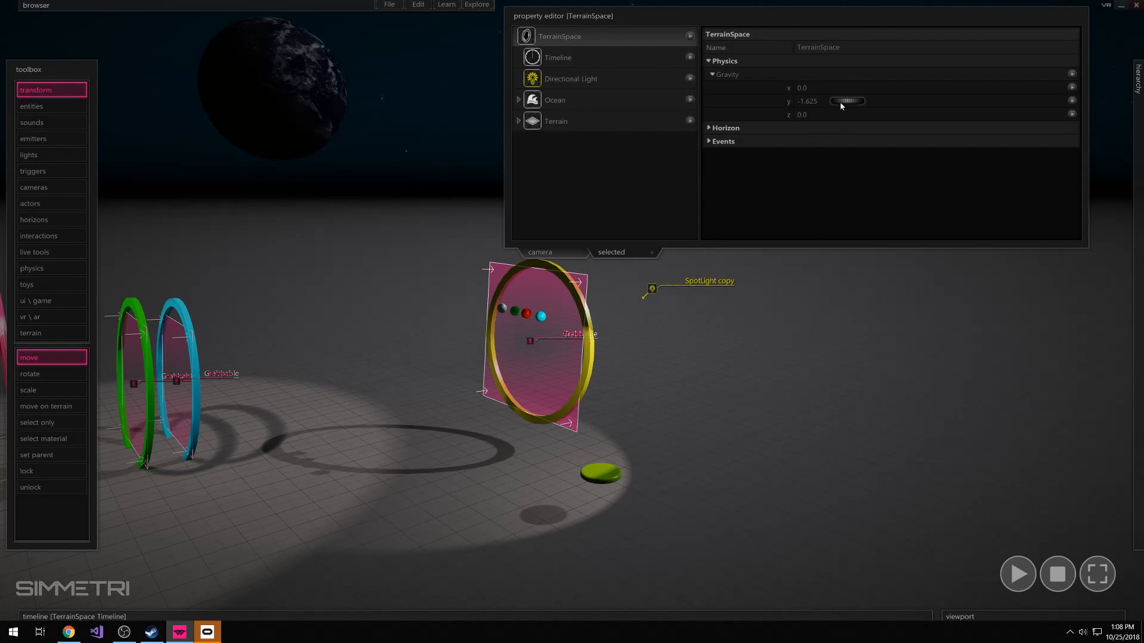
click(706, 62)
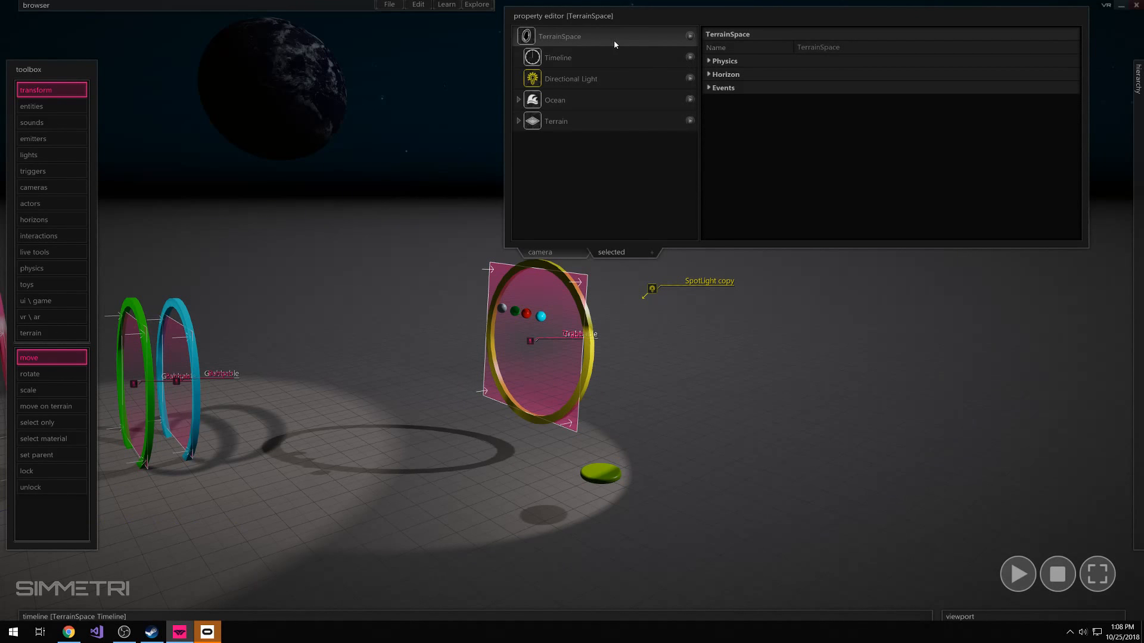
click(725, 63)
click(723, 73)
click(723, 74)
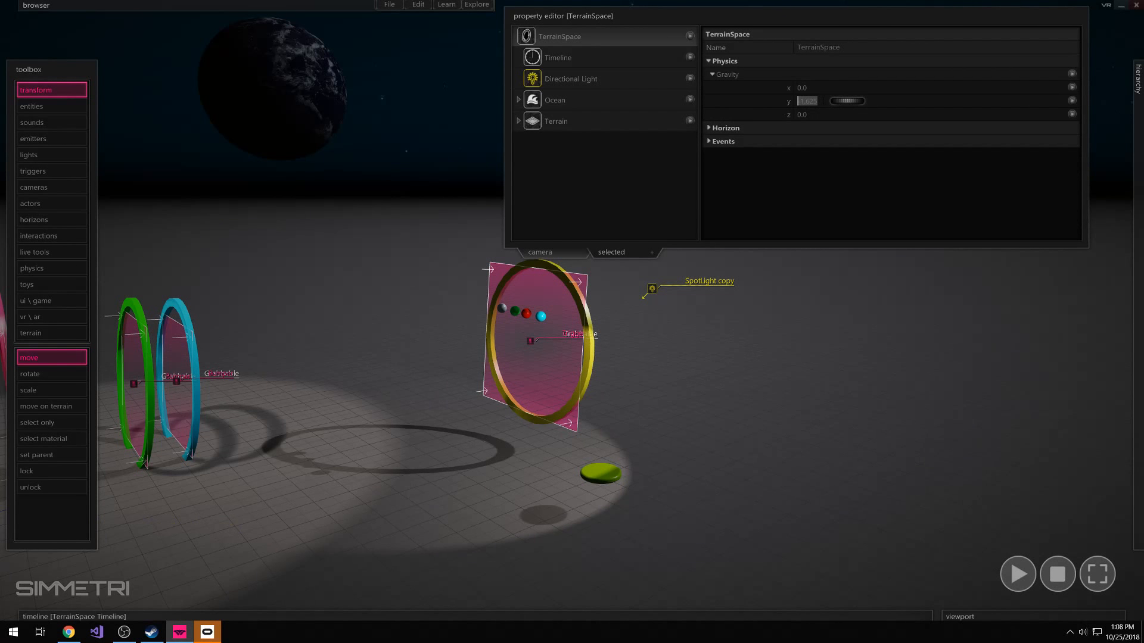
drag(849, 101, 864, 99)
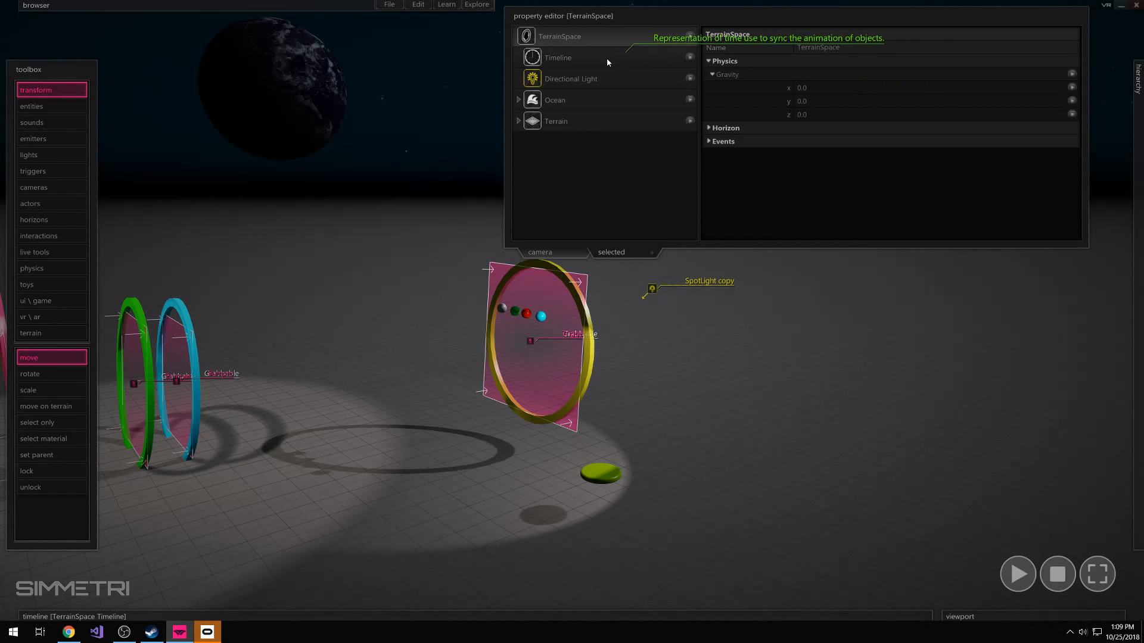
click(844, 99)
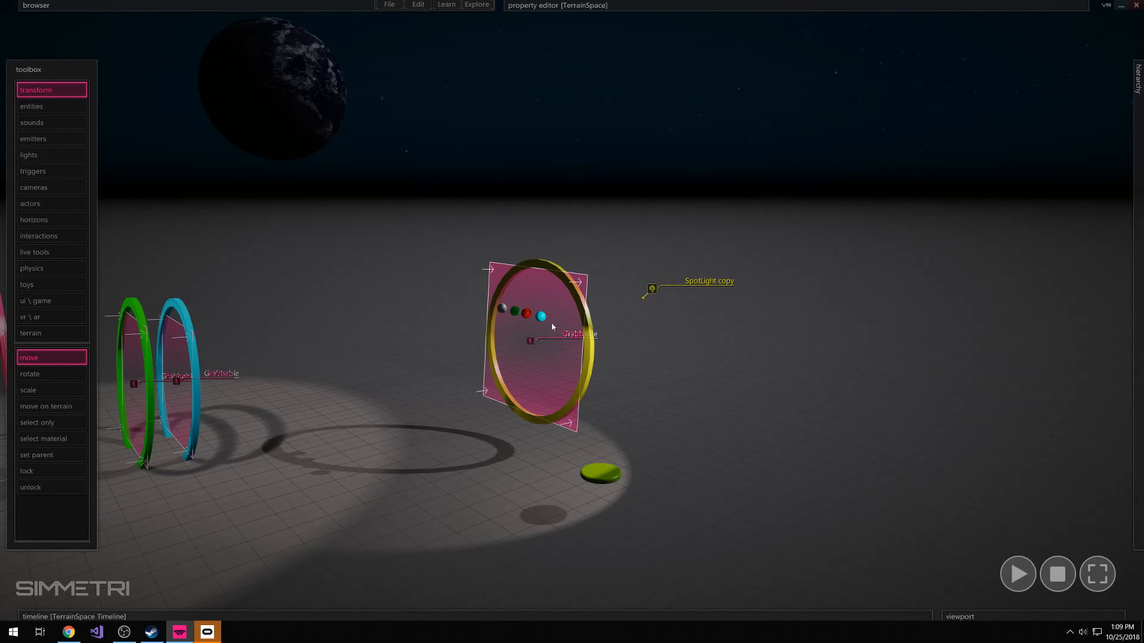
Run the simulation with the changed gravity and watch the balls fly toward the yellow ring
right_drag(572, 311, 598, 301)
key(w)
key(space)
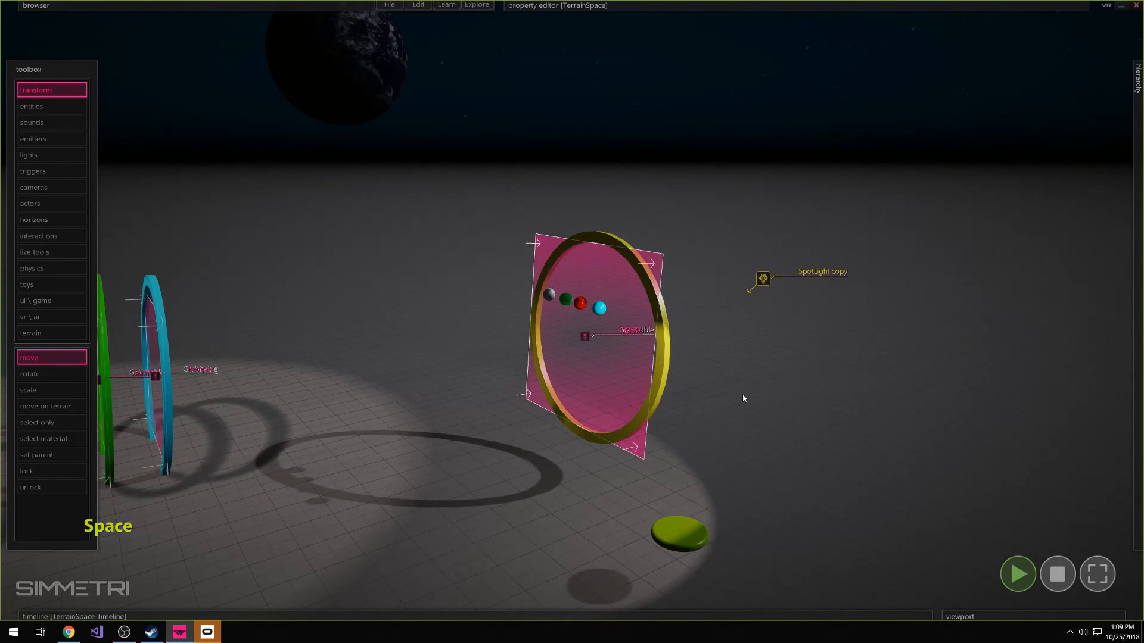
mouse_move(684, 423)
right_down()
mouse_move(671, 422)
mouse_move(691, 421)
mouse_move(679, 411)
right_up()
key(a)
drag(715, 235, 665, 381)
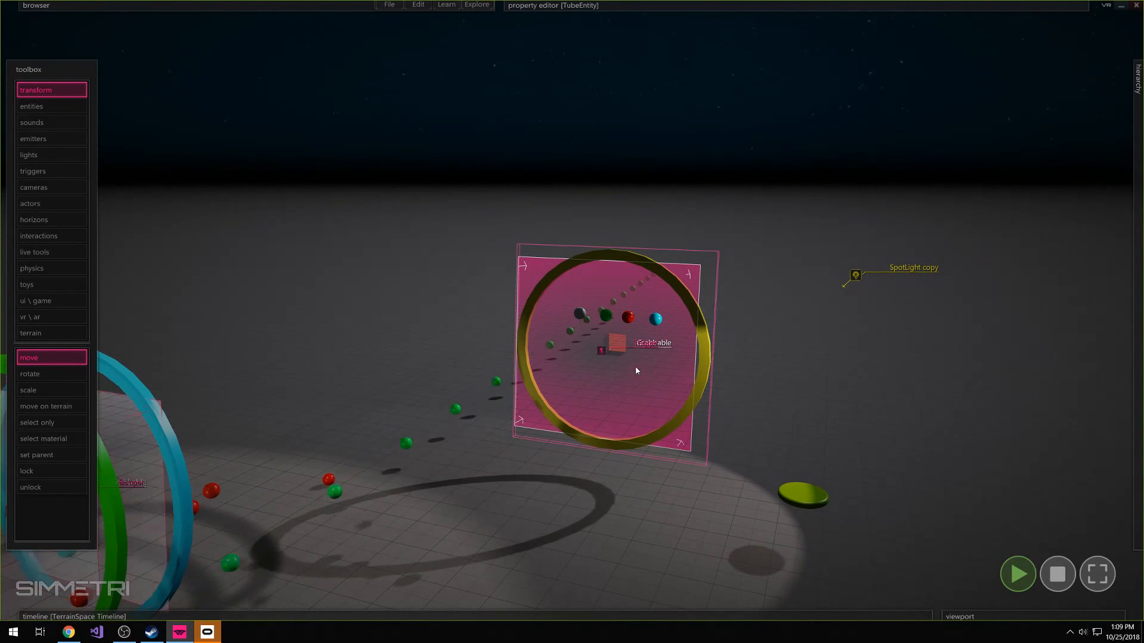
Examine the balls' path through the yellow ring from other sides, and stop the simulation
mouse_move(632, 345)
mouse_down()
mouse_move(688, 343)
mouse_move(634, 348)
mouse_up()
key(a)
right_drag(635, 348, 571, 310)
key(w)
key(d)
key(d)
key(s)
right_drag(571, 310, 572, 310)
drag(706, 340, 728, 319)
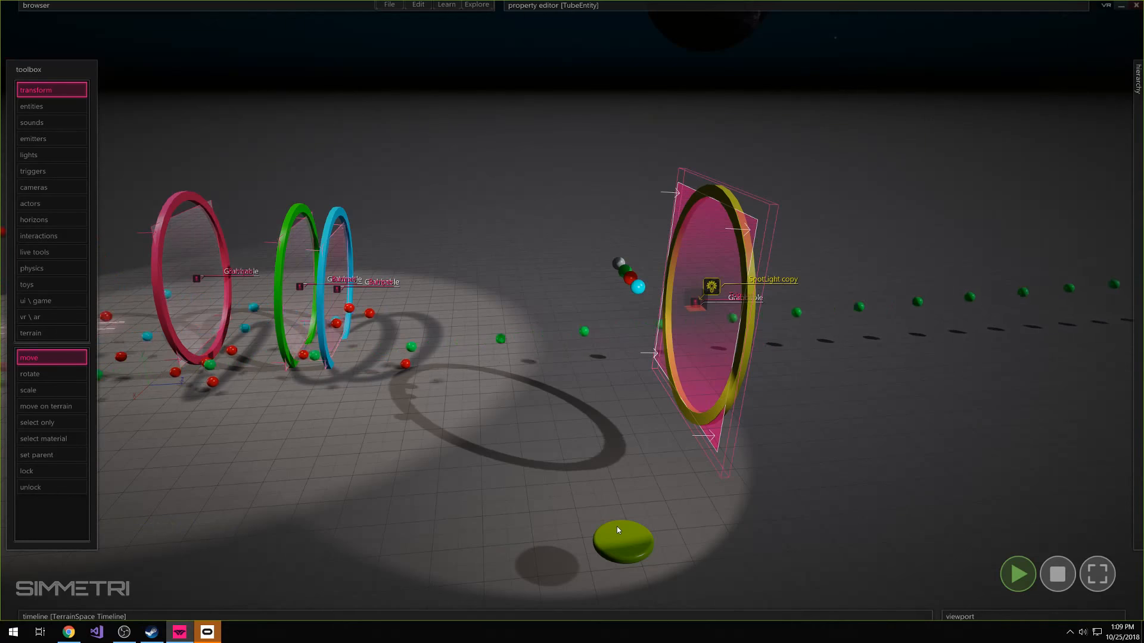
click(744, 353)
drag(744, 353, 777, 348)
click(1050, 563)
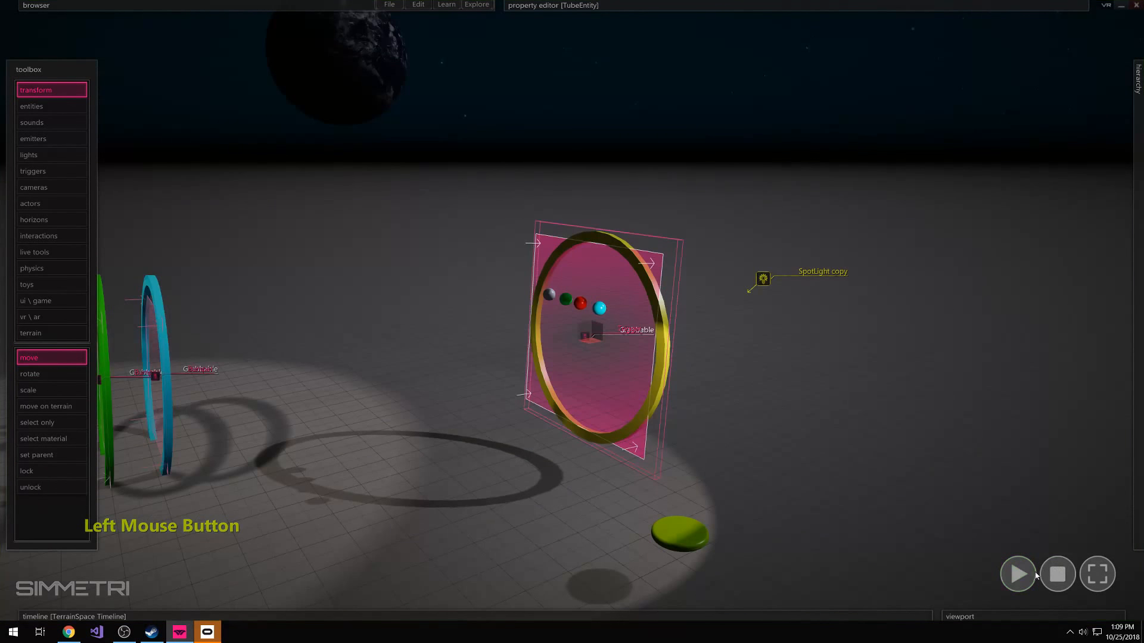
Rerun the simulation and check from above how the balls line up with the yellow ring, and stop it
key(space)
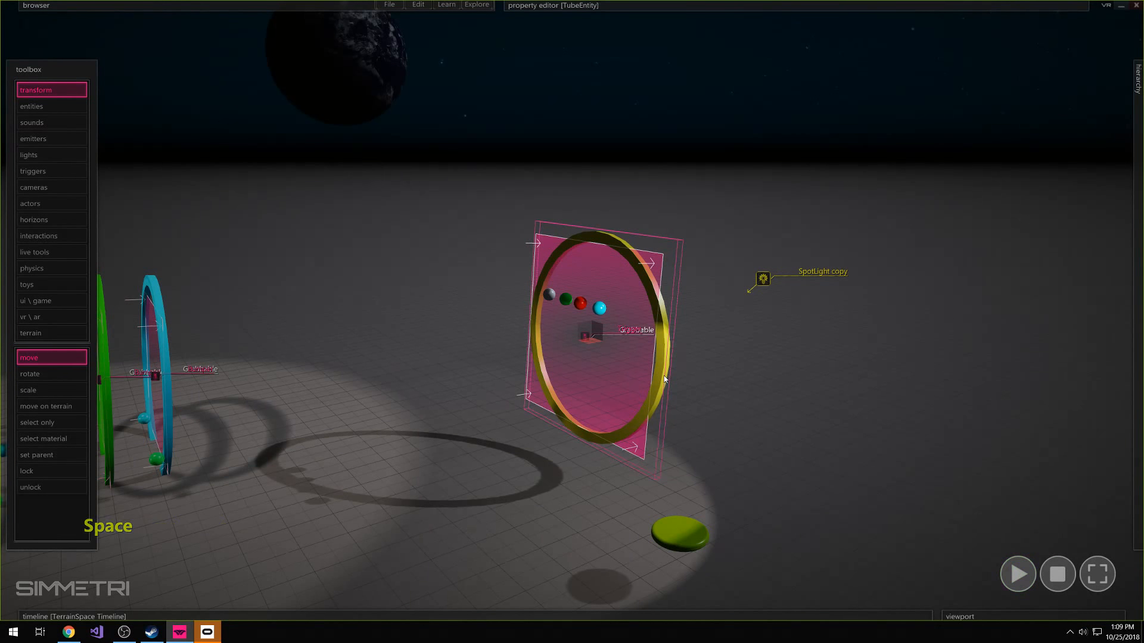
mouse_move(636, 376)
mouse_down()
mouse_move(587, 381)
mouse_move(544, 358)
mouse_move(632, 367)
mouse_up()
click(1061, 573)
key(space)
click(770, 409)
key(d)
right_drag(770, 409, 804, 443)
key(e)
key(d)
key(w)
key(space)
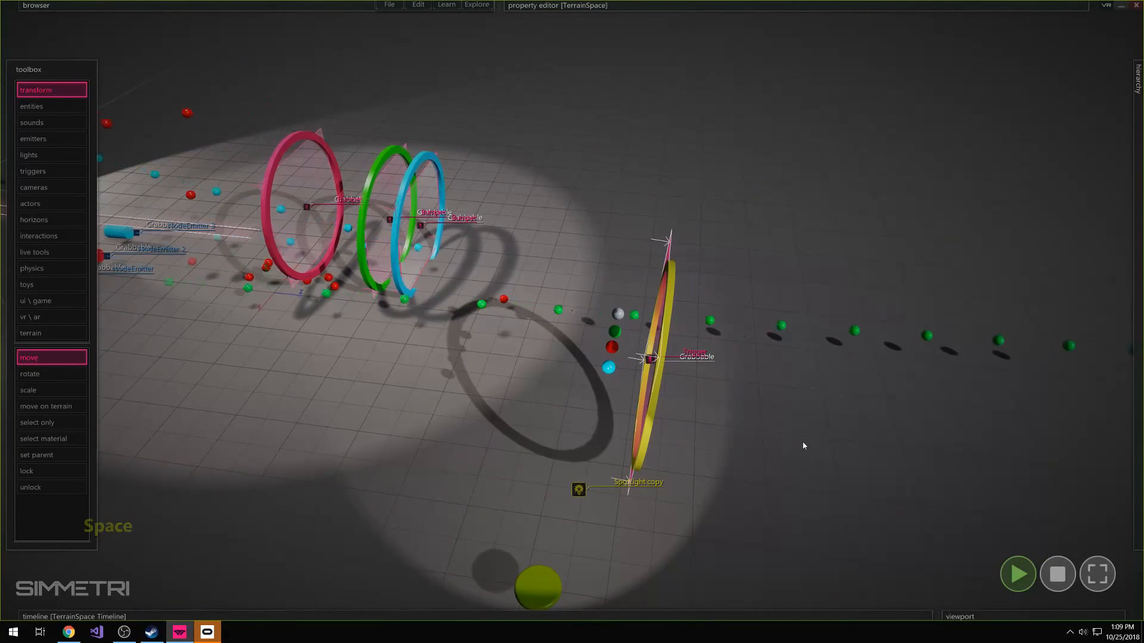
drag(662, 383, 691, 389)
click(540, 585)
click(1054, 570)
Inspect the stopped scene's rings and the green disc below the yellow ring, and clear the selection
right_drag(893, 441, 881, 432)
key(a)
mouse_move(755, 376)
right_down()
mouse_move(584, 376)
mouse_move(745, 360)
right_up()
key(w)
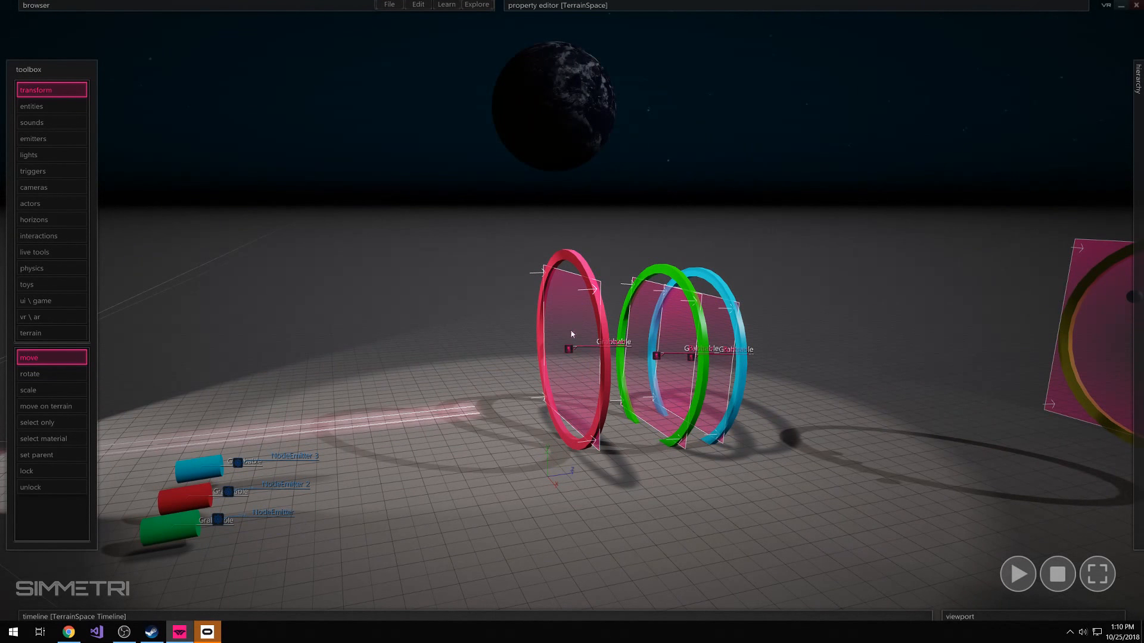
right_drag(583, 290, 612, 384)
key(d)
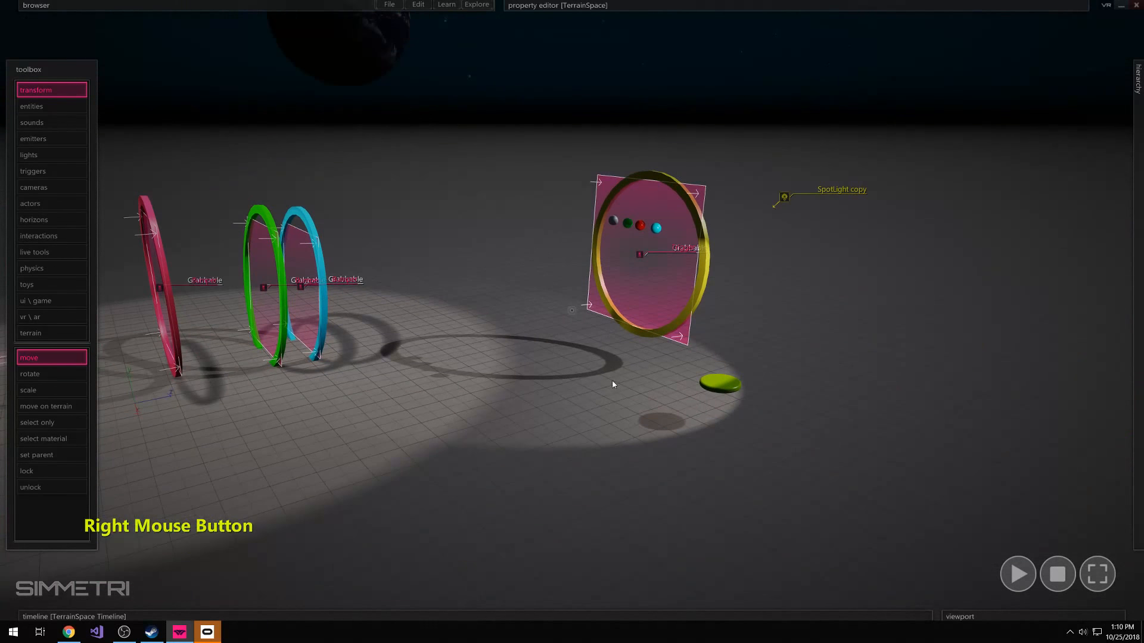
click(724, 387)
drag(717, 390, 698, 369)
key(w)
mouse_move(736, 360)
right_down()
mouse_move(679, 360)
mouse_move(743, 352)
mouse_move(748, 378)
right_up()
click(804, 493)
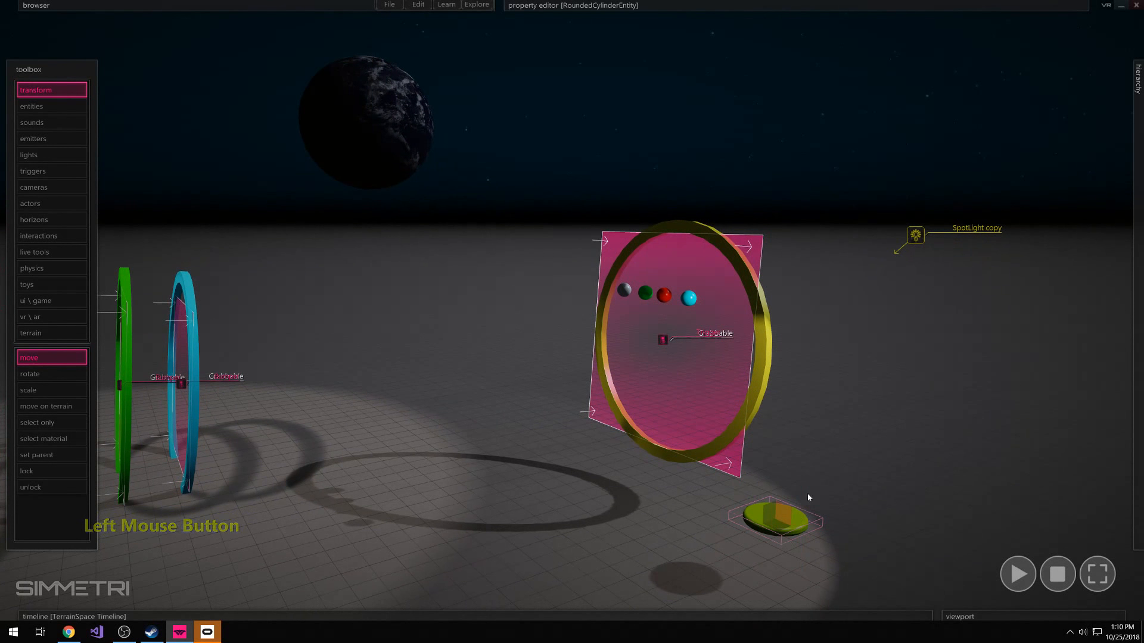
click(802, 504)
click(796, 515)
click(791, 527)
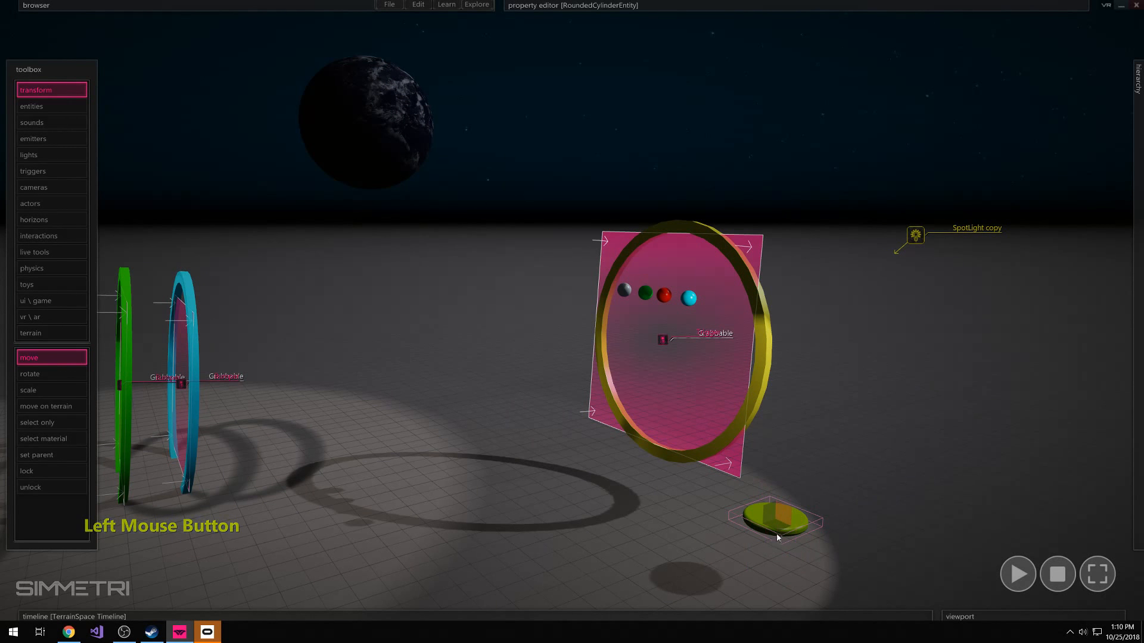
click(798, 485)
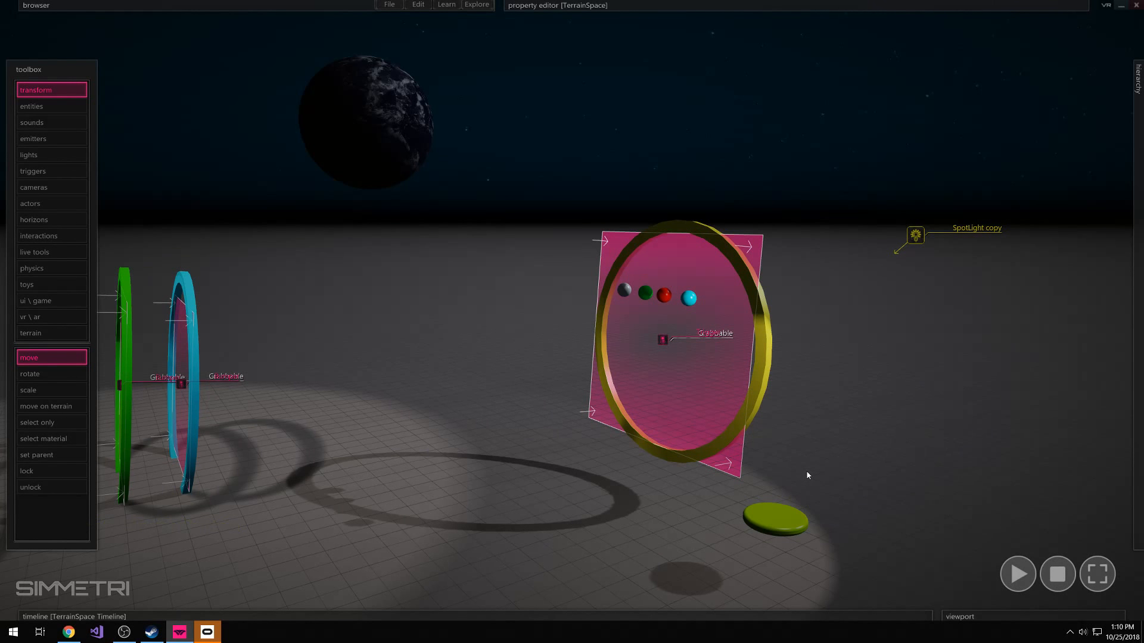
Reset the scene's horizon to the default sky
right_drag(806, 442, 595, 444)
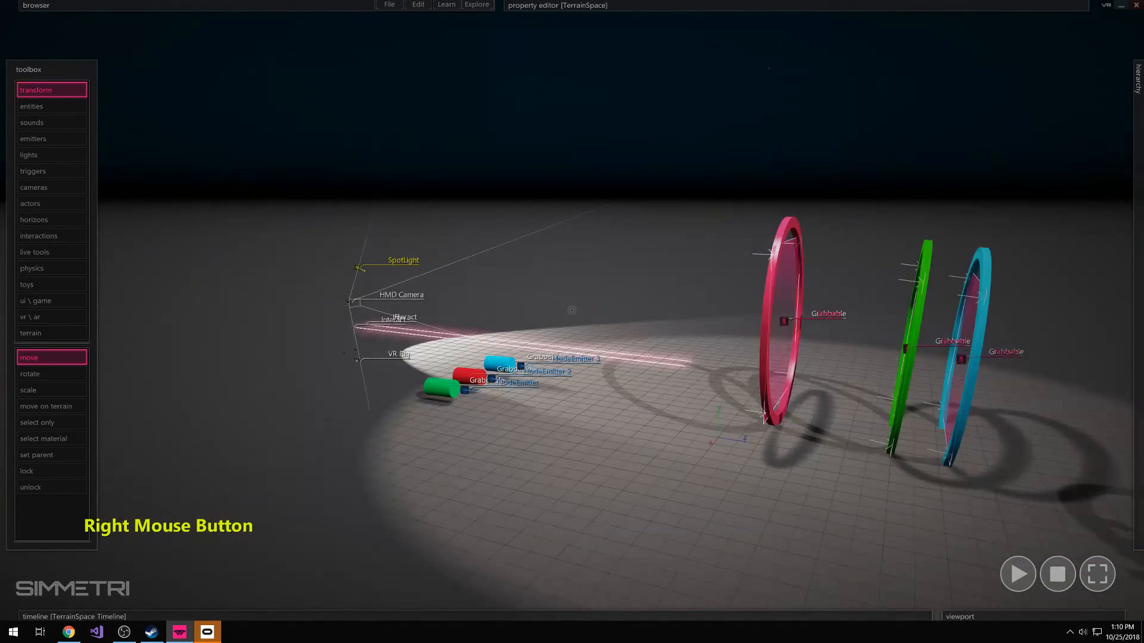
right_drag(572, 311, 673, 276)
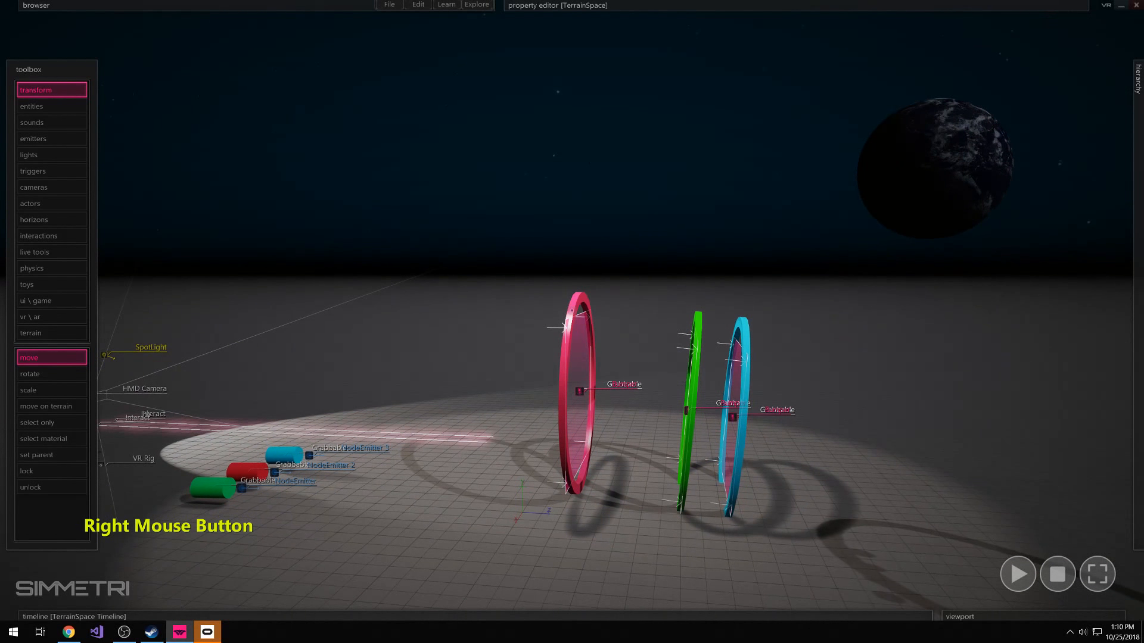
right_drag(572, 310, 565, 483)
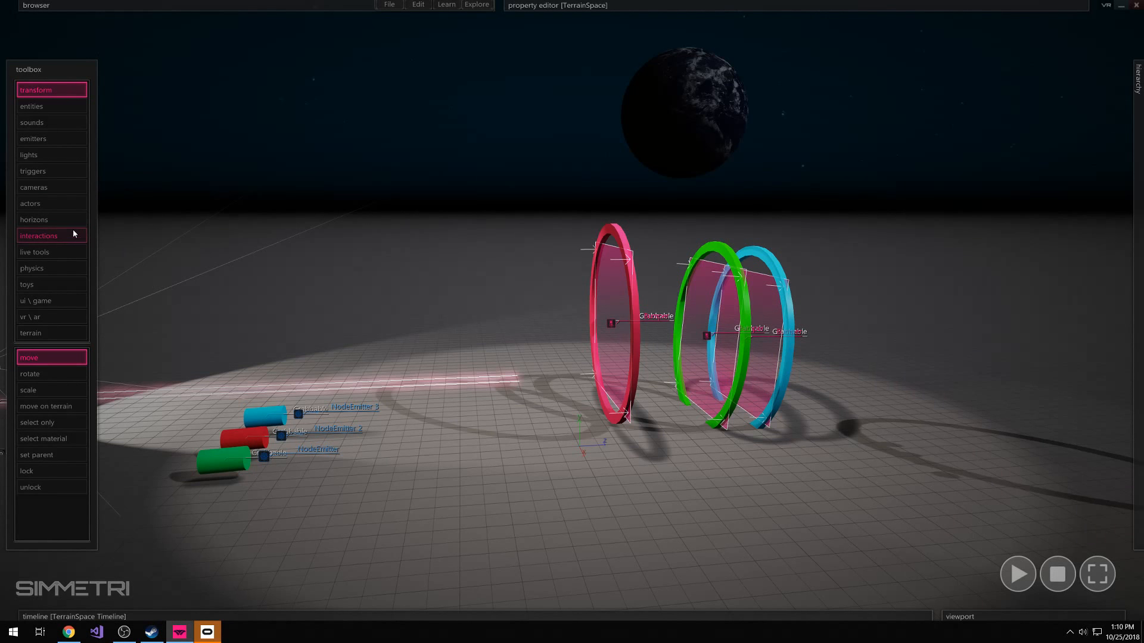
click(37, 220)
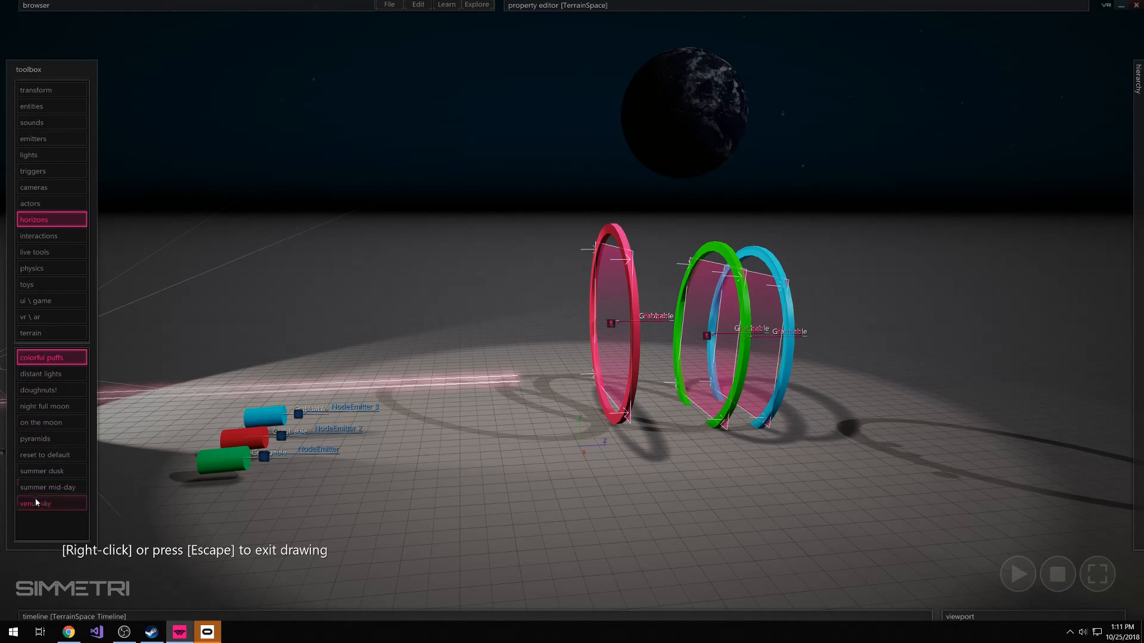
click(59, 455)
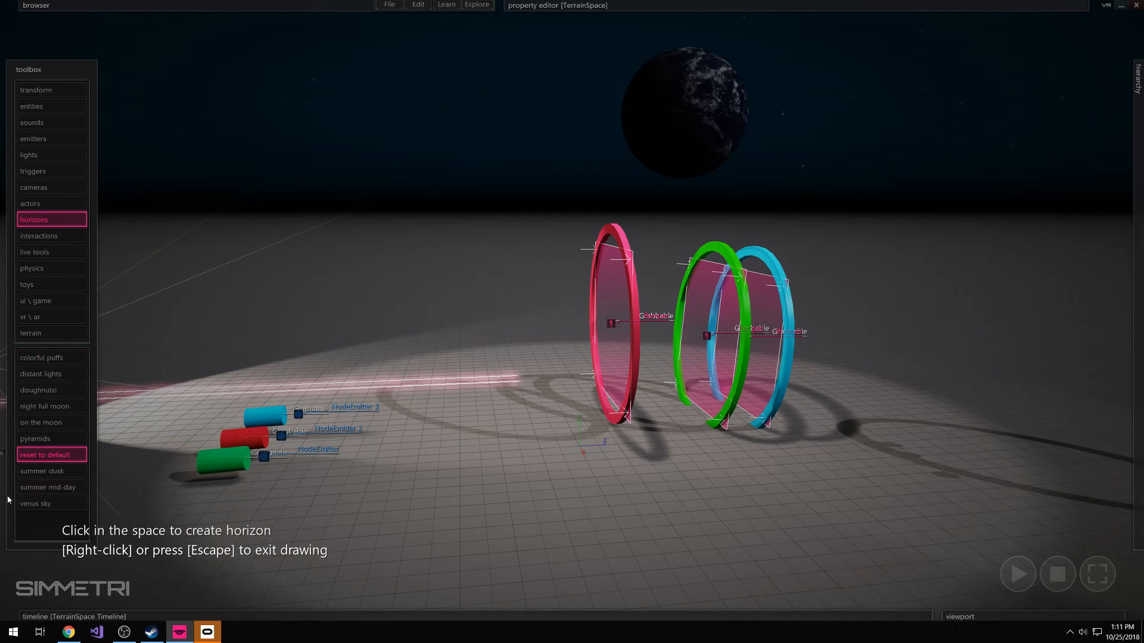
click(496, 330)
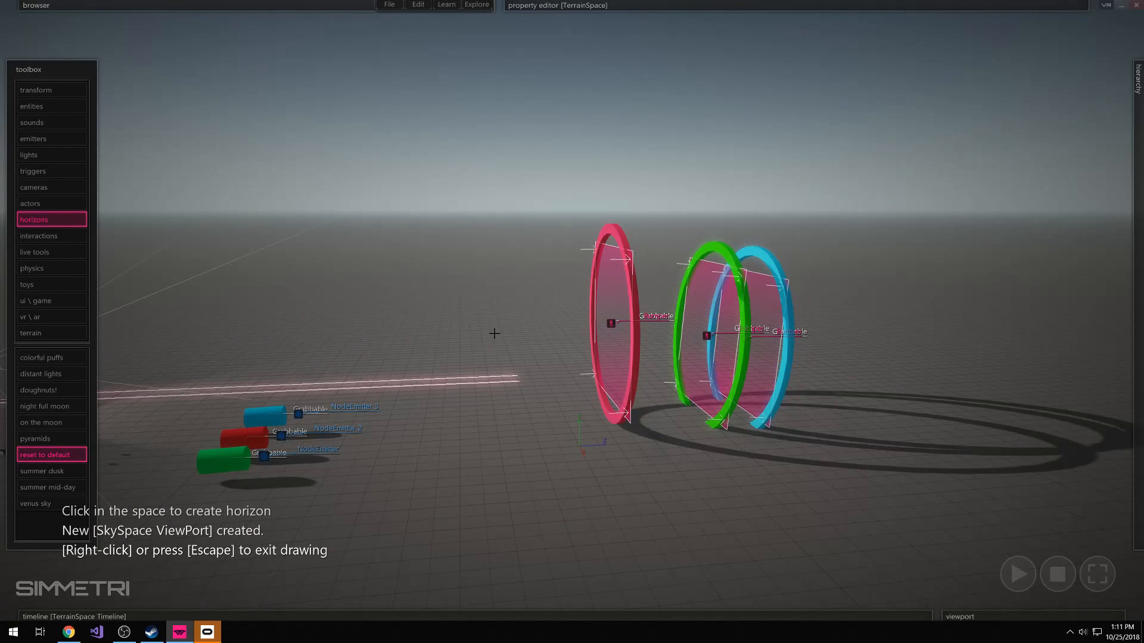
right_click(450, 326)
mouse_move(496, 285)
right_down()
mouse_move(581, 275)
mouse_move(496, 286)
right_up()
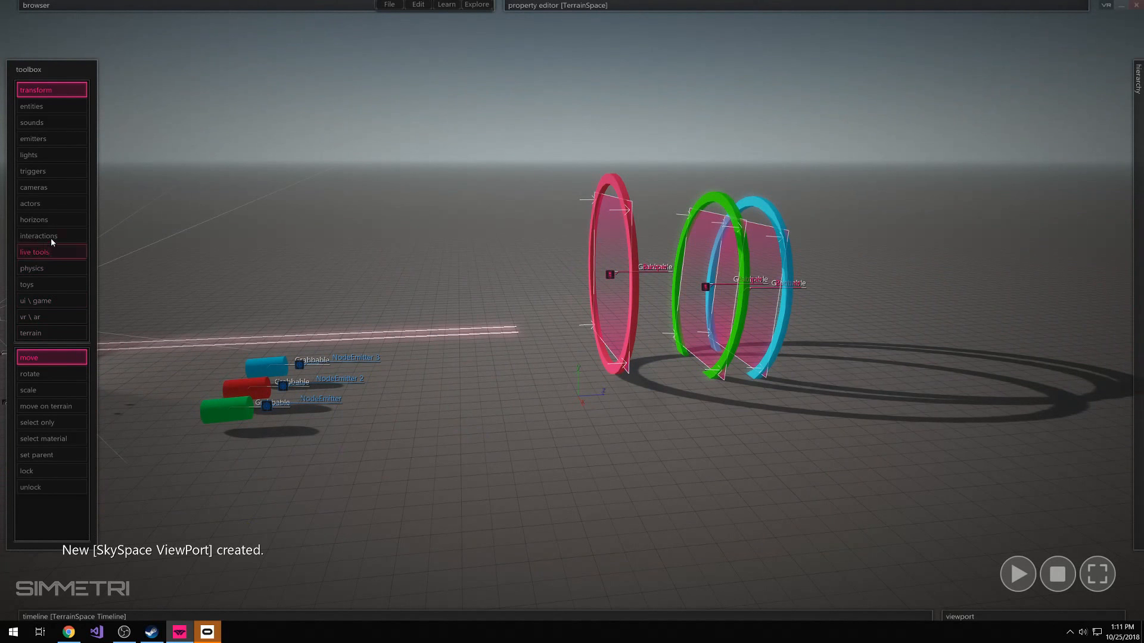
Add the pyramids horizon to the scene and combine it with the summer dusk horizon
click(48, 220)
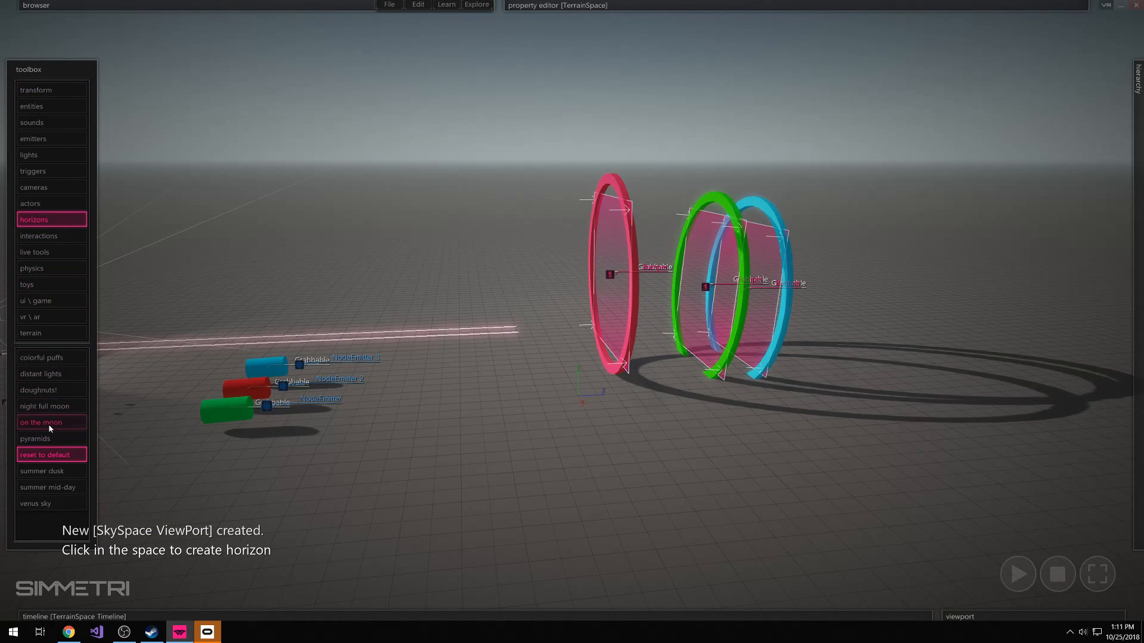
click(49, 439)
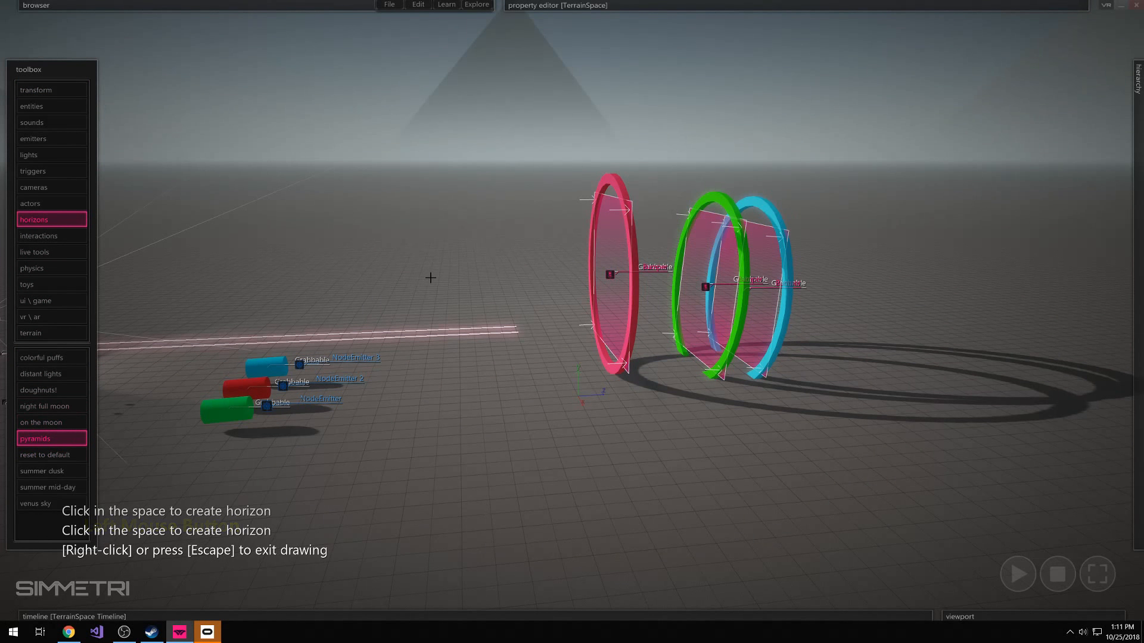
mouse_move(424, 219)
right_down()
mouse_move(696, 161)
mouse_move(542, 172)
mouse_move(424, 220)
right_up()
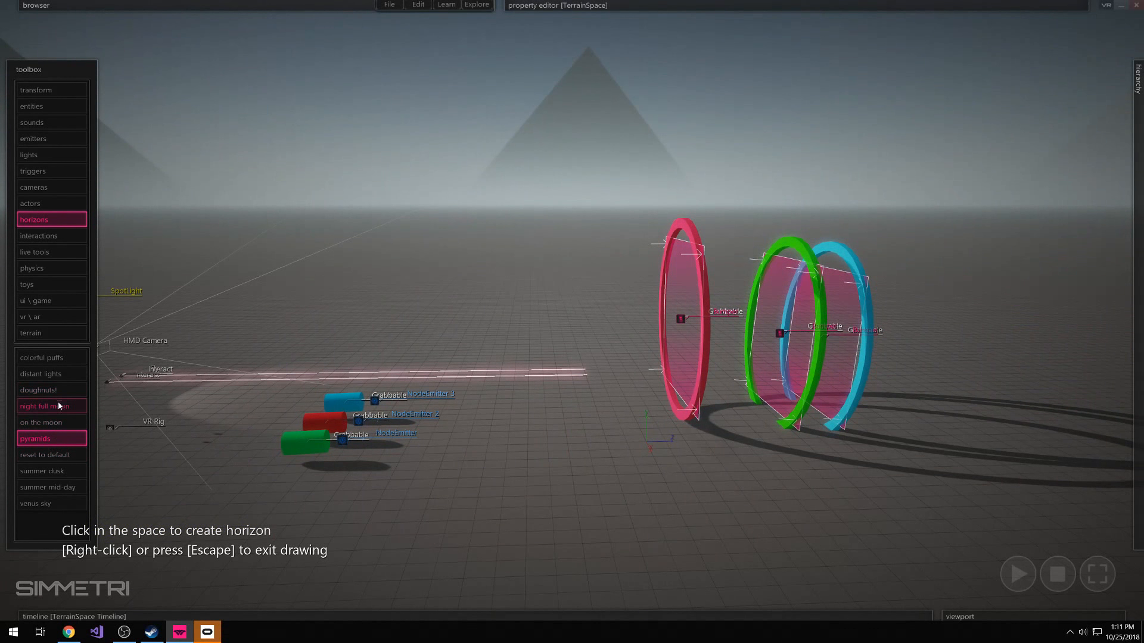
click(57, 472)
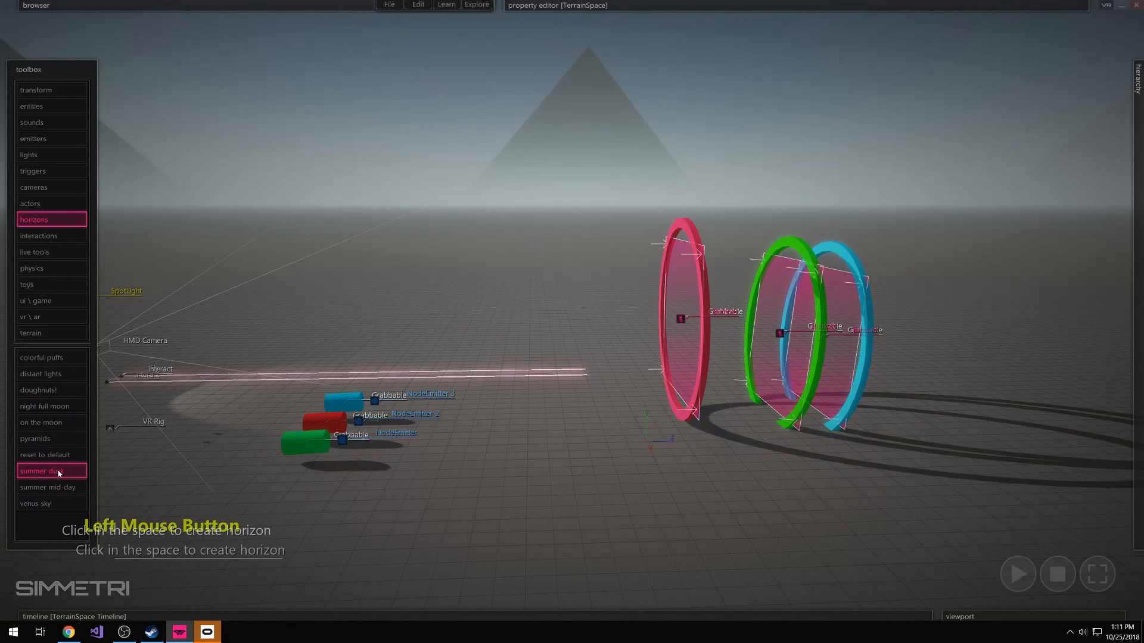
click(435, 322)
right_drag(434, 322, 396, 350)
mouse_move(571, 310)
right_down()
mouse_move(441, 273)
mouse_move(679, 268)
mouse_move(754, 311)
mouse_move(869, 316)
mouse_move(575, 310)
right_up()
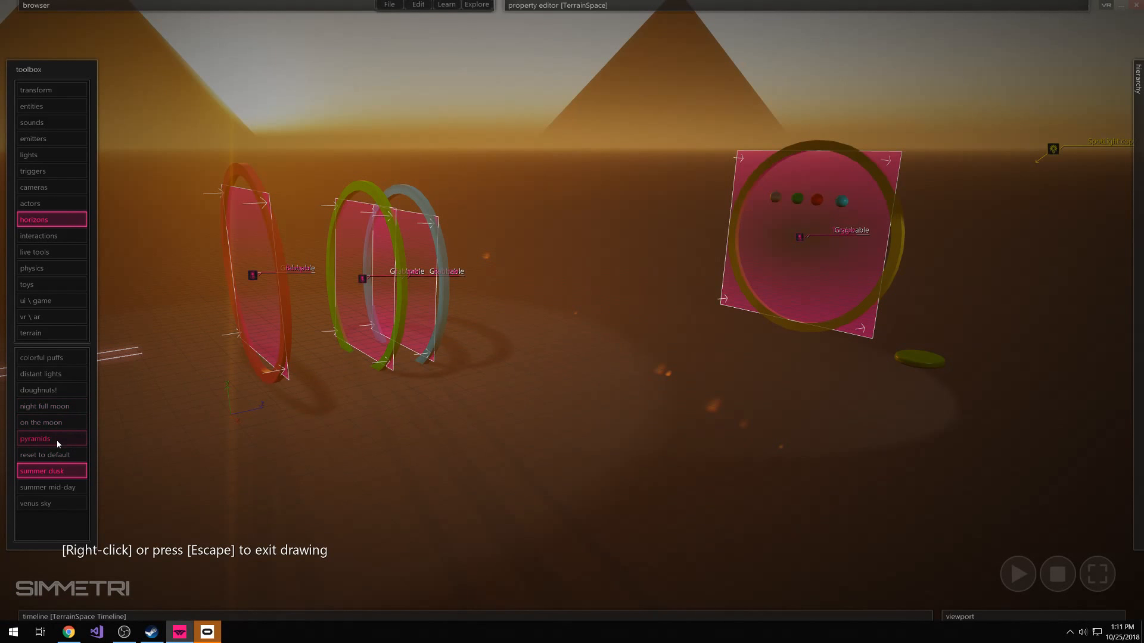
Reset the horizon to default and apply the on the moon horizon to the scene
click(54, 455)
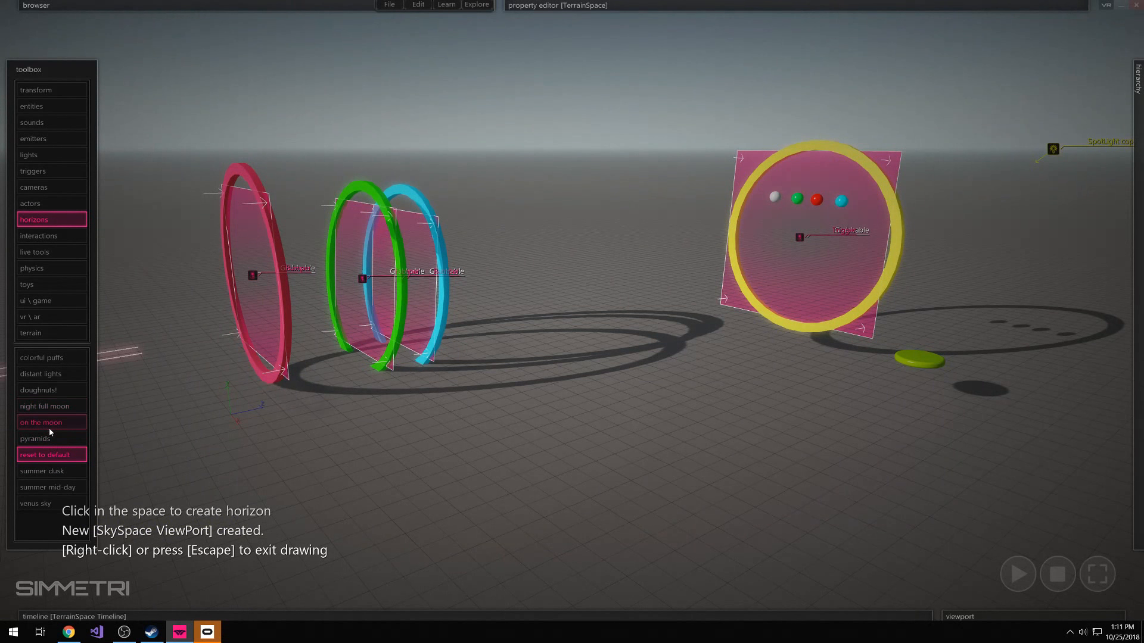
click(50, 426)
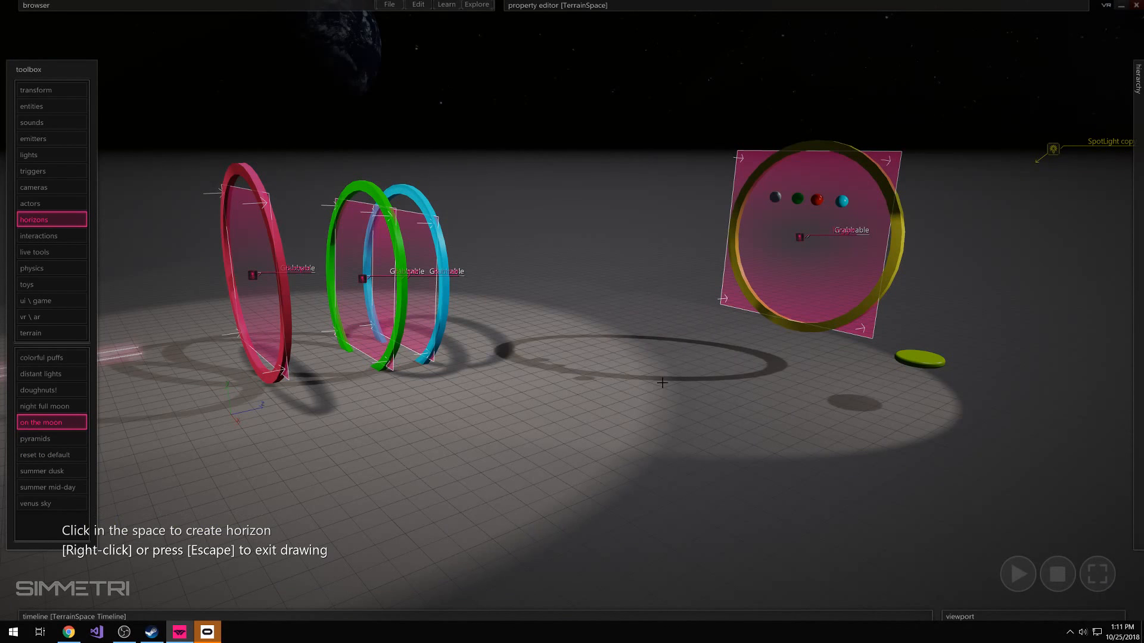
right_click(662, 382)
mouse_move(662, 382)
right_down()
mouse_move(633, 395)
mouse_move(676, 476)
right_up()
right_click(677, 477)
Select the VR Rig and move it with its camera across the floor toward the far side of the scene
click(790, 494)
right_drag(790, 495, 763, 477)
key(s)
key(a)
key(d)
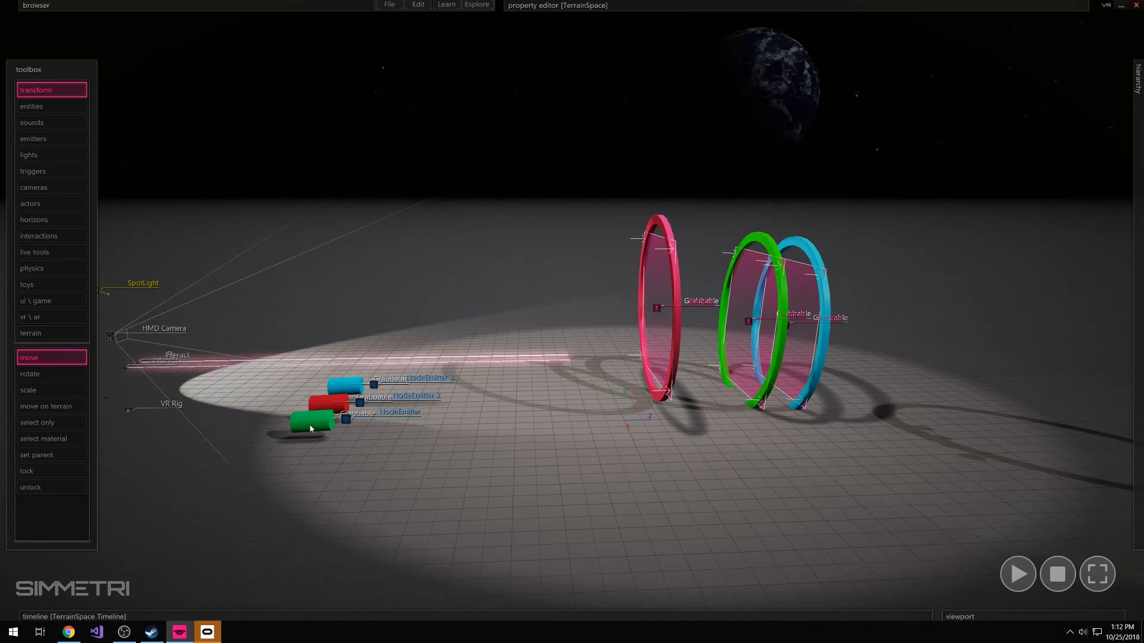
key(s)
right_drag(241, 447, 333, 443)
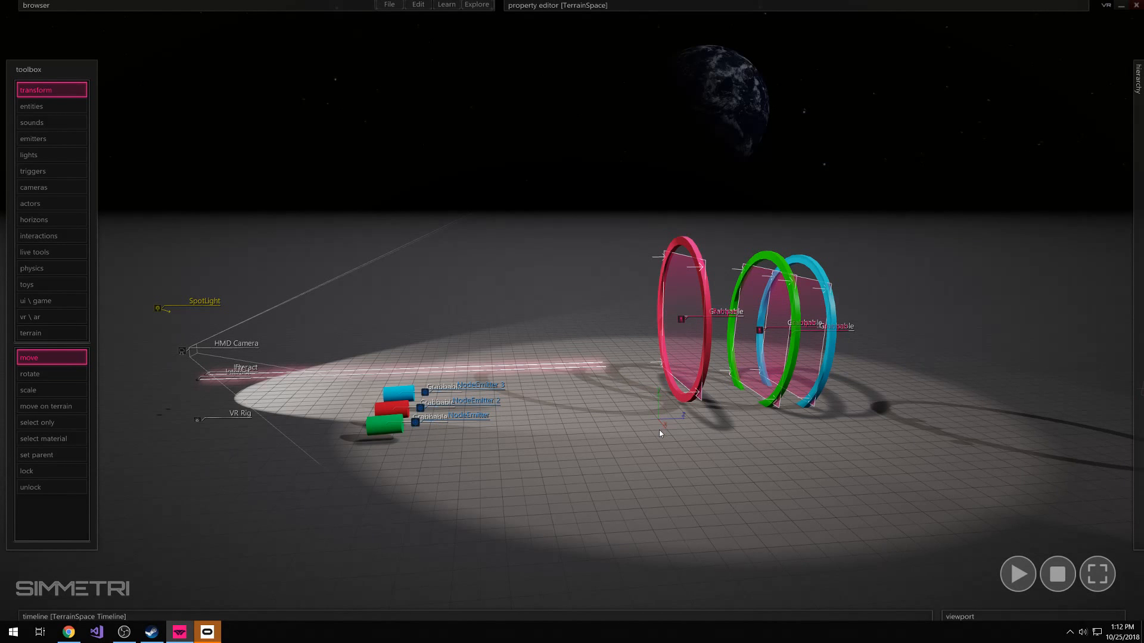
drag(294, 287, 196, 496)
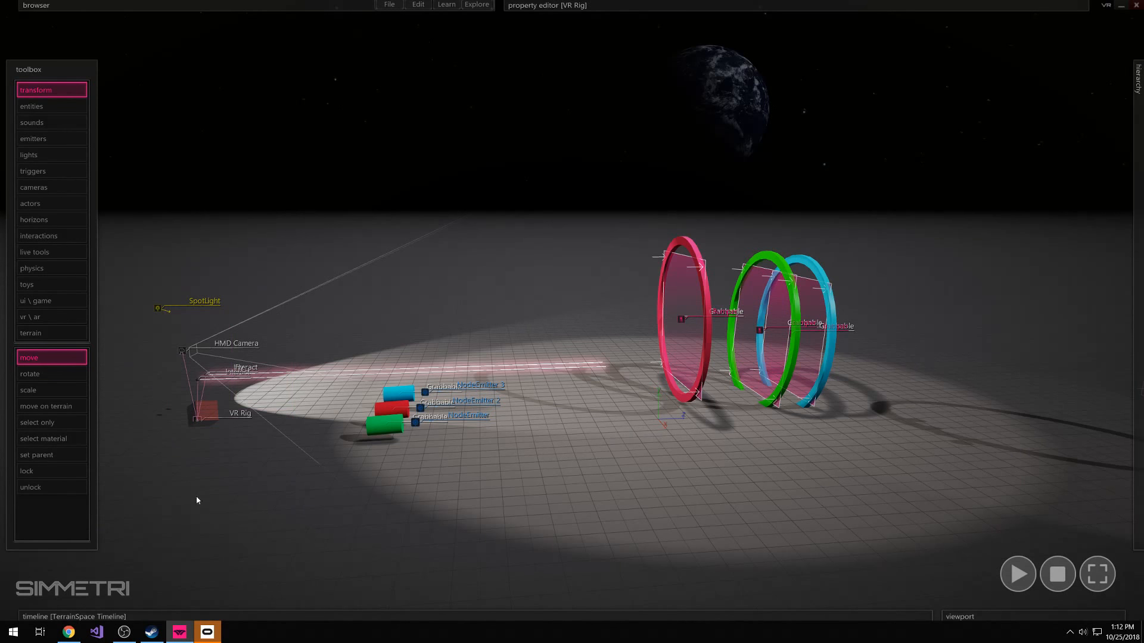
drag(201, 431, 282, 359)
click(890, 244)
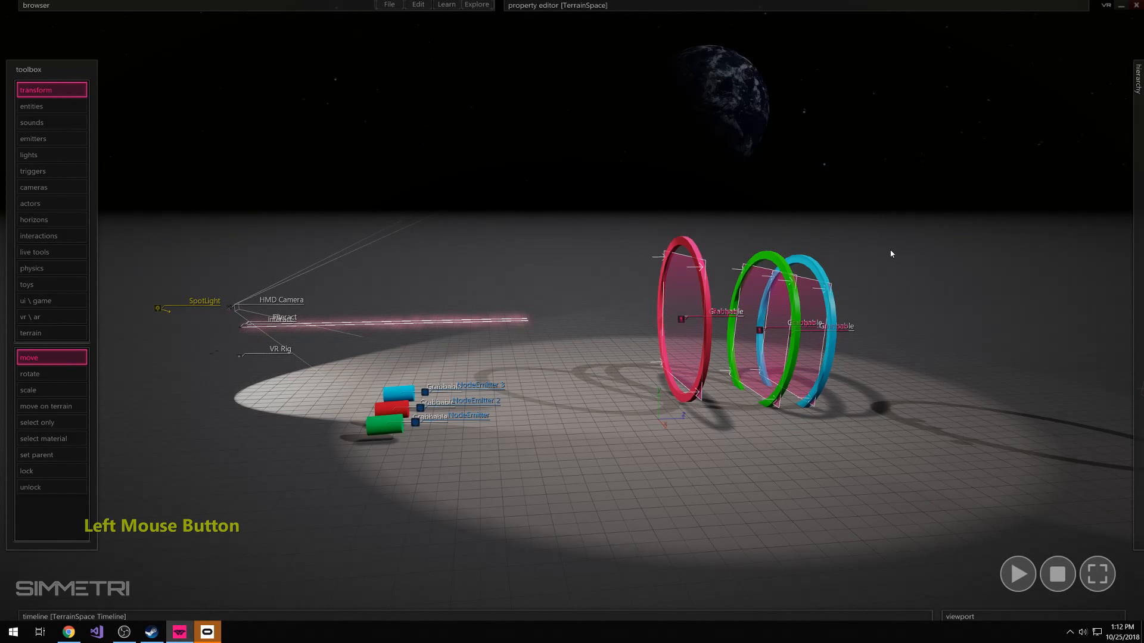
Select the pink, green and blue rings together, reposition them as a group, and clear the selection
drag(869, 249, 613, 517)
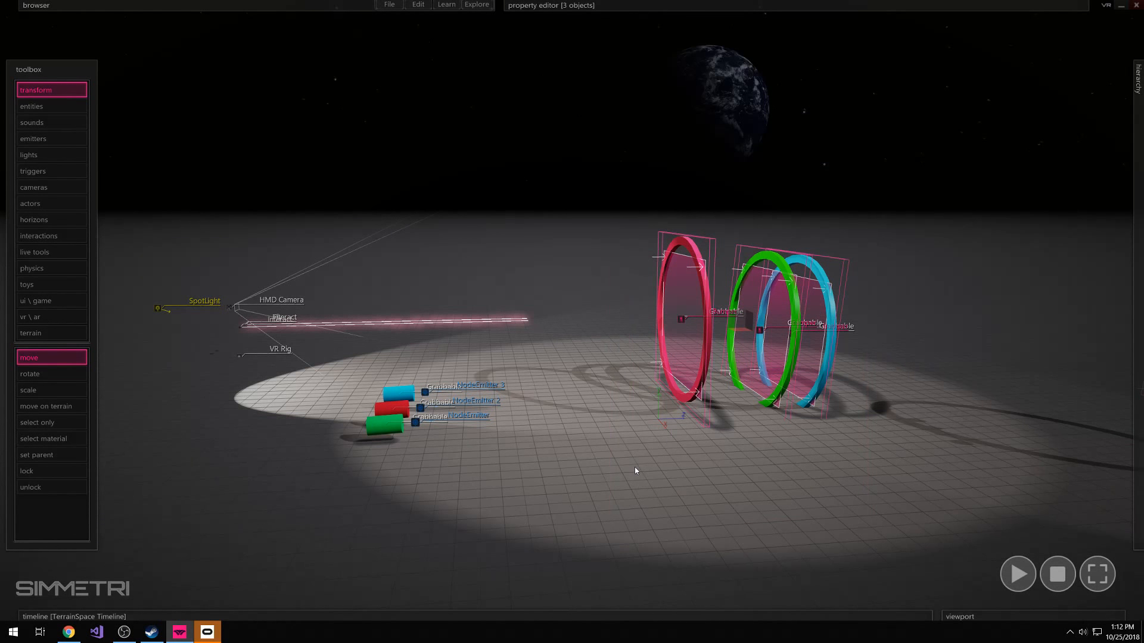
mouse_move(742, 327)
mouse_down()
mouse_move(766, 341)
mouse_move(735, 329)
mouse_move(748, 334)
mouse_up()
right_drag(910, 419, 987, 545)
Look around the scene beyond the rings and find an empty stretch of floor
mouse_move(572, 310)
right_down()
mouse_move(580, 367)
mouse_move(565, 338)
mouse_move(637, 308)
mouse_move(641, 319)
mouse_move(572, 309)
right_up()
key(s)
key(ctrl+s)
key(a)
key(w)
key(e)
key(d)
key(e)
right_drag(572, 310, 572, 310)
key(w)
click(457, 226)
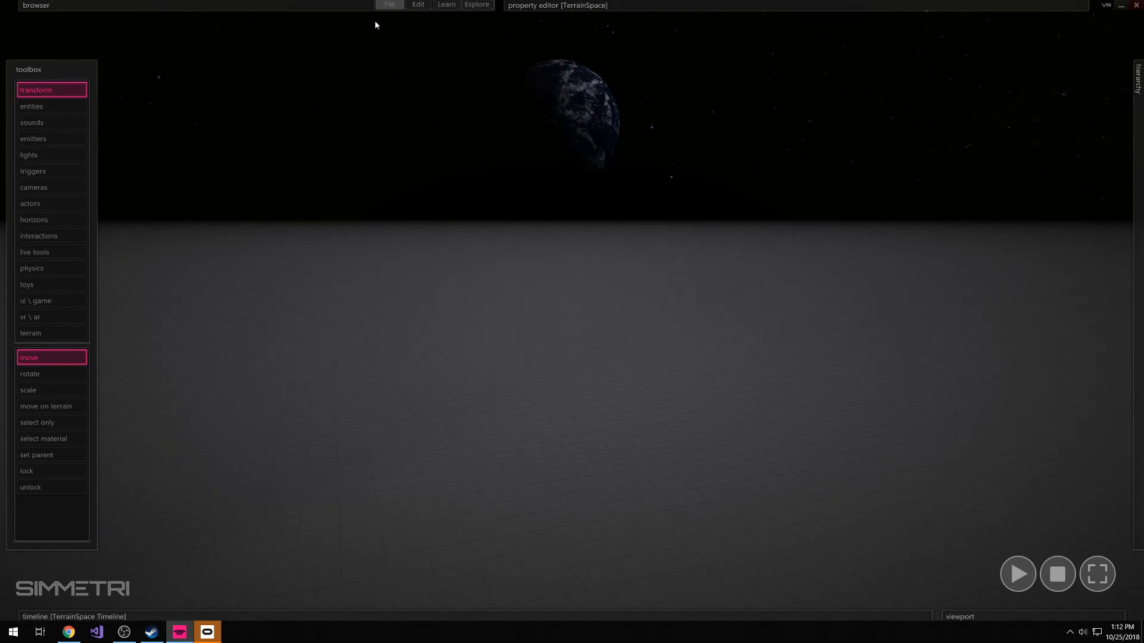
click(60, 220)
click(62, 422)
right_click(626, 421)
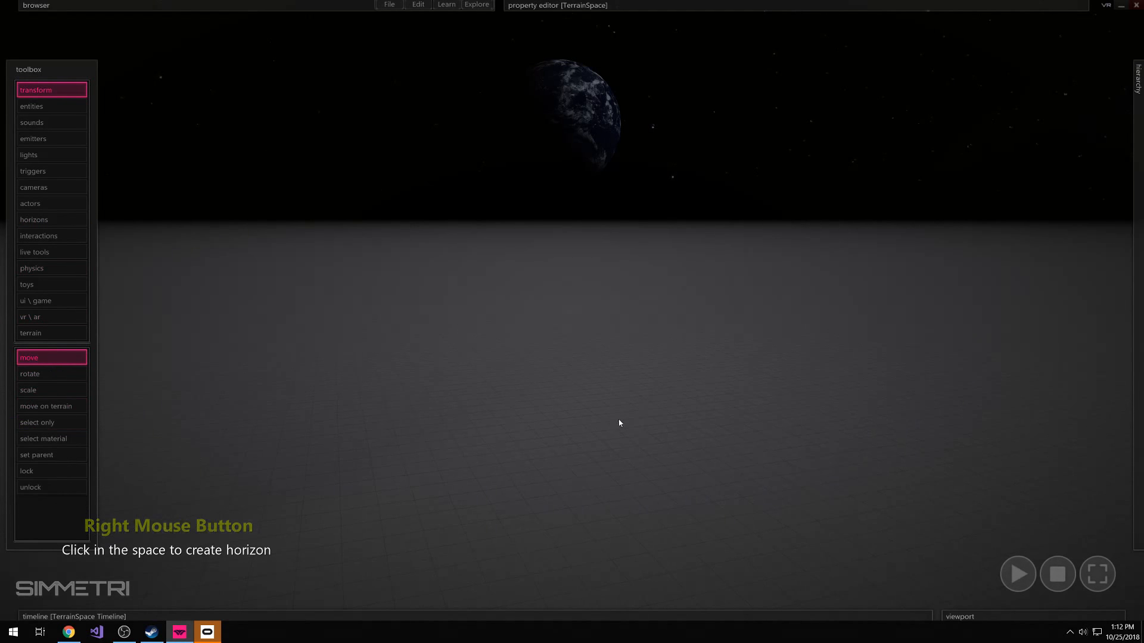
Place a sphere entity on the empty stretch of floor
right_drag(459, 344, 470, 329)
click(33, 110)
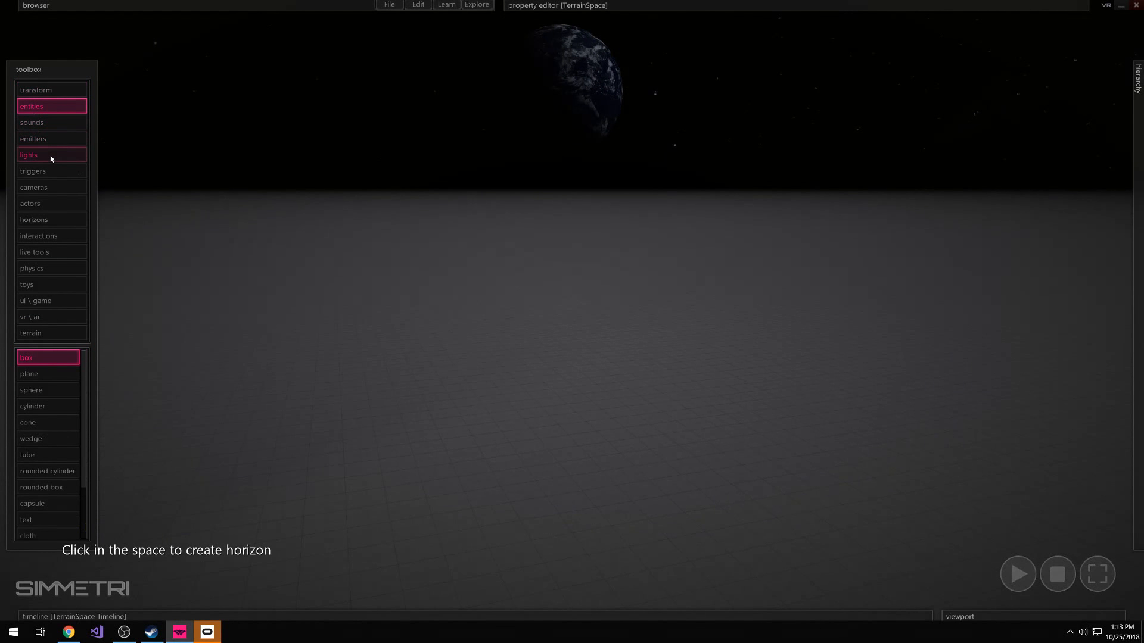
click(44, 392)
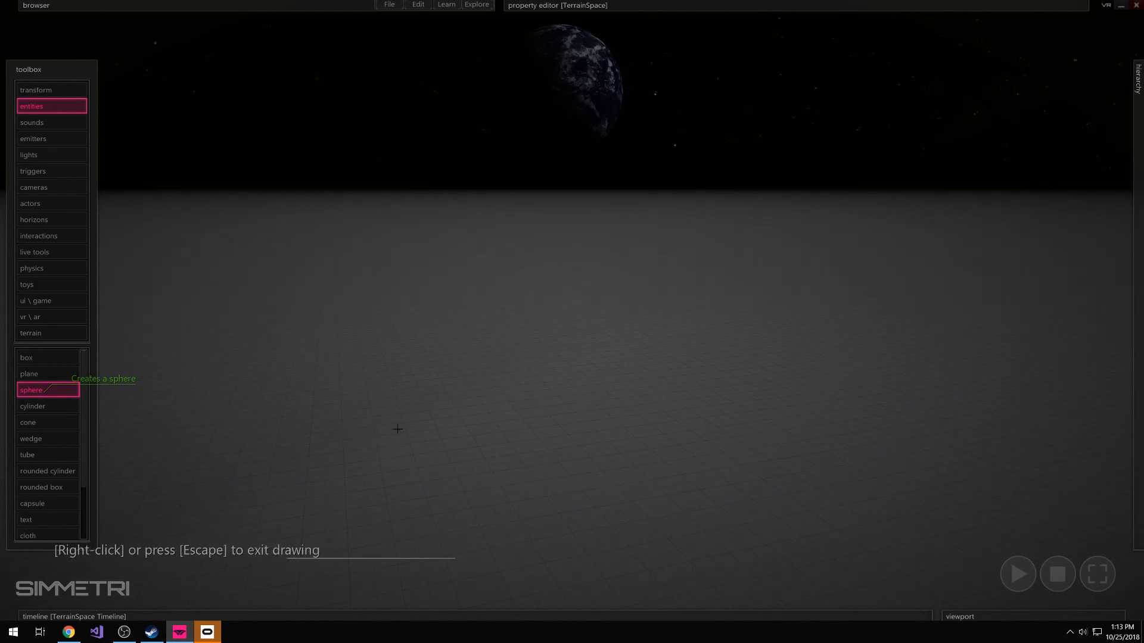
click(456, 413)
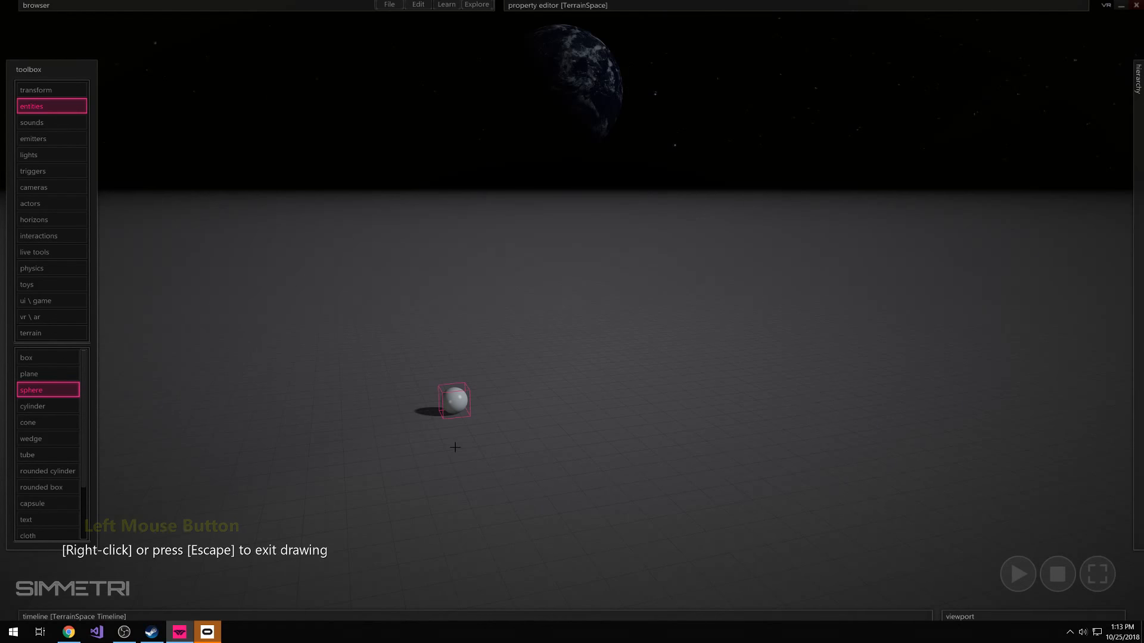
right_click(509, 447)
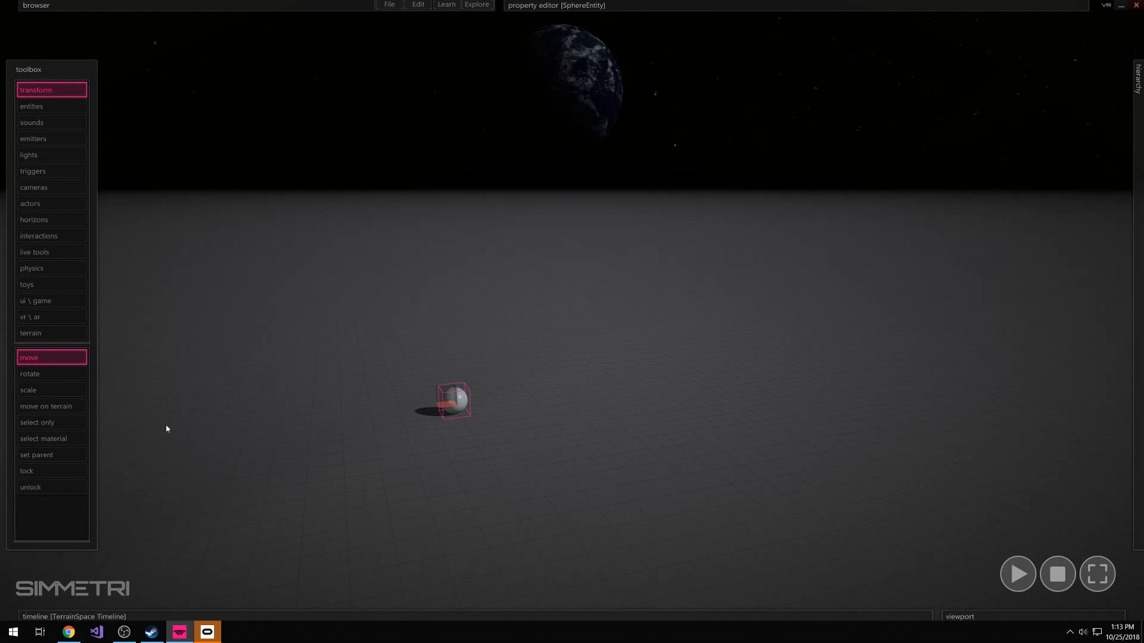
Try drawing an upright plane trigger beside the sphere, and delete it
click(31, 173)
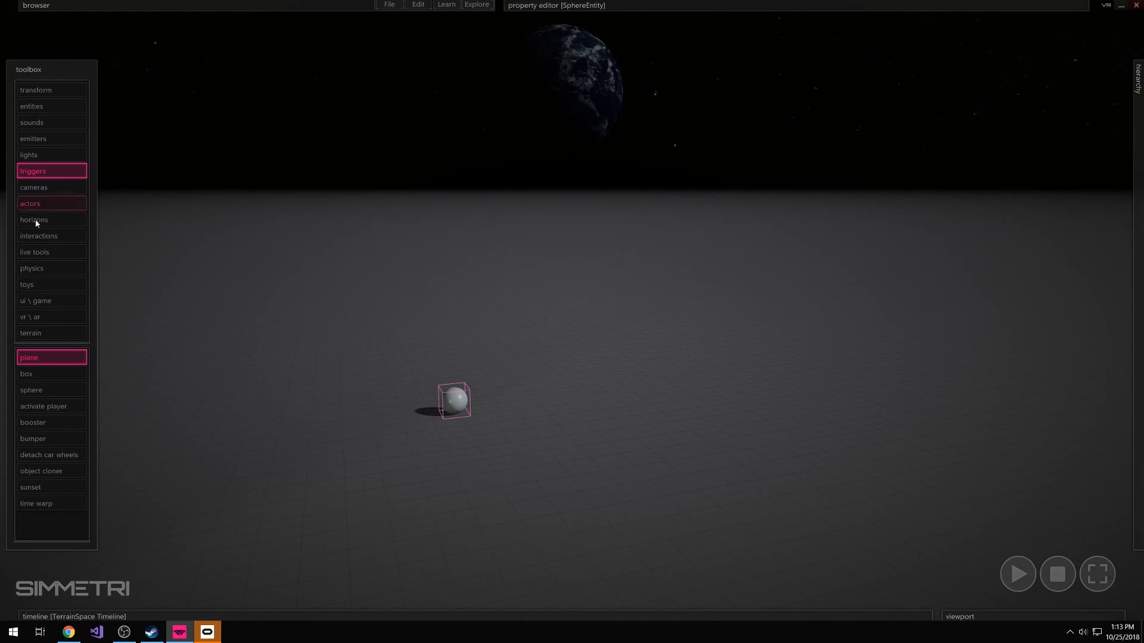
click(35, 358)
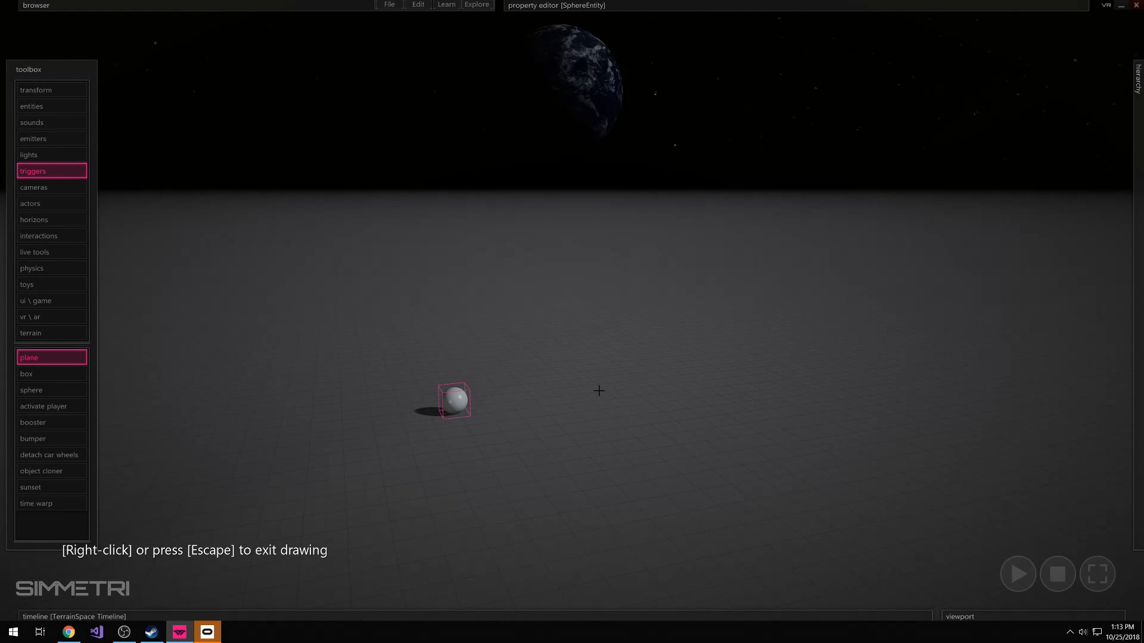
mouse_move(587, 378)
mouse_down()
mouse_move(714, 475)
mouse_move(581, 542)
mouse_move(625, 488)
mouse_move(689, 454)
mouse_up()
click(722, 251)
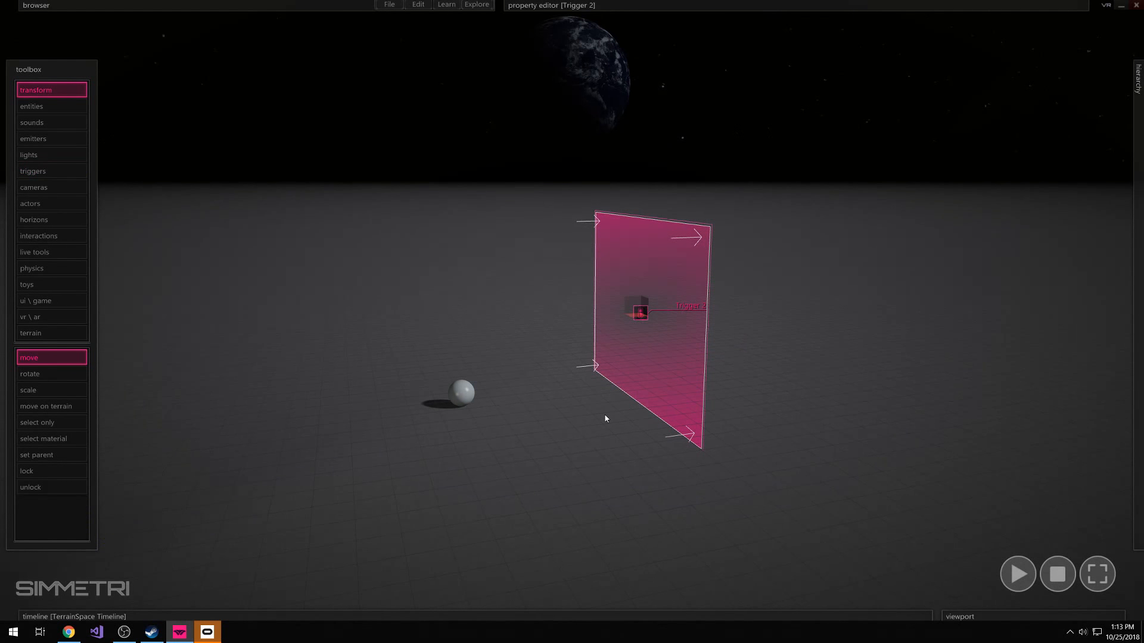
key(Print)
click(691, 303)
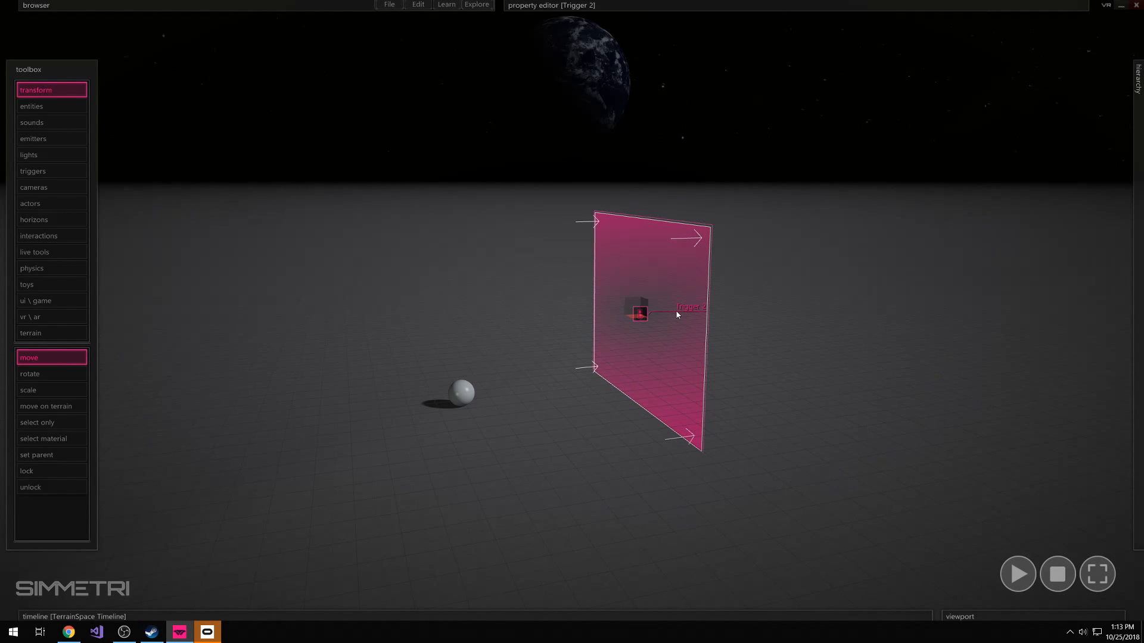
key(Delete)
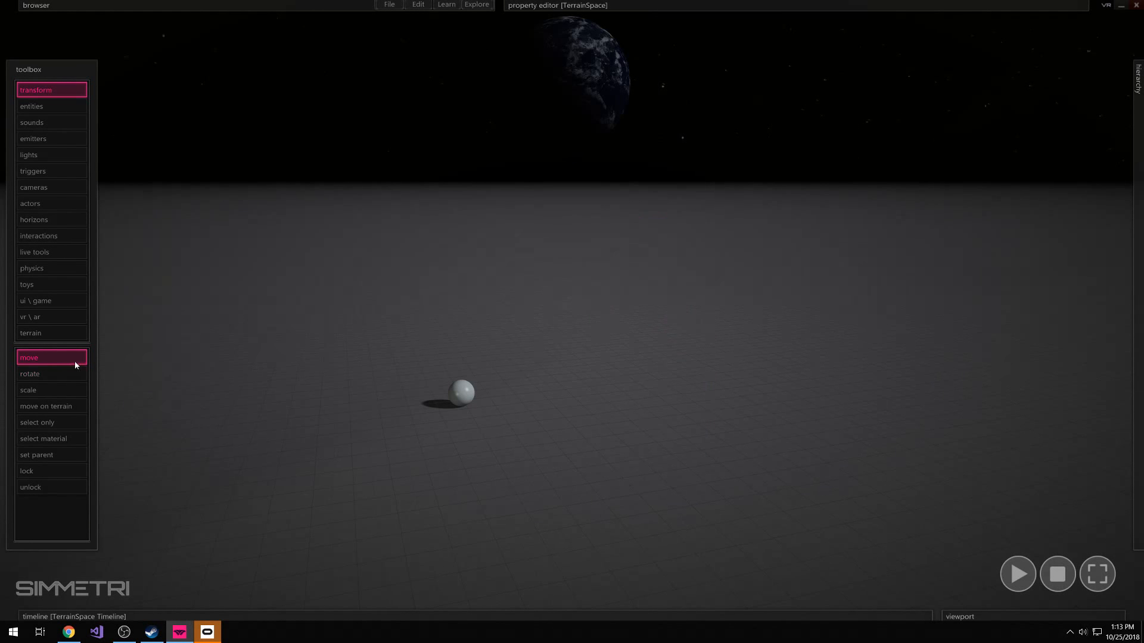
Draw a plane trigger lying flat on the floor beside the sphere
click(51, 169)
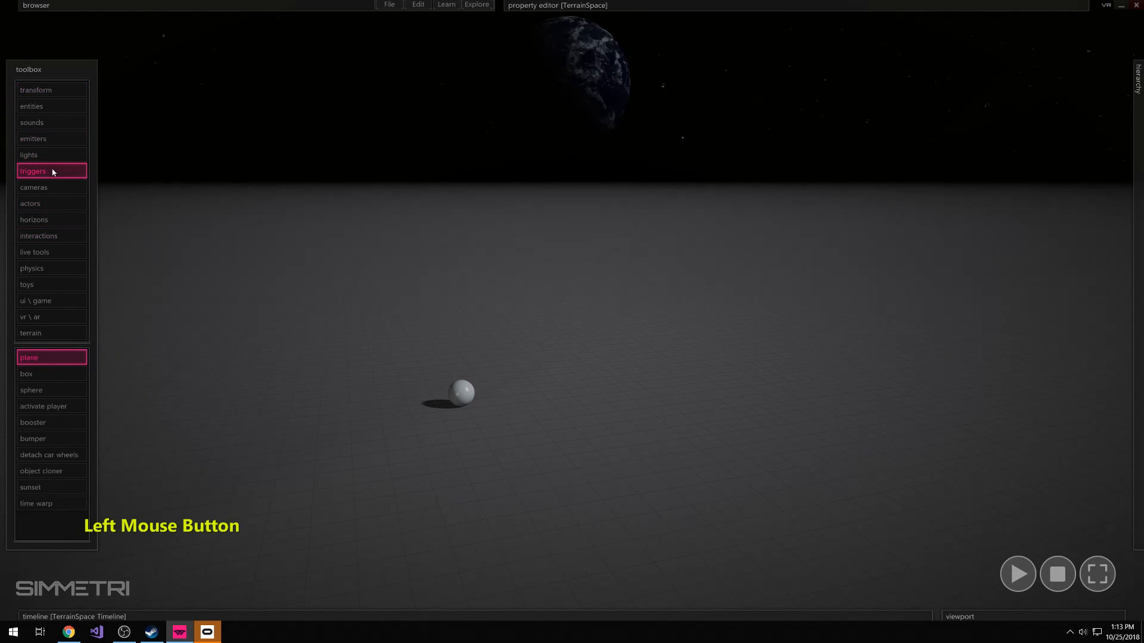
click(44, 356)
drag(667, 356, 623, 448)
right_click(647, 321)
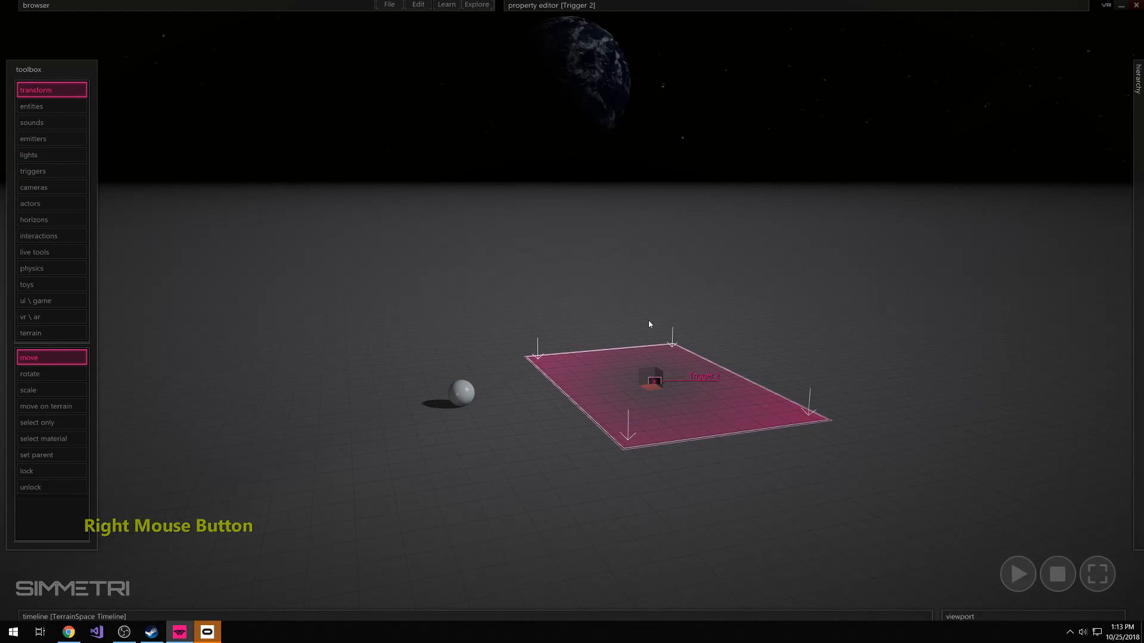
Rotate the flat plane trigger upright so it faces the sphere, and switch back to moving objects
key(e)
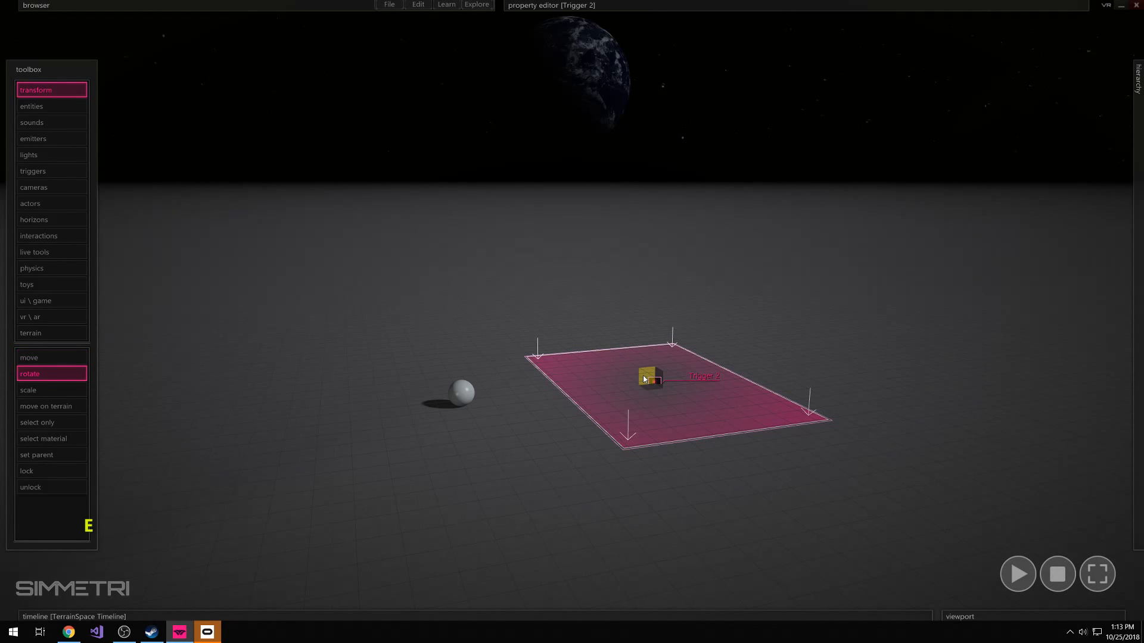
drag(647, 379, 718, 341)
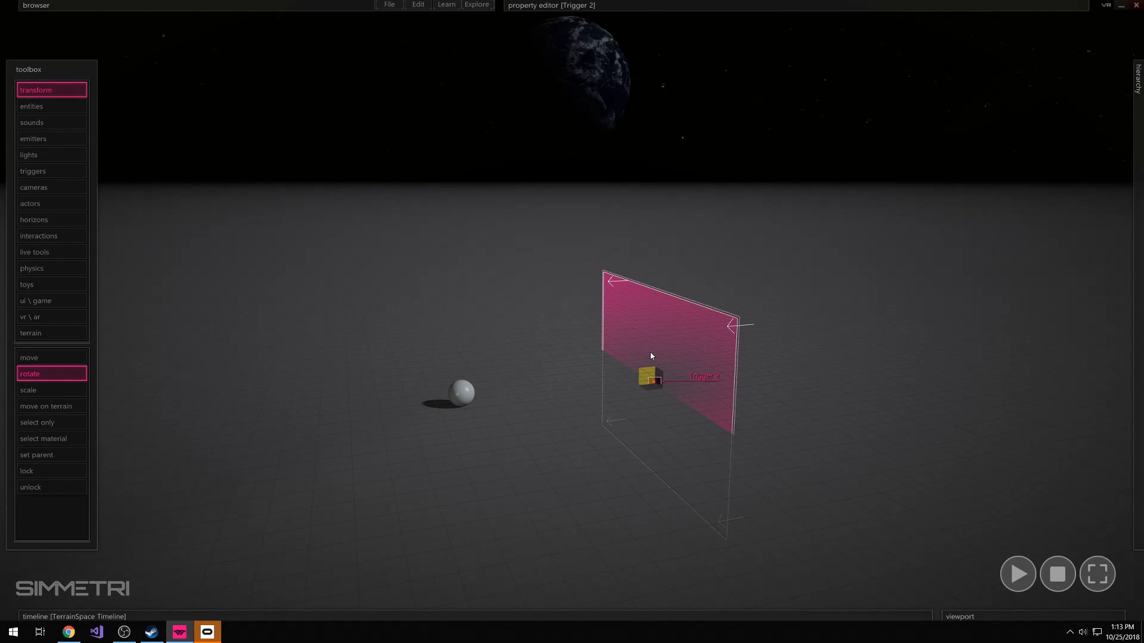
key(w)
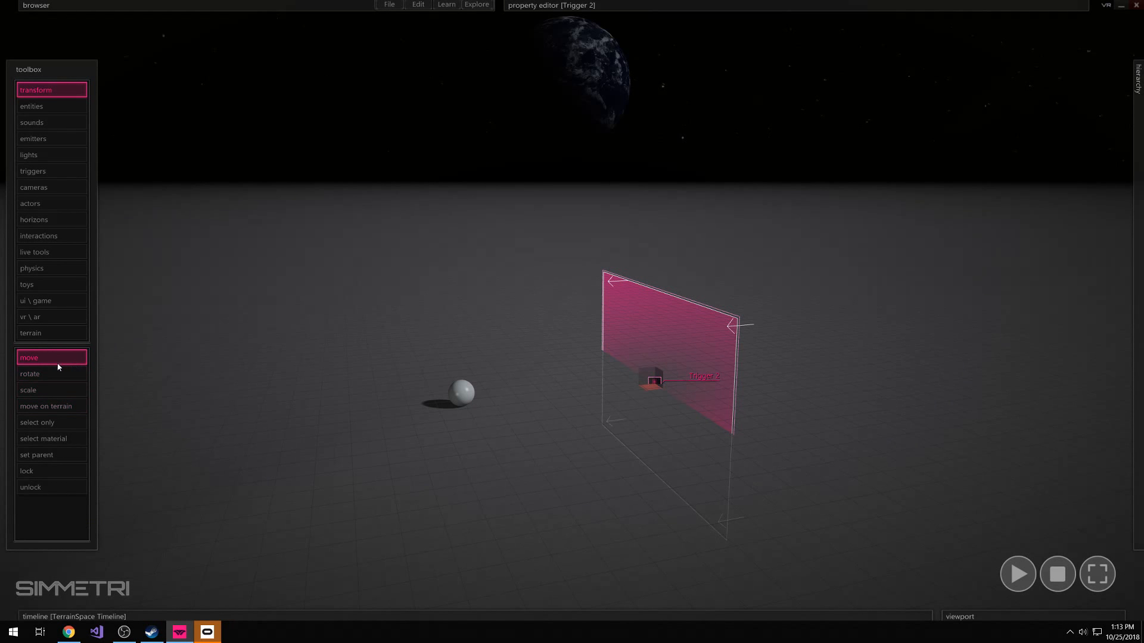
Raise the upright plane trigger until it stands fully above the floor beside the sphere
drag(646, 378, 653, 293)
mouse_move(771, 293)
right_down()
mouse_move(795, 319)
mouse_move(715, 378)
mouse_move(733, 325)
mouse_move(768, 286)
right_up()
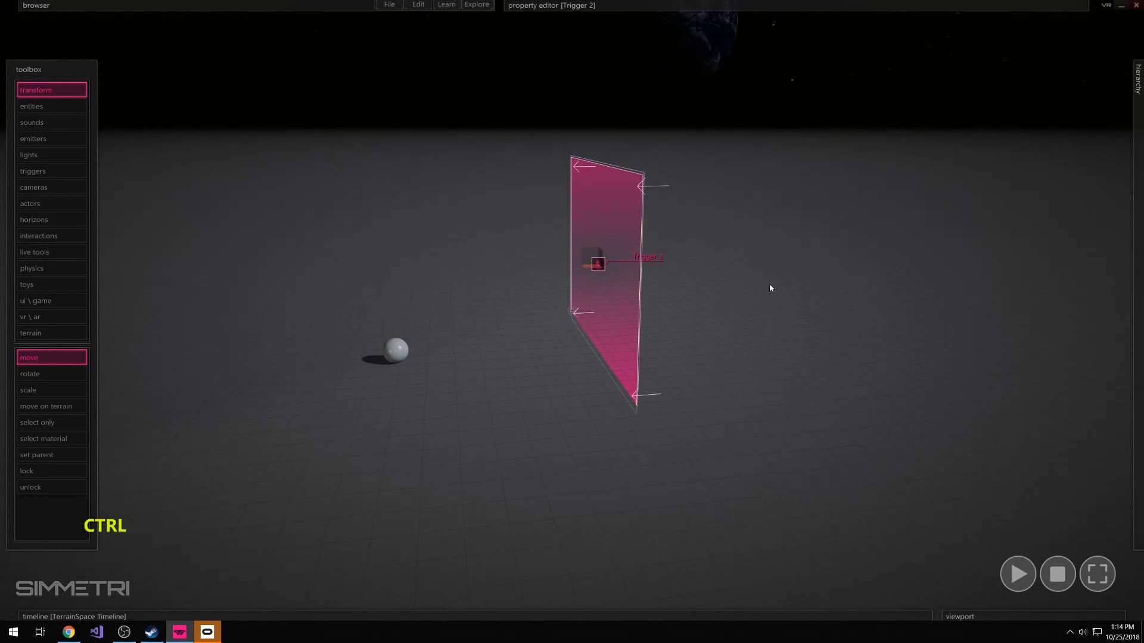
click(395, 357)
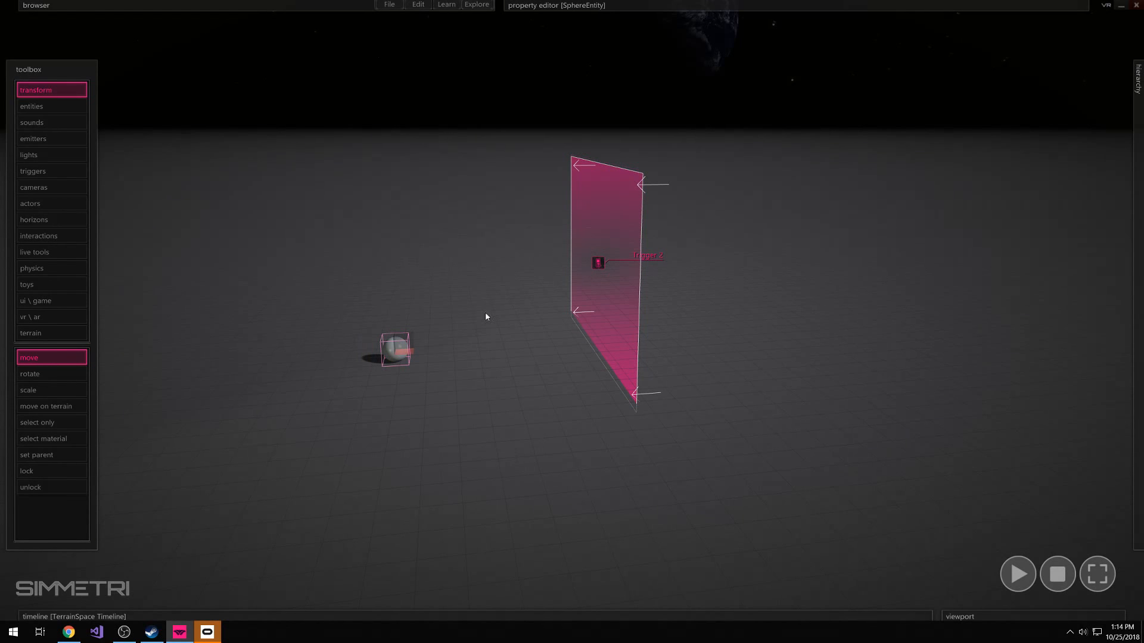
click(709, 288)
Flip the plane trigger so its arrows point away from the sphere, and shift the sphere slightly farther from it
click(595, 265)
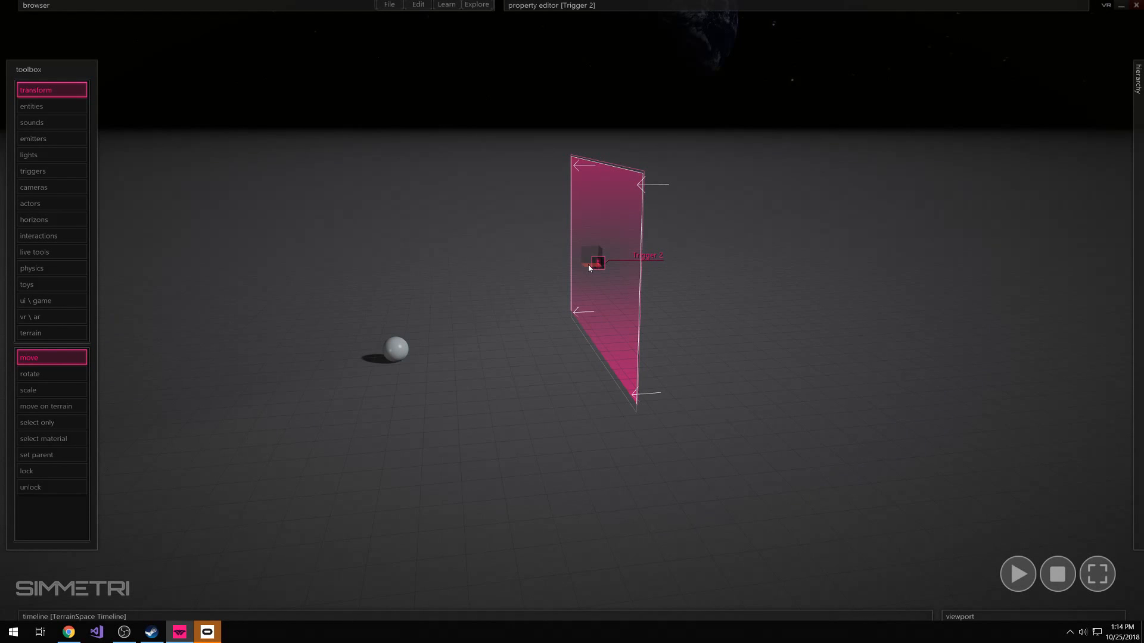
drag(444, 301, 354, 424)
mouse_move(395, 358)
mouse_down()
mouse_move(684, 331)
mouse_move(472, 342)
mouse_move(534, 398)
mouse_move(449, 335)
mouse_move(804, 319)
mouse_move(451, 335)
mouse_move(385, 352)
mouse_move(400, 347)
mouse_up()
drag(702, 134, 612, 324)
drag(436, 315, 384, 338)
Play the simulation and throw the sphere through the plane trigger in the direction of its arrows
key(space)
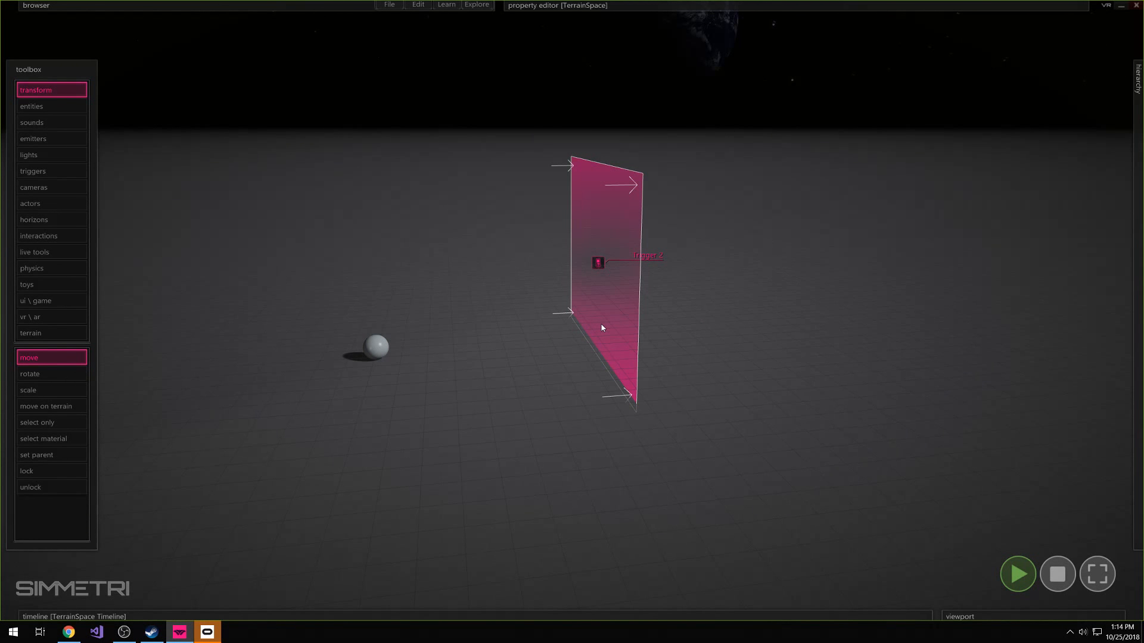
key(a)
key(s)
right_drag(726, 322, 751, 321)
key(d)
click(442, 364)
drag(449, 360, 503, 349)
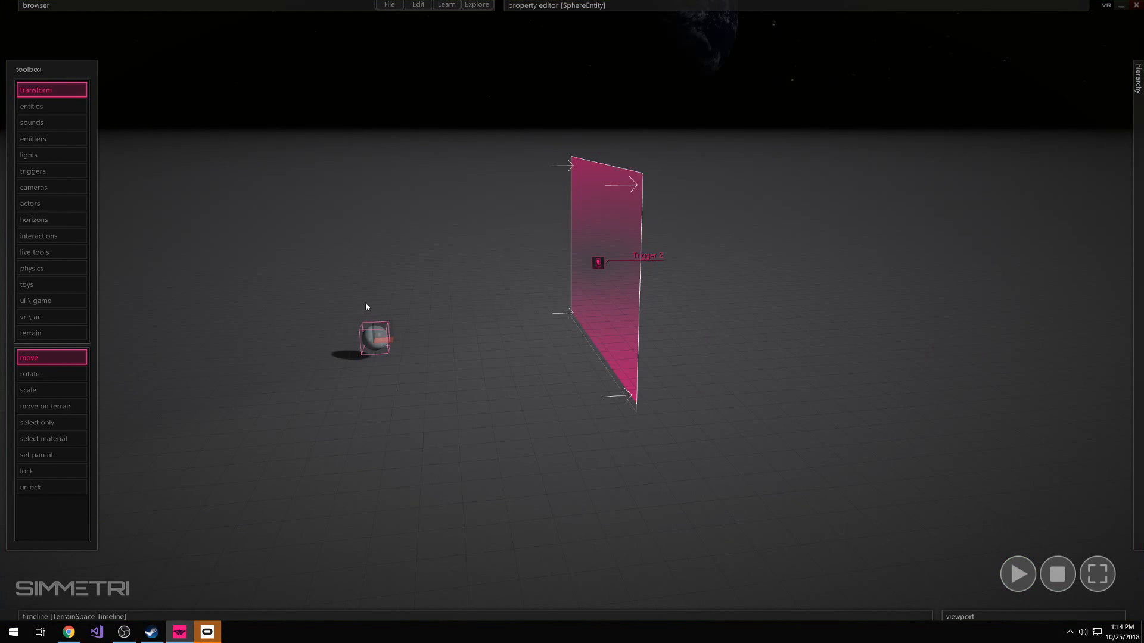
Rerun the simulation, throwing the sphere toward the plane trigger again on each run, and stop playback
key(space)
click(379, 344)
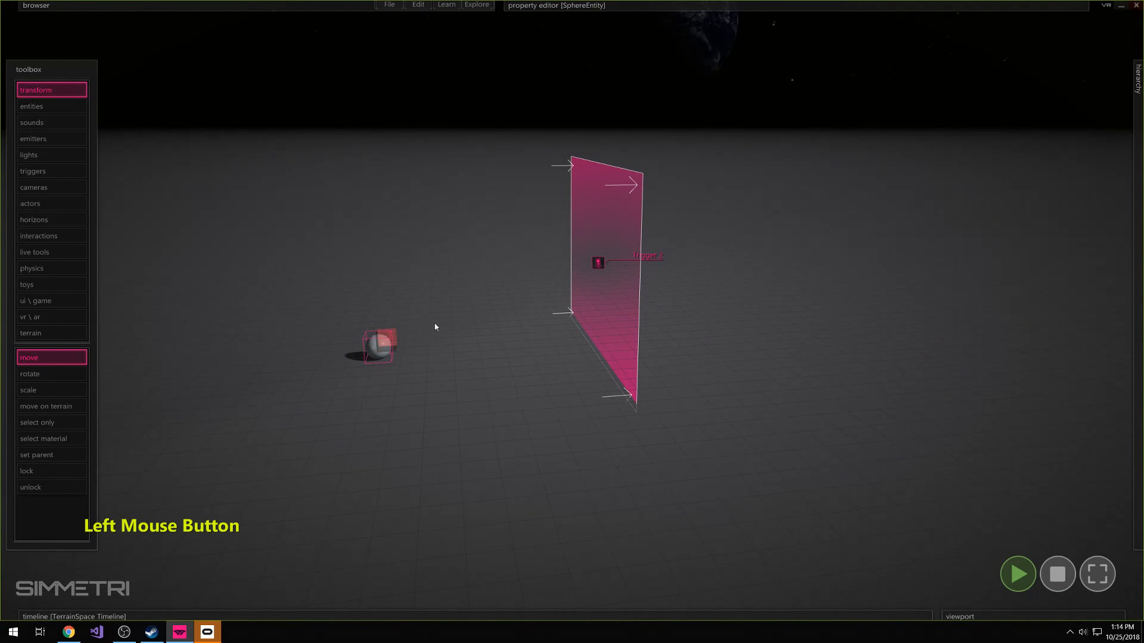
drag(435, 327, 498, 335)
key(space)
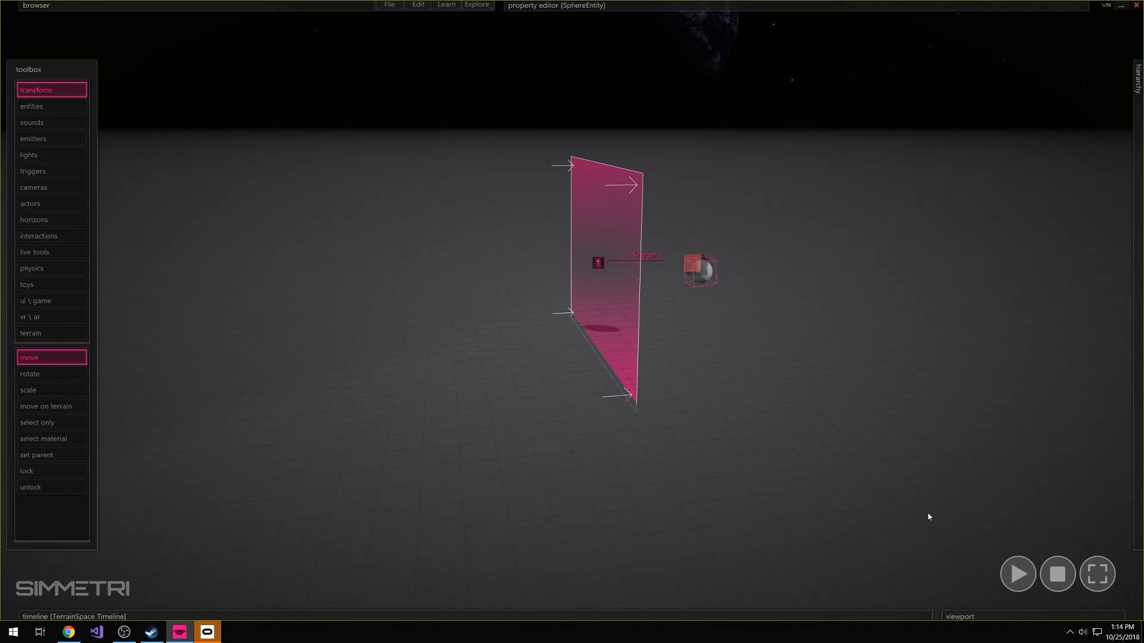
click(1057, 574)
key(space)
drag(382, 350, 482, 352)
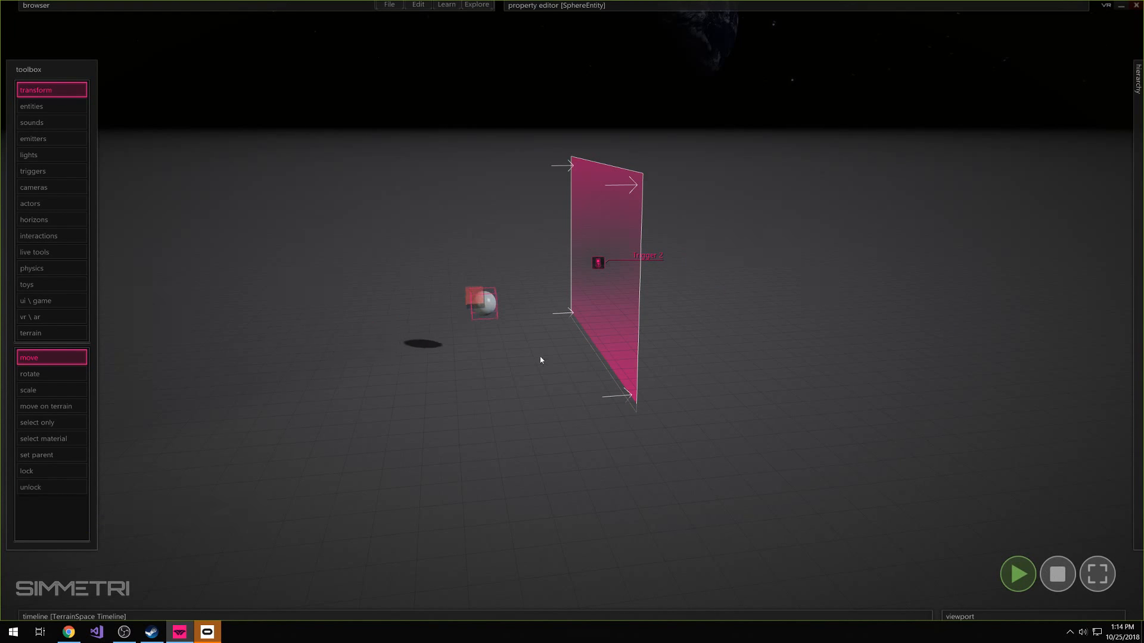
key(space)
click(1057, 574)
Select the plane trigger and bring up its properties
click(638, 333)
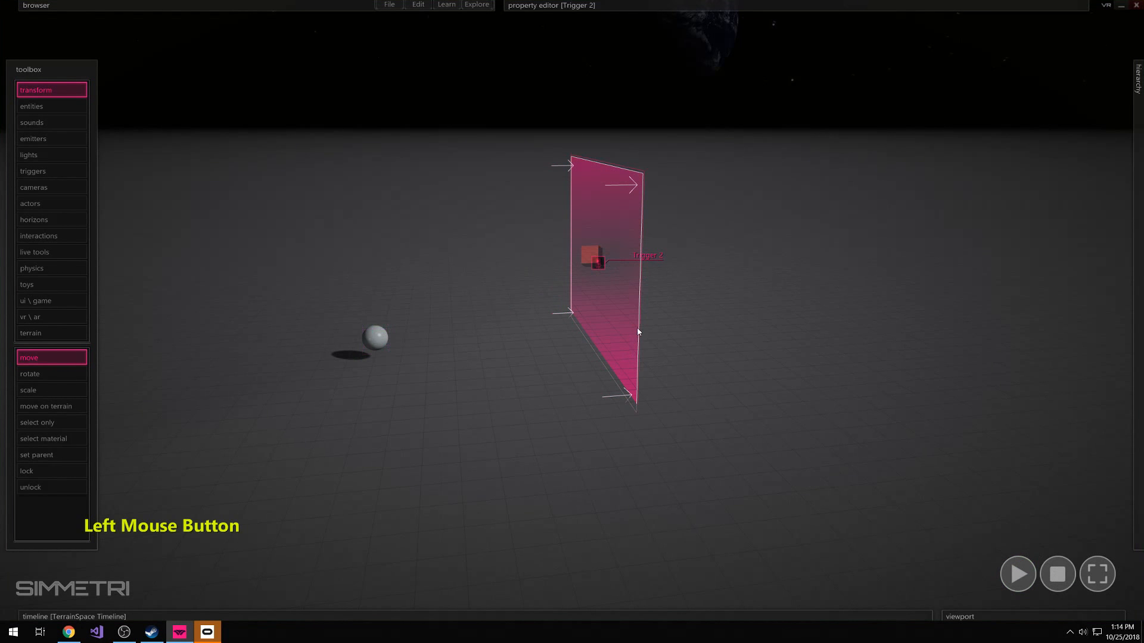
click(648, 212)
click(647, 212)
click(592, 213)
mouse_move(620, 4)
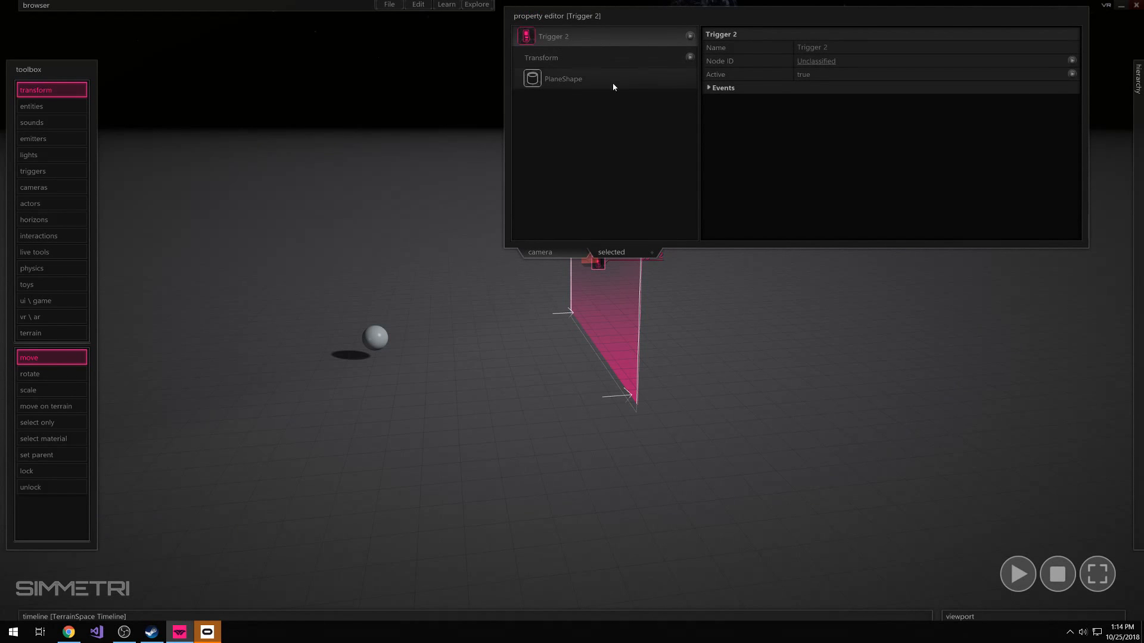
click(712, 314)
click(628, 294)
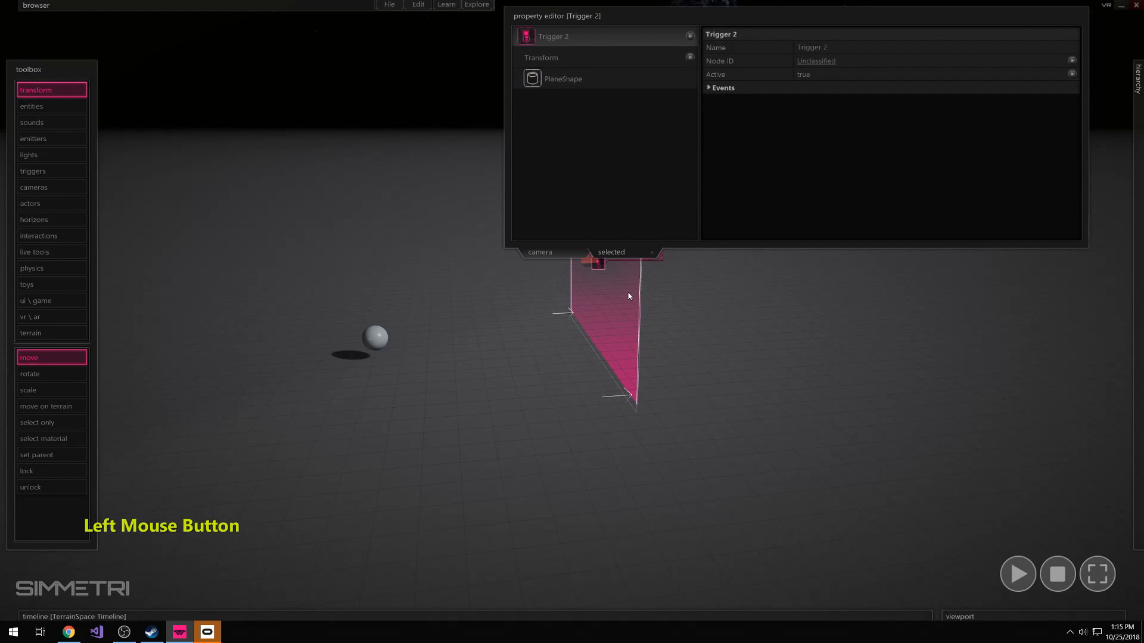
Create an onEnter event function in a script on the plane trigger
right_click(525, 39)
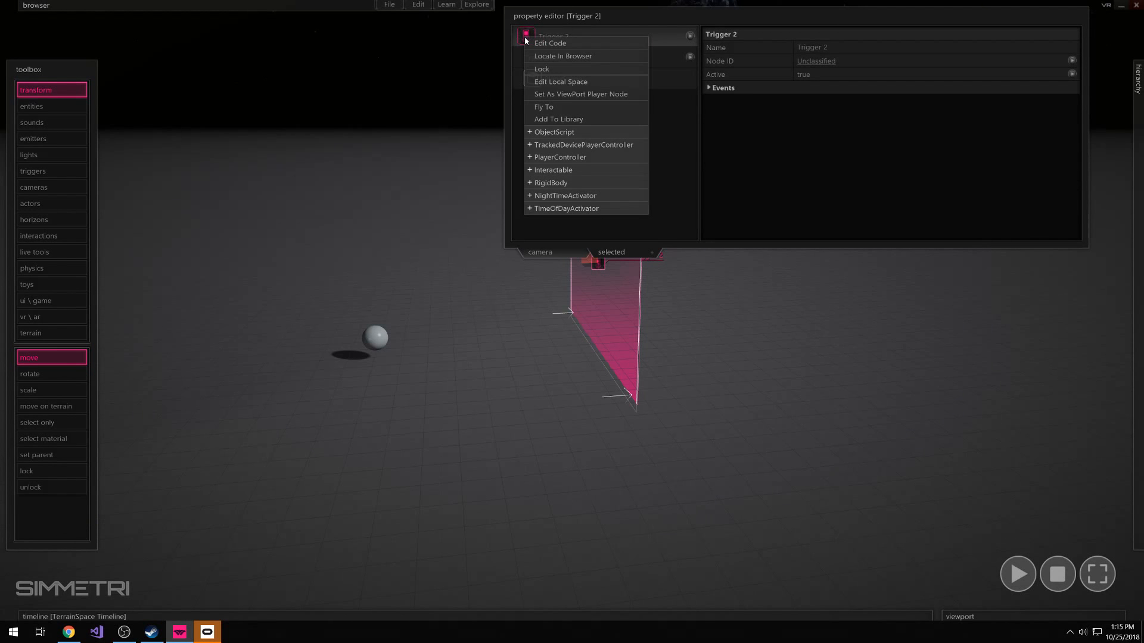
click(569, 46)
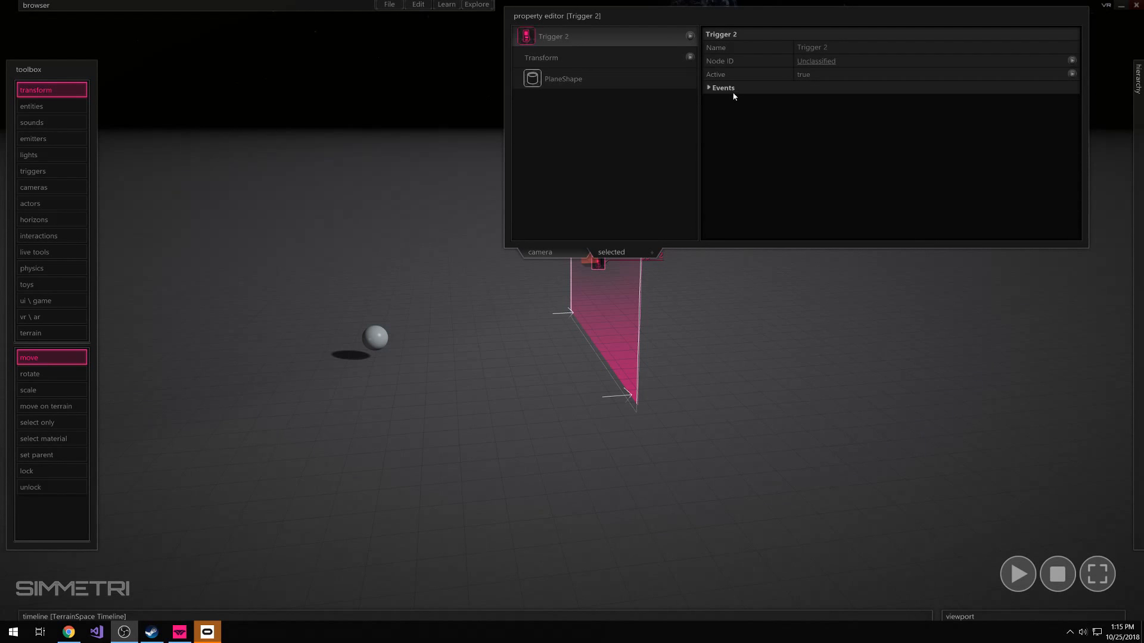
click(658, 356)
click(605, 285)
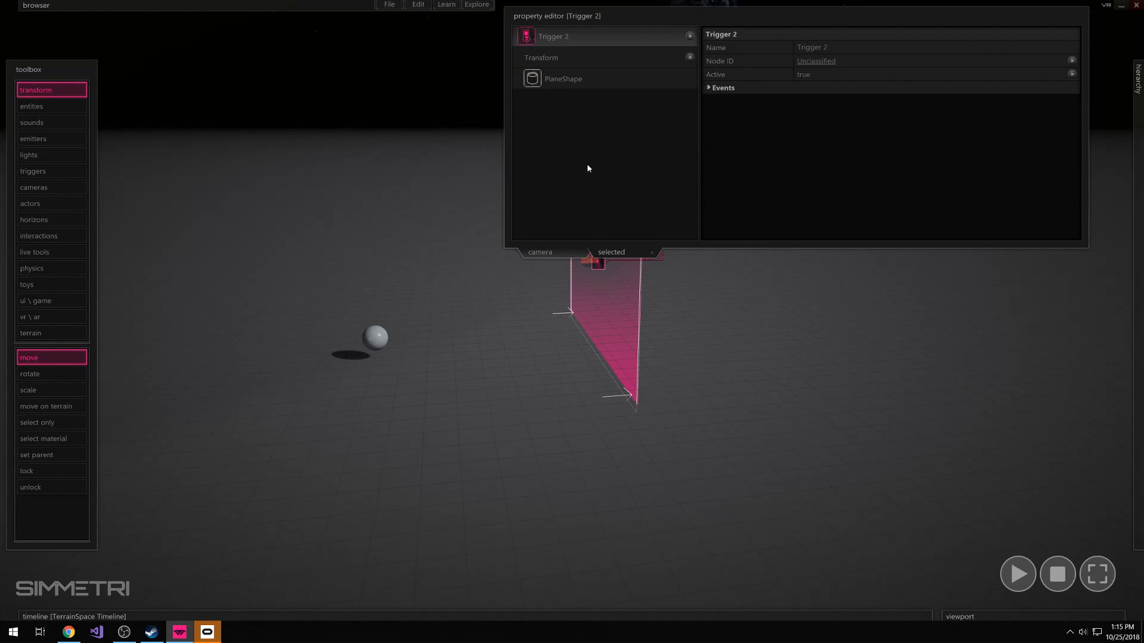
click(624, 304)
click(710, 88)
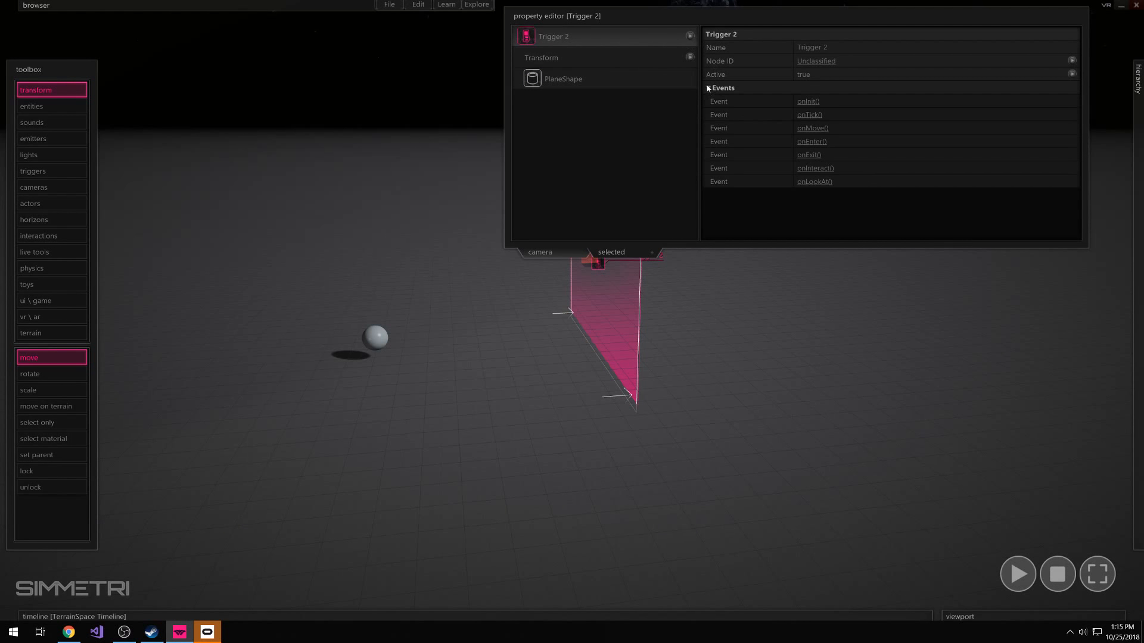
click(813, 143)
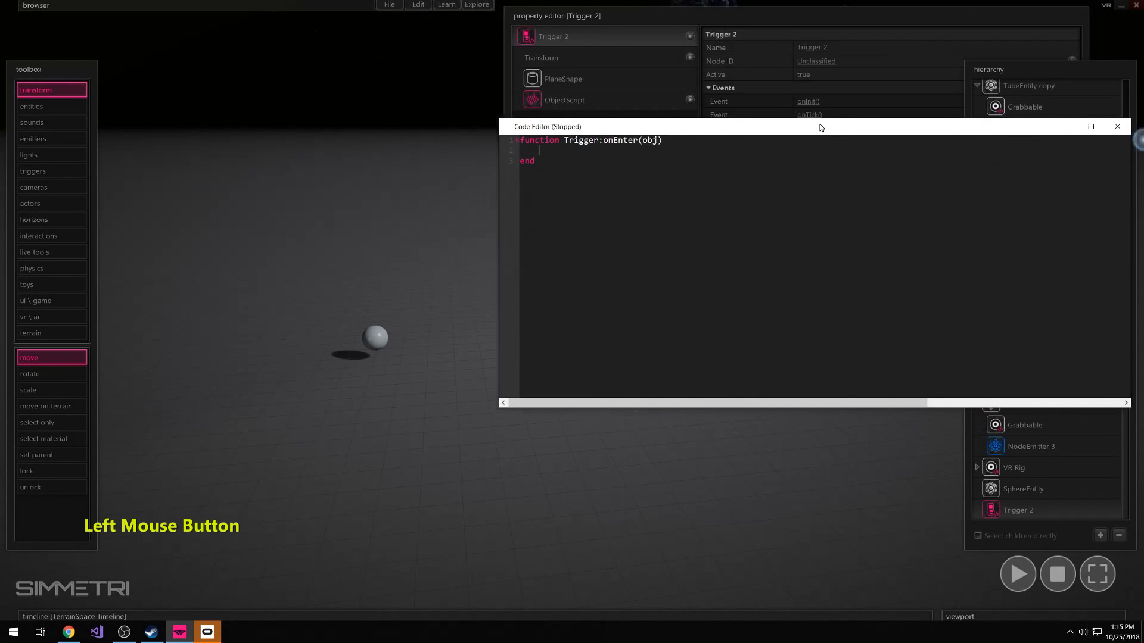
Move the code editor window away from the trigger's properties and shrink its width and height
drag(819, 128, 434, 43)
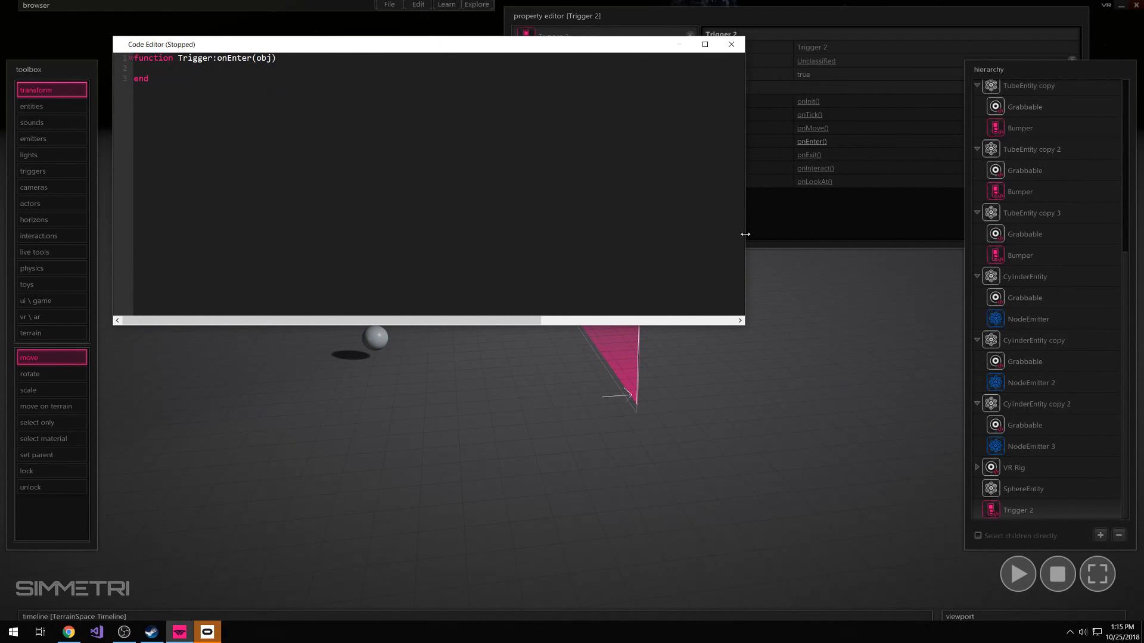
drag(745, 234, 493, 234)
drag(436, 324, 438, 284)
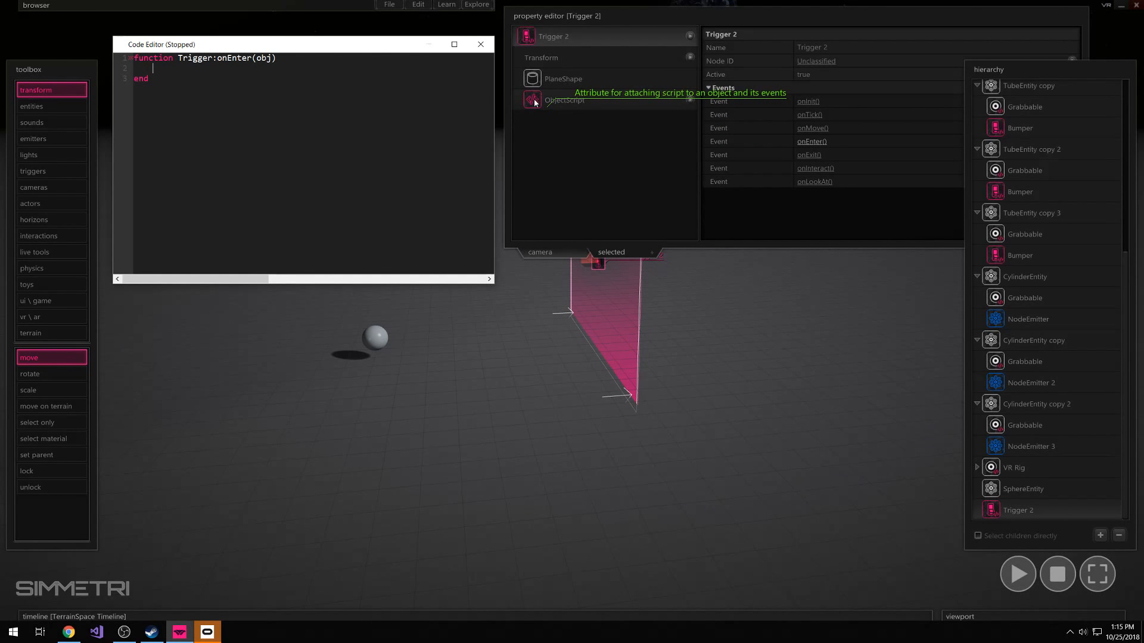
Close the code editor and examine the editing options offered for the plane trigger and its ObjectScript attribute
click(481, 44)
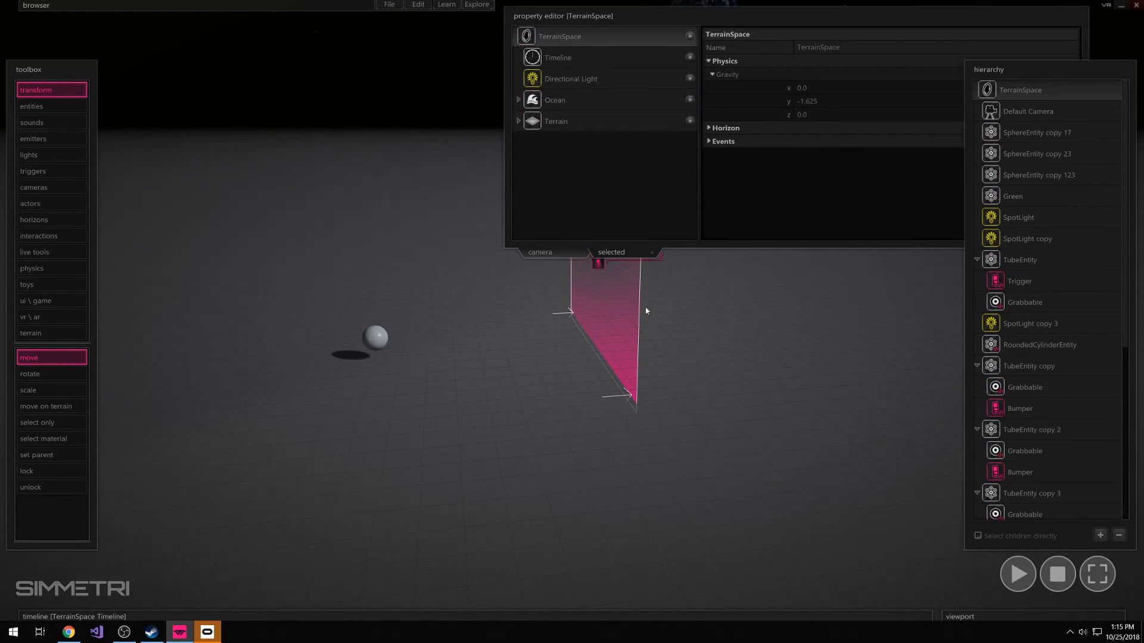
click(624, 295)
right_click(531, 102)
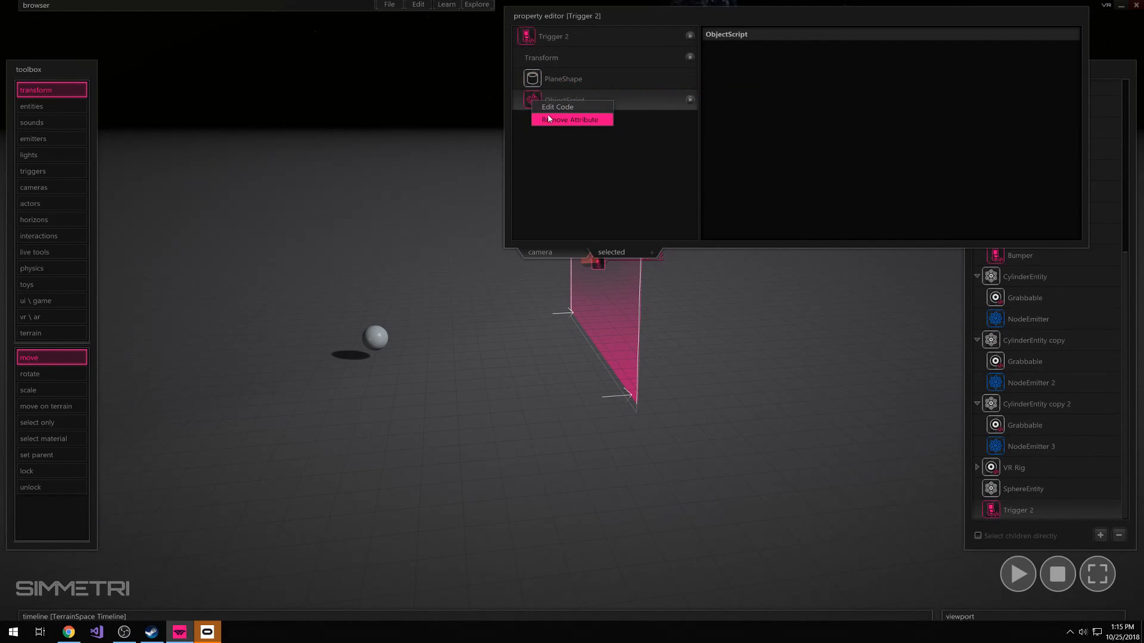
right_click(539, 39)
click(670, 311)
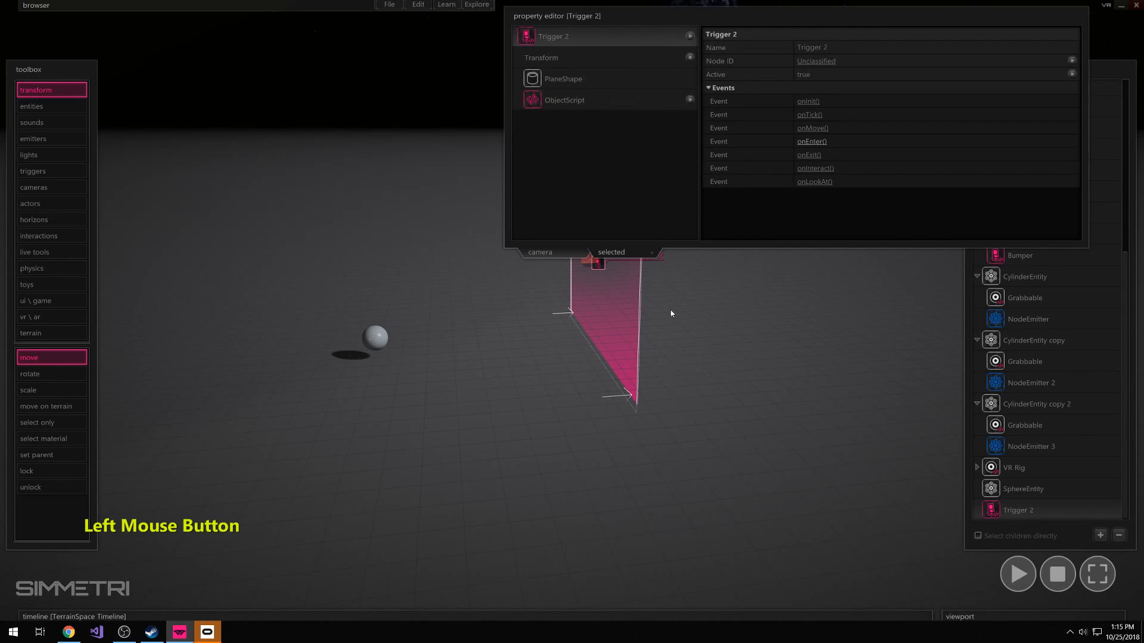
right_click(625, 296)
click(773, 316)
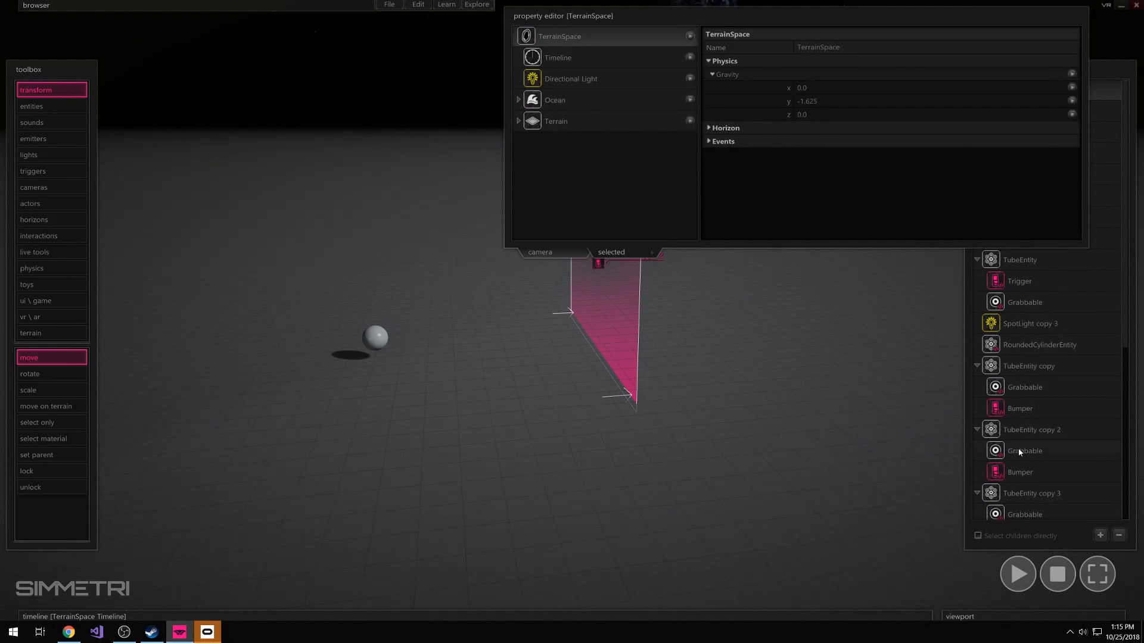
Find Trigger 2 in the scene hierarchy and reopen its code for editing
scroll(1016, 451, down, 5)
click(1005, 517)
right_click(1007, 514)
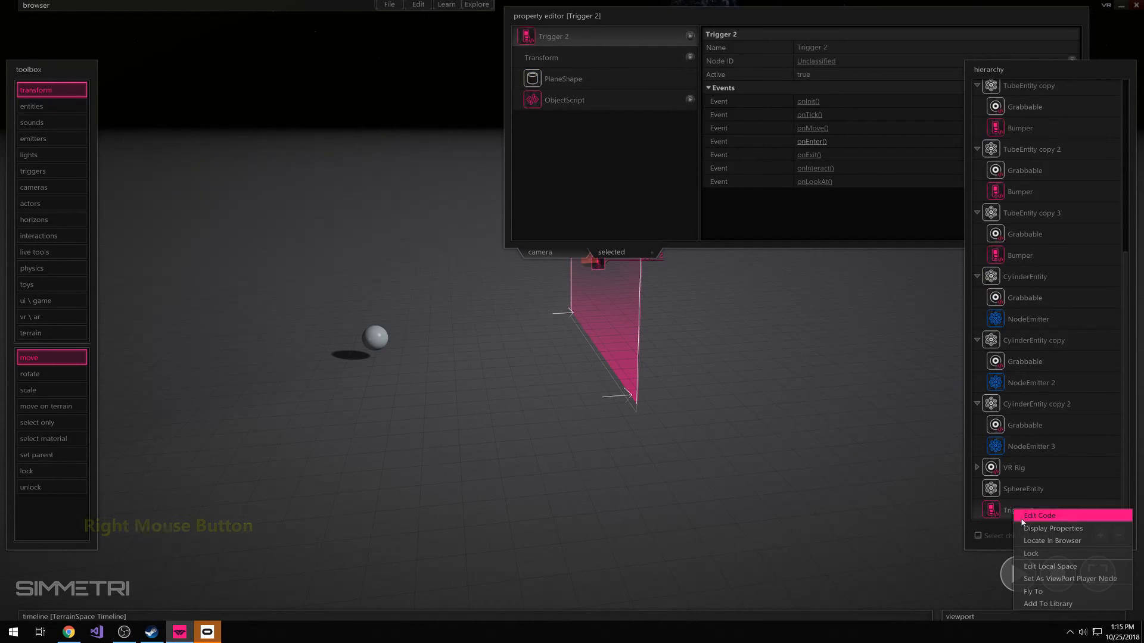
click(1035, 519)
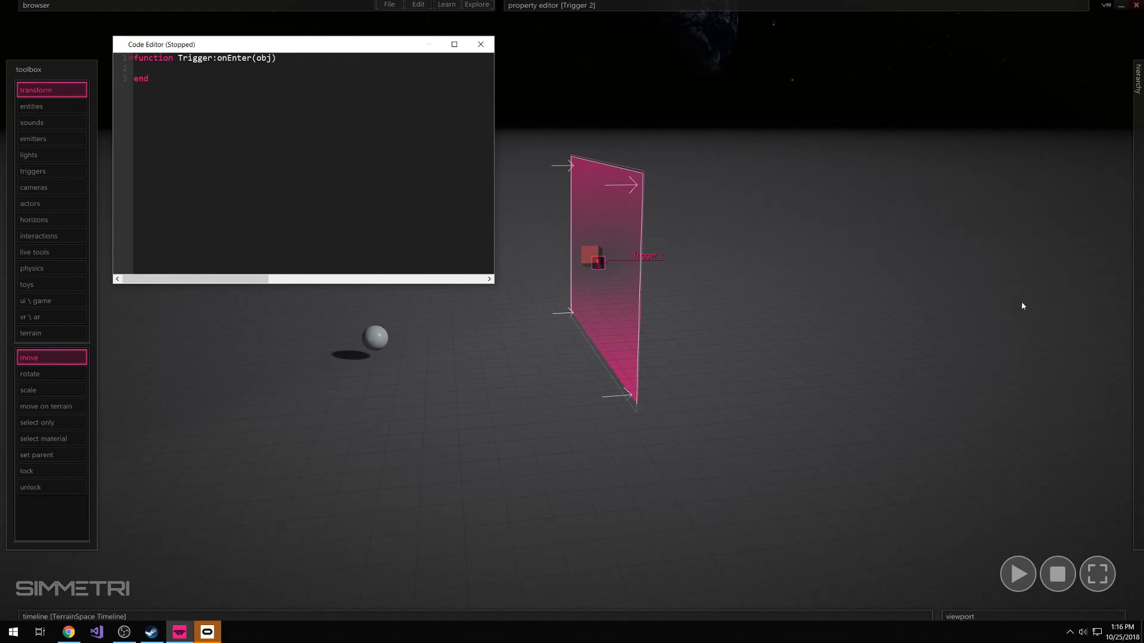
Write print("working") inside the trigger's onEnter function
text(print())
key(Left)
text("")
key(Left)
text(working)
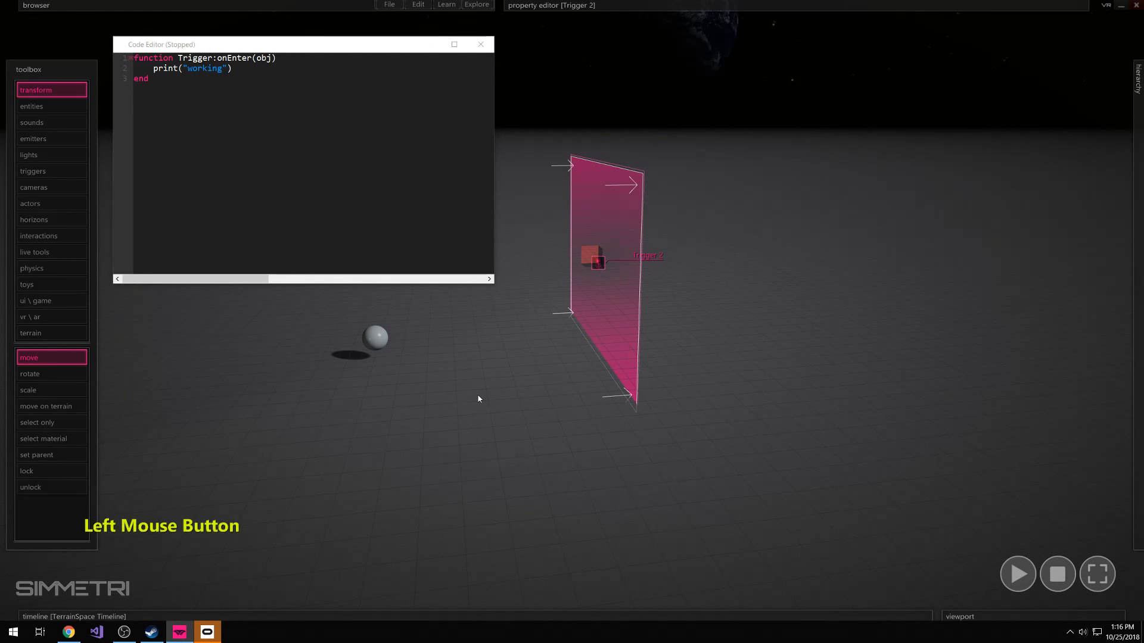
Test the trigger script by playing the simulation and throwing the sphere through the plane, and stop playback
key(space)
drag(382, 337, 544, 388)
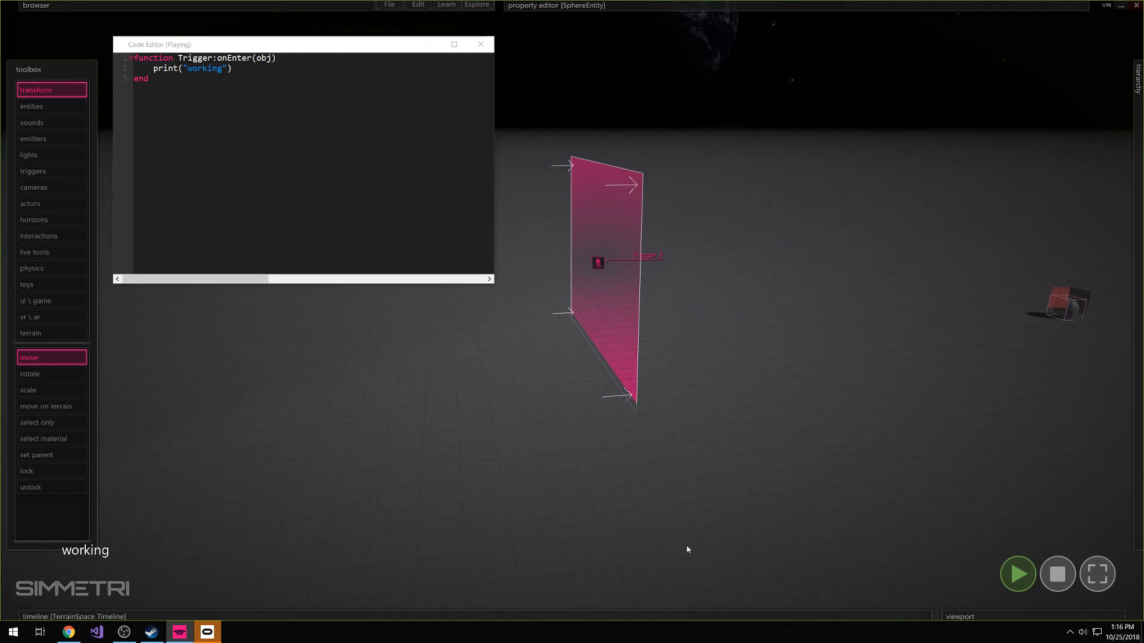
click(1057, 573)
Delete the print line from the onEnter function and add several blank lines to its body
drag(153, 68, 266, 70)
key(BackSpace)
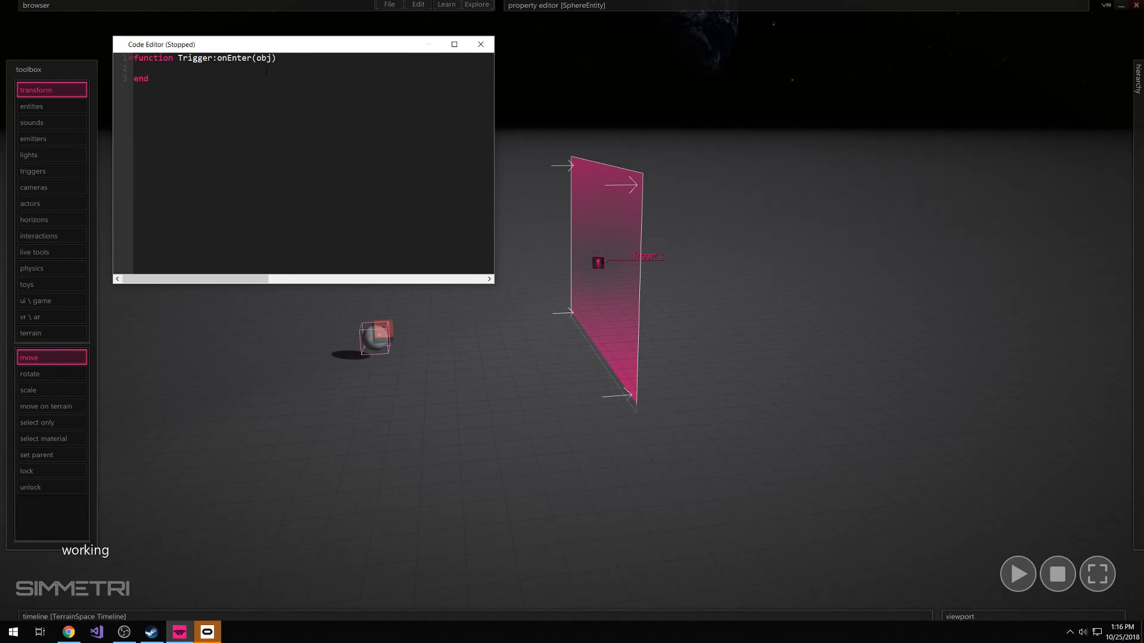
key(Return)
key(Return)
key(Return)
key(Return)
key(Return)
click(148, 92)
key(Return)
key(Return)
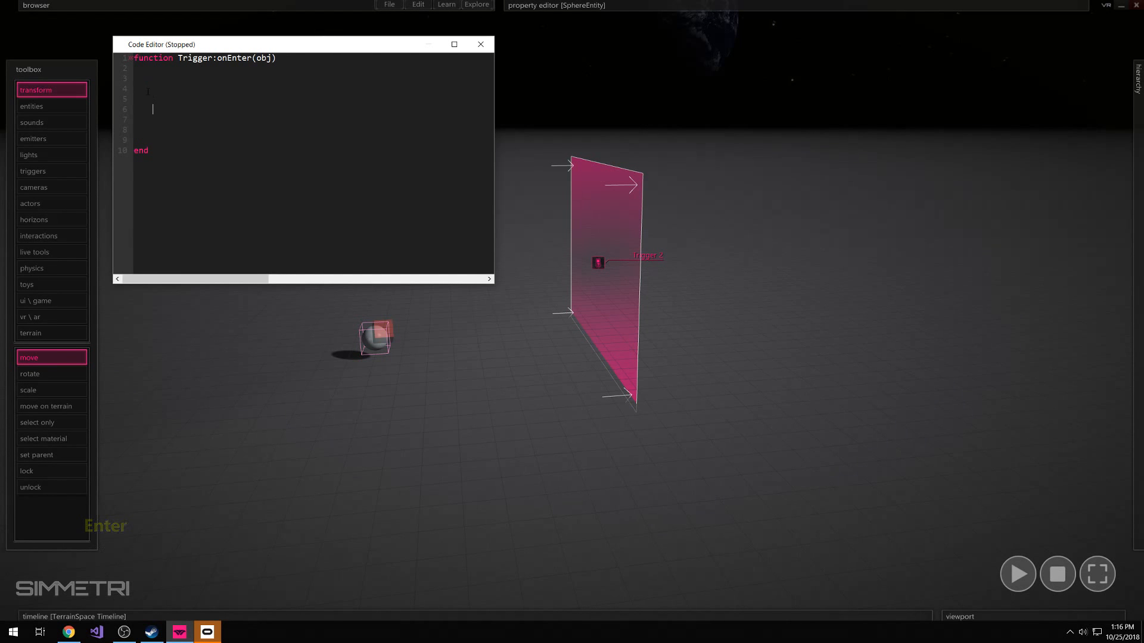
click(147, 92)
click(153, 116)
Draw a box trigger on the floor near the small sphere
click(821, 360)
click(590, 355)
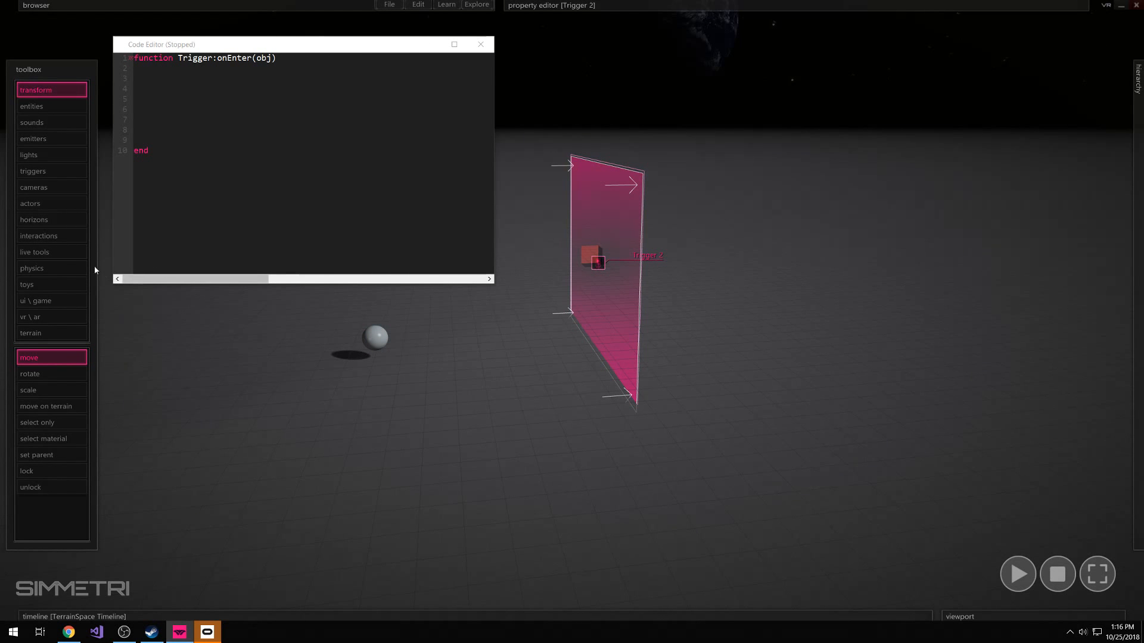
click(48, 171)
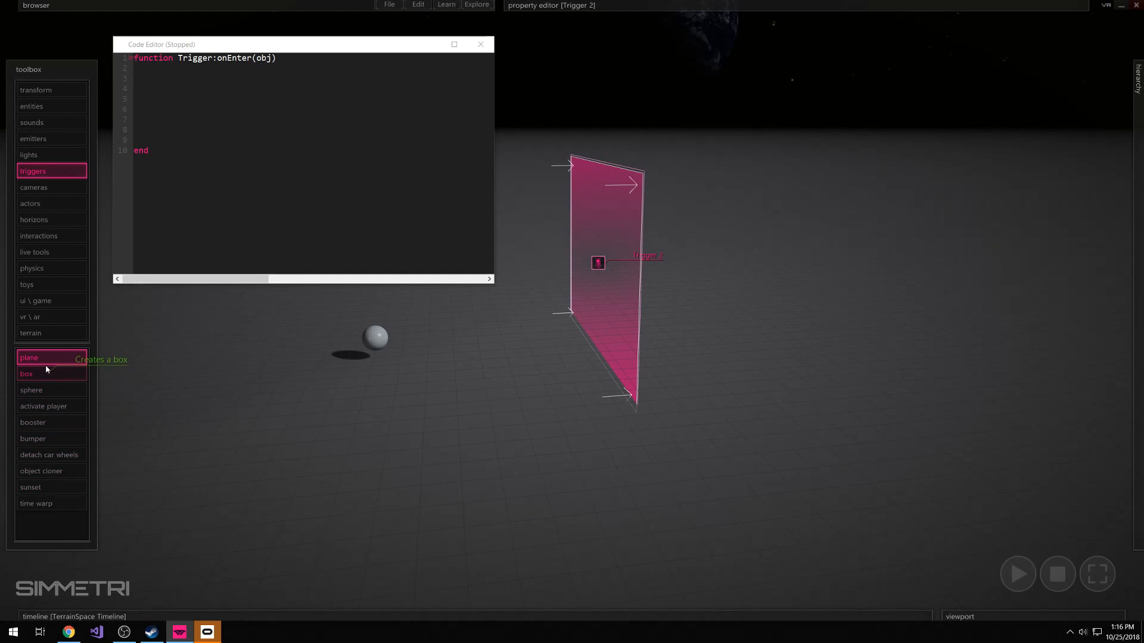
click(38, 169)
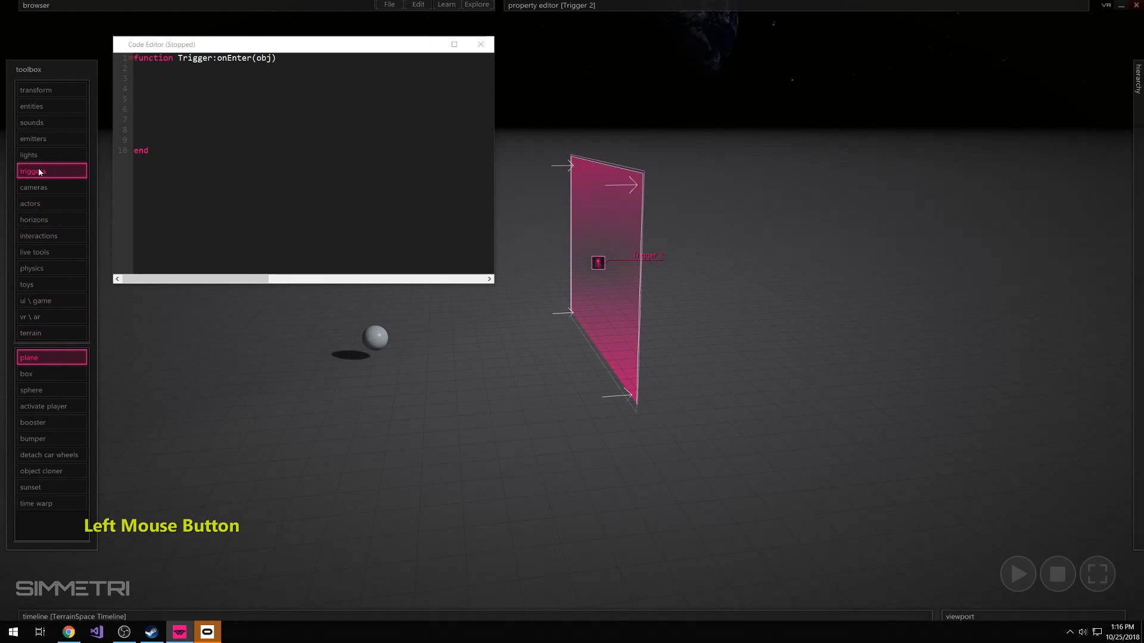
click(47, 355)
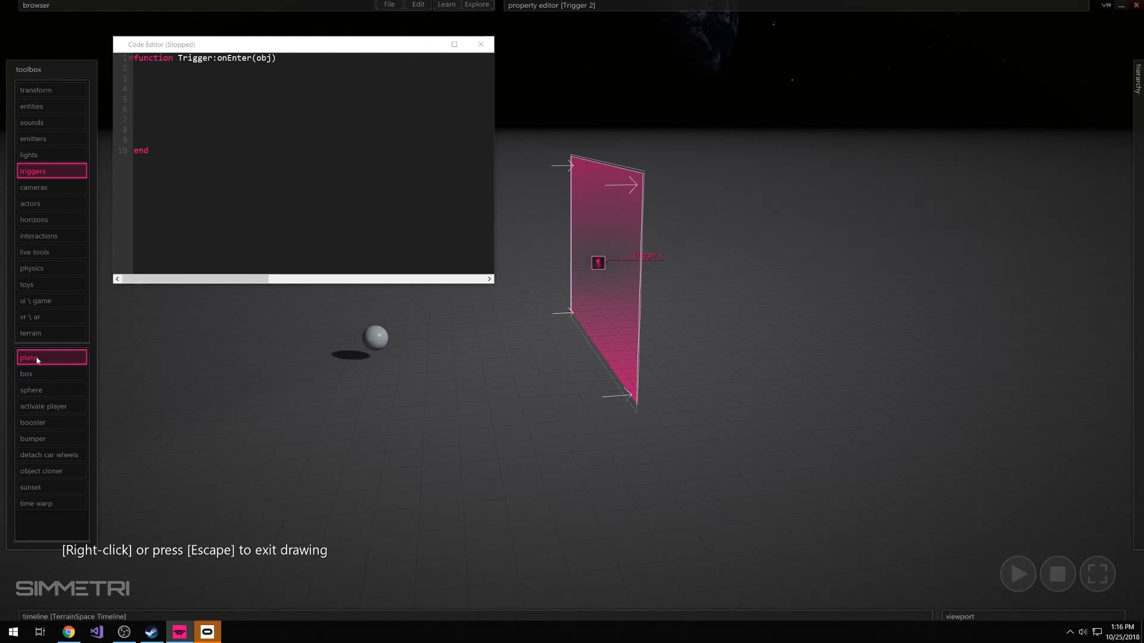
click(35, 374)
drag(309, 403, 269, 450)
click(262, 381)
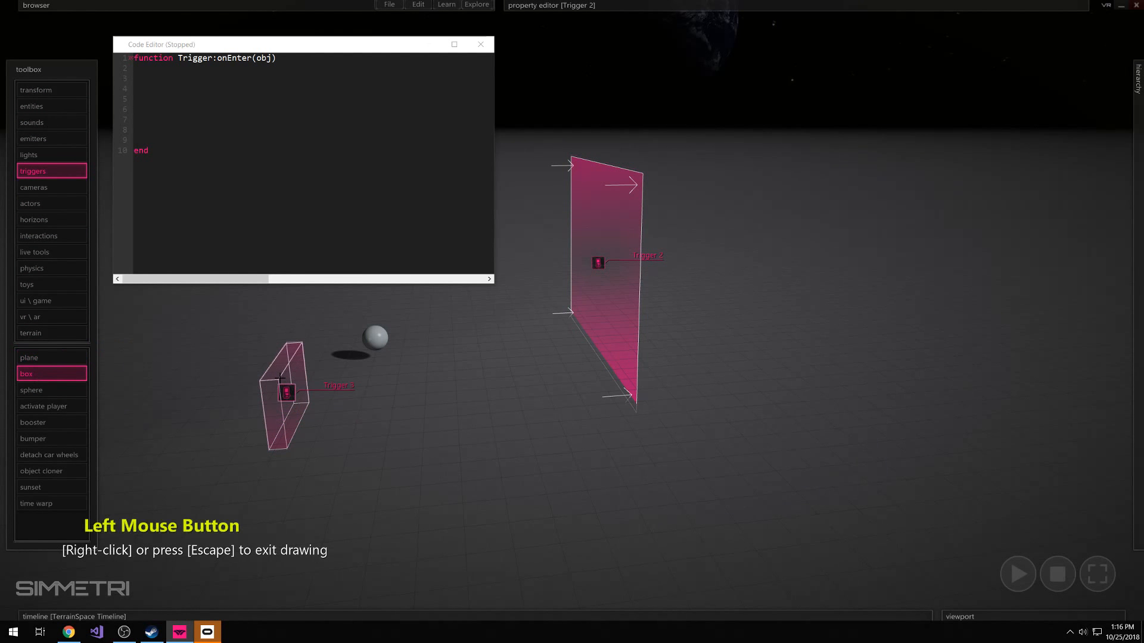
Draw a large sphere trigger on the floor in front of the small sphere, and select both new triggers
click(32, 392)
drag(448, 455, 386, 492)
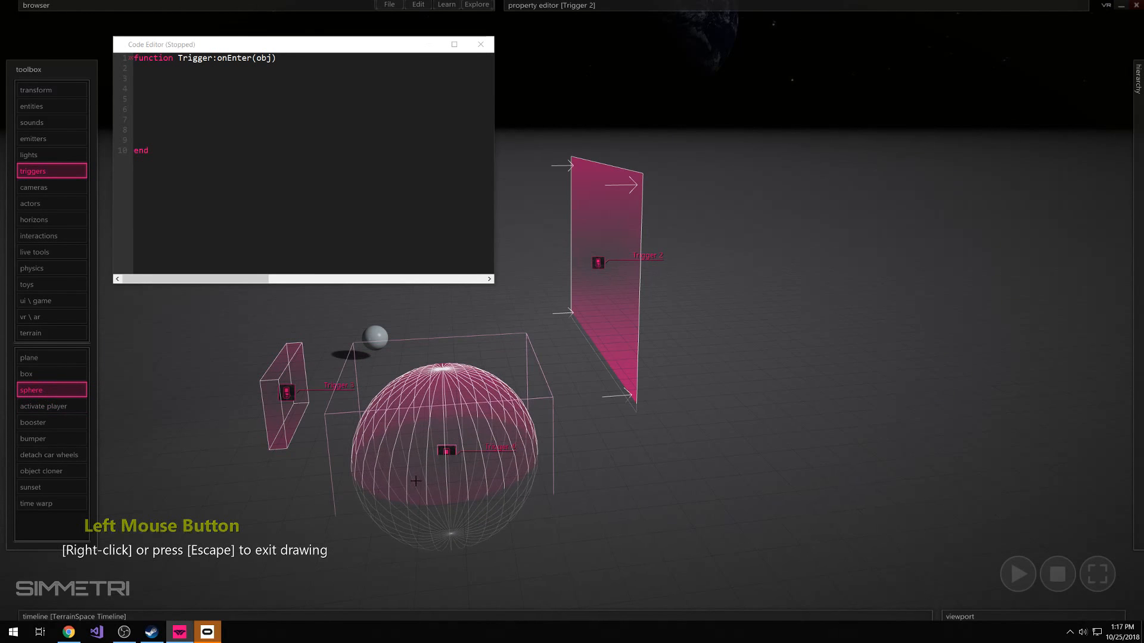
right_click(288, 430)
drag(224, 419, 417, 461)
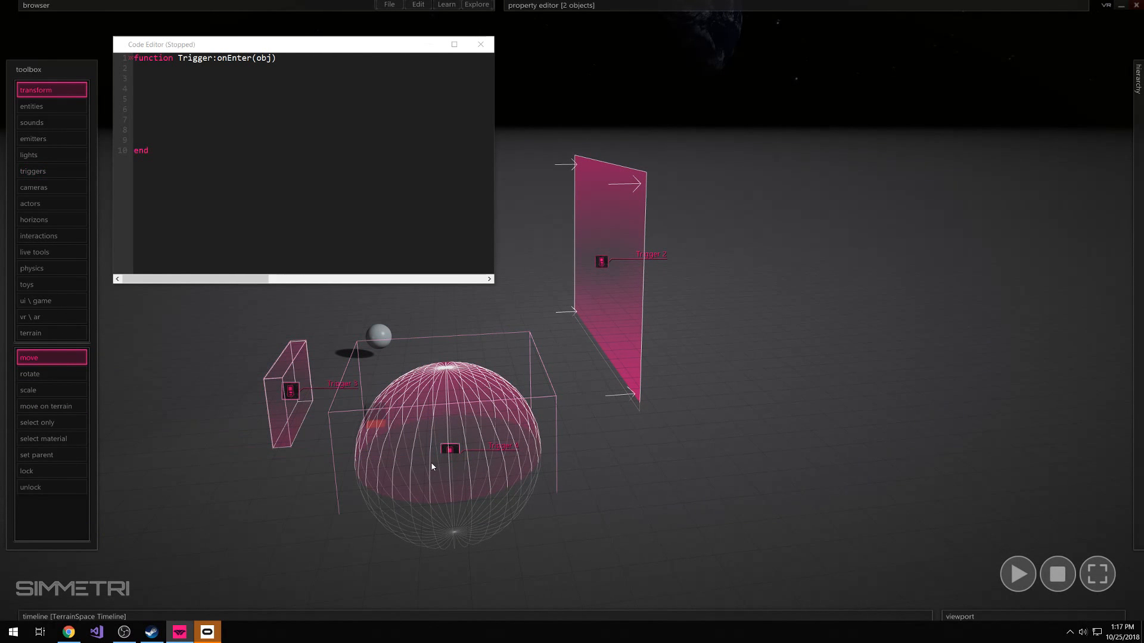
Delete the two selected box and sphere triggers, and assign the bumper behavior to the trigger plane
key(Delete)
click(51, 170)
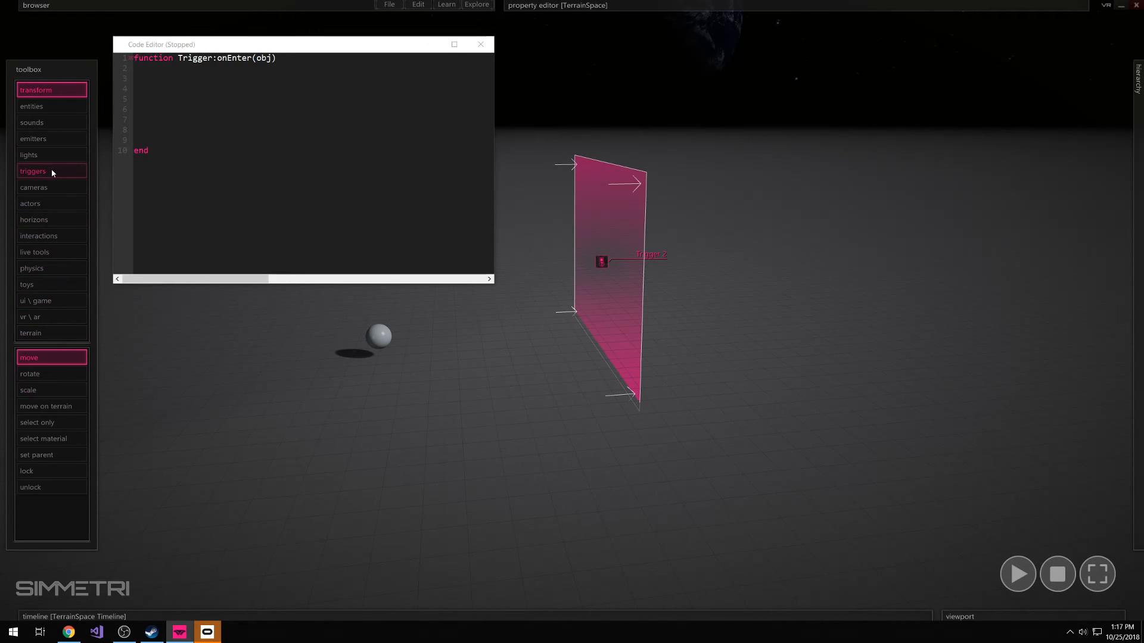
click(52, 391)
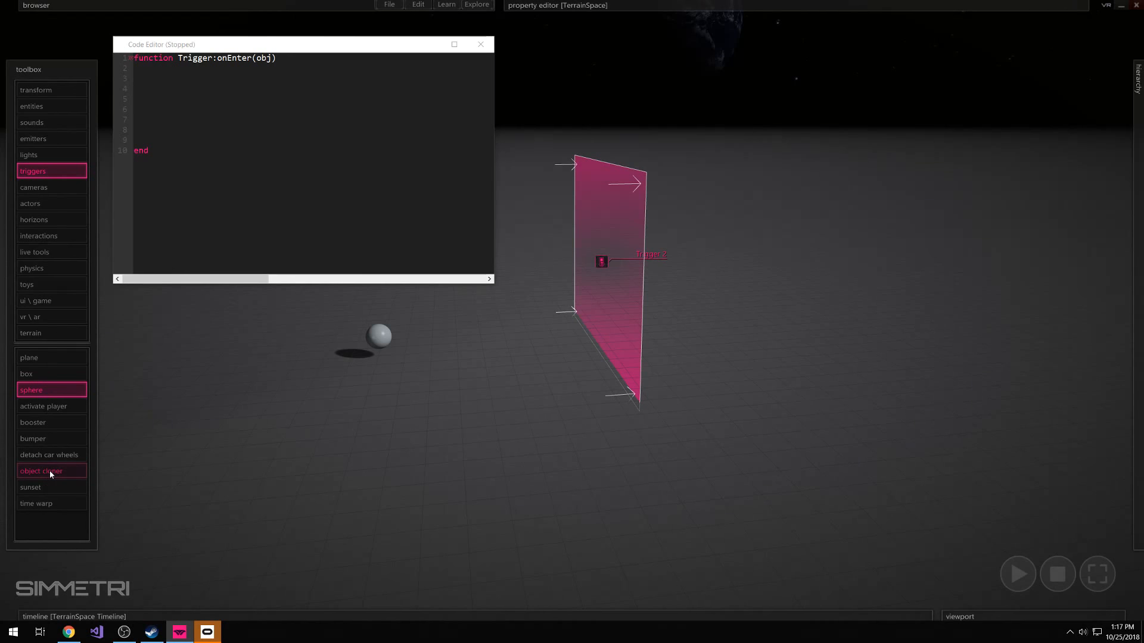
click(47, 440)
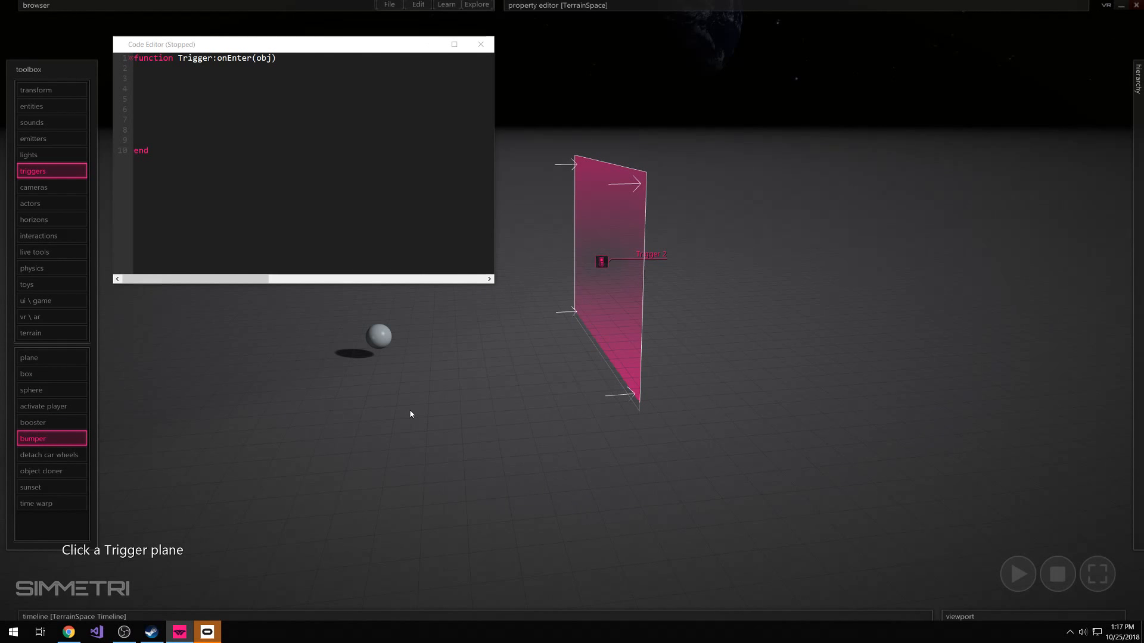
click(67, 441)
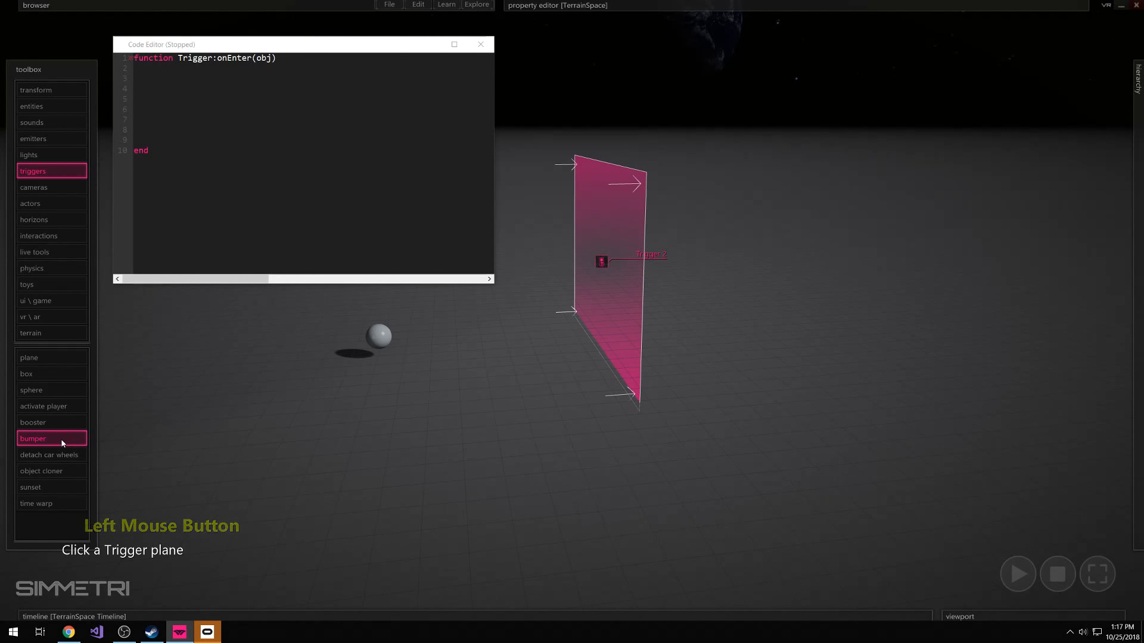
click(44, 439)
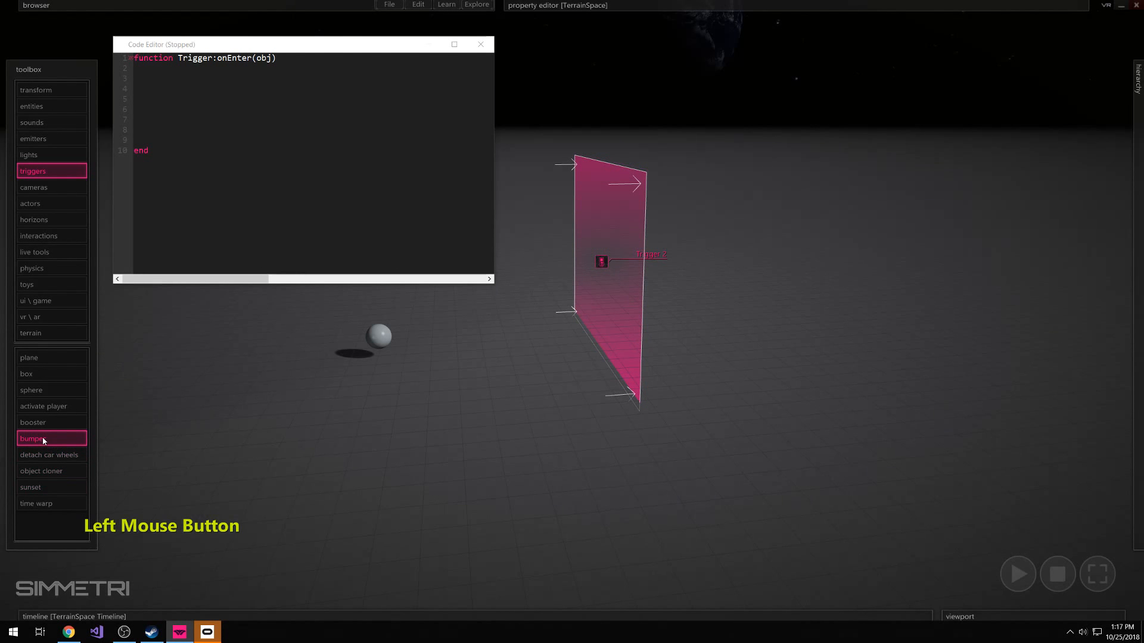
click(606, 266)
right_click(738, 266)
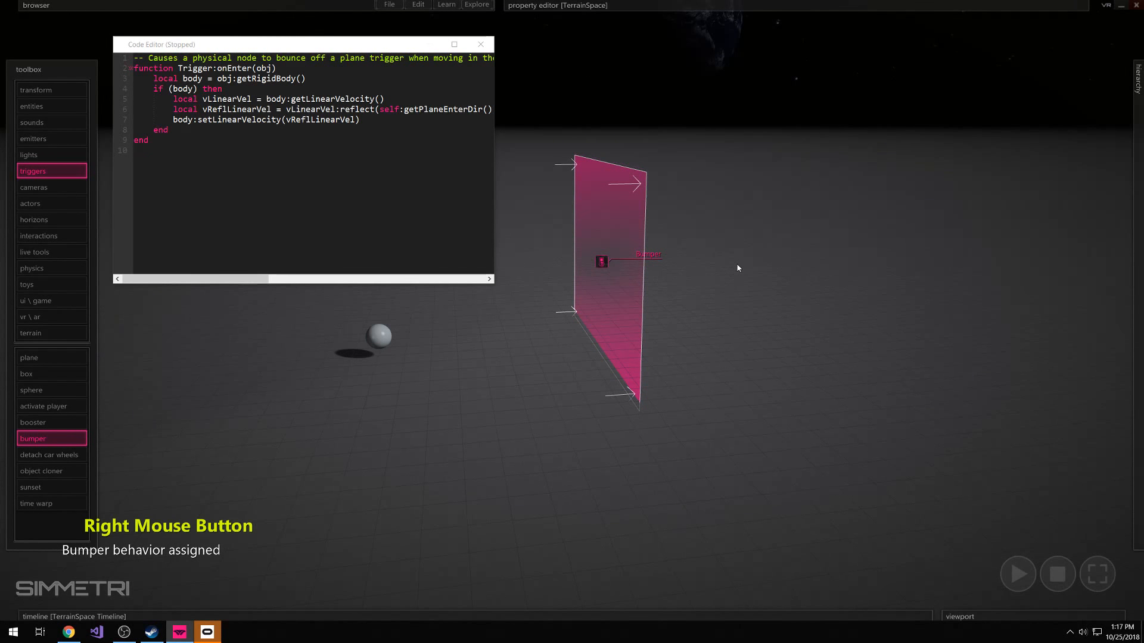
drag(730, 191, 566, 442)
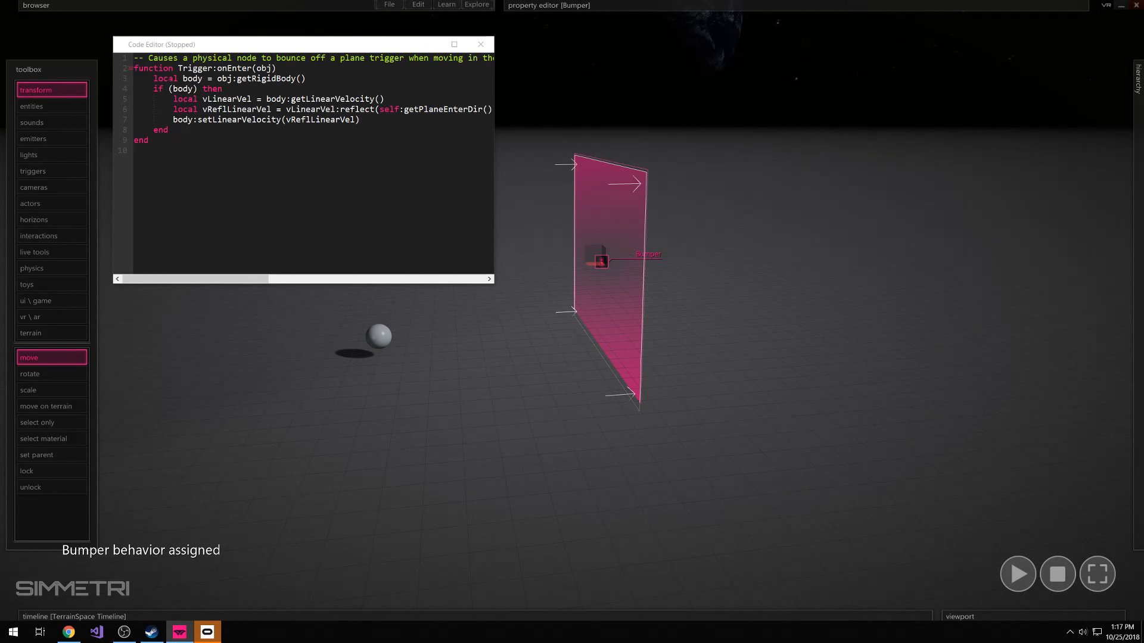
Add blank lines above and below the code inside the bumper's onEnter function body
click(149, 80)
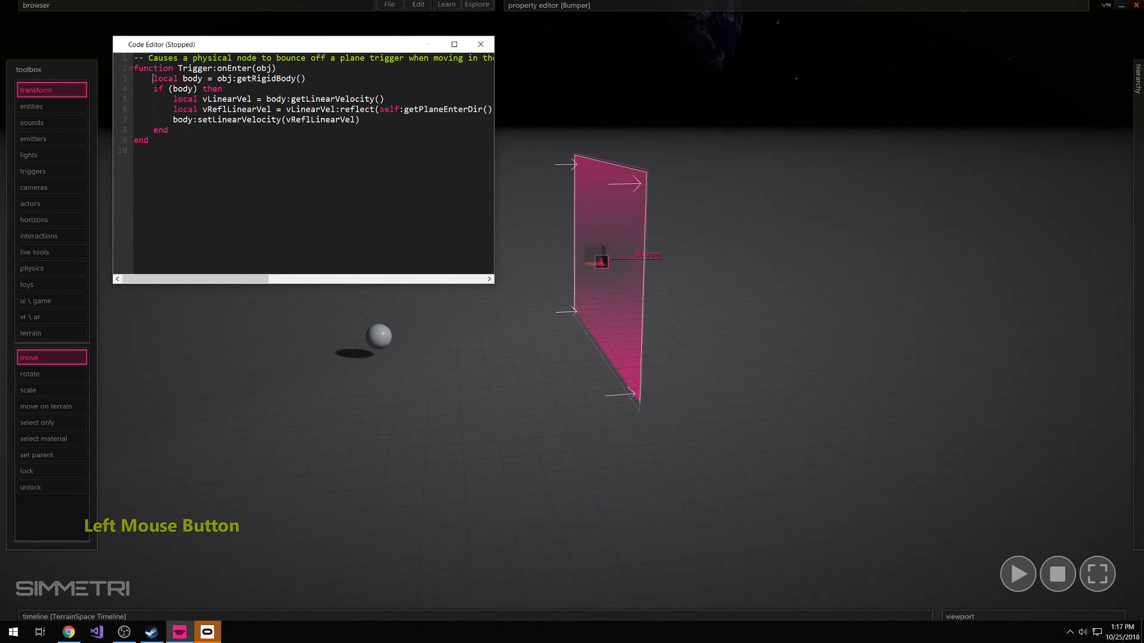
key(Return)
key(Return)
click(190, 151)
key(Return)
key(Return)
key(Return)
Examine the onEnter header, the getRigidBody line and the body check in the bumper script, relating them to the sphere
drag(217, 68, 252, 68)
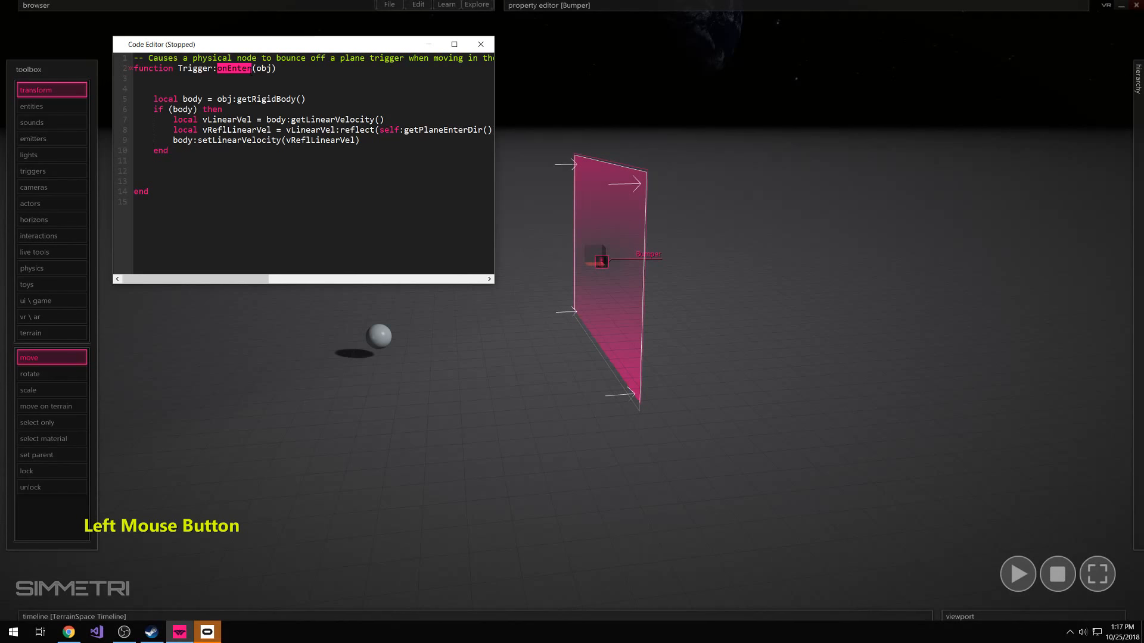
click(232, 99)
drag(154, 171, 174, 131)
click(200, 154)
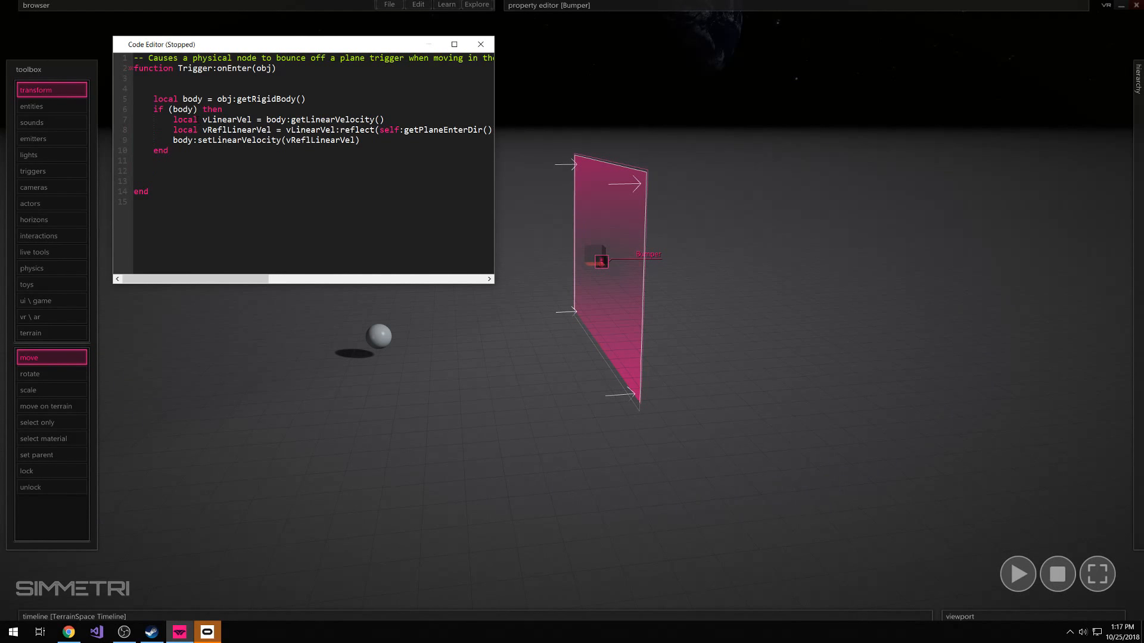
drag(153, 99, 186, 98)
click(378, 336)
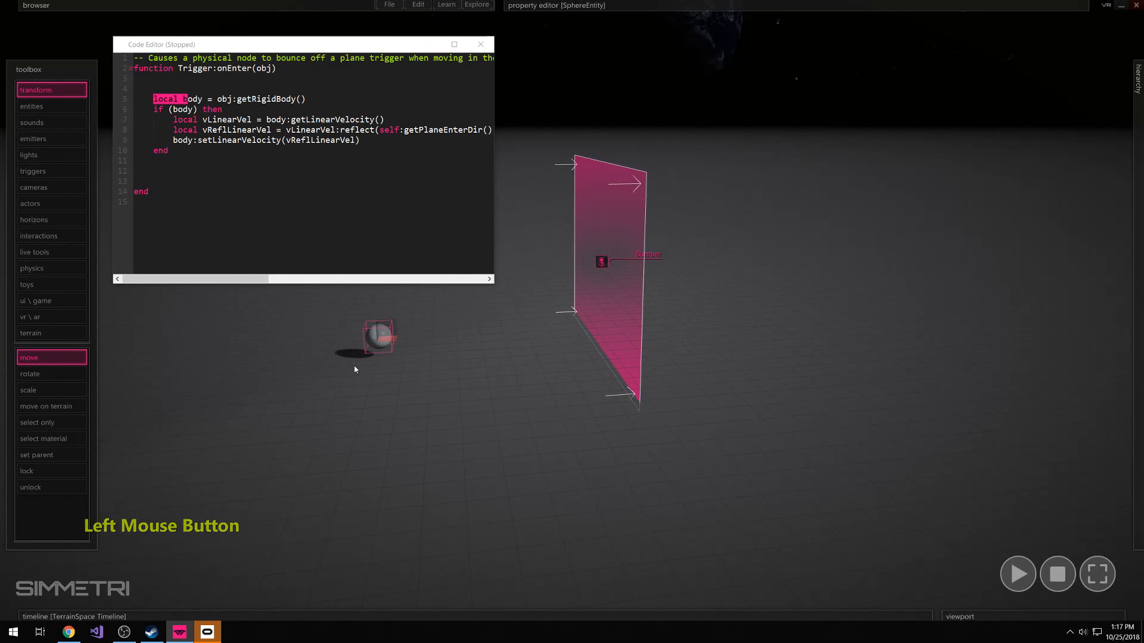
click(153, 109)
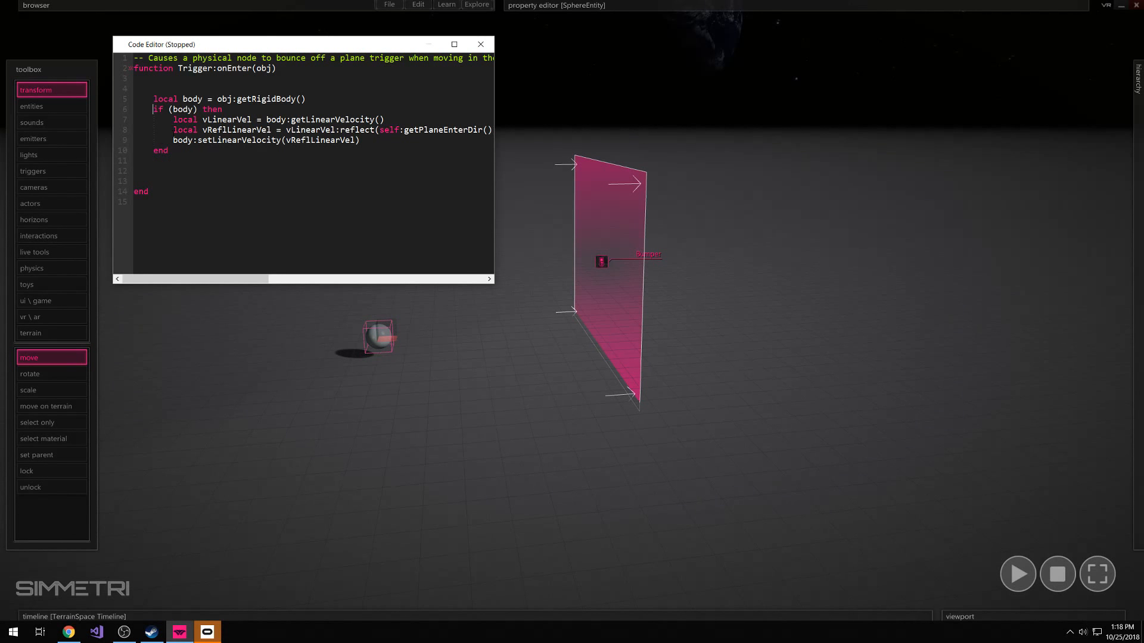
drag(173, 120, 223, 109)
click(162, 119)
click(153, 109)
click(173, 120)
Widen the code editor slightly and examine the lines that get, reflect and set the body's linear velocity
mouse_move(494, 138)
mouse_down()
mouse_move(537, 138)
mouse_move(501, 138)
mouse_up()
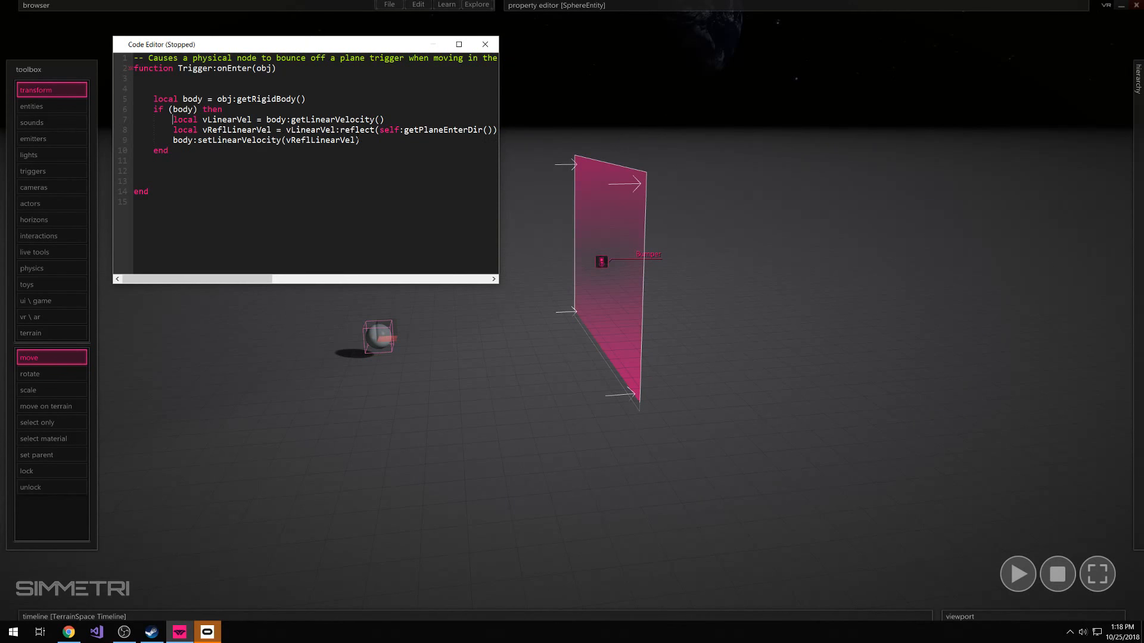
click(363, 140)
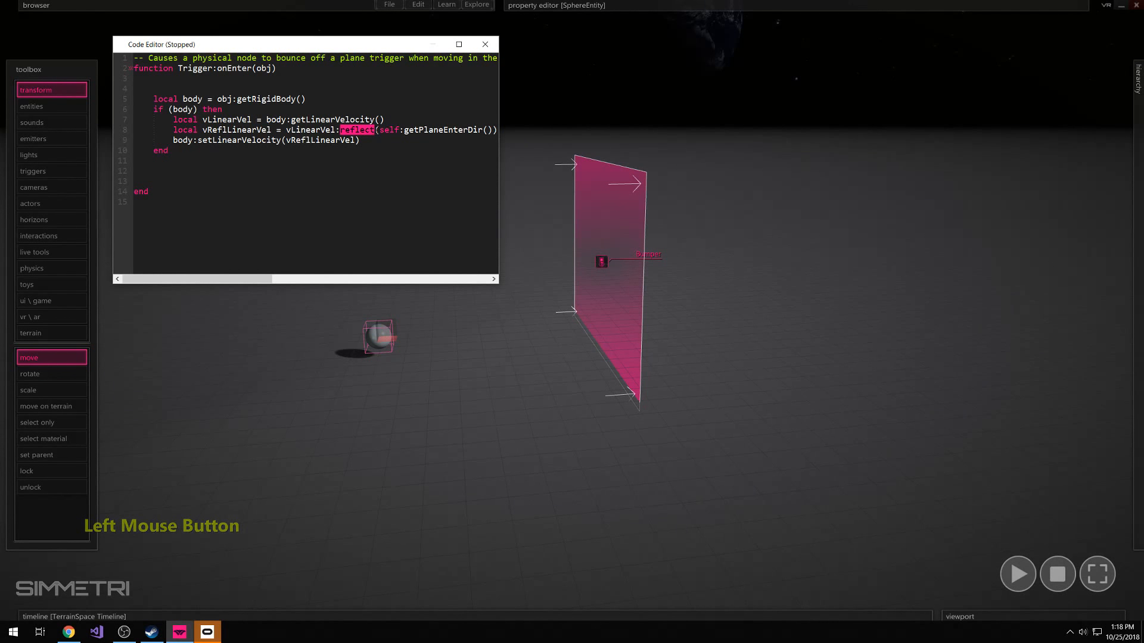
double_click(182, 140)
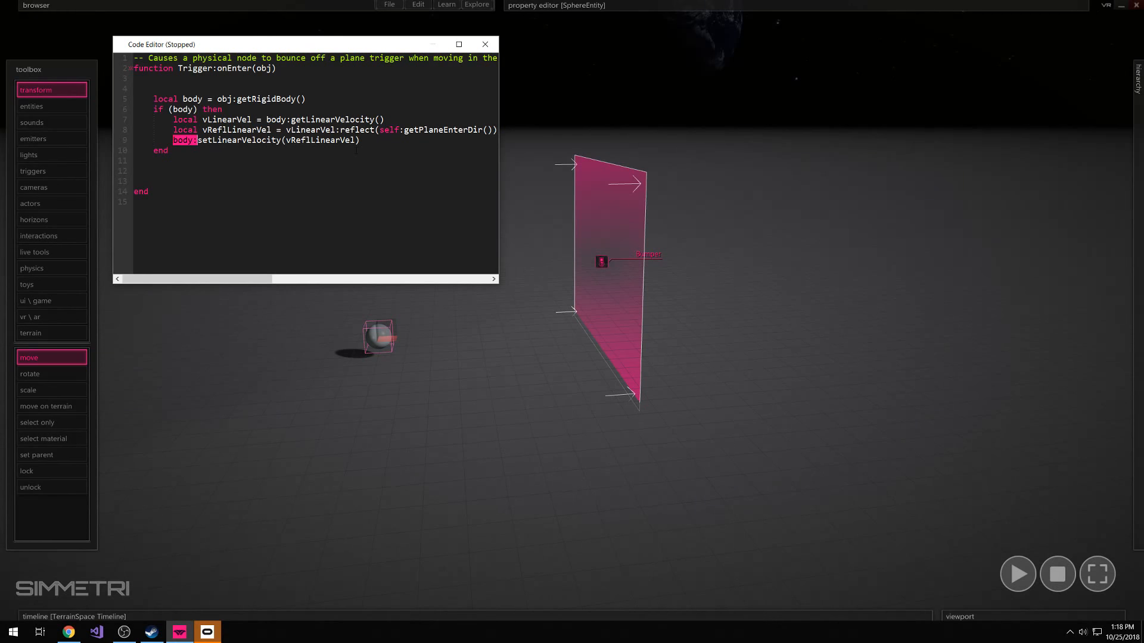
click(382, 147)
drag(382, 147, 154, 99)
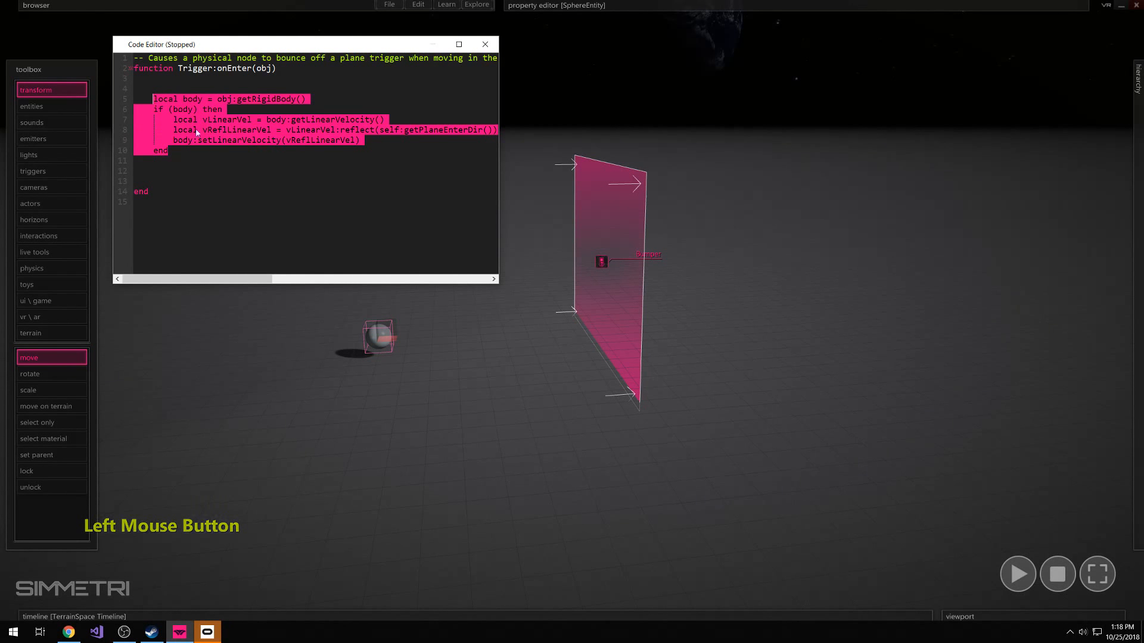
click(200, 132)
drag(361, 142, 153, 119)
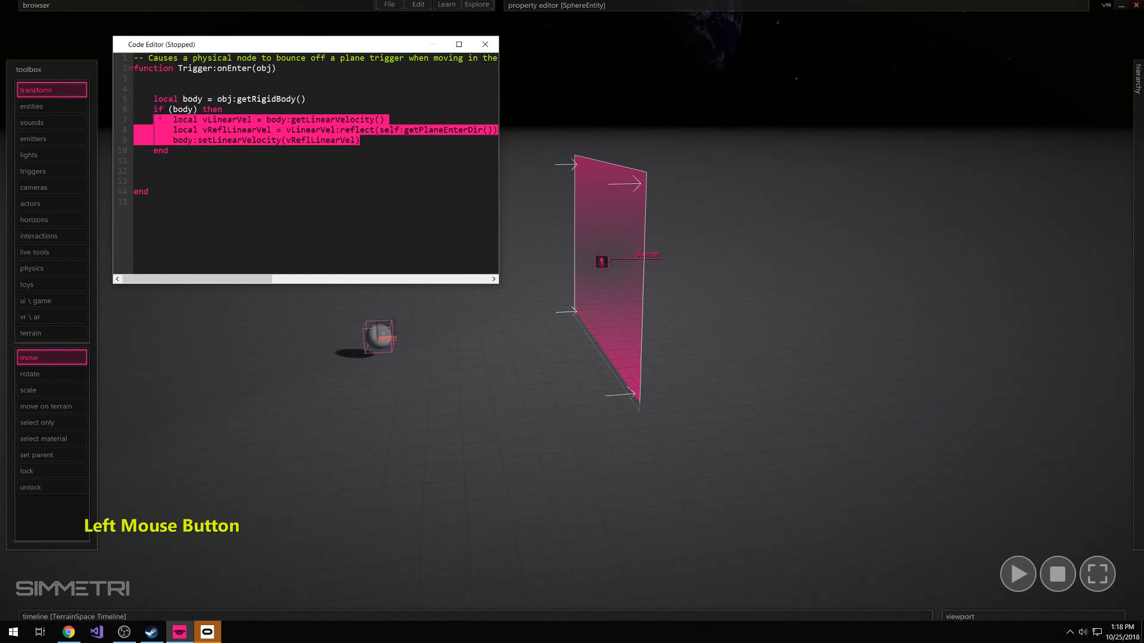
click(134, 89)
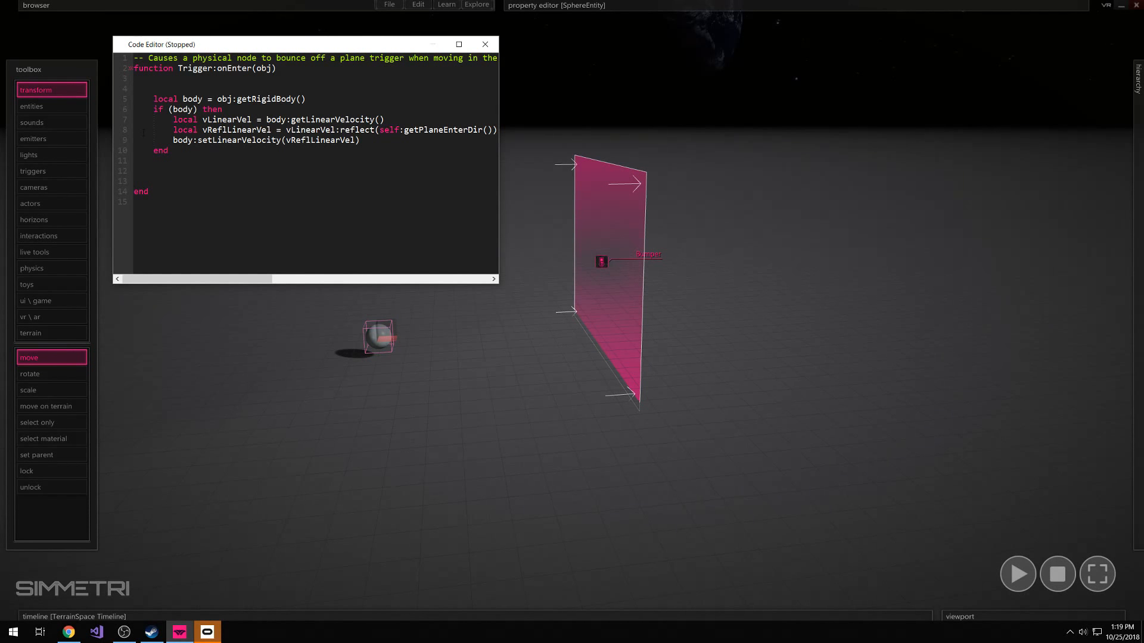
Test the bumper by playing the simulation and throwing the sphere at the plane, and stop playback
click(642, 180)
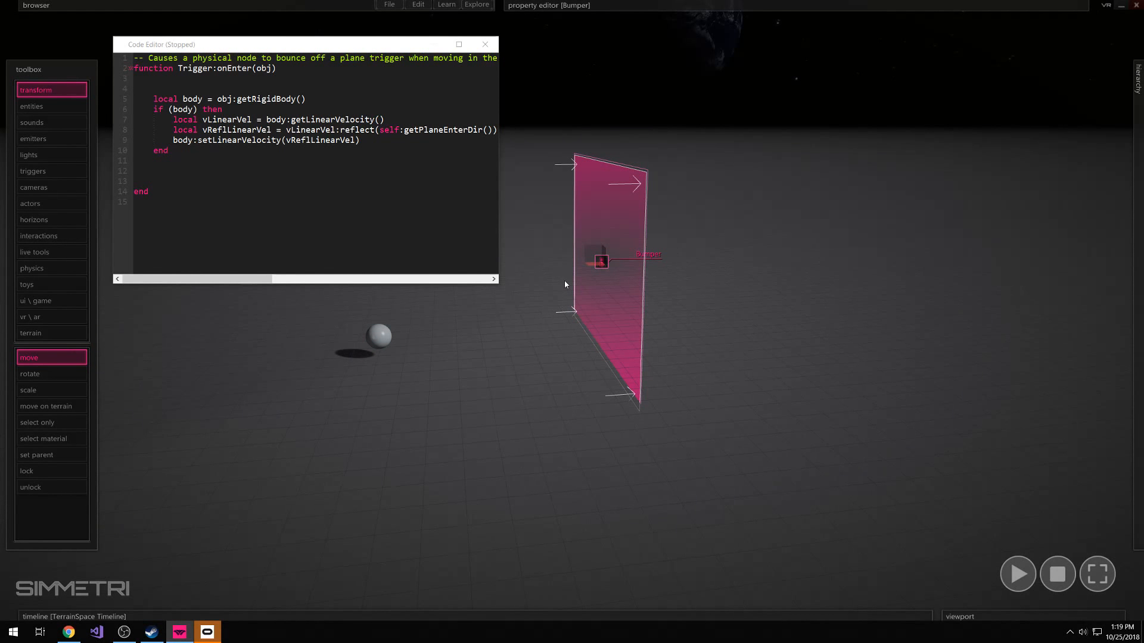
click(354, 315)
key(space)
click(384, 353)
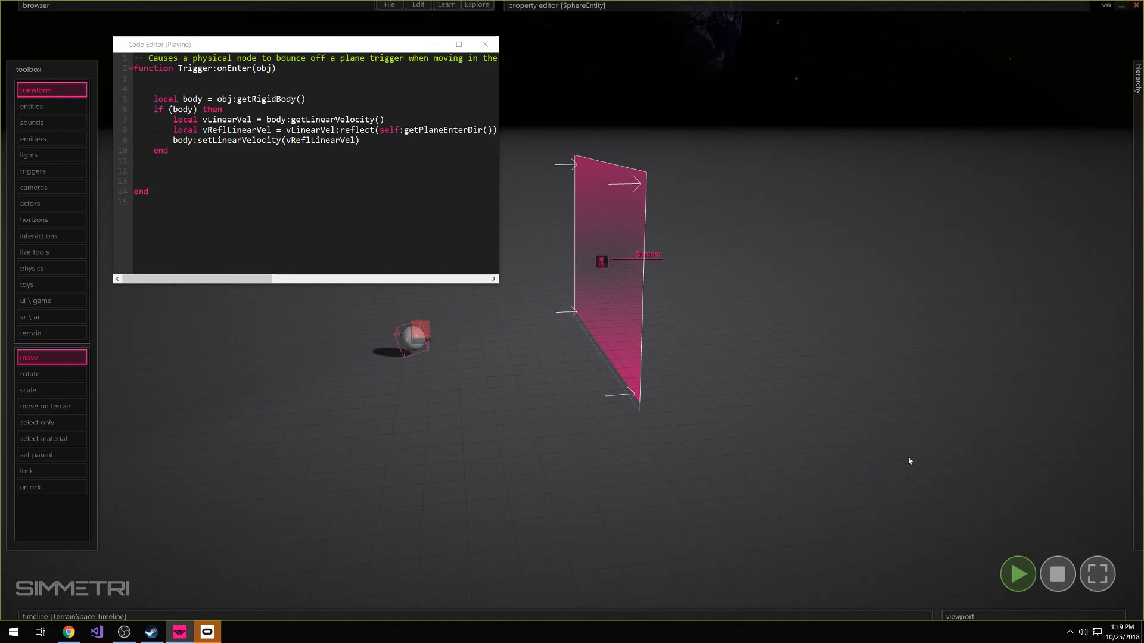
click(1028, 573)
key(space)
drag(391, 335, 520, 291)
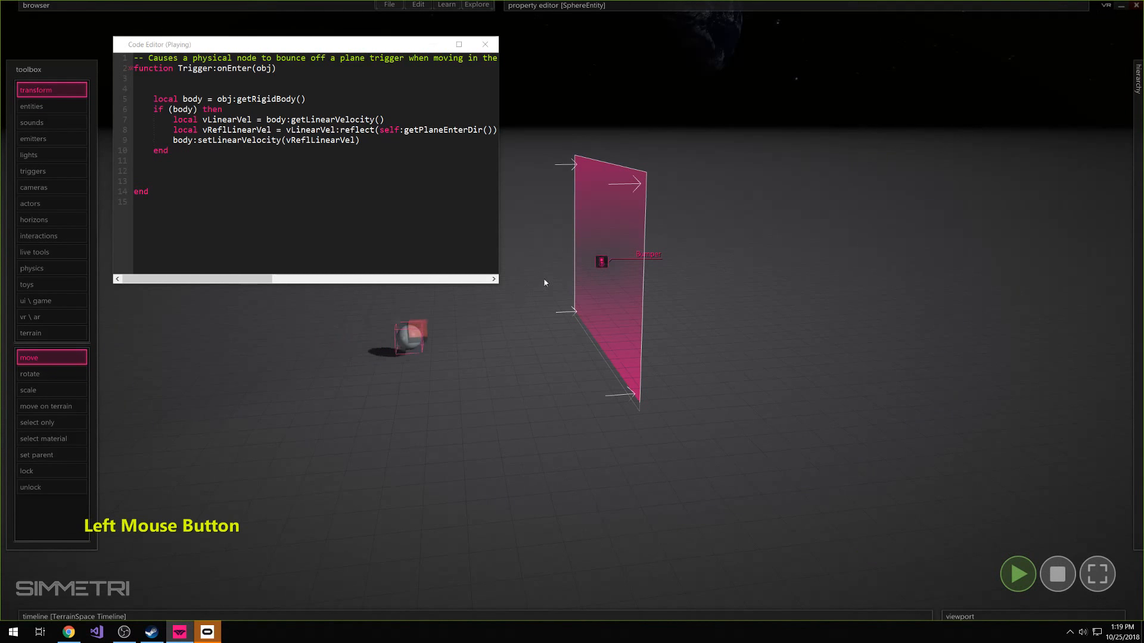
key(s)
right_drag(506, 399, 497, 331)
click(1054, 561)
Play the simulation again, throw the sphere toward the bumper plane once more, and stop playback
key(space)
drag(385, 341, 477, 298)
click(1055, 573)
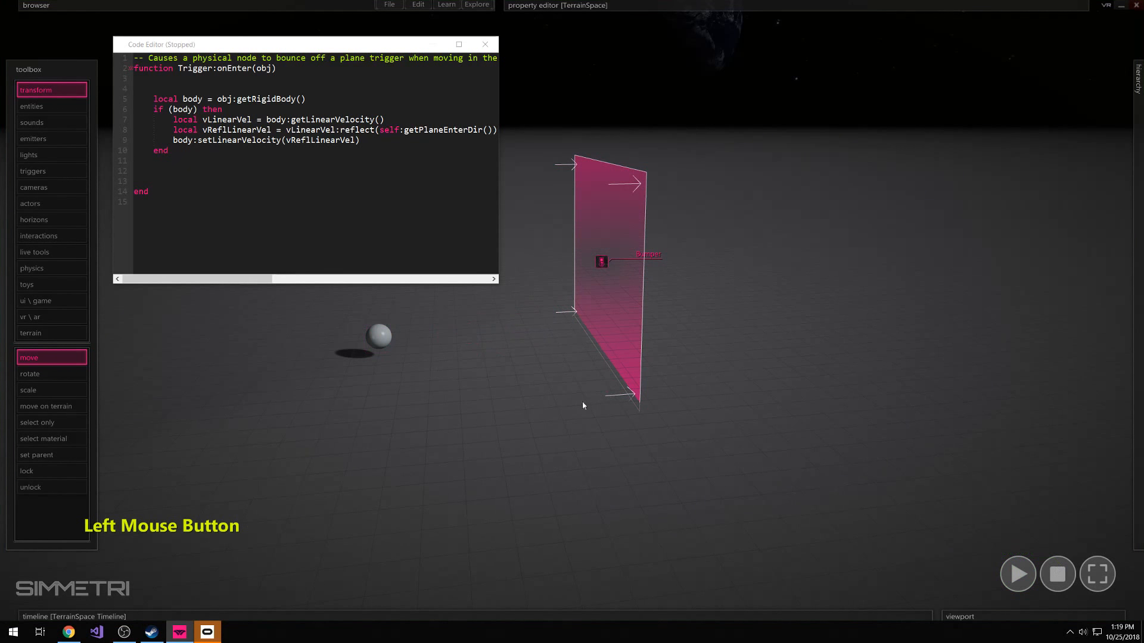
View the sphere and bumper plane from farther away, and check the plane together with its onEnter script
right_drag(582, 402, 569, 358)
key(a)
key(d)
right_drag(571, 309, 571, 310)
key(s)
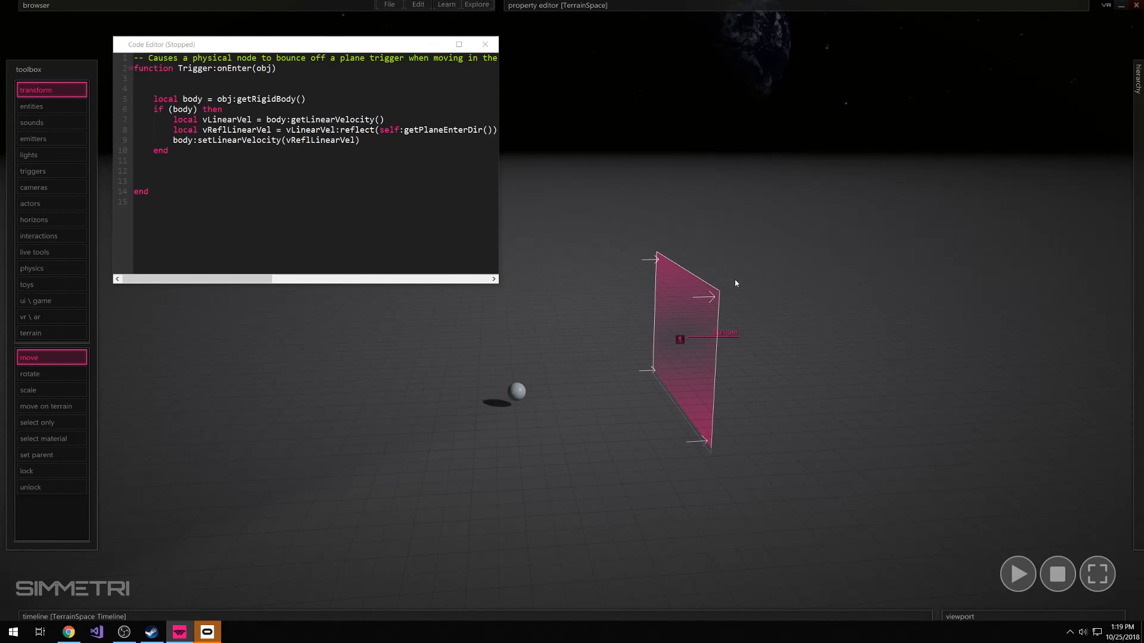
click(732, 262)
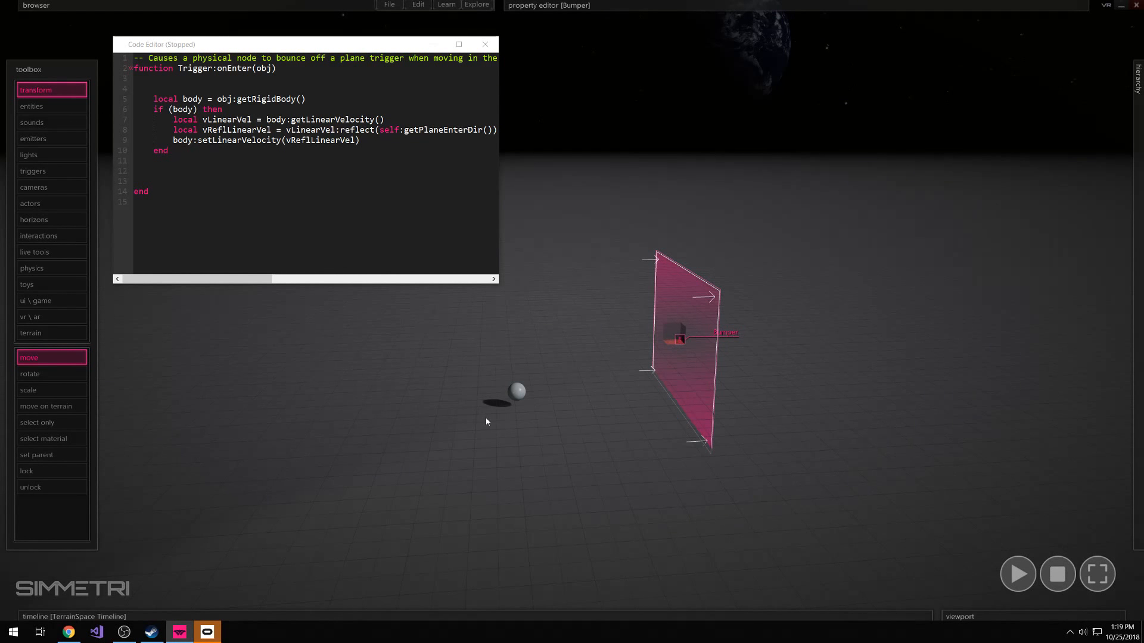
click(209, 196)
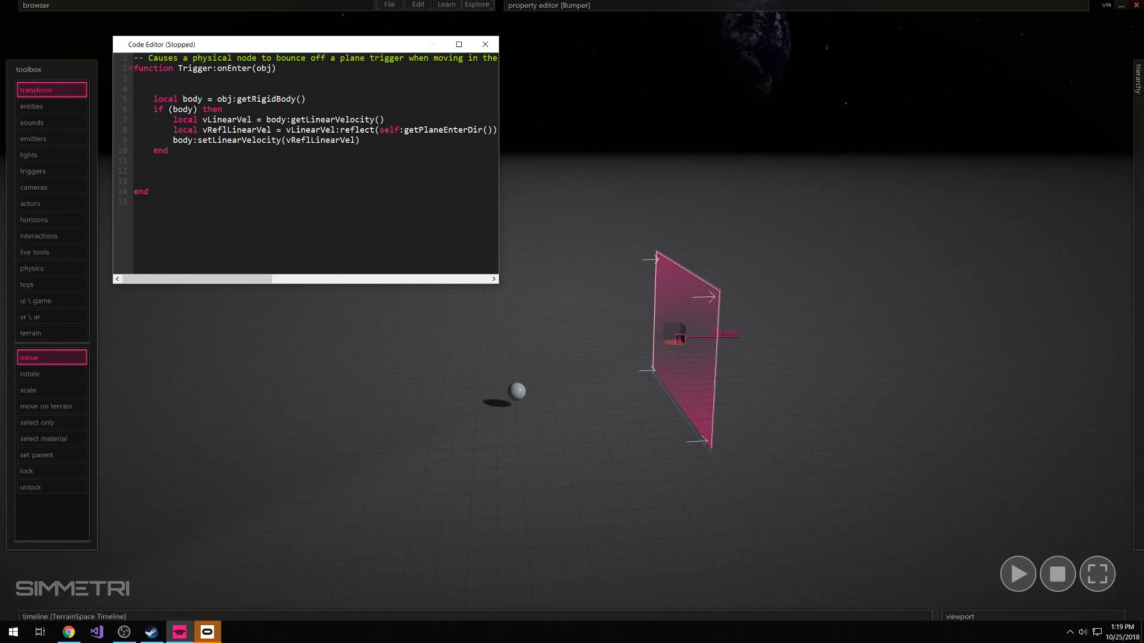
click(563, 367)
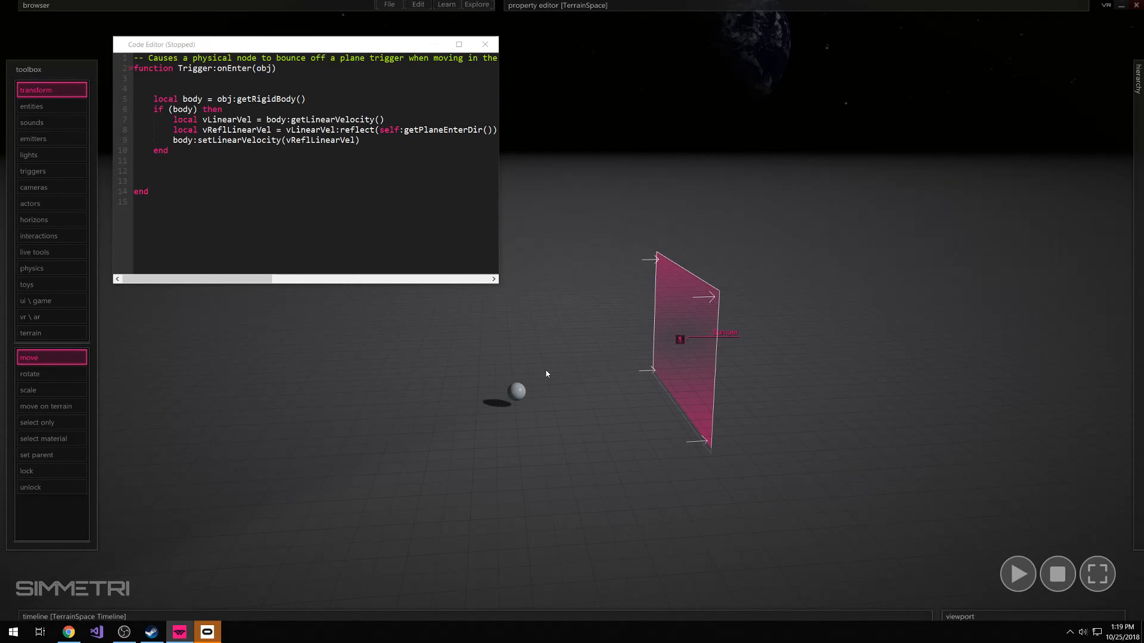
Set the sphere's color to red with RGB values 255, 0, 0
click(517, 391)
mouse_move(670, 6)
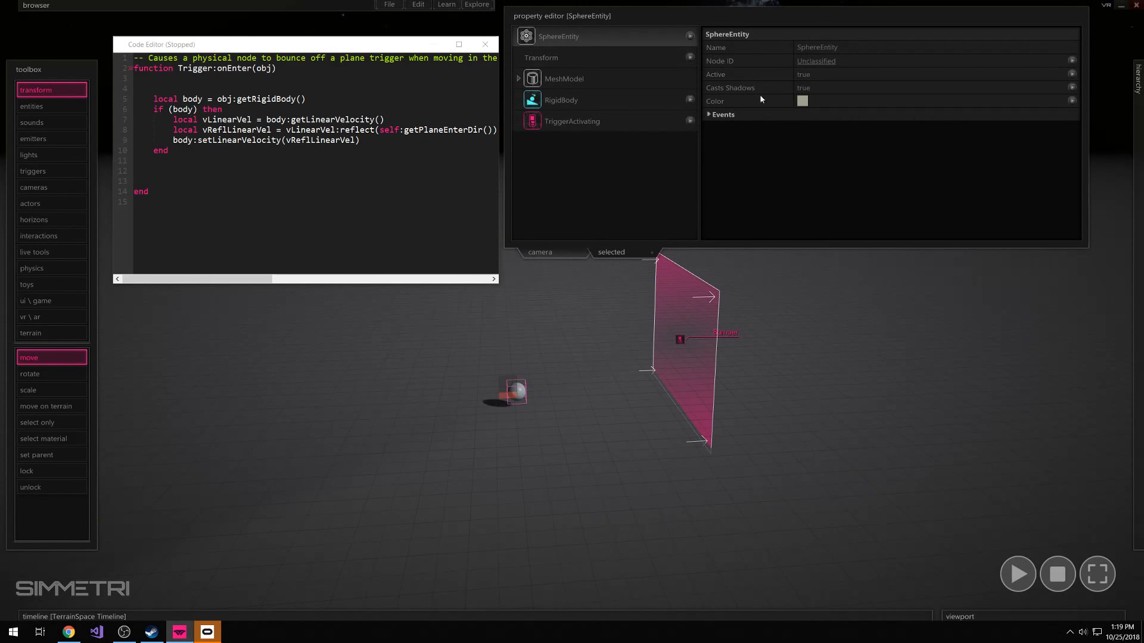
click(802, 100)
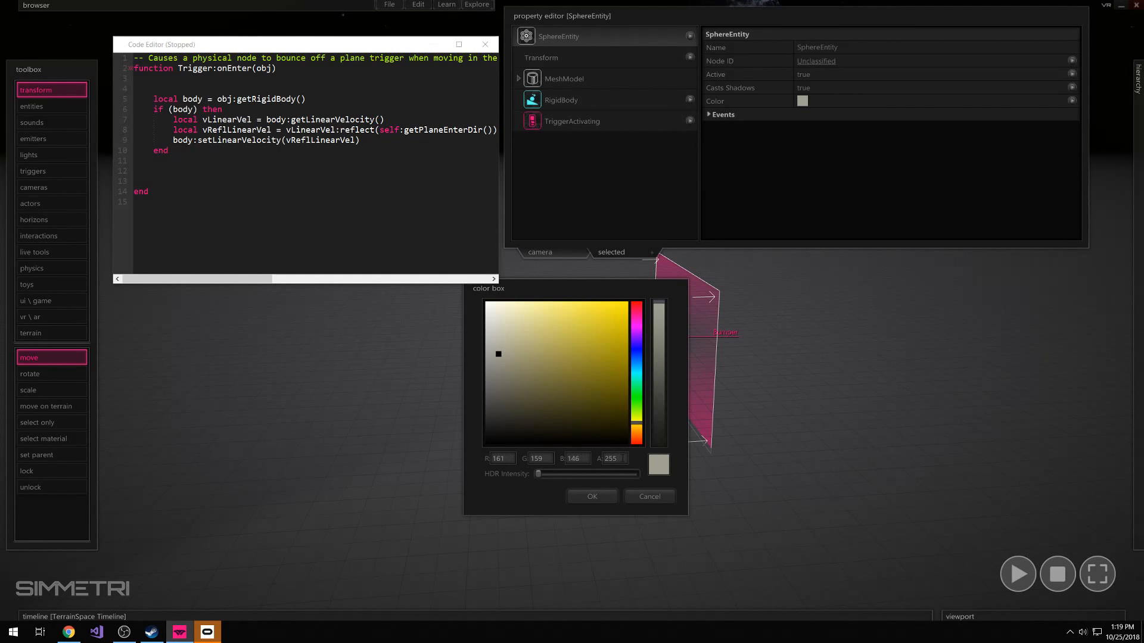
drag(508, 458, 475, 466)
text(255)
drag(545, 459, 522, 482)
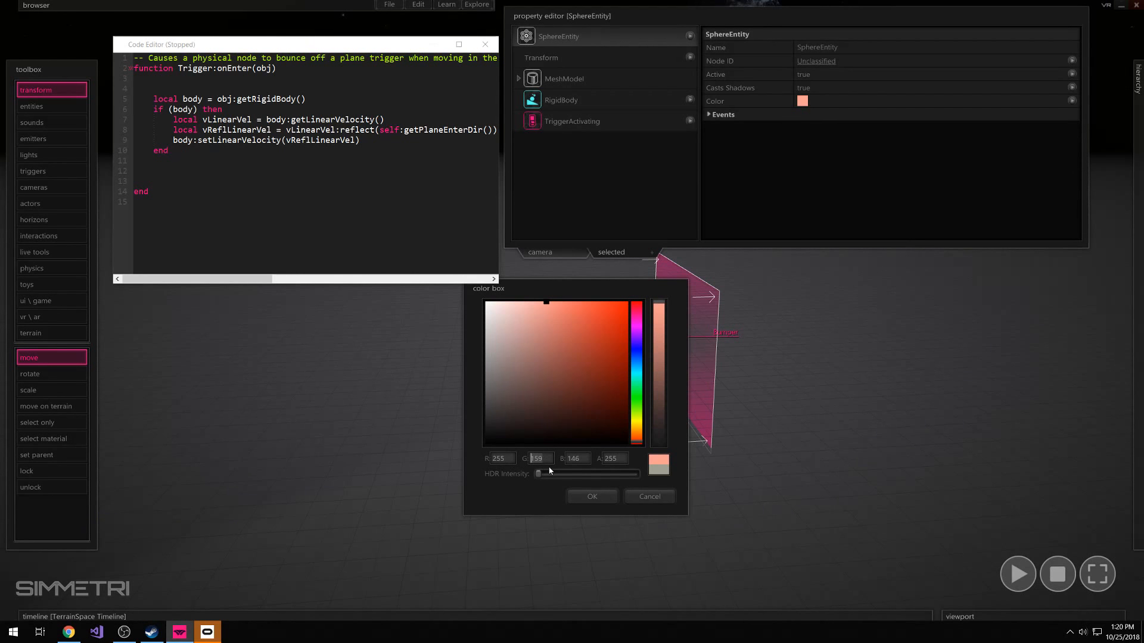
text(0)
click(575, 458)
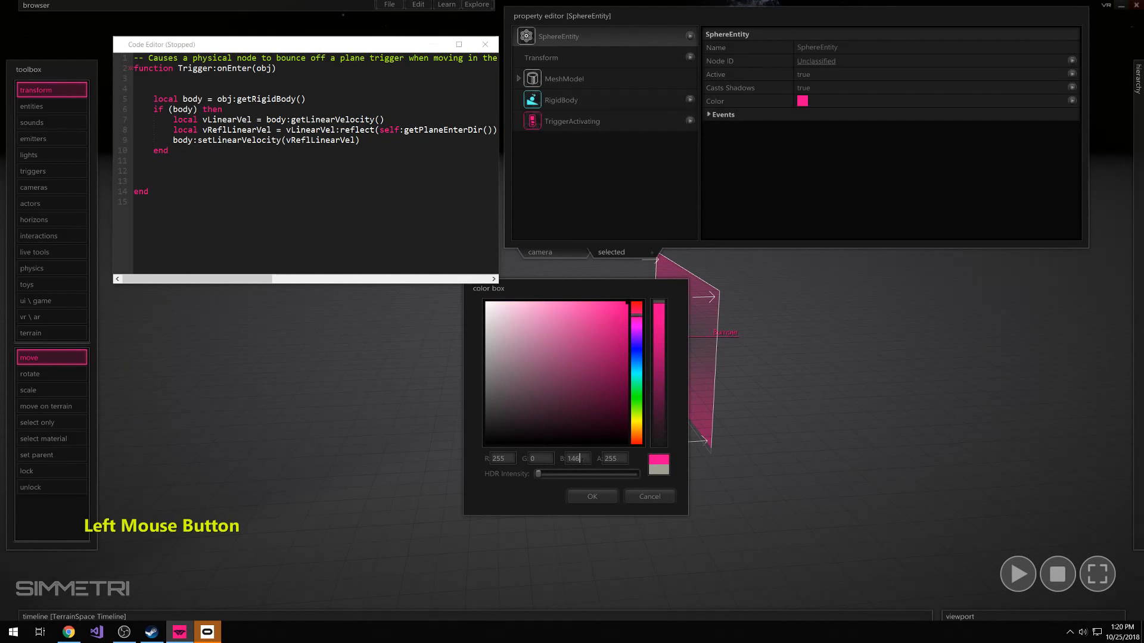
text(0)
click(616, 458)
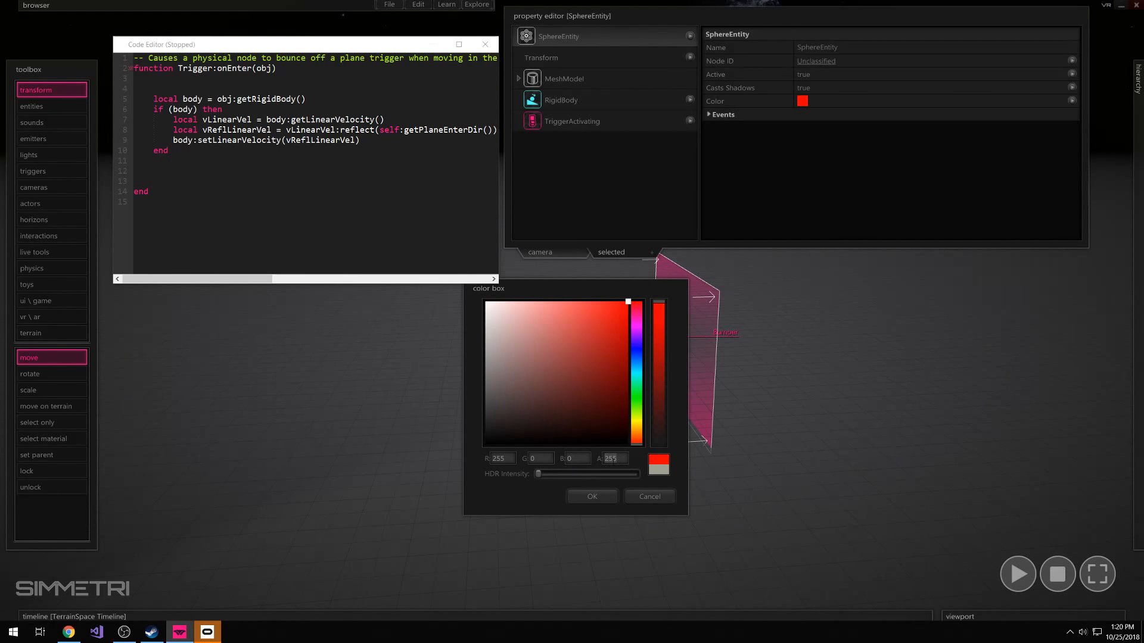
click(589, 496)
click(600, 500)
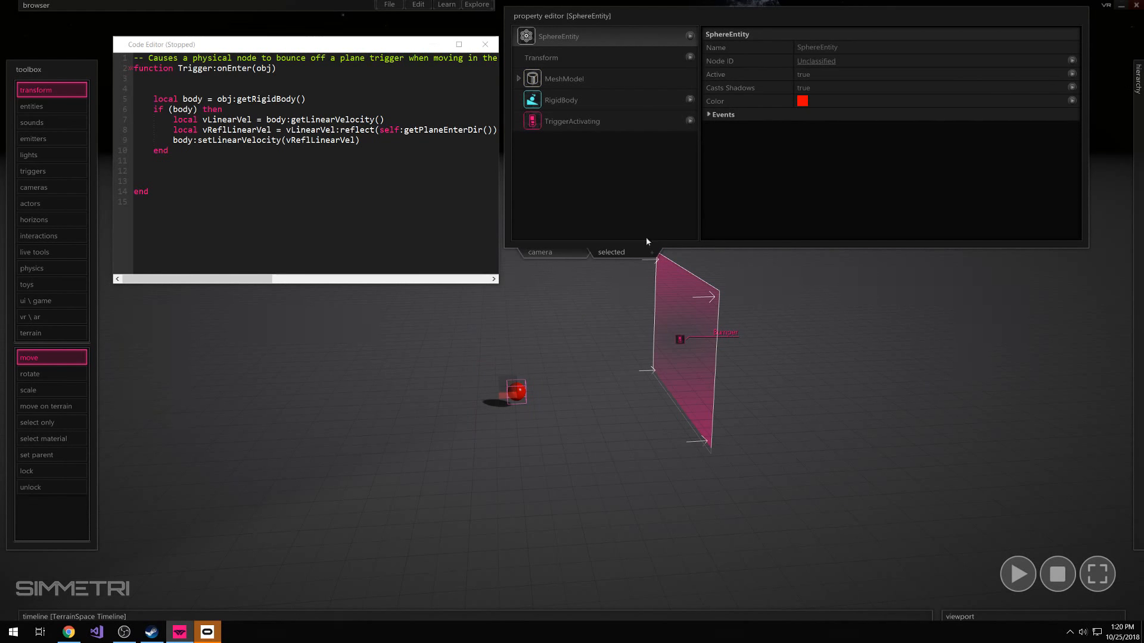
Rename the red sphere as Red
click(791, 50)
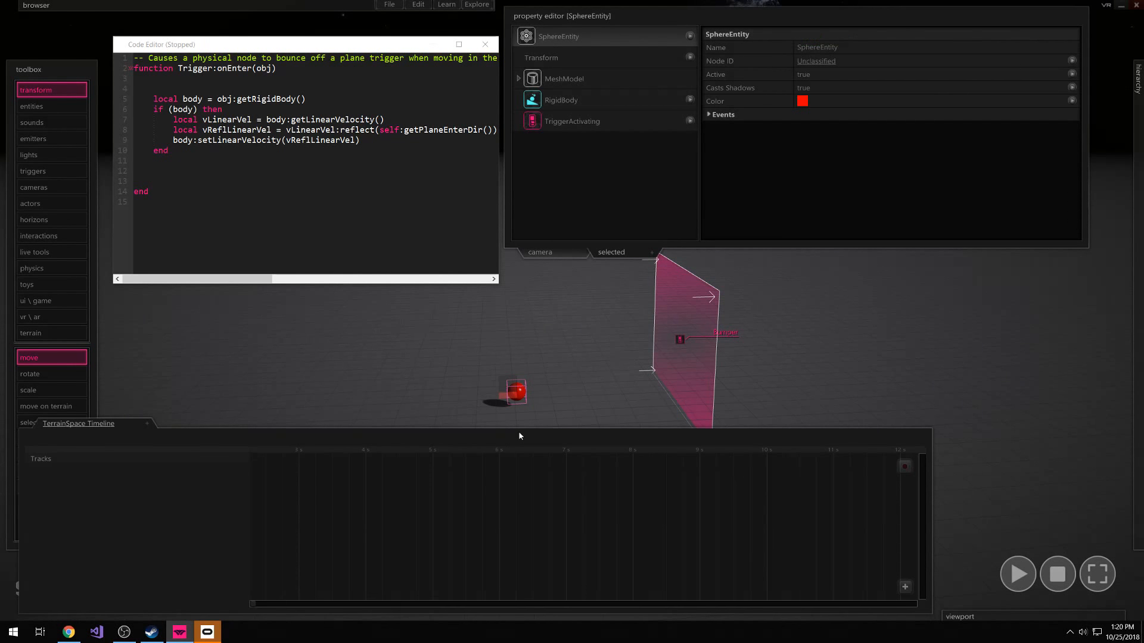
click(482, 438)
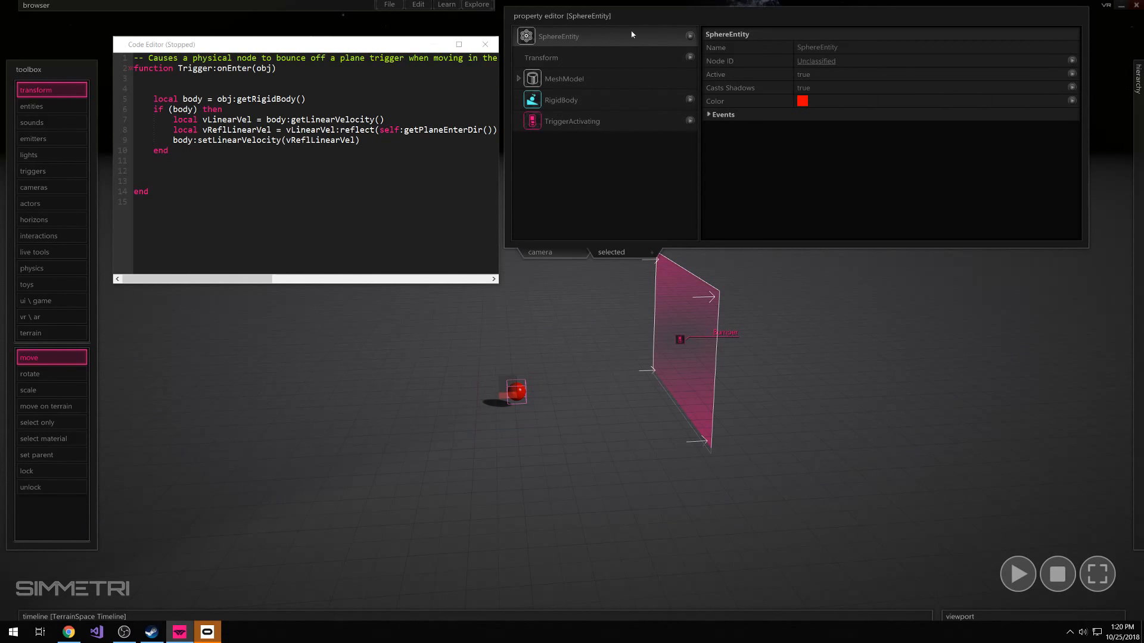
click(760, 48)
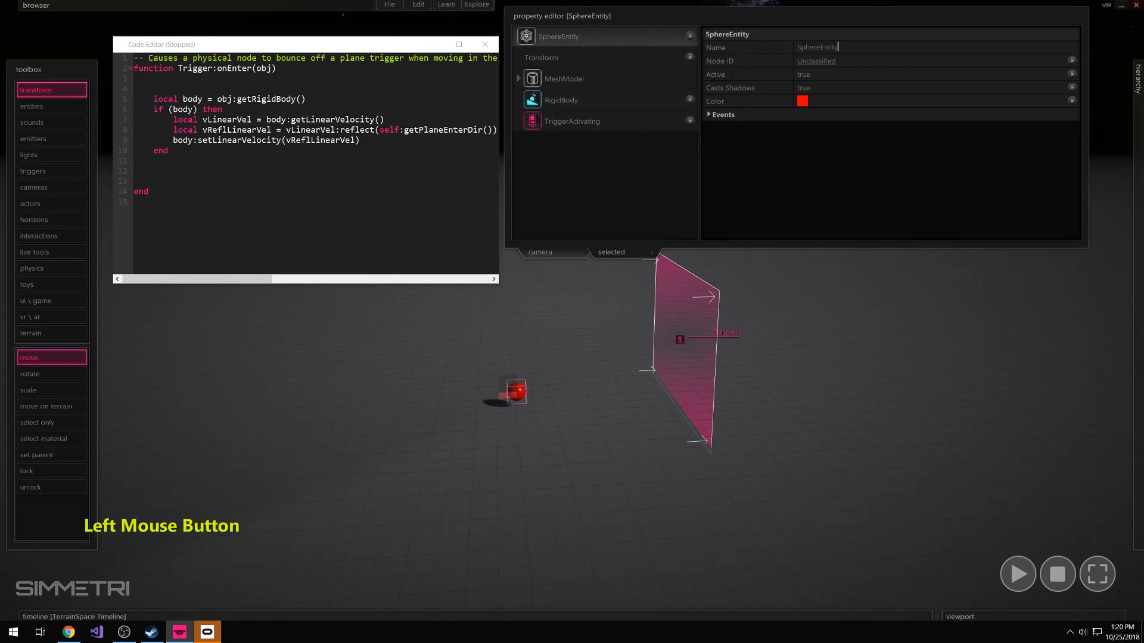
text(Redxc)
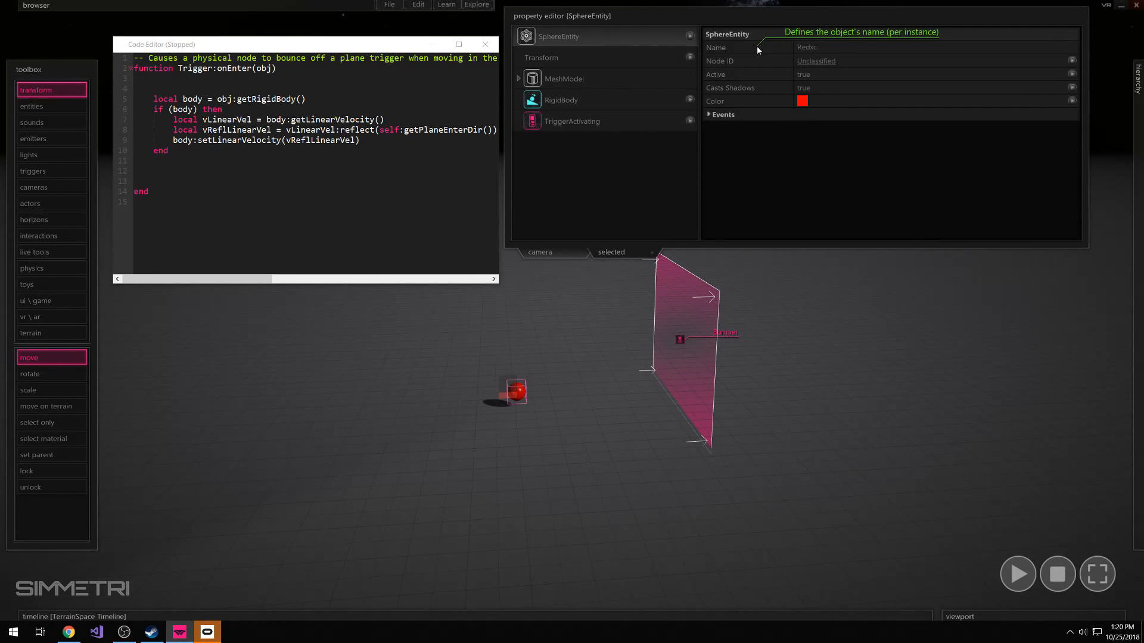
key(BackSpace)
key(BackSpace)
click(551, 343)
Duplicate the Red sphere and place the copy on the floor just in front of the original
click(514, 394)
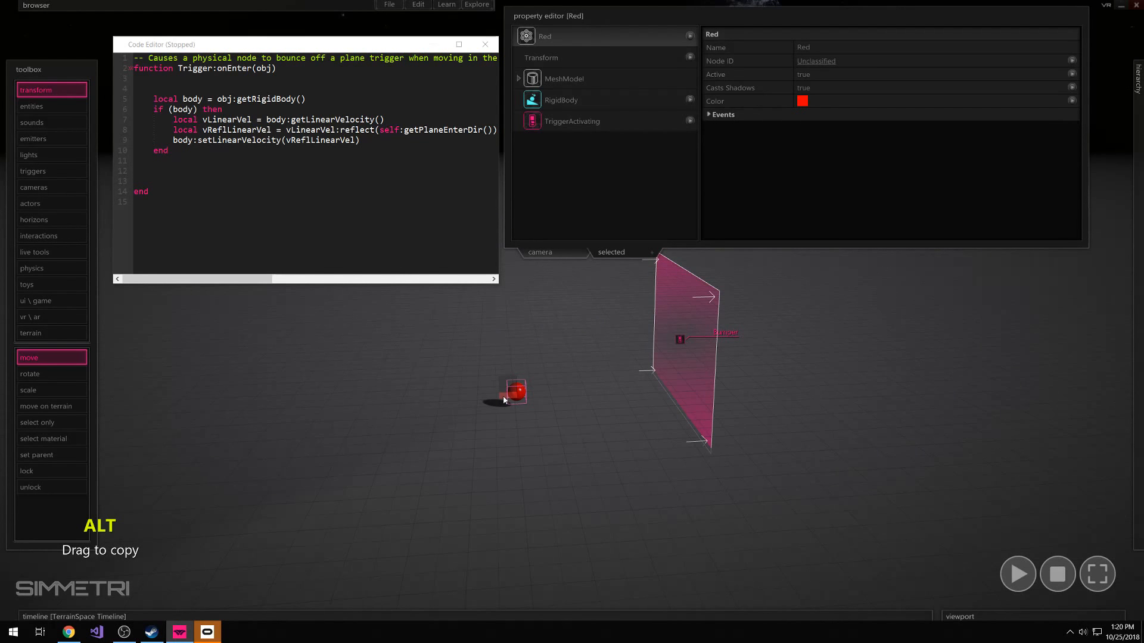
alt+drag(507, 401, 505, 421)
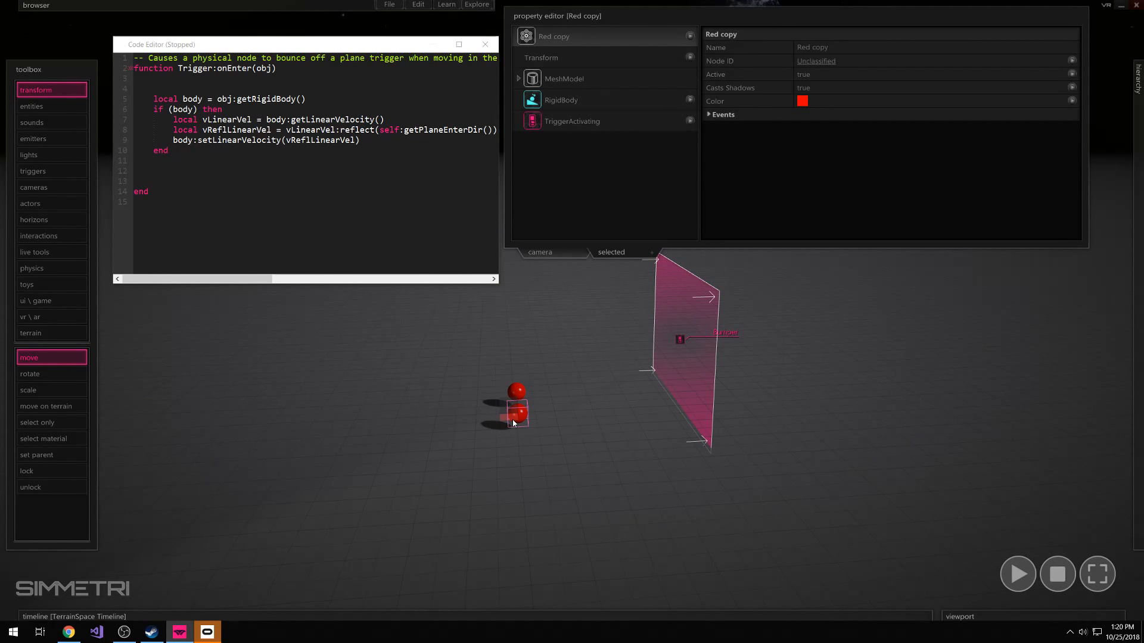
Set the copied sphere's color to green with RGB values 0, 255, 0
click(802, 101)
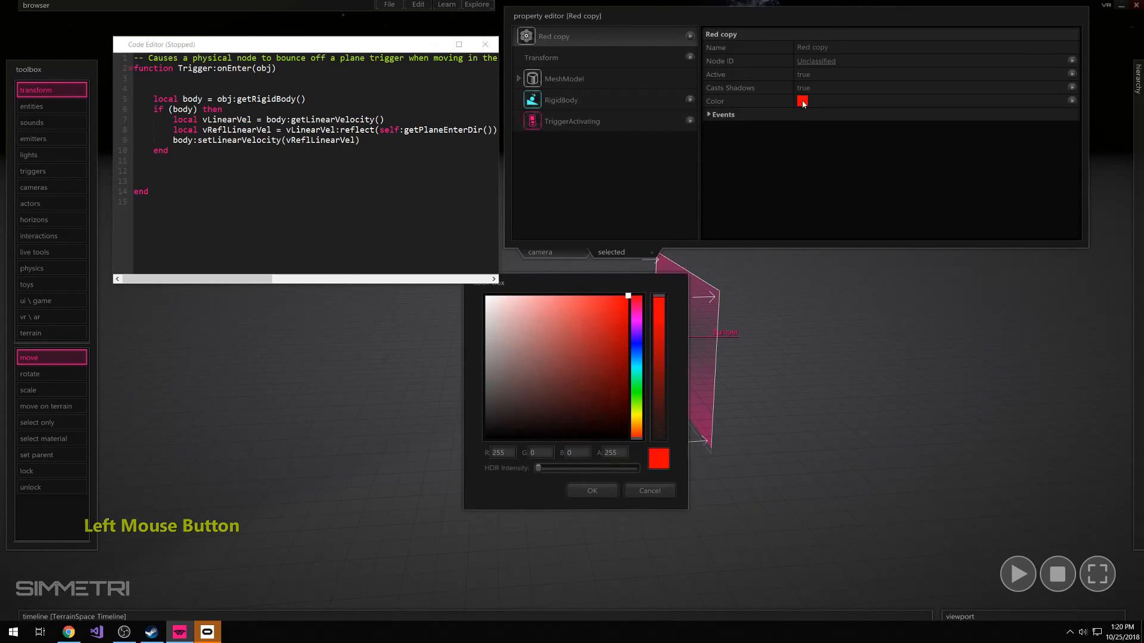
click(636, 393)
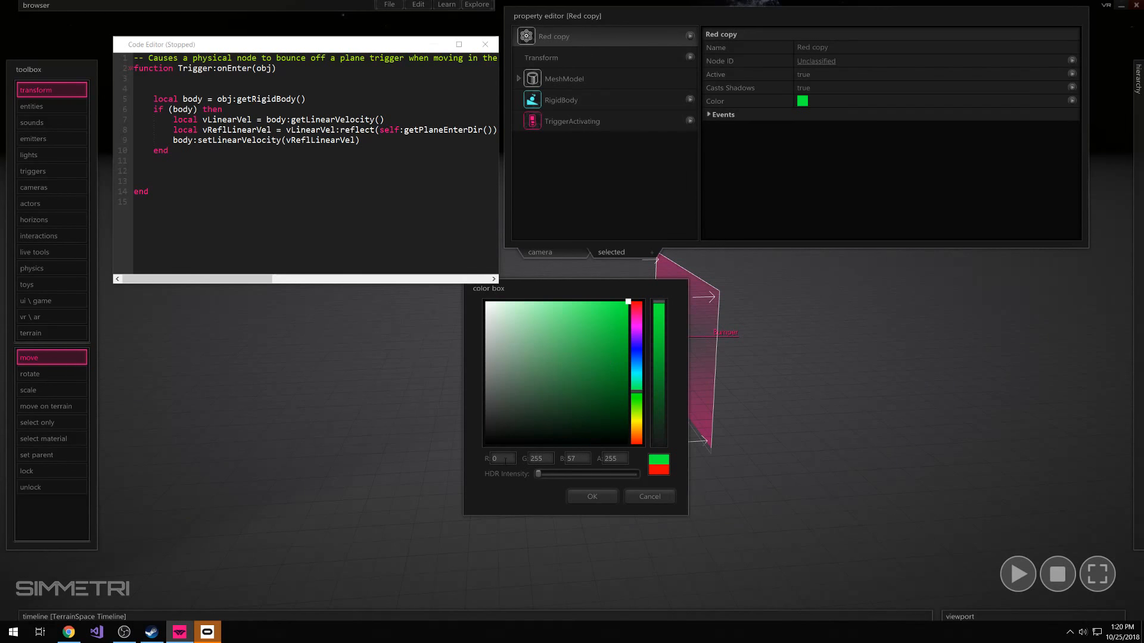
drag(580, 459, 547, 459)
text(0)
click(595, 498)
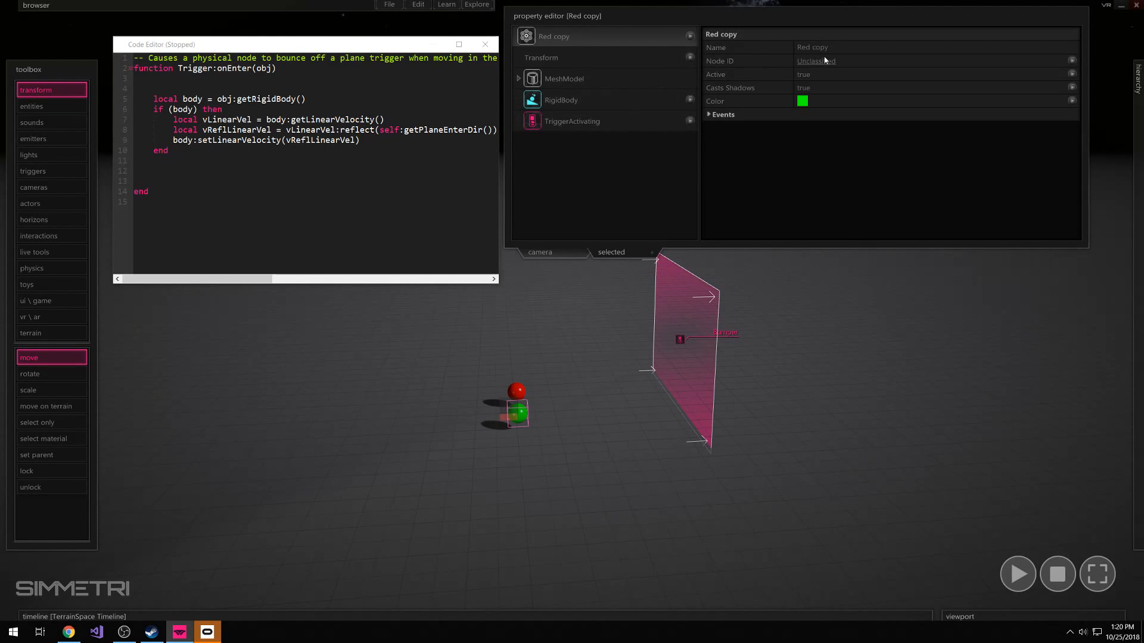
Rename the green sphere as Green
click(842, 46)
text(Green)
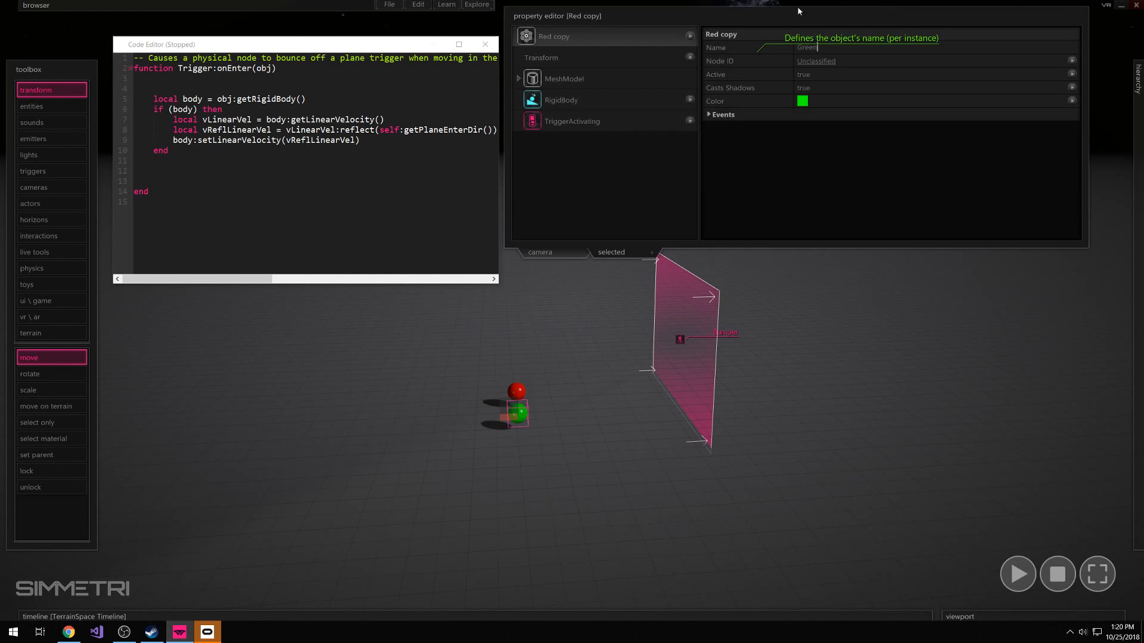
key(Return)
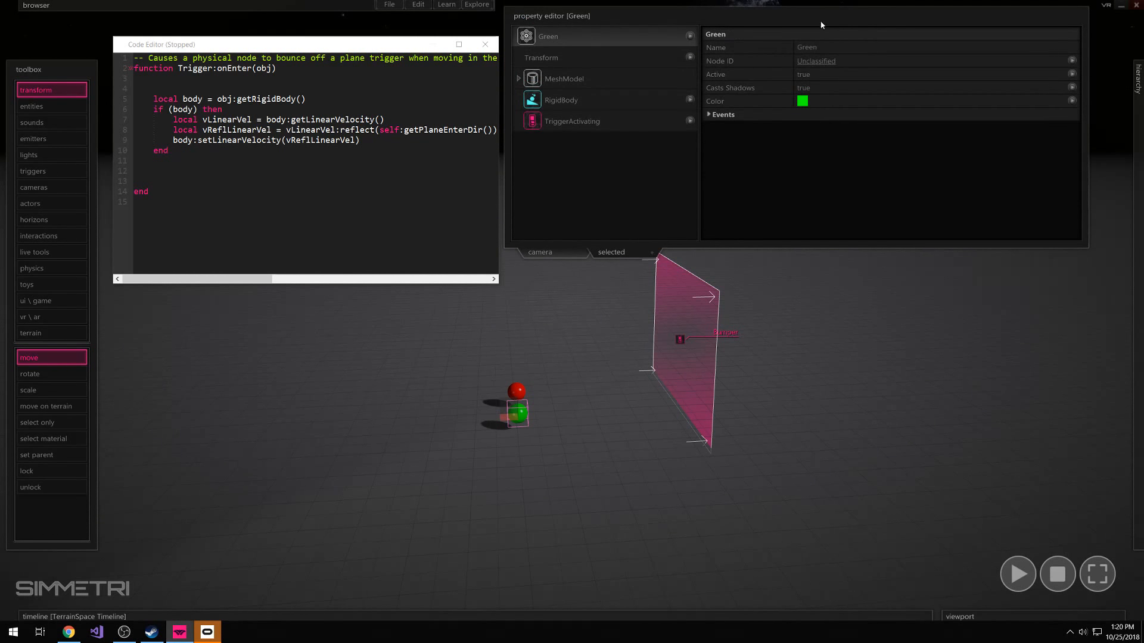
Duplicate the Green sphere and place the copy on the floor just in front of it, in line with the Red sphere
click(520, 415)
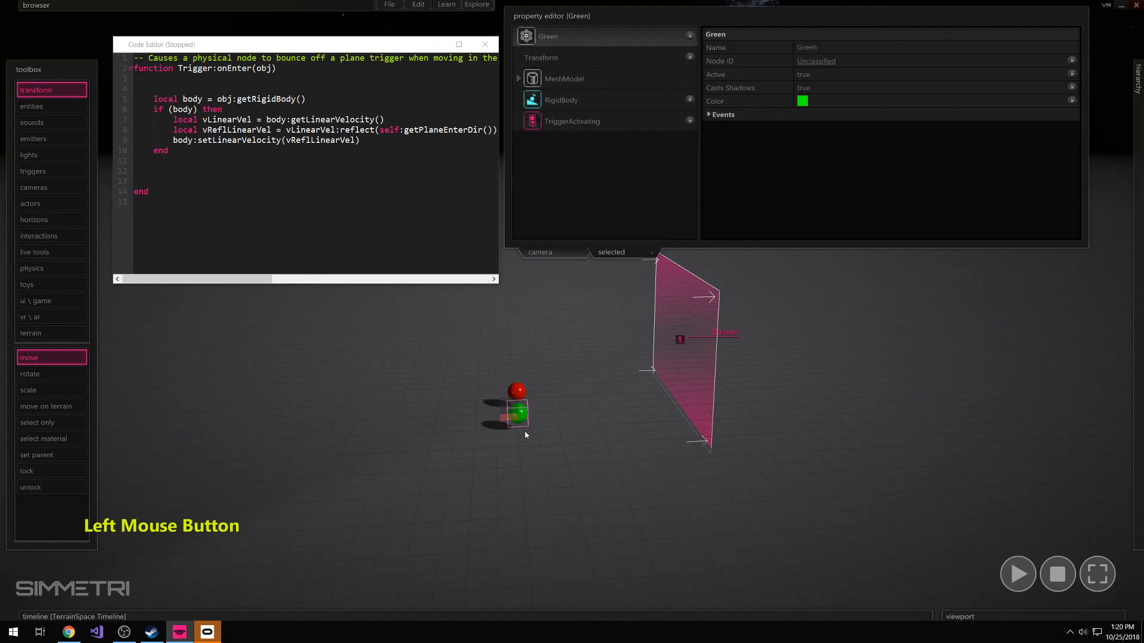
alt+drag(507, 421, 508, 441)
click(551, 440)
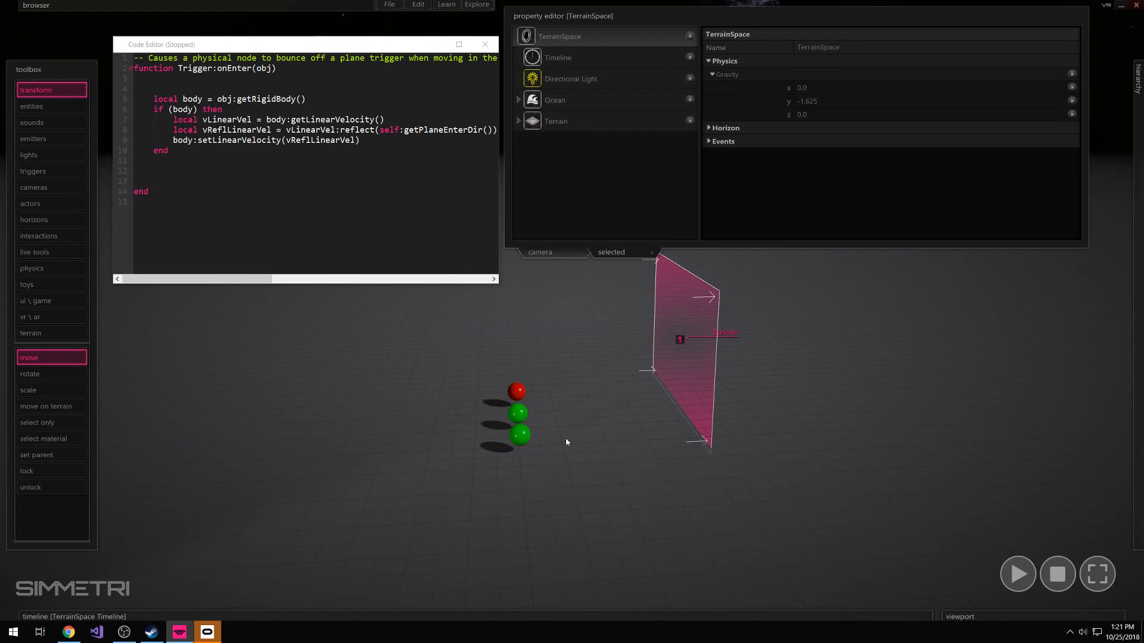
Set the new front sphere's color to blue with RGB values 0, 0, 255
click(526, 439)
click(802, 103)
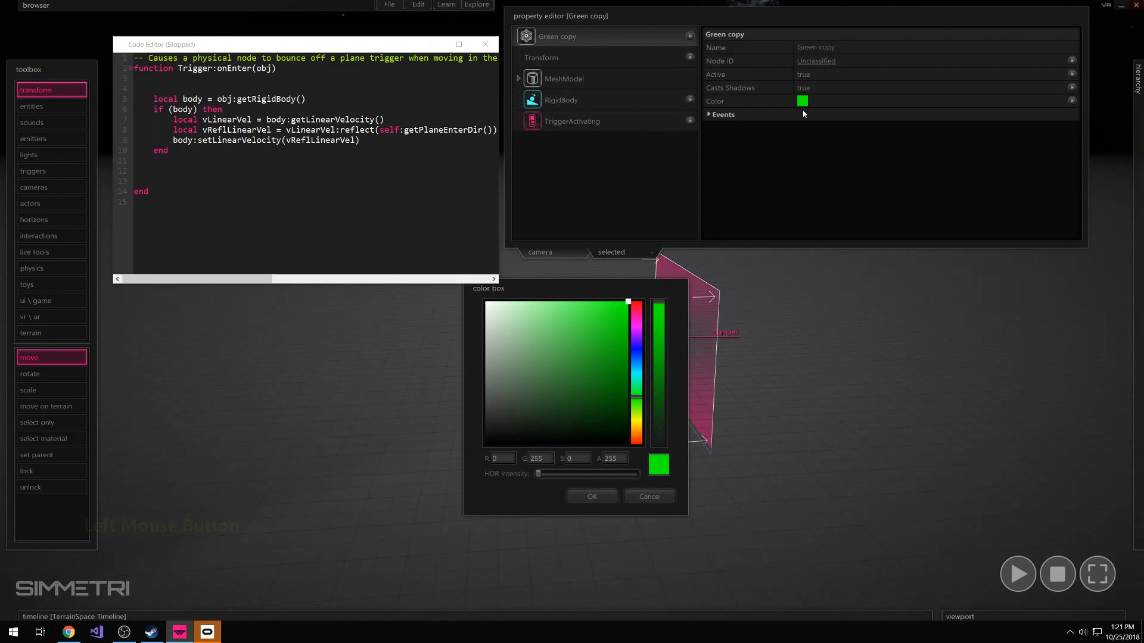
click(636, 367)
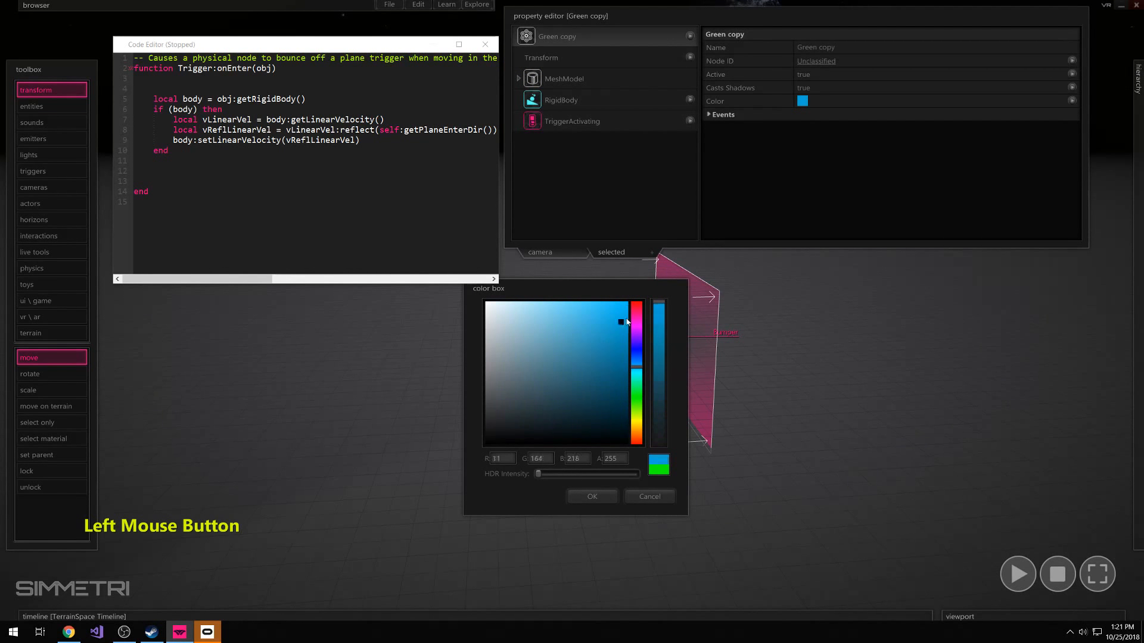
click(541, 459)
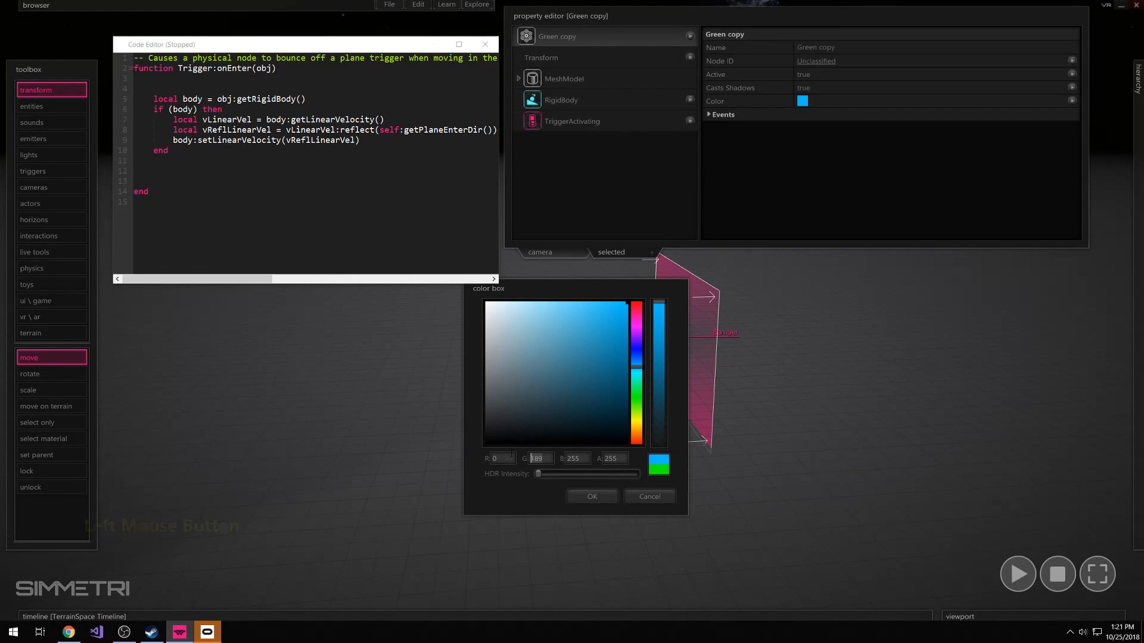
text(0)
click(502, 458)
click(541, 459)
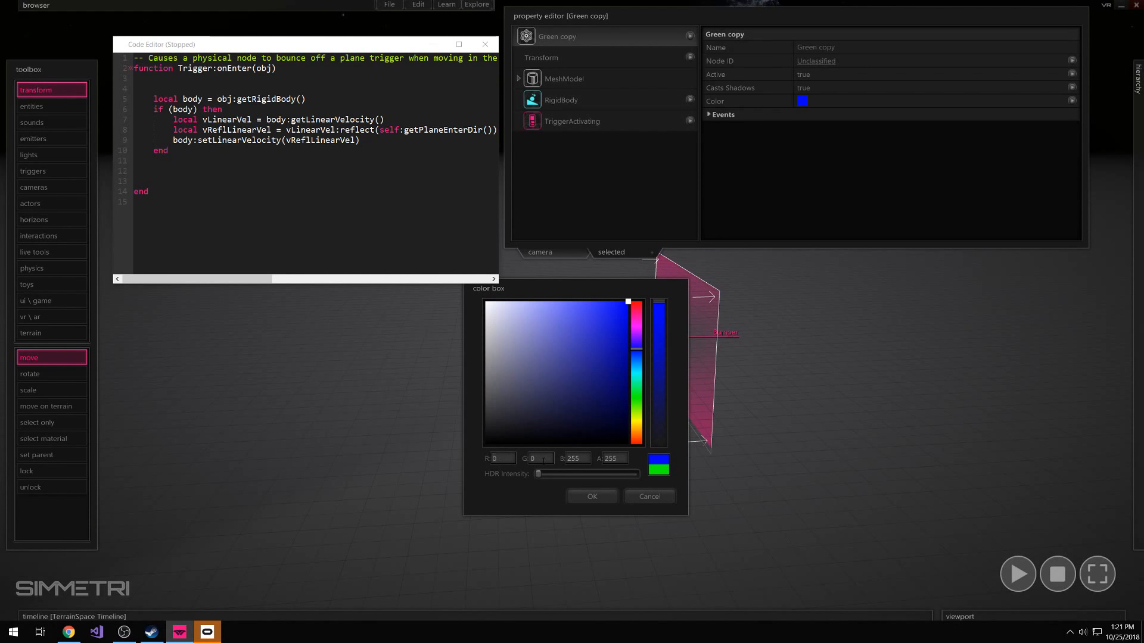
click(577, 458)
click(601, 496)
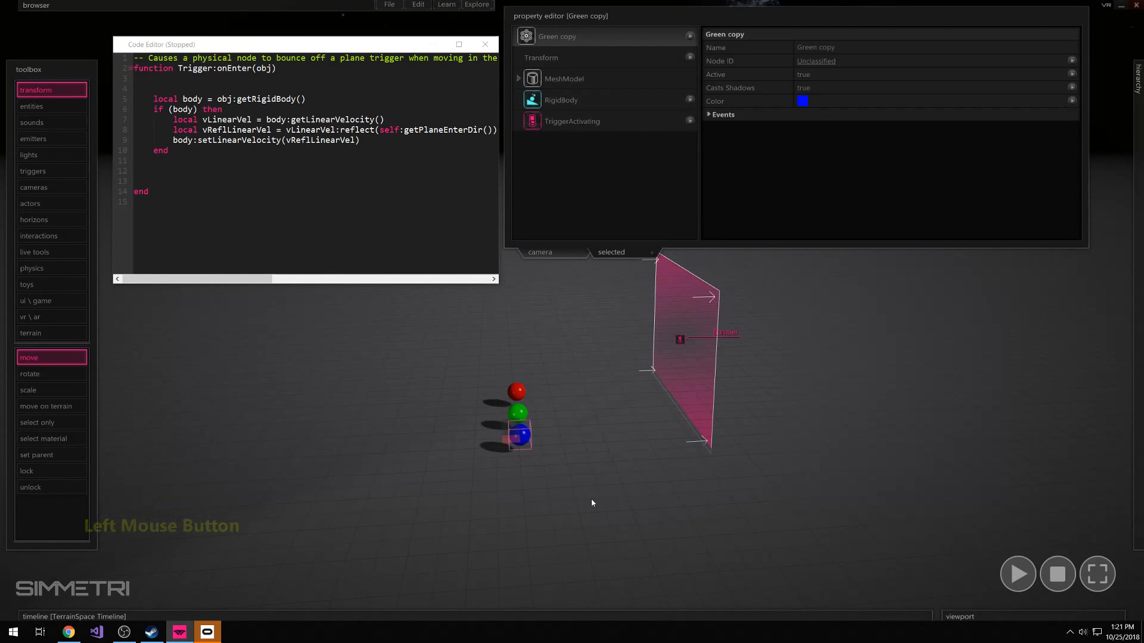
Move the bumper plane slightly forward so that it lines up with the row of three spheres
click(689, 401)
drag(670, 342, 681, 357)
drag(555, 364, 505, 458)
click(537, 454)
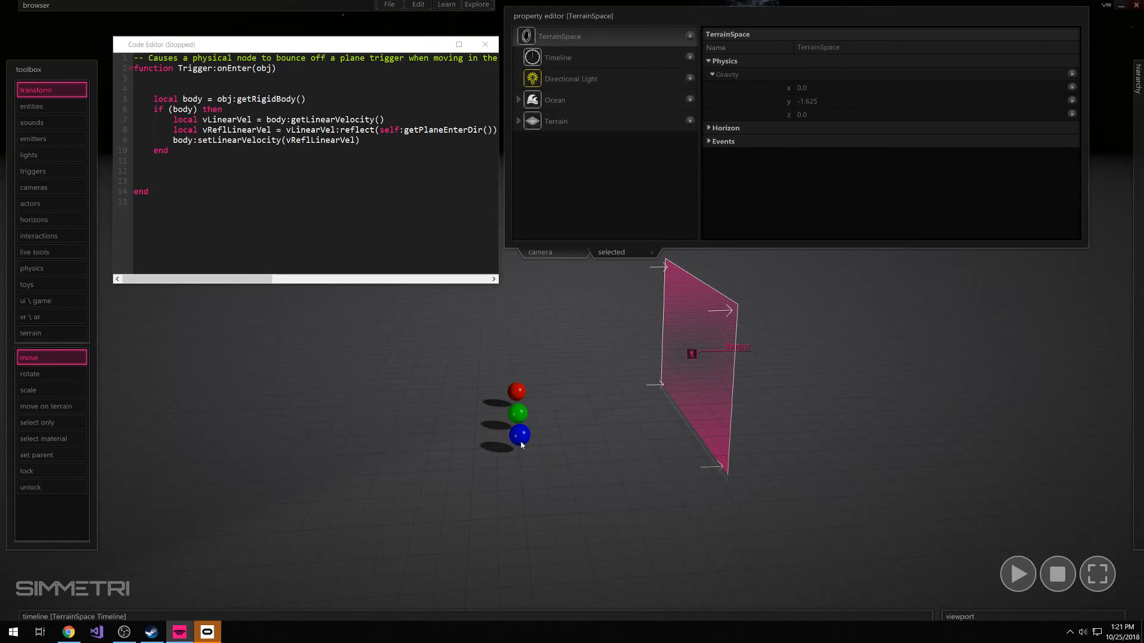
Set the mass of the blue sphere's RigidBody to 1.1878
click(522, 442)
click(564, 442)
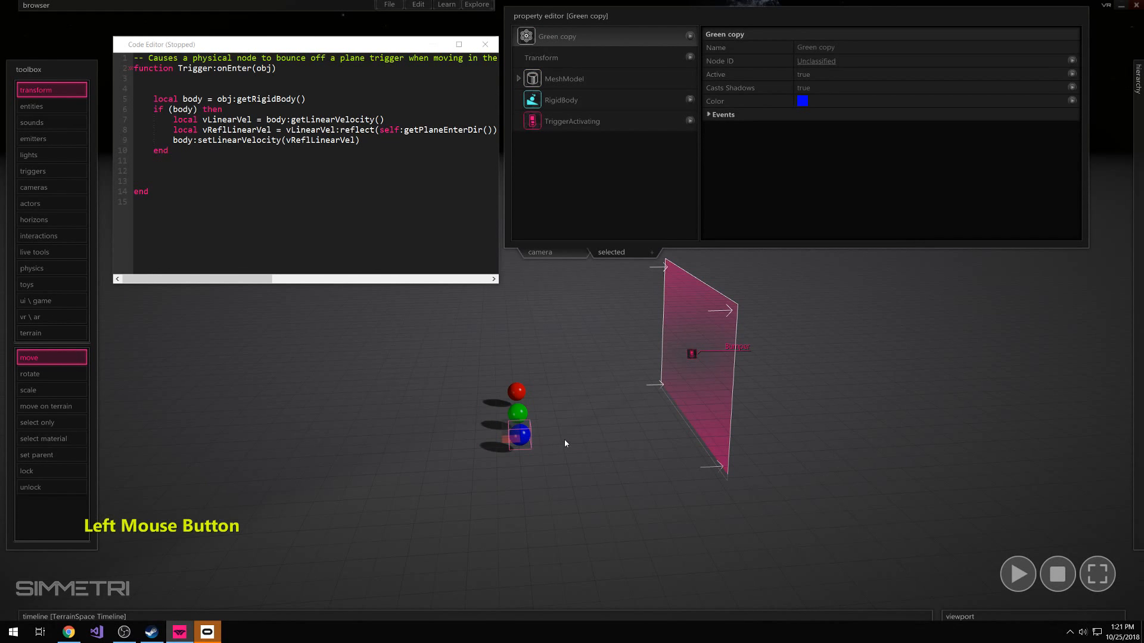
click(519, 435)
click(557, 102)
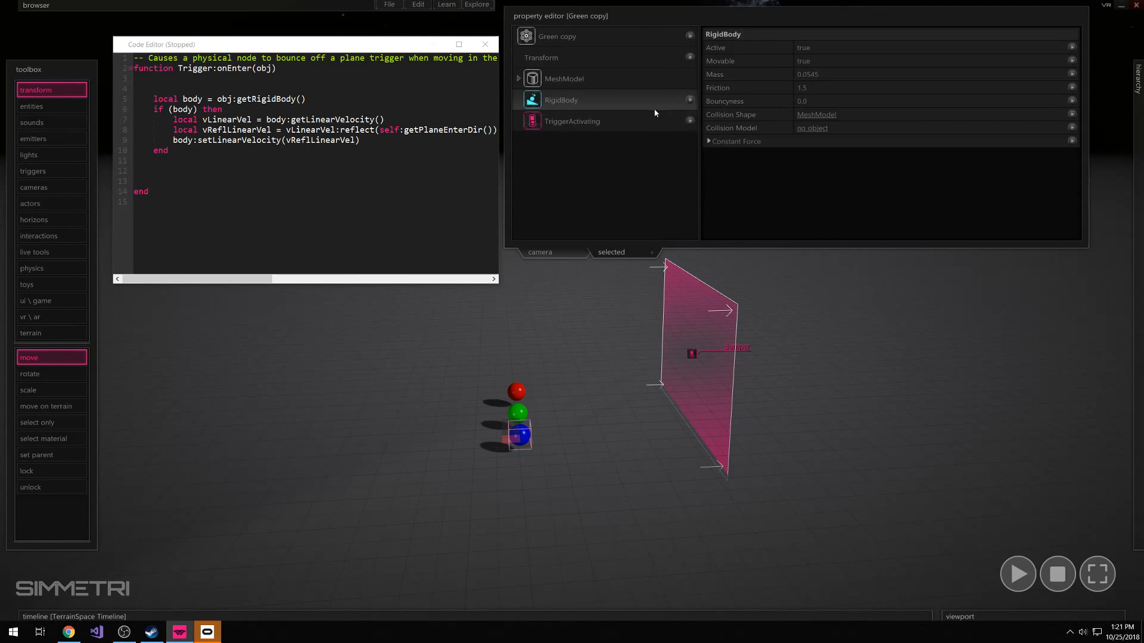
click(537, 401)
click(516, 447)
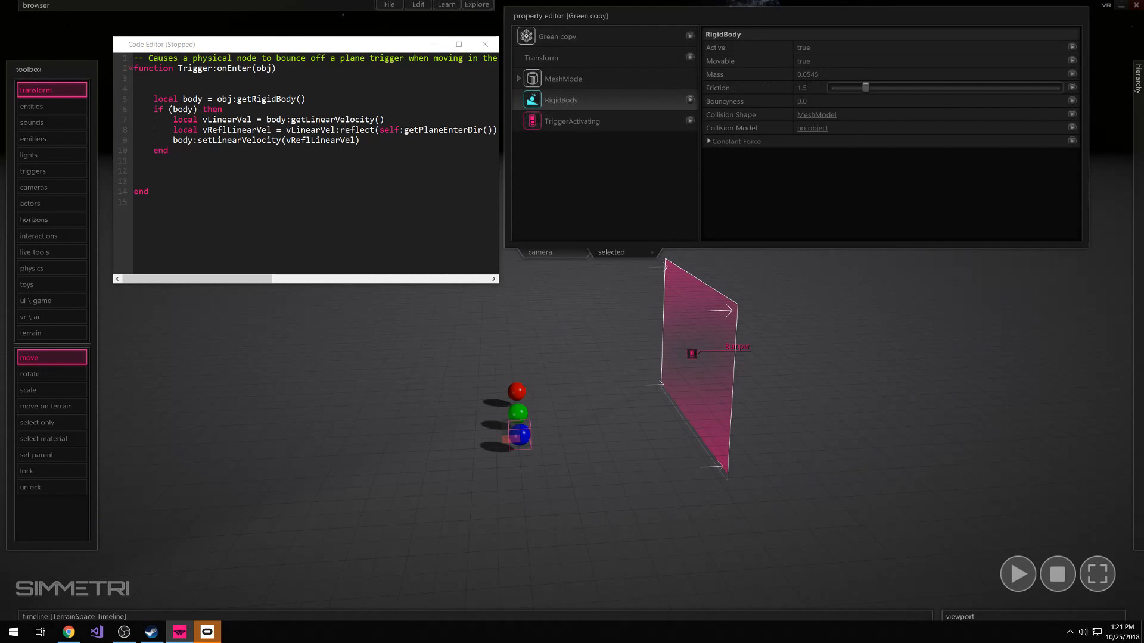
drag(845, 74, 873, 80)
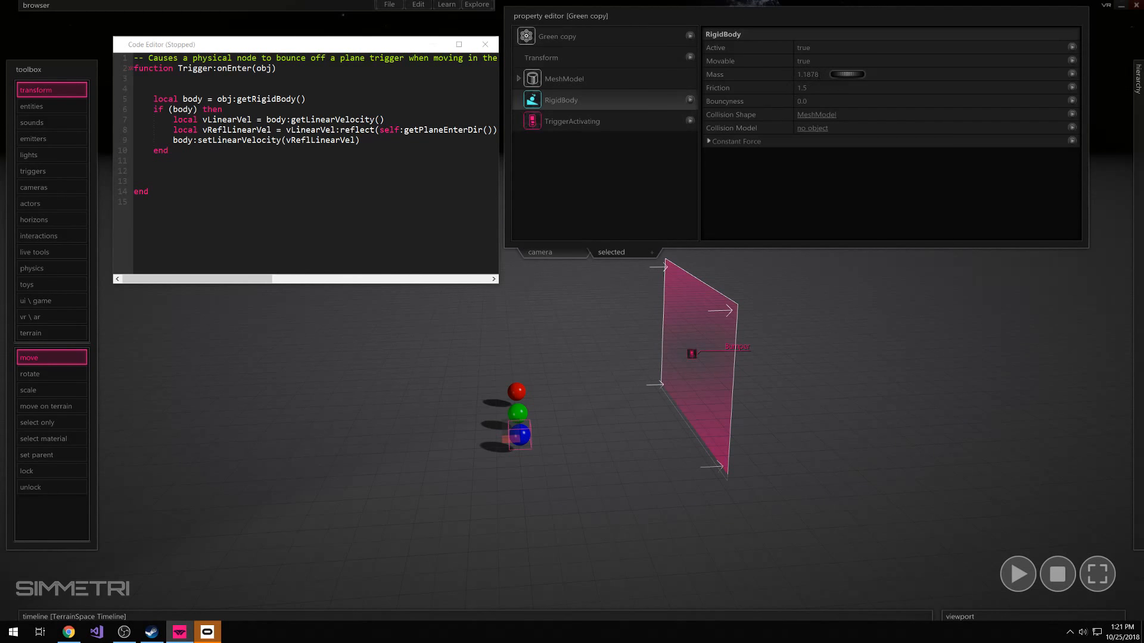
mouse_move(784, 89)
Collapse the property editor and move the bumper plane closer to the three spheres
click(717, 15)
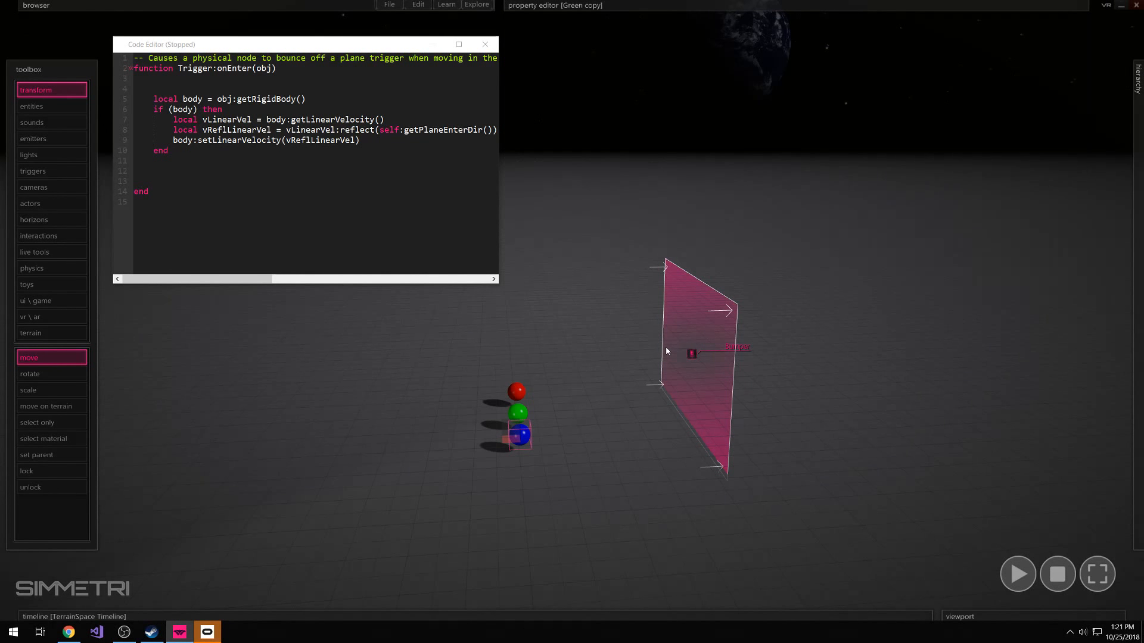
click(797, 411)
click(683, 454)
drag(686, 362, 636, 359)
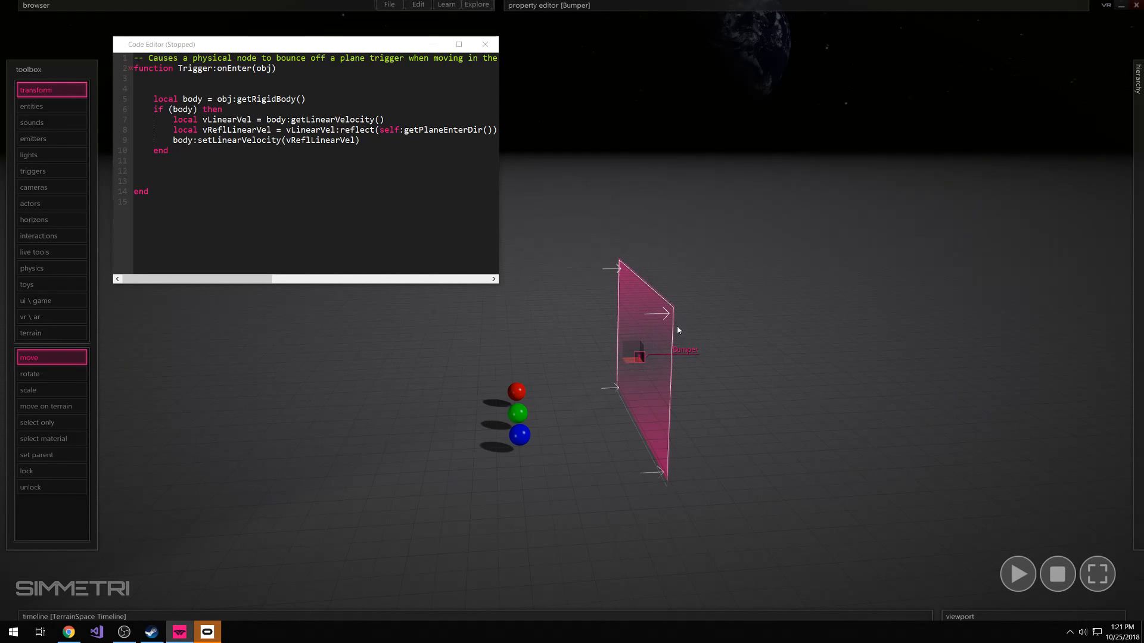
click(674, 309)
click(655, 321)
drag(692, 286, 609, 477)
click(703, 311)
click(687, 298)
Duplicate the bumper plane twice, spacing the copies in a row behind the original, farther from the spheres
click(635, 418)
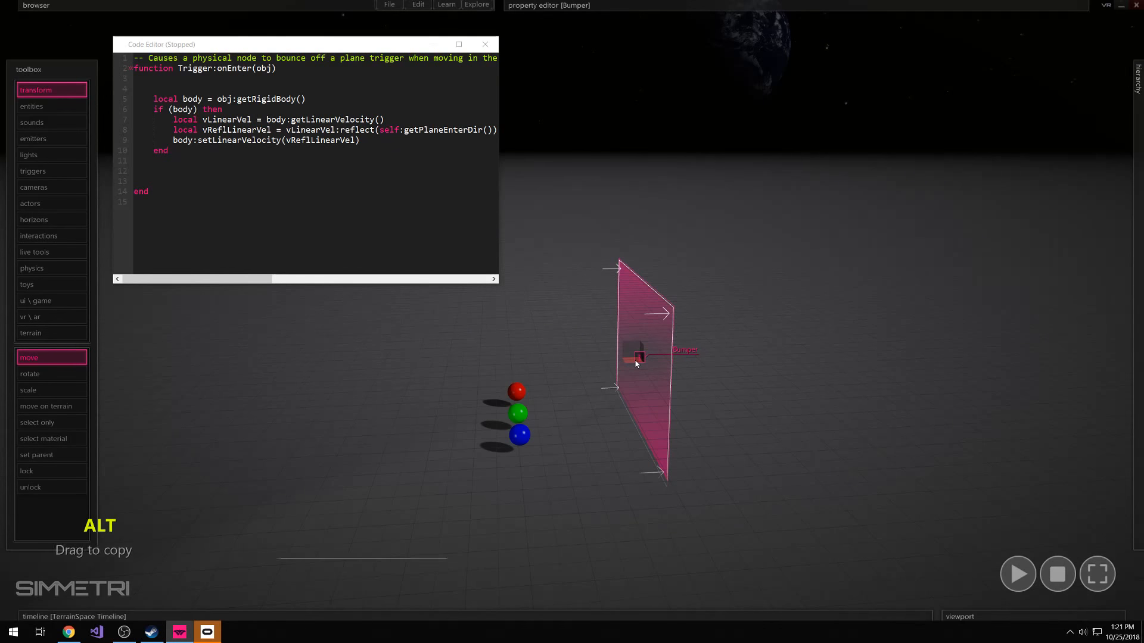
alt+drag(634, 362, 736, 352)
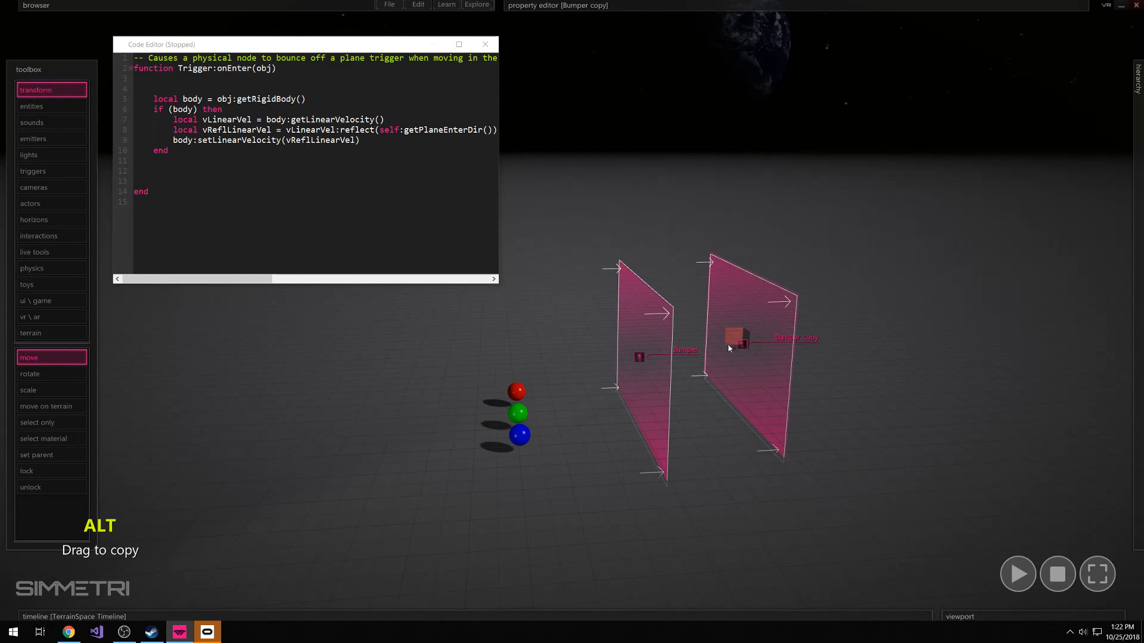
alt+drag(733, 349, 849, 345)
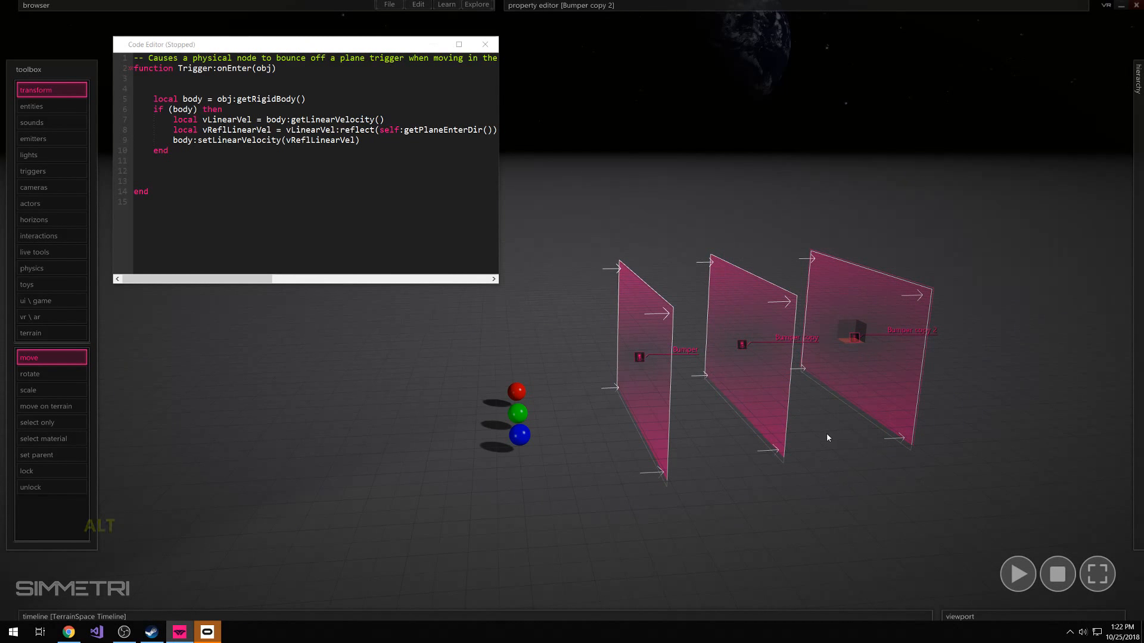
click(679, 258)
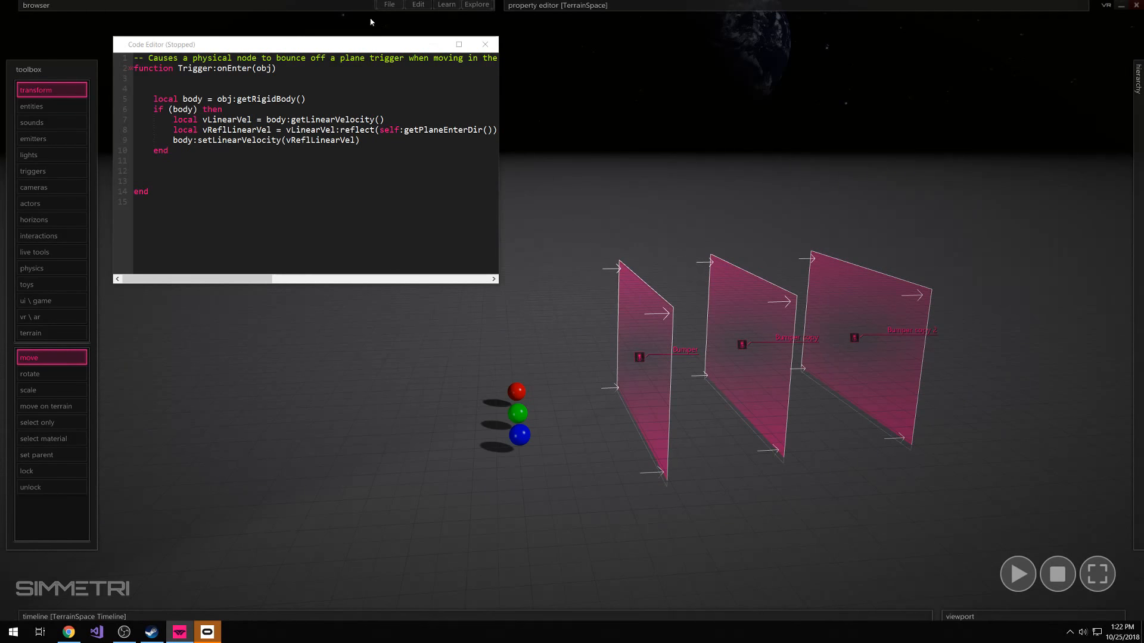
Close the code editor to clear the view of the spheres and the three bumper planes
click(486, 46)
key(d)
right_drag(537, 225, 489, 239)
key(a)
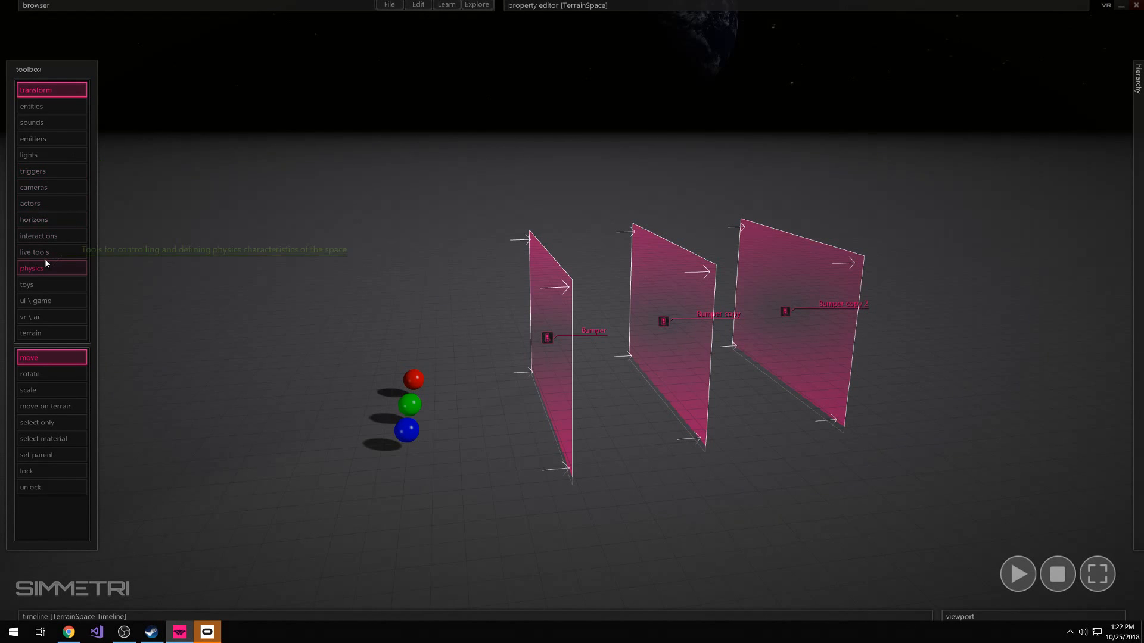
Draw a large, thin, low tube ring on the floor in front of the first bumper plane
click(47, 107)
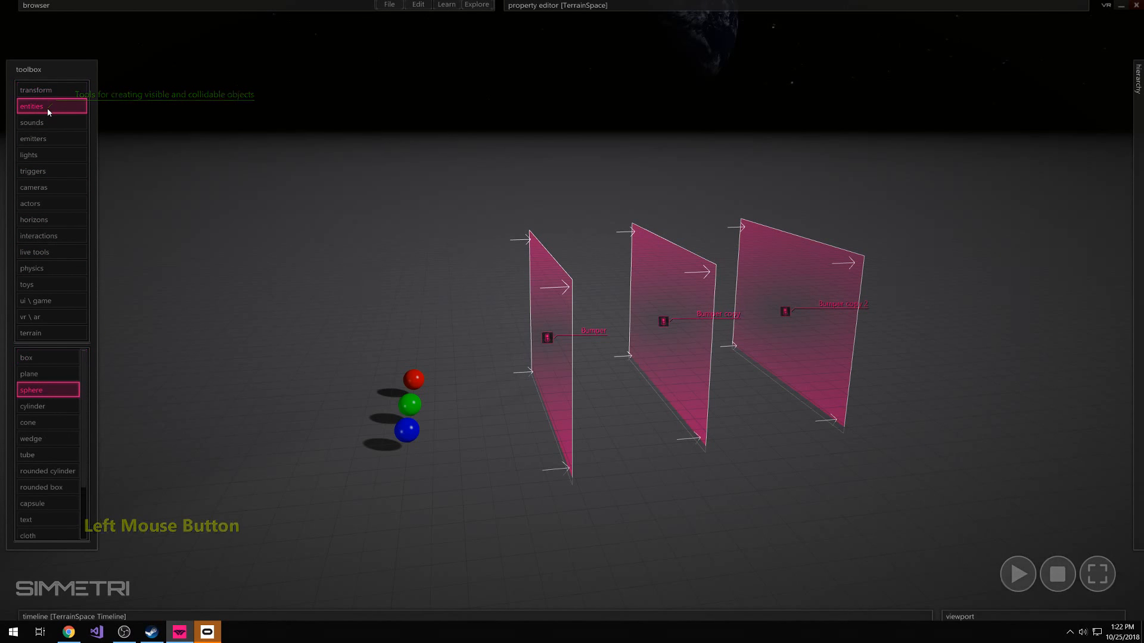
click(42, 389)
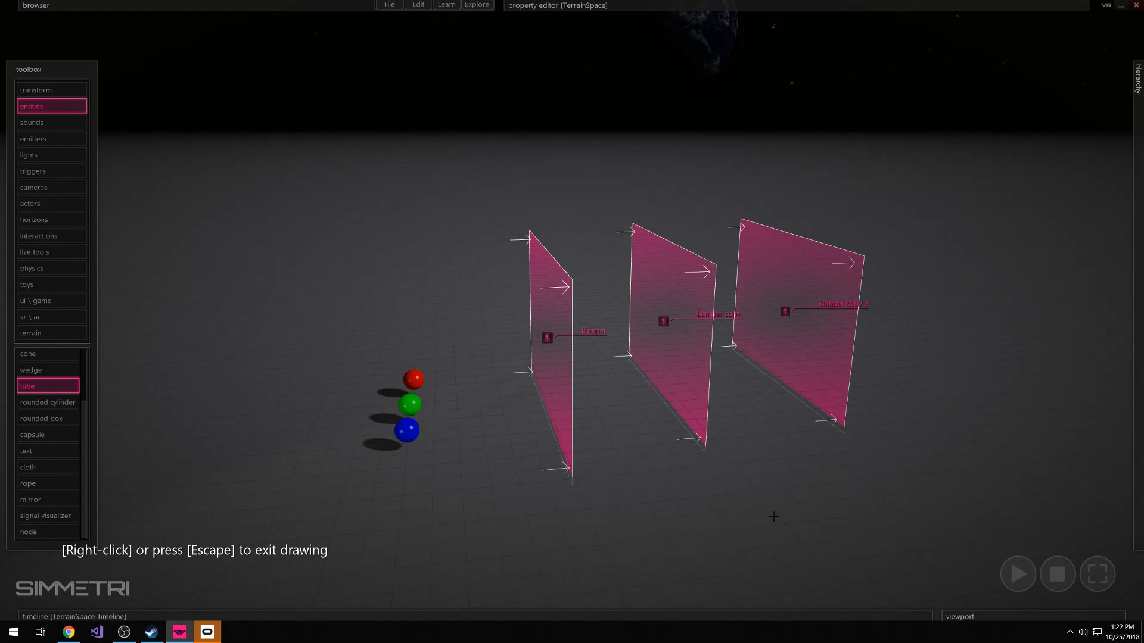
drag(592, 530, 502, 596)
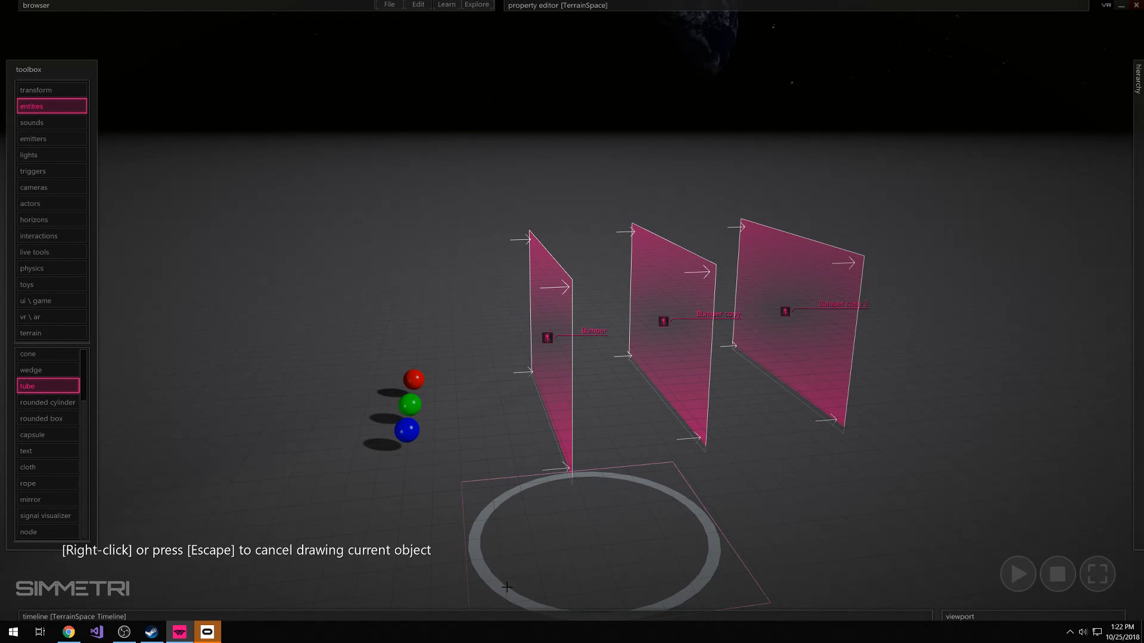
click(506, 587)
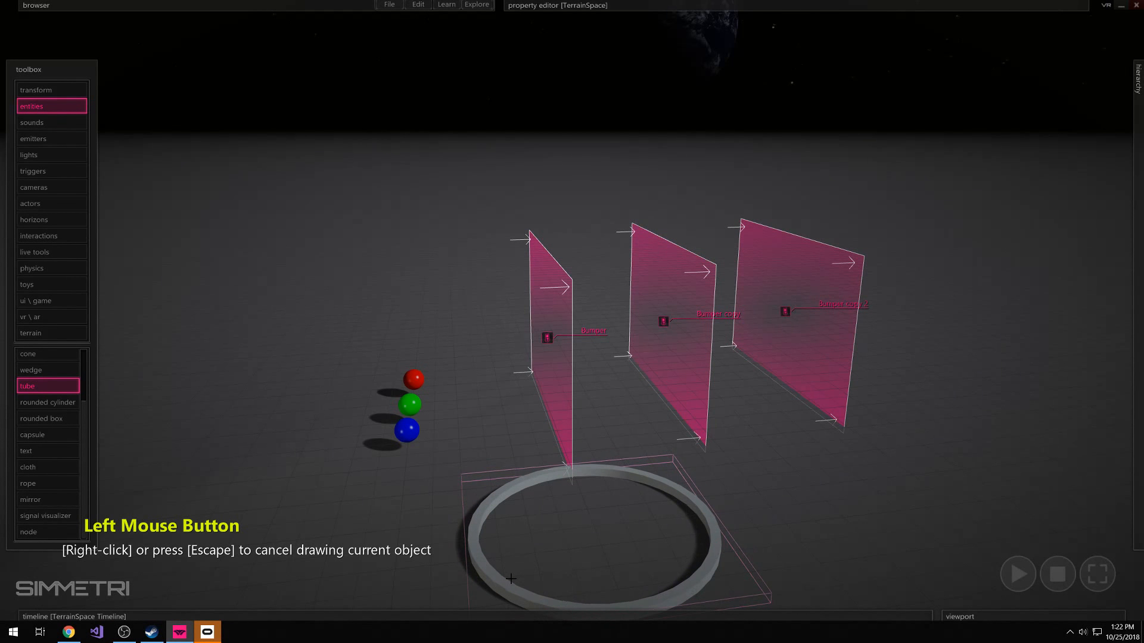
click(511, 579)
Raise the tube ring above the floor and briefly run the simulation before stopping it
key(s)
right_drag(573, 526, 575, 524)
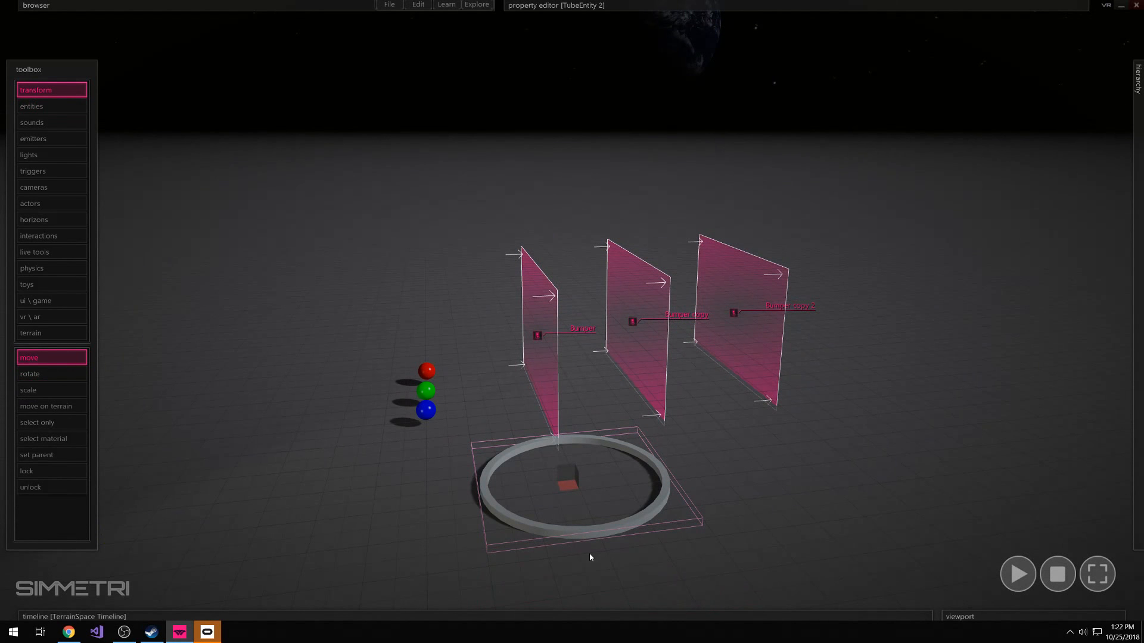
drag(570, 478, 567, 441)
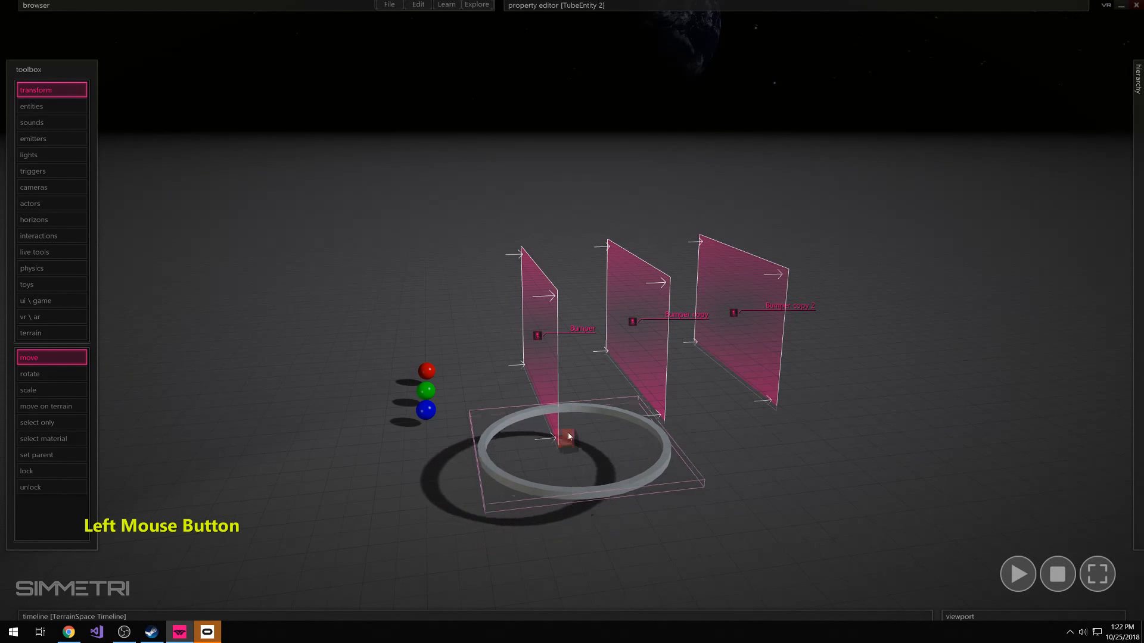
key(space)
drag(561, 469, 861, 538)
click(1057, 573)
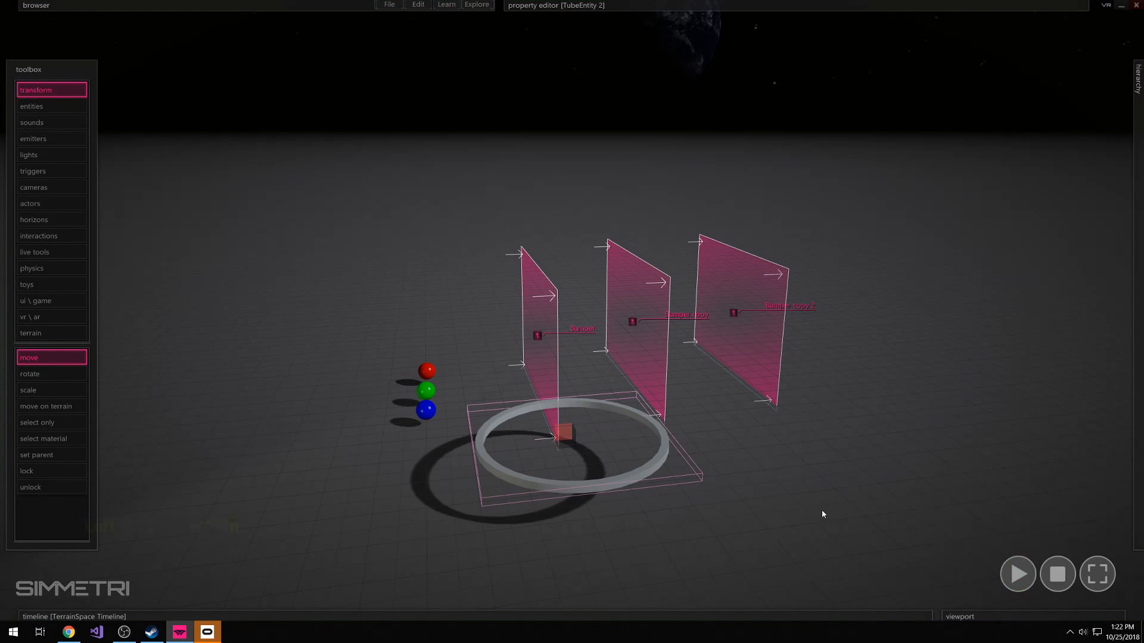
Turn off the Movable property of the tube ring's RigidBody
mouse_move(591, 3)
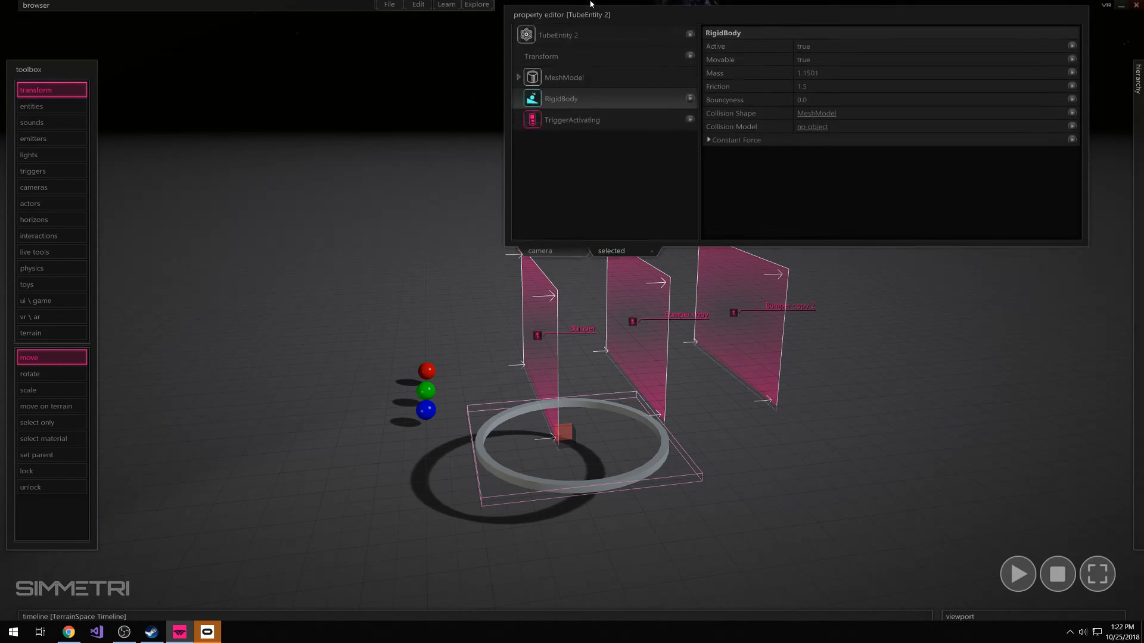
click(808, 62)
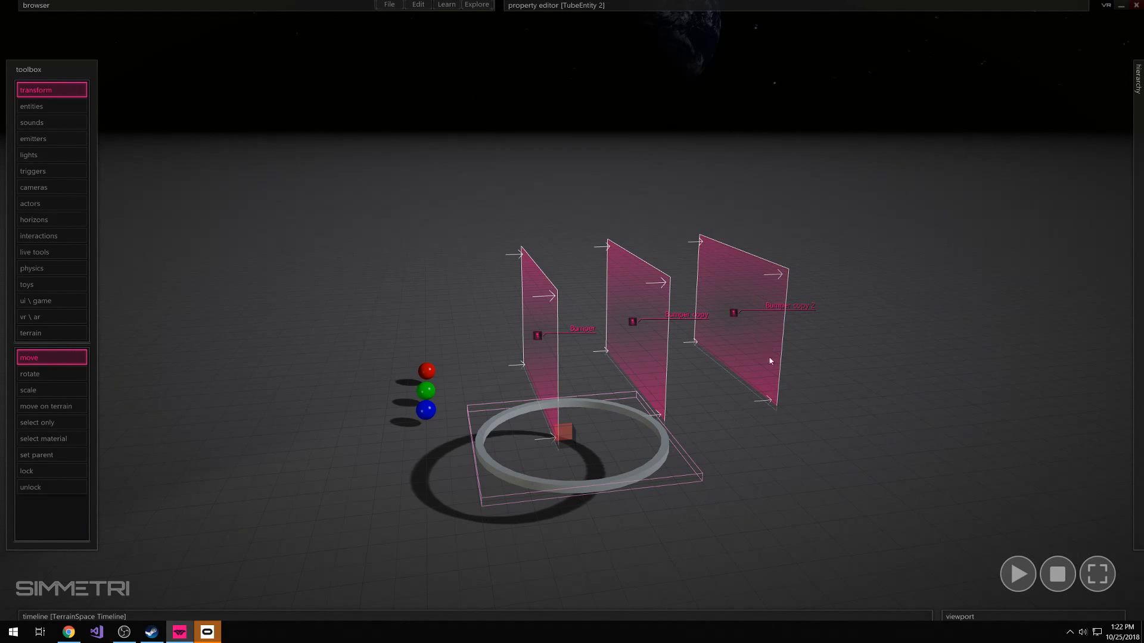
click(722, 470)
Run the simulation and tilt the tube ring into a slanted hoop beside the first bumper plane
key(space)
click(592, 491)
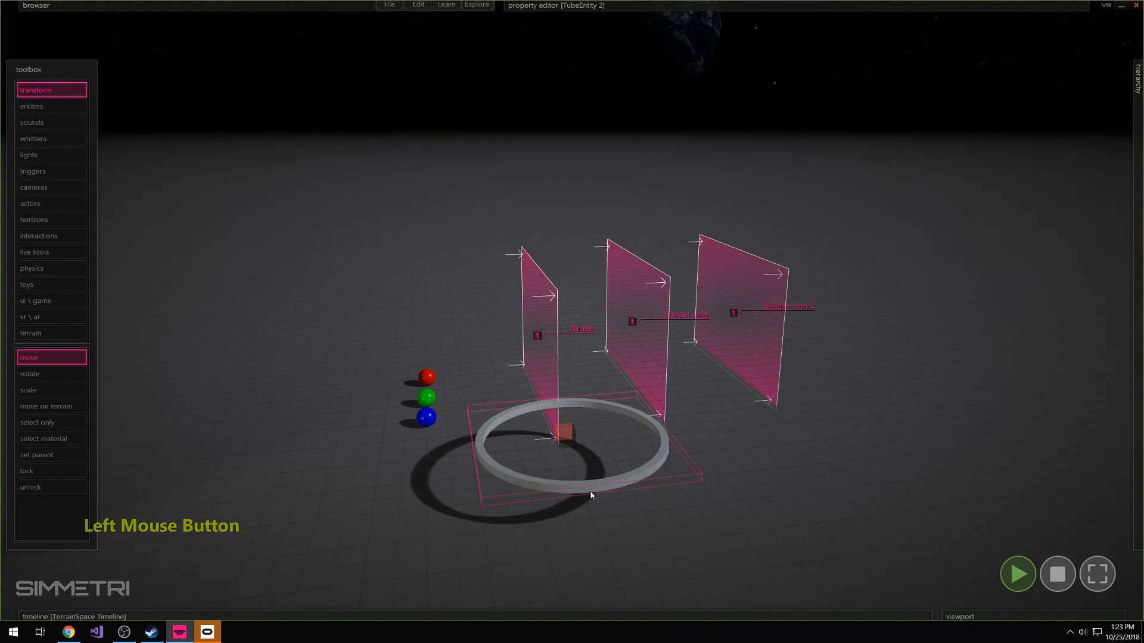
drag(566, 439, 555, 406)
ctrl+click(546, 401)
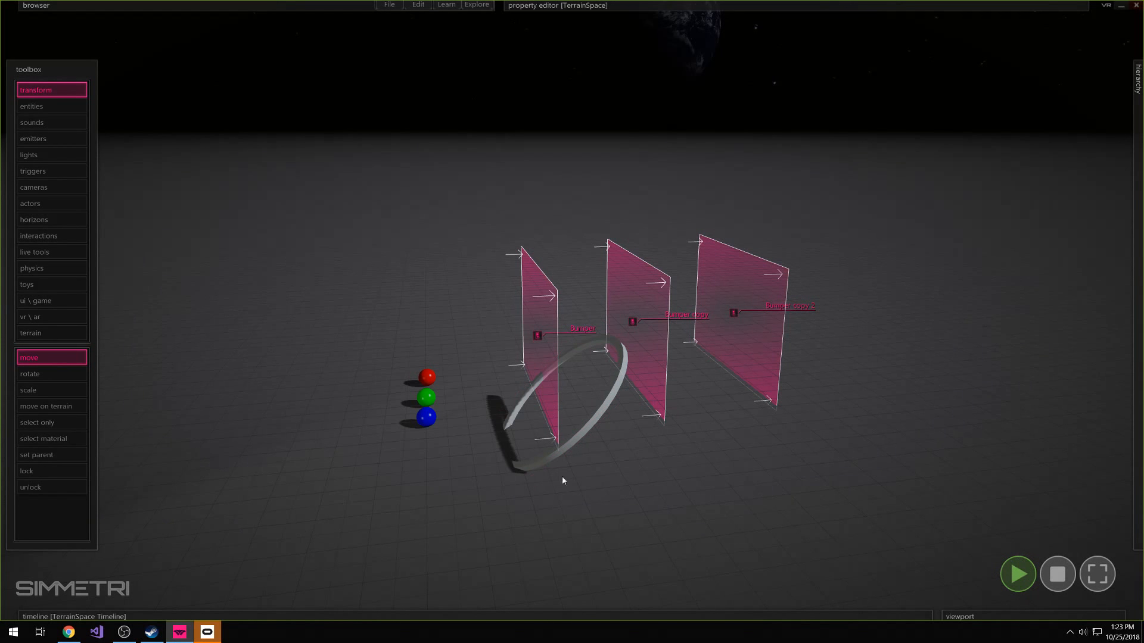
Select the red, green and blue spheres together and move them toward the tilted ring
drag(458, 353, 408, 469)
drag(442, 397, 476, 411)
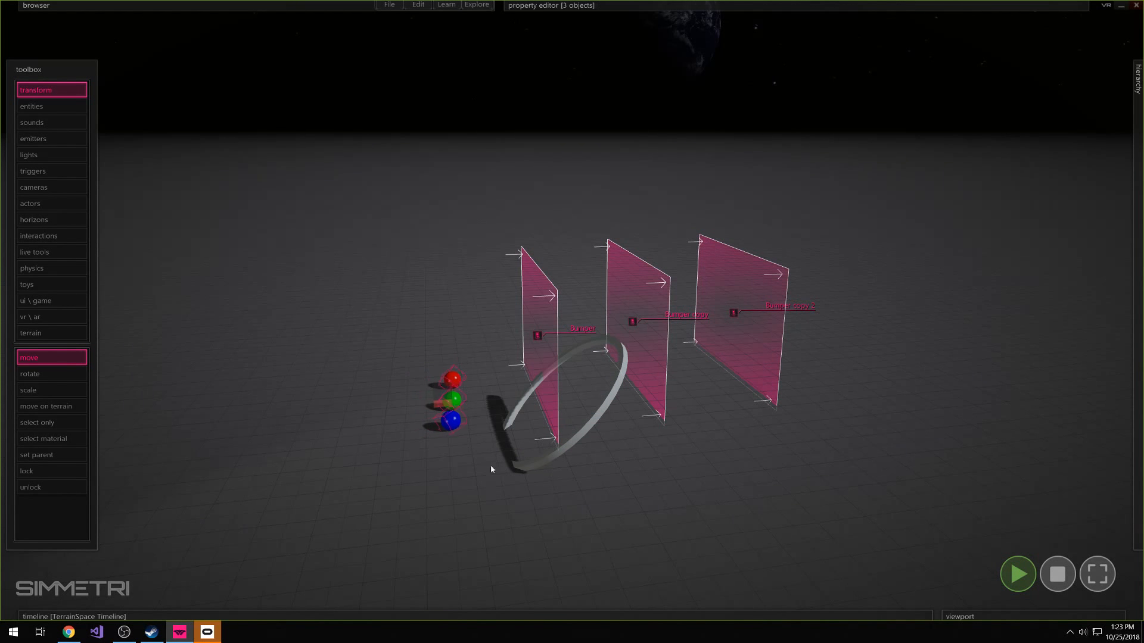
Clear the selection of the three spheres and stop the simulation
click(474, 415)
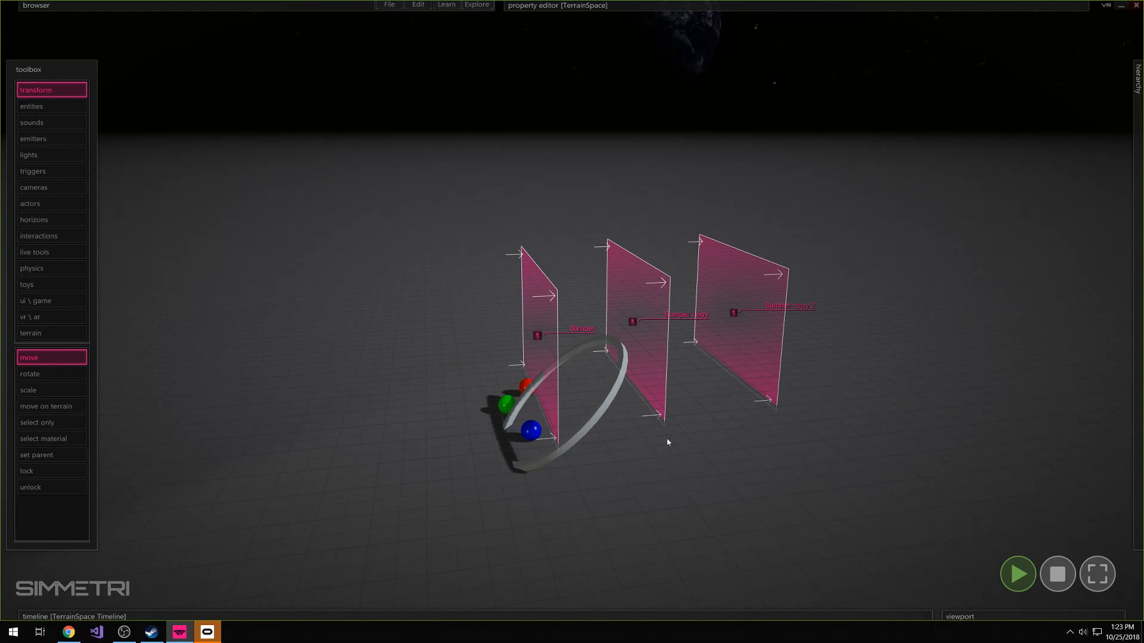
click(1058, 574)
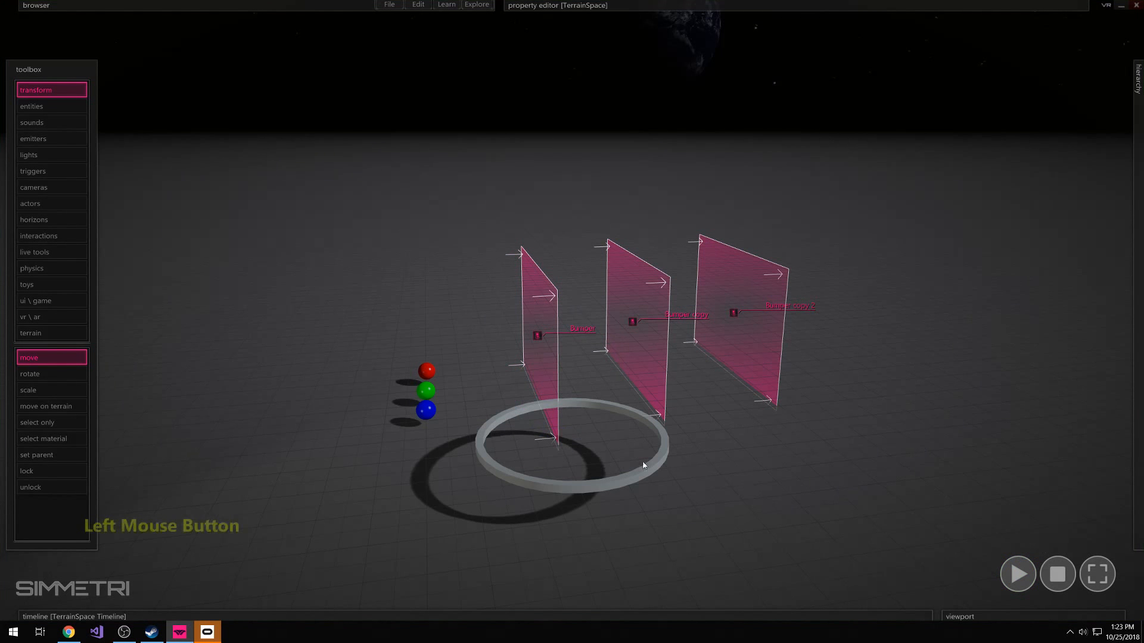
right_drag(618, 518, 645, 528)
Make two copies of the tube ring and line them up beside the original
click(579, 485)
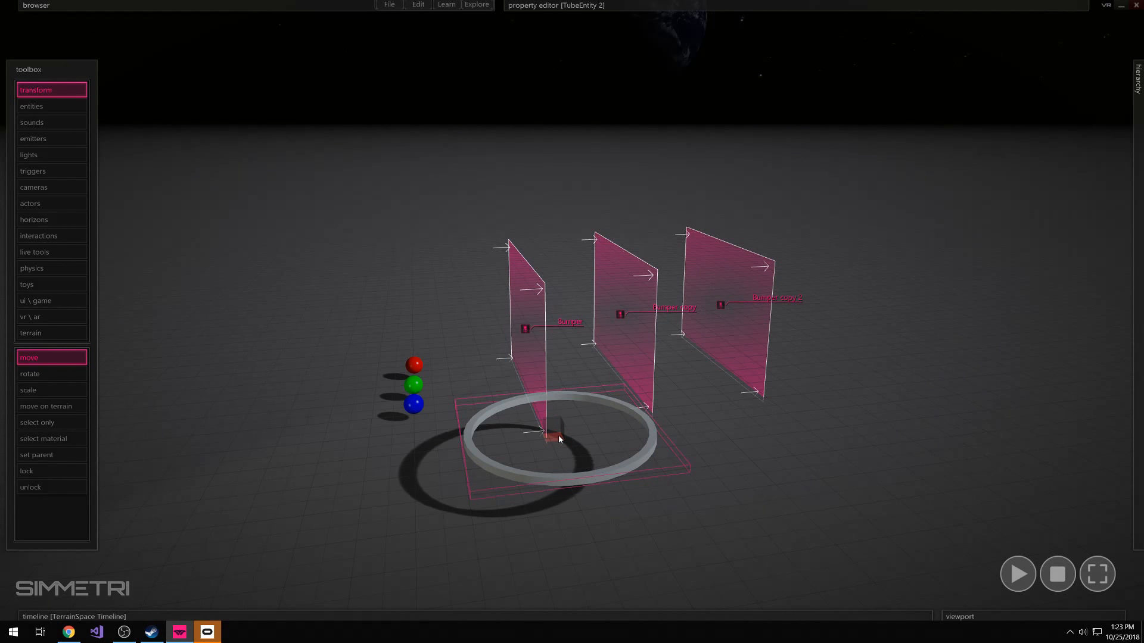
alt+drag(554, 442, 899, 398)
key(d)
key(w)
right_drag(879, 479, 825, 520)
key(s)
key(d)
Change the color of the original tube ring to bright red
click(661, 457)
click(658, 454)
mouse_move(688, 4)
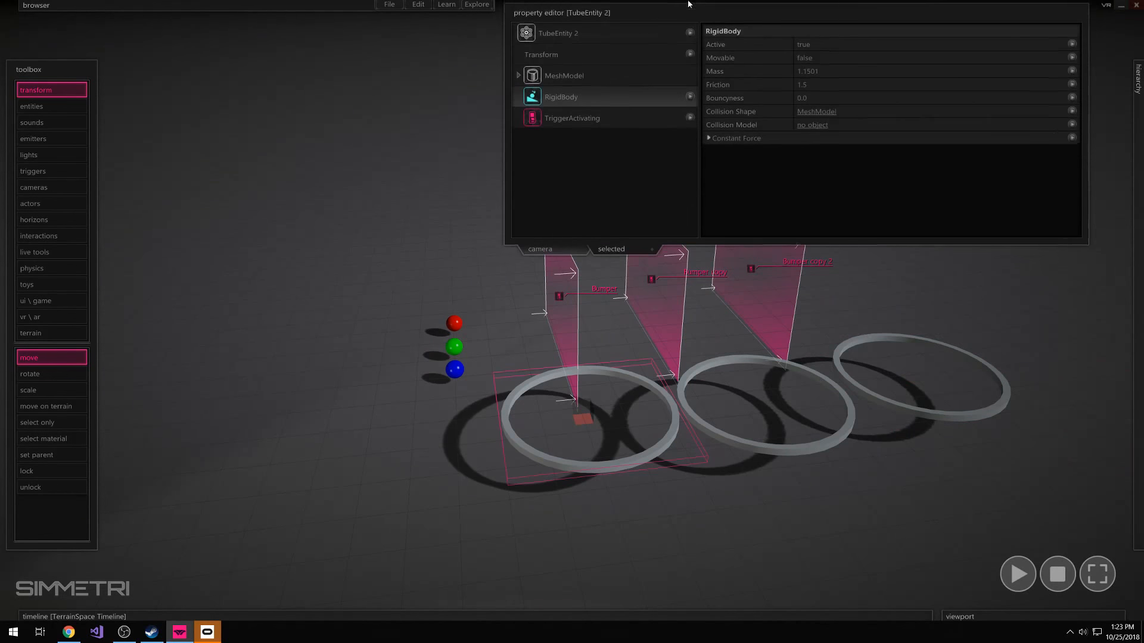
click(598, 33)
click(802, 100)
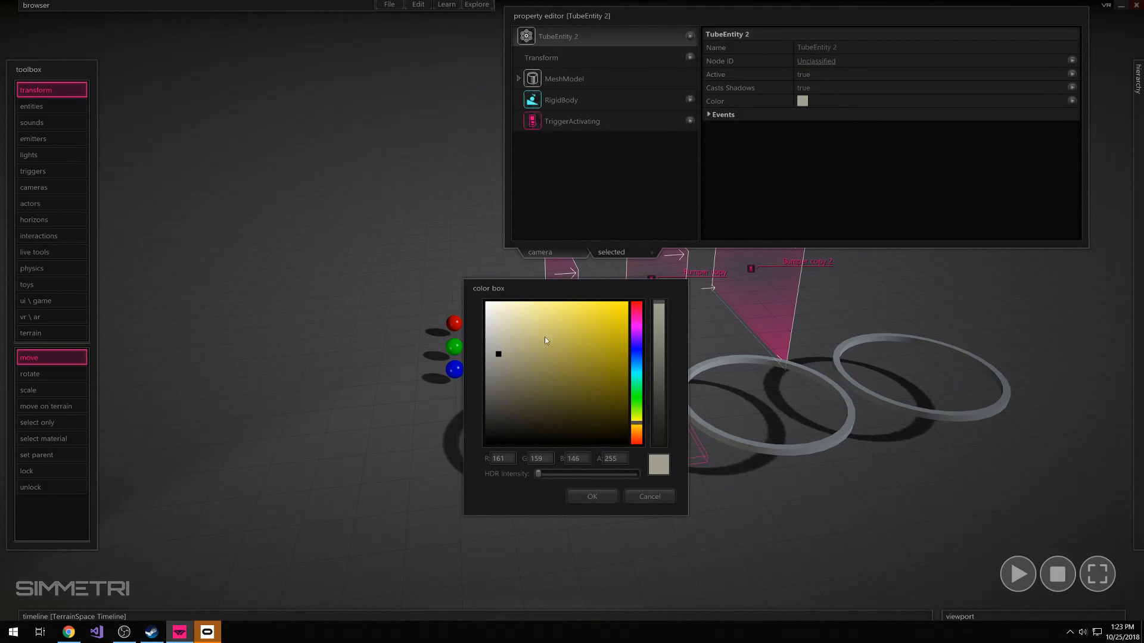
drag(544, 340, 625, 304)
click(635, 303)
click(592, 498)
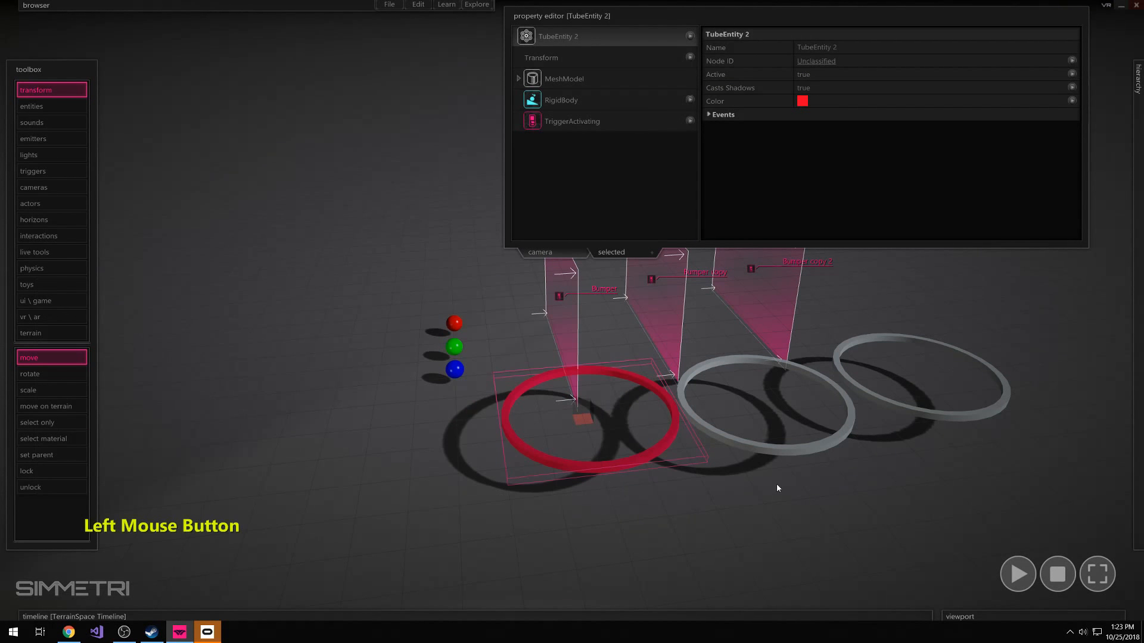
Change the color of the middle tube ring to bright green
click(782, 456)
click(802, 100)
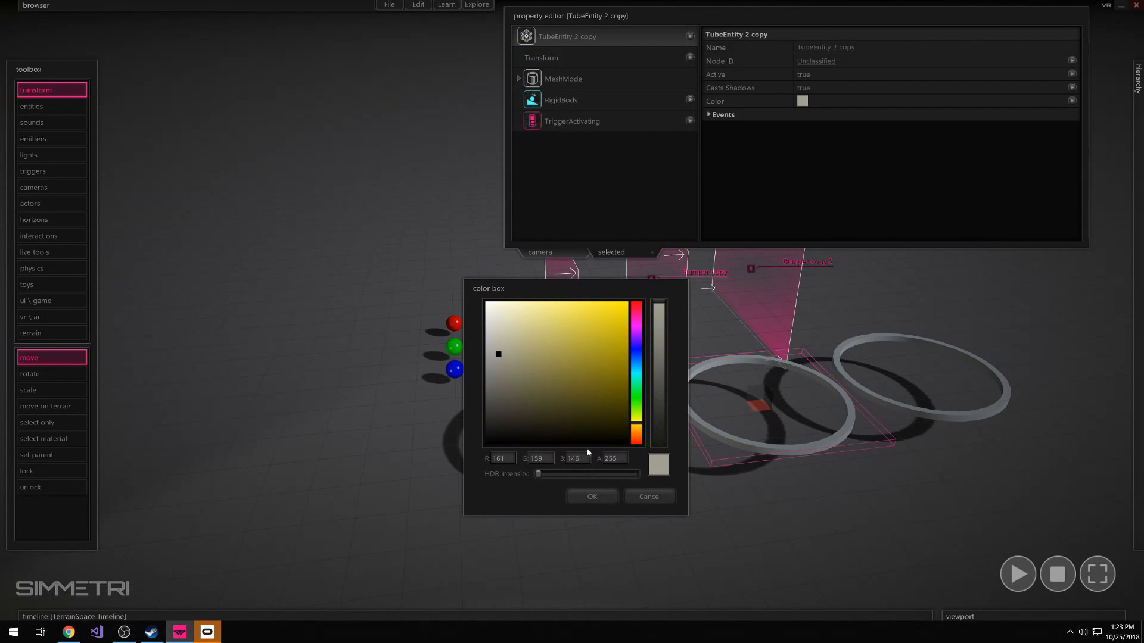
click(637, 353)
click(628, 315)
click(628, 352)
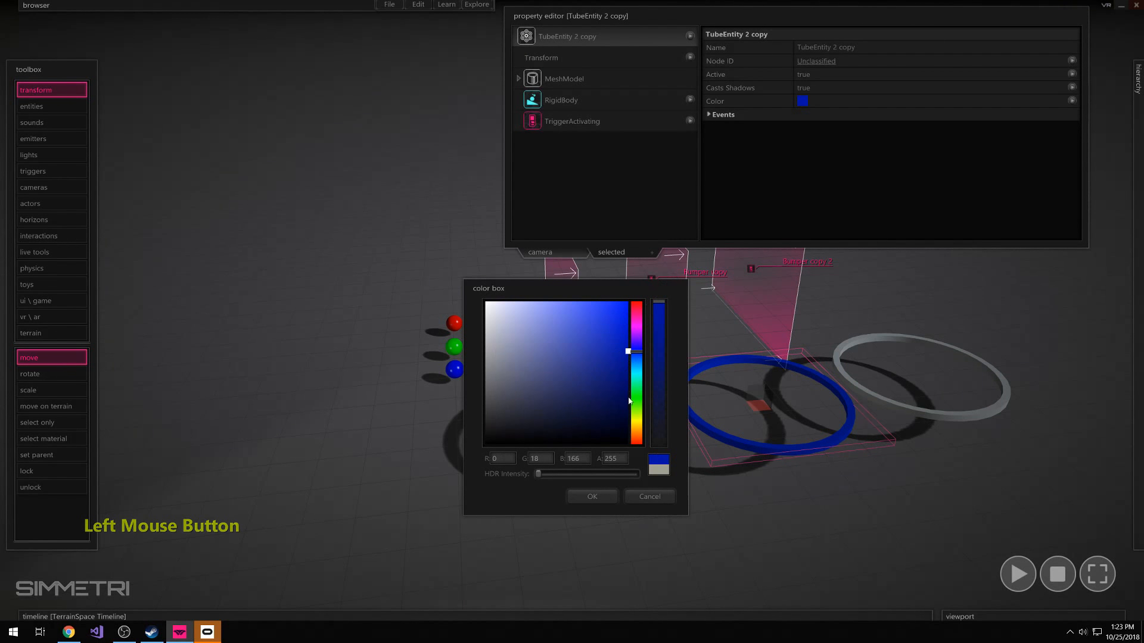
click(638, 395)
click(628, 302)
click(591, 496)
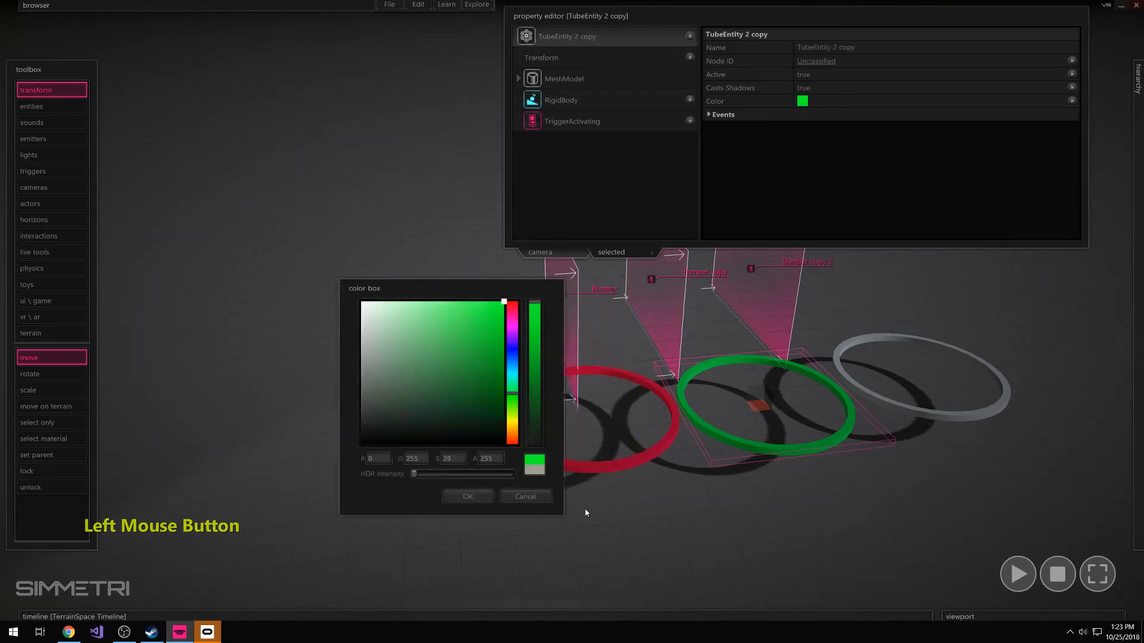
Change the color of the third tube ring to bright blue, then clear the selection
click(1041, 316)
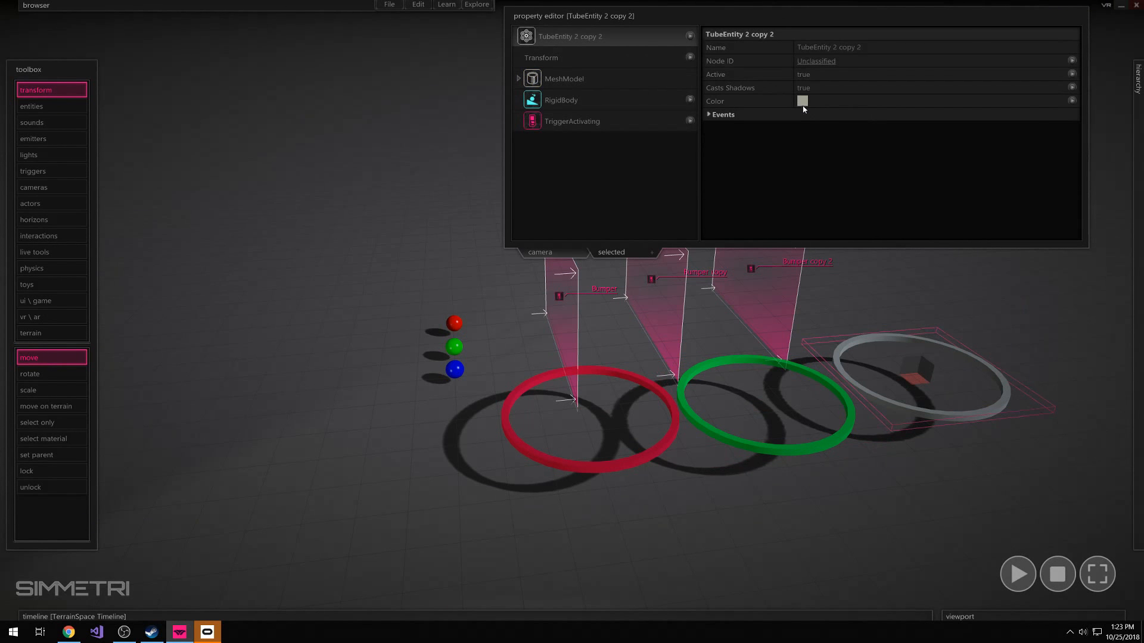
click(802, 101)
click(634, 352)
click(628, 302)
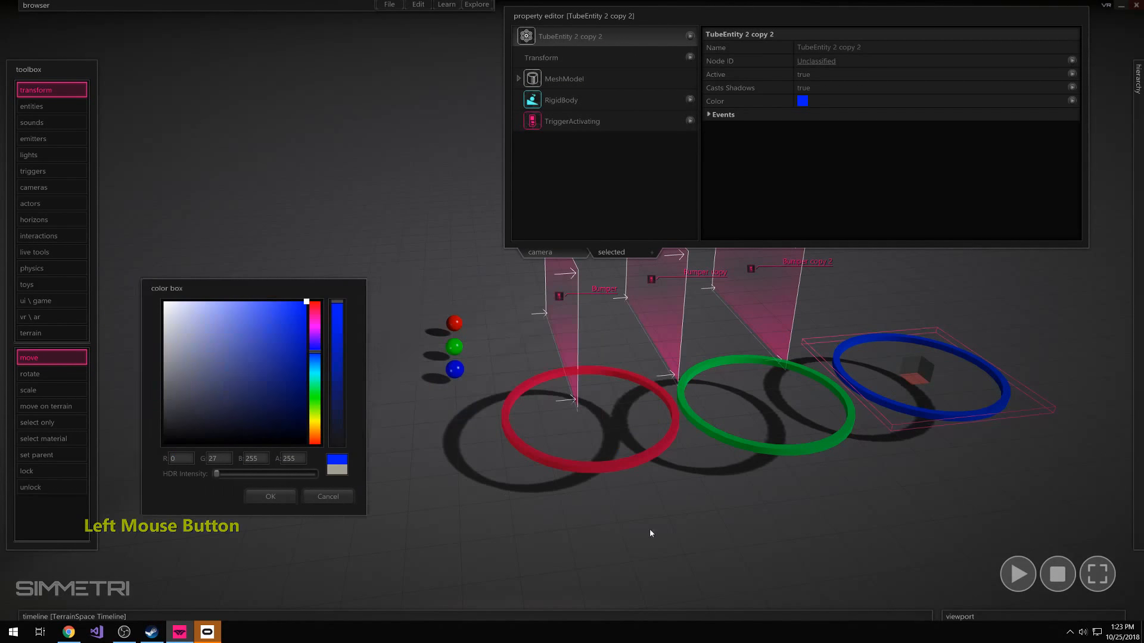
click(781, 528)
Run the simulation, tilt the green ring as a test, and stop the simulation
key(a)
key(s)
right_drag(781, 529, 782, 528)
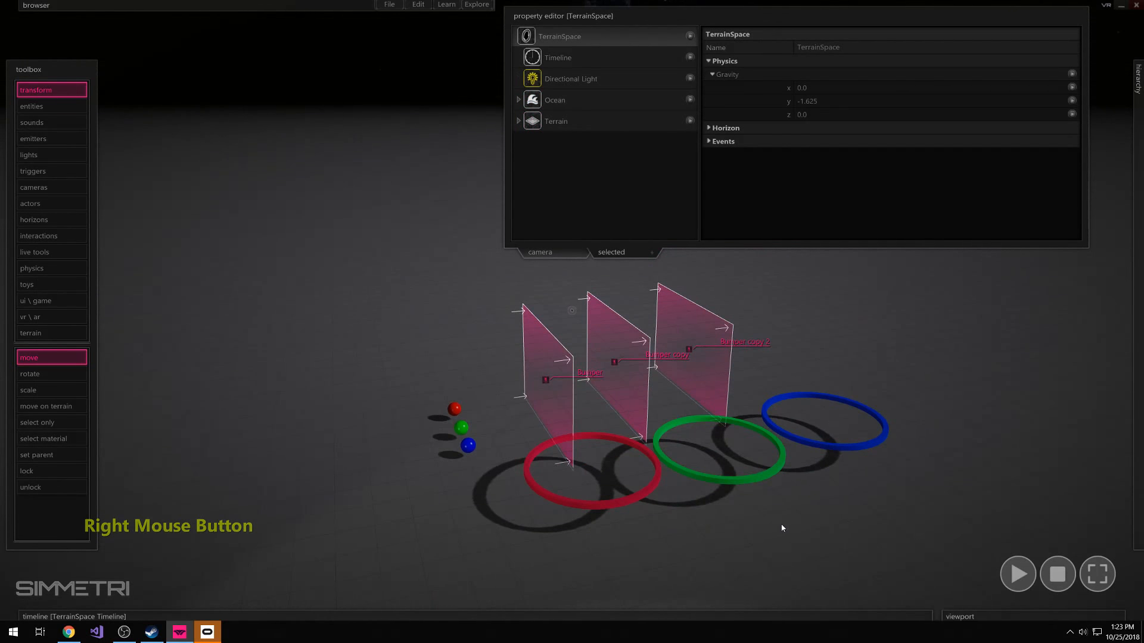
click(750, 481)
ctrl+drag(720, 457, 696, 439)
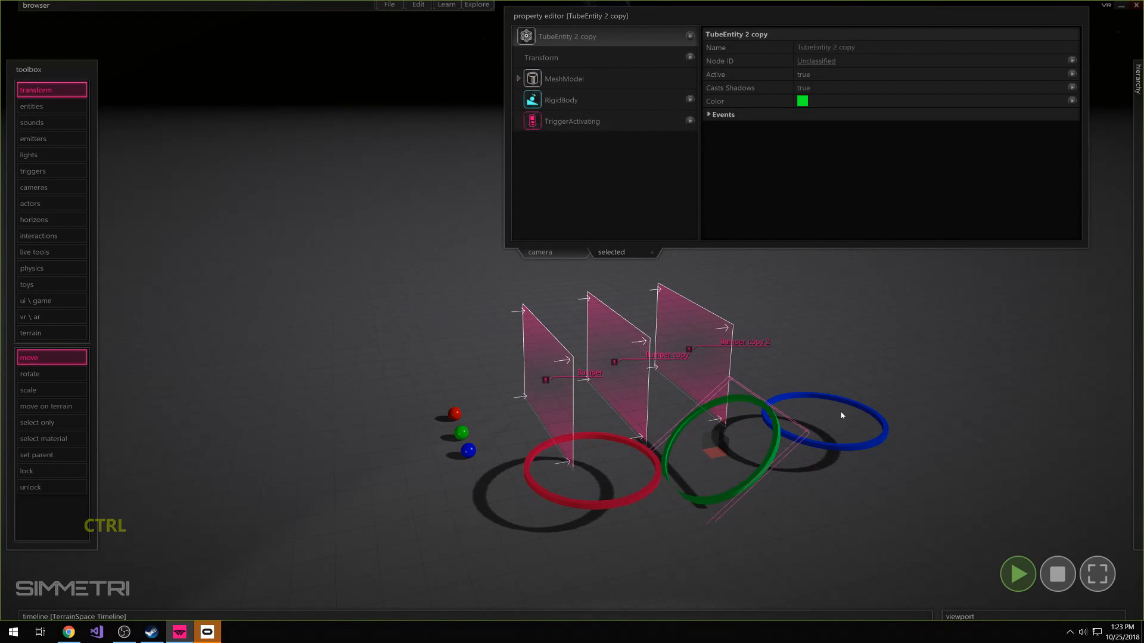
click(841, 447)
click(877, 500)
key(Escape)
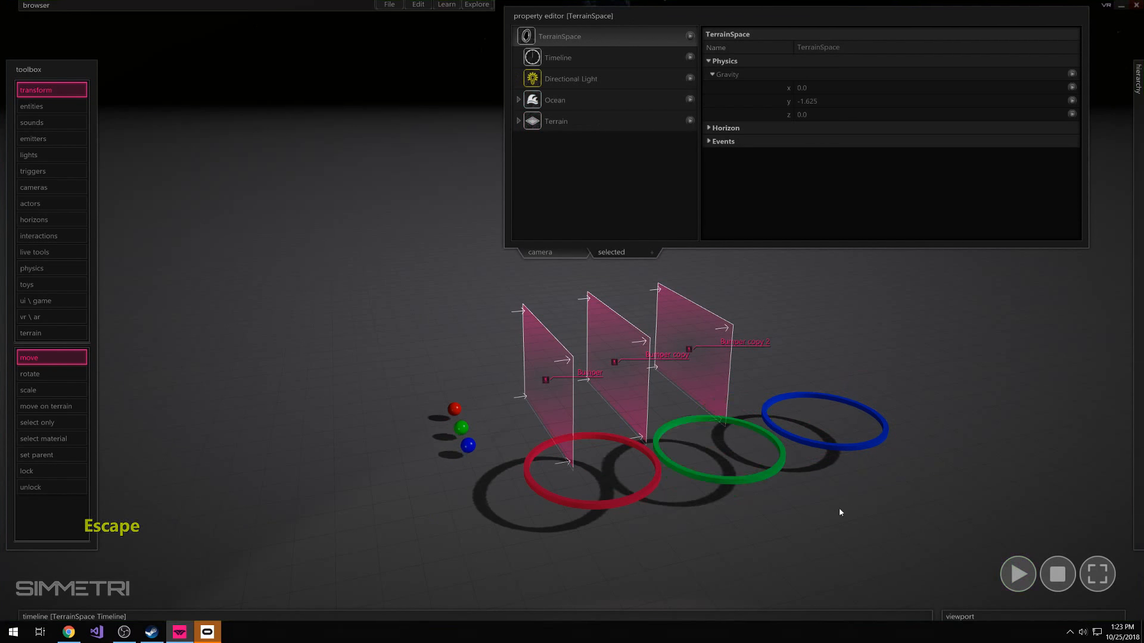
Move the first bumper plane down and over to the center of the red ring
right_drag(794, 514, 705, 401)
key(d)
key(w)
right_drag(987, 469, 988, 468)
key(a)
click(578, 368)
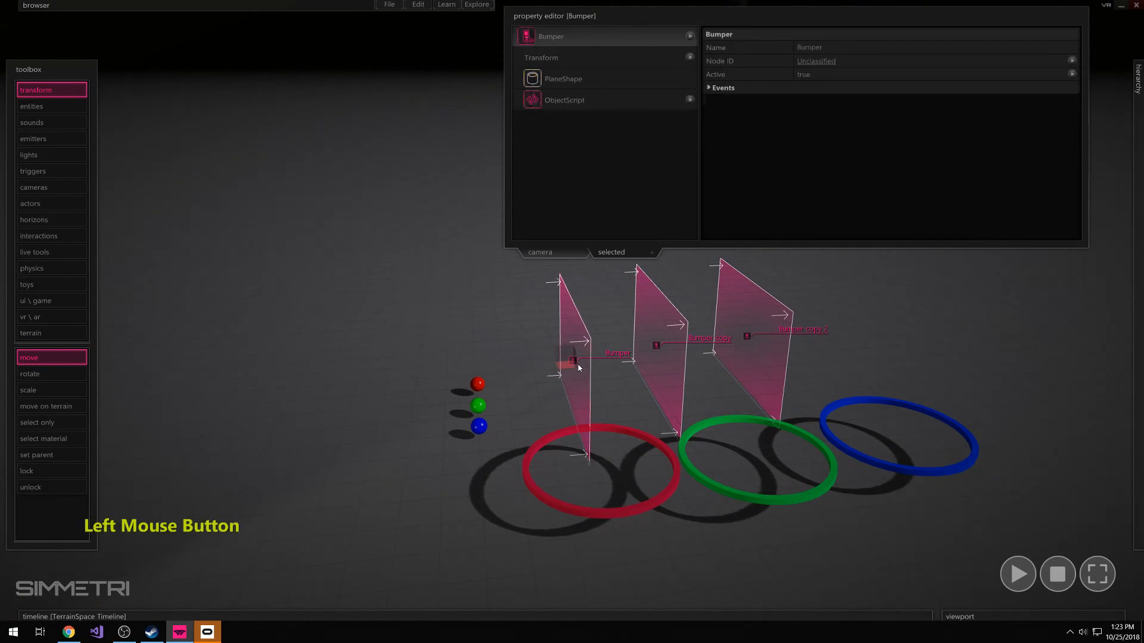
drag(578, 373, 573, 456)
ctrl+right_drag(574, 456, 705, 438)
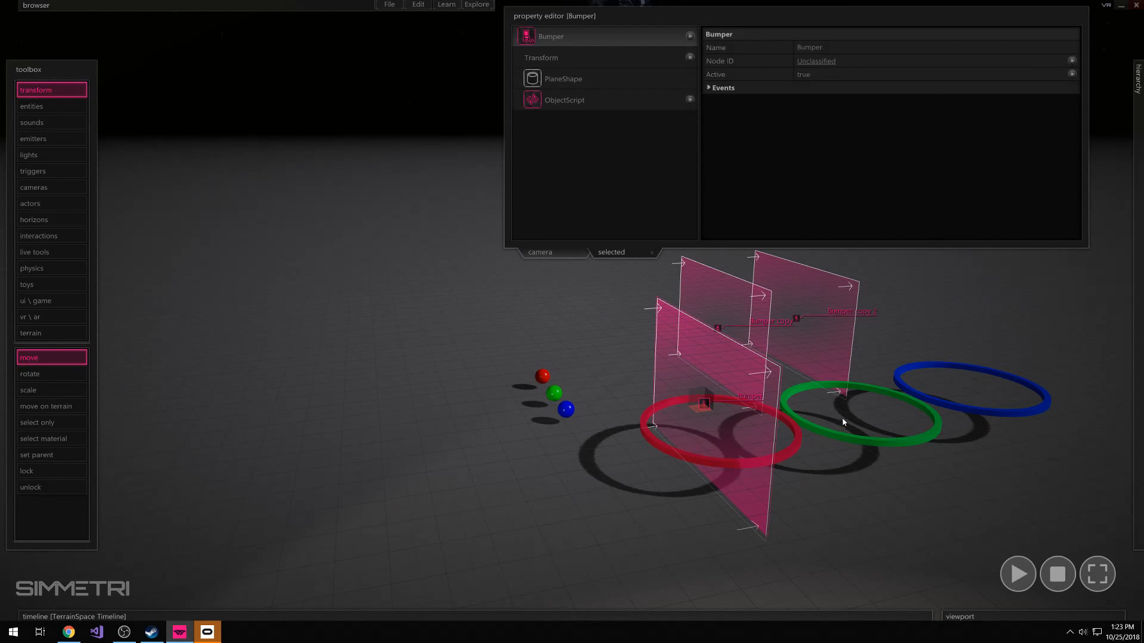
Rotate the first bumper plane so it lies flat across the opening of the red ring
ctrl+right_drag(862, 409, 609, 408)
ctrl+shift+drag(623, 398, 636, 425)
right_drag(637, 424, 571, 310)
key(e)
key(a)
key(w)
key(s)
Shrink the flat bumper's PlaneShape dimensions to about 2.35 by 2.46 and center it inside the red ring
click(642, 484)
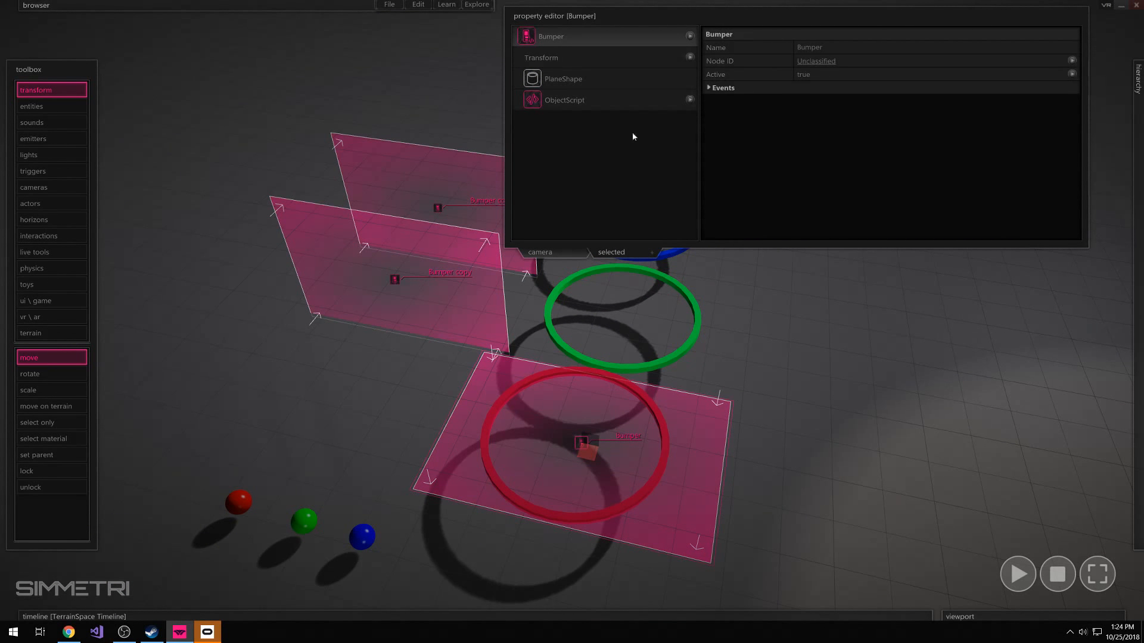
click(706, 443)
click(571, 79)
click(749, 47)
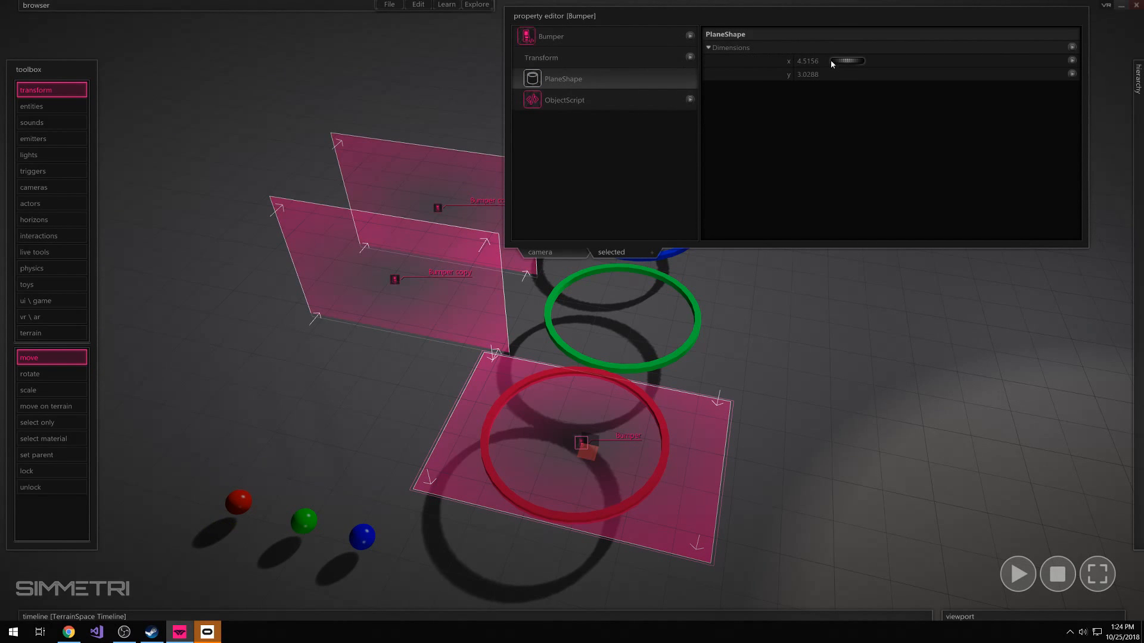
drag(853, 63, 832, 81)
drag(582, 455, 582, 453)
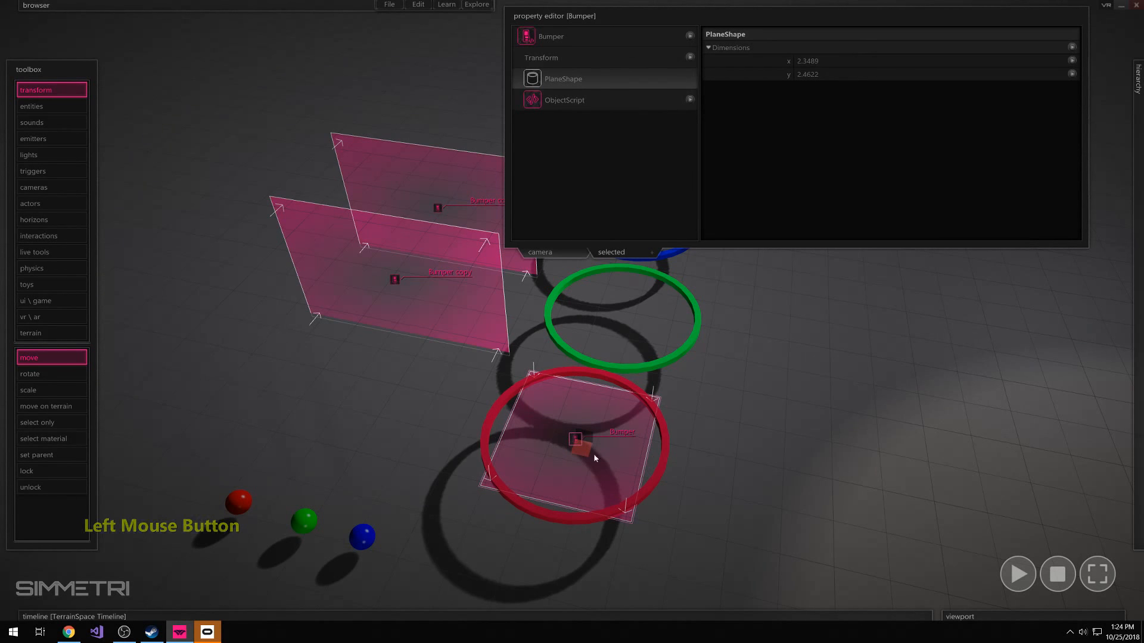
right_drag(594, 453, 553, 456)
ctrl+right_drag(571, 310, 519, 287)
ctrl+right_drag(709, 450, 714, 462)
click(786, 9)
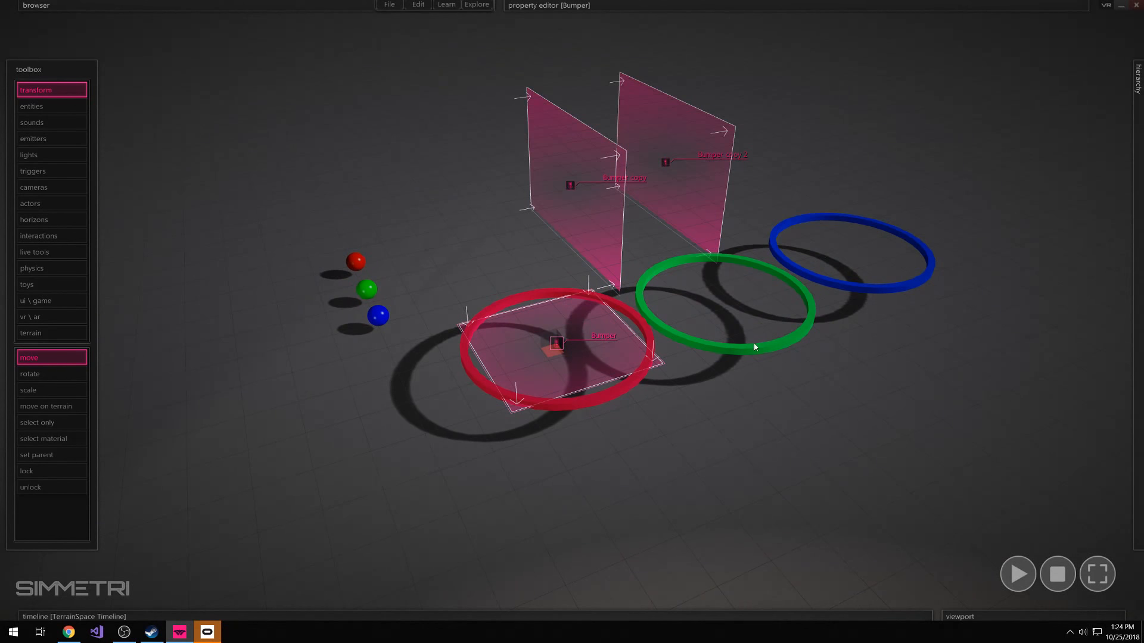
Find the red tube entity in the scene hierarchy and rename it Red Ring
click(1139, 328)
scroll(1006, 442, down, 3)
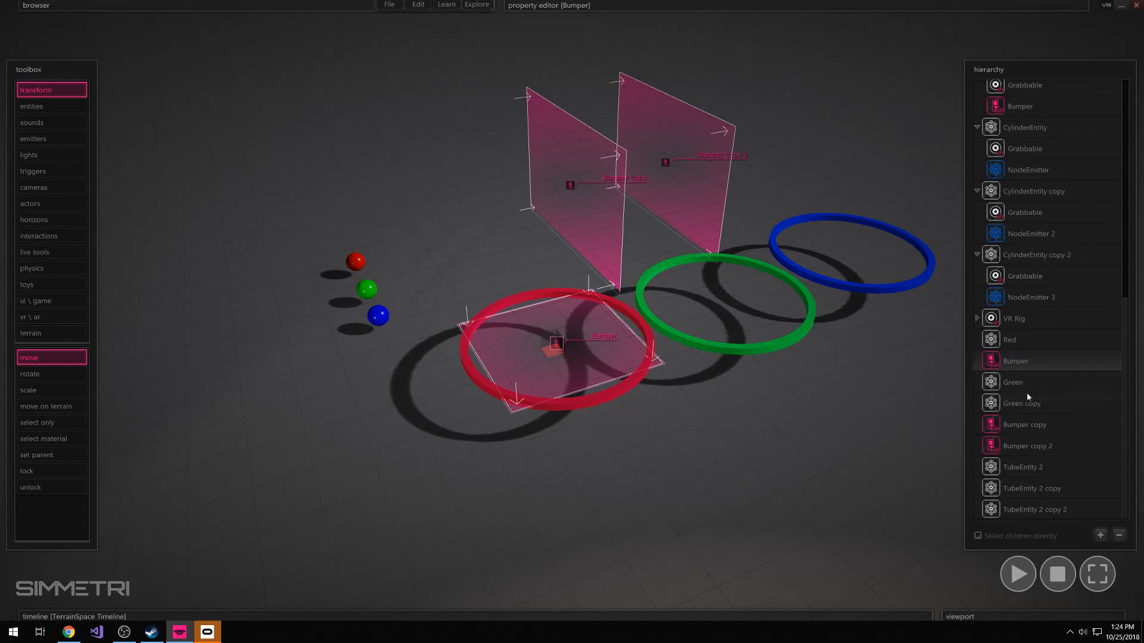
click(639, 388)
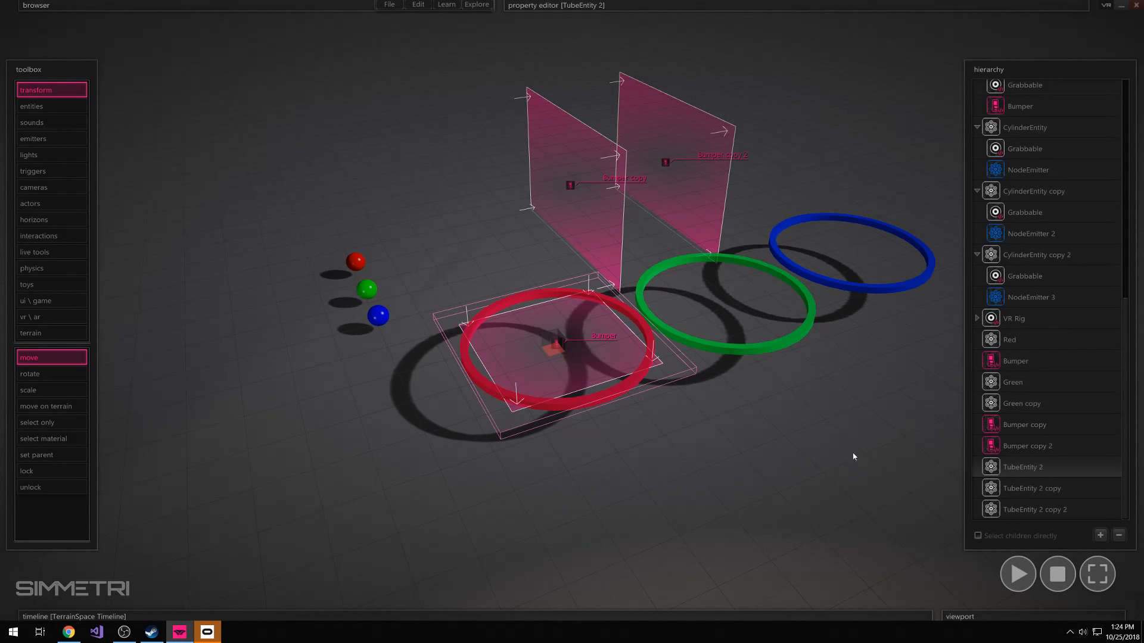
click(1036, 467)
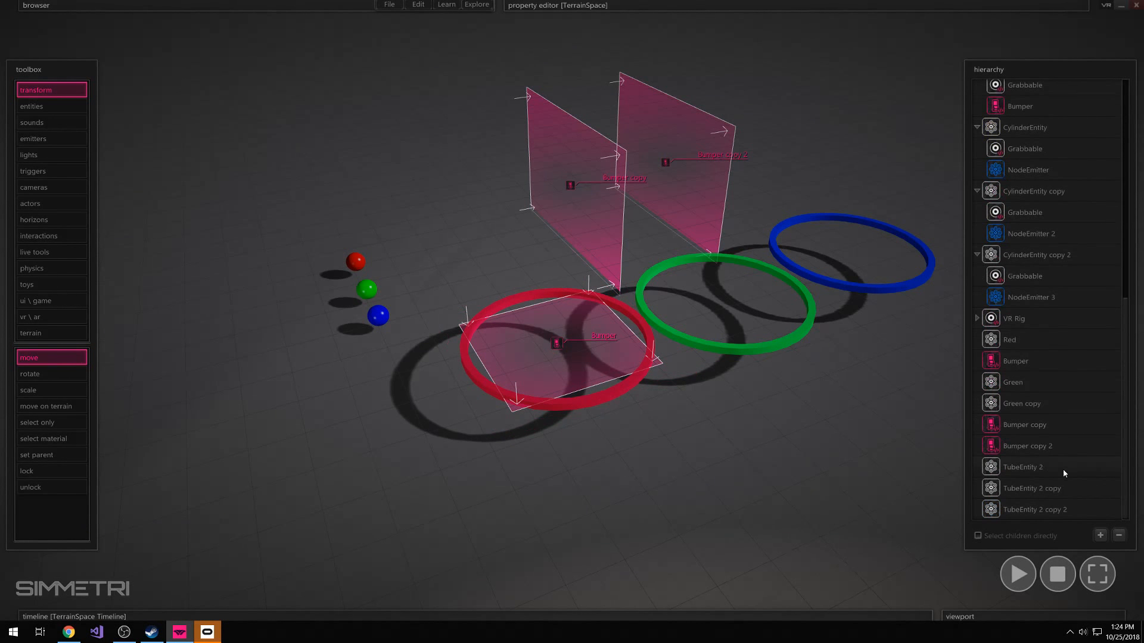
click(1031, 474)
mouse_move(750, 5)
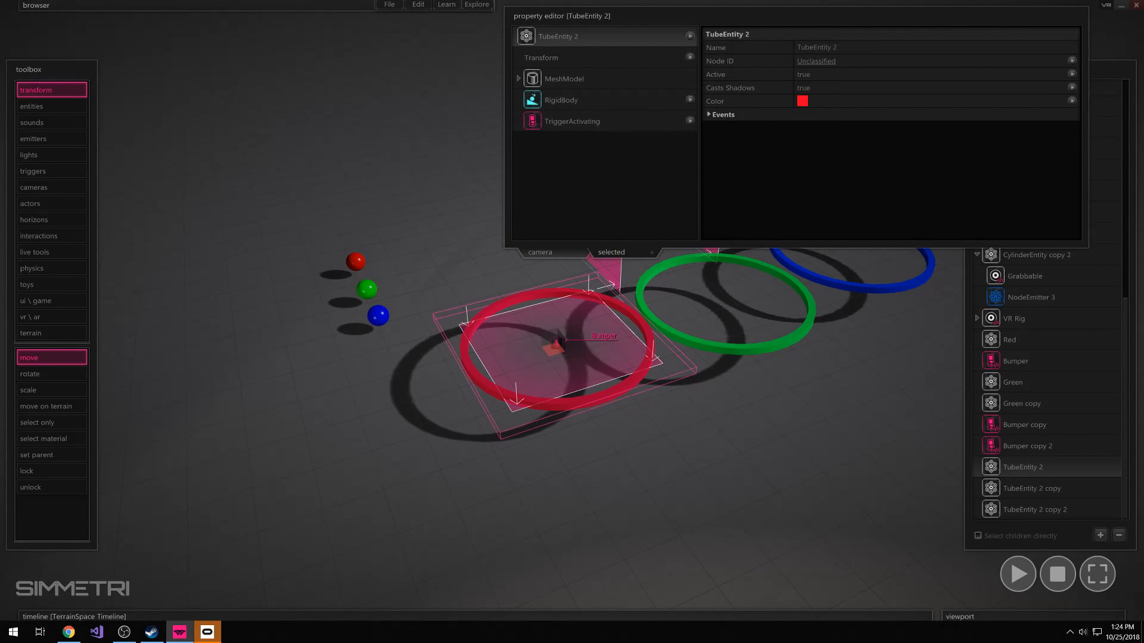
click(731, 47)
text(rED)
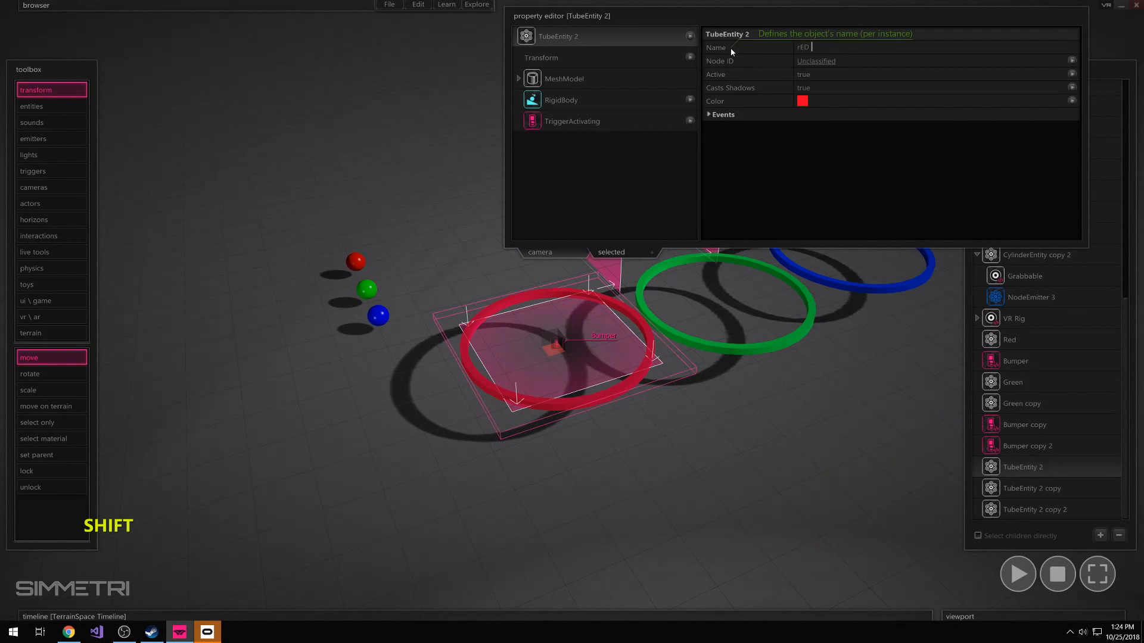
key(BackSpace)
key(BackSpace)
key(BackSpace)
key(BackSpace)
text(rE)
key(BackSpace)
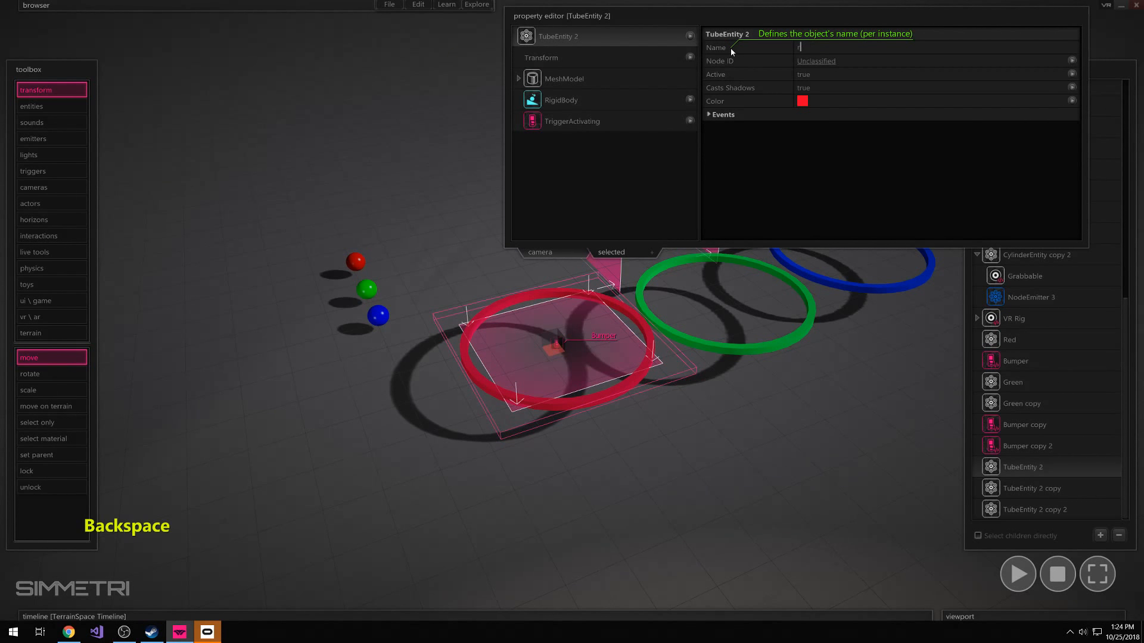
key(BackSpace)
text(Red Ring)
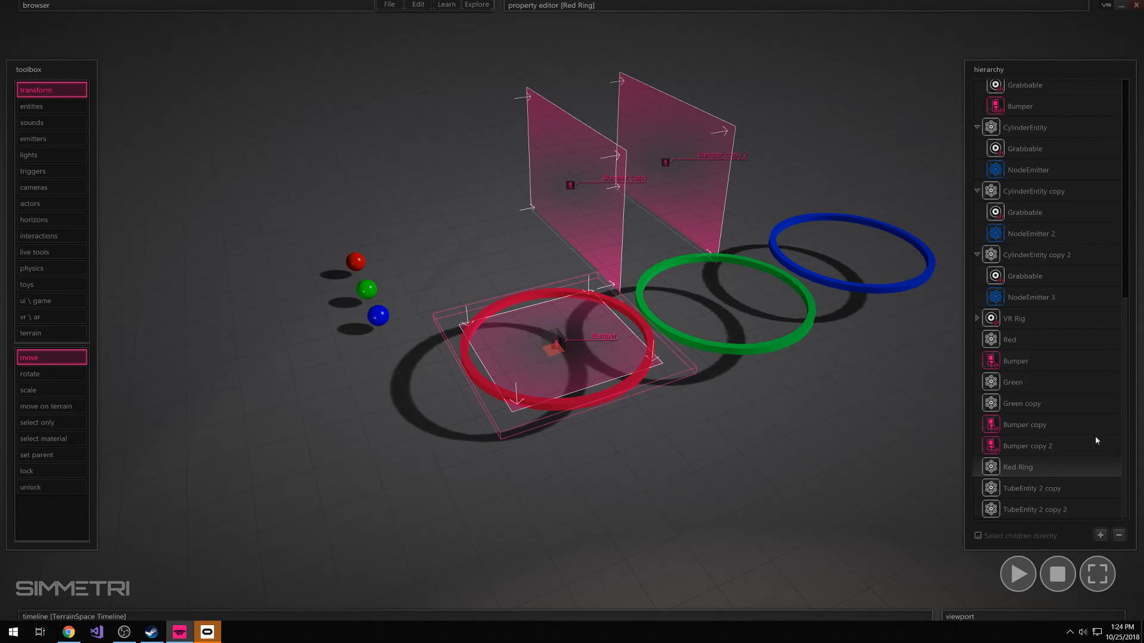
Rename the green tube entity as Green Ring
click(1032, 488)
mouse_move(828, 56)
click(771, 41)
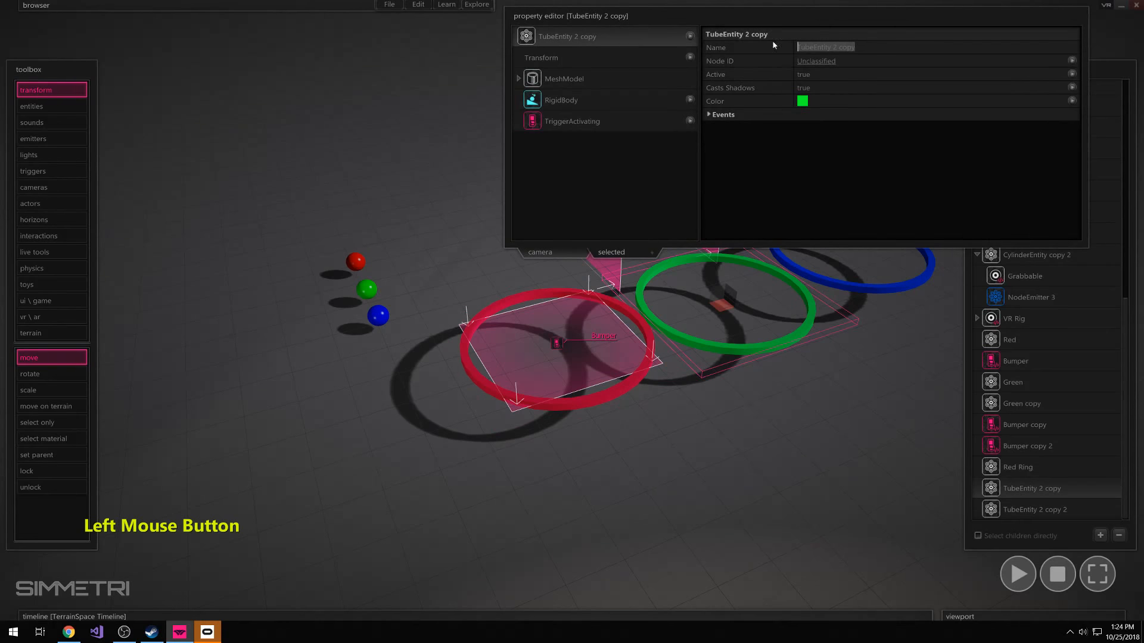
text(Green Ring)
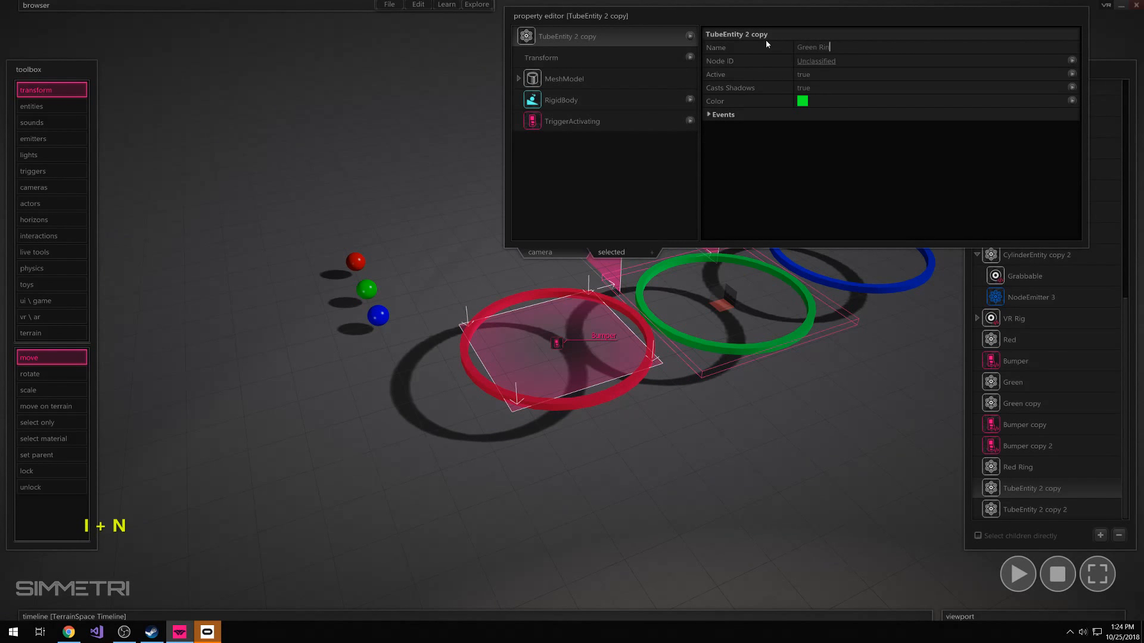
Rename the blue tube entity as Blue Ring
click(1032, 509)
mouse_move(883, 68)
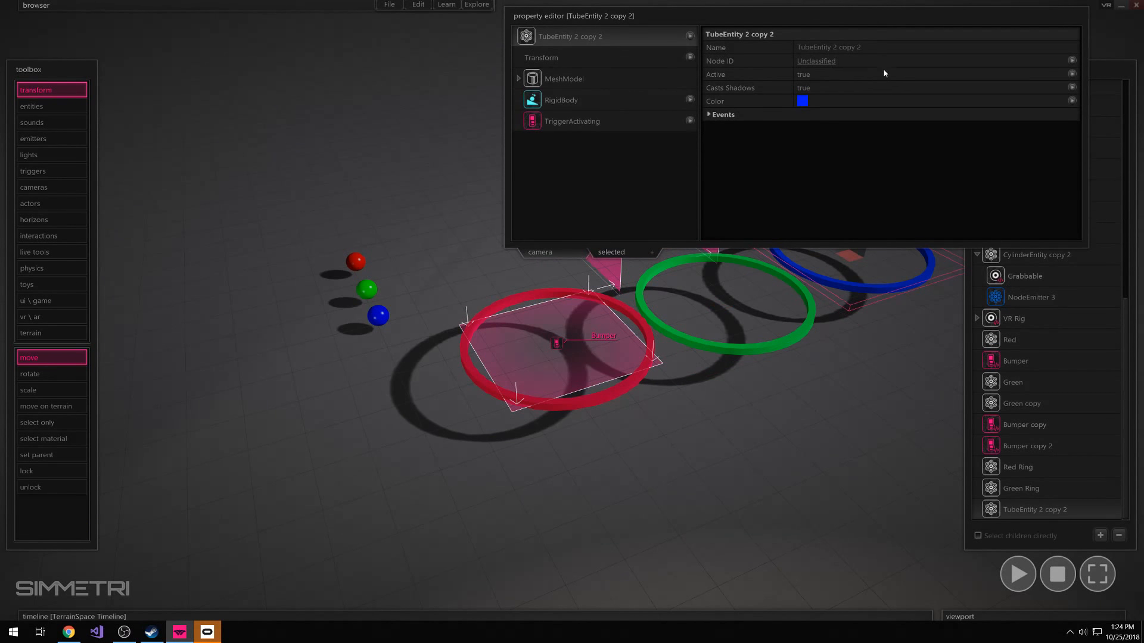
click(868, 46)
text(Blue Ring)
key(Return)
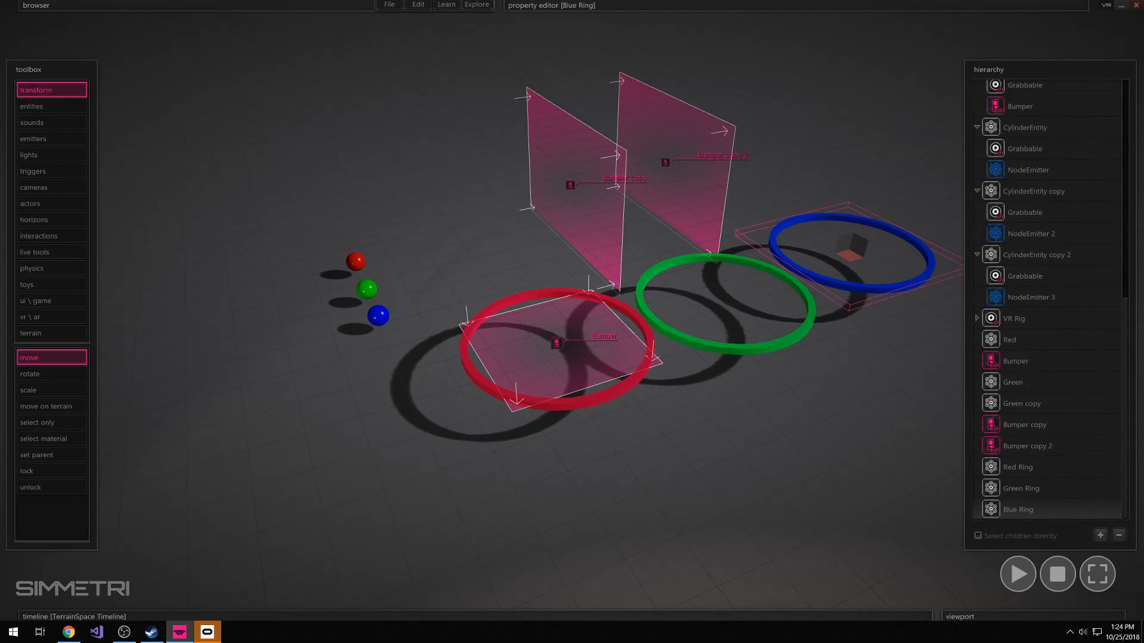
Make the flat bumper inside the red ring a child of Red Ring in the hierarchy
click(1006, 473)
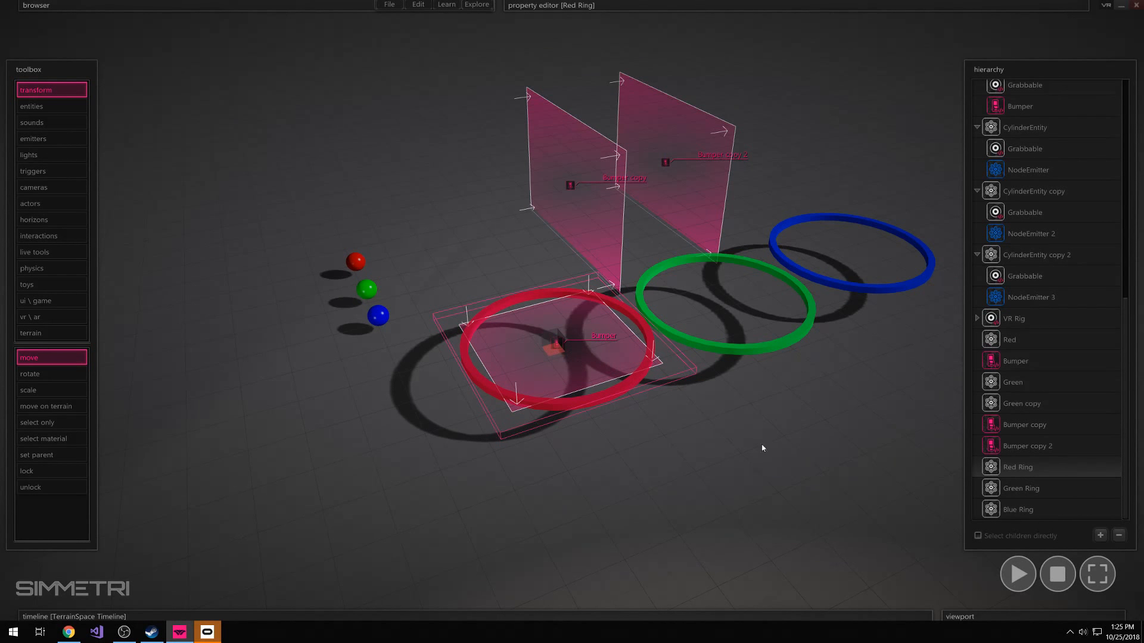
click(609, 391)
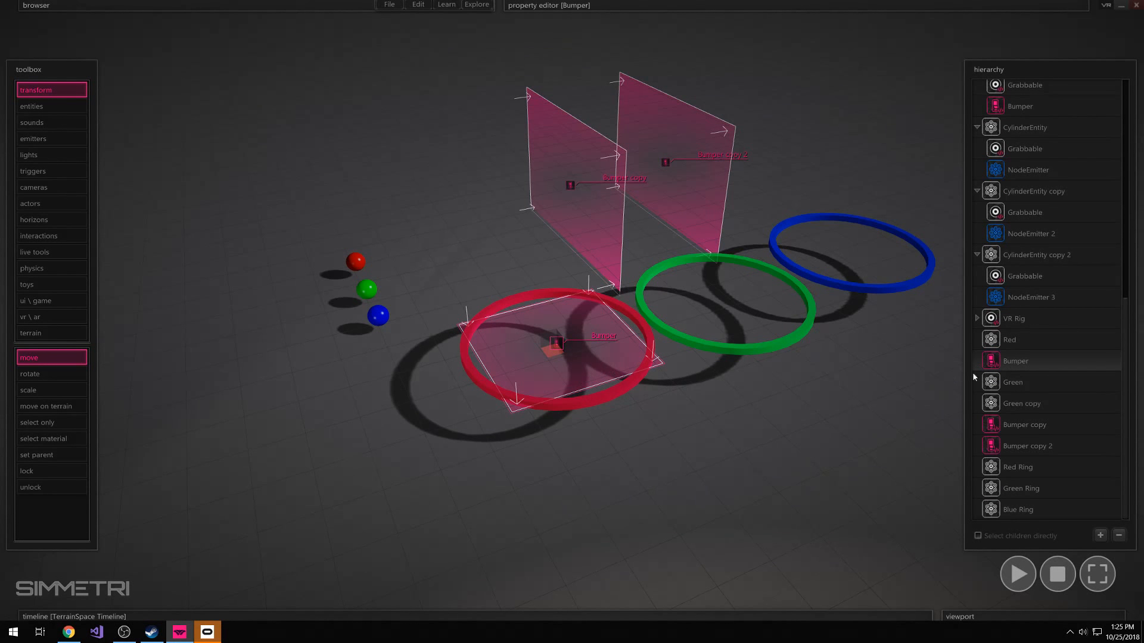
drag(980, 365, 1048, 470)
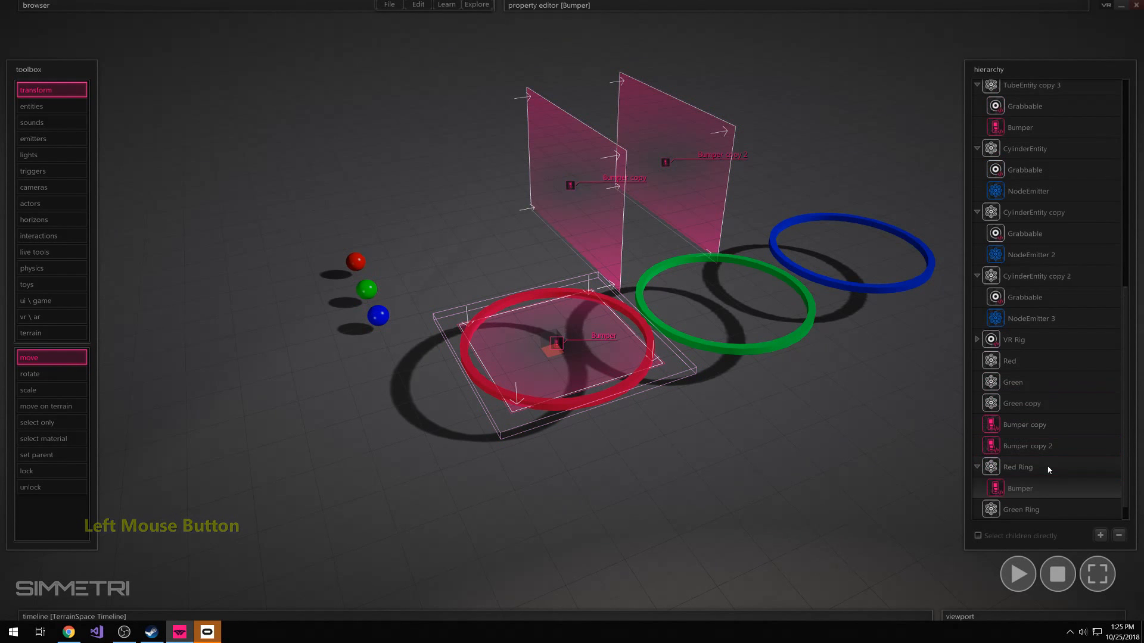
Rename the bumper under Red Ring as Red Bumper
click(1026, 492)
mouse_move(626, 4)
click(551, 36)
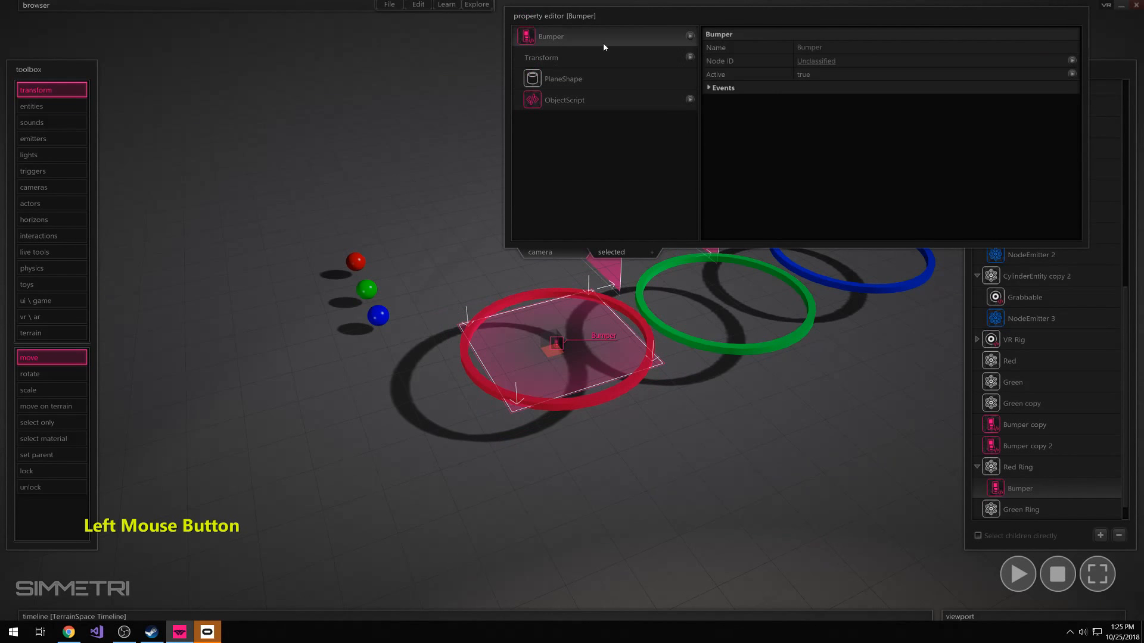
text(d)
key(Return)
Rename the Bumper copy node as Green Bumper
click(1024, 425)
mouse_move(667, 3)
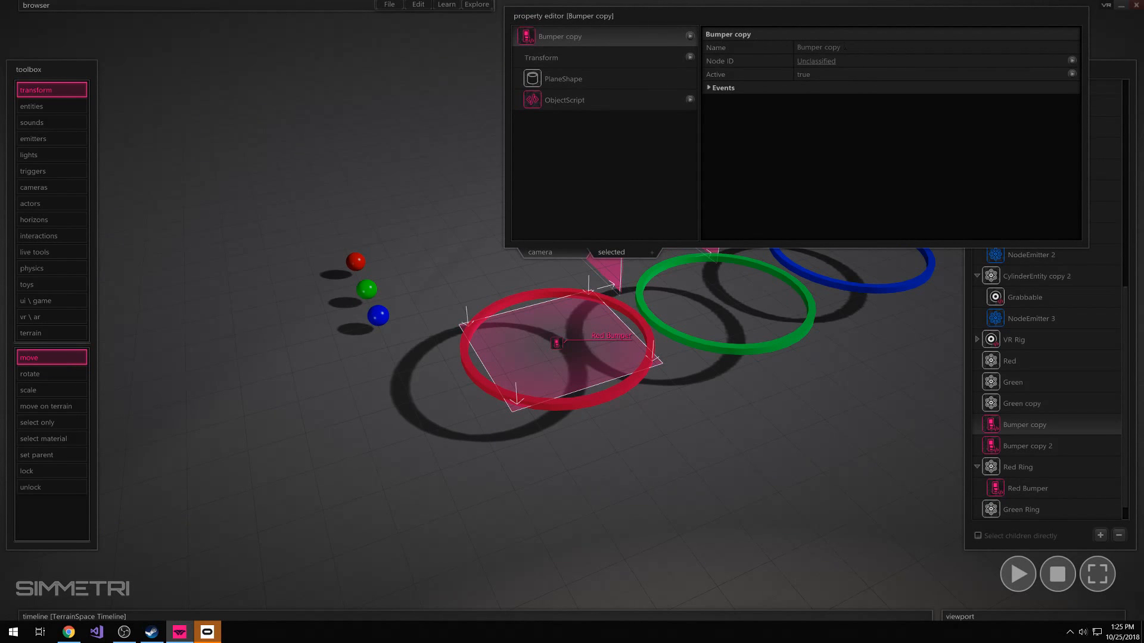
drag(844, 48, 707, 61)
text(Green)
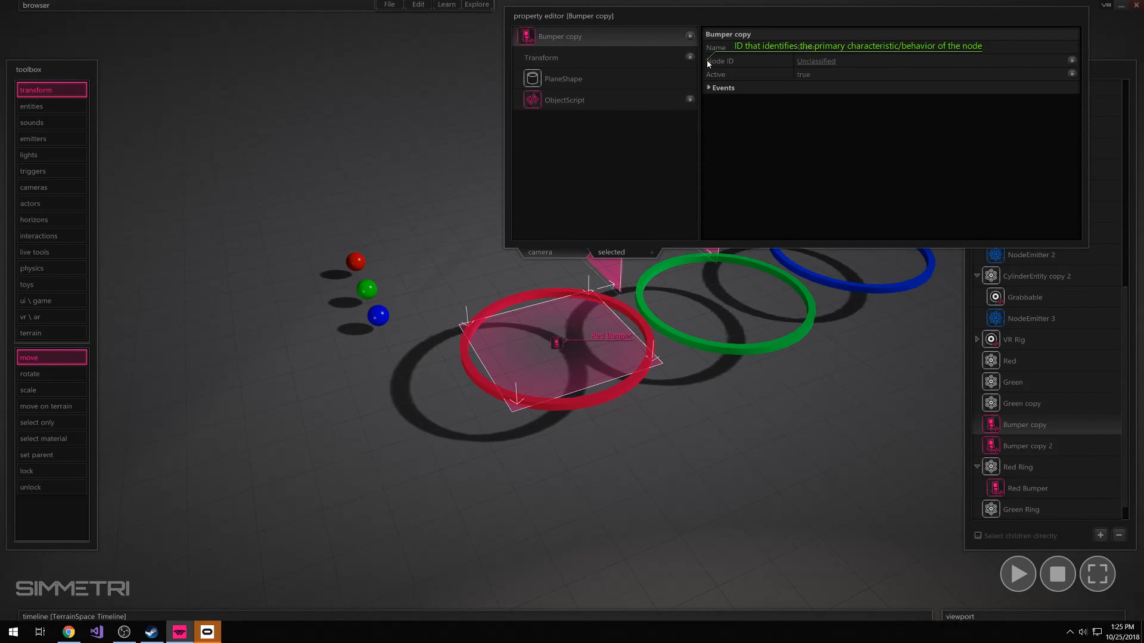
text( Bumper)
key(Return)
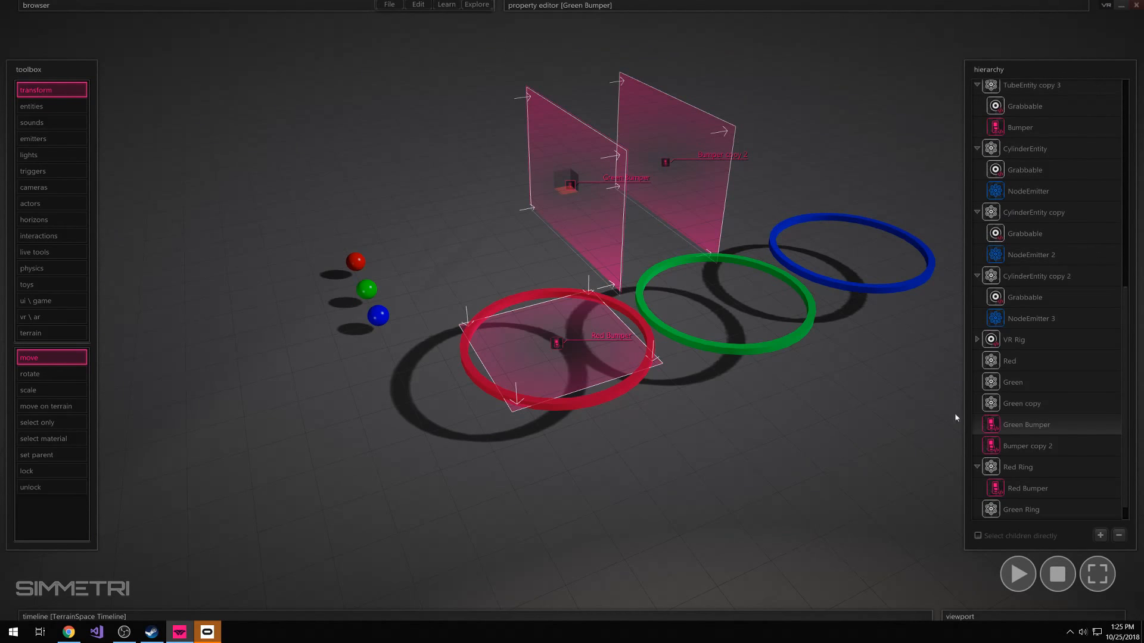
Rename the Bumper copy 2 node as Blue Bumper
click(1025, 446)
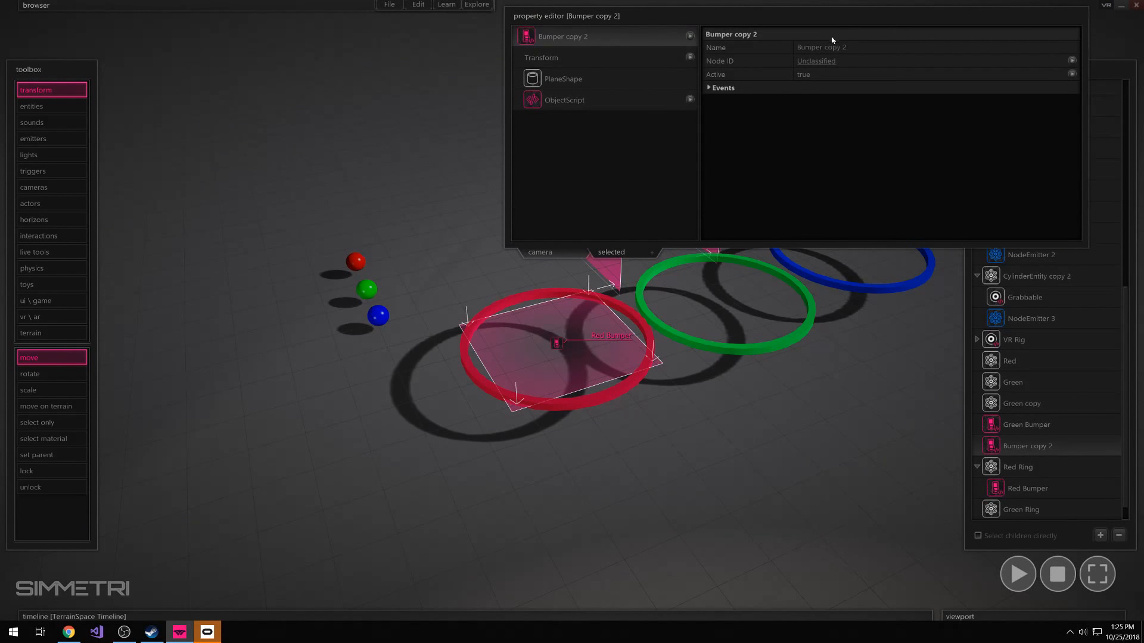
drag(845, 47, 723, 58)
text(Blue Bumper)
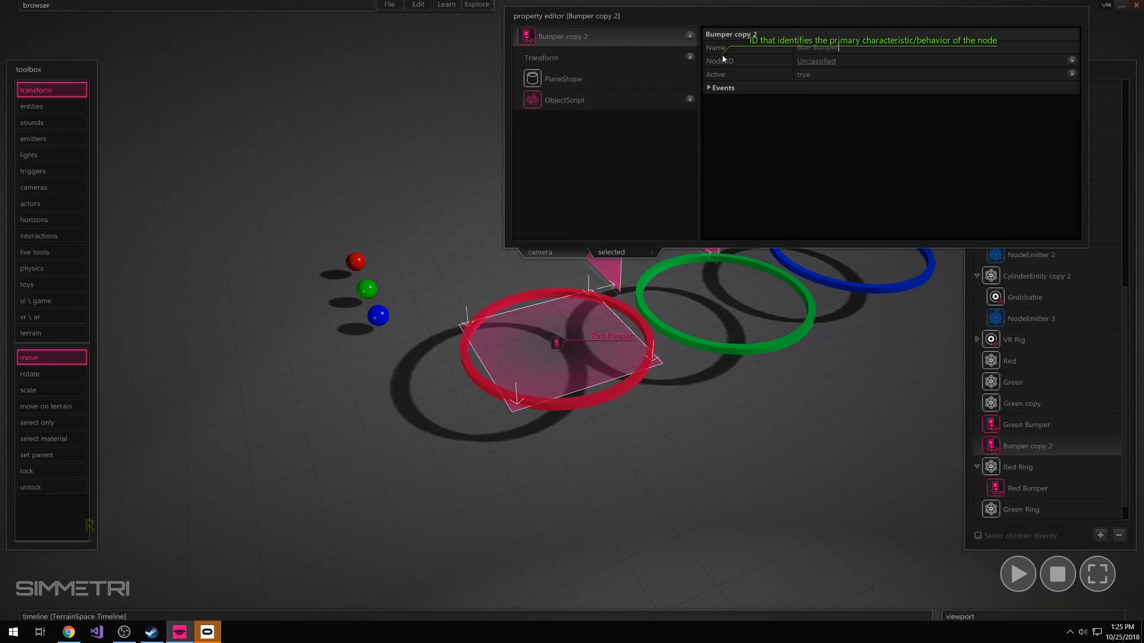
key(Return)
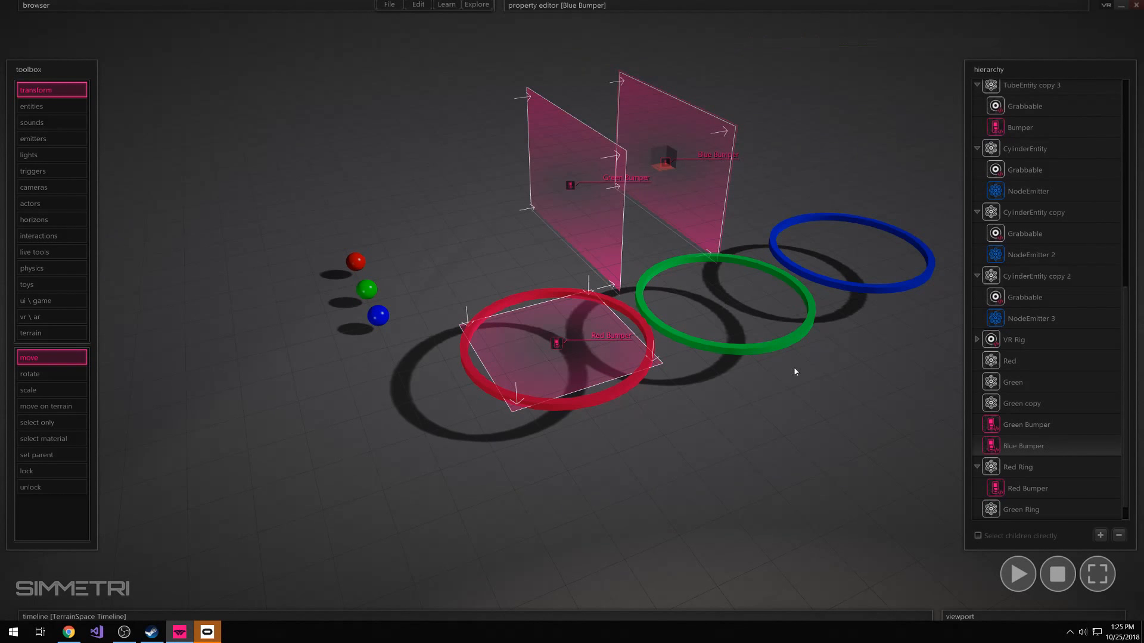
Make Blue Bumper a child of Blue Ring and Green Bumper a child of Green Ring in the hierarchy
scroll(1032, 450, down, 1)
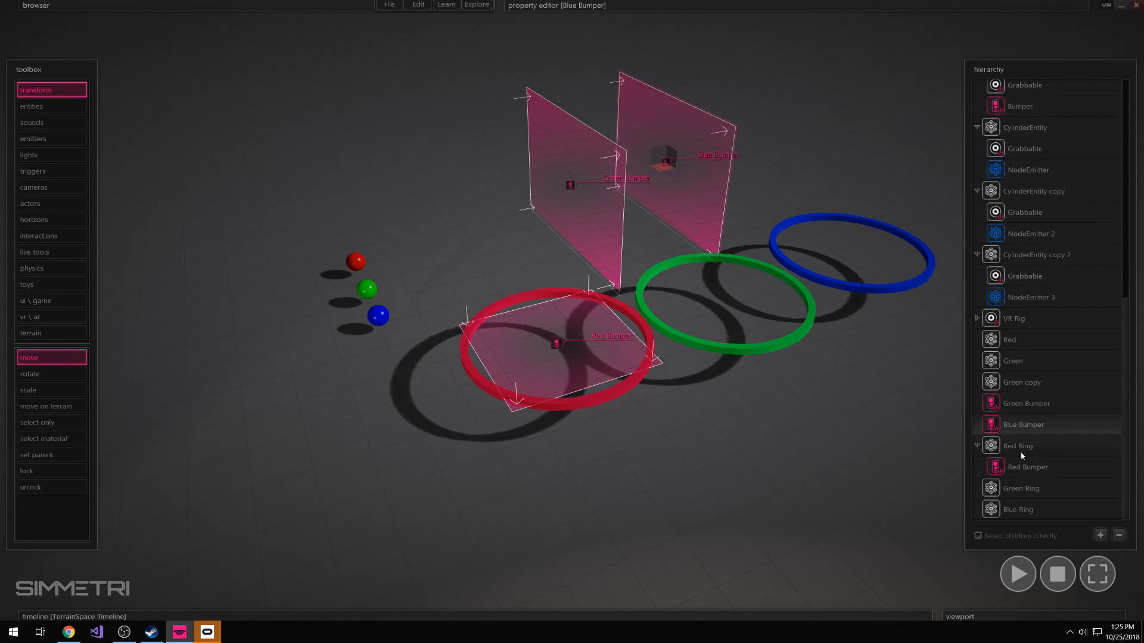
drag(1020, 427, 1027, 506)
click(1027, 427)
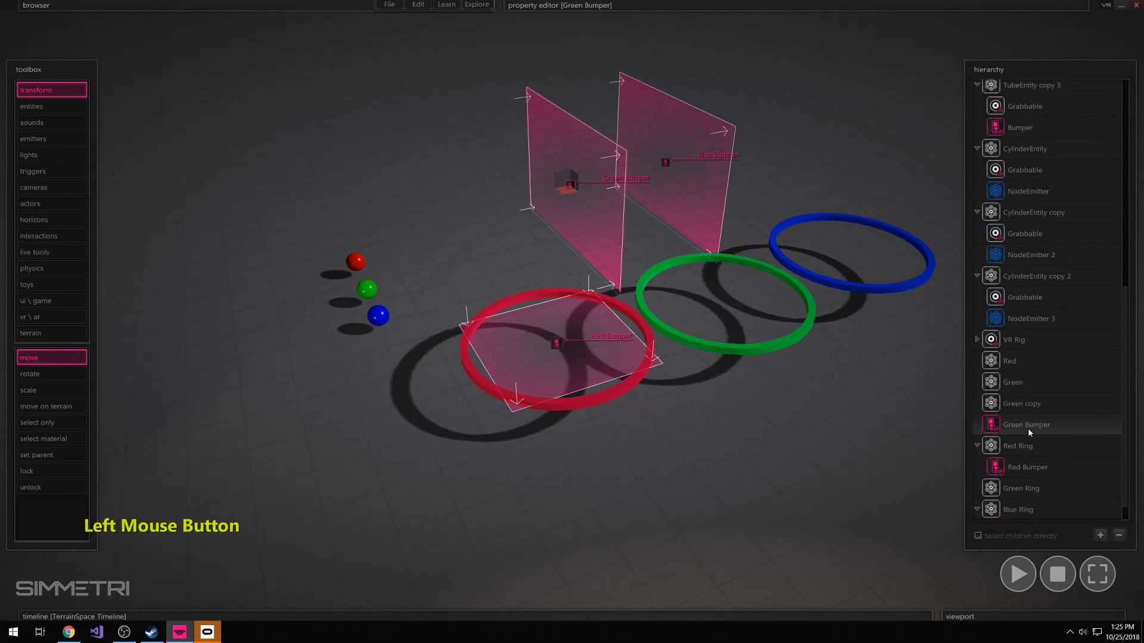
drag(1030, 427, 1036, 491)
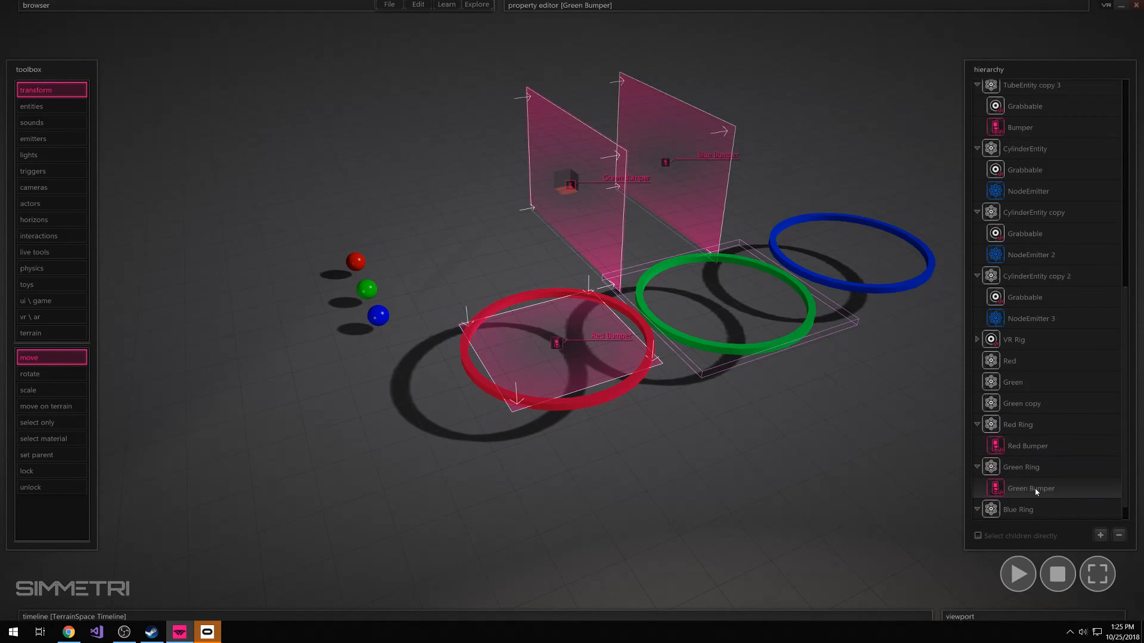
scroll(1042, 500, down, 1)
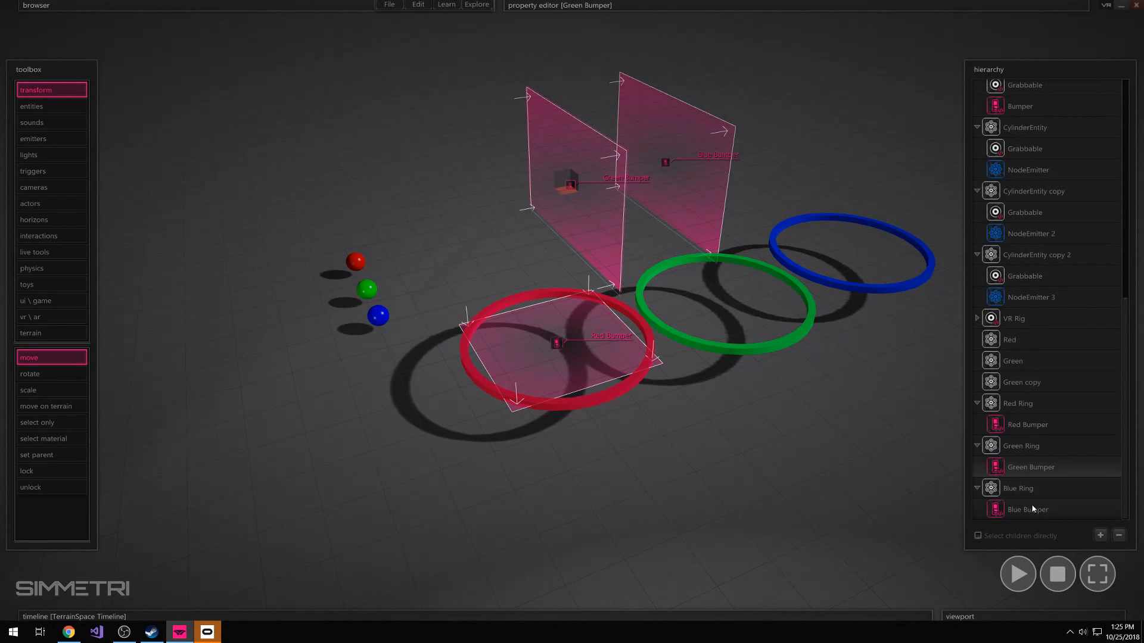
Reset Green Bumper's X, Y and Z position and its X rotation to 0 so it lies flat at Green Ring's centre
click(1034, 470)
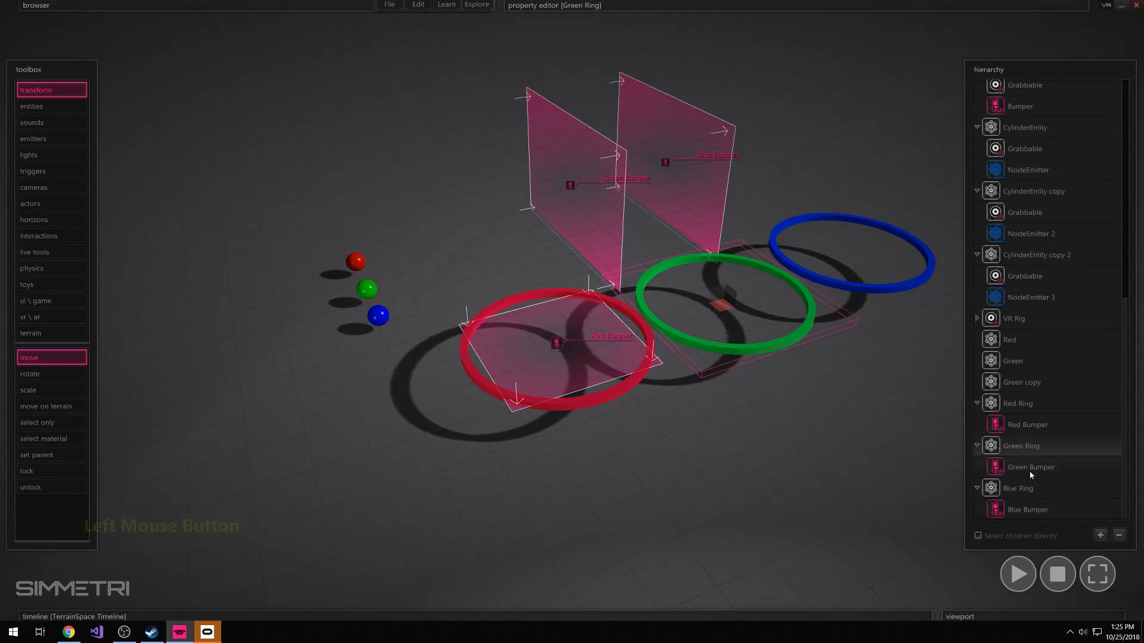
mouse_move(712, 5)
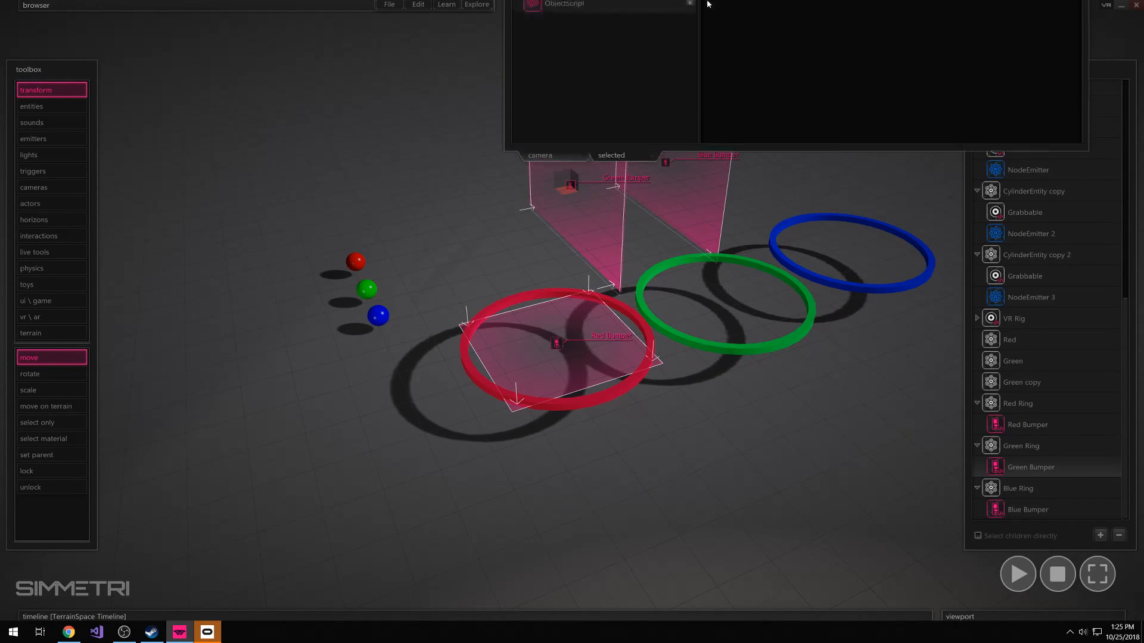
right_drag(715, 437, 600, 120)
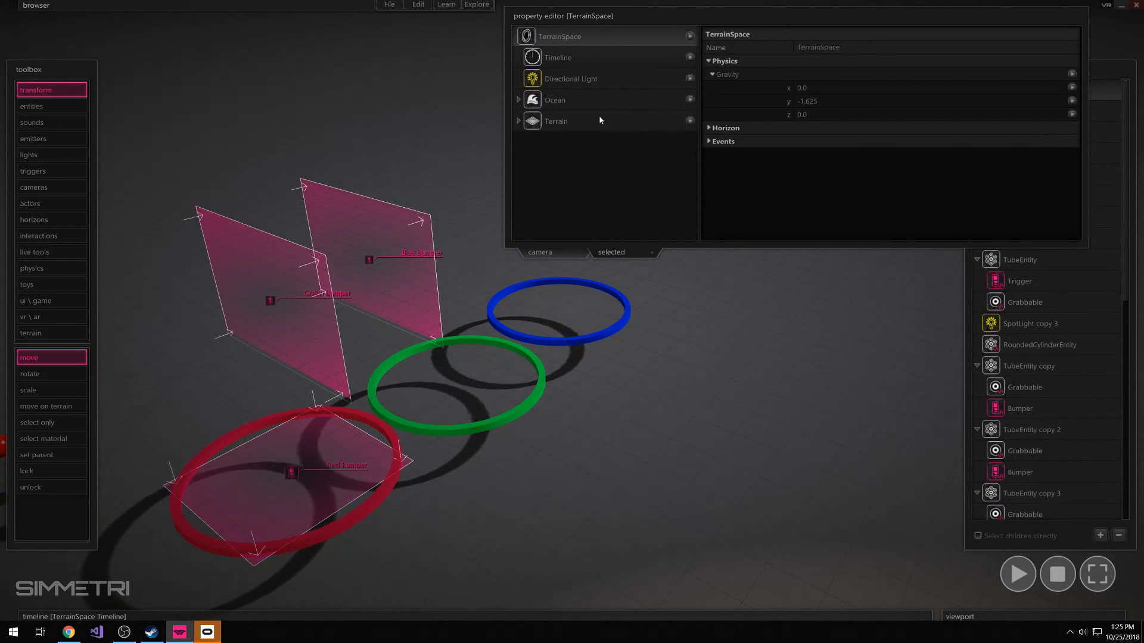
scroll(1048, 477, down, 5)
click(1036, 469)
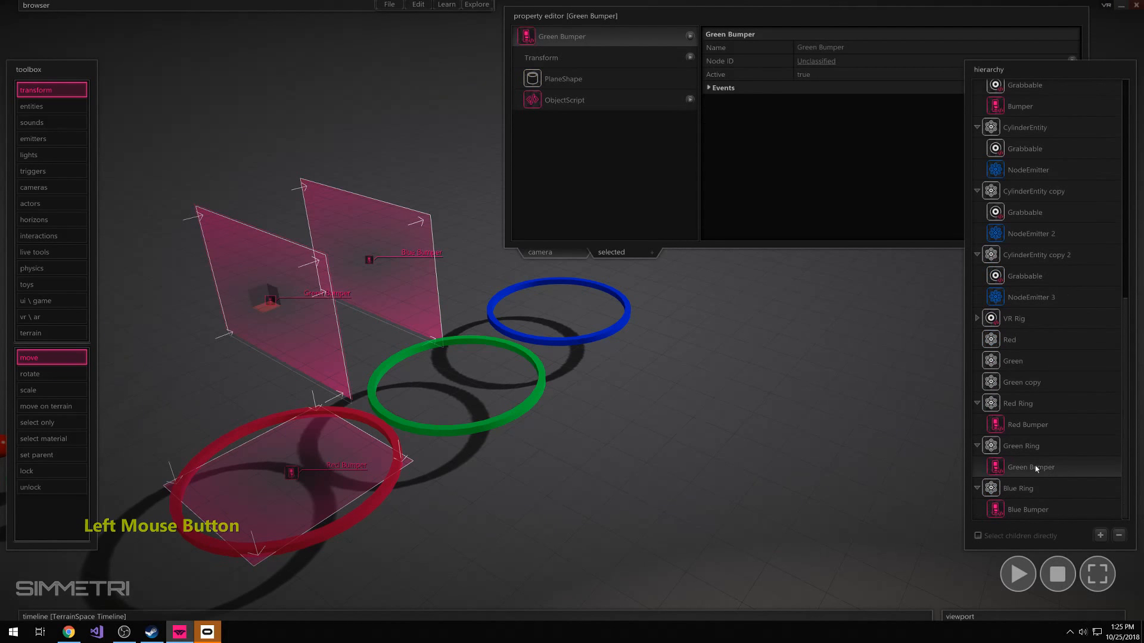
click(565, 58)
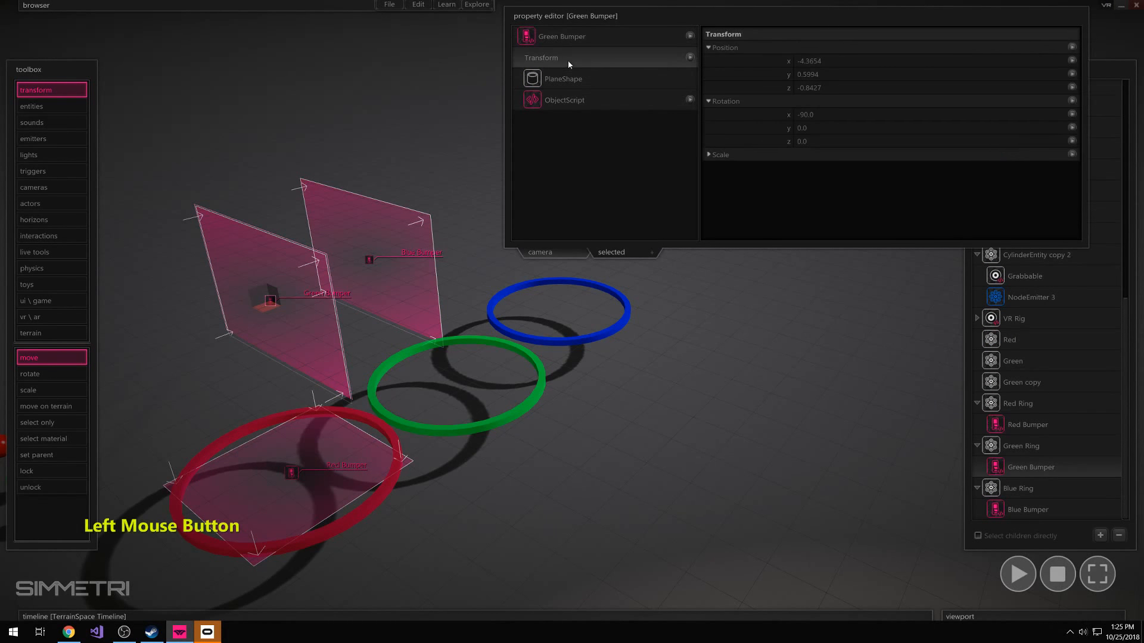
click(848, 61)
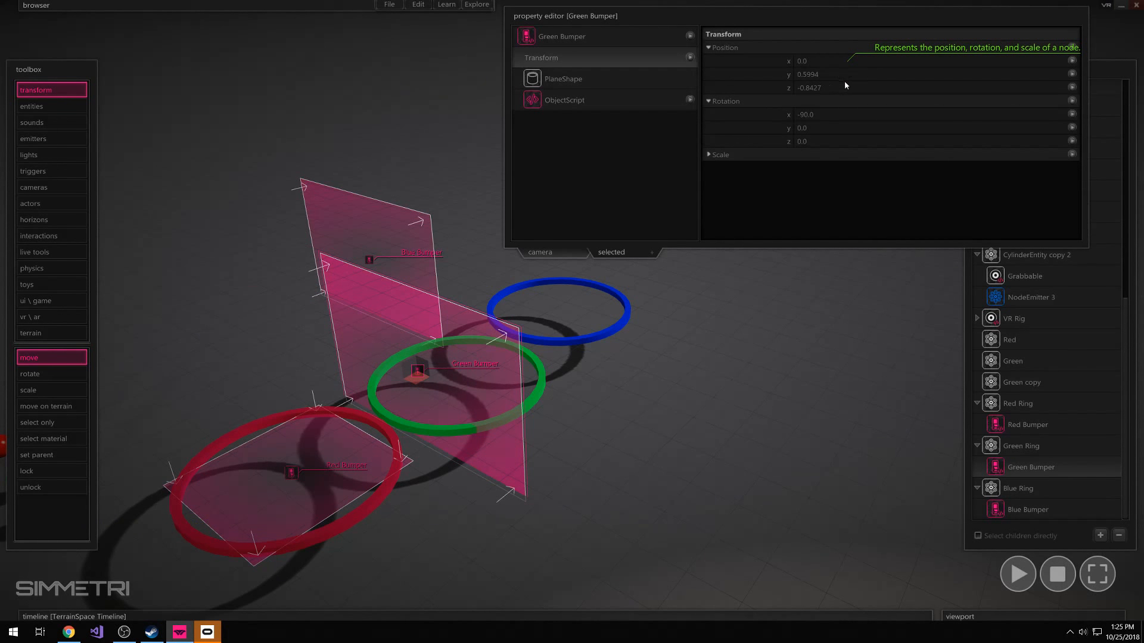
click(845, 86)
click(846, 74)
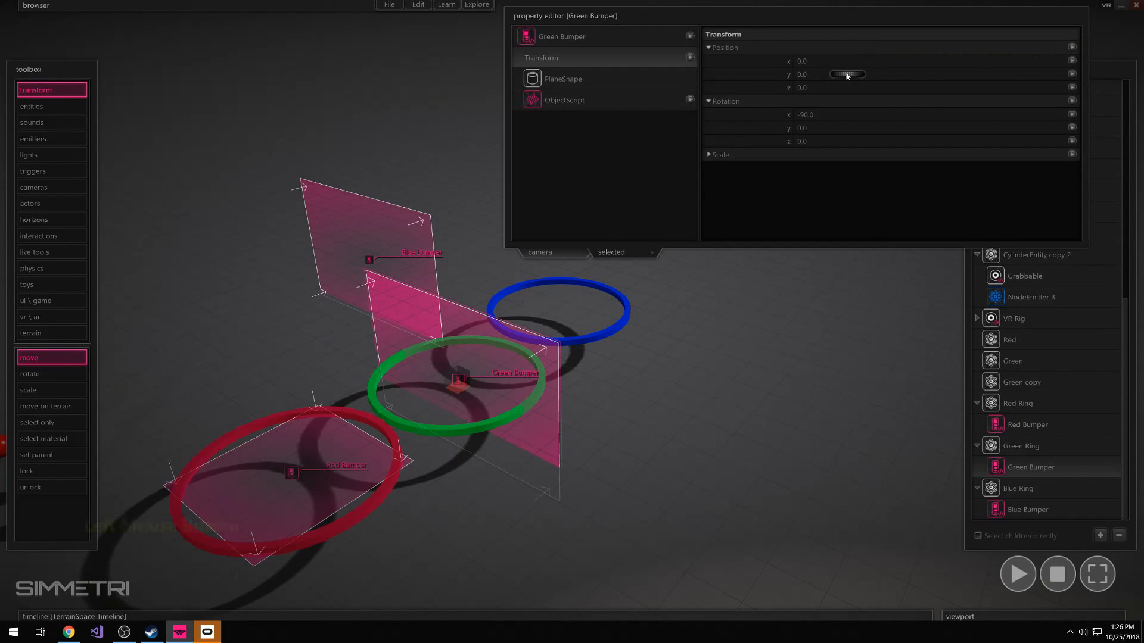
click(847, 114)
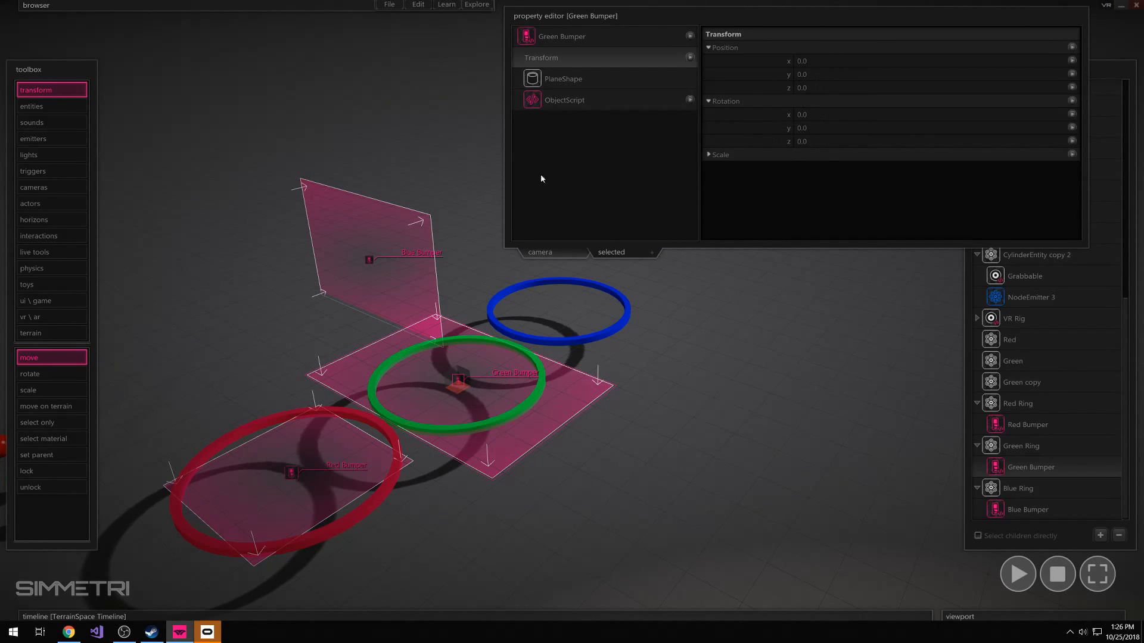
Shrink Green Bumper's plane dimensions to about 2.38 by 2.61 so it fits inside the green ring
key(a)
key(w)
right_drag(572, 262, 584, 255)
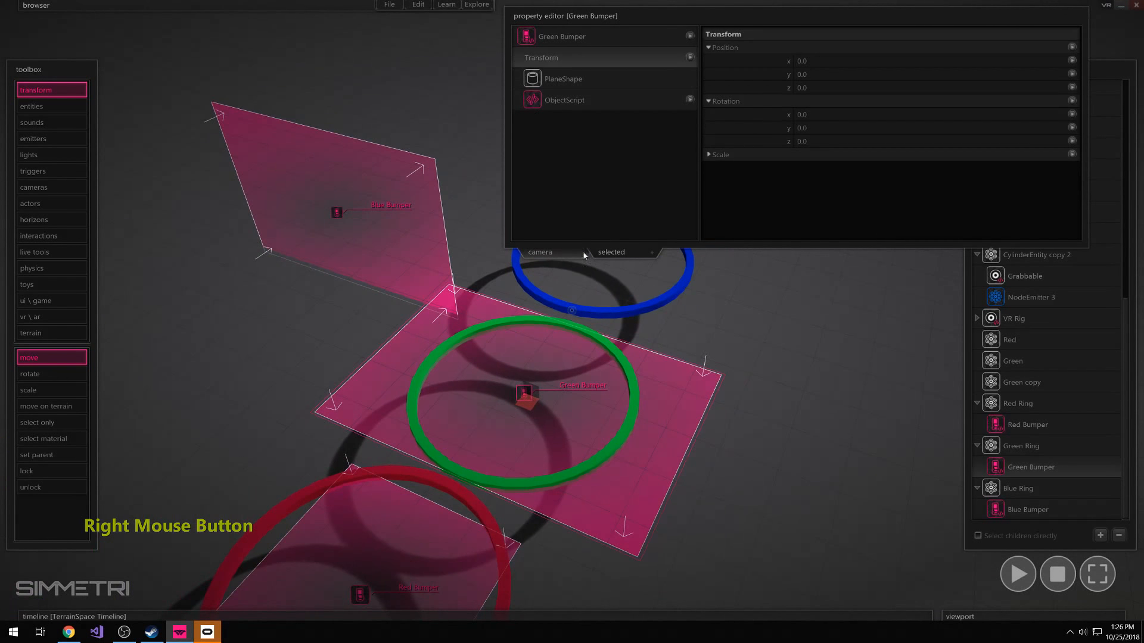
click(560, 79)
mouse_move(840, 62)
mouse_down()
mouse_move(778, 64)
mouse_move(845, 77)
mouse_move(827, 77)
mouse_up()
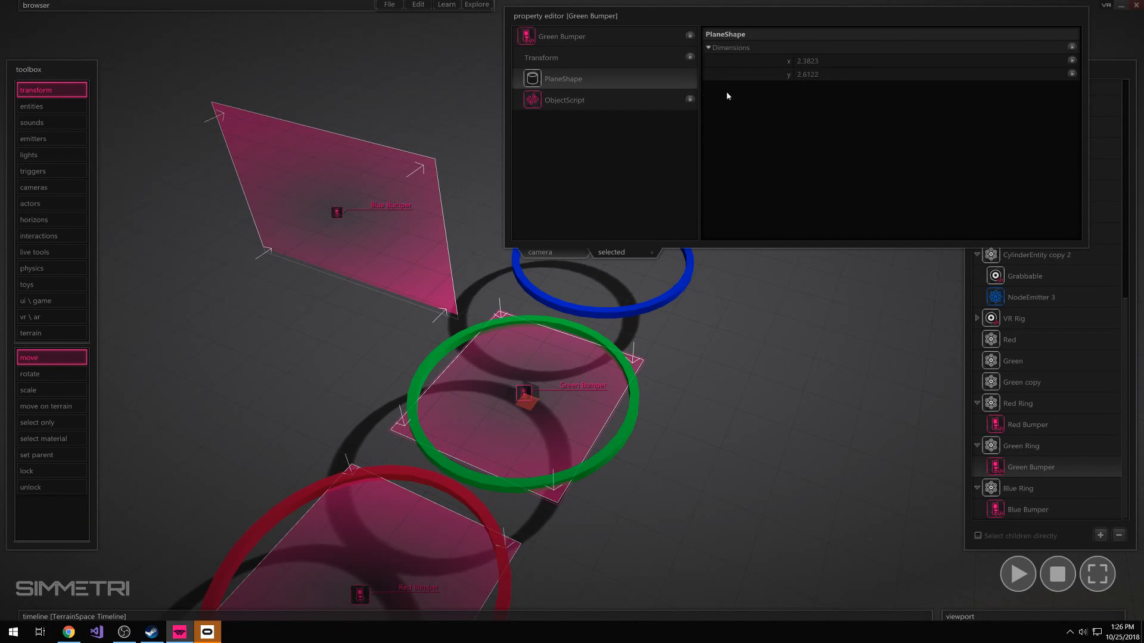
click(624, 291)
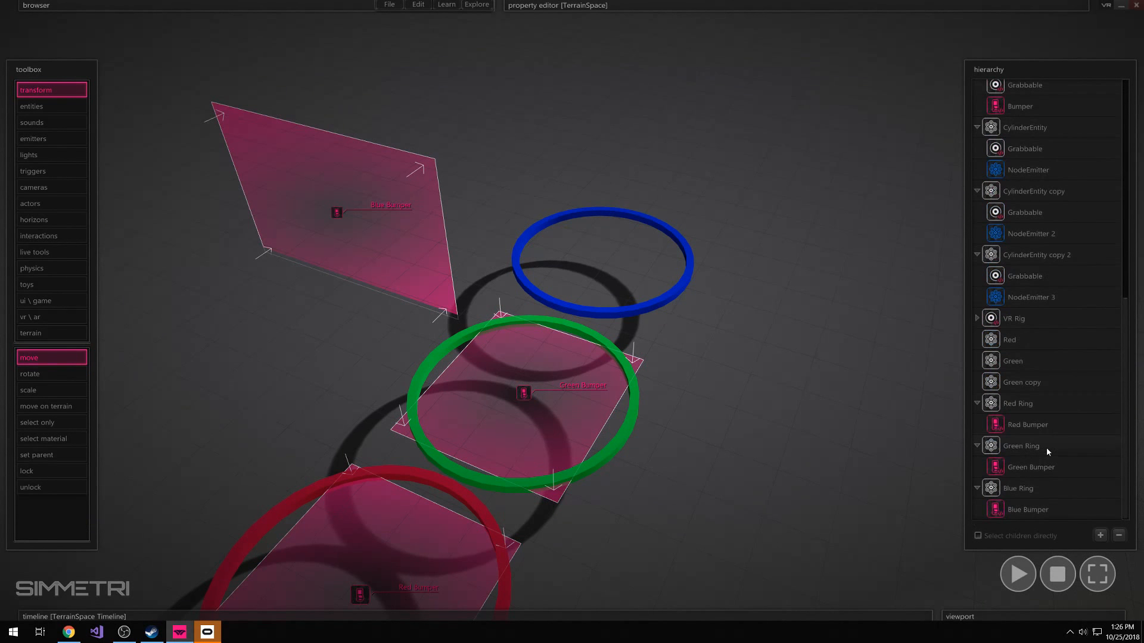
Reset Blue Bumper's X, Y and Z position and its X rotation to 0 so it lies flat at Blue Ring's centre
click(1034, 505)
mouse_move(649, 26)
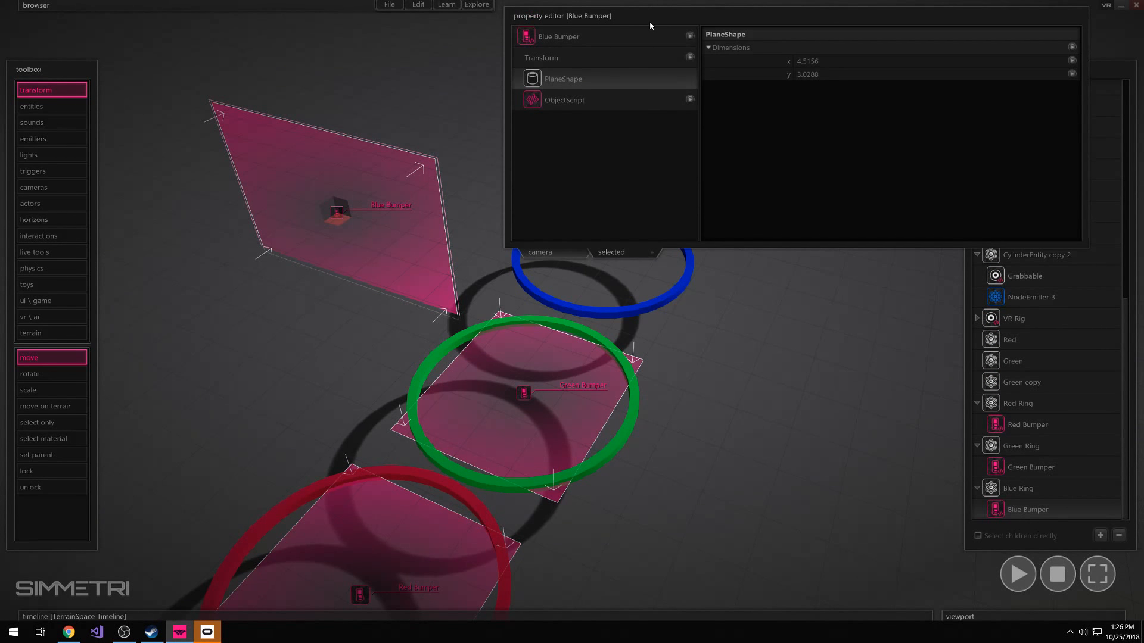
click(581, 58)
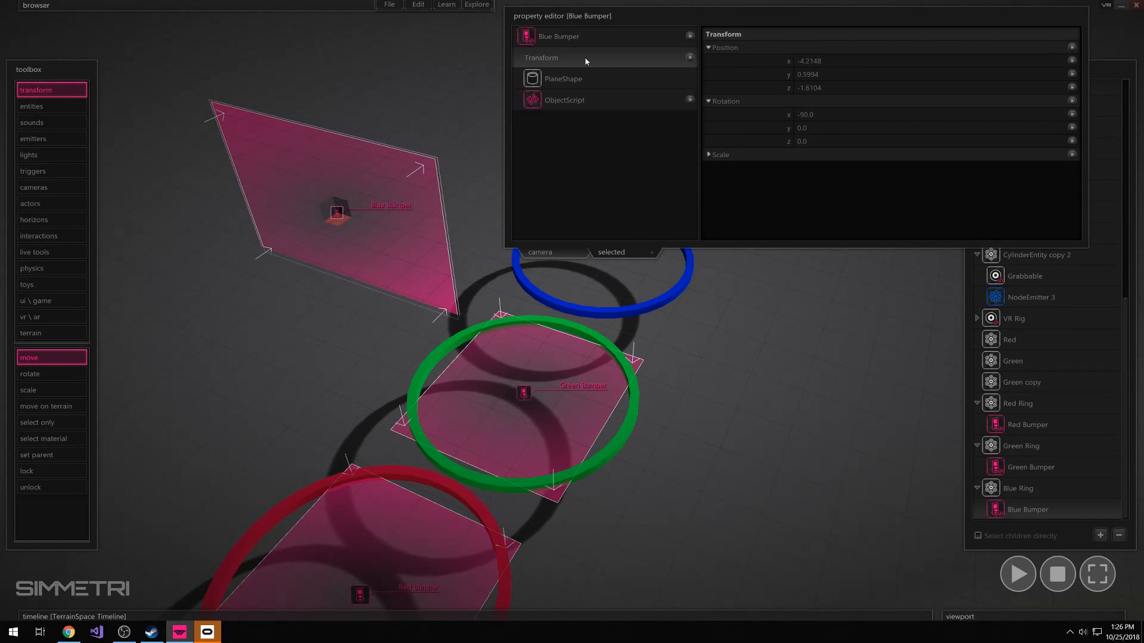
double_click(846, 61)
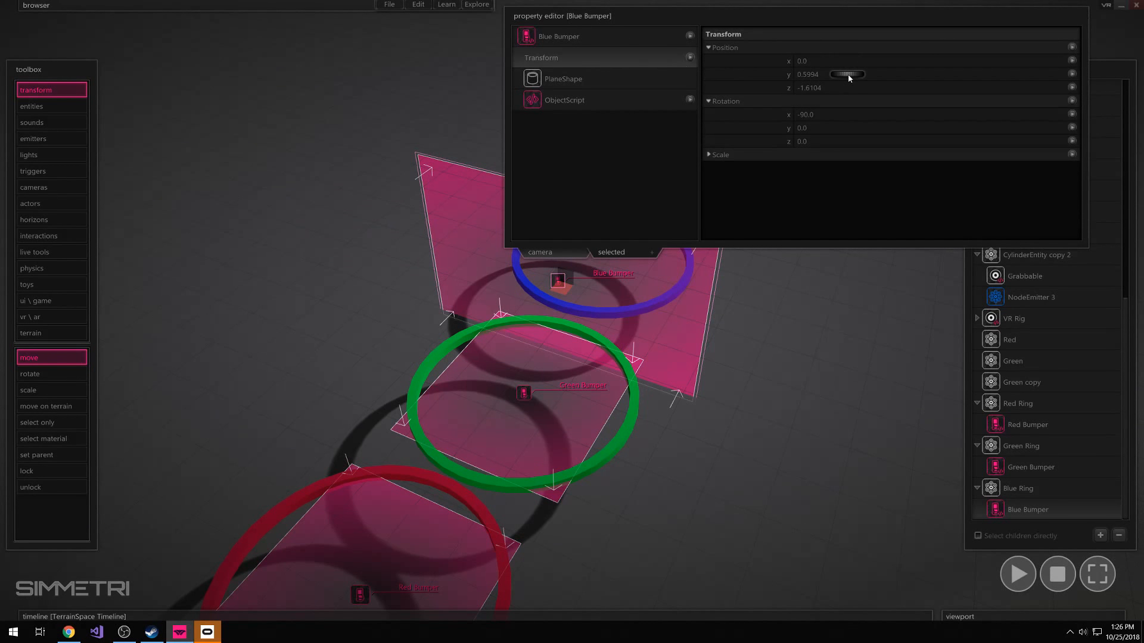
double_click(847, 75)
double_click(846, 88)
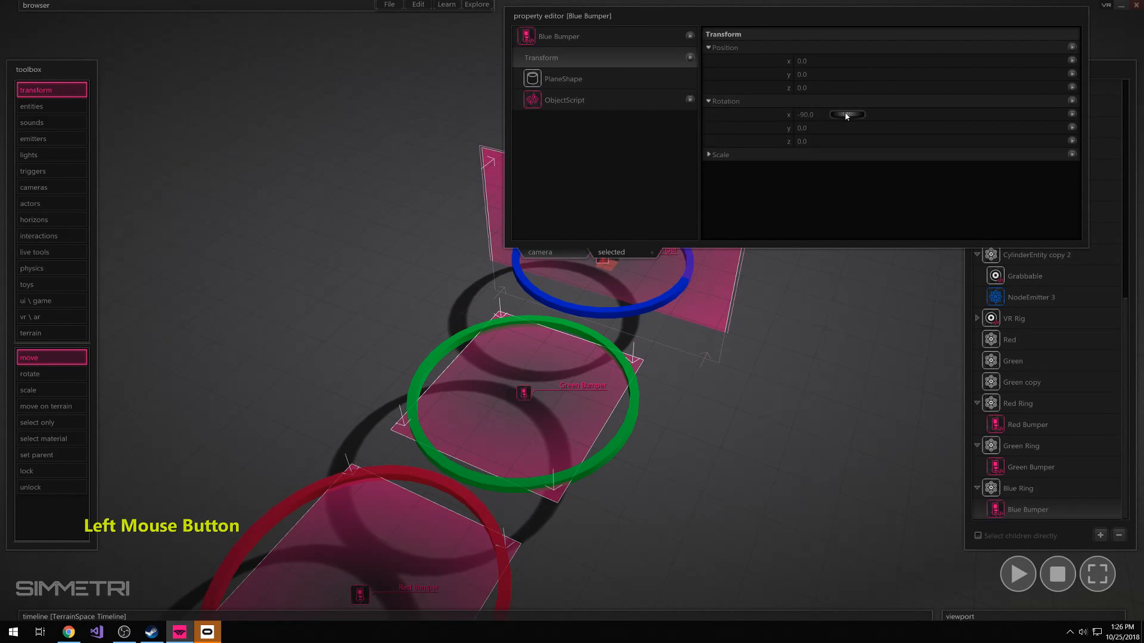
double_click(846, 115)
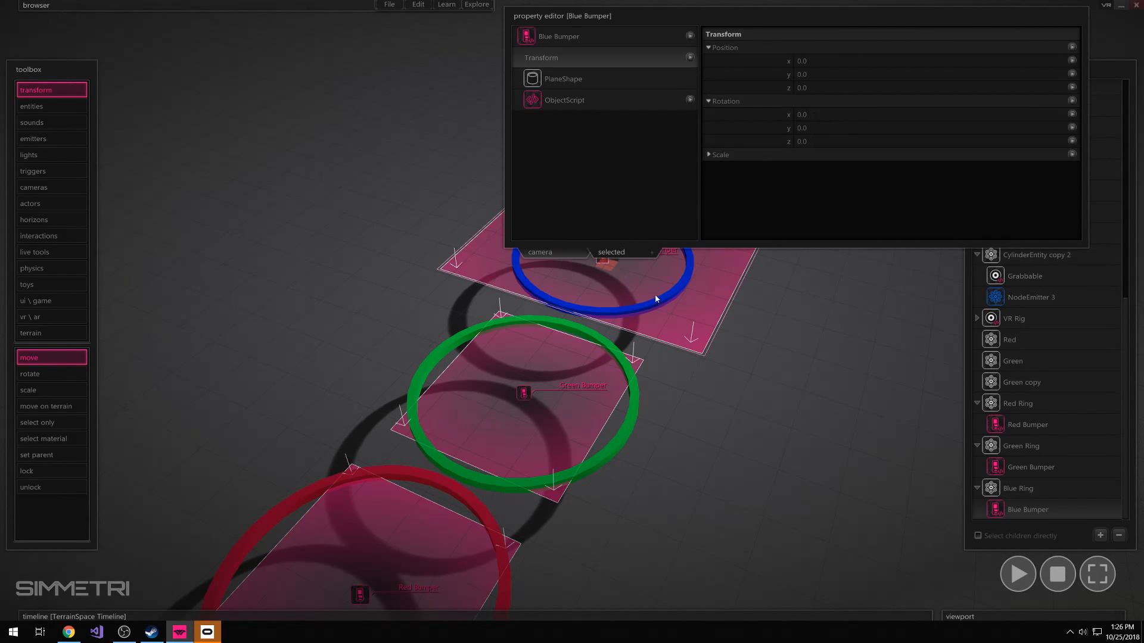
Reduce Blue Bumper's plane dimensions in X and Y so it fits inside the blue ring
click(572, 80)
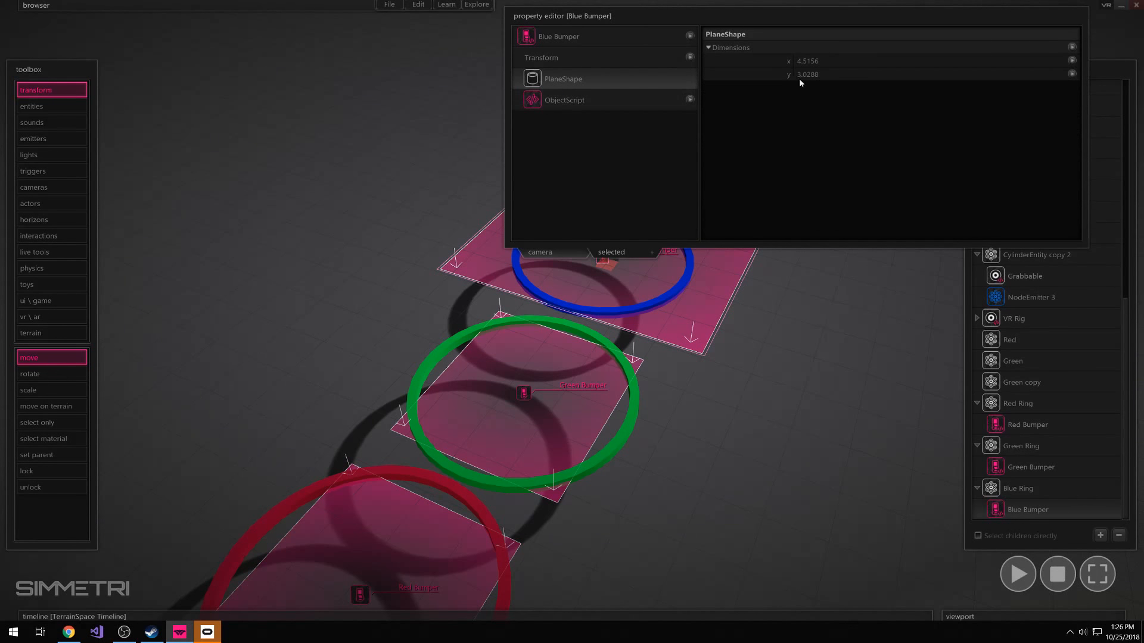
mouse_move(841, 61)
mouse_down()
mouse_move(774, 72)
mouse_move(834, 78)
mouse_up()
right_drag(740, 183, 740, 183)
right_drag(786, 329, 786, 329)
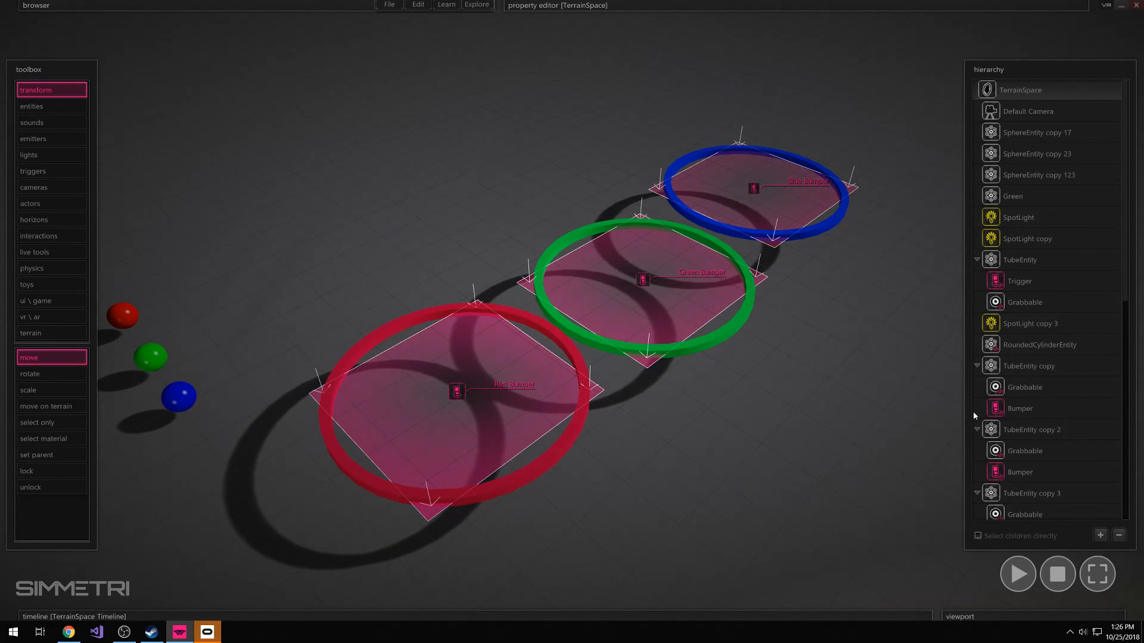
Remove the TriggerActivating attribute from Red Ring
scroll(1010, 460, down, 6)
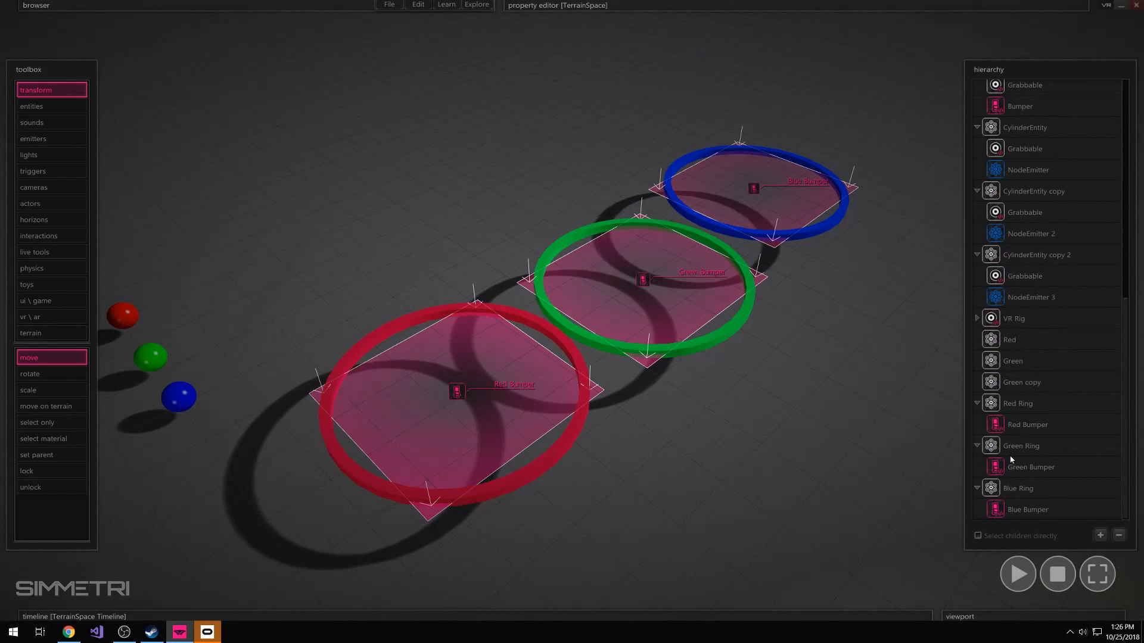
click(1013, 407)
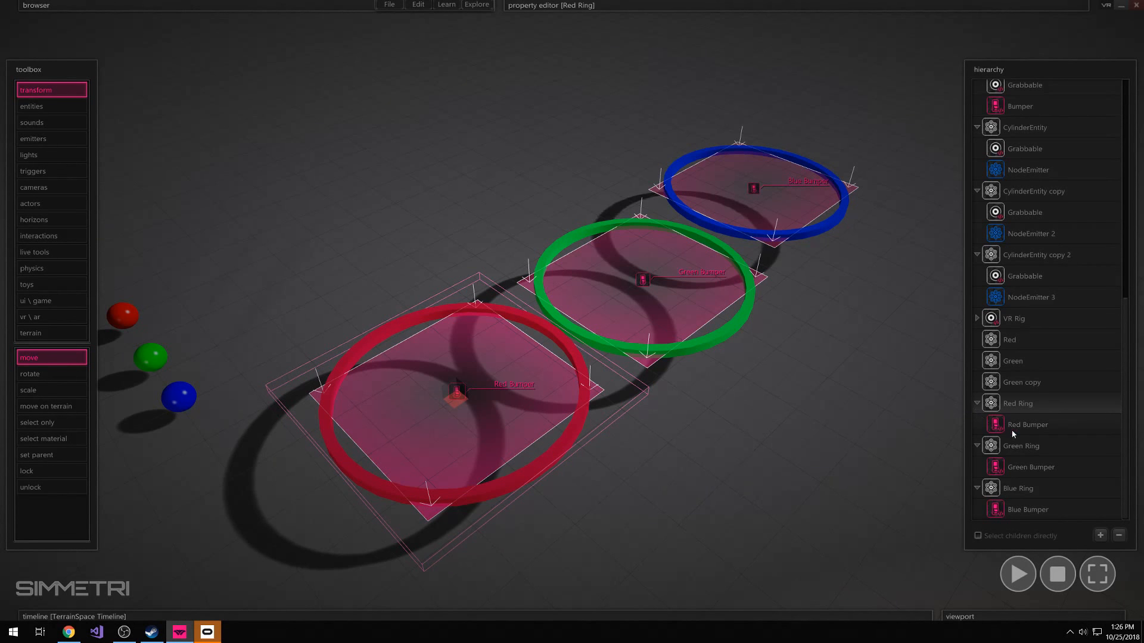
click(606, 5)
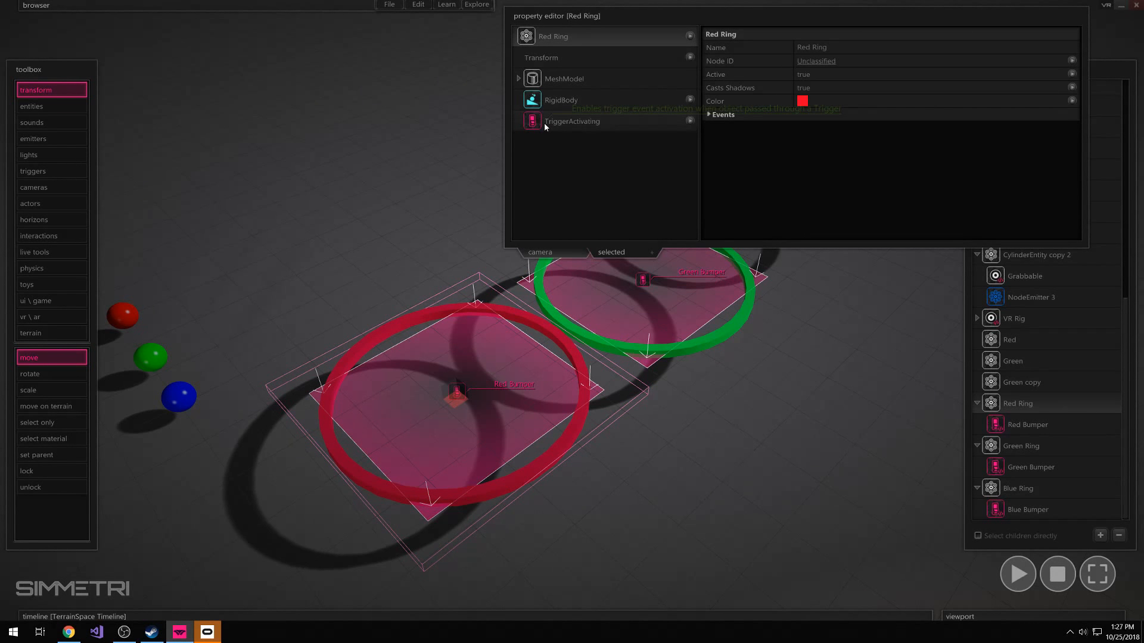
click(560, 123)
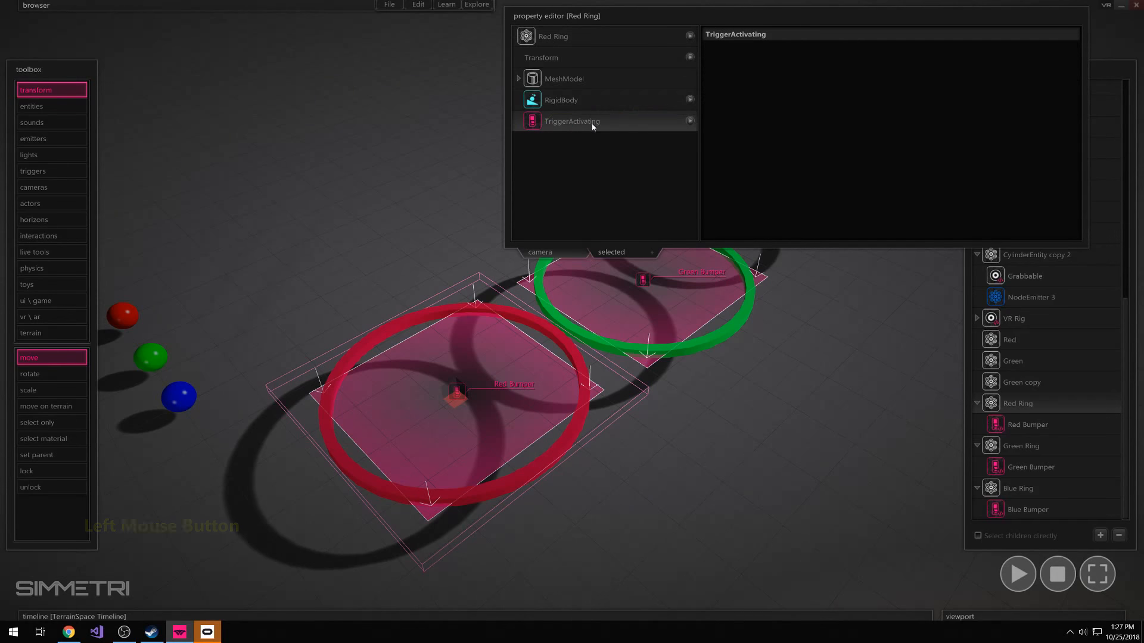
click(690, 121)
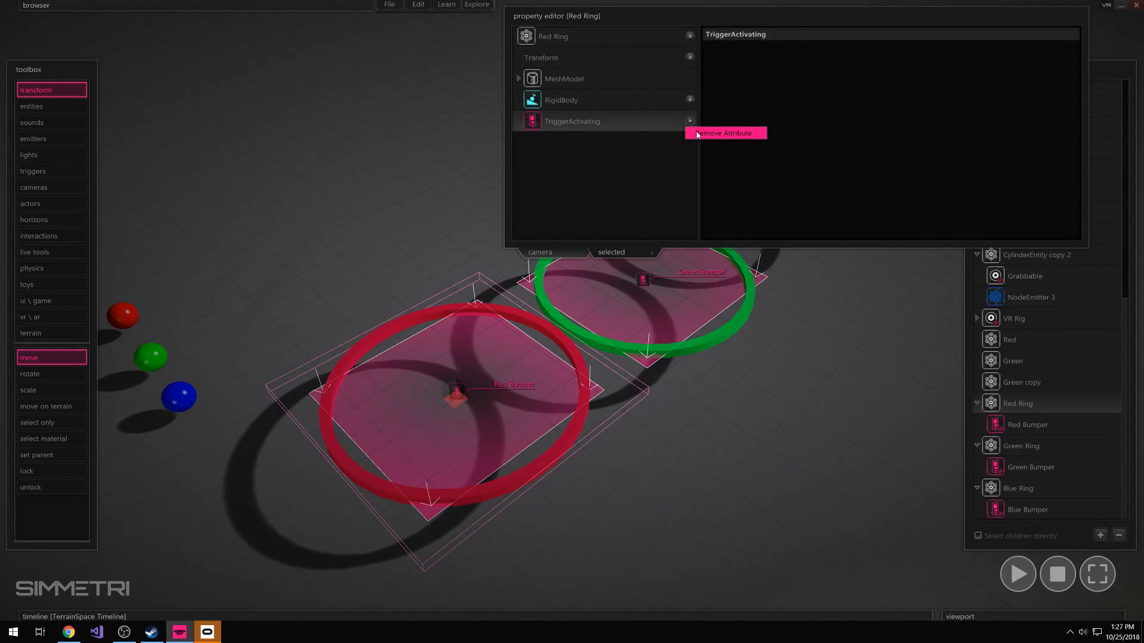
click(702, 134)
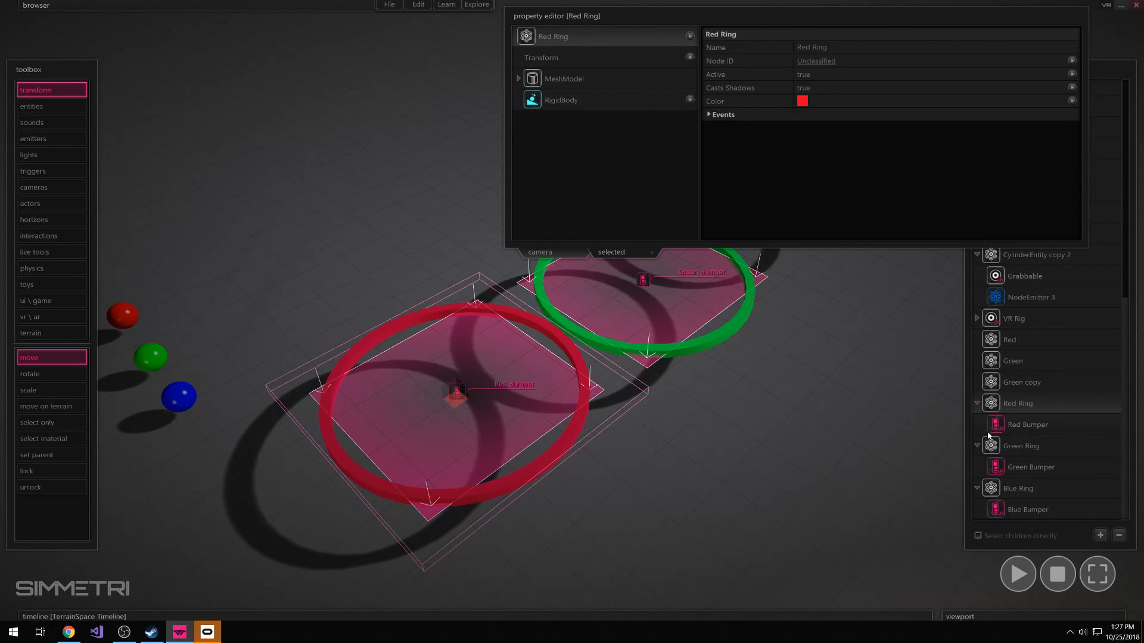
Remove the TriggerActivating attribute from Green Ring and from Blue Ring
click(1027, 450)
click(690, 121)
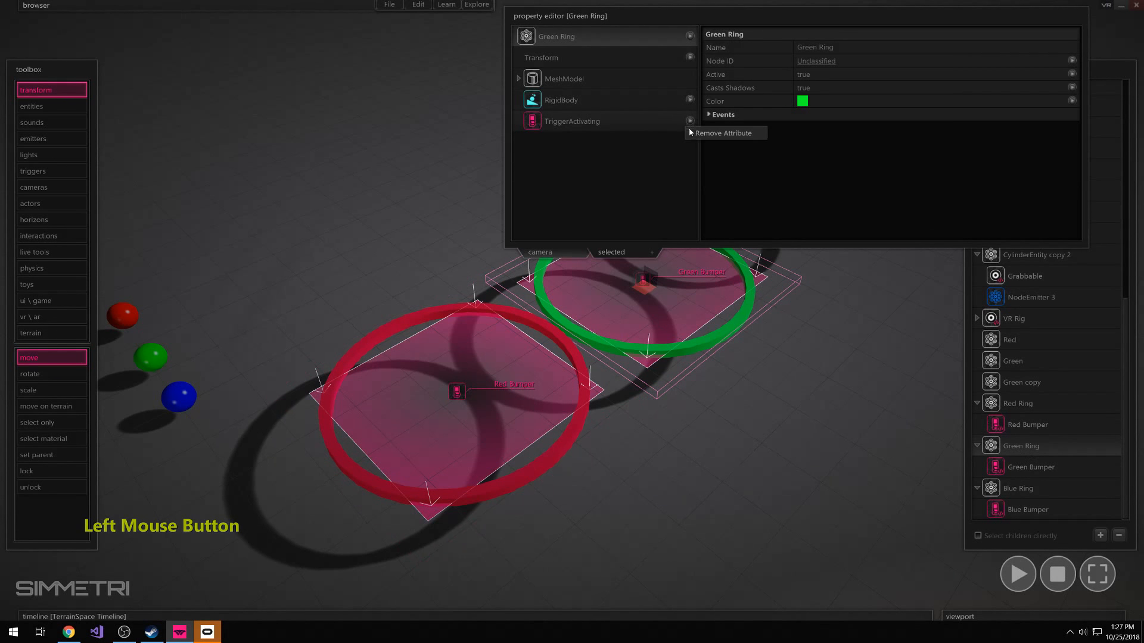
click(710, 134)
click(1035, 484)
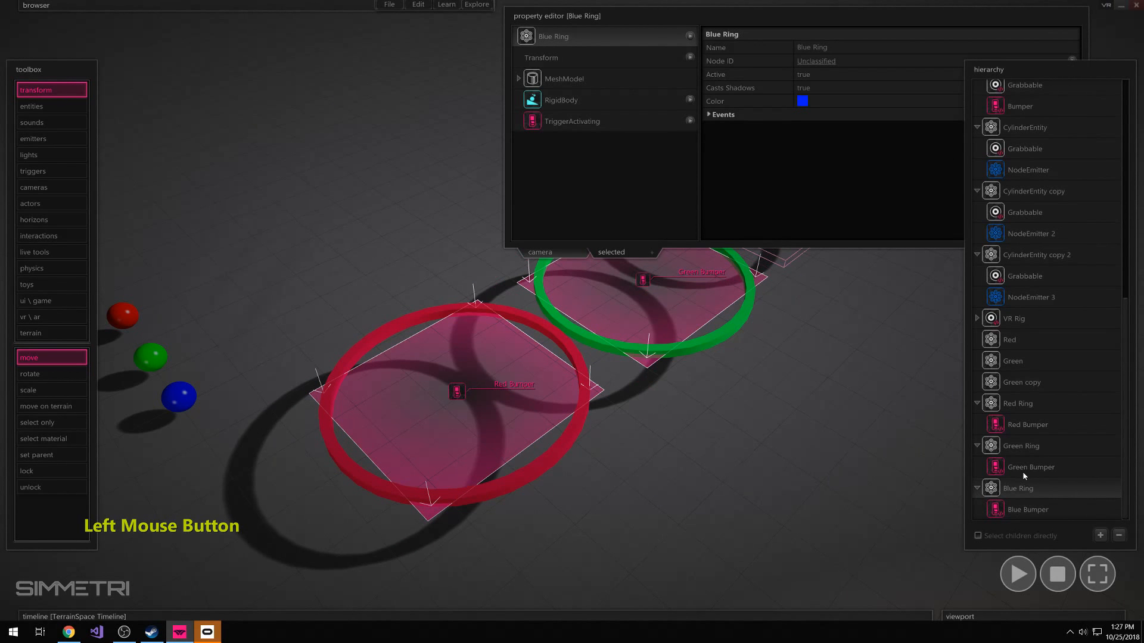
click(690, 121)
click(701, 134)
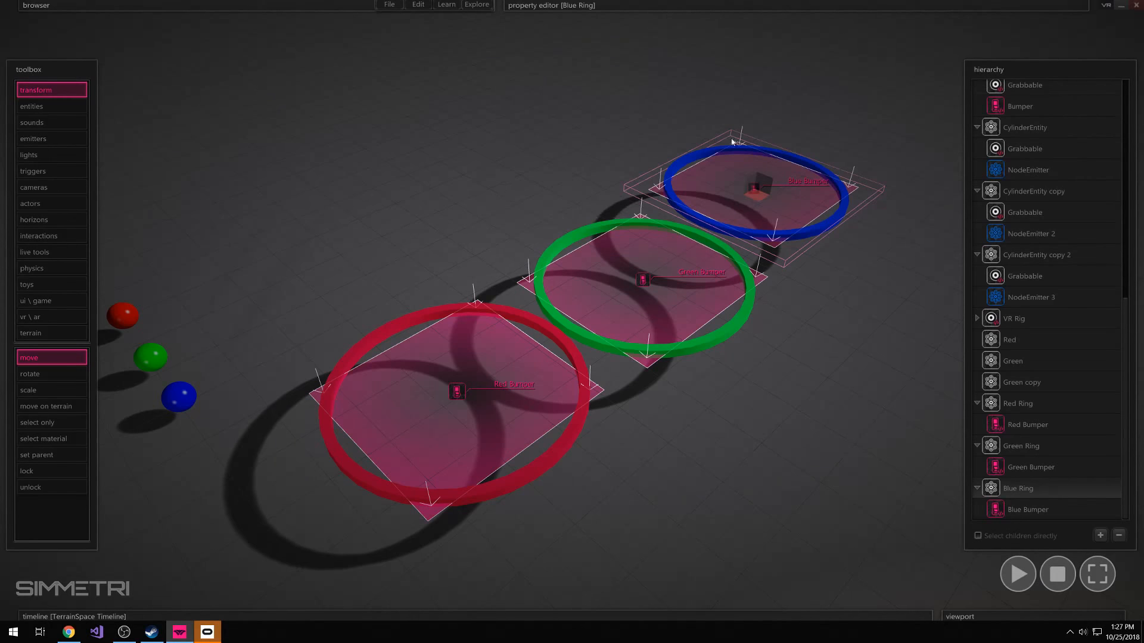
Select the red, green and blue rings together and move them back across the ground, more in line with the spheres
click(873, 385)
right_drag(874, 385, 800, 383)
click(800, 383)
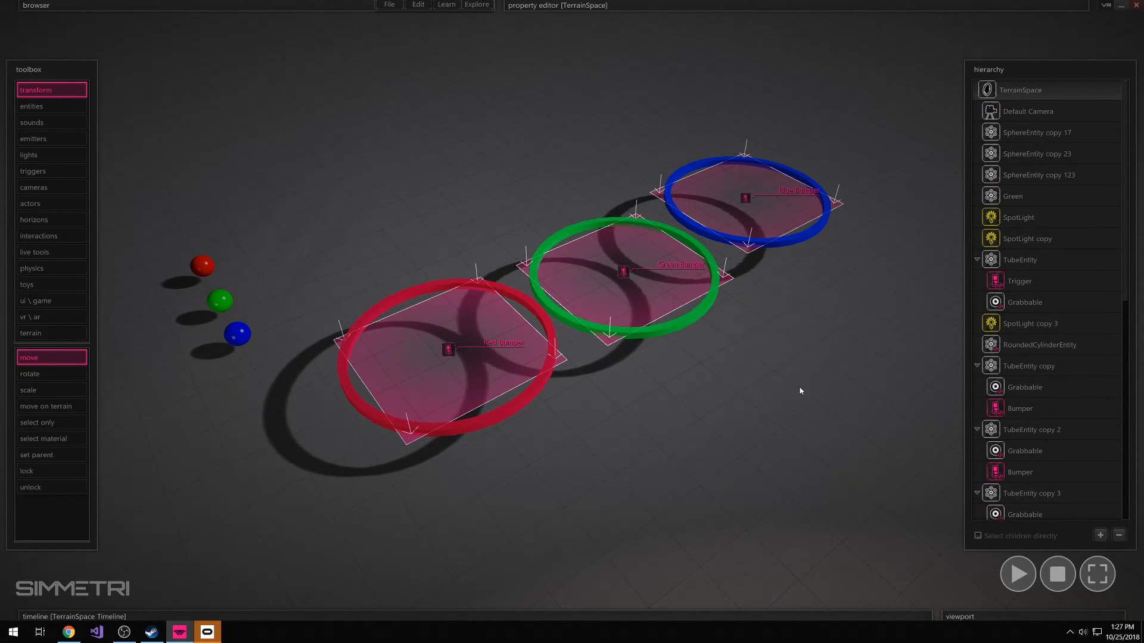
drag(848, 107, 480, 440)
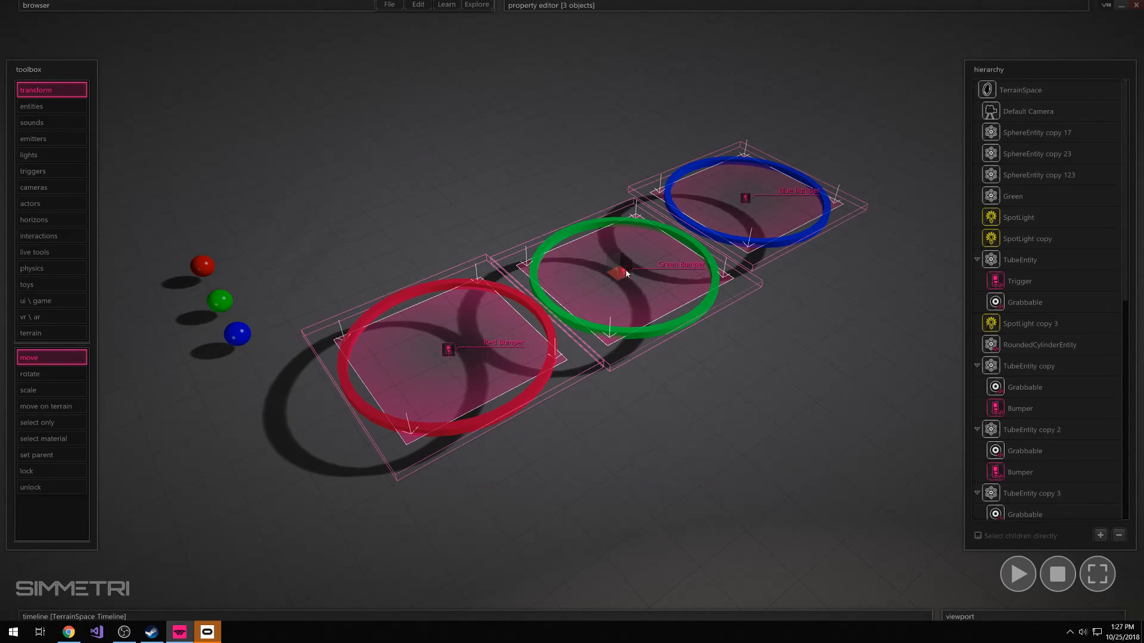
drag(623, 272, 538, 169)
right_drag(538, 170, 553, 210)
Rotate Red Ring, Green Ring and Blue Ring upright one by one so their openings face the three spheres
click(553, 209)
scroll(1025, 497, down, 3)
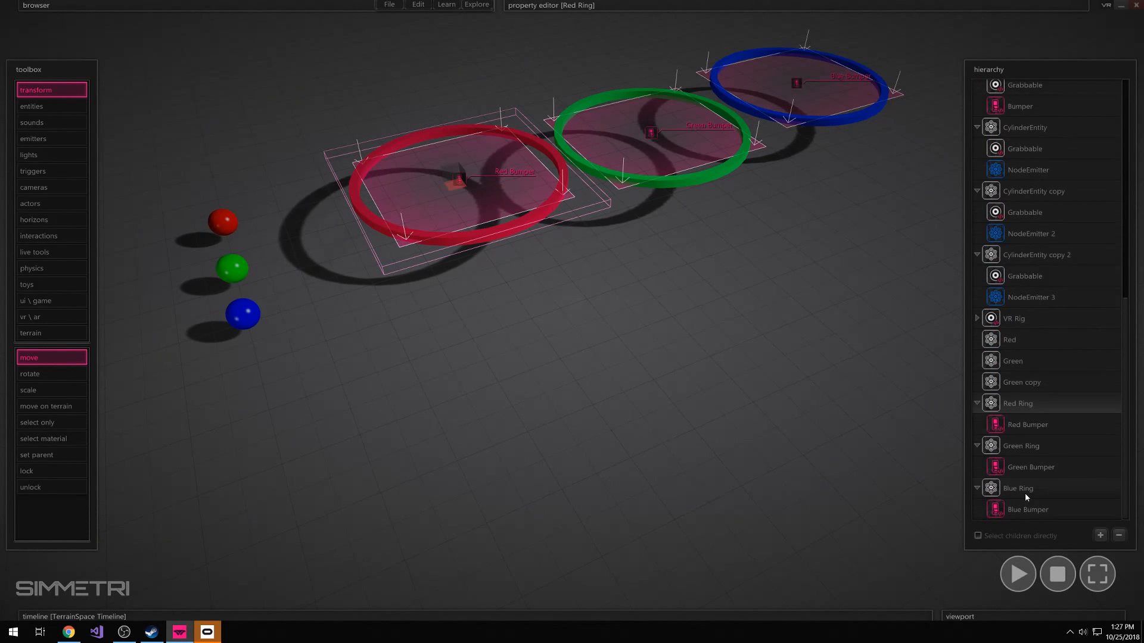
ctrl+drag(445, 189, 431, 192)
ctrl+click(695, 136)
ctrl+drag(620, 149, 616, 159)
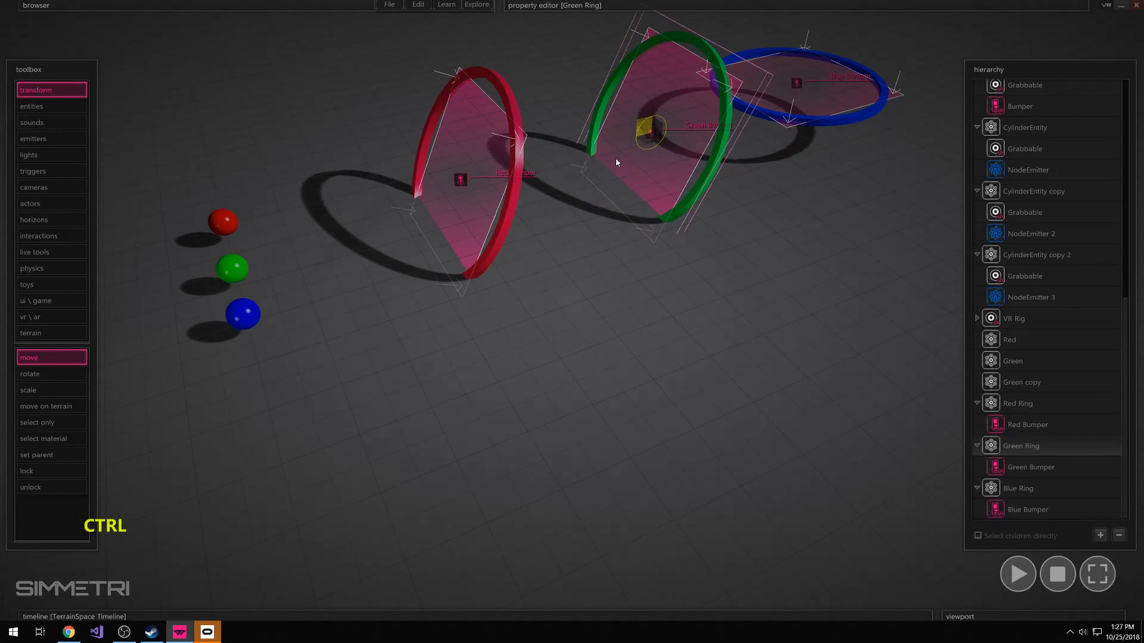
right_drag(616, 158, 703, 149)
click(847, 111)
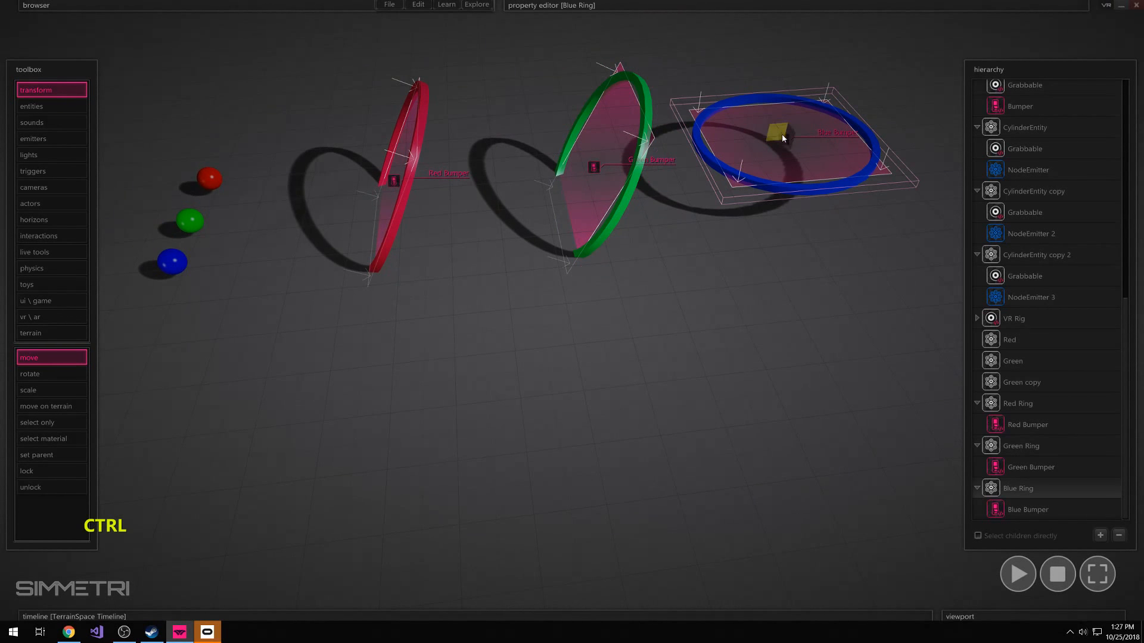
ctrl+drag(781, 134, 756, 156)
ctrl+right_drag(710, 245, 685, 259)
Run the simulation and inspect the upright rings and the three spheres from several angles
key(space)
key(a)
mouse_move(571, 310)
right_down()
mouse_move(641, 304)
mouse_move(572, 309)
right_up()
key(s)
right_drag(674, 385, 615, 370)
key(s)
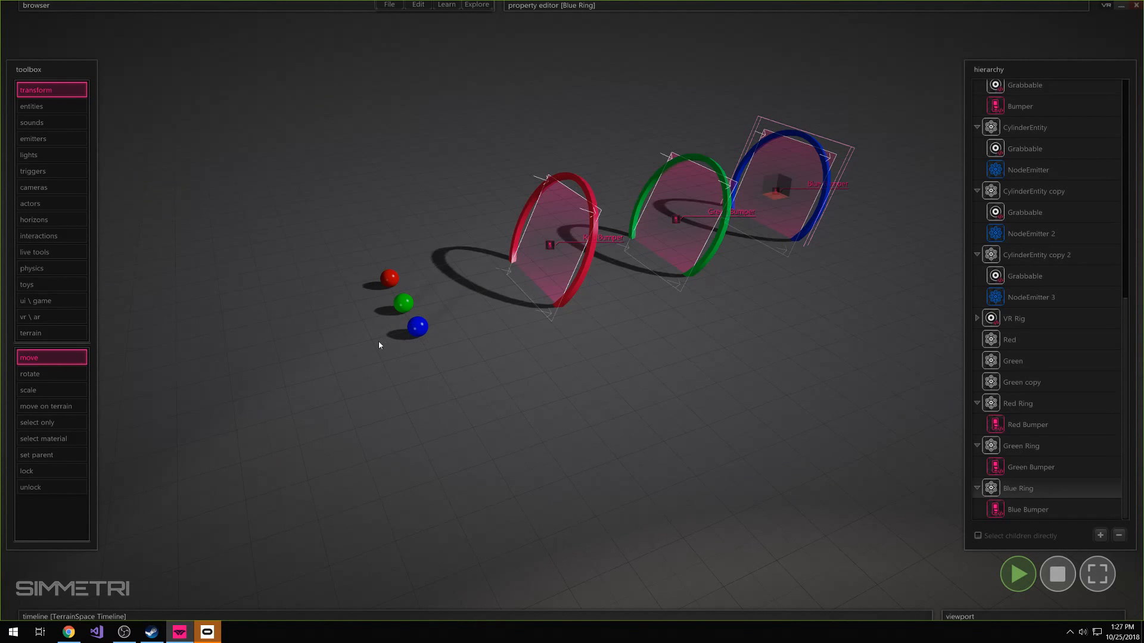
right_drag(756, 278, 754, 281)
key(w)
key(ctrl)
key(s)
right_drag(571, 311, 580, 311)
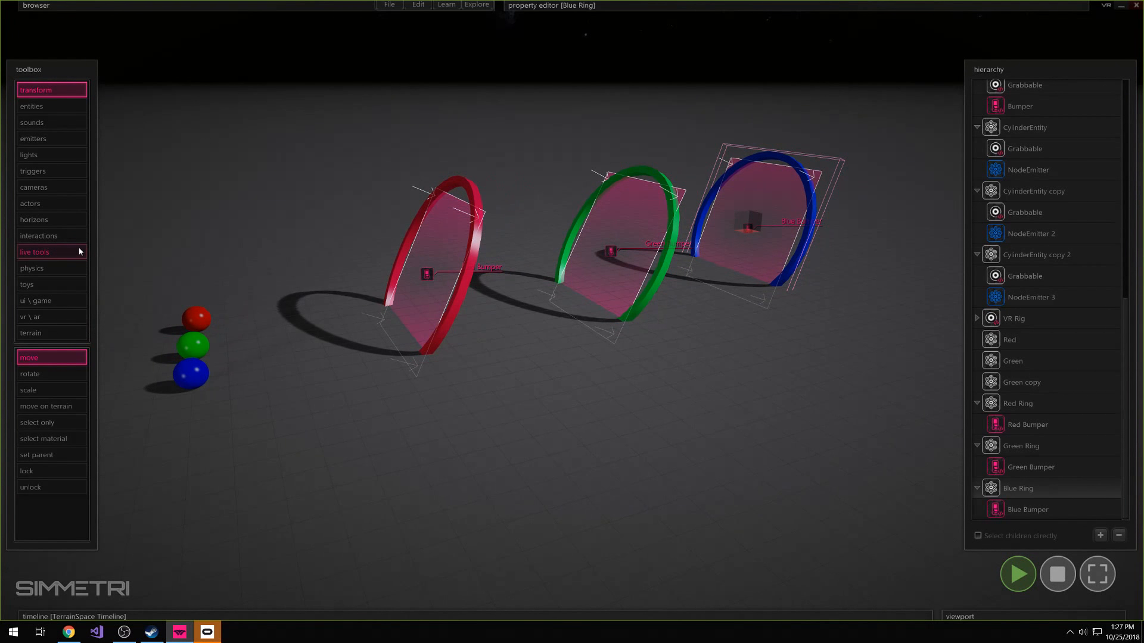
click(39, 236)
click(58, 437)
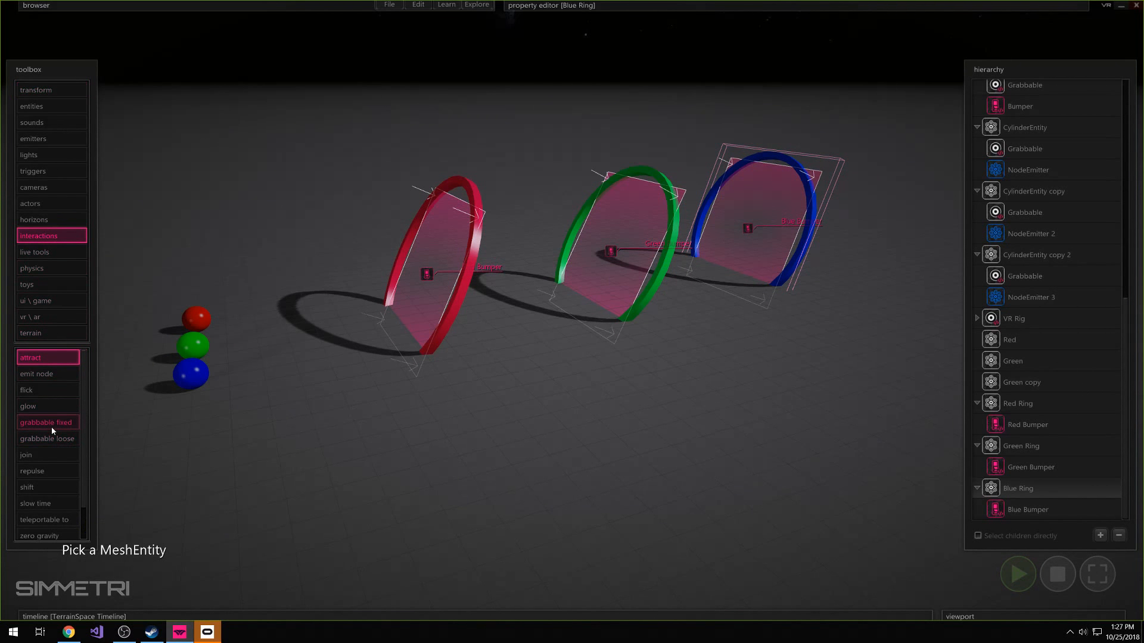
right_drag(427, 411, 424, 411)
key(w)
right_drag(572, 311, 572, 313)
key(s)
click(564, 454)
right_drag(853, 514, 854, 514)
key(w)
click(1, 503)
Examine the alignment of the spheres with the rings from ground level and from above
right_drag(631, 515, 605, 498)
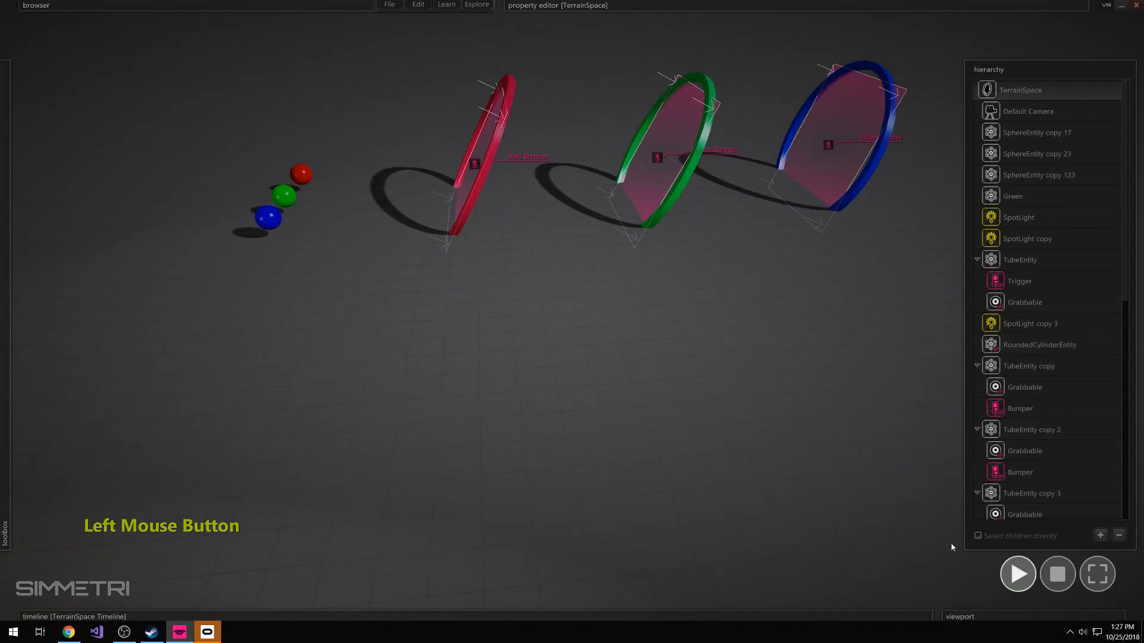
right_drag(894, 524, 857, 494)
key(q)
key(a)
key(e)
key(w)
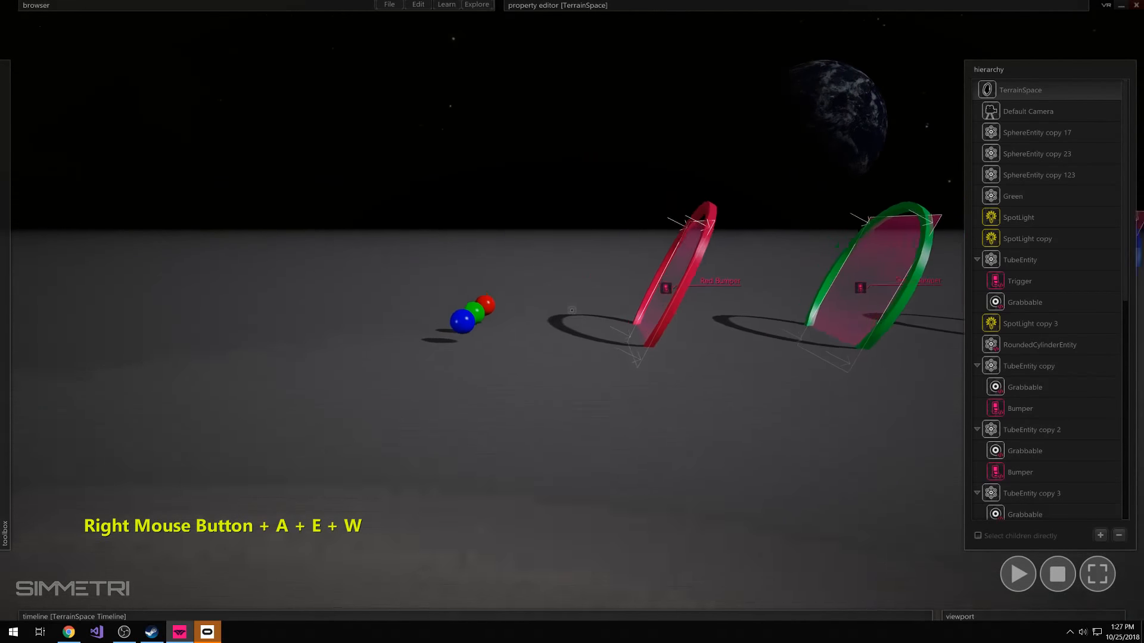
right_drag(572, 310, 753, 493)
click(753, 492)
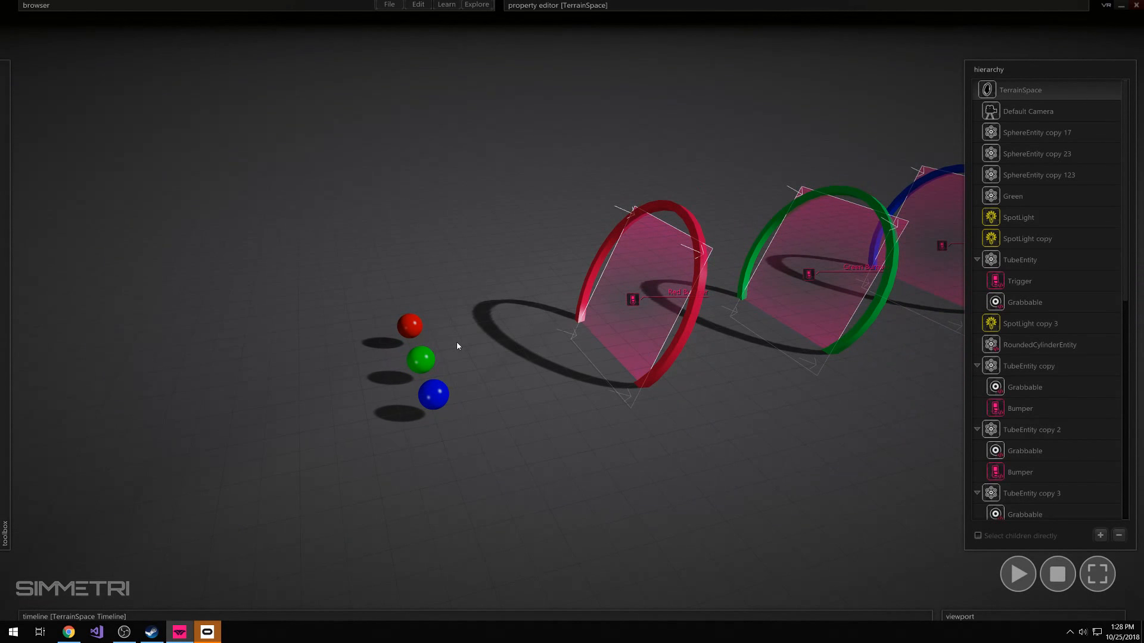
Open the code of Red Bumper's ObjectScript for editing
click(629, 300)
scroll(1033, 429, down, 3)
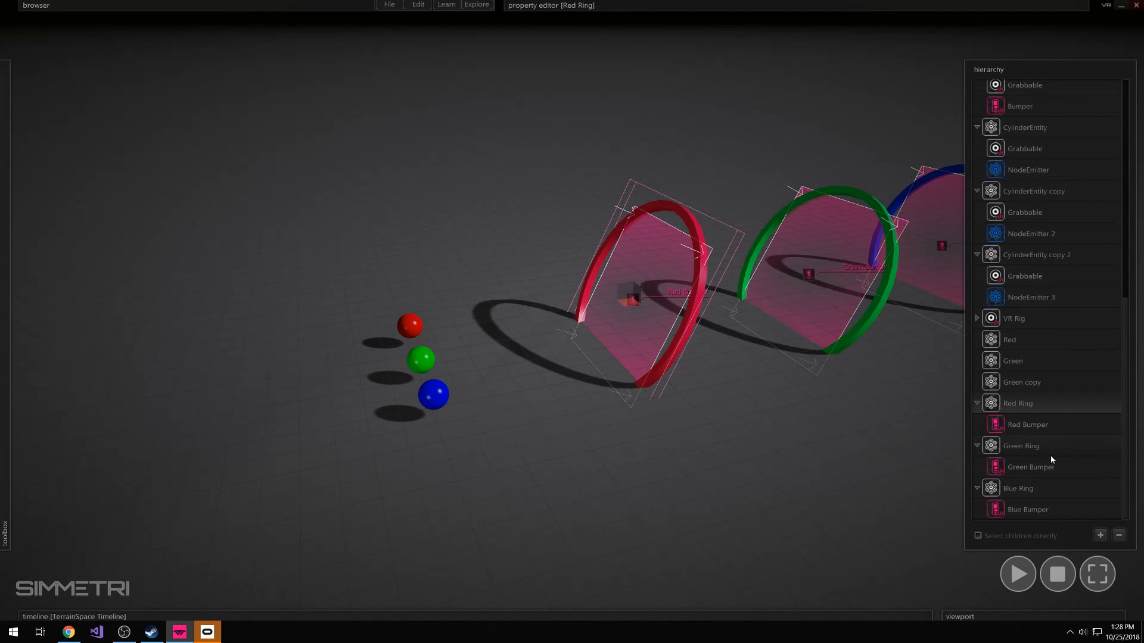
click(1020, 425)
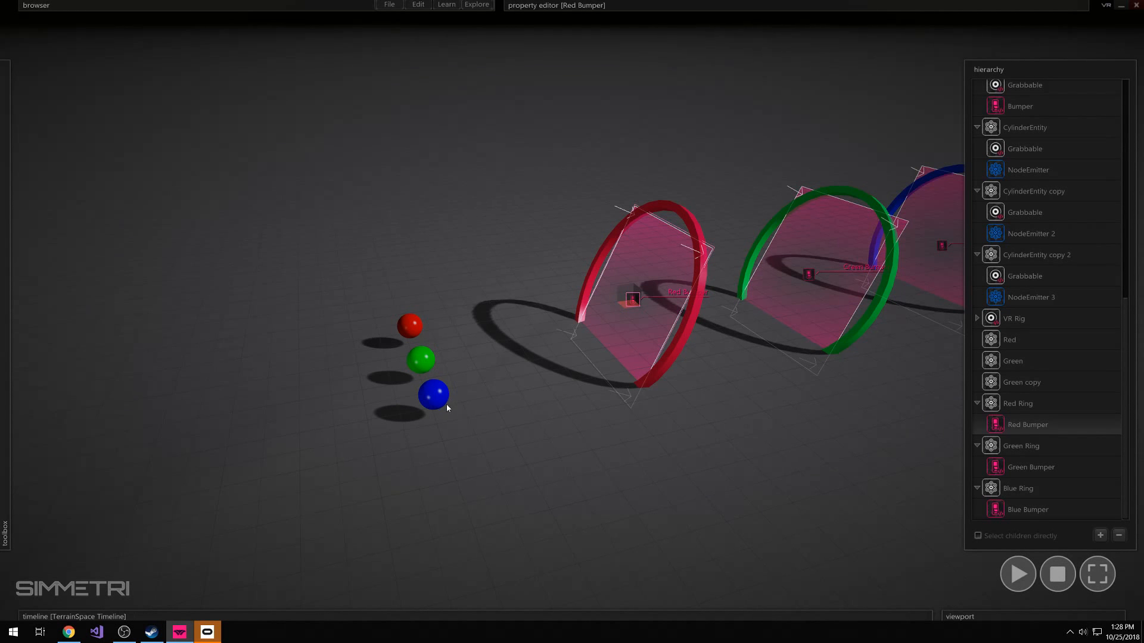
key(s)
right_drag(562, 488, 610, 458)
key(w)
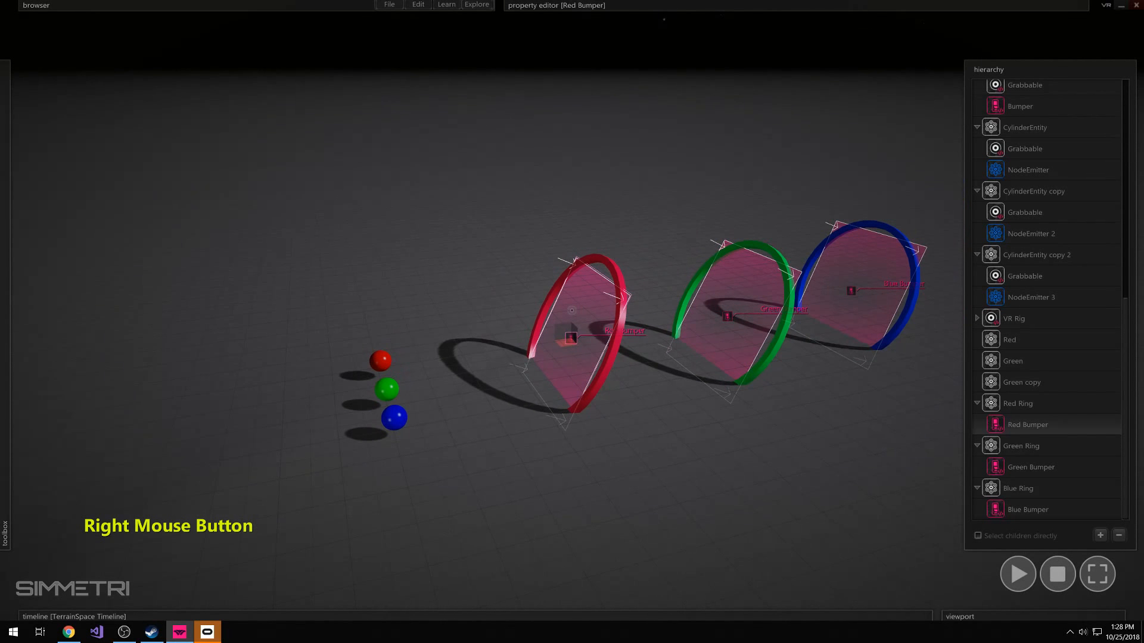
click(1008, 427)
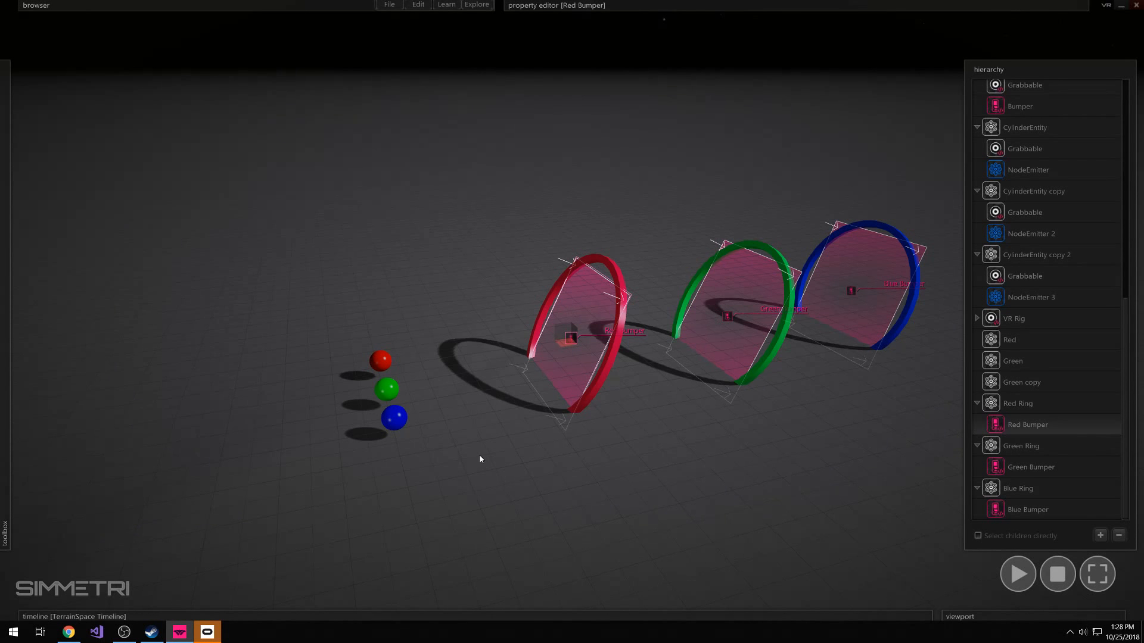
mouse_move(573, 3)
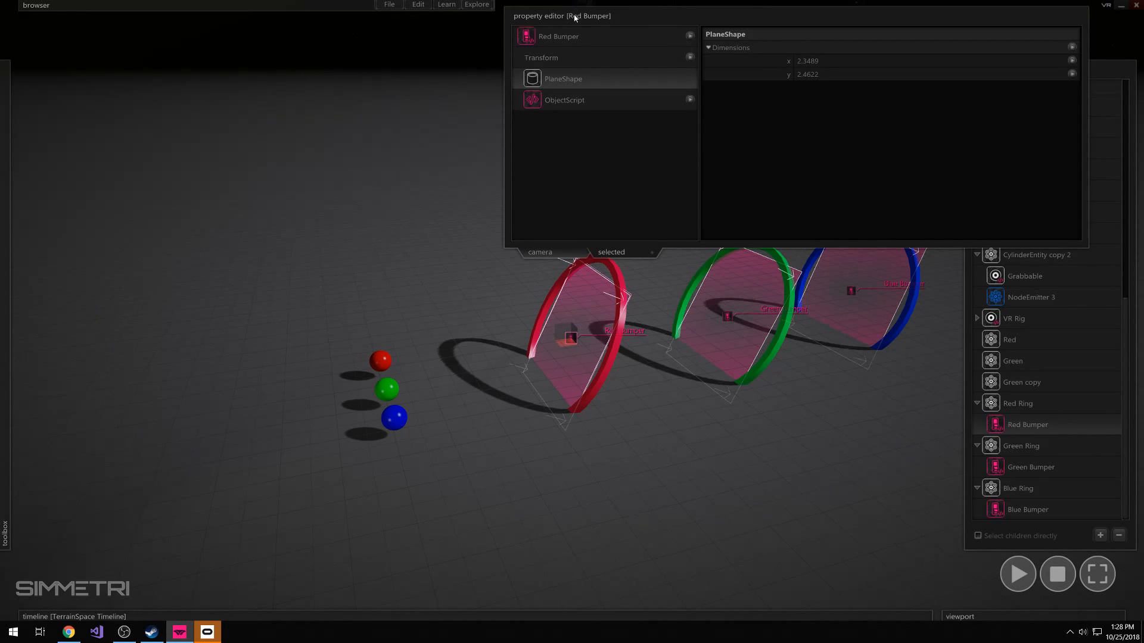
right_click(557, 106)
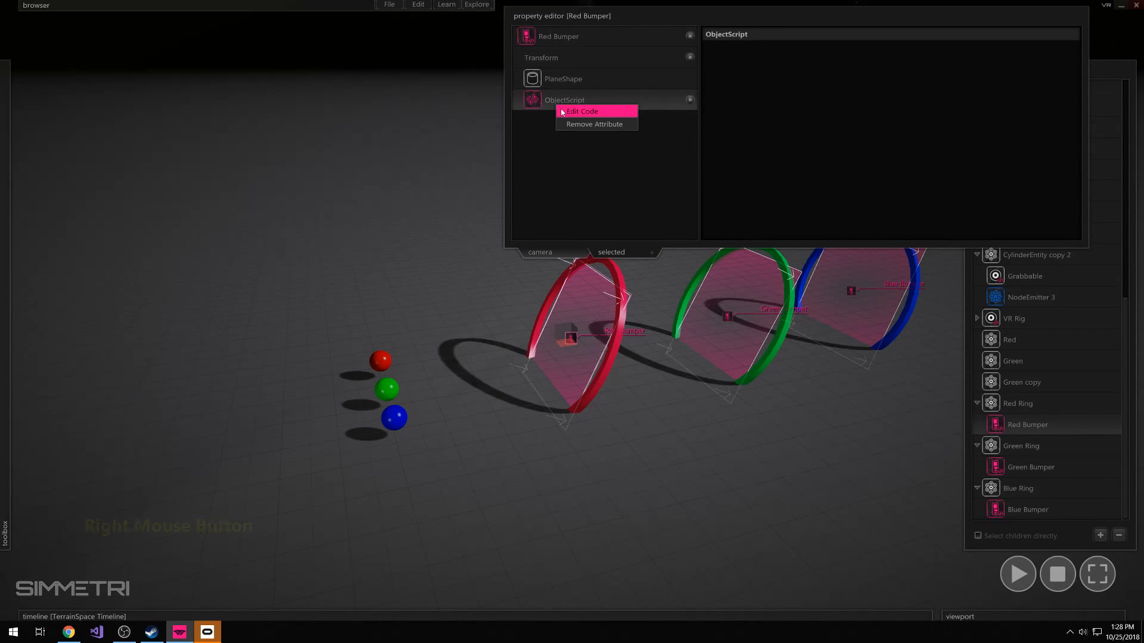
click(575, 110)
drag(362, 55, 334, 45)
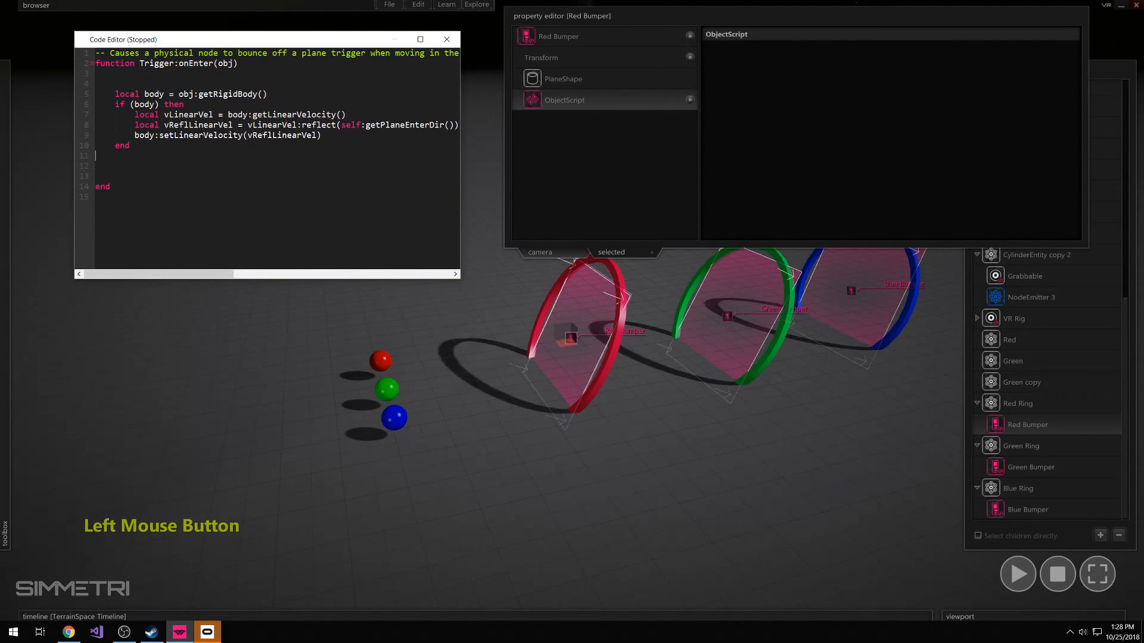
Begin a lowercase if statement on the empty line above the local body declaration in Red Bumper's Trigger:onEnter function
drag(115, 93, 150, 145)
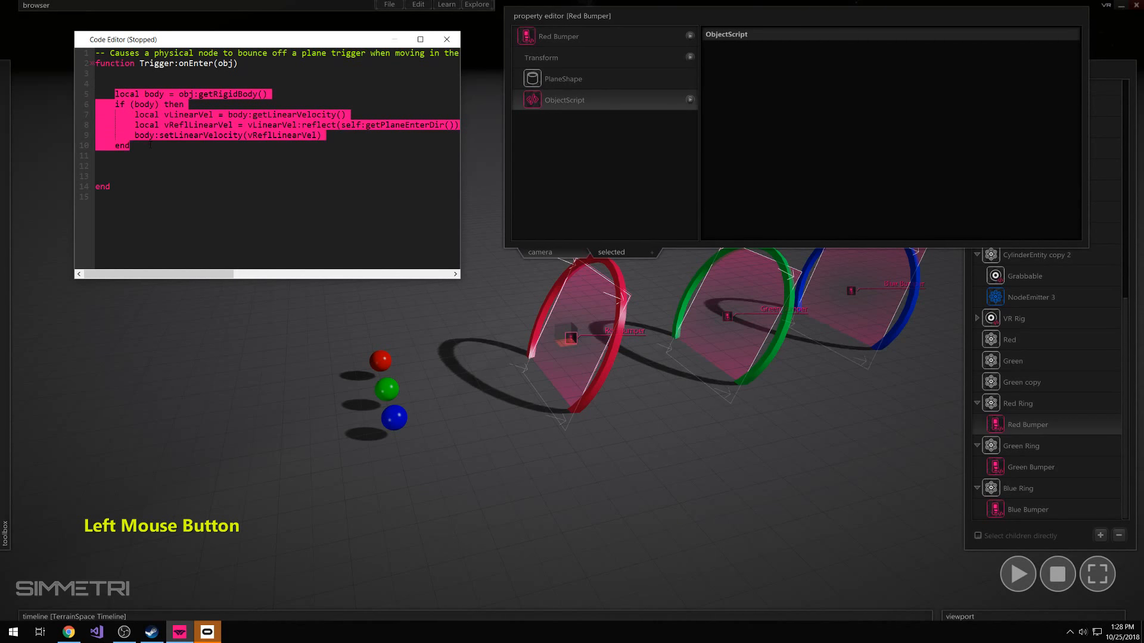
click(132, 84)
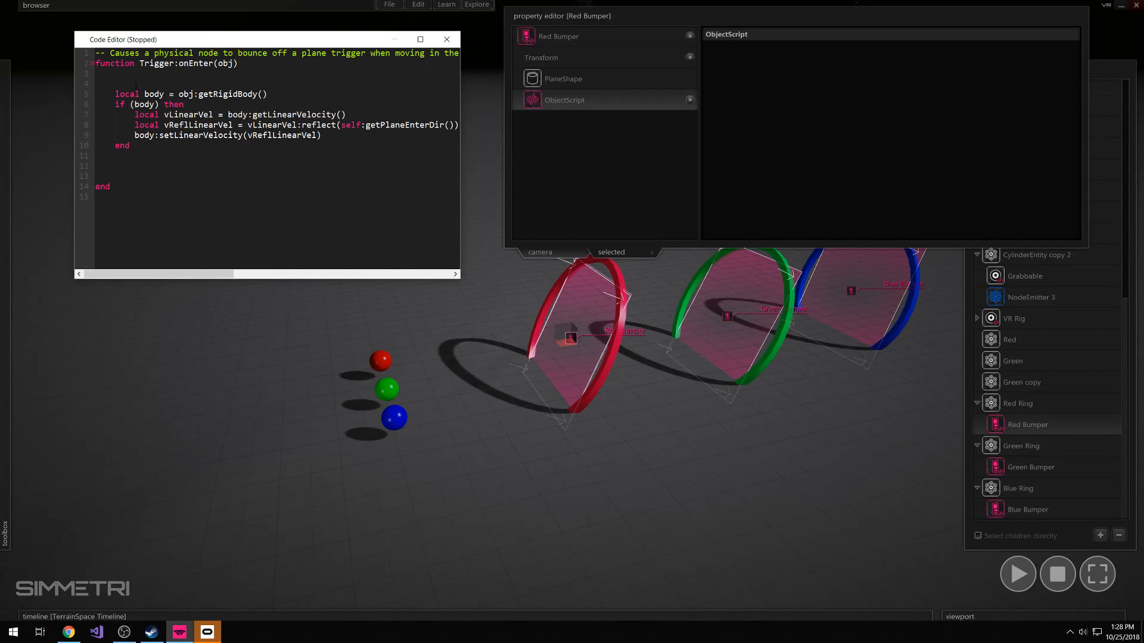
key(shift)
text(IF)
key(BackSpace)
key(shift+BackSpace)
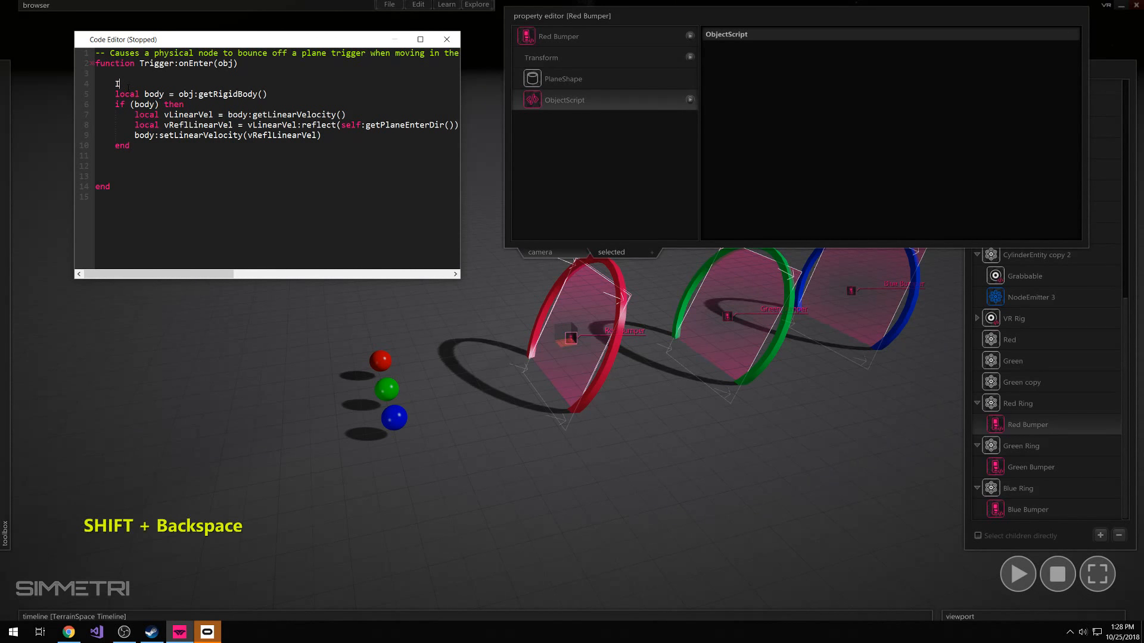
key(Caps_Lock)
key(BackSpace)
text(IF)
key(BackSpace)
key(BackSpace)
key(BackSpace)
key(BackSpace)
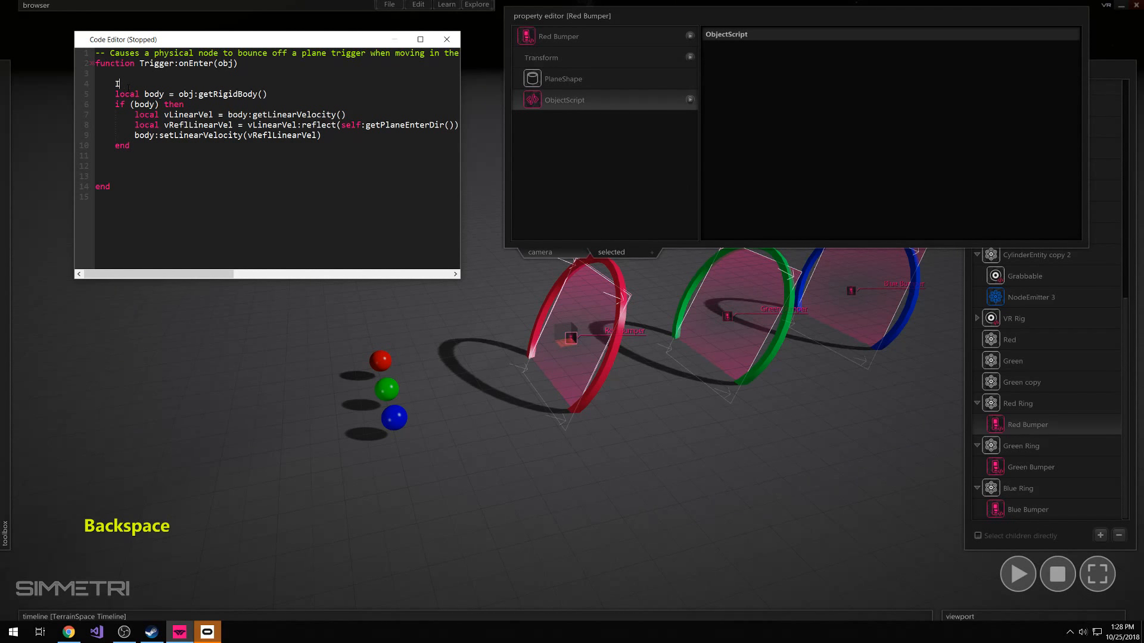
text(if)
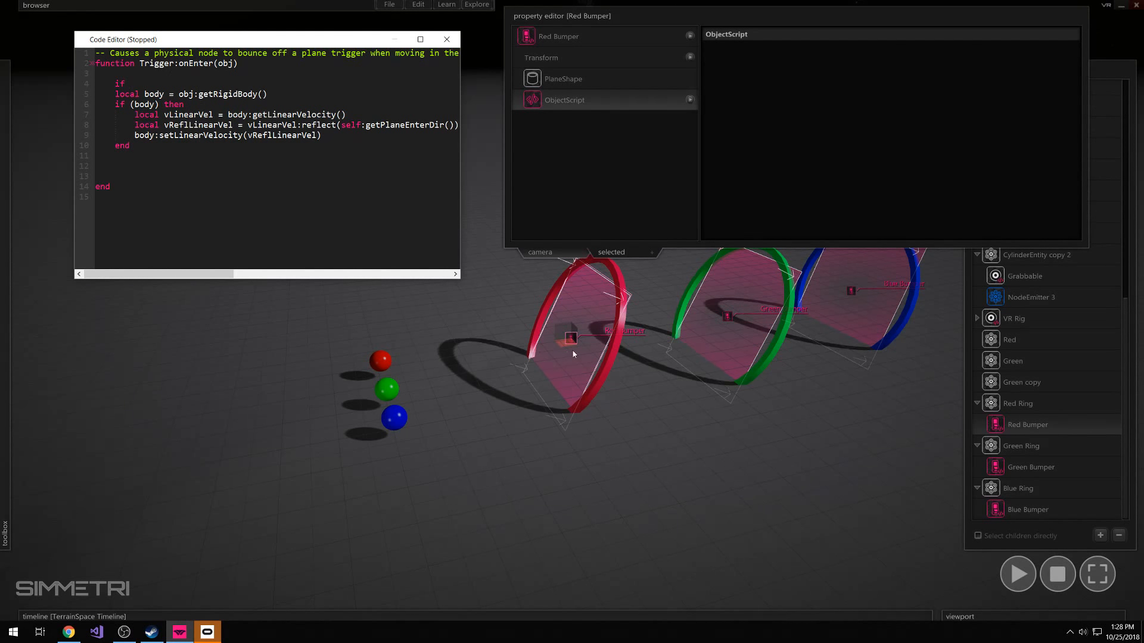
Continue the unfinished if statement in Trigger:onEnter with "obj.color =", using the function's obj parameter
double_click(224, 63)
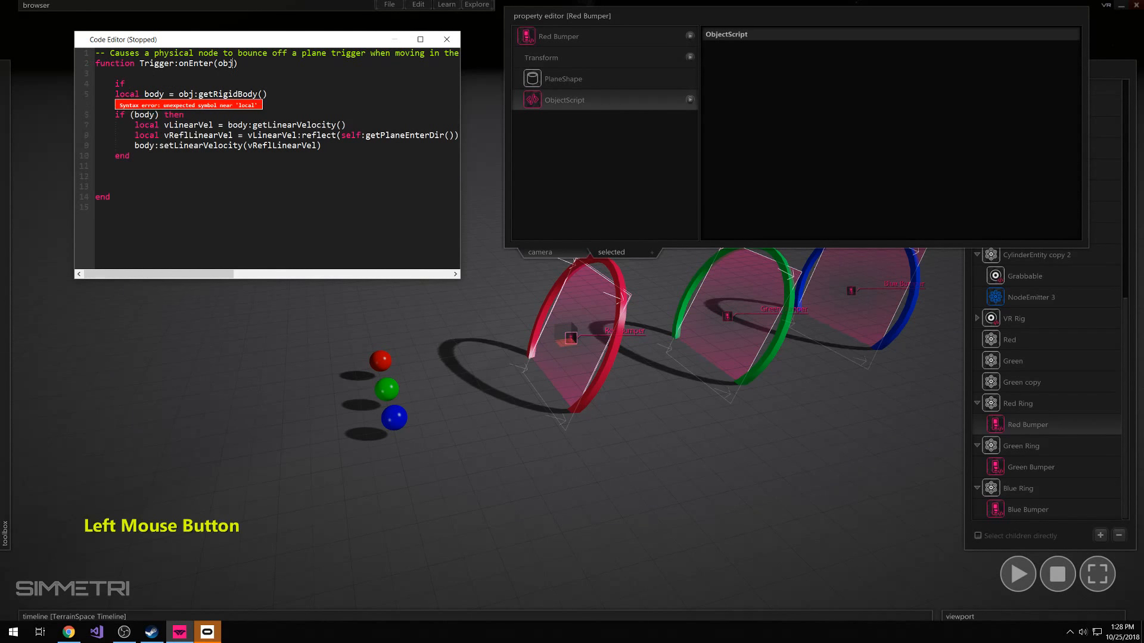
click(233, 64)
click(233, 63)
double_click(225, 63)
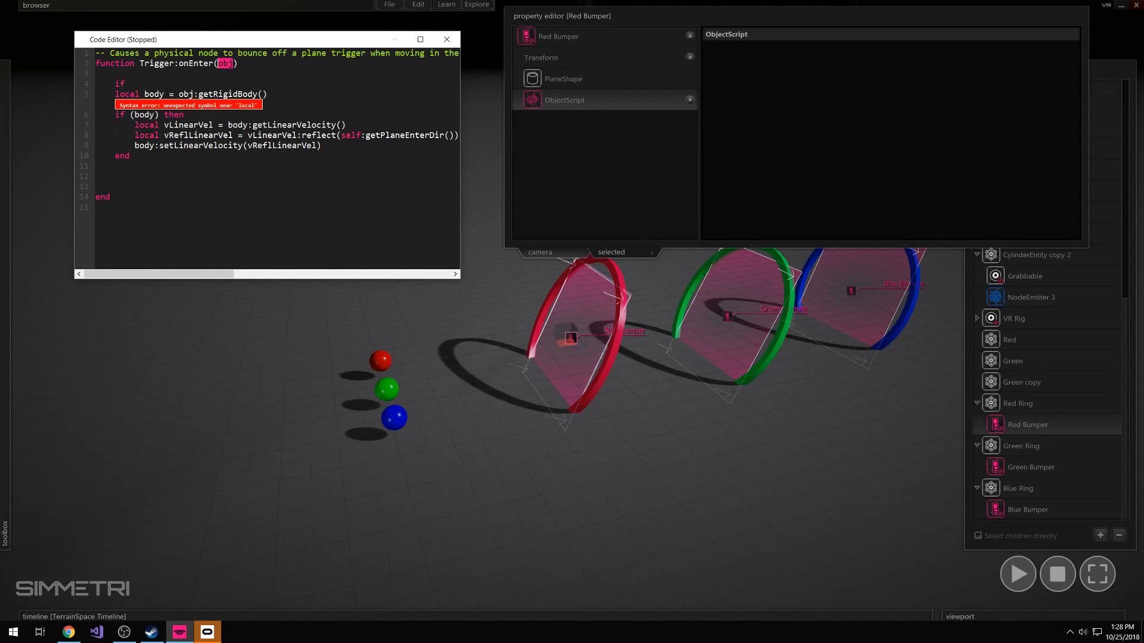
click(141, 83)
text(ob)
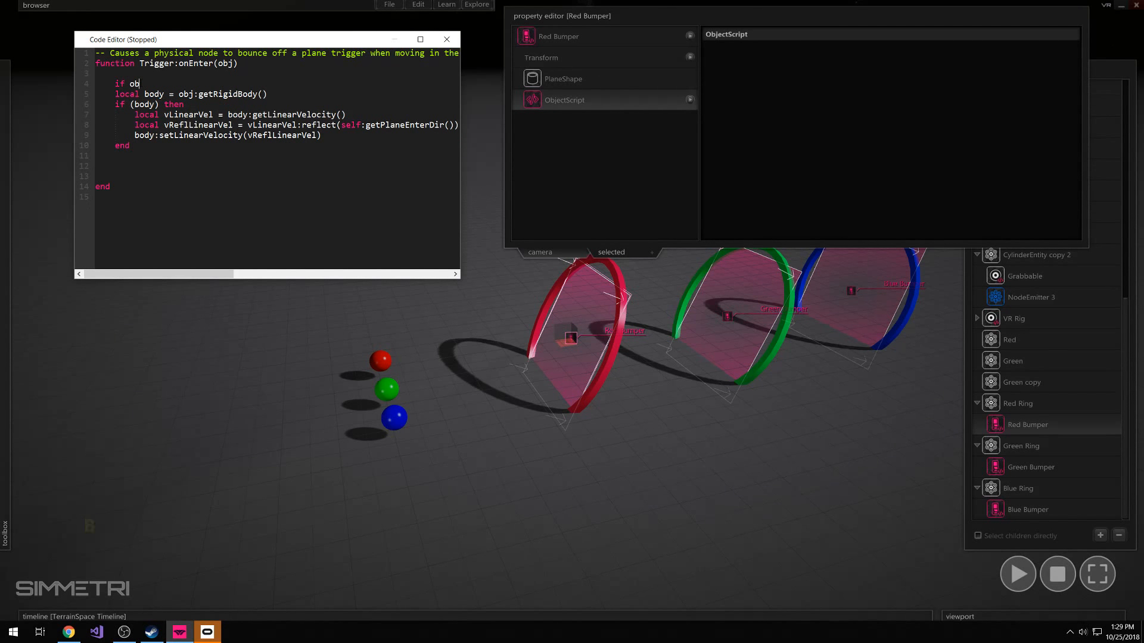
text(j.color =)
Complete the right side of the if condition with the opaque red value rgba(255,0,0,255)
text(rgba()
key(Left)
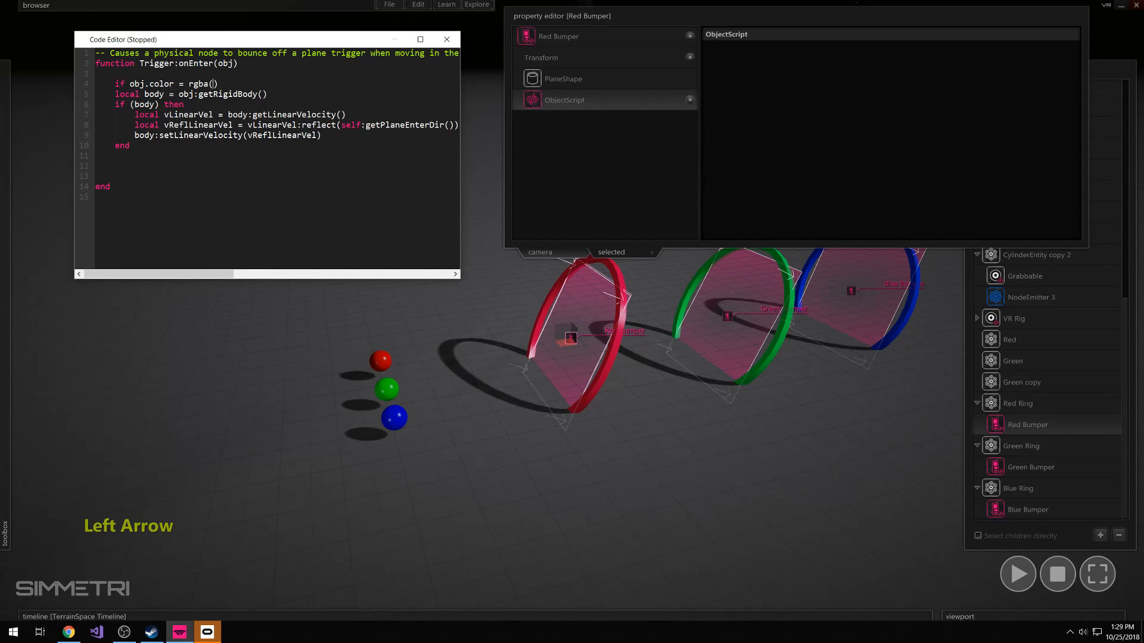
text(255)
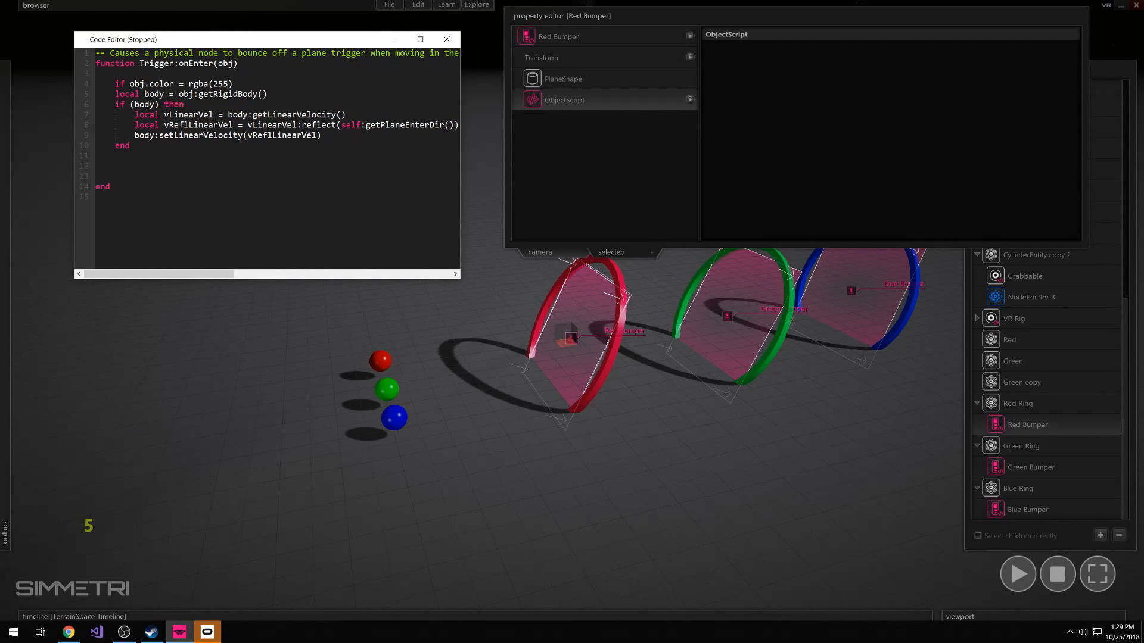
text(0,0,255)
Insert blank lines below the color condition and finish the if line with "then"
click(278, 87)
key(Return)
key(Return)
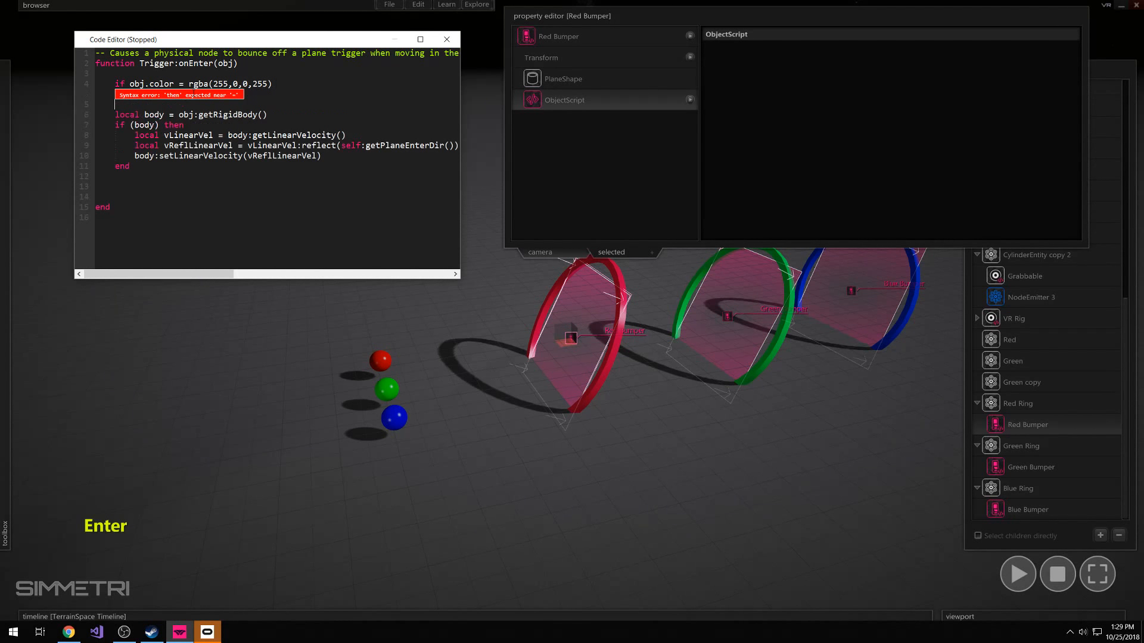
click(262, 90)
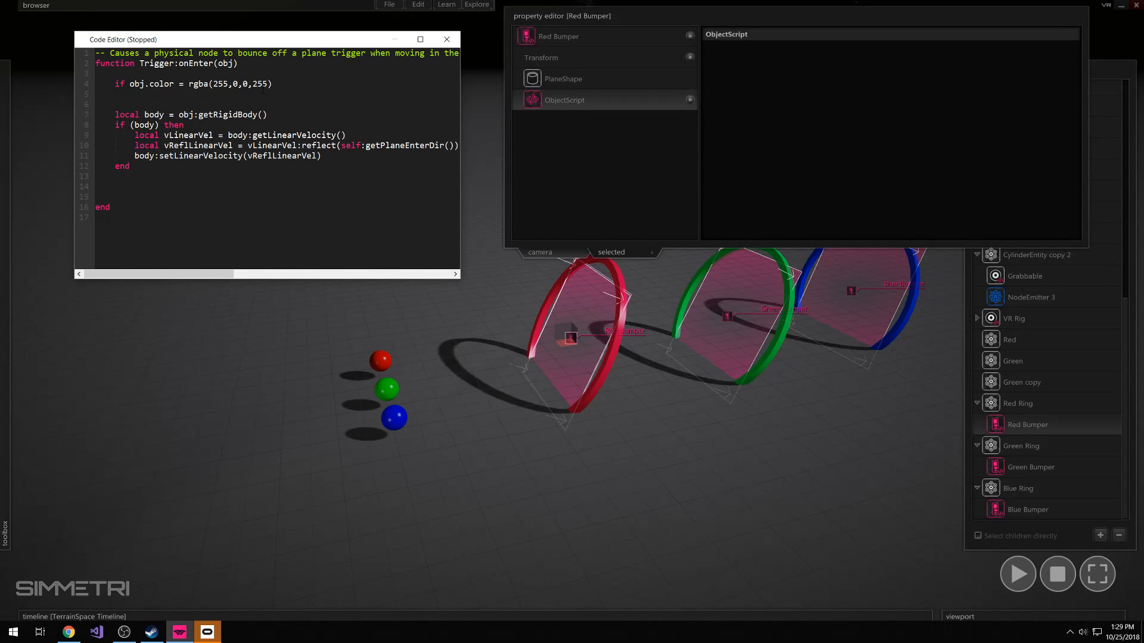
text(then)
Add an "end" for the color condition below the bounce code and indent it one level
click(133, 95)
key(Down)
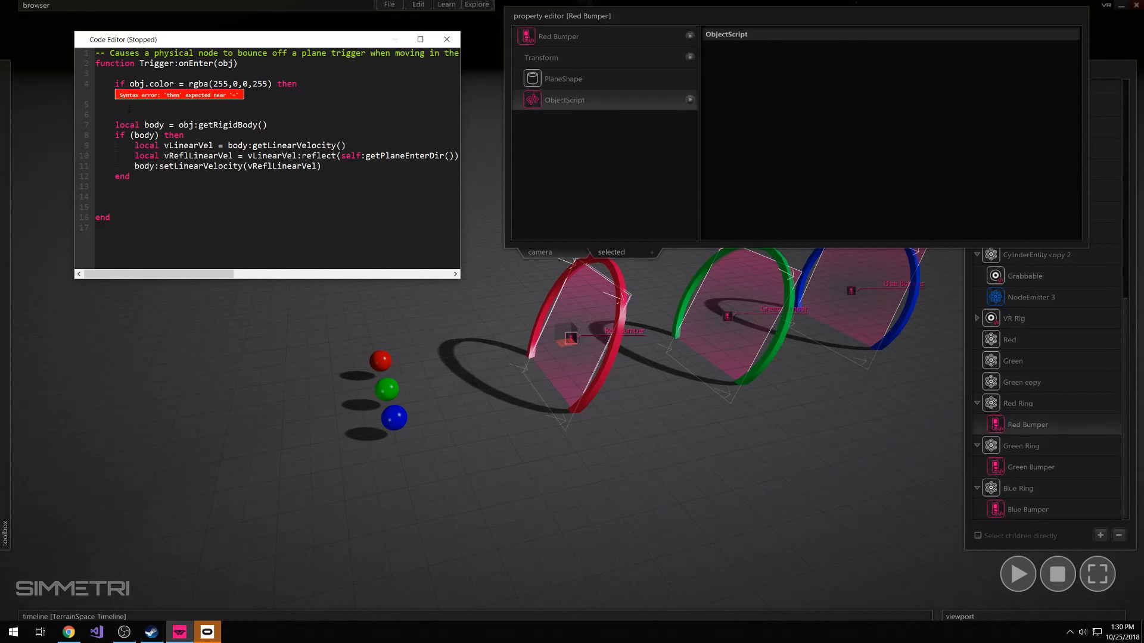
key(Down)
text(end)
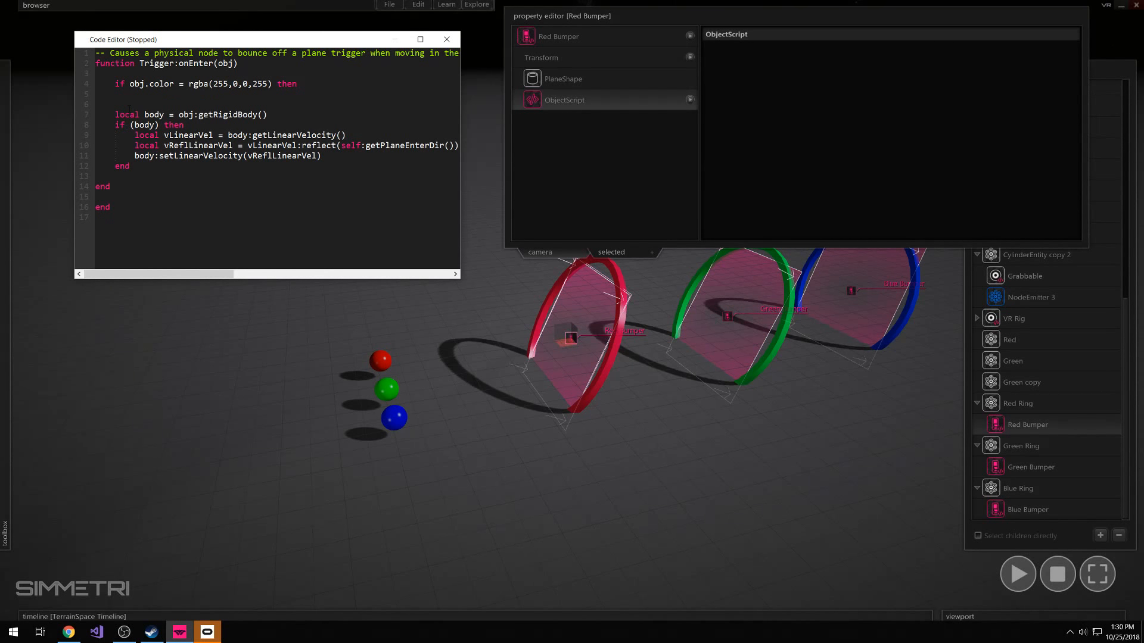
key(Home)
key(Tab)
Indent the block from the local body declaration through its inner end by one more level
click(109, 125)
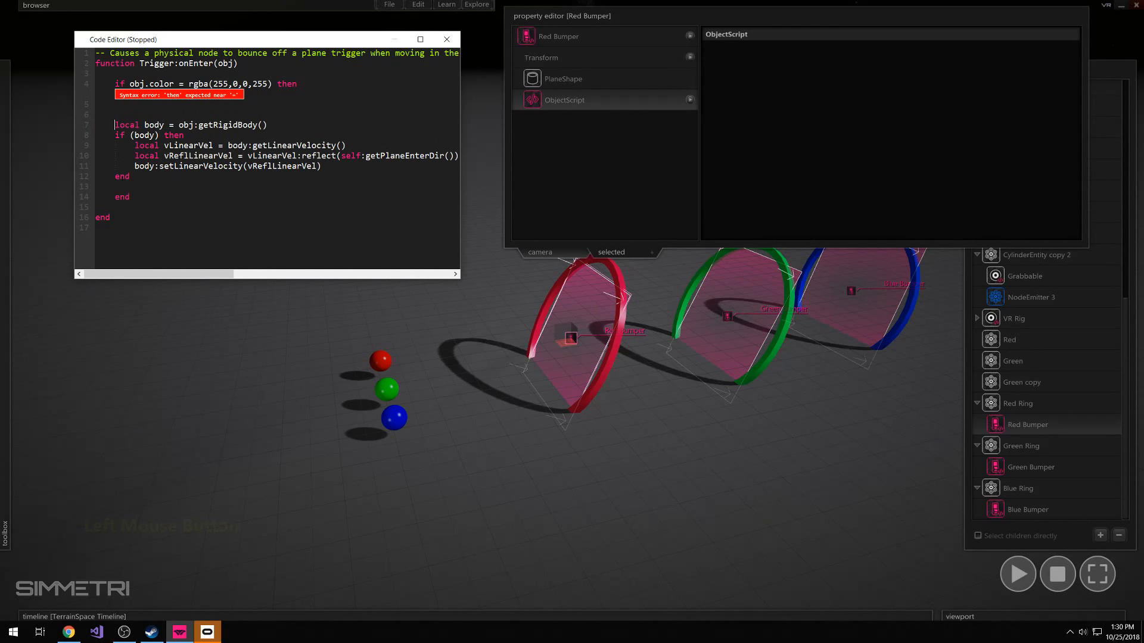
shift+click(140, 179)
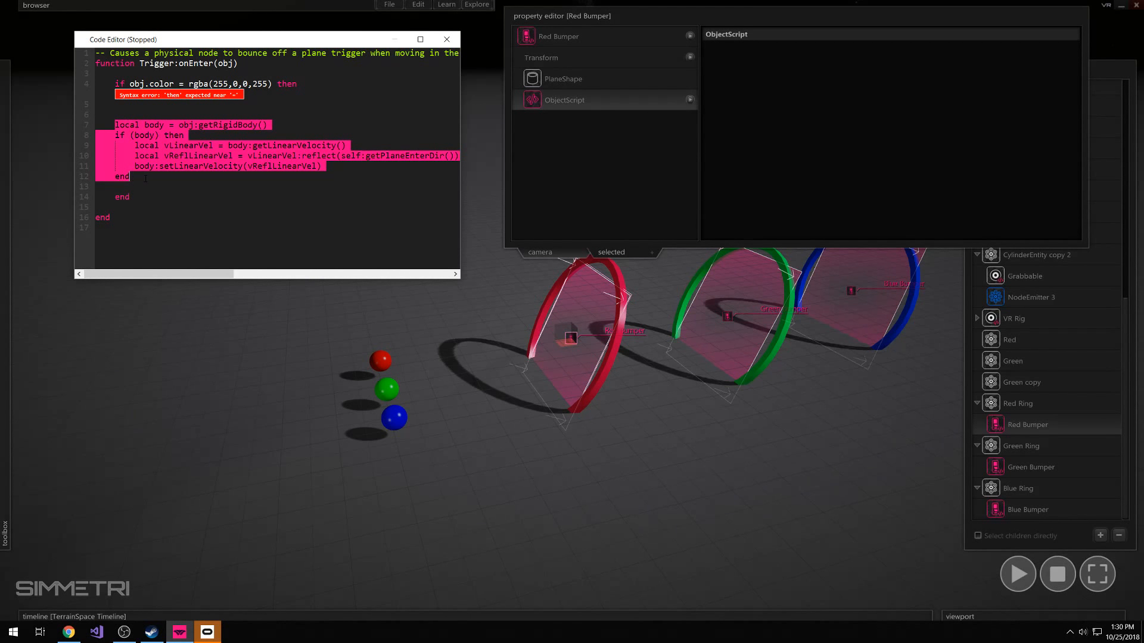
key(Tab)
click(141, 107)
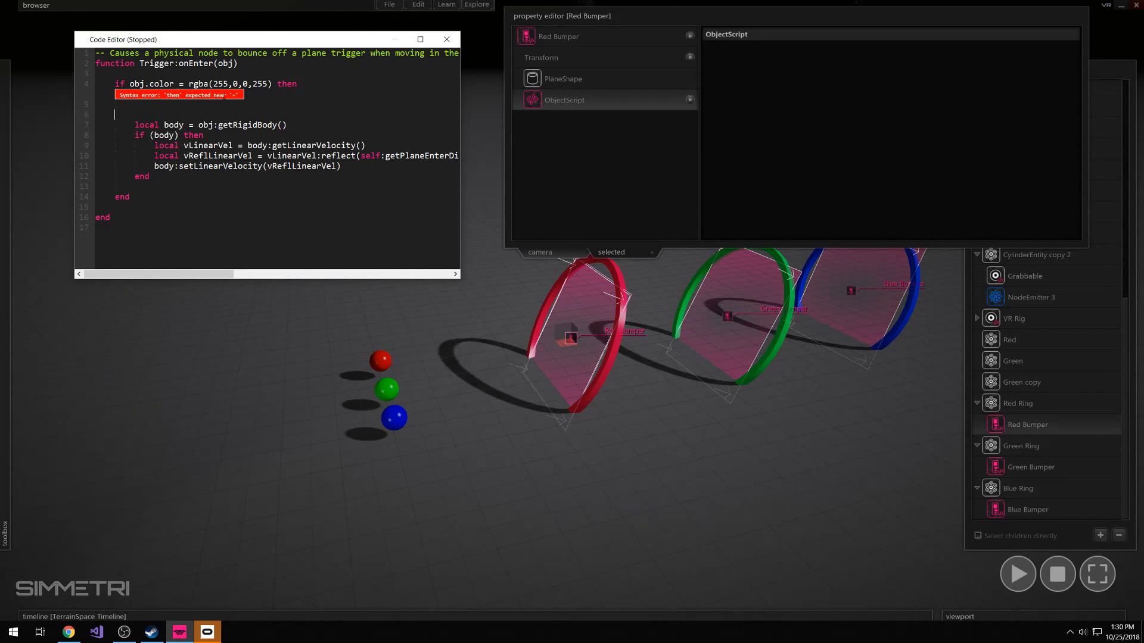
Change the operator in the color condition to the equality comparison "=="
click(233, 96)
click(268, 111)
click(181, 85)
text(=)
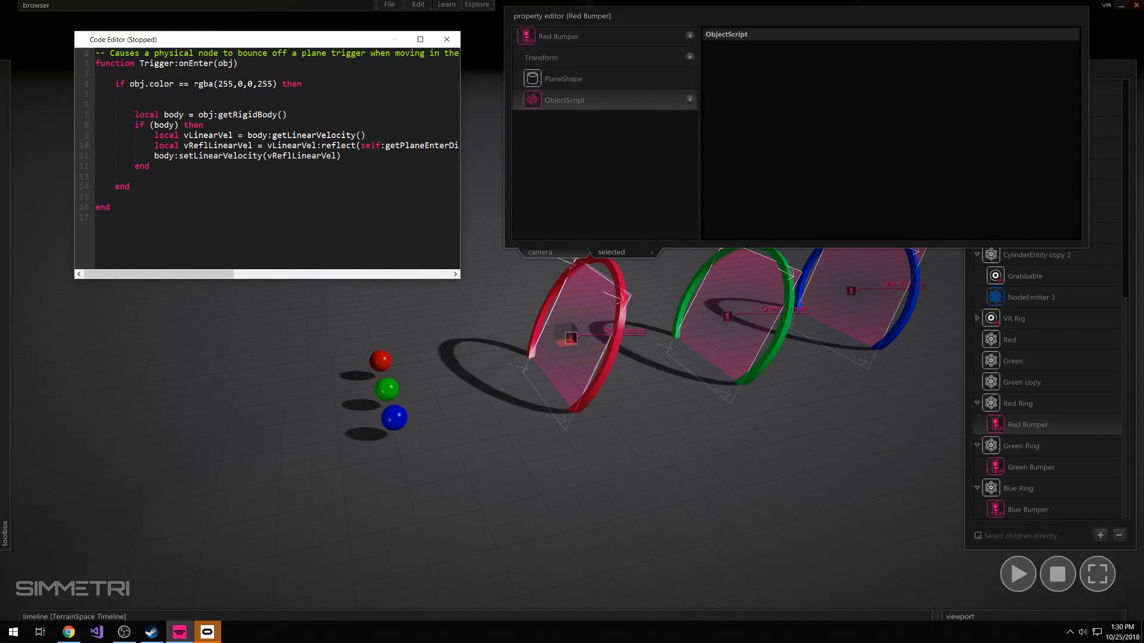
click(195, 84)
click(176, 102)
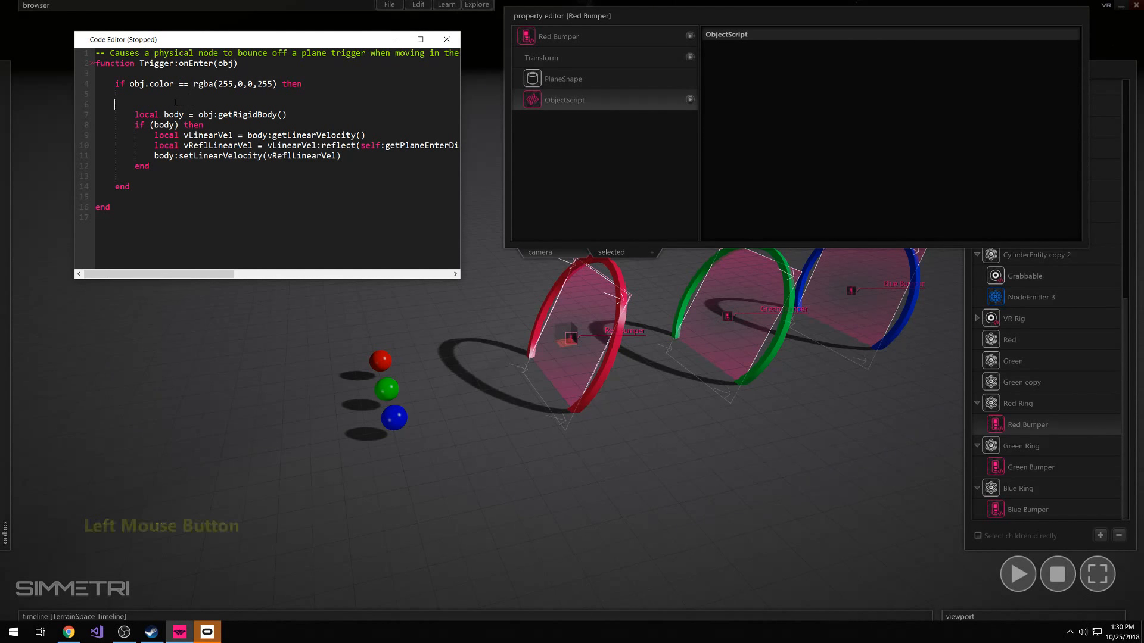
Examine the parts of the if line: obj.color, the comparison operator, the red rgba value and then
double_click(182, 84)
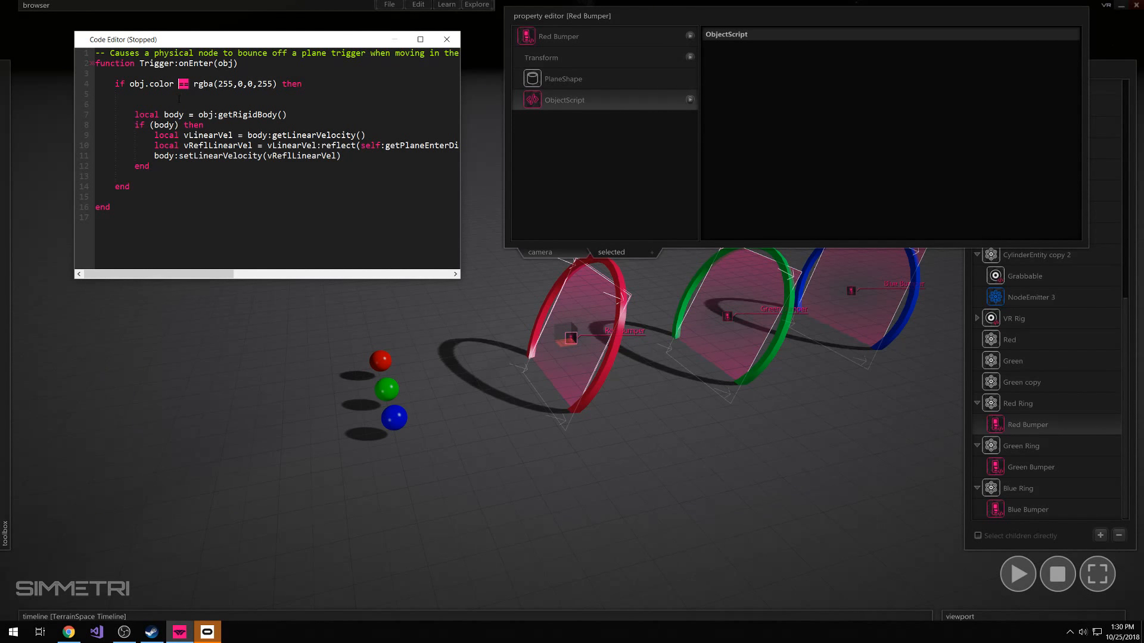
click(190, 84)
drag(189, 84, 180, 88)
click(189, 87)
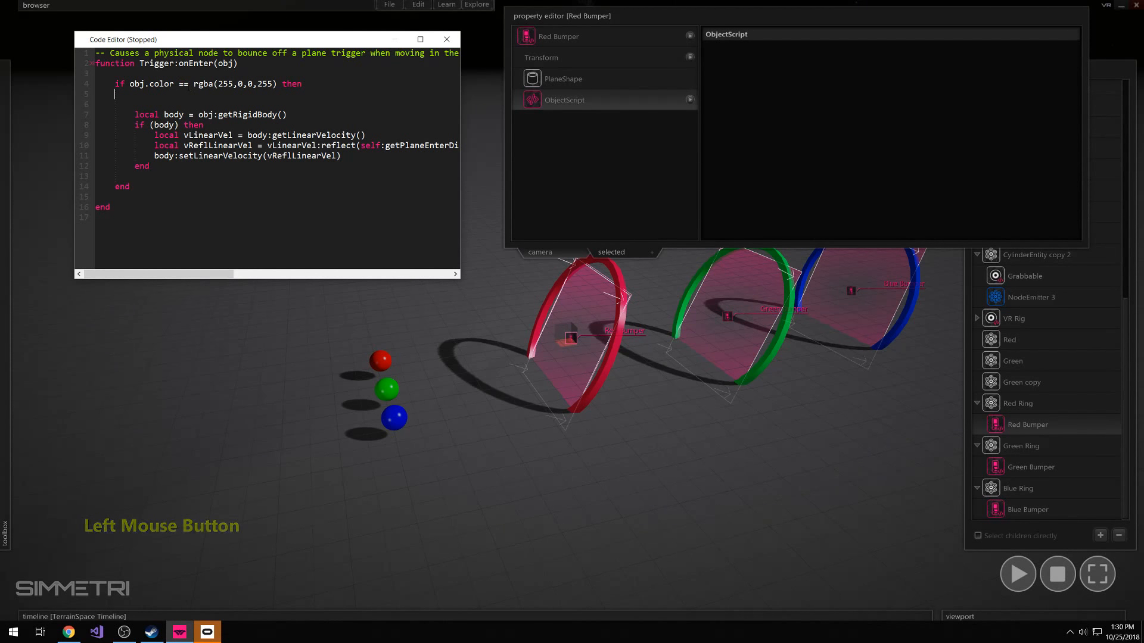
click(172, 102)
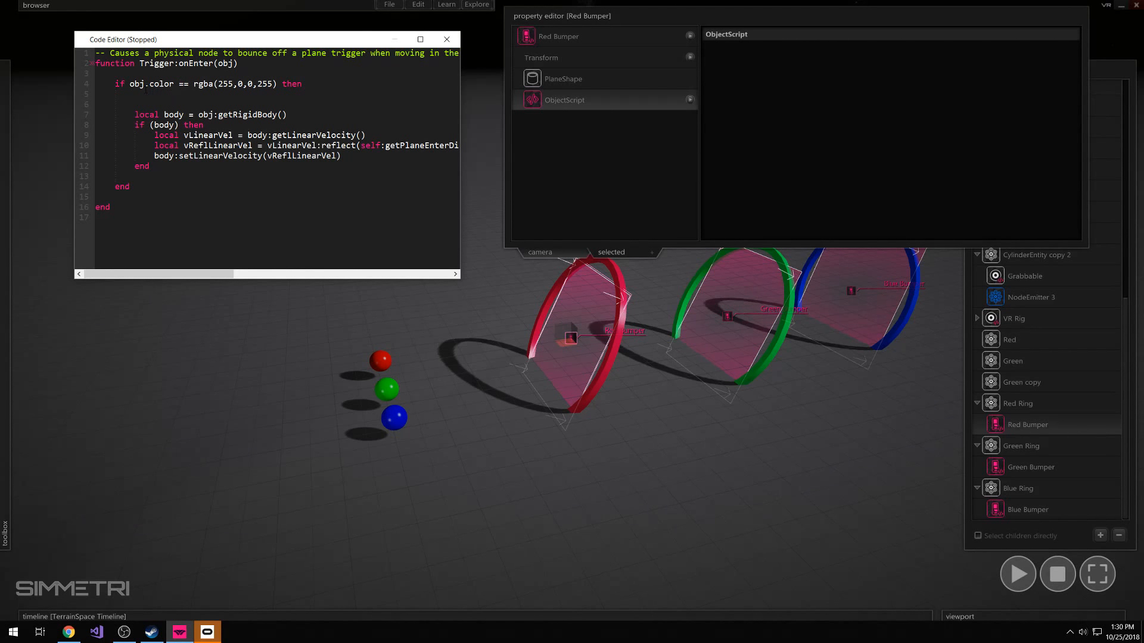
drag(129, 84, 174, 84)
click(181, 84)
mouse_move(179, 84)
mouse_down()
mouse_move(187, 93)
mouse_move(180, 84)
mouse_up()
click(186, 95)
drag(194, 87, 307, 86)
click(281, 86)
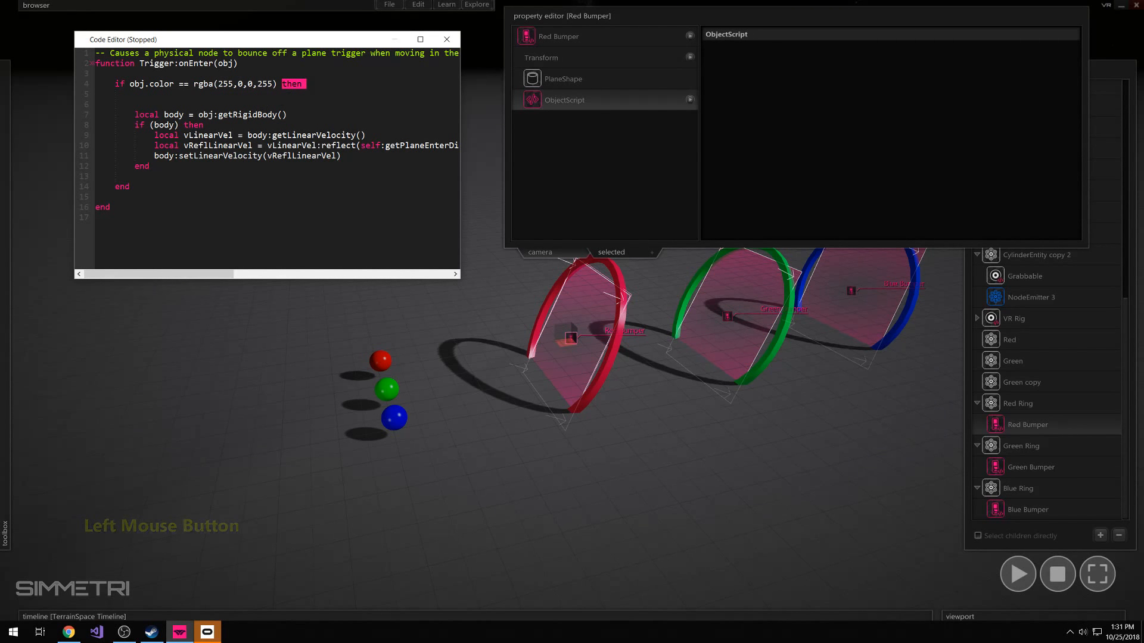
Examine how the color condition and its matching end enclose the bounce code block
drag(135, 104, 163, 190)
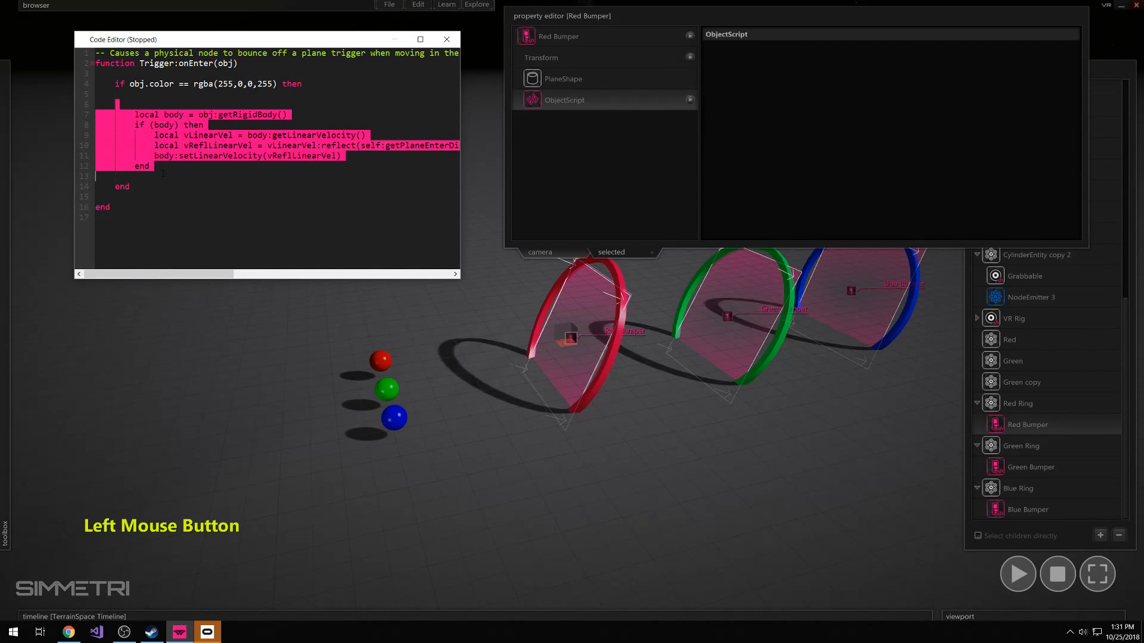
double_click(123, 186)
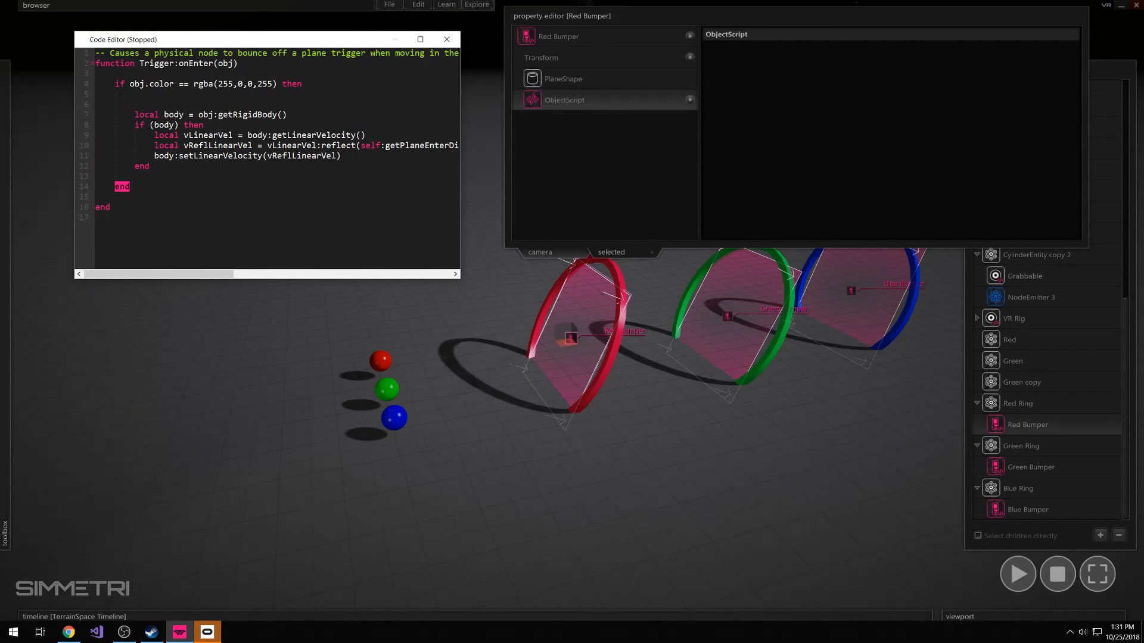
drag(126, 87, 120, 94)
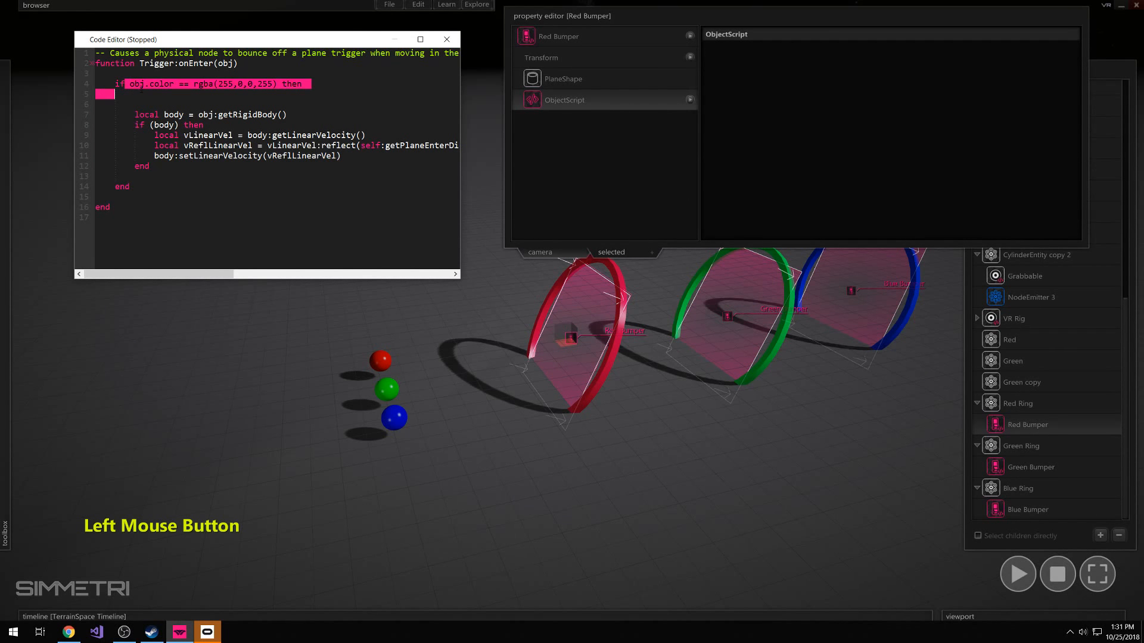
click(164, 84)
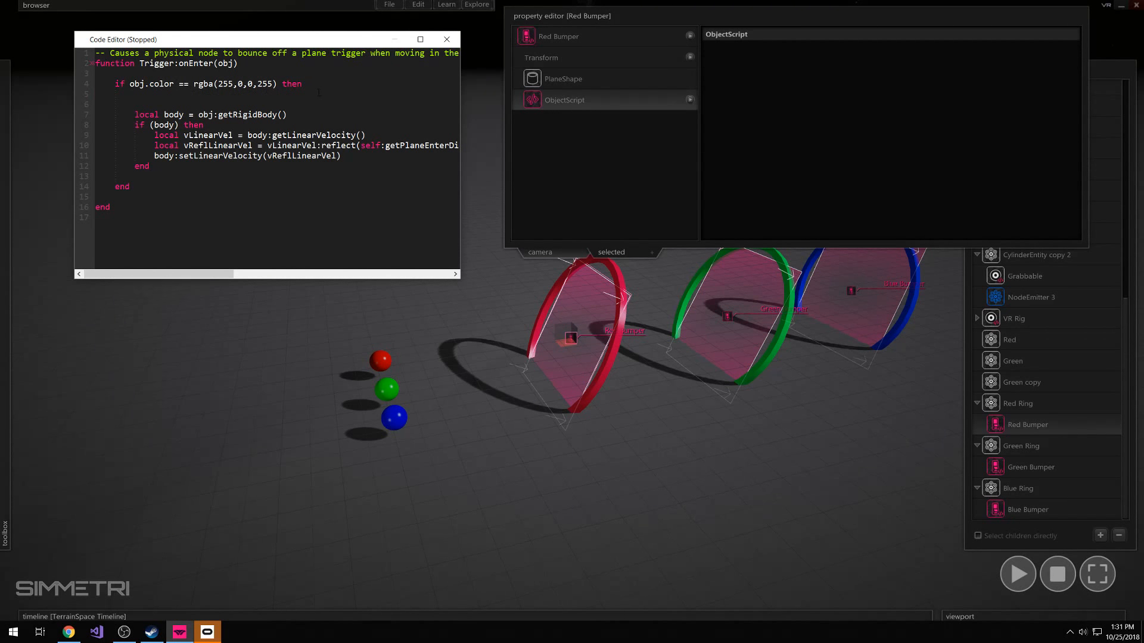
drag(135, 115, 153, 167)
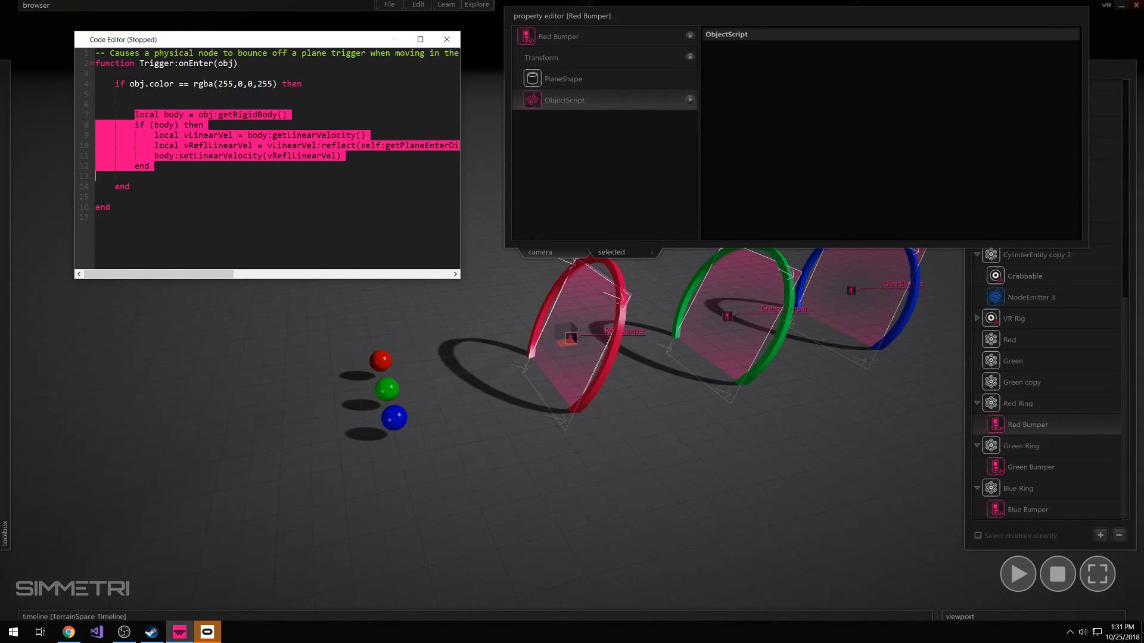
click(119, 189)
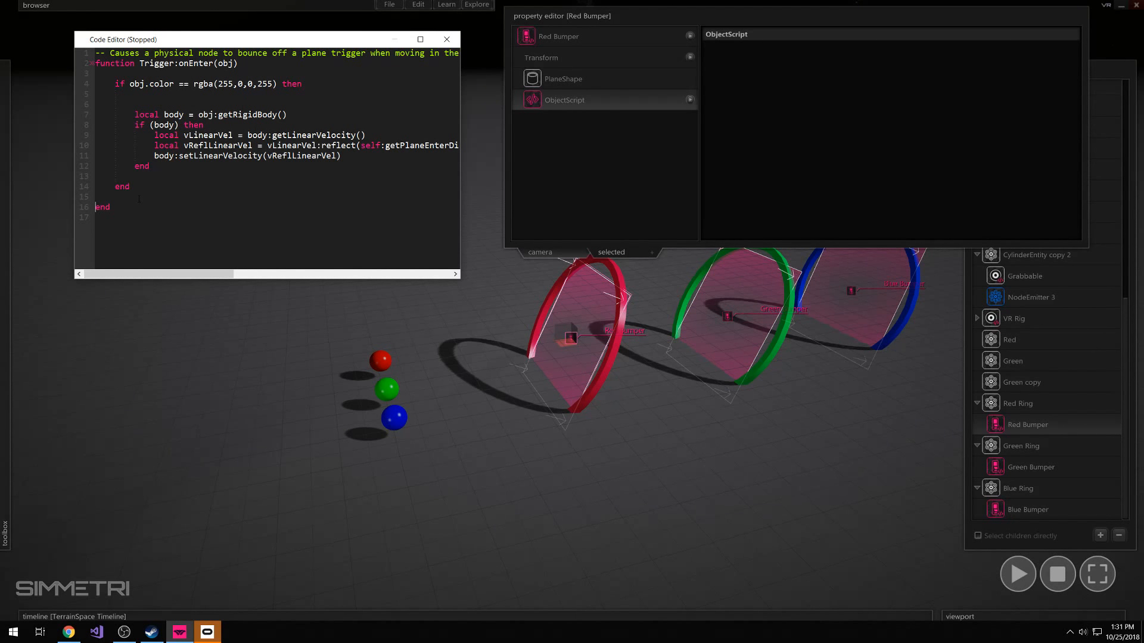
Close the code editor and test Red Bumper in the simulation by throwing the red, green and blue spheres at the red ring
click(447, 39)
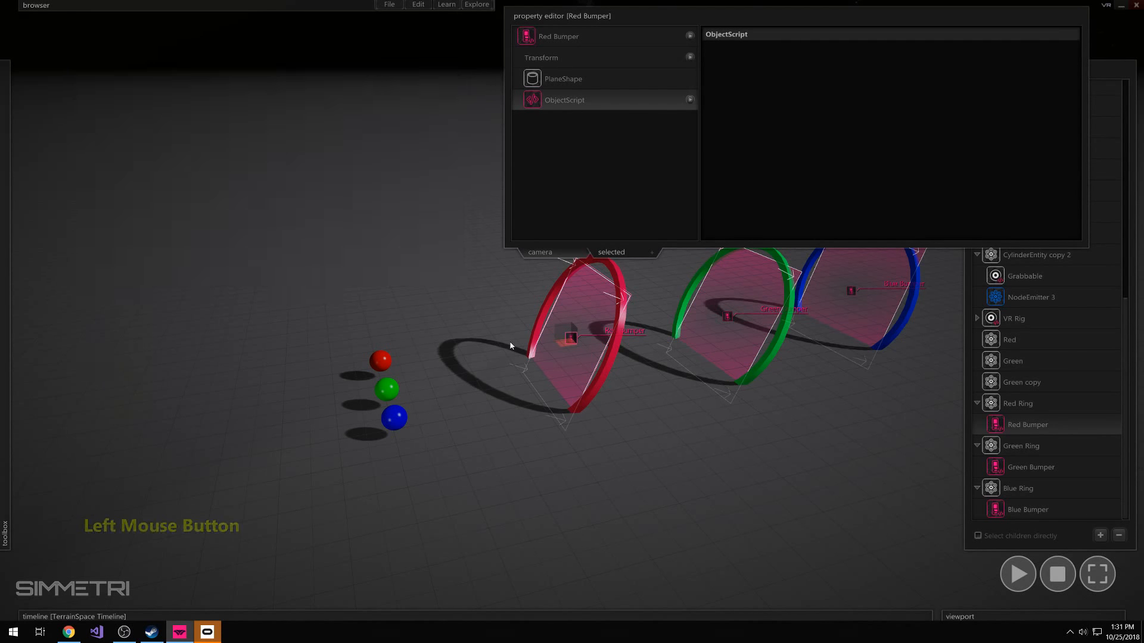
click(518, 392)
drag(431, 329, 383, 435)
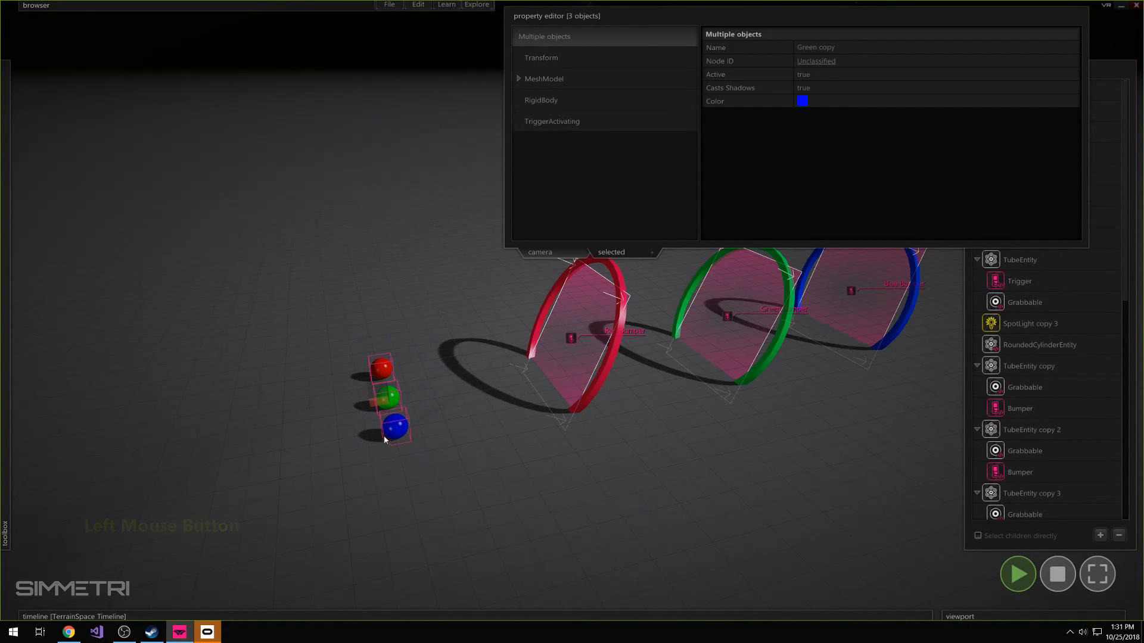
drag(364, 392, 479, 384)
click(397, 374)
click(385, 368)
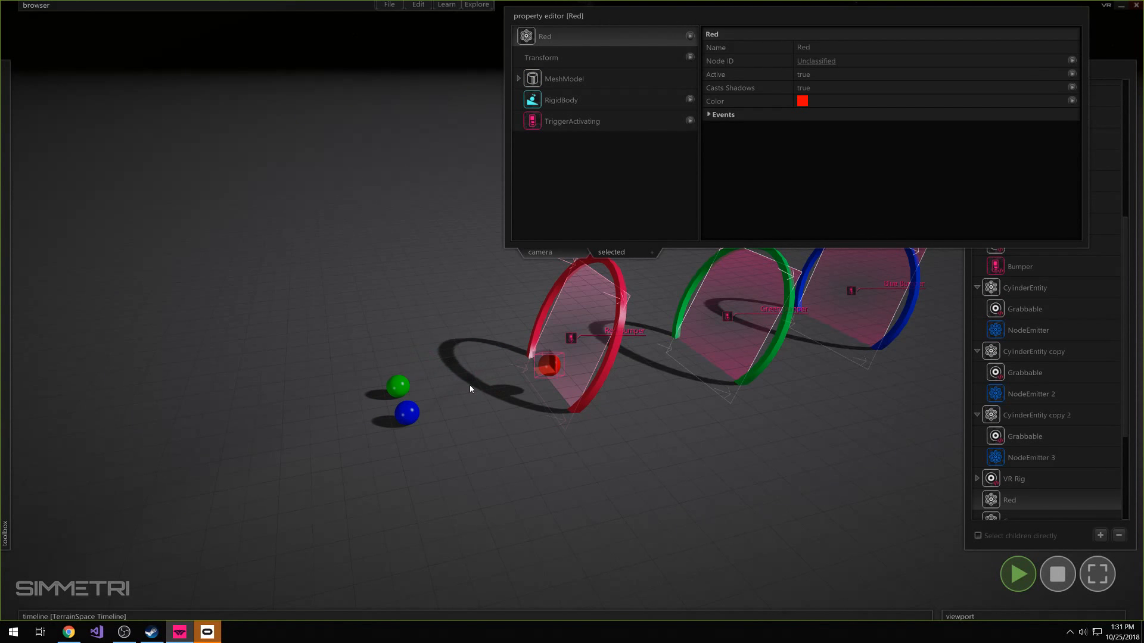
click(396, 392)
drag(396, 393, 499, 384)
click(406, 423)
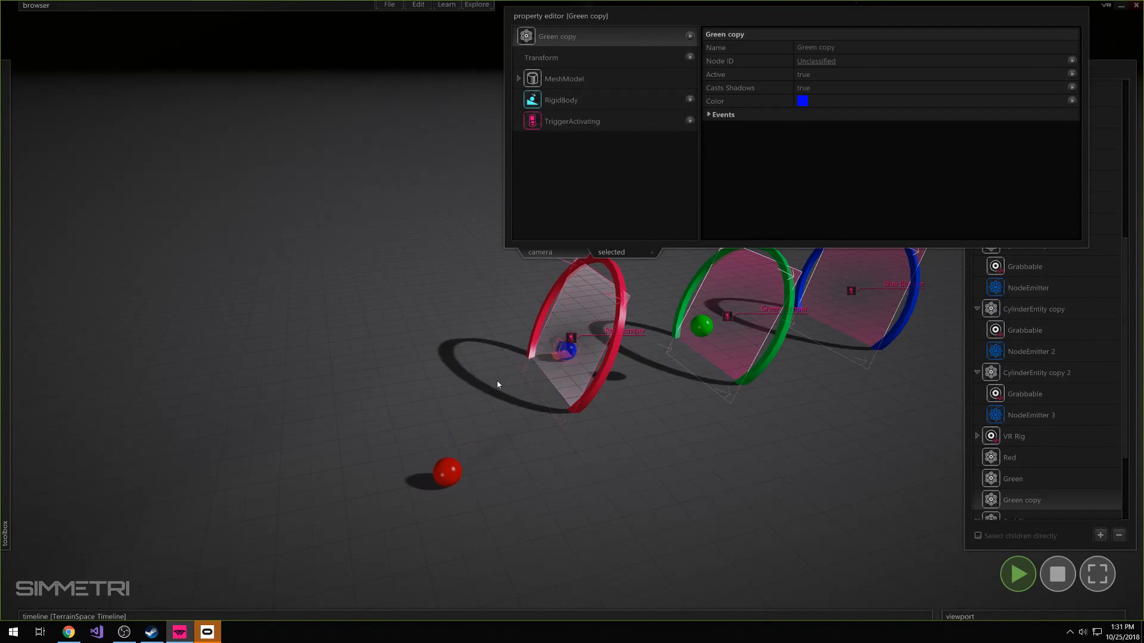
click(1016, 578)
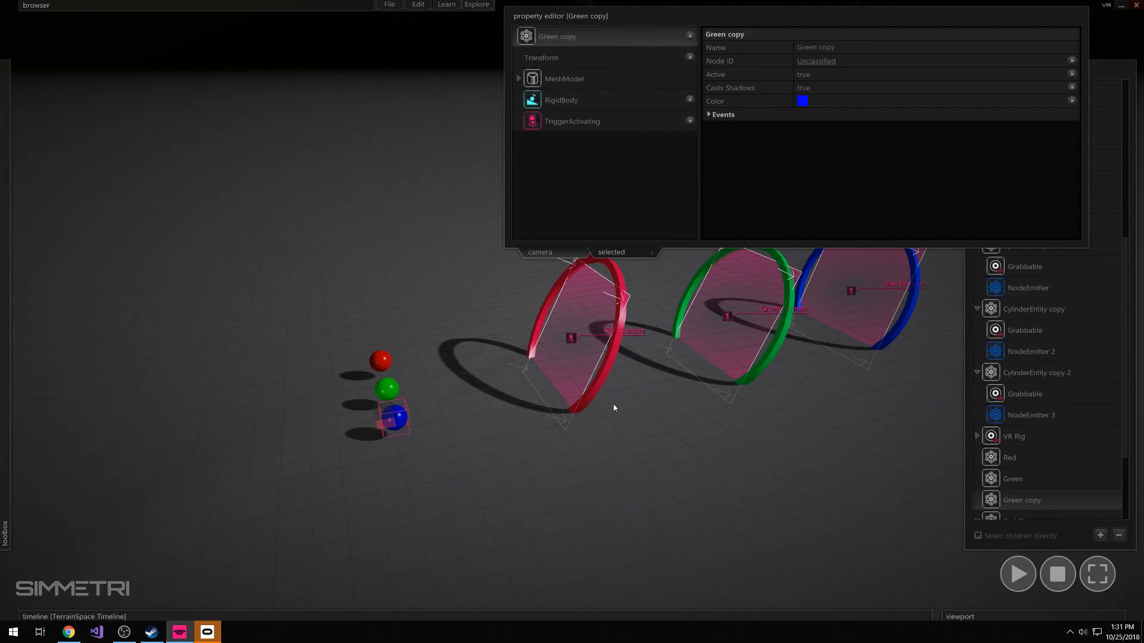
Reopen Red Bumper's code and review the color condition together with the bounce block inside it
click(613, 404)
scroll(1009, 507, down, 10)
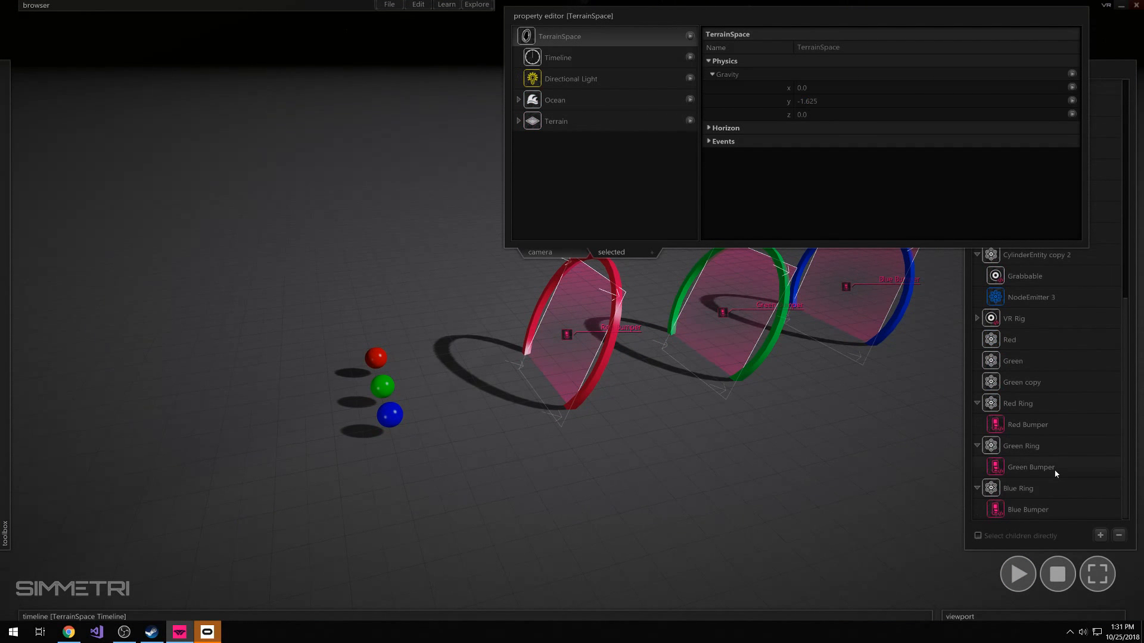
click(1027, 426)
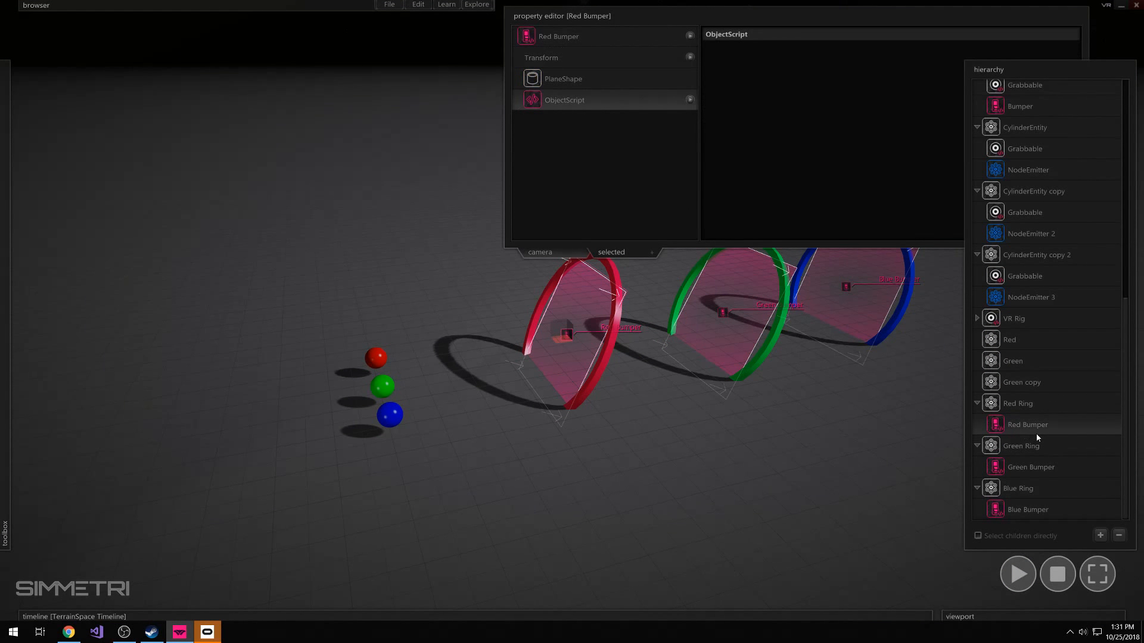
right_click(1001, 432)
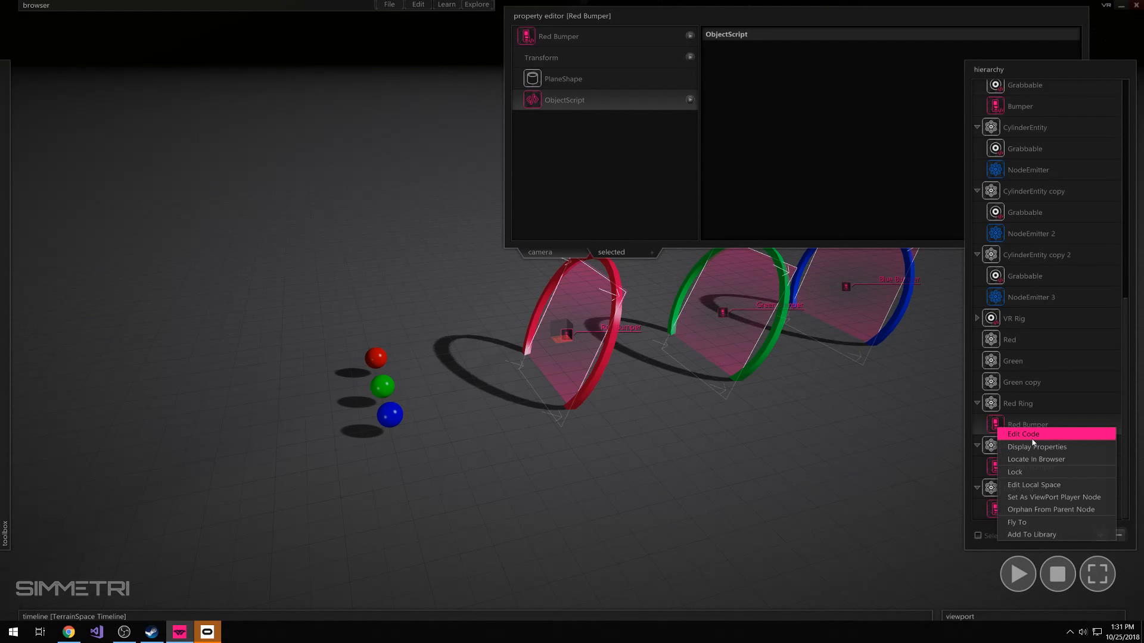
click(1026, 437)
drag(110, 84, 313, 87)
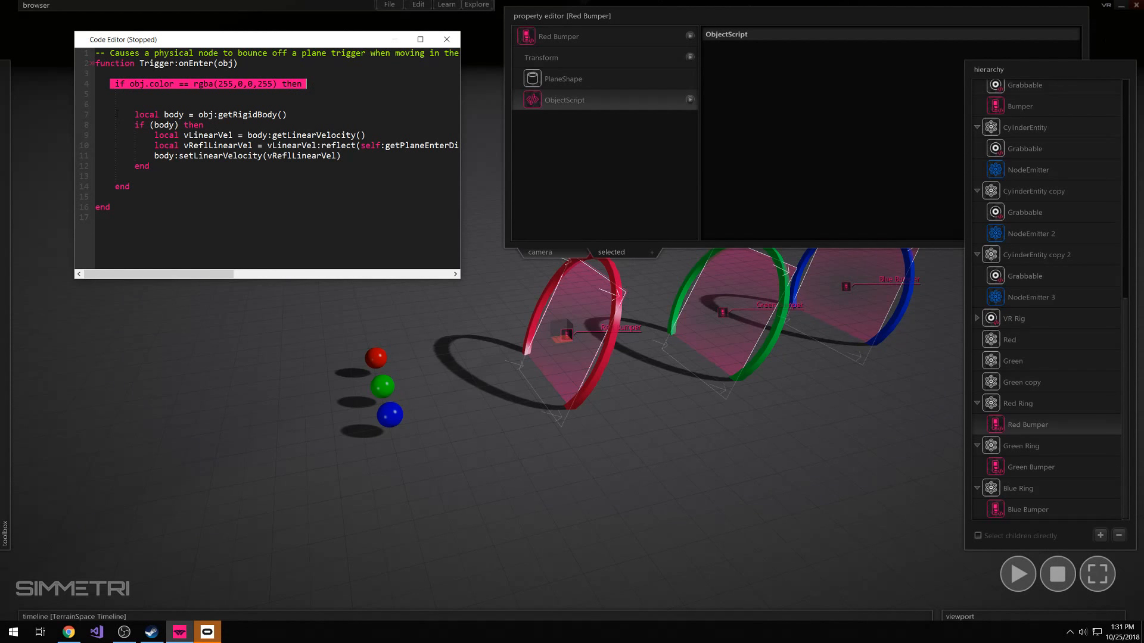
drag(135, 114, 178, 167)
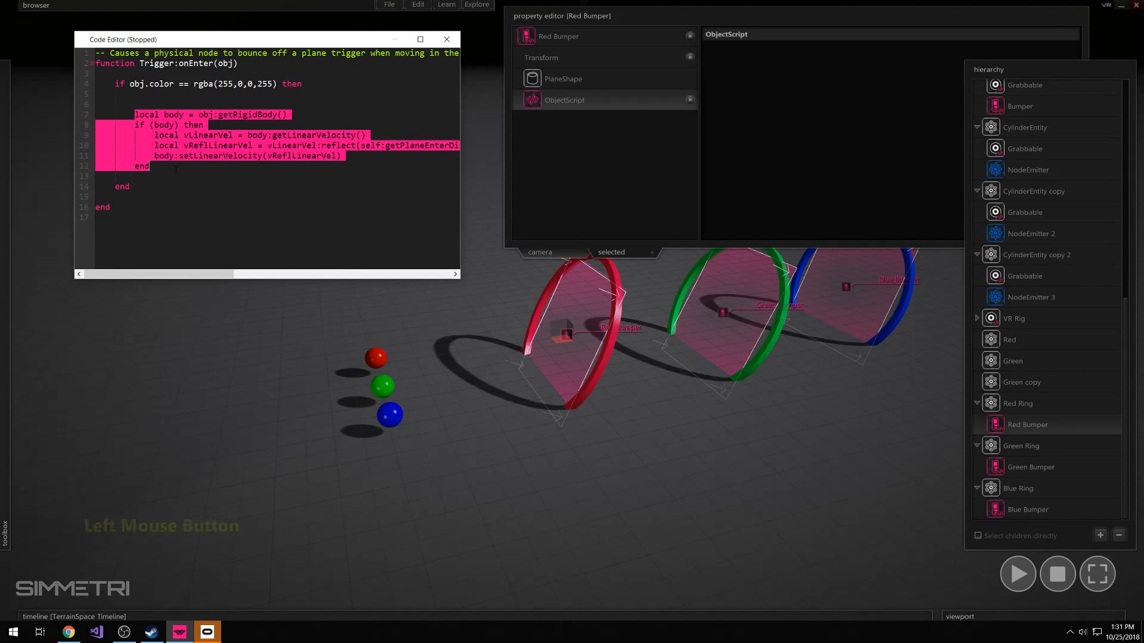
click(158, 121)
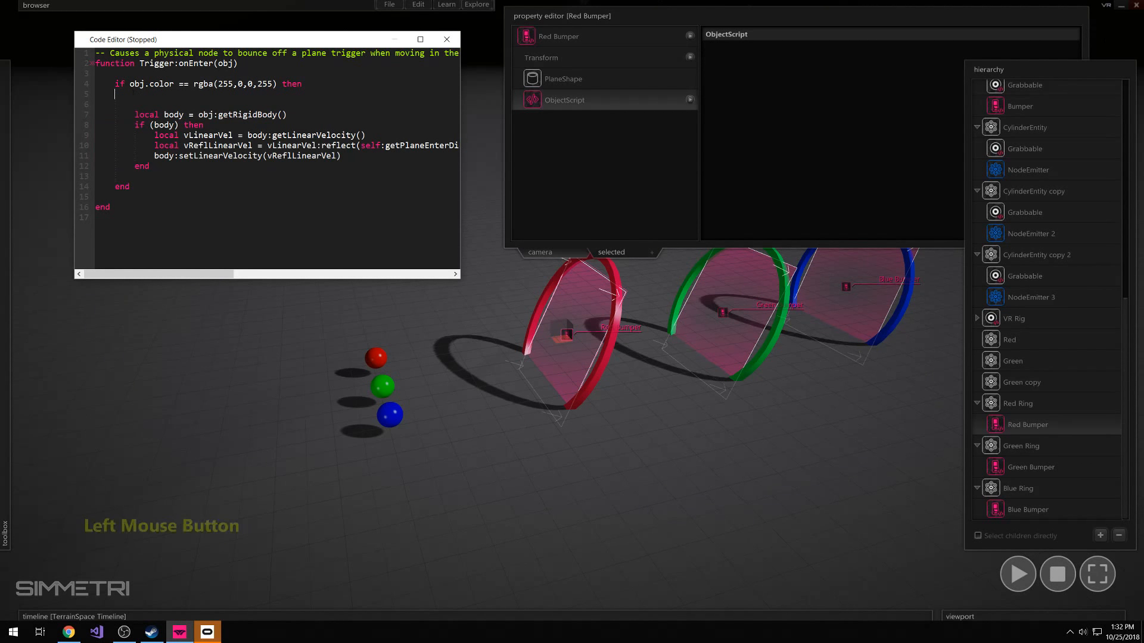
Examine the if keyword, the obj.color comparison, the == operator and then in Red Bumper's condition line
double_click(119, 84)
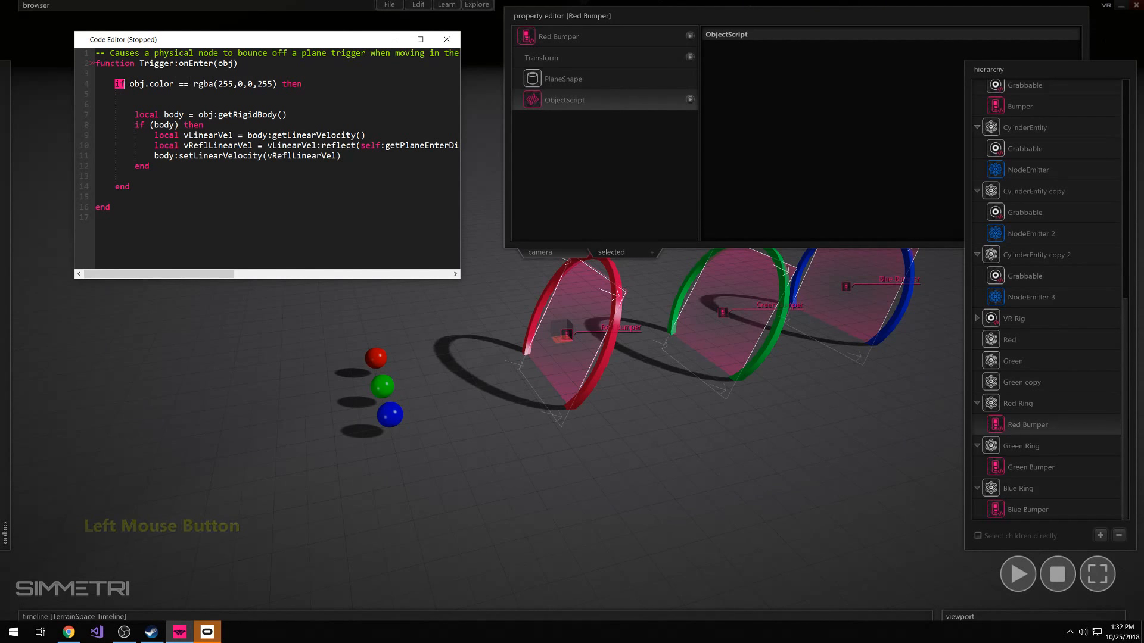
click(129, 84)
drag(129, 84, 279, 84)
click(197, 115)
drag(178, 84, 188, 84)
click(188, 83)
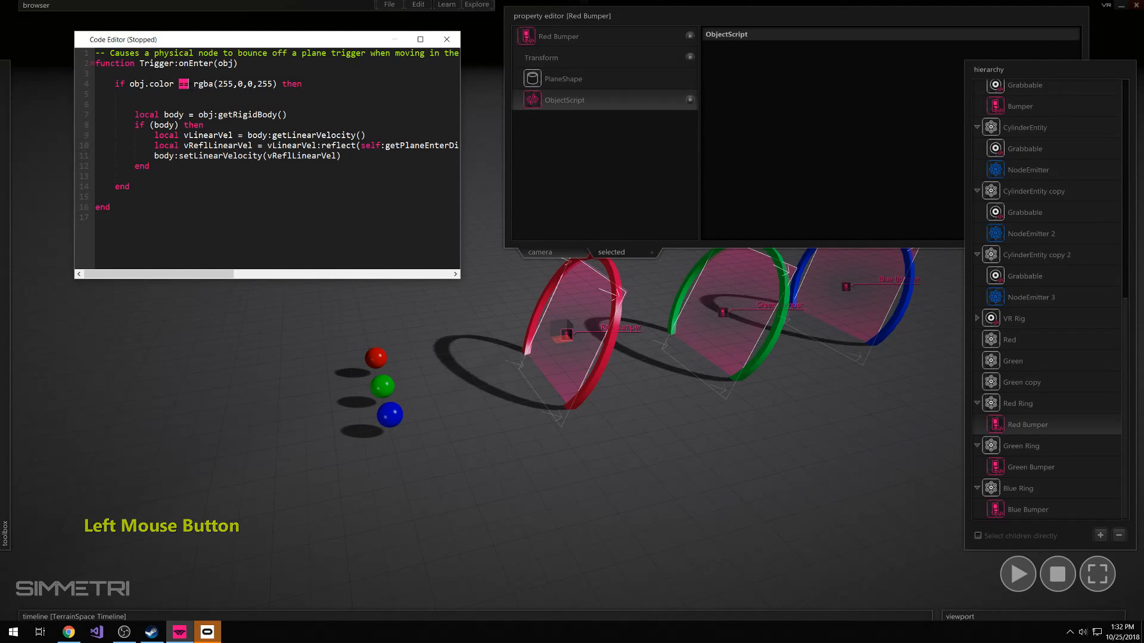
click(176, 84)
drag(129, 84, 310, 89)
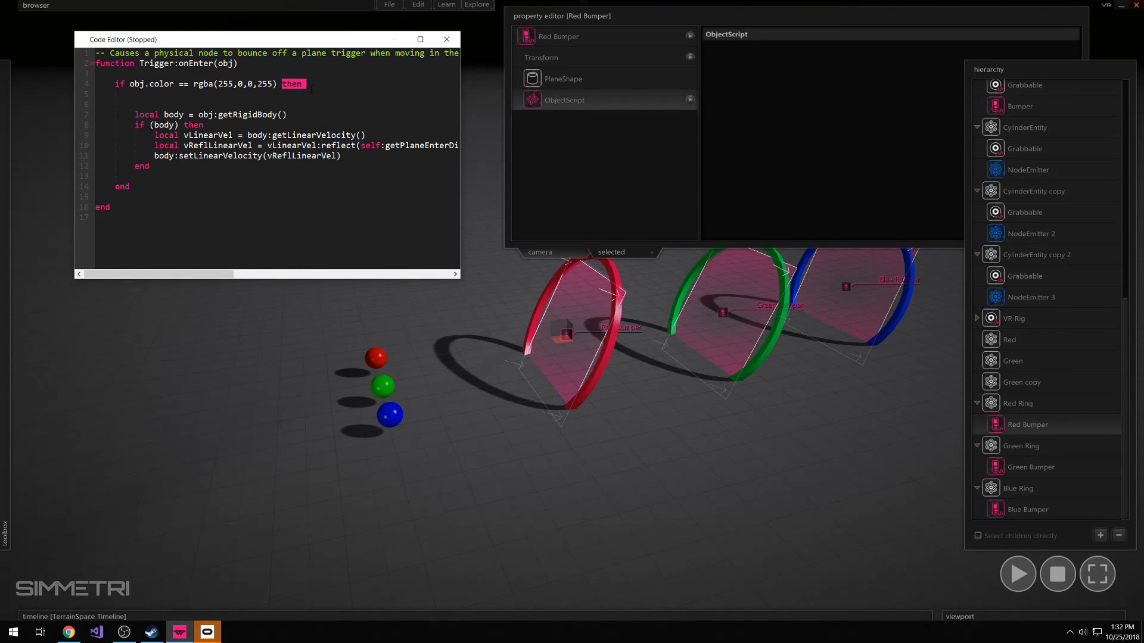
Examine the bounce block enclosed between the red color condition and its matching end
drag(141, 101, 151, 166)
click(147, 189)
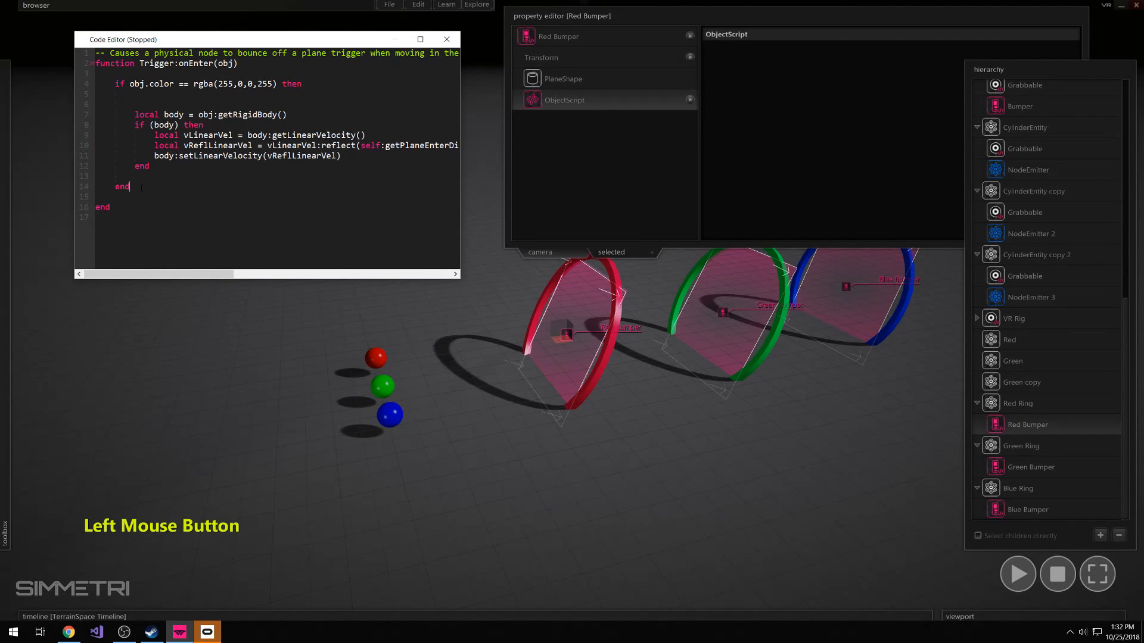
drag(117, 84, 125, 84)
click(119, 189)
click(119, 189)
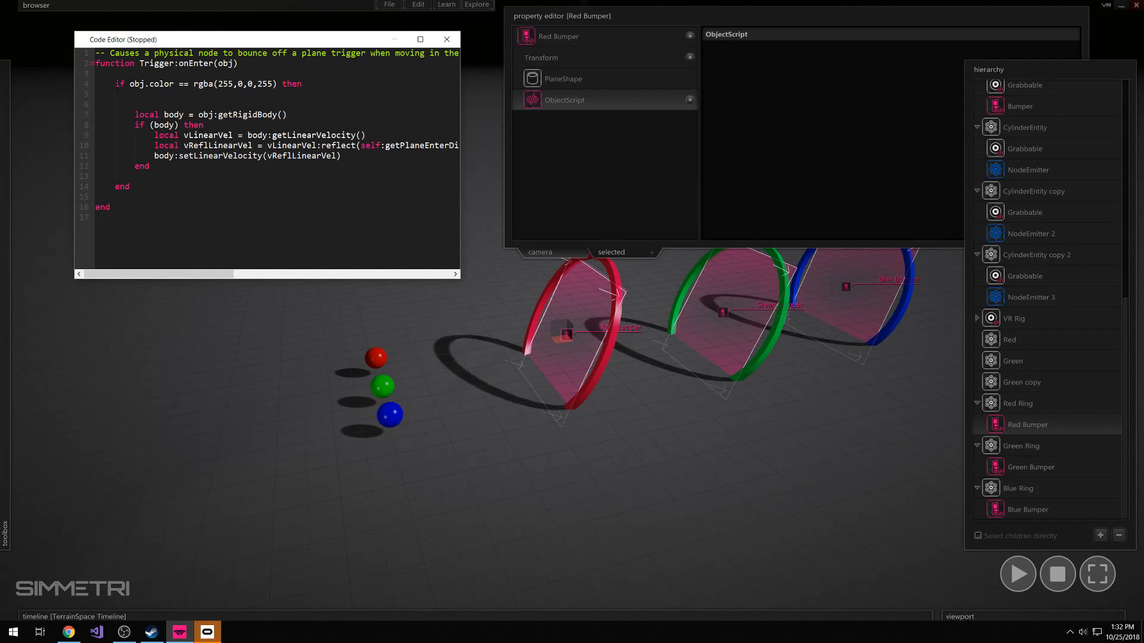
drag(130, 84, 114, 94)
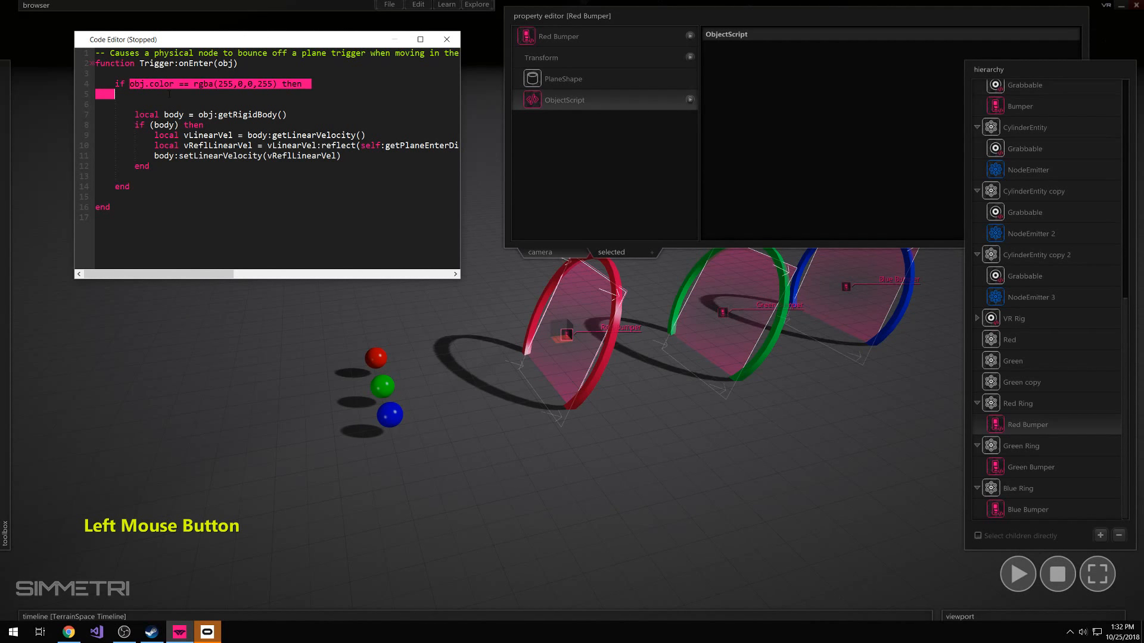
Close Red Bumper's code and open Green Bumper's code to review its unconditional bounce block
click(451, 44)
click(723, 20)
right_drag(624, 247, 571, 310)
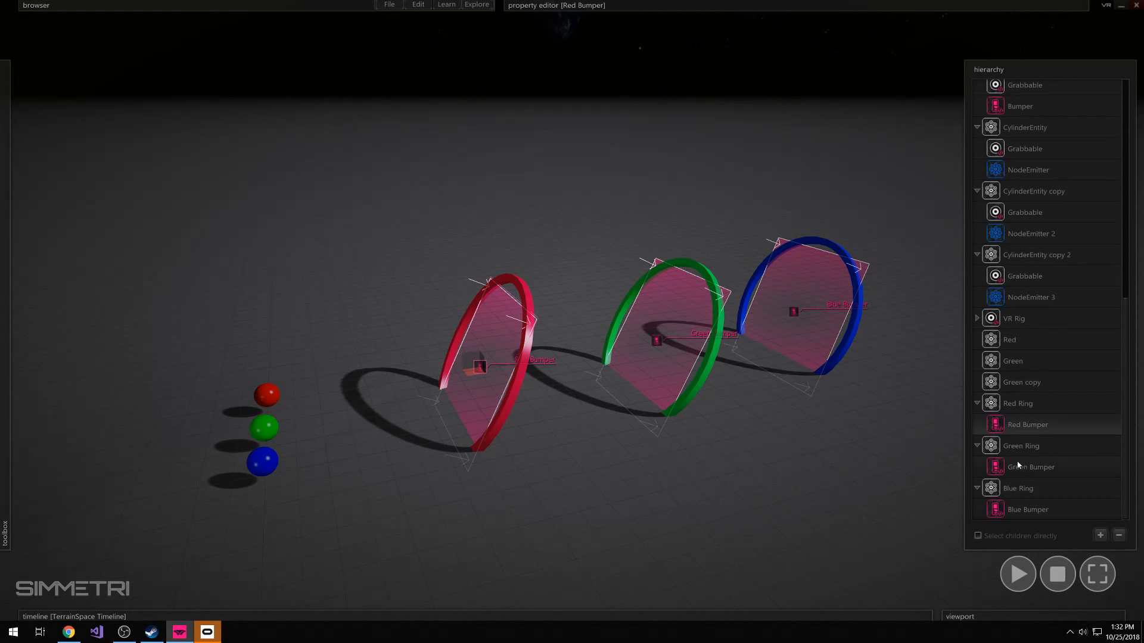
click(1039, 448)
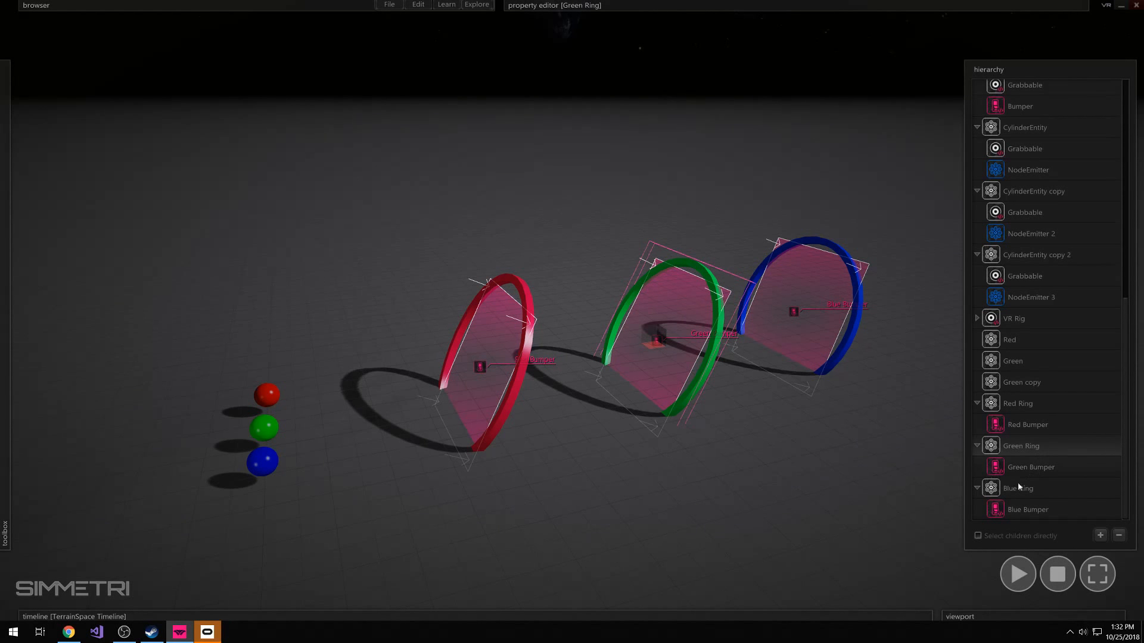
click(1047, 468)
right_click(1023, 469)
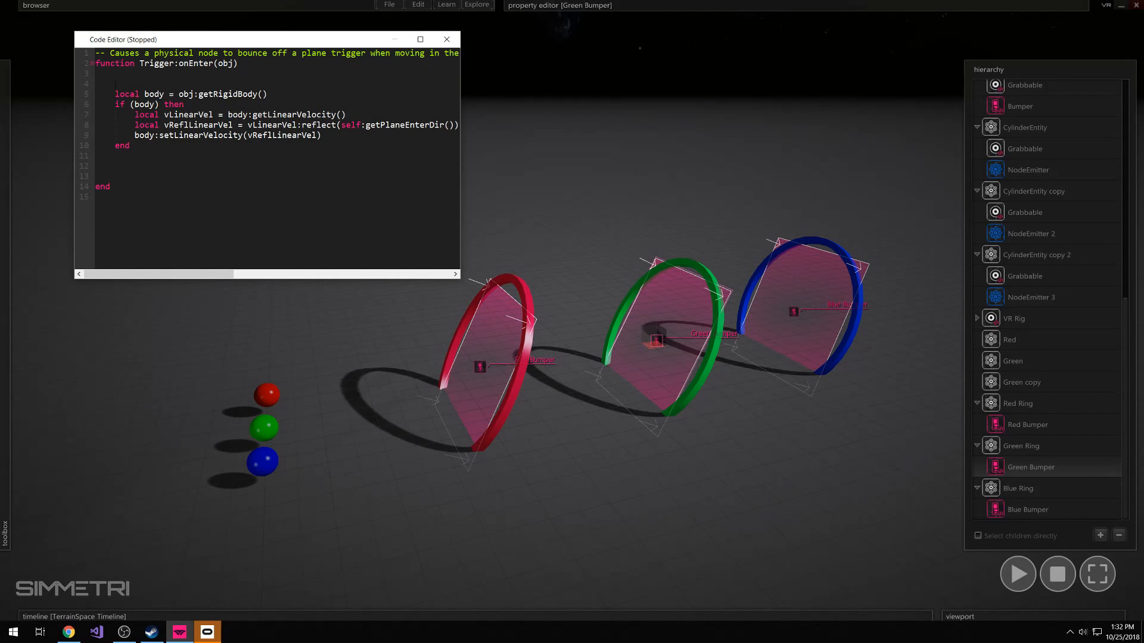
drag(115, 83, 115, 135)
click(126, 156)
click(117, 83)
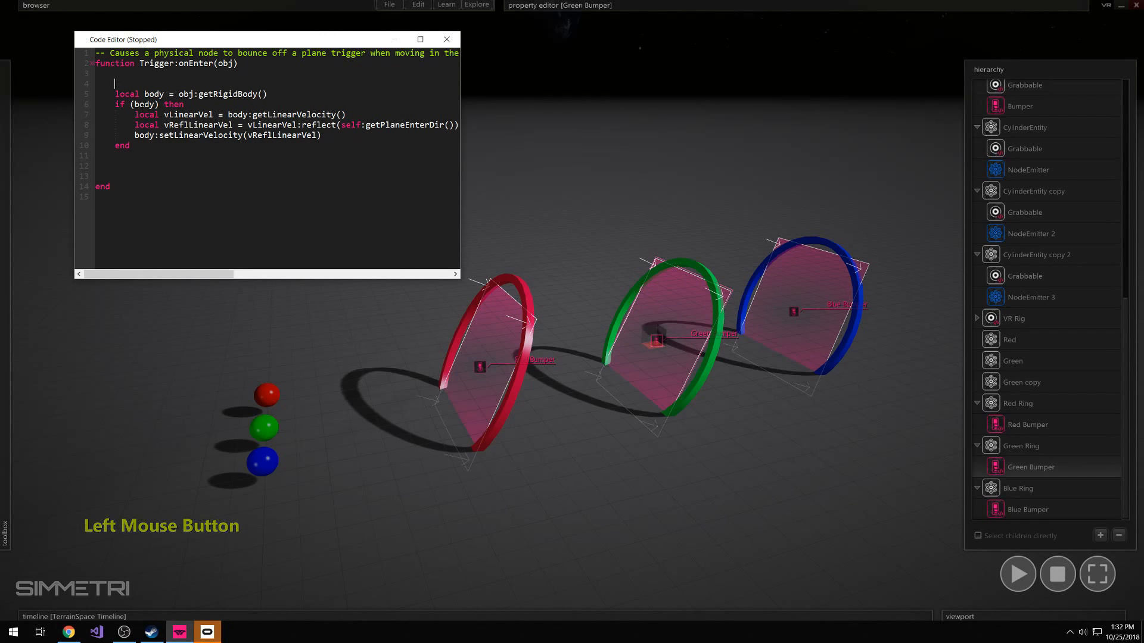
Close the code editor, select the three colored spheres, run the simulation and throw them together at the rings
click(452, 45)
drag(350, 338, 246, 505)
key(space)
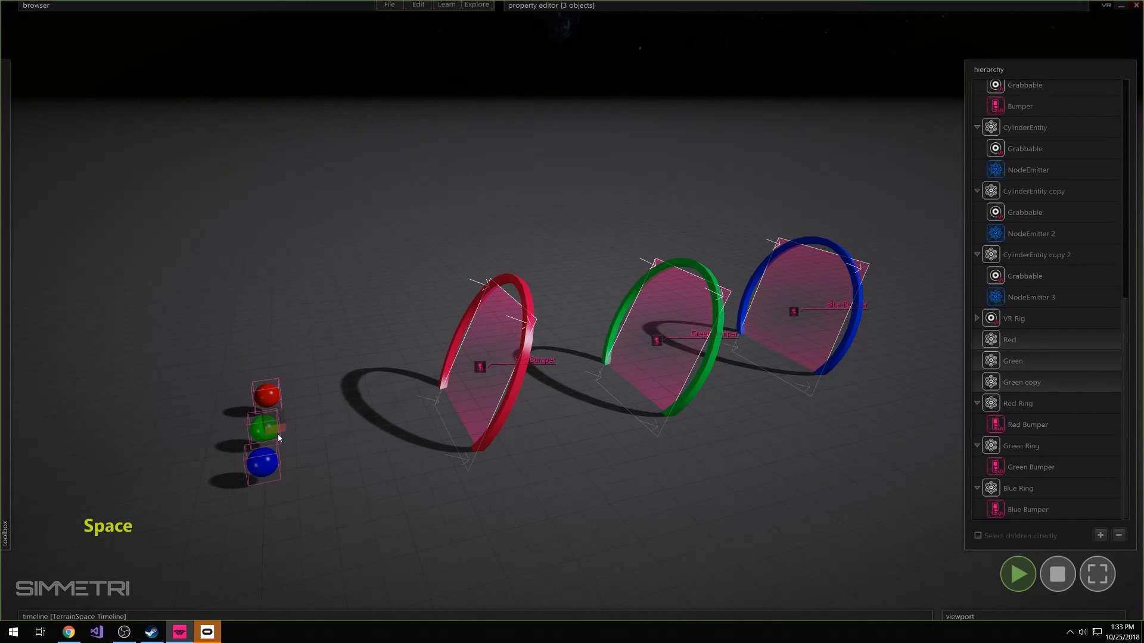
drag(272, 444, 465, 430)
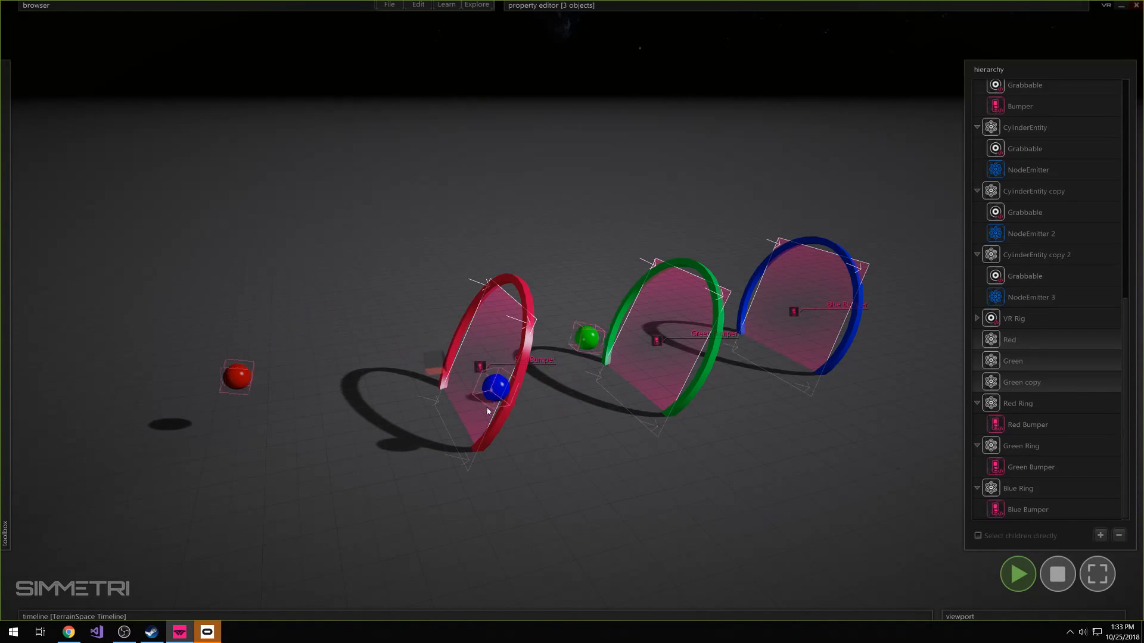
click(476, 436)
drag(477, 439, 598, 291)
Restart the simulation, throw only the blue sphere through the red ring toward the green ring, and stop the simulation
click(599, 239)
click(1049, 571)
click(1020, 573)
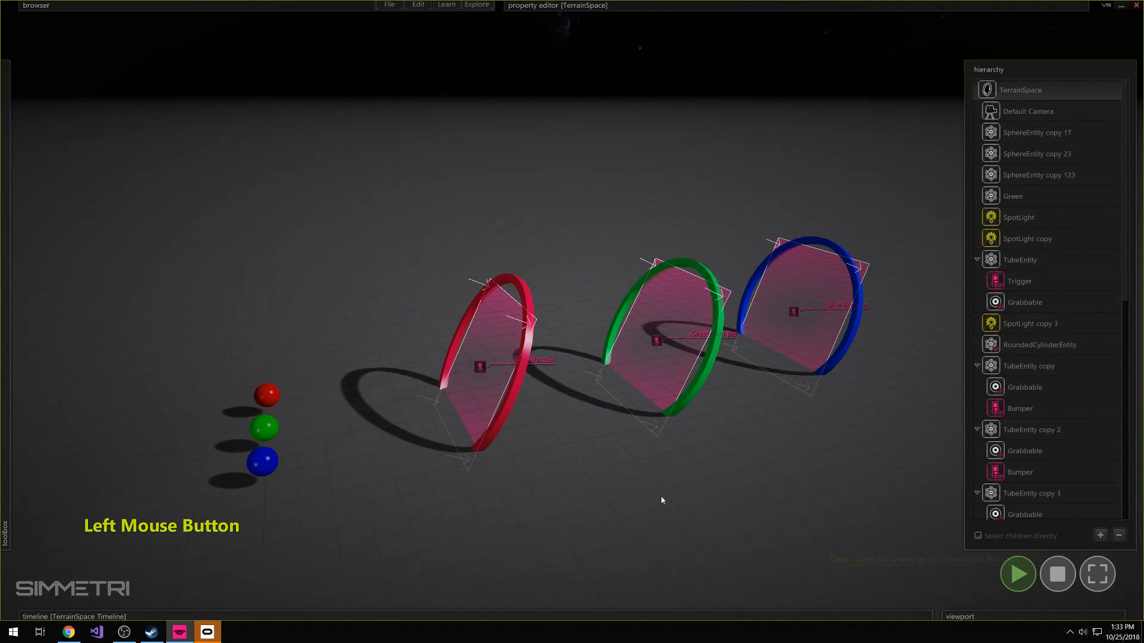
drag(269, 480, 461, 416)
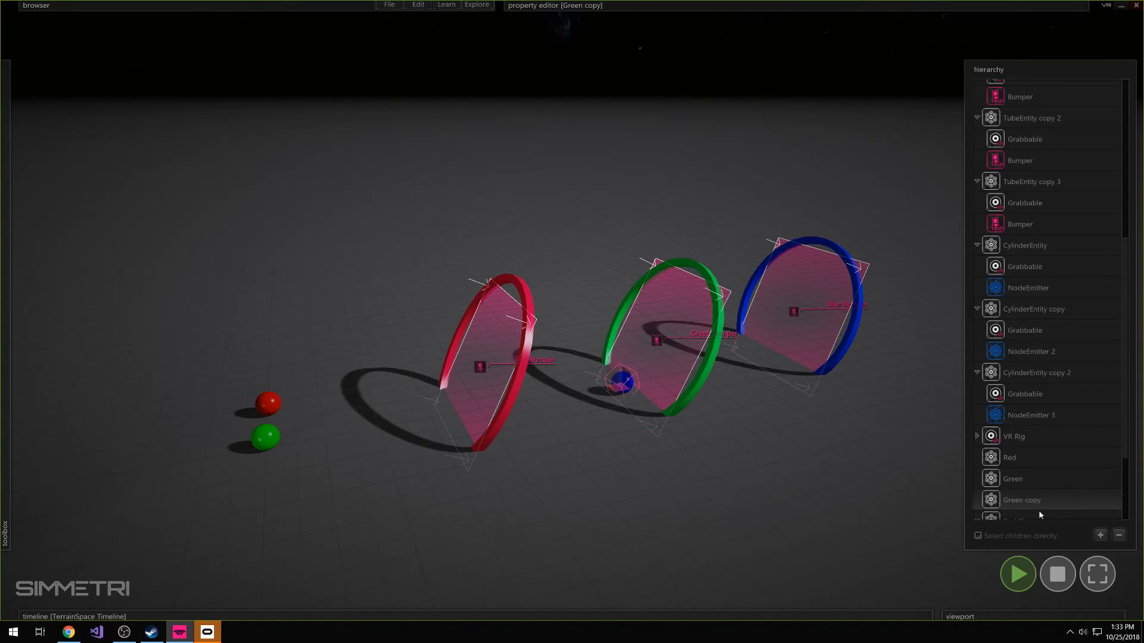
click(1027, 570)
right_click(627, 505)
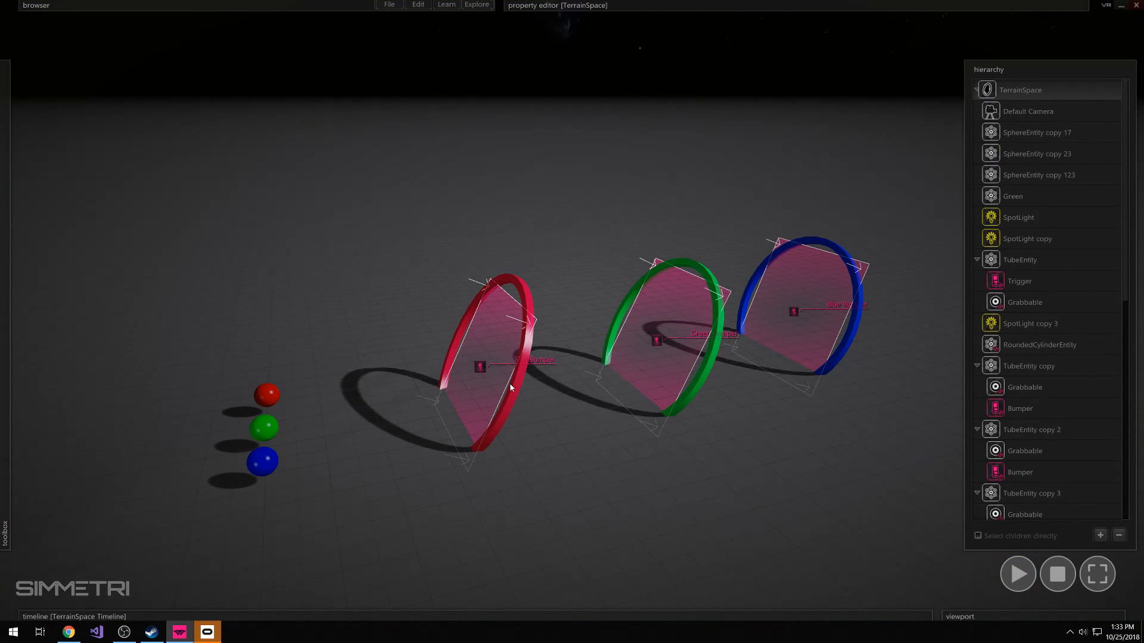
Reopen Green Bumper's code and indent the whole bounce block, from local body to its end, by one level
click(643, 352)
scroll(1035, 456, down, 2)
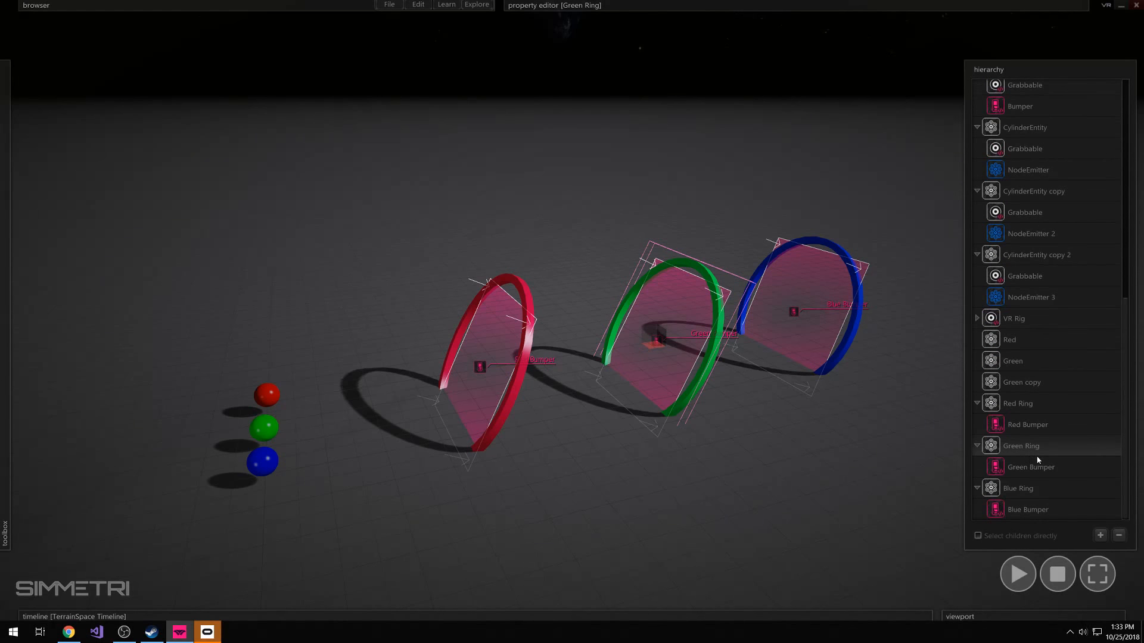
click(1020, 467)
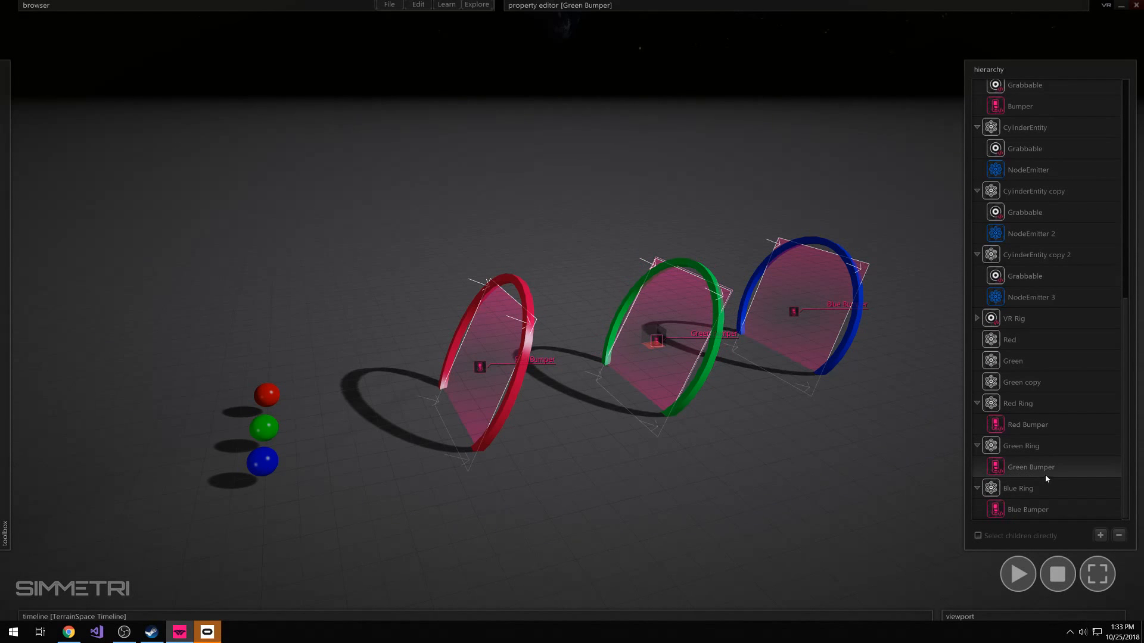
right_click(1001, 469)
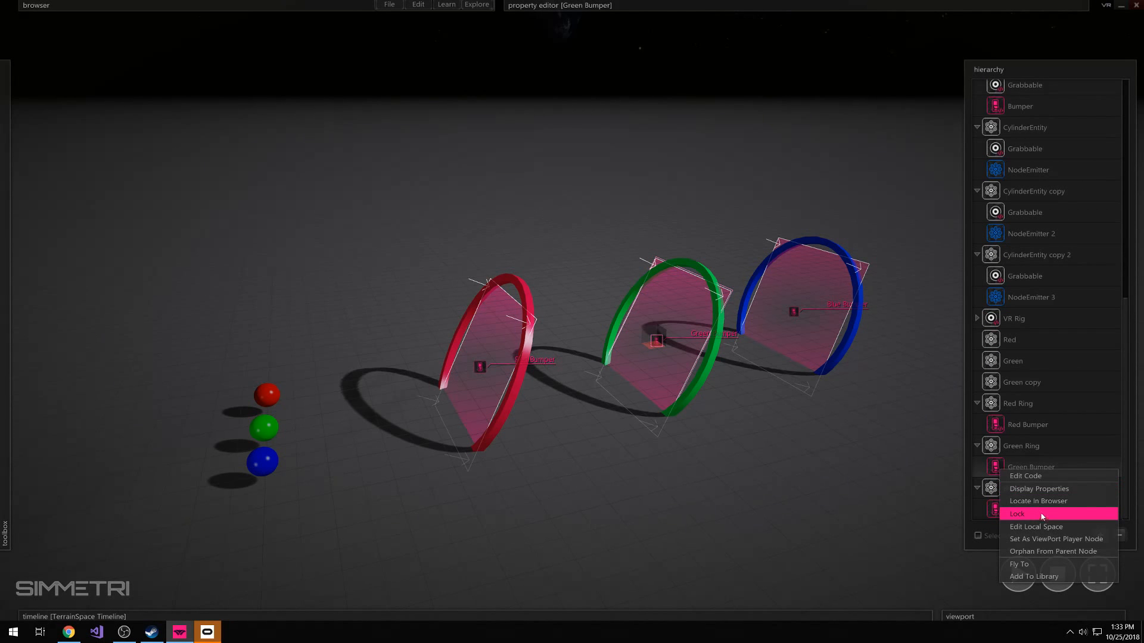
click(1049, 481)
click(140, 147)
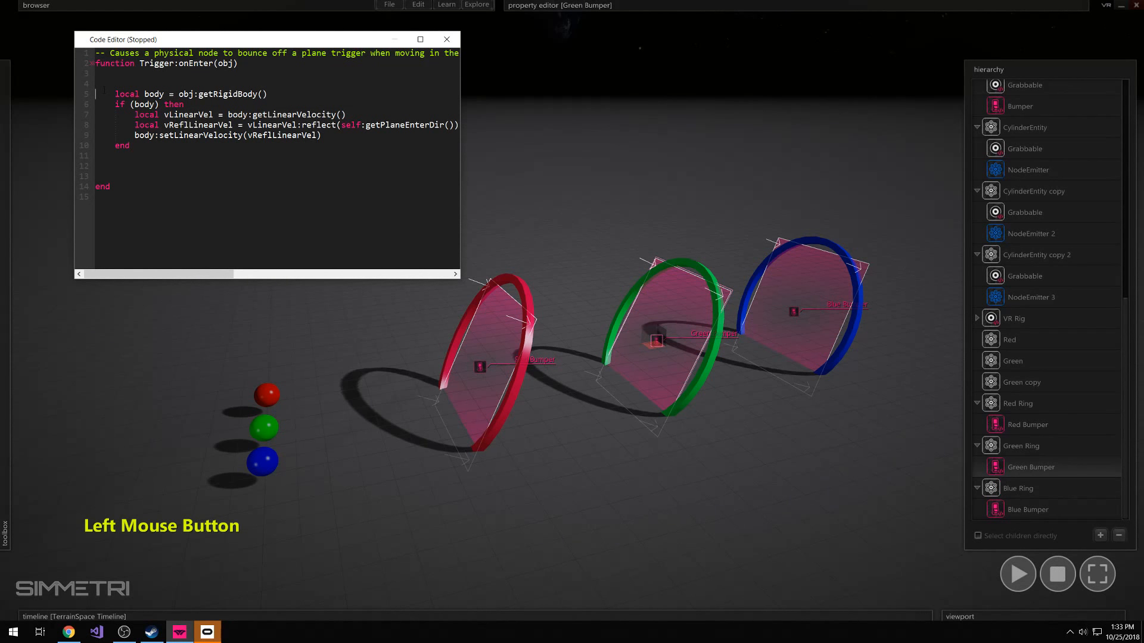
shift+click(115, 94)
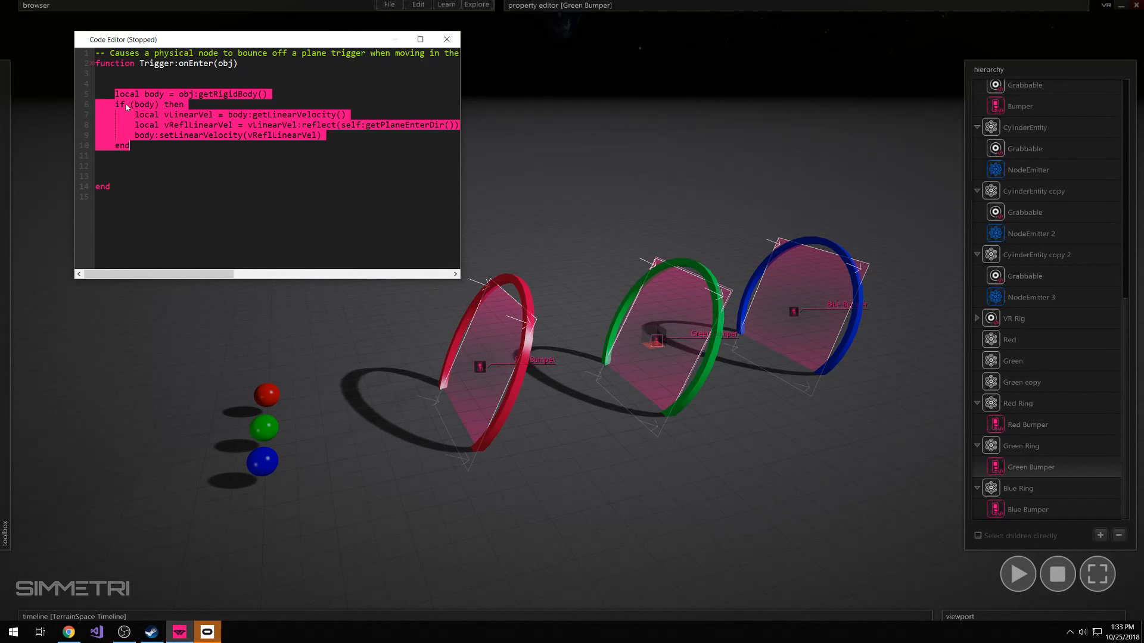
key(Tab)
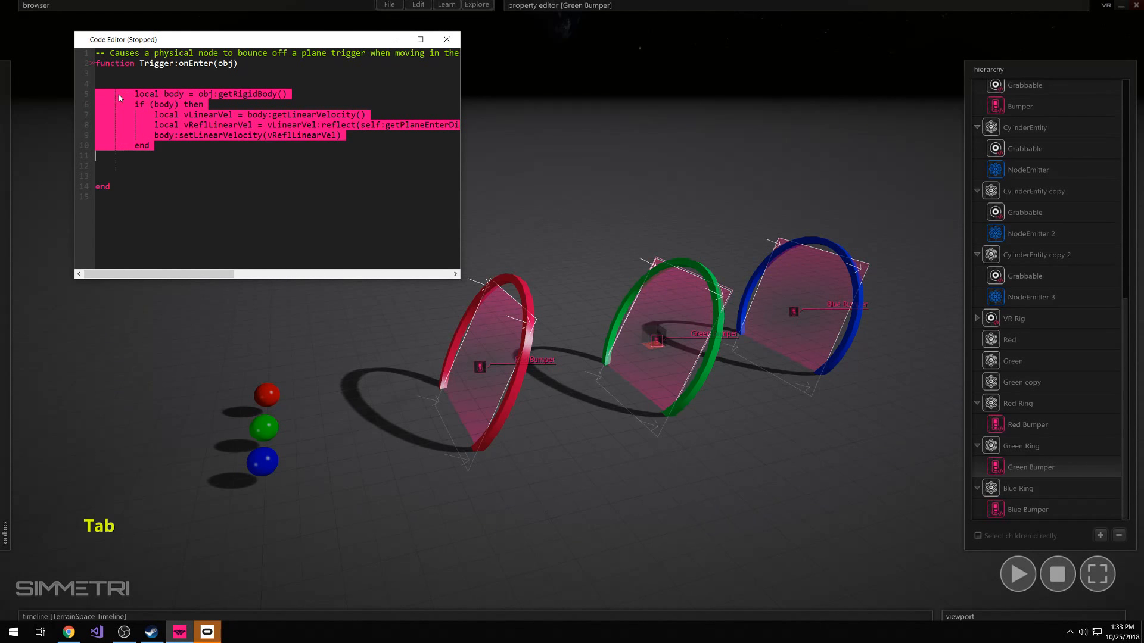
click(130, 121)
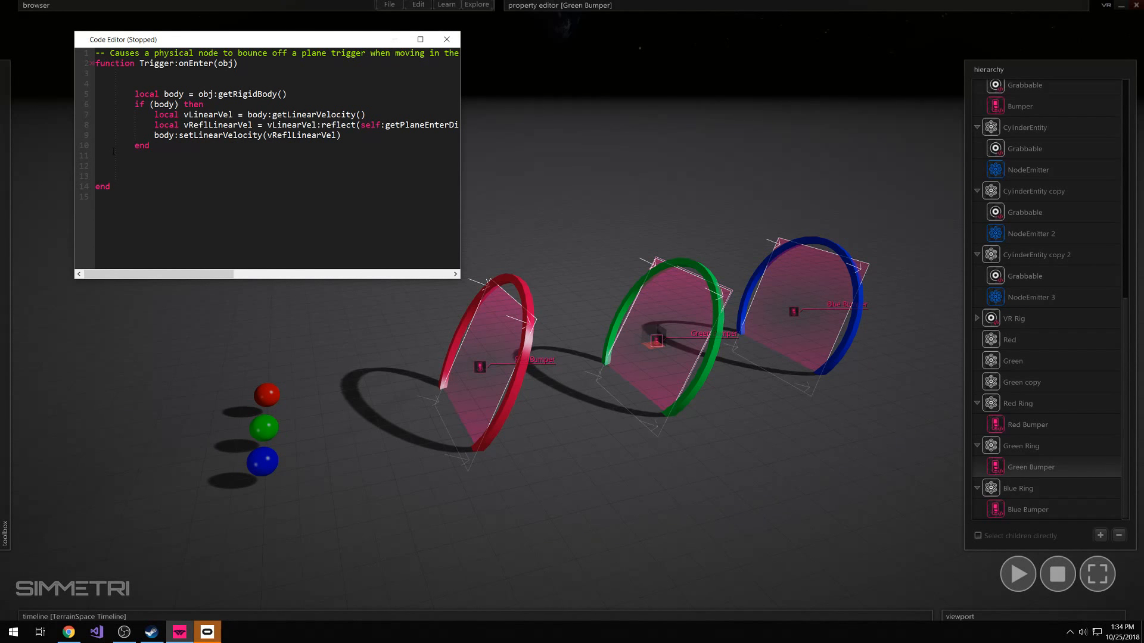
Begin an if condition with obj:getName() above the bounce block, checking the green sphere's name in its properties
text(if)
text(obj)
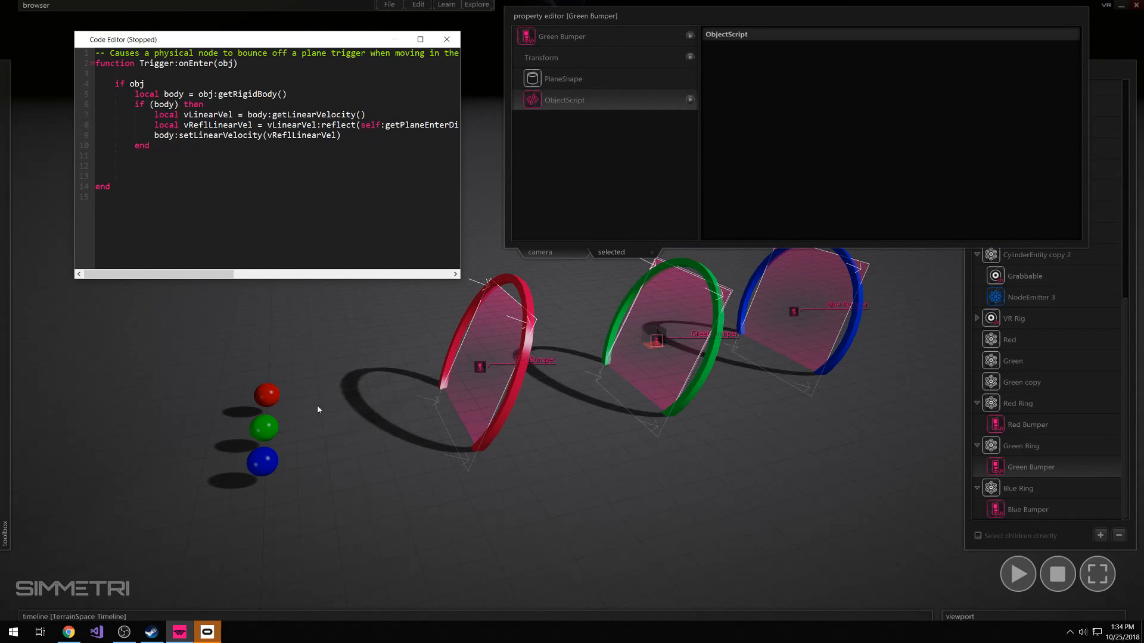
click(264, 427)
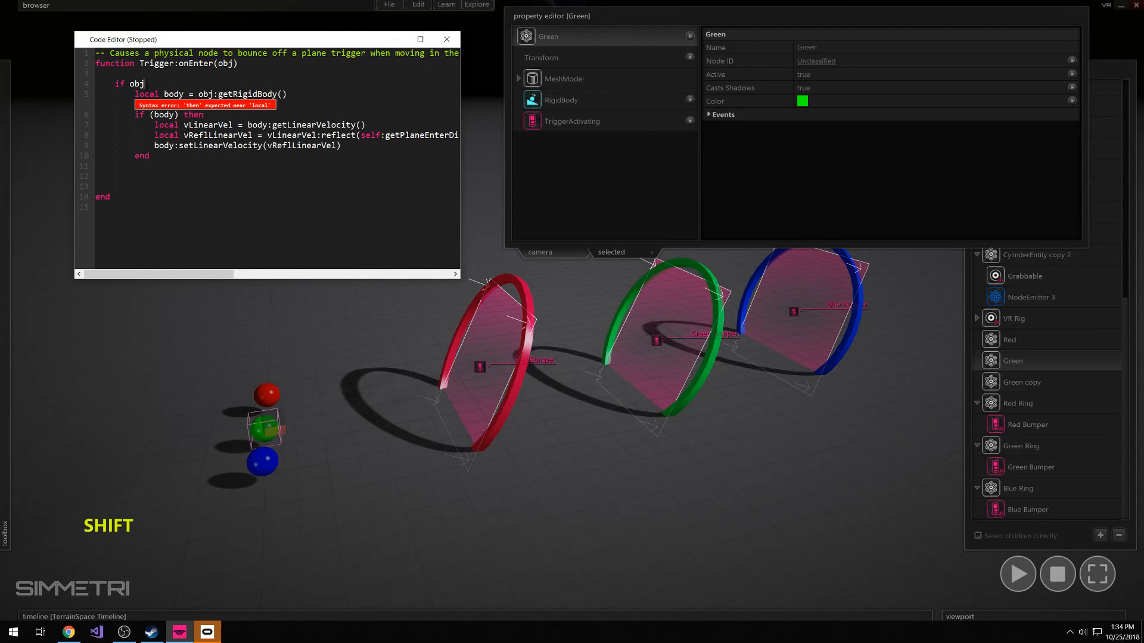
text(:get)
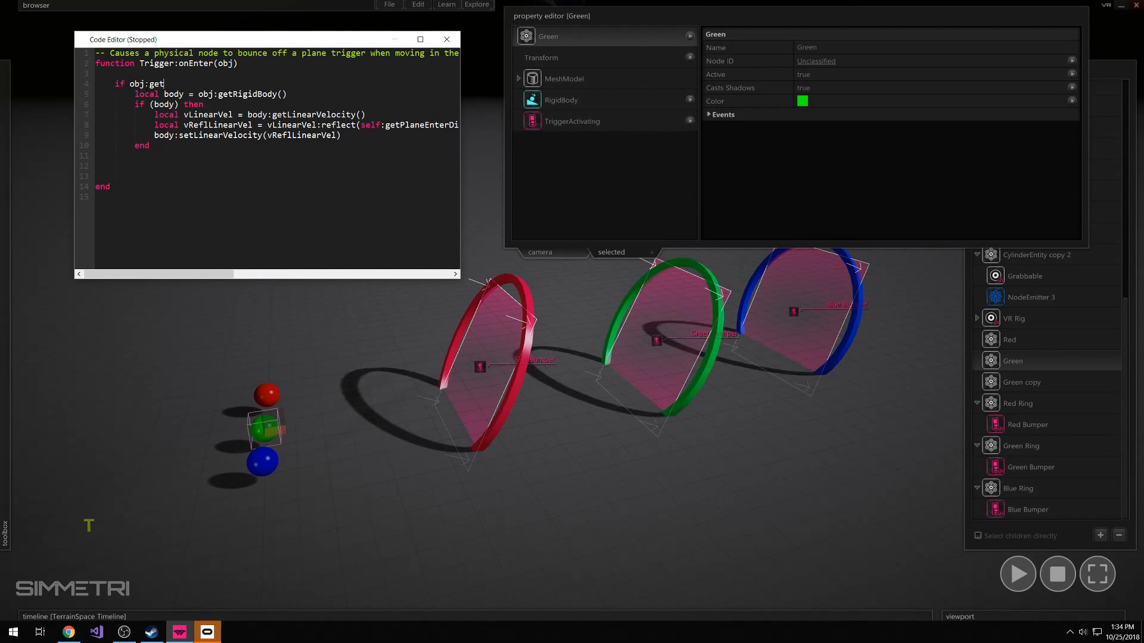
text(Name())
click(150, 83)
click(167, 83)
click(198, 84)
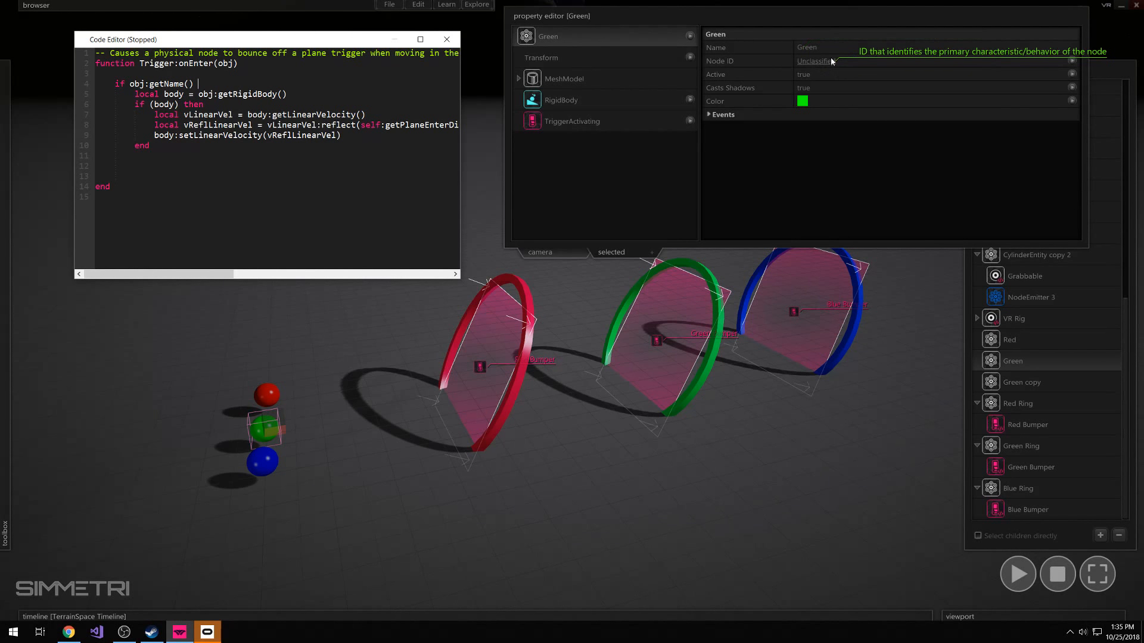
Rename the blue sphere from Green copy to Blue and close its properties
click(1009, 362)
click(1020, 384)
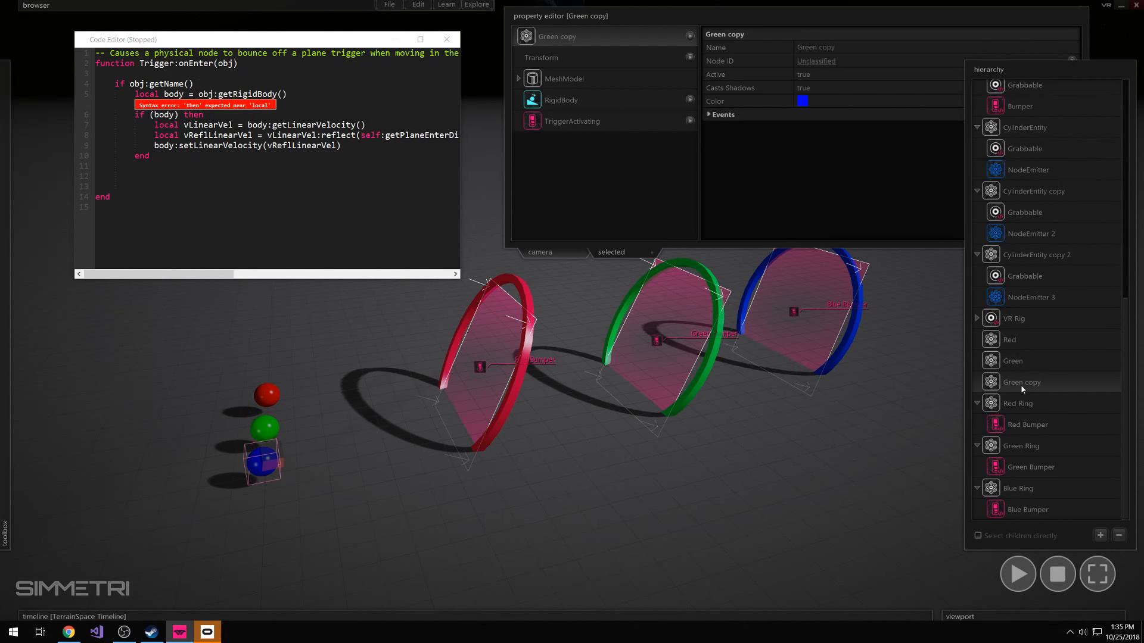
click(1025, 361)
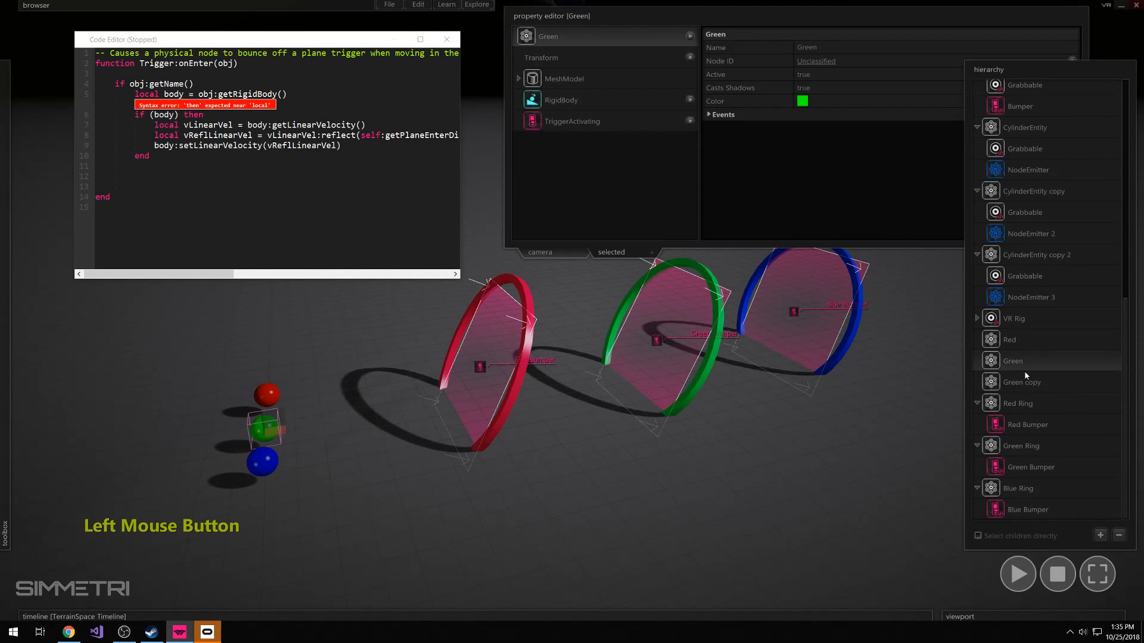
click(1022, 383)
click(841, 49)
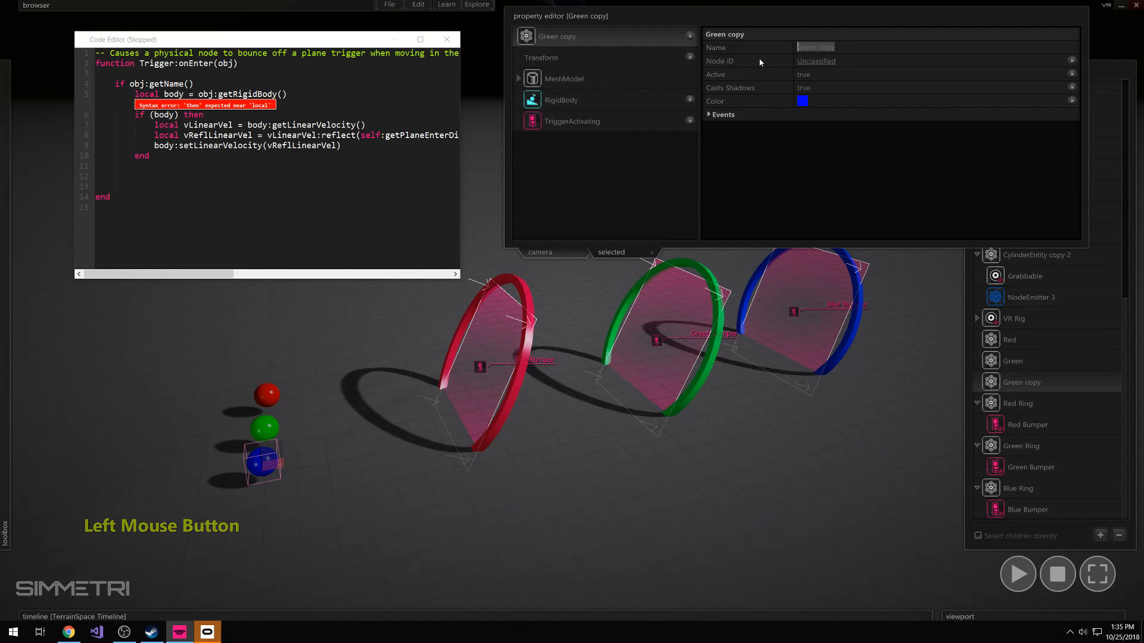
text(Blue)
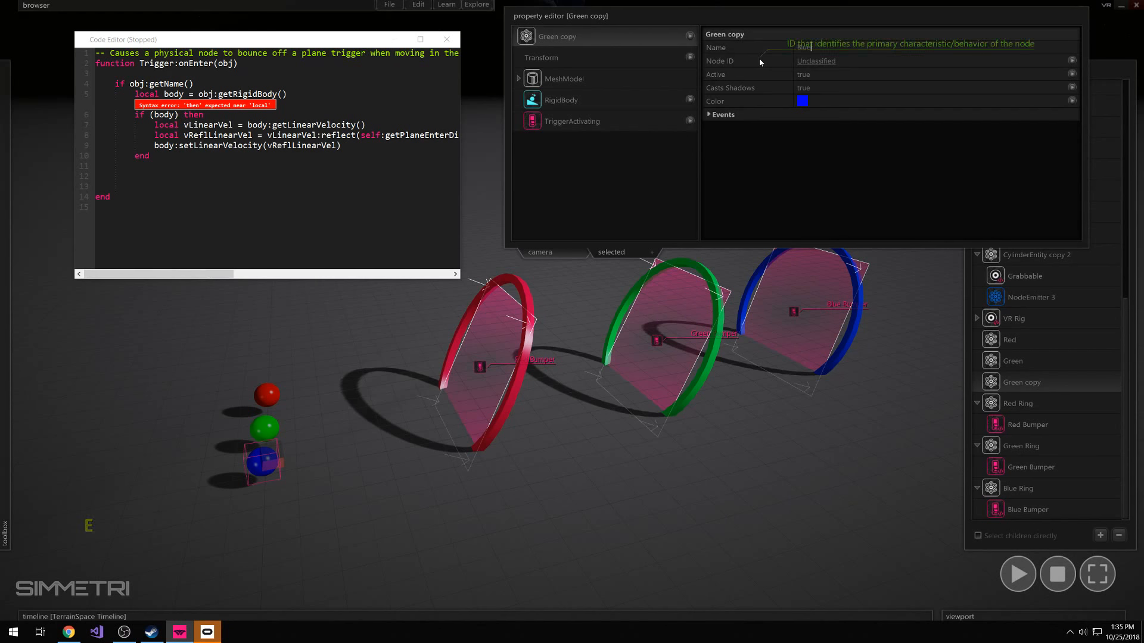
click(678, 6)
click(884, 599)
scroll(1033, 451, down, 5)
click(1026, 380)
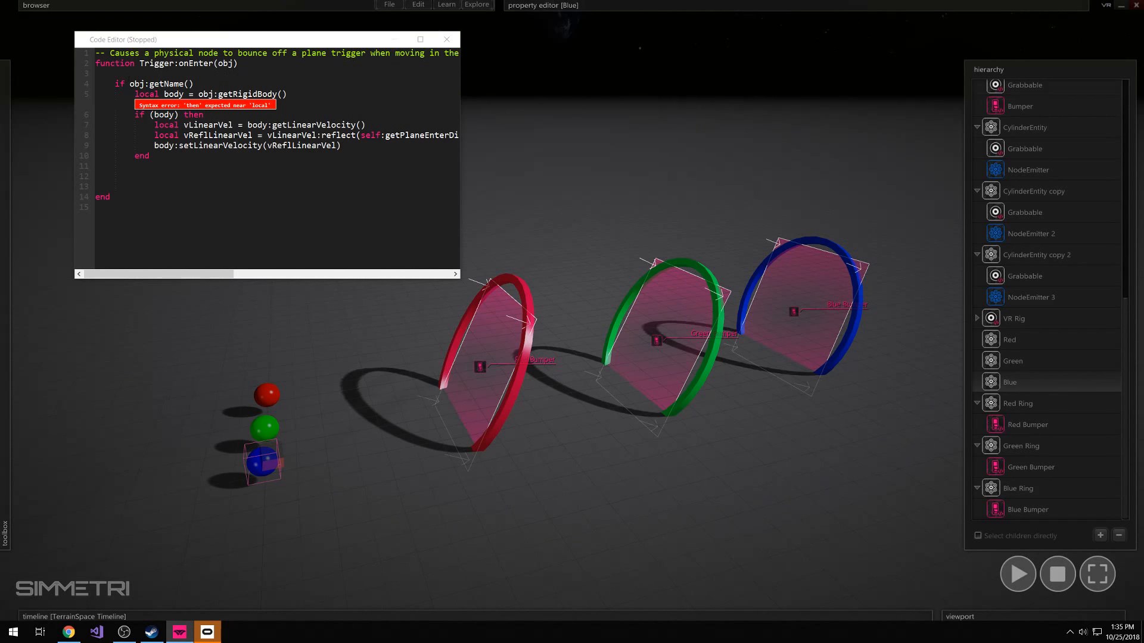
click(205, 83)
text(")
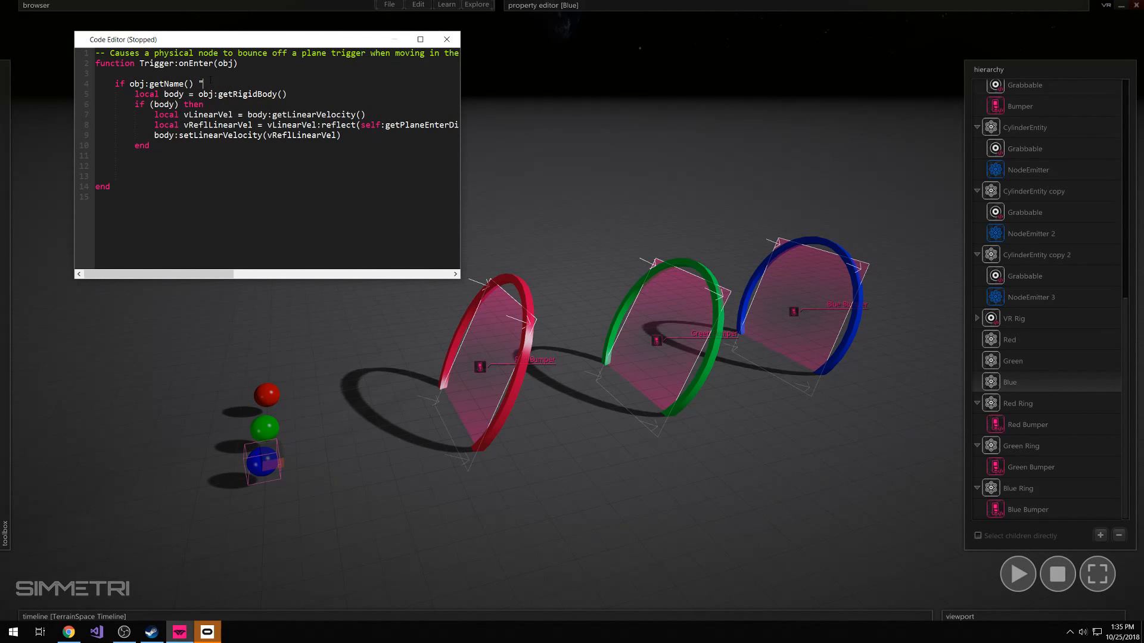
text(Blue")
drag(199, 84, 227, 84)
key(BackSpace)
Insert the line print(obj:getName()) above the if condition in Green Bumper's onEnter function
key(Up)
key(Return)
key(Up)
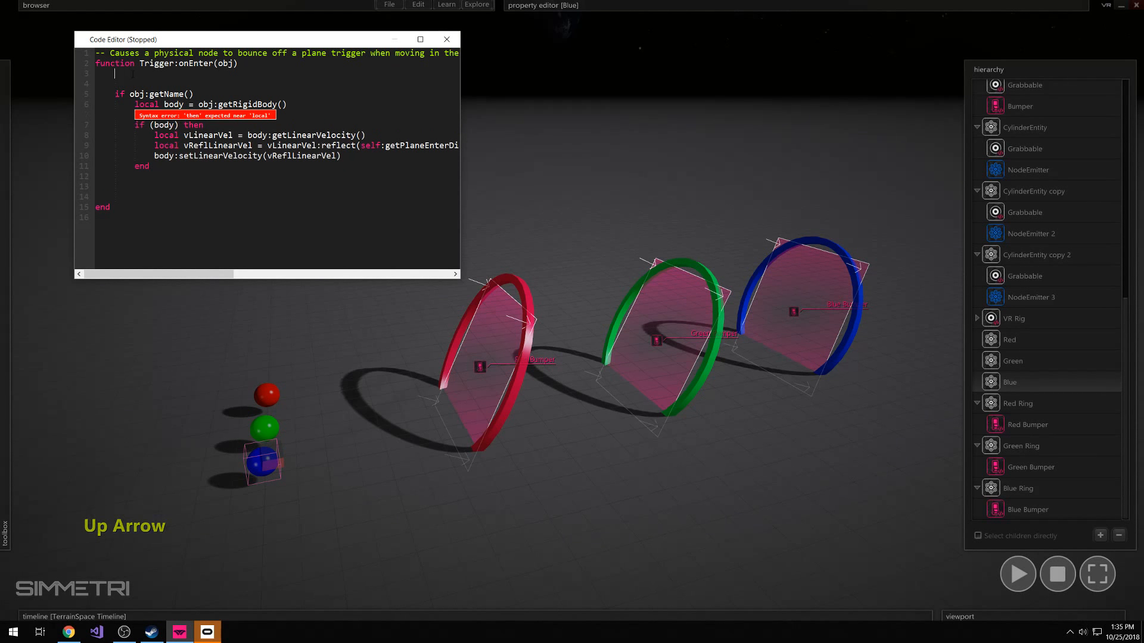
key(Return)
text(print())
key(Left)
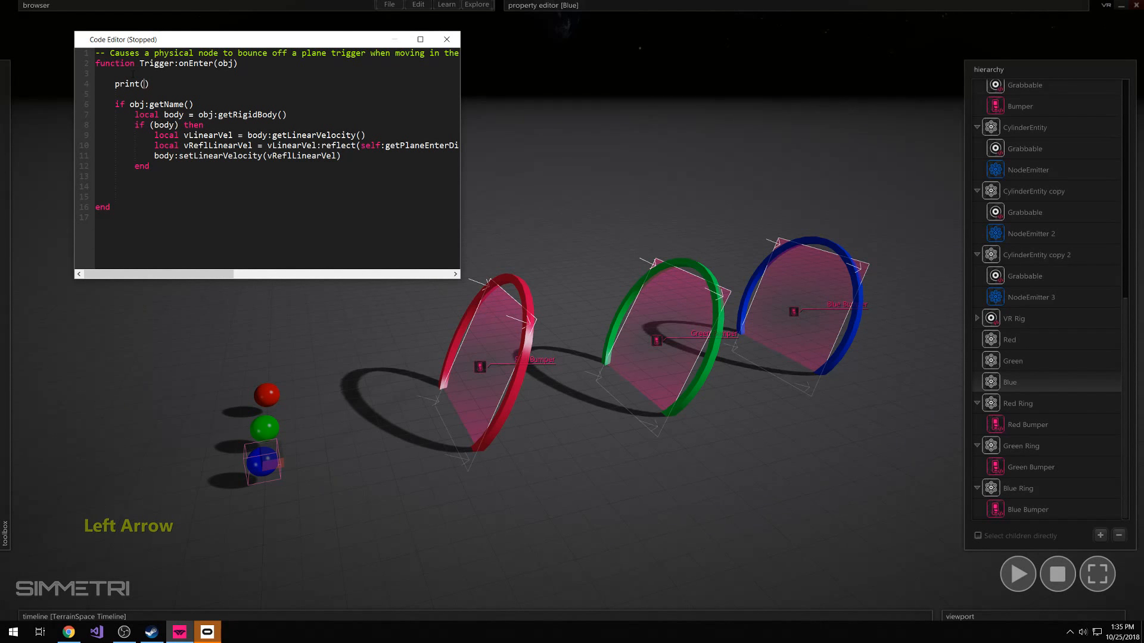
text(")
key(BackSpace)
text(objj)
key(BackSpace)
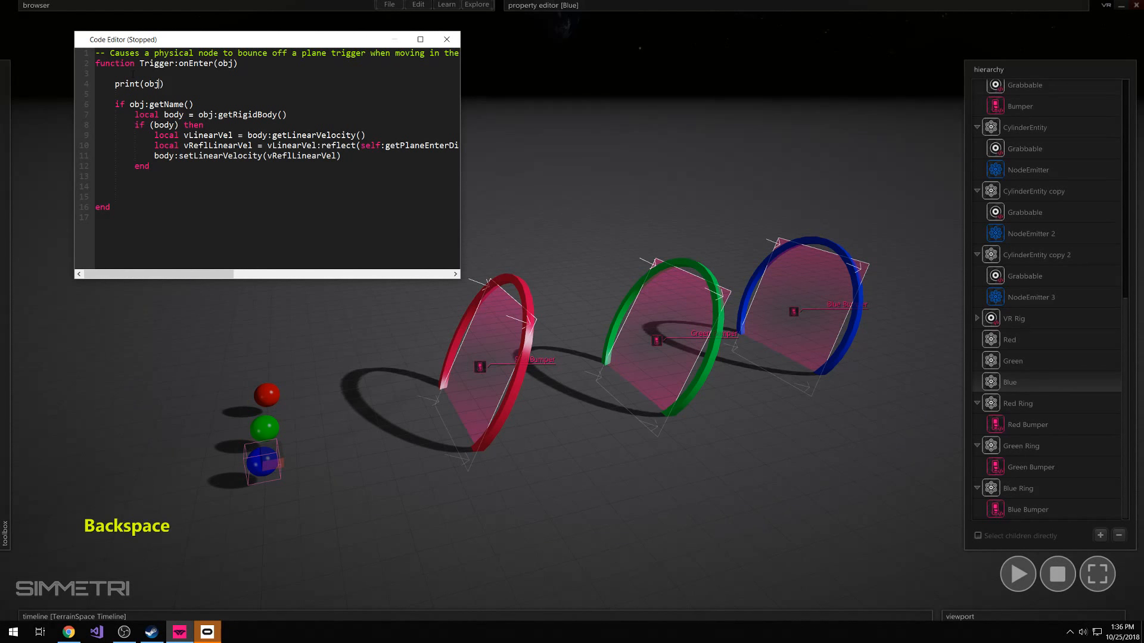
text(:getName())
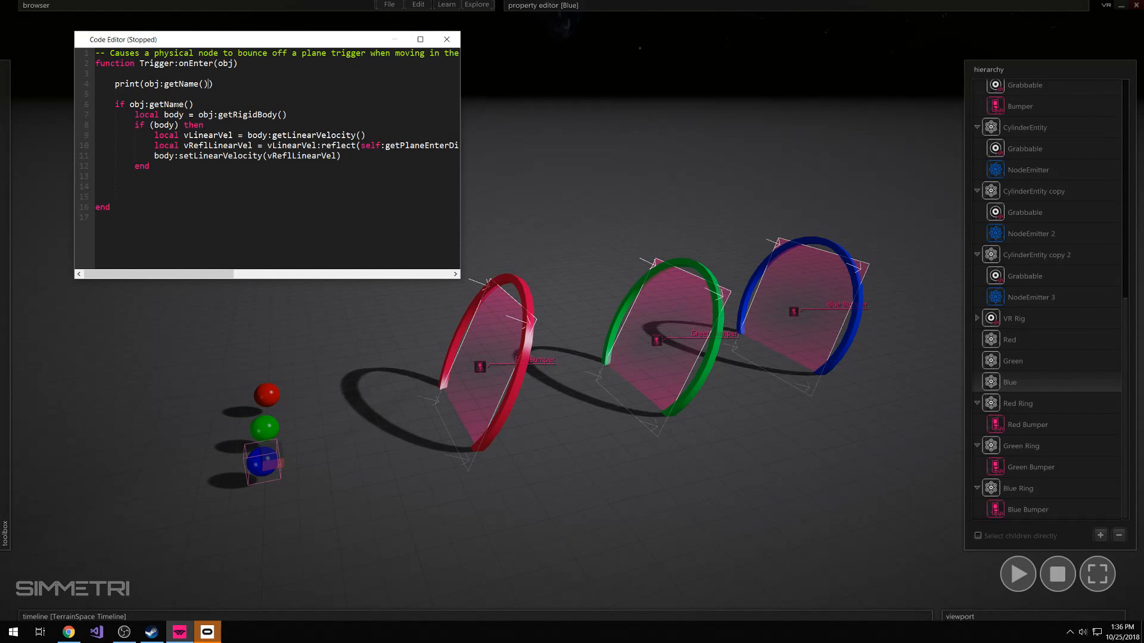
click(115, 104)
click(115, 104)
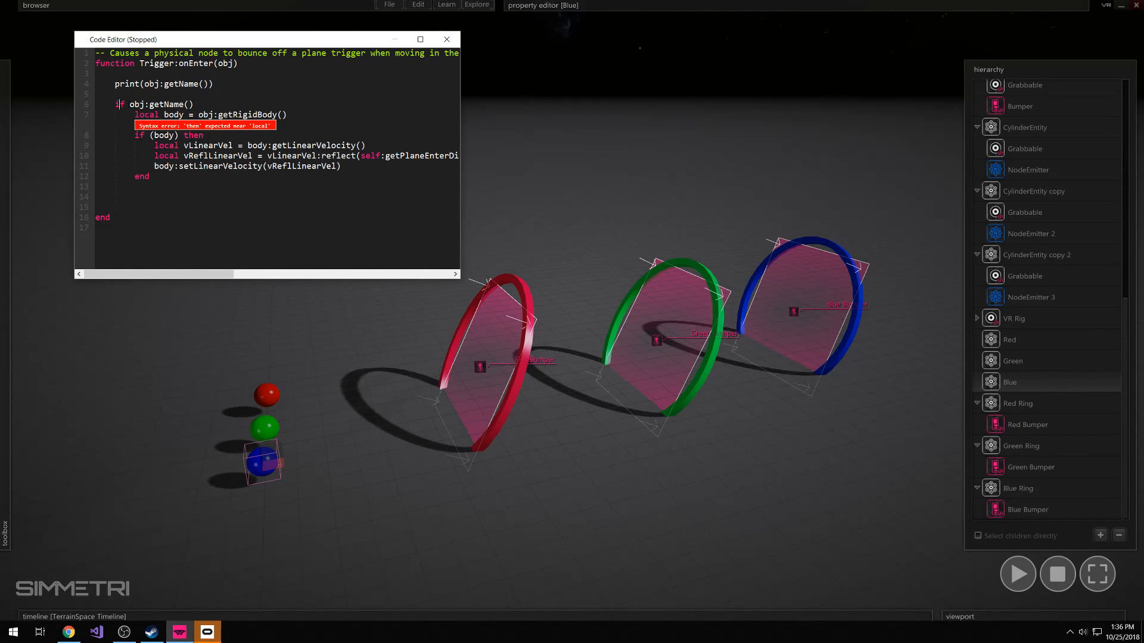
click(115, 104)
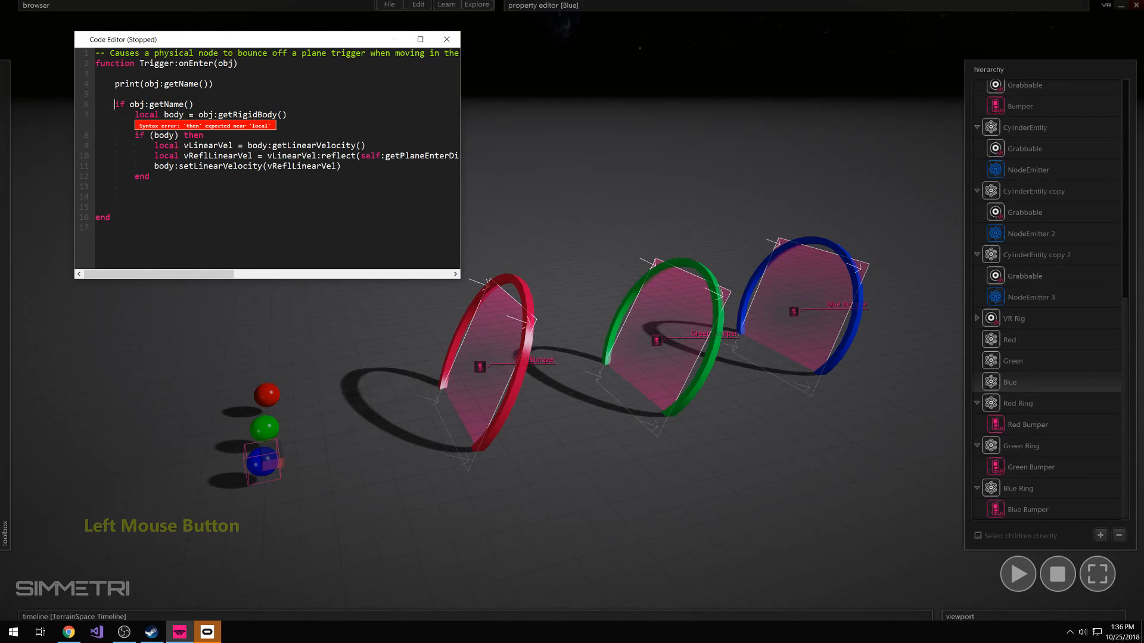
click(115, 104)
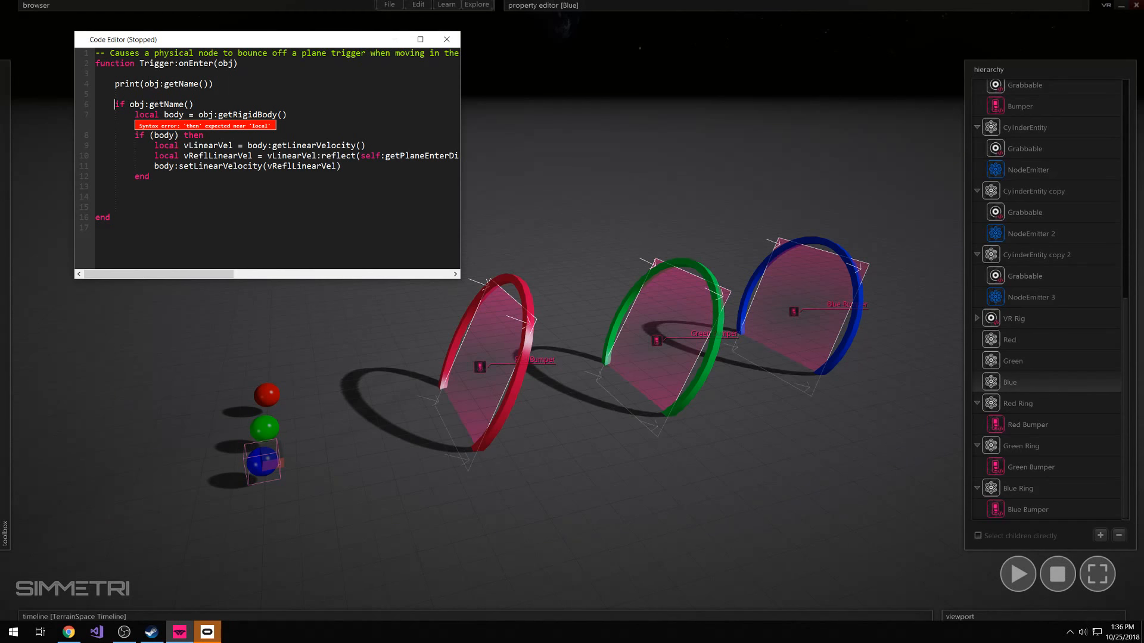
click(199, 104)
text(=)
key(BackSpace)
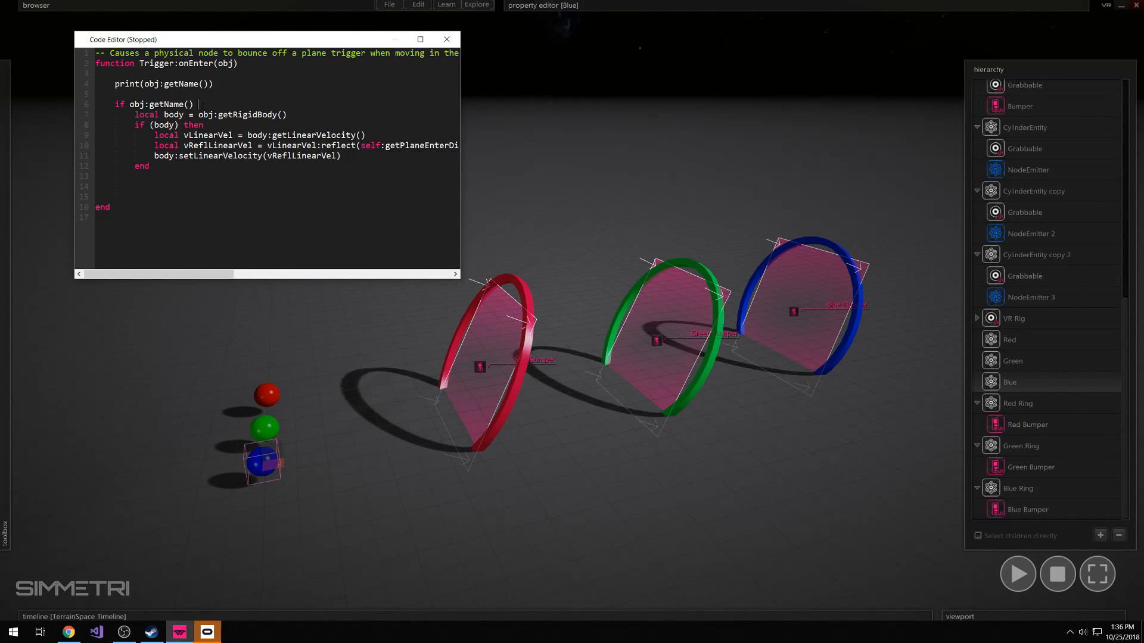
text(==)
key(Return)
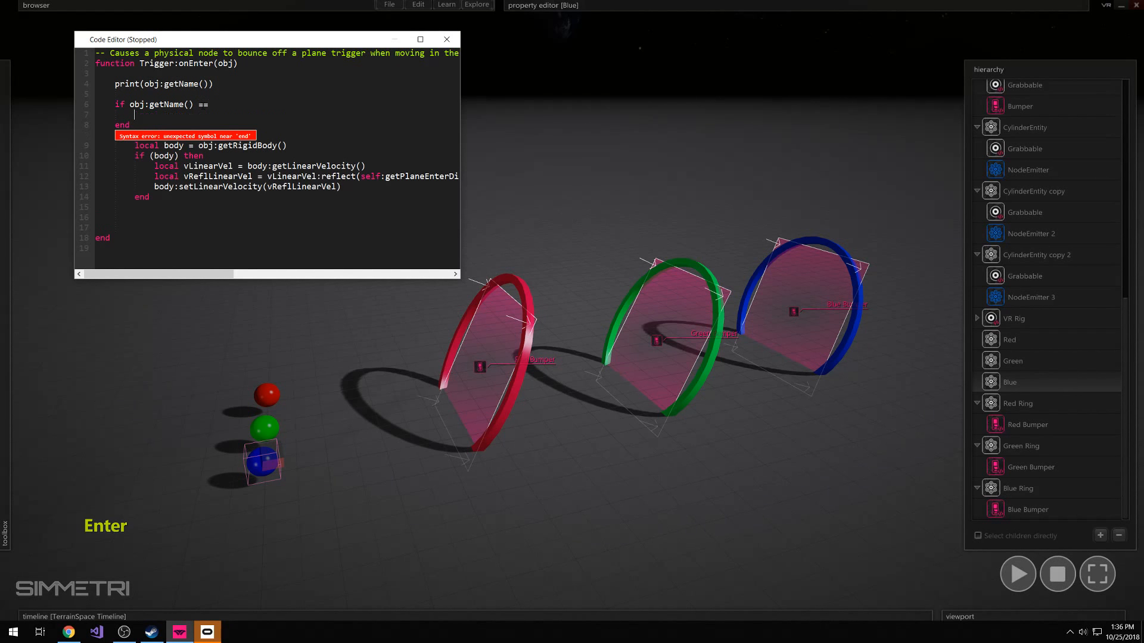
key(Left)
key(Down)
key(Down)
key(BackSpace)
key(BackSpace)
key(BackSpace)
key(BackSpace)
key(BackSpace)
key(BackSpace)
key(BackSpace)
key(BackSpace)
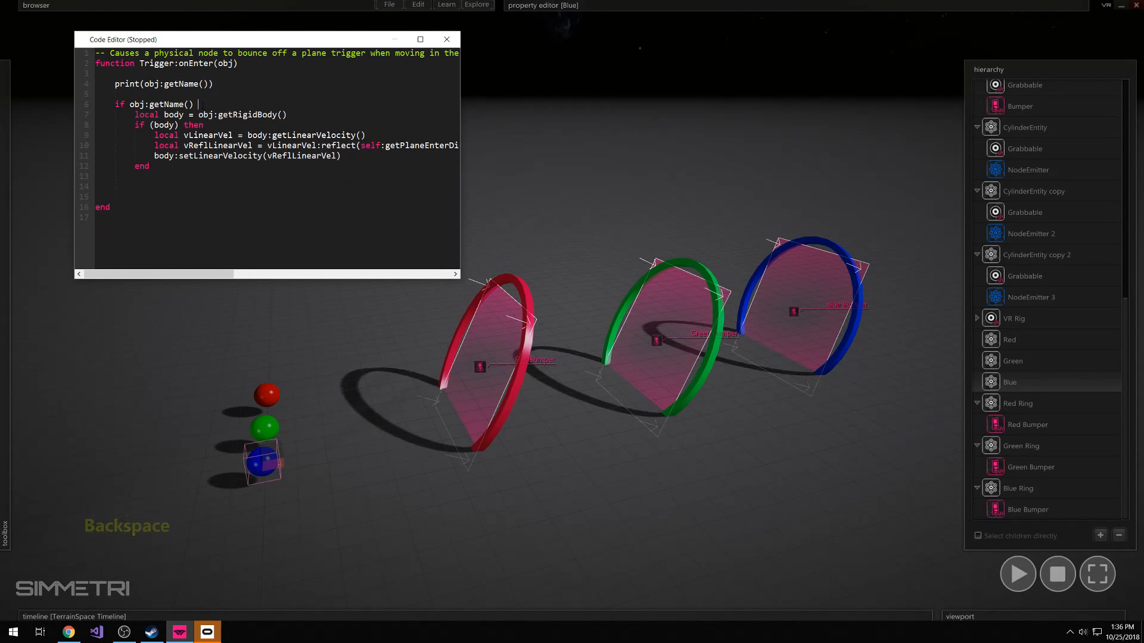
Add the == operator after obj:getName() in the if line and delete the extra end inserted below it
text(==)
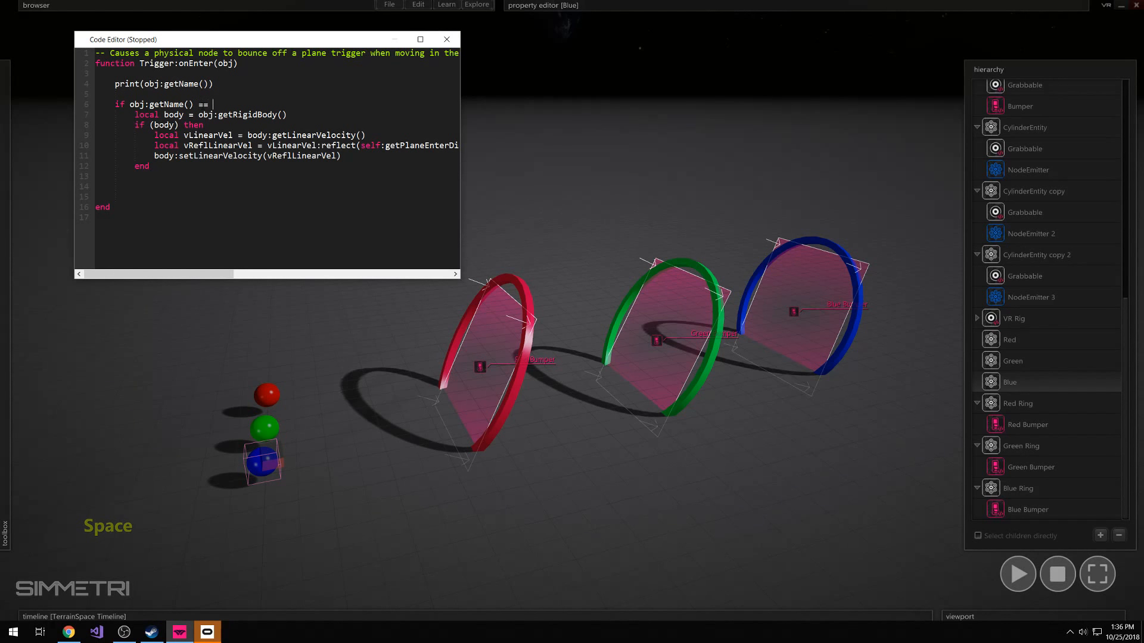
key(Return)
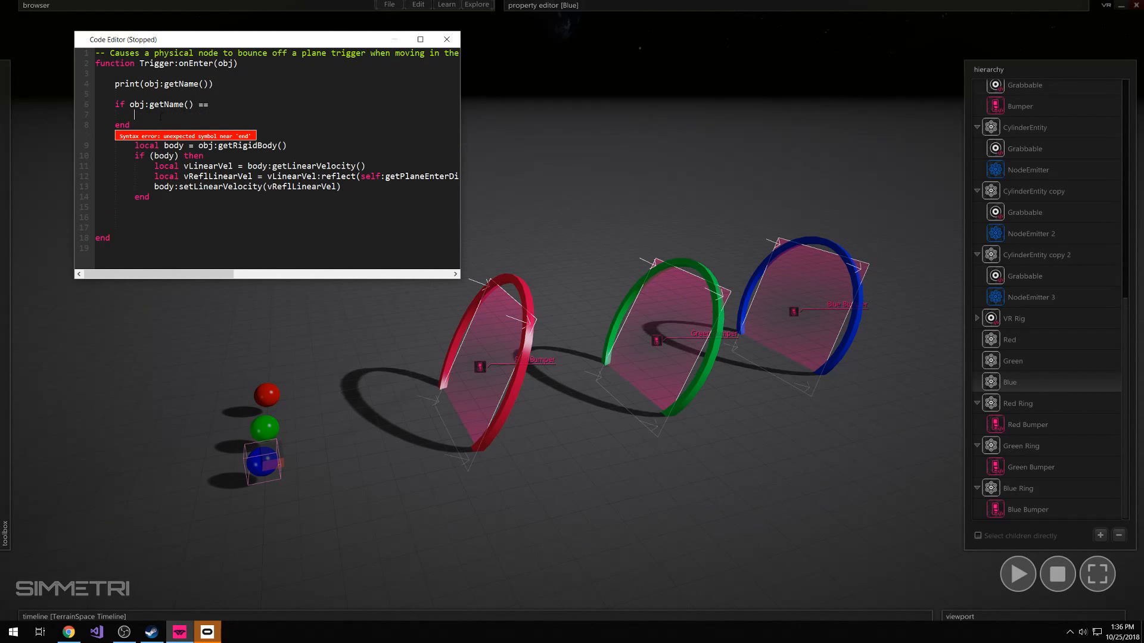
double_click(122, 126)
key(BackSpace)
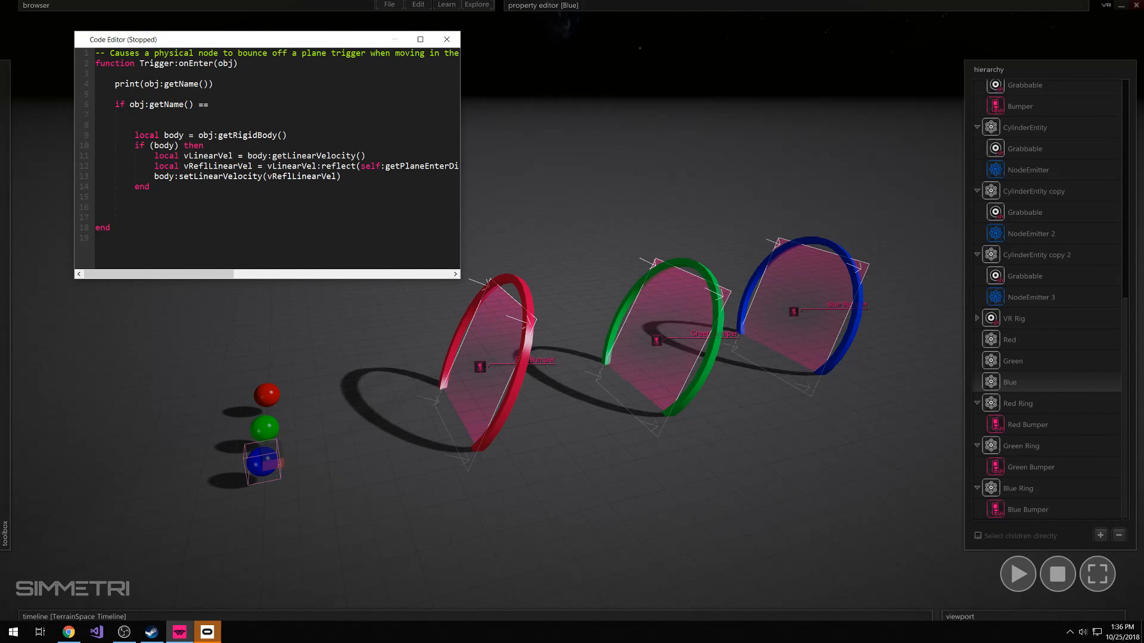
Complete the comparison so the if line reads obj:getName() == "Green"
text(n)
key(BackSpace)
key(BackSpace)
key(BackSpace)
key(BackSpace)
text(== ")
key(BackSpace)
text(Green)
key(BackSpace)
key(BackSpace)
key(BackSpace)
key(BackSpace)
key(BackSpace)
key(BackSpace)
text("Green")
Finish the "Green" name condition with the keyword then
click(252, 104)
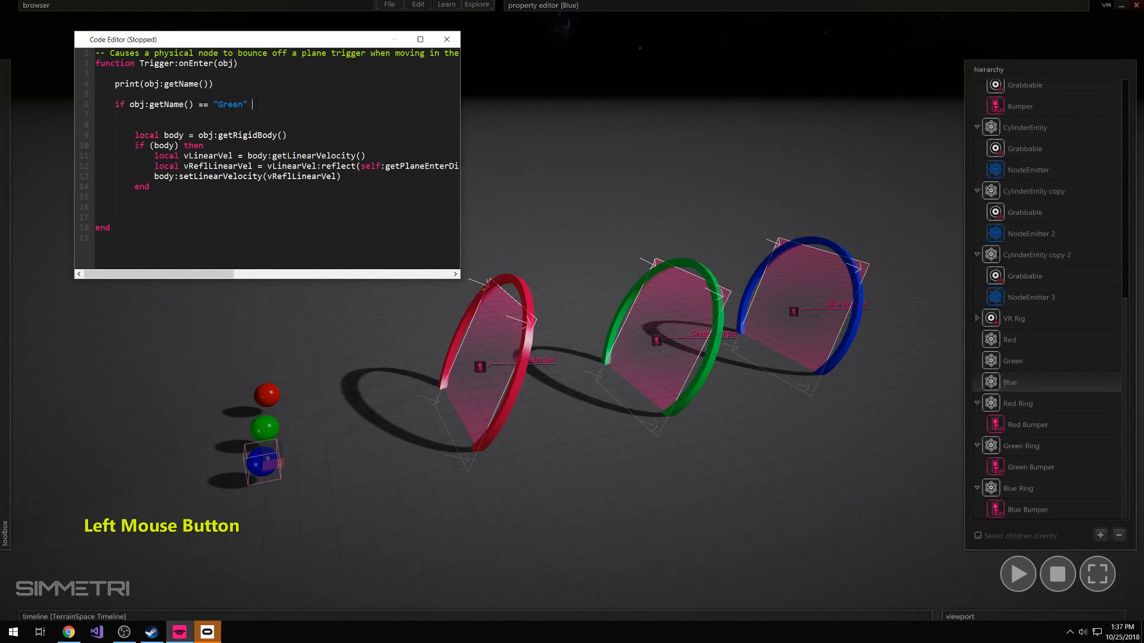
click(215, 104)
click(248, 105)
click(236, 114)
click(254, 106)
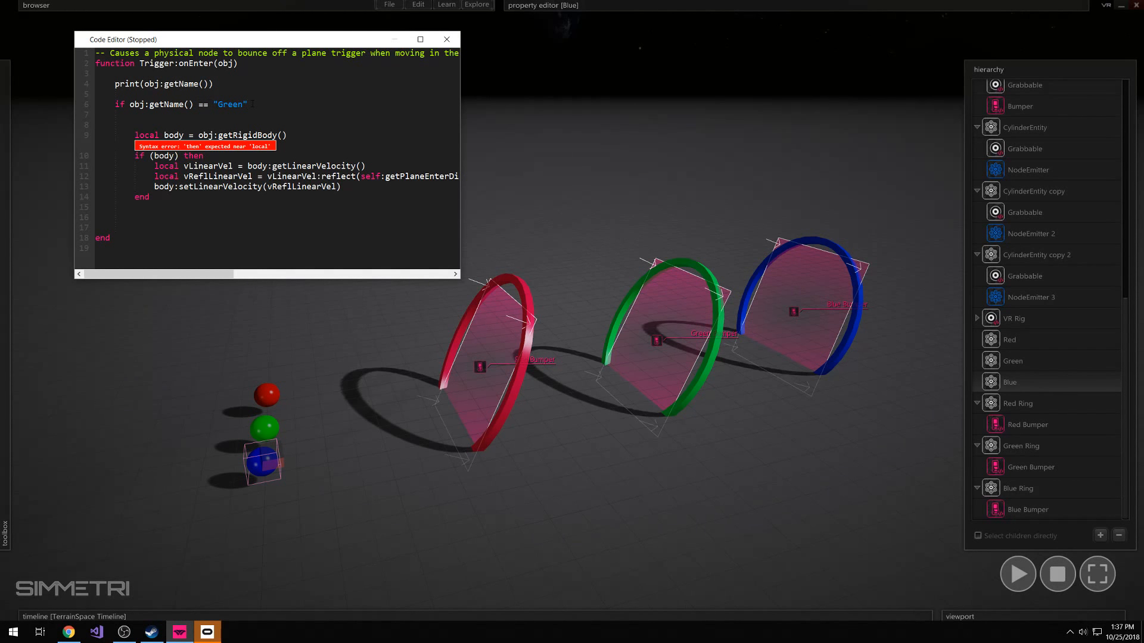
text(then)
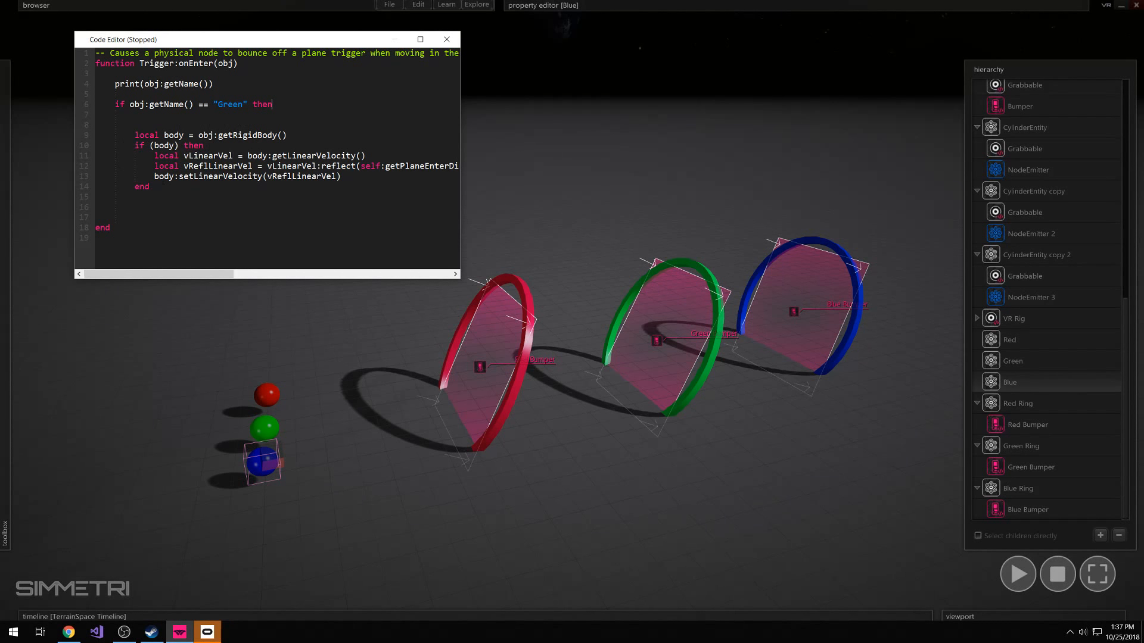
click(120, 208)
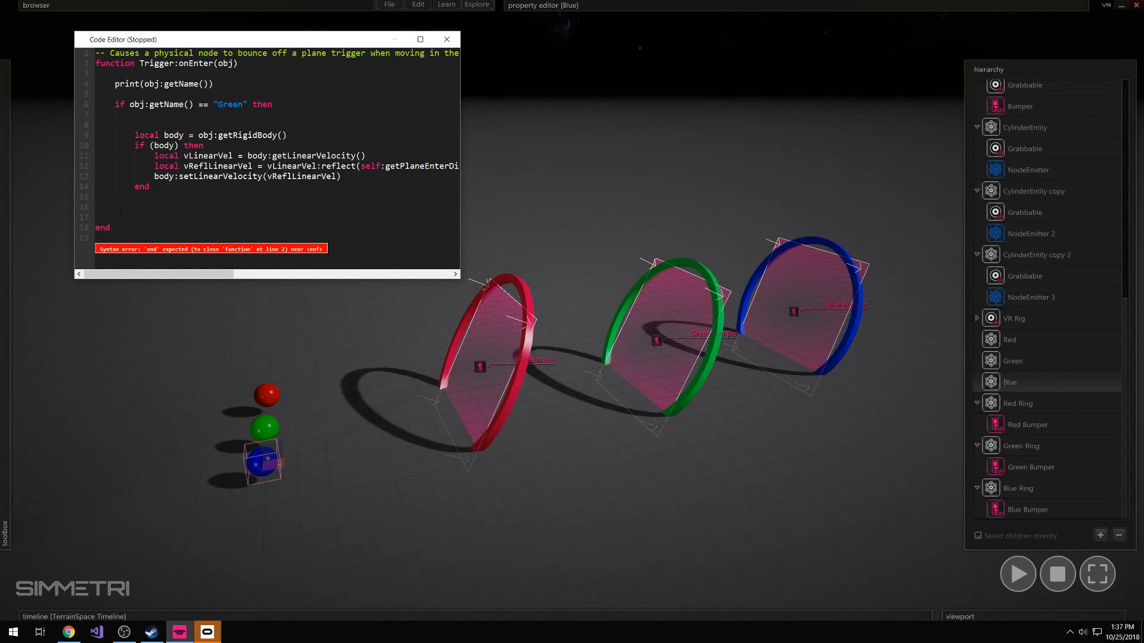
text(end)
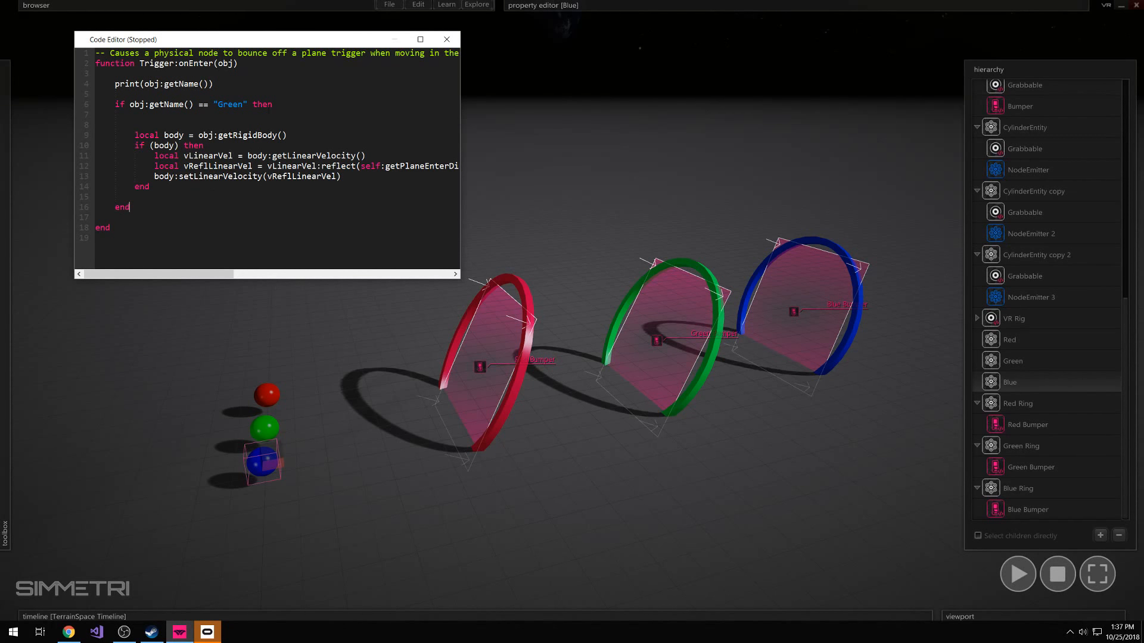
click(288, 121)
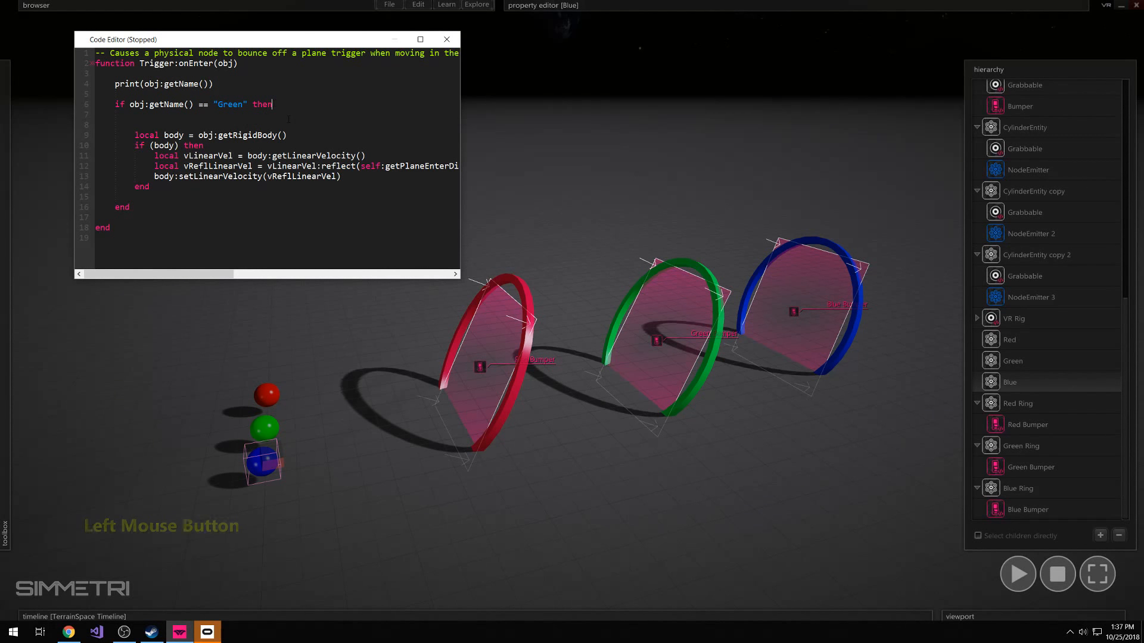
key(Return)
key(BackSpace)
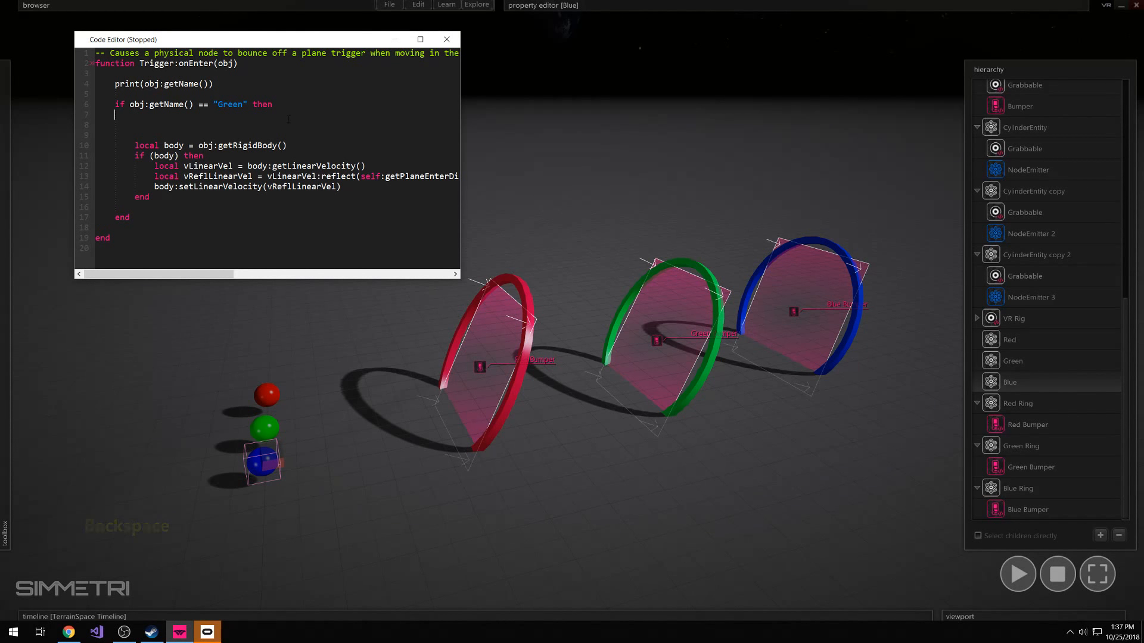
click(121, 127)
key(BackSpace)
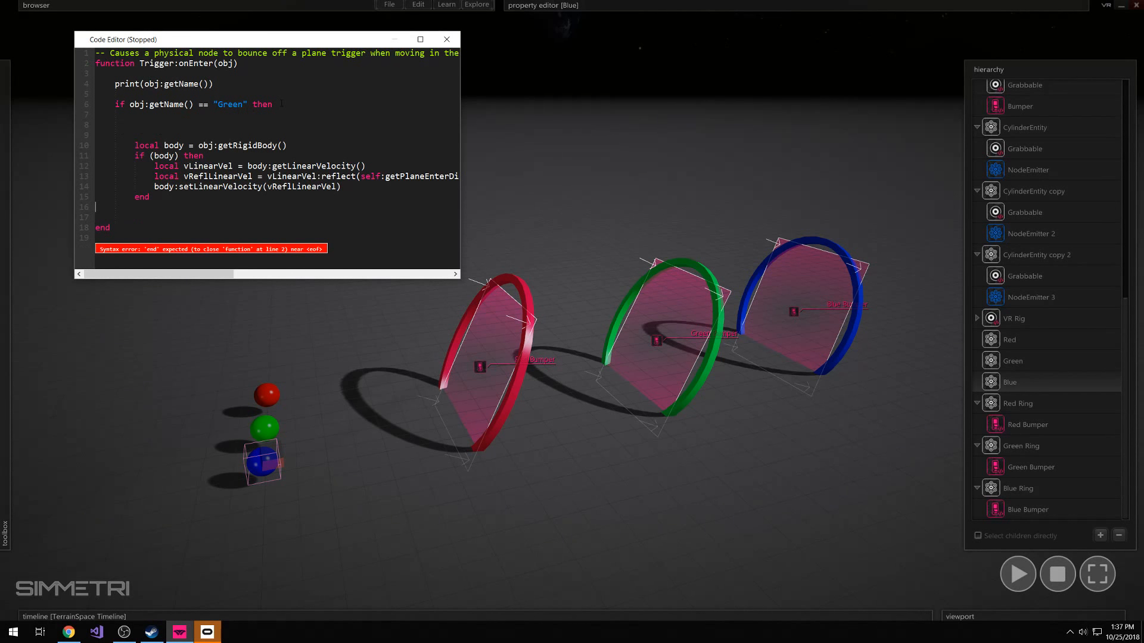
click(277, 118)
key(Return)
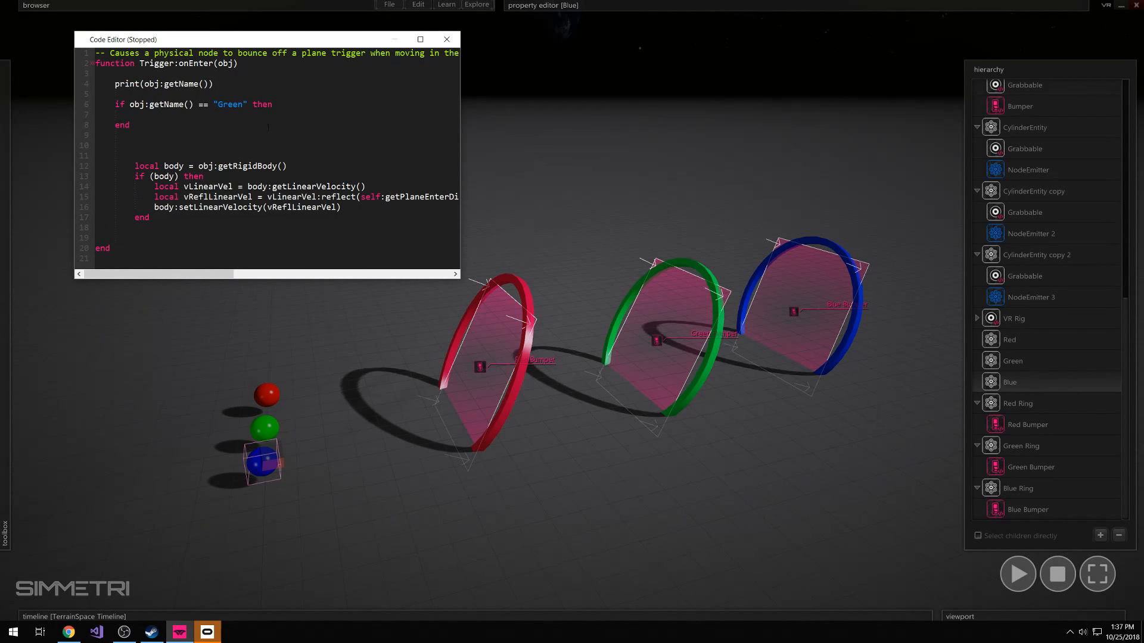
double_click(121, 124)
key(BackSpace)
key(BackSpace)
key(BackSpace)
key(BackSpace)
key(BackSpace)
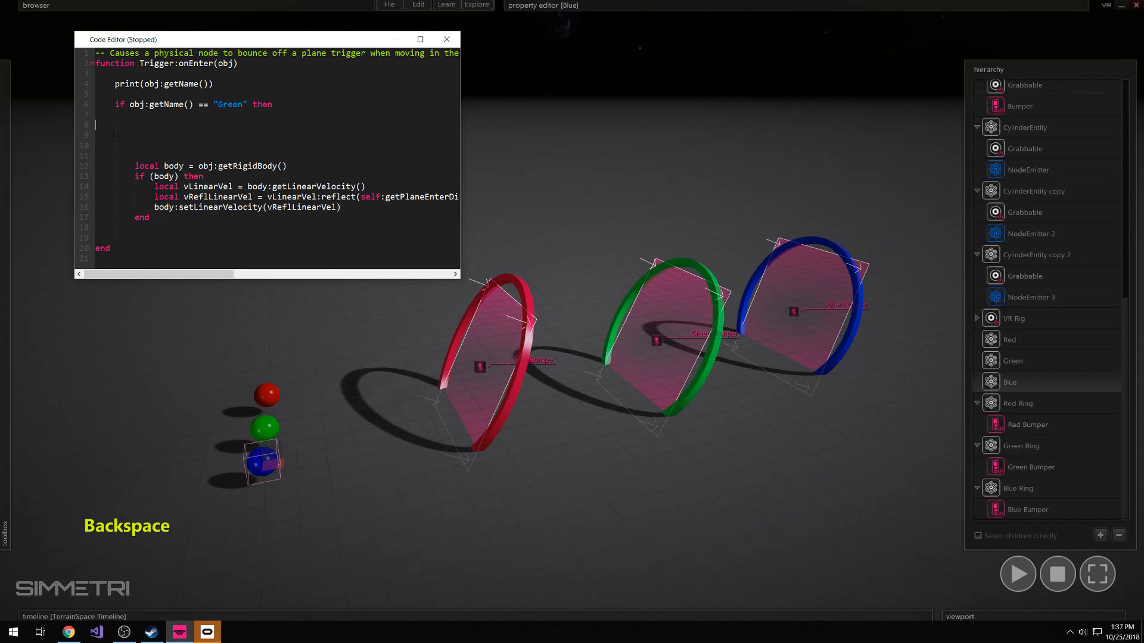
Close the name check with an indented end below the bounce block, separated from it by blank lines
click(126, 221)
key(Tab)
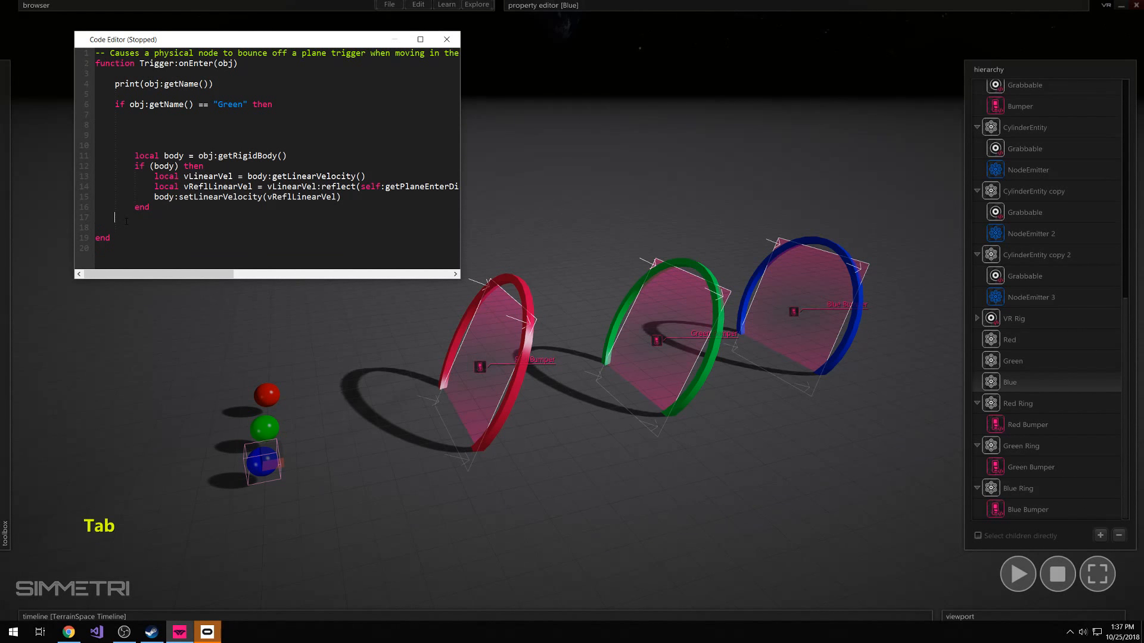
text(end)
click(168, 208)
key(Return)
key(Return)
Delete the surplus blank lines between the "Green" condition and the local body line
click(170, 127)
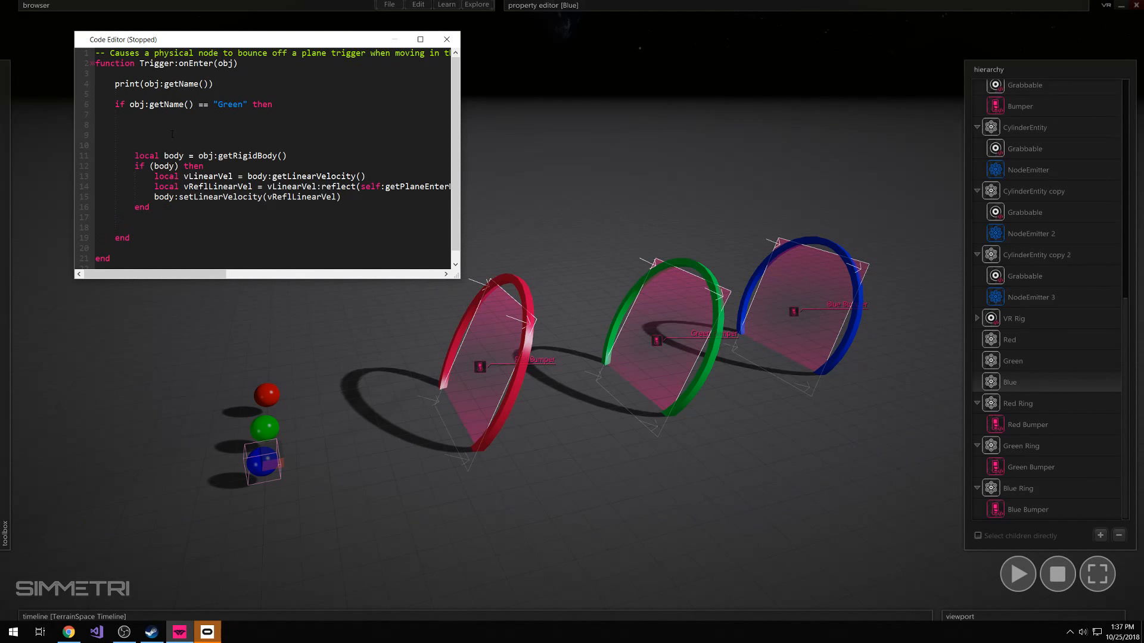
click(172, 134)
key(BackSpace)
key(BackSpace)
key(BackSpace)
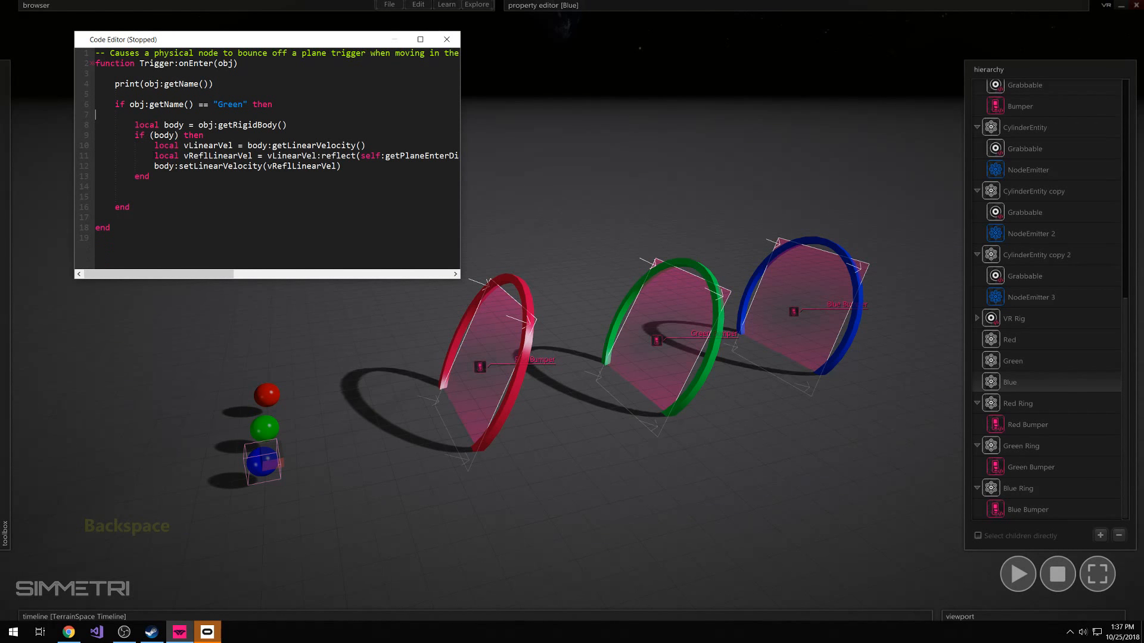
Review the name check from its if keyword through the "Green" comparison and then, along with its closing end
click(136, 187)
drag(116, 105, 124, 105)
drag(119, 208, 130, 210)
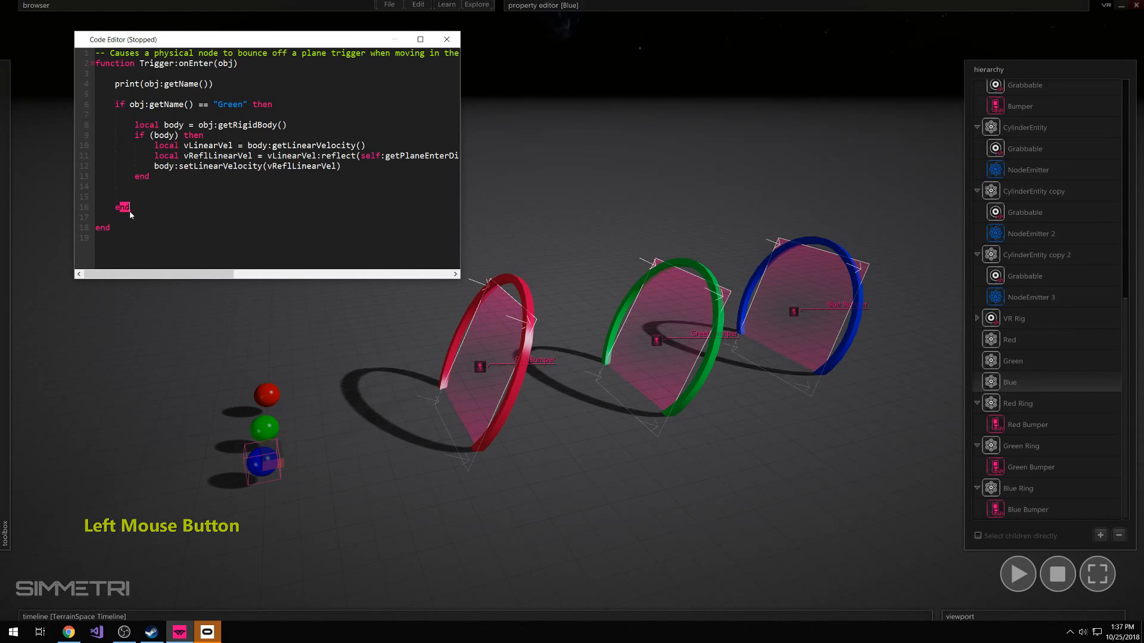
click(121, 108)
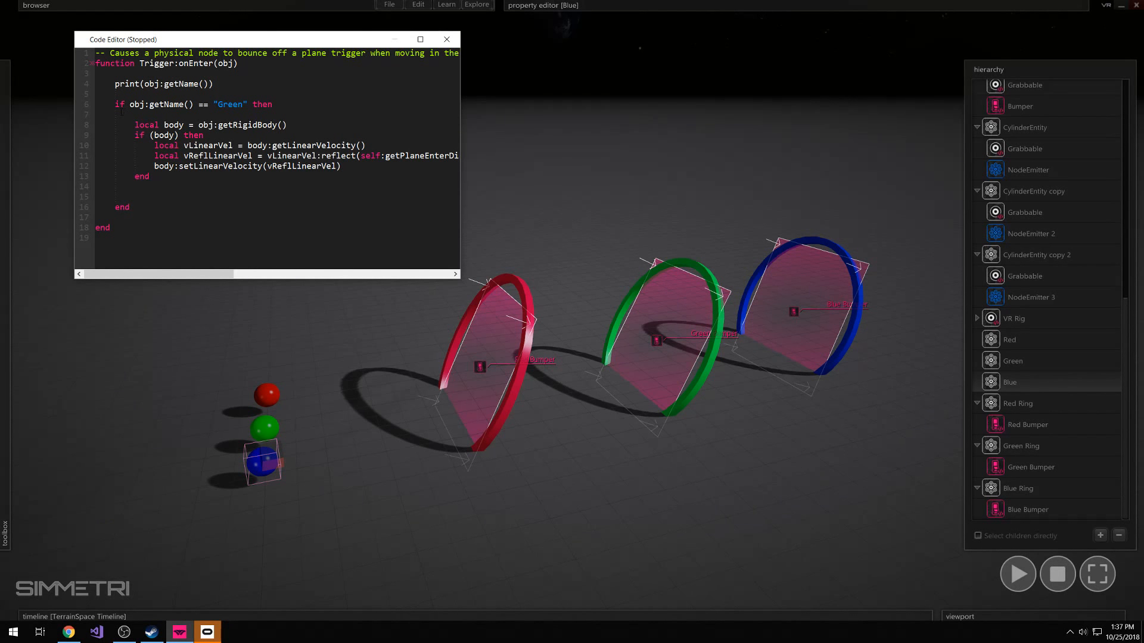
drag(115, 105, 248, 105)
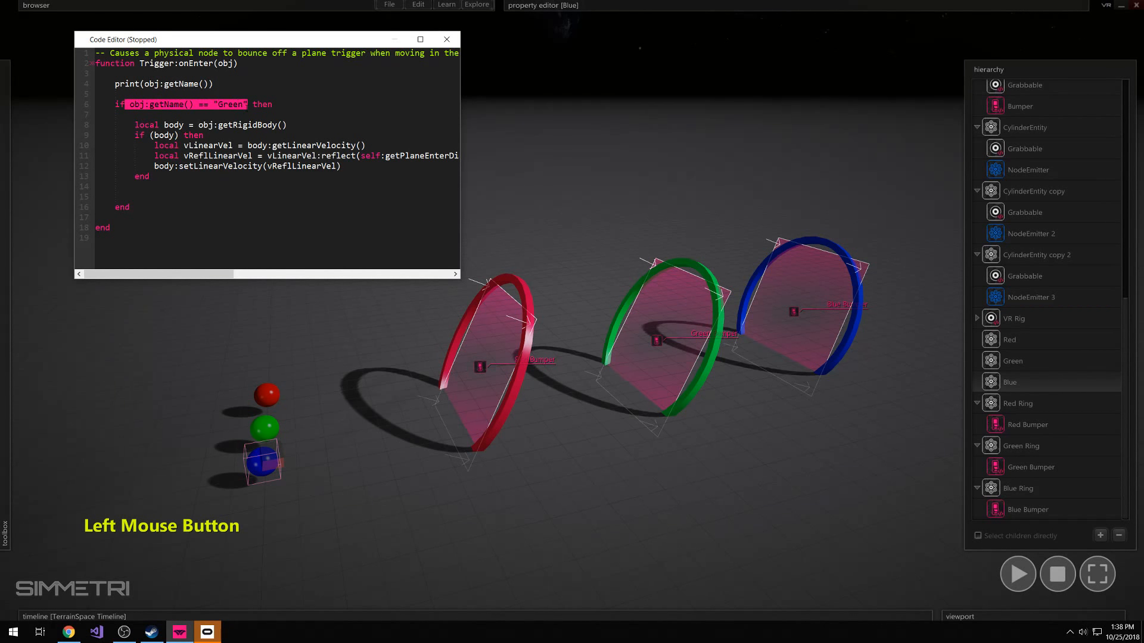
click(255, 114)
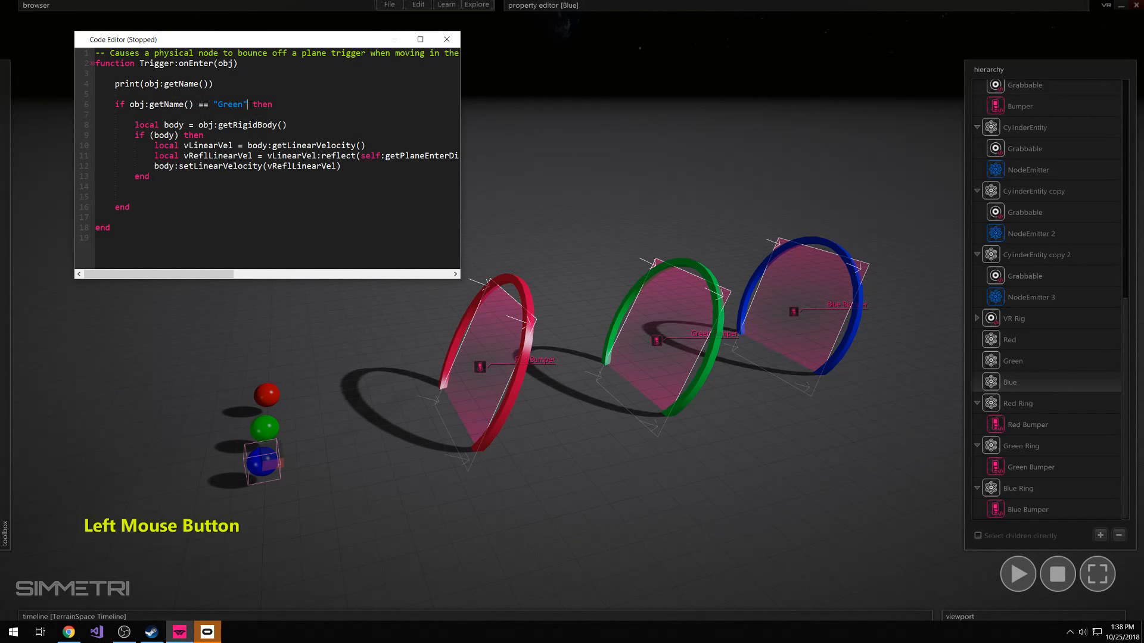
drag(248, 105, 272, 105)
click(262, 105)
Review the bounce block inside the name check, including the local body variable and the nested if (body) condition
drag(135, 125, 156, 179)
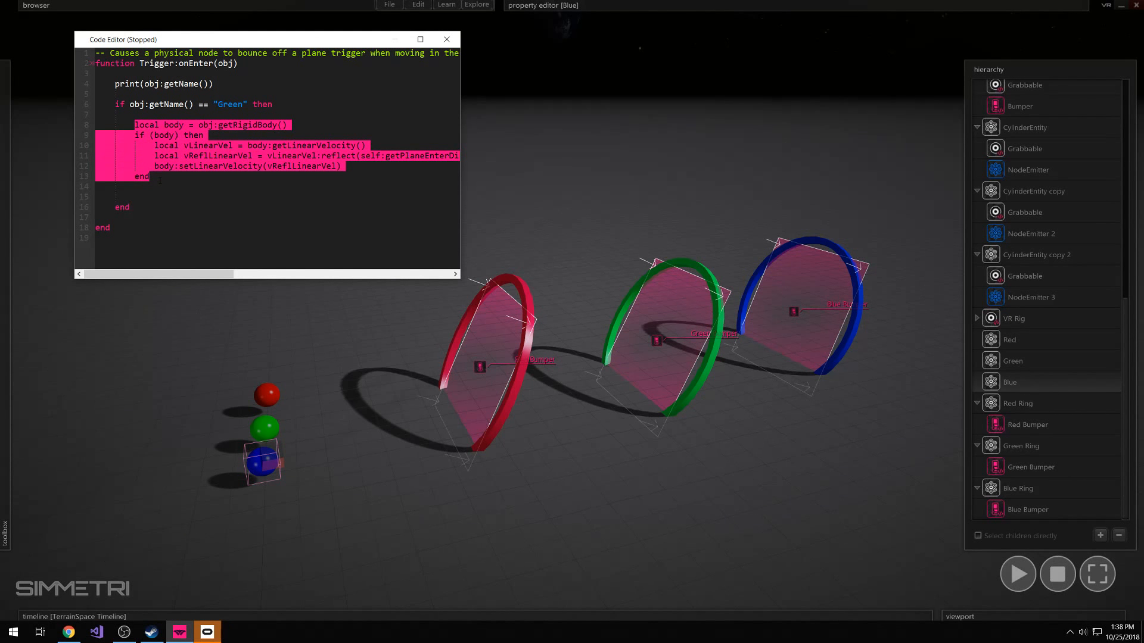
click(160, 180)
drag(135, 135, 150, 178)
click(157, 182)
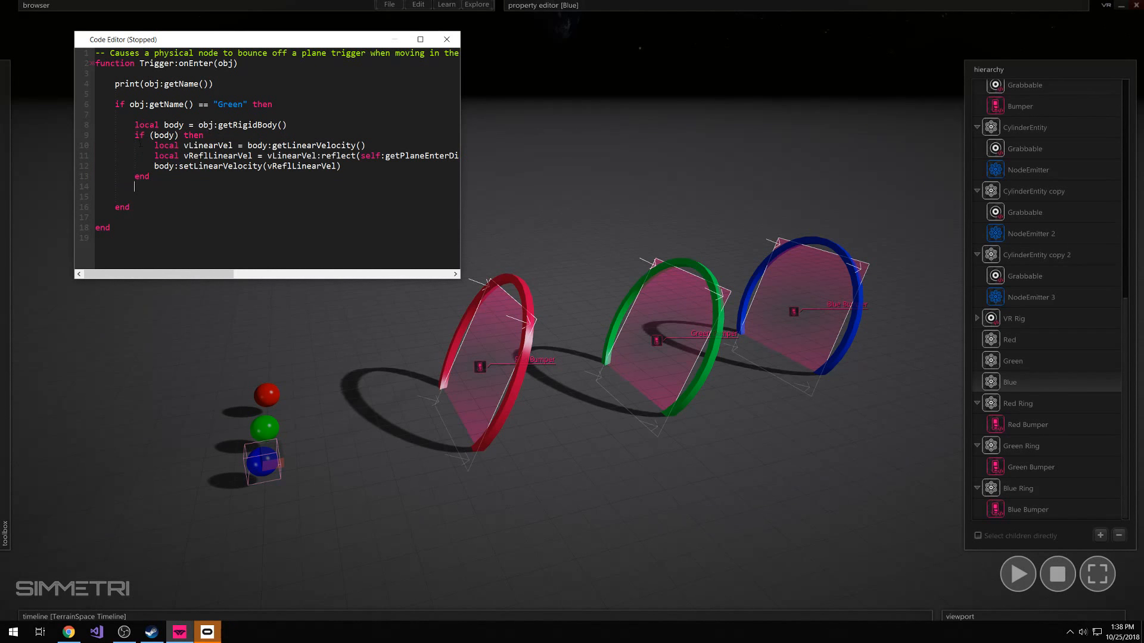
drag(136, 136, 136, 146)
click(143, 137)
double_click(172, 125)
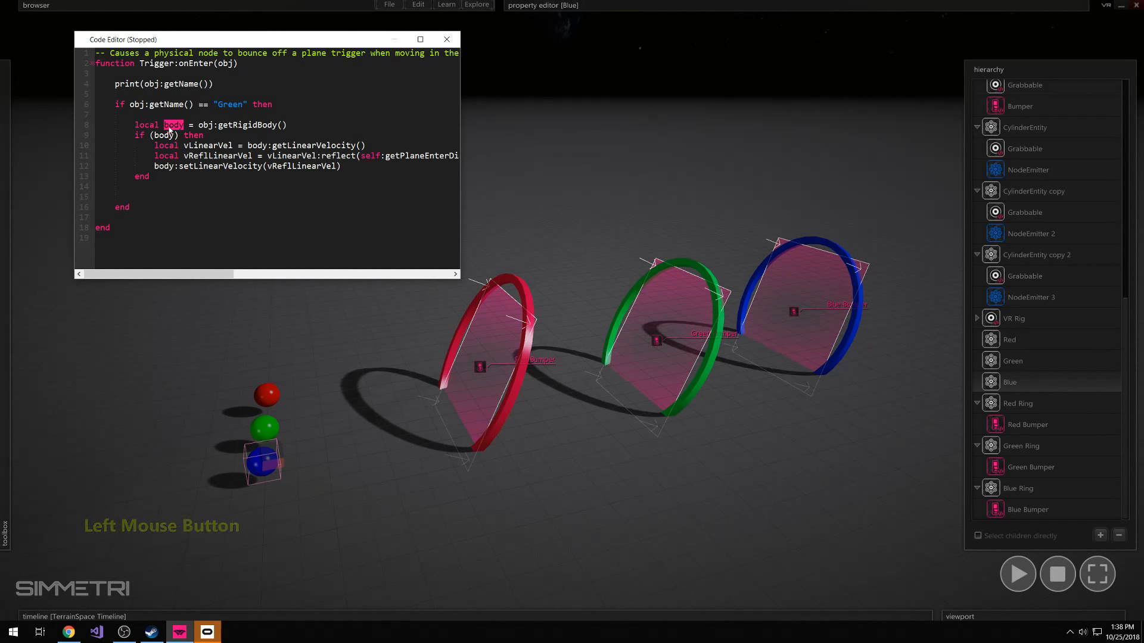
click(172, 125)
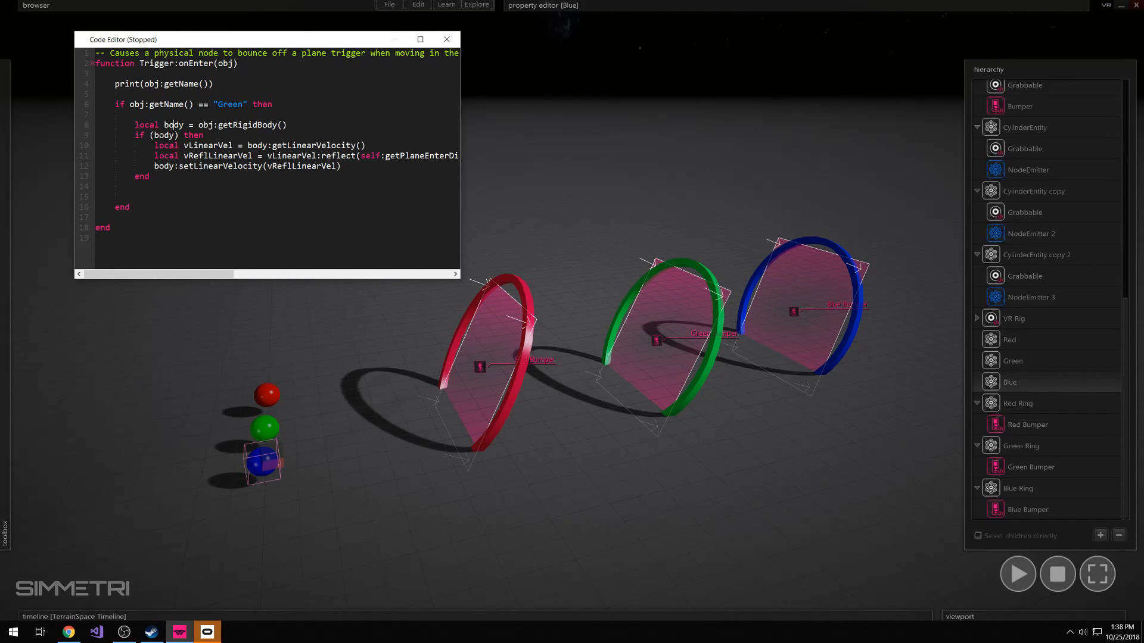
drag(136, 137, 341, 167)
click(197, 136)
click(143, 177)
Run the simulation and throw the red, green and blue spheres at the rings to test the bumpers
click(299, 353)
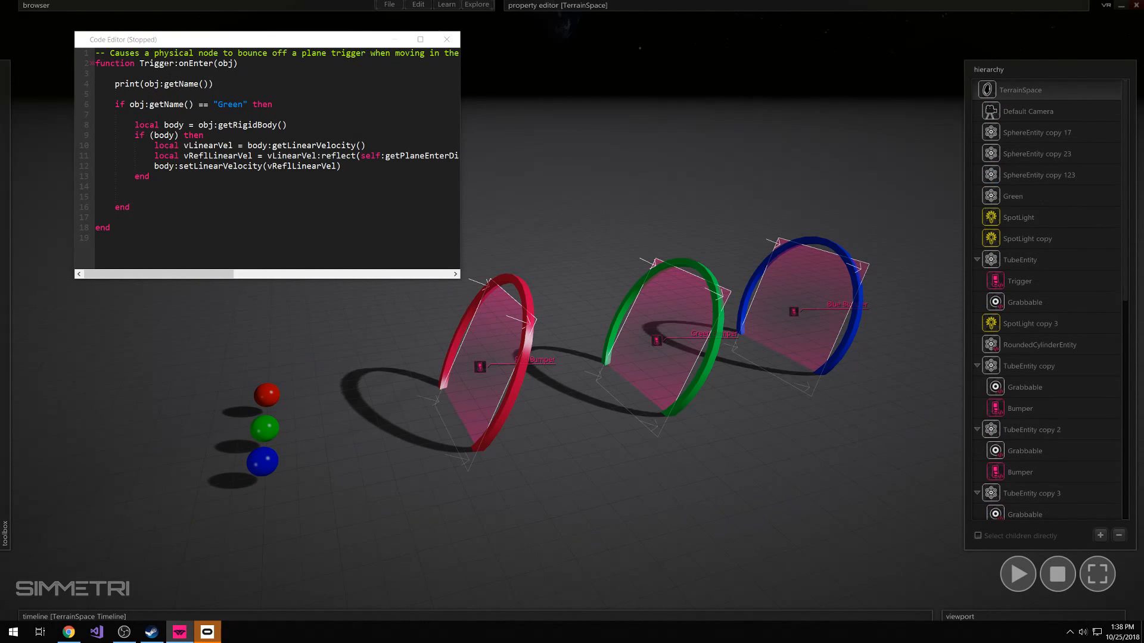
key(space)
click(275, 405)
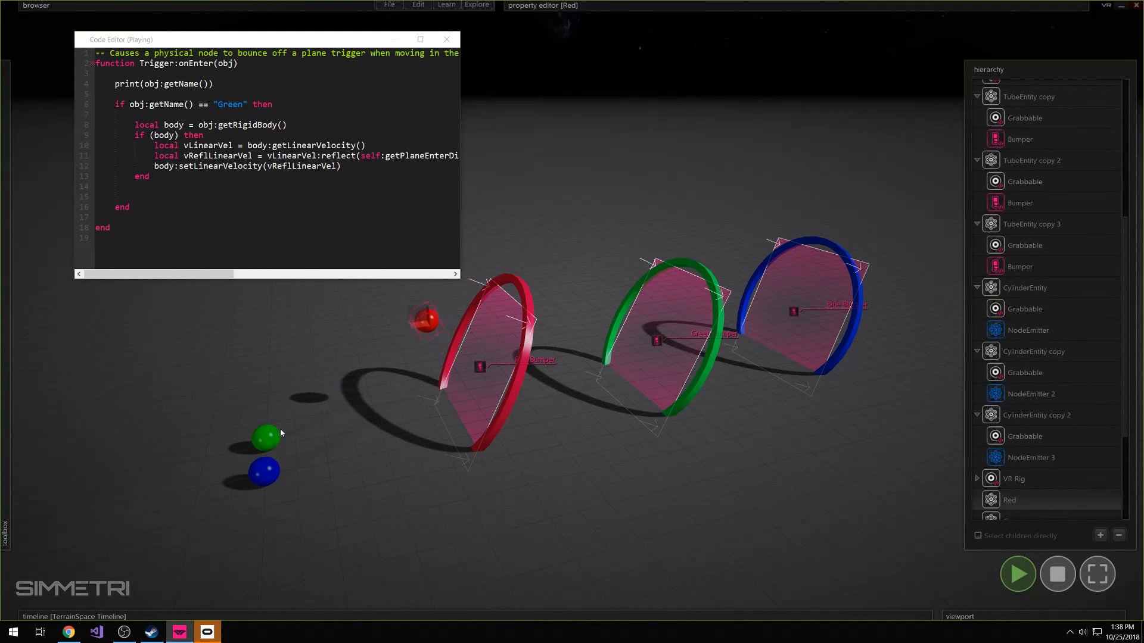
click(263, 448)
drag(263, 449, 467, 408)
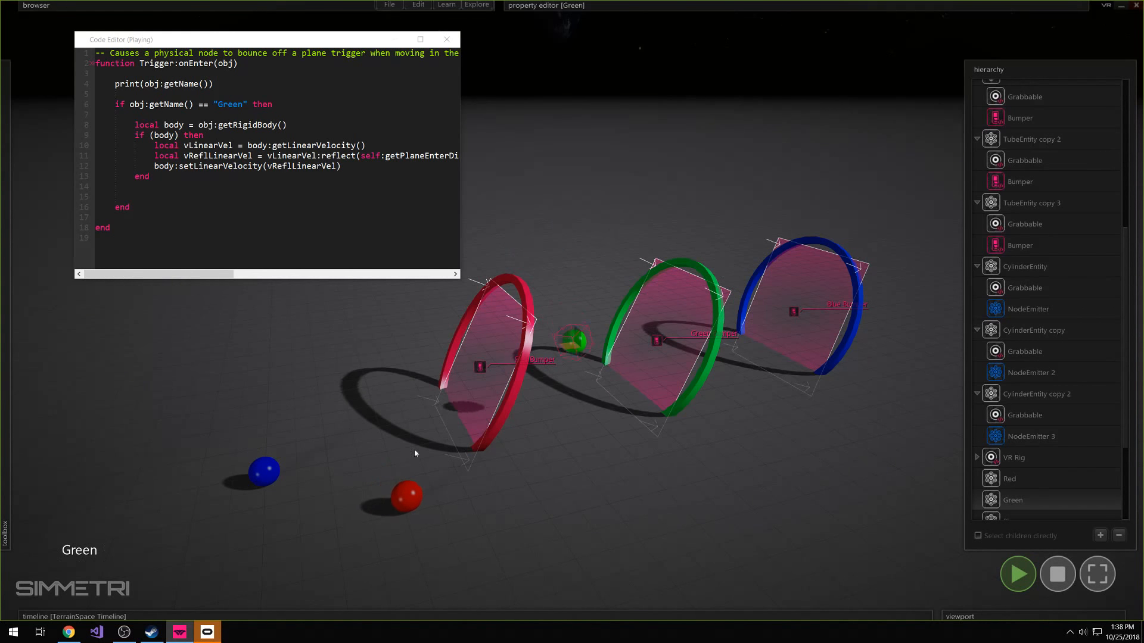
drag(270, 480, 438, 445)
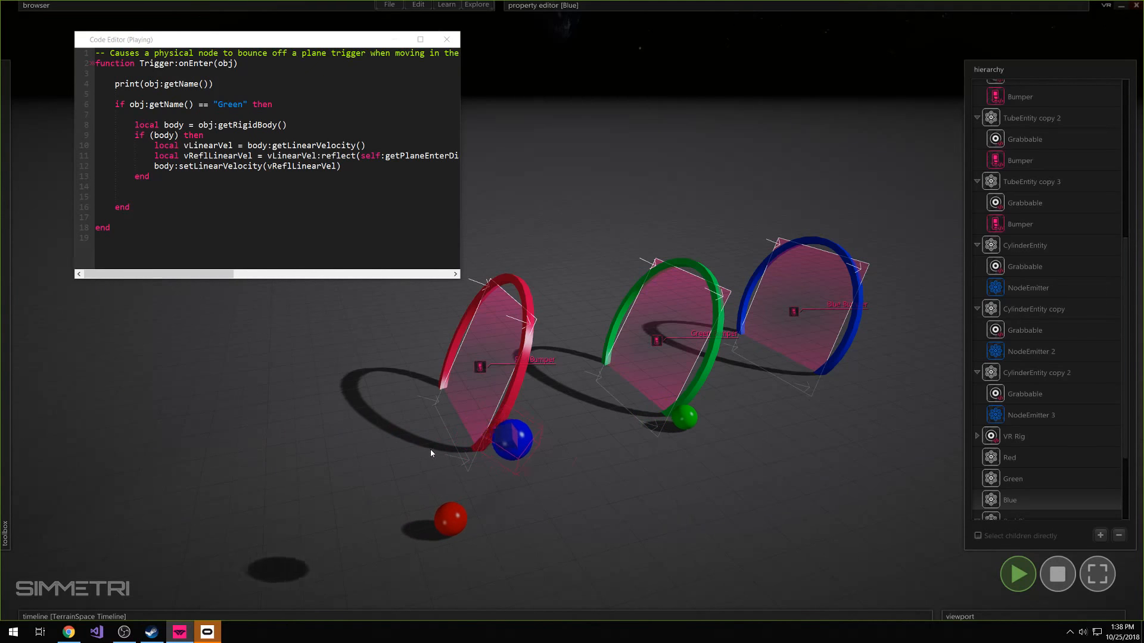
Restart the simulation and throw the blue sphere through the rings twice, stopping playback at the end
key(Escape)
key(space)
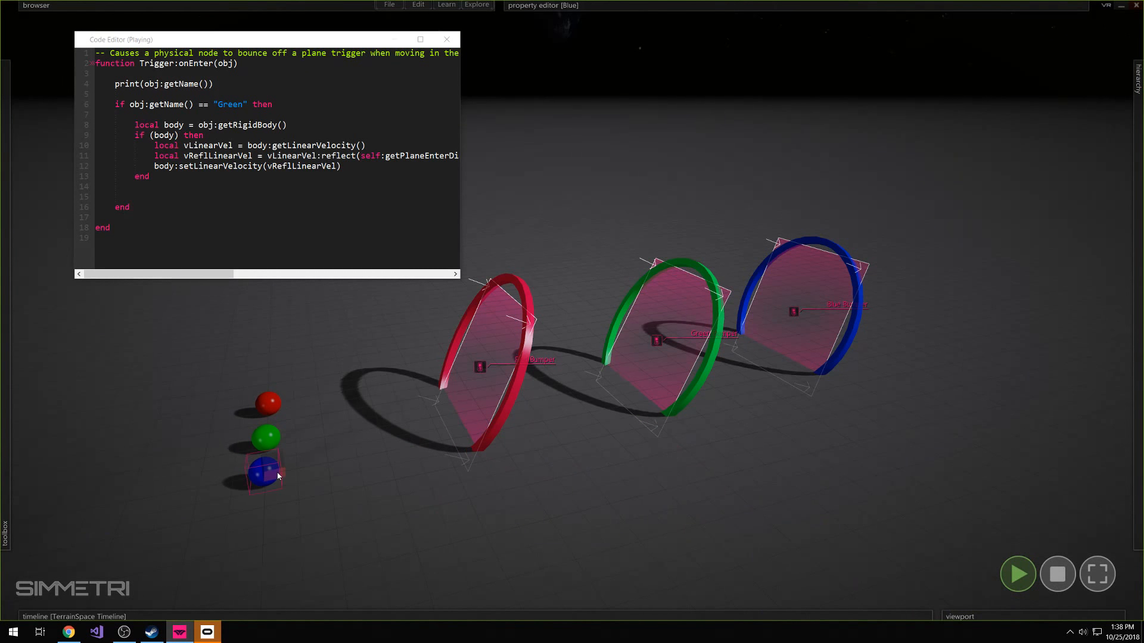
drag(263, 471, 445, 392)
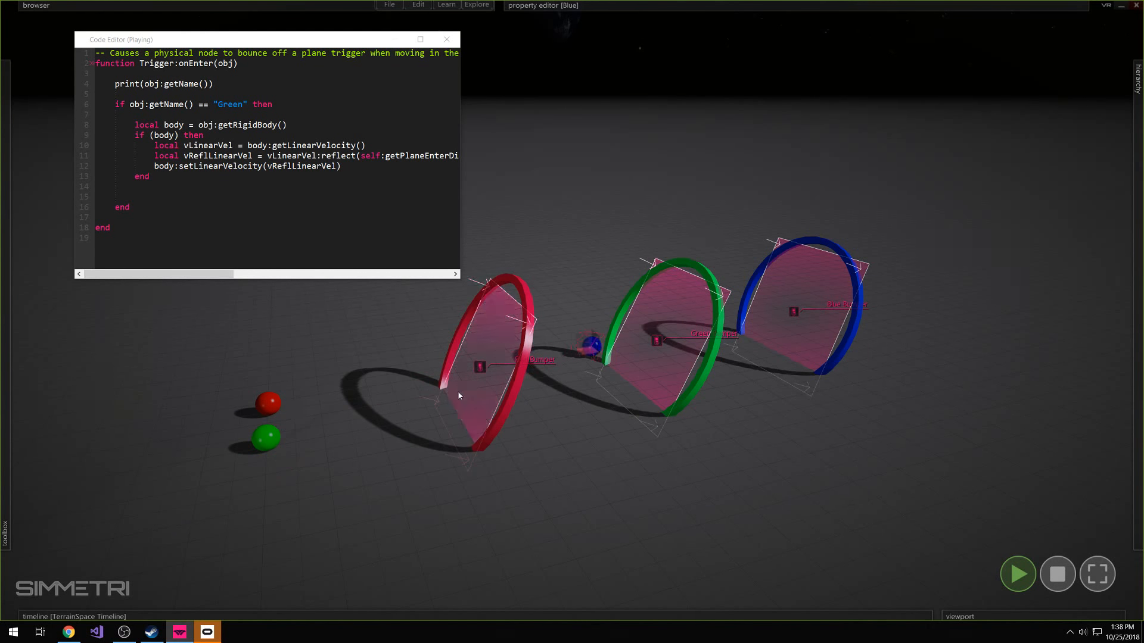
key(space)
drag(270, 471, 393, 424)
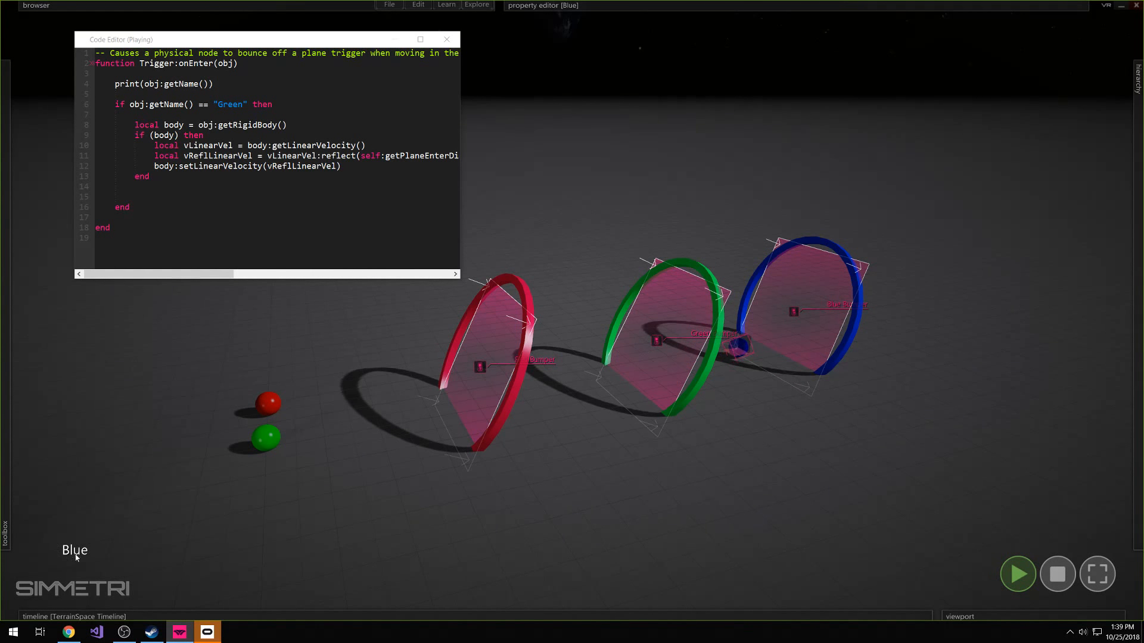
click(1057, 574)
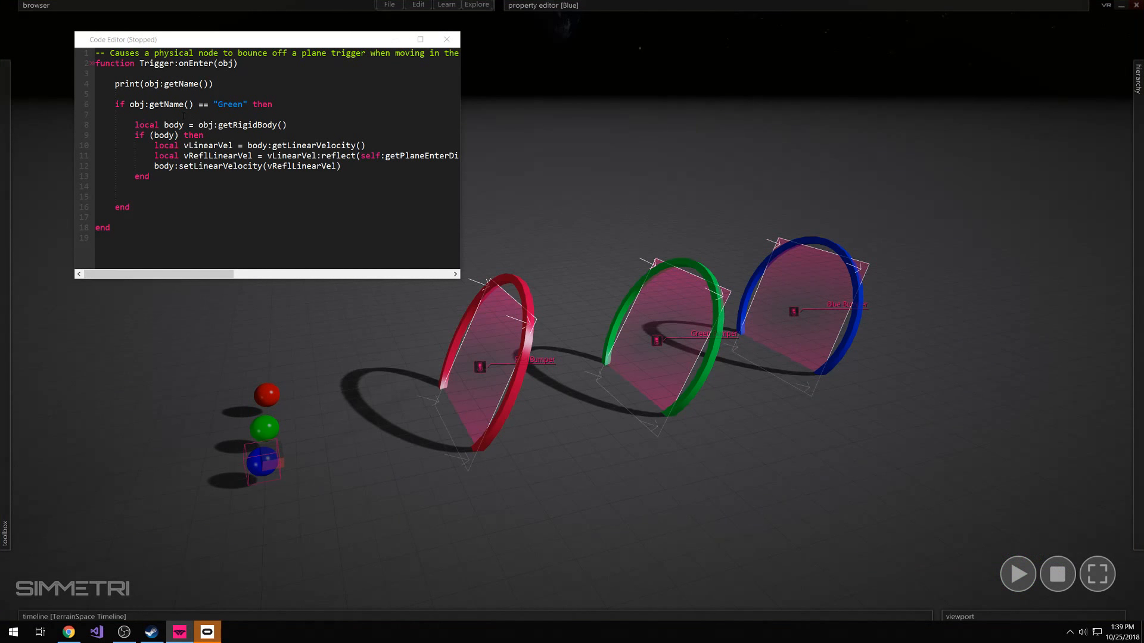
click(594, 451)
key(d)
right_drag(741, 464, 733, 451)
click(752, 341)
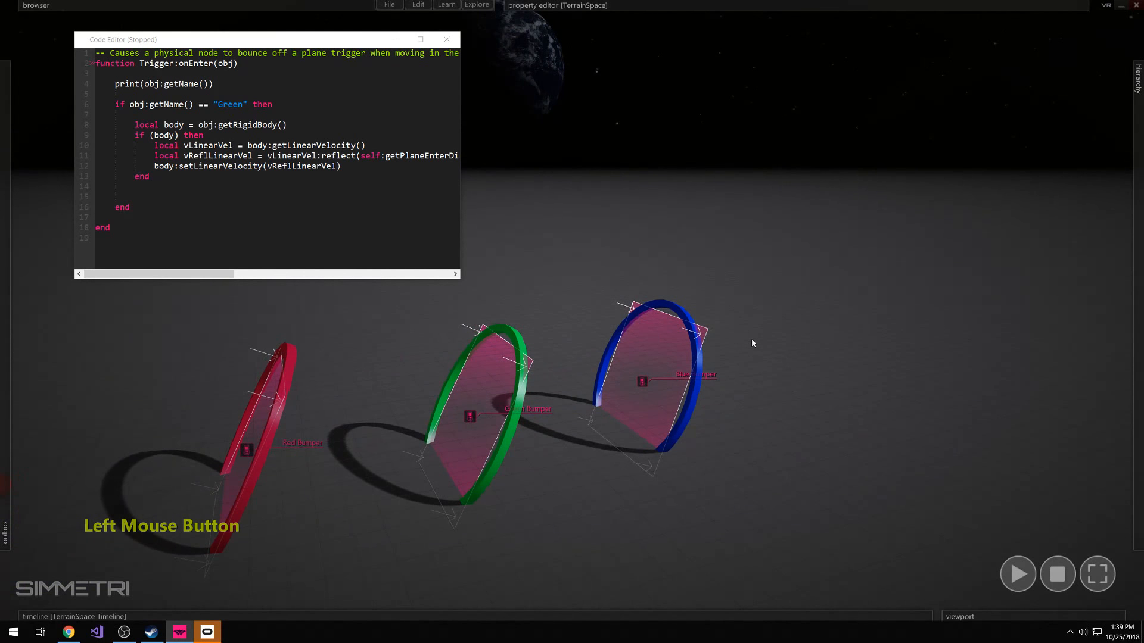
Select the blue sphere in front of the rings and examine its RigidBody properties
right_drag(753, 342, 753, 324)
key(w)
right_drag(572, 311, 545, 319)
key(s)
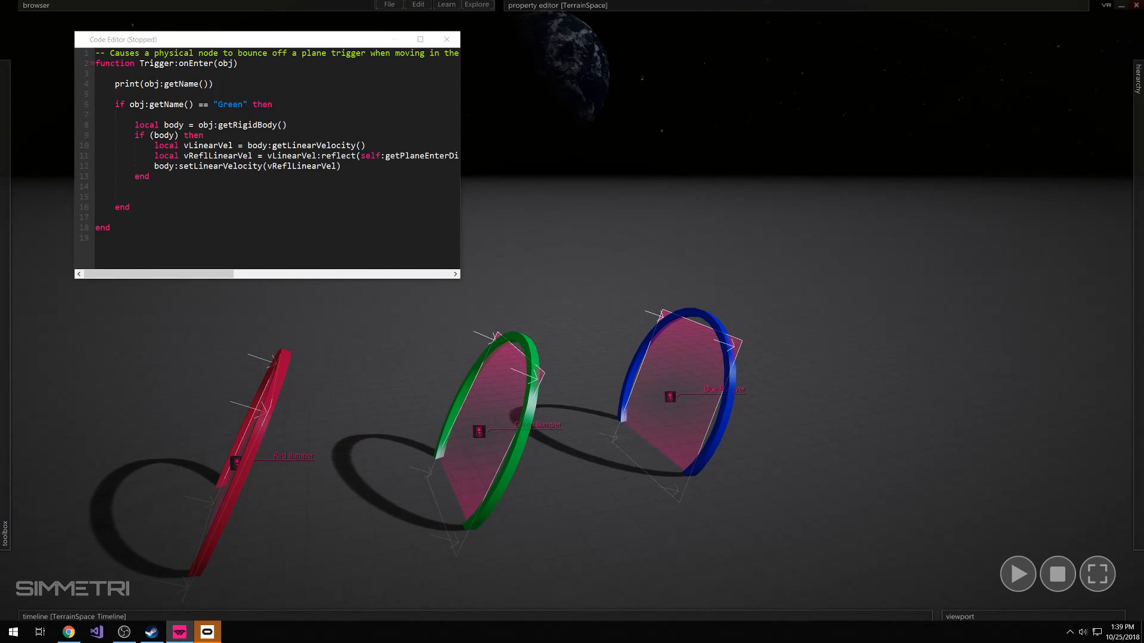
click(883, 445)
right_drag(737, 418, 699, 444)
key(a)
key(w)
key(s)
click(458, 454)
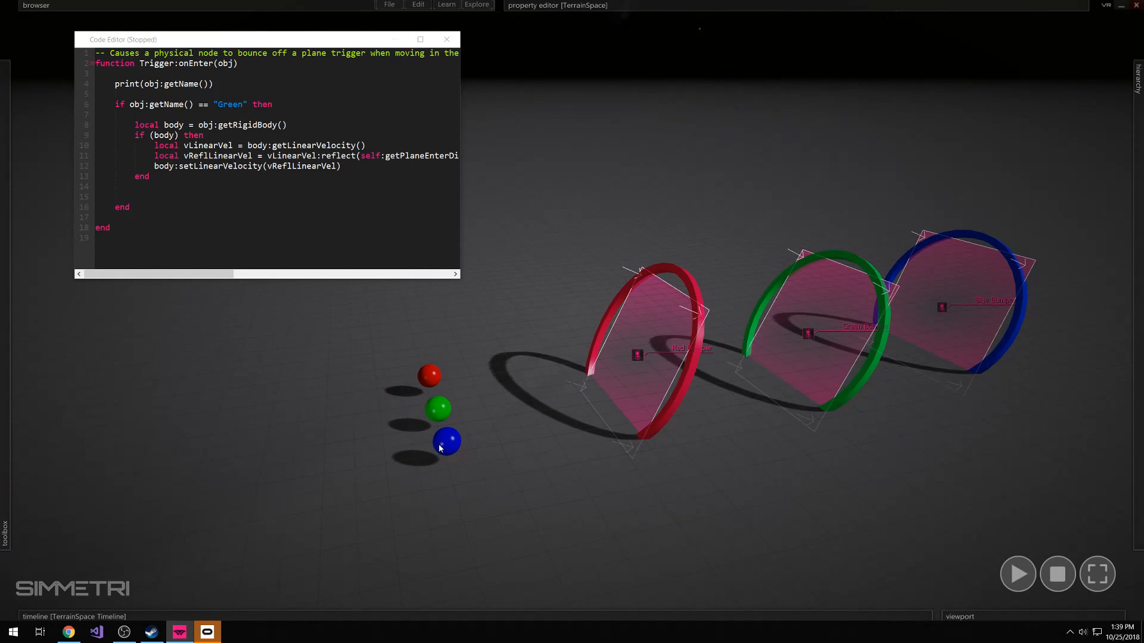
mouse_move(564, 63)
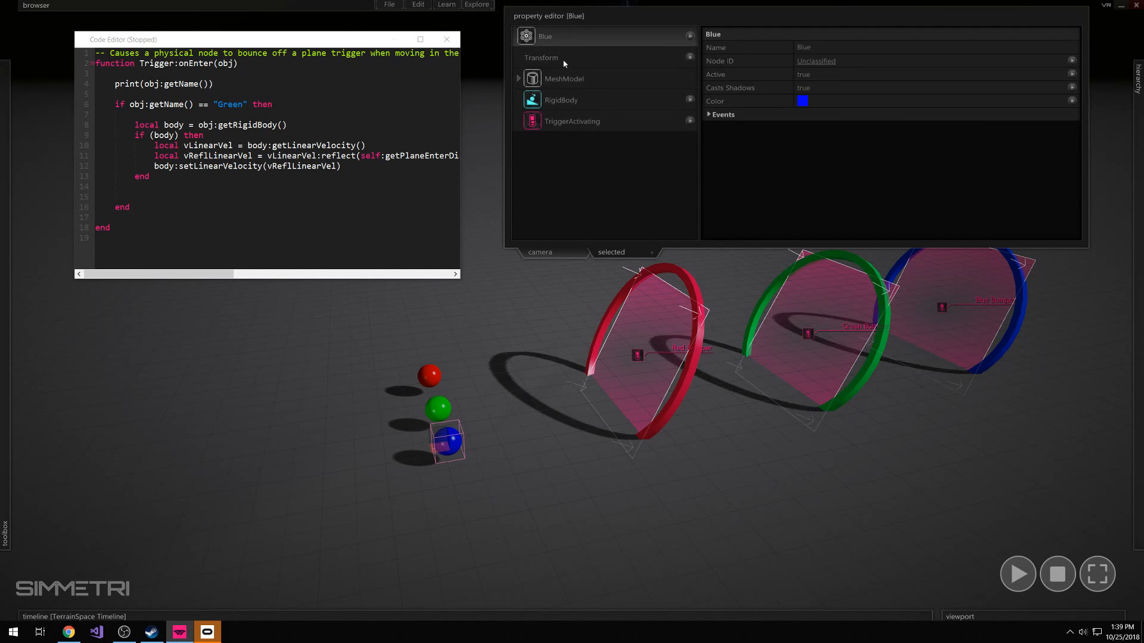
click(560, 99)
Compare the RigidBody mass of the green and red spheres with that of the blue sphere
click(440, 414)
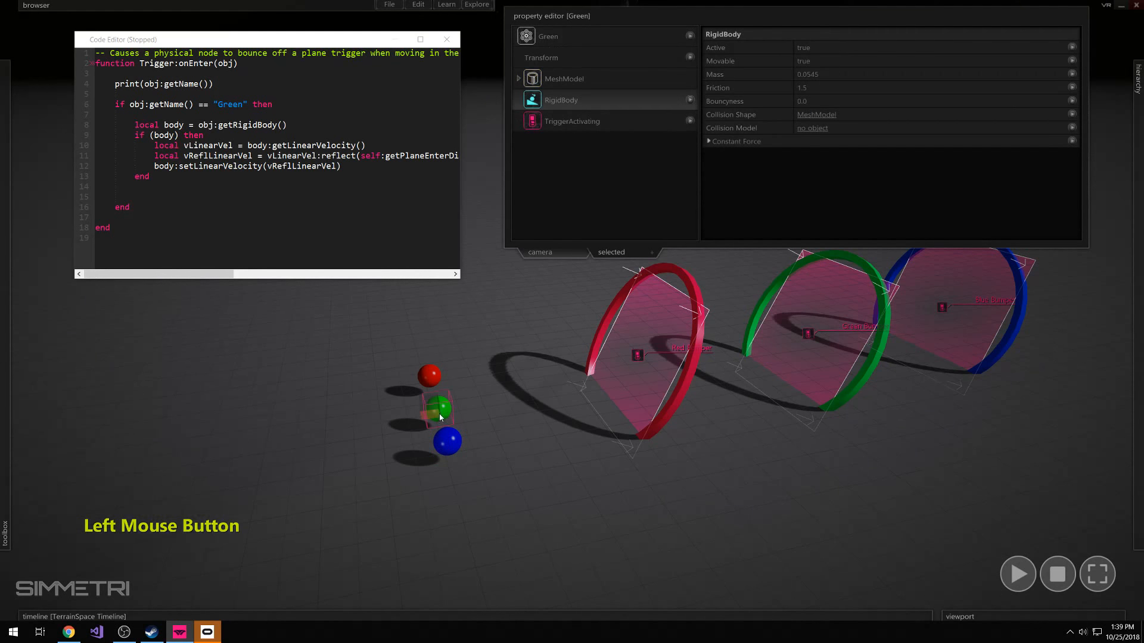
mouse_move(805, 87)
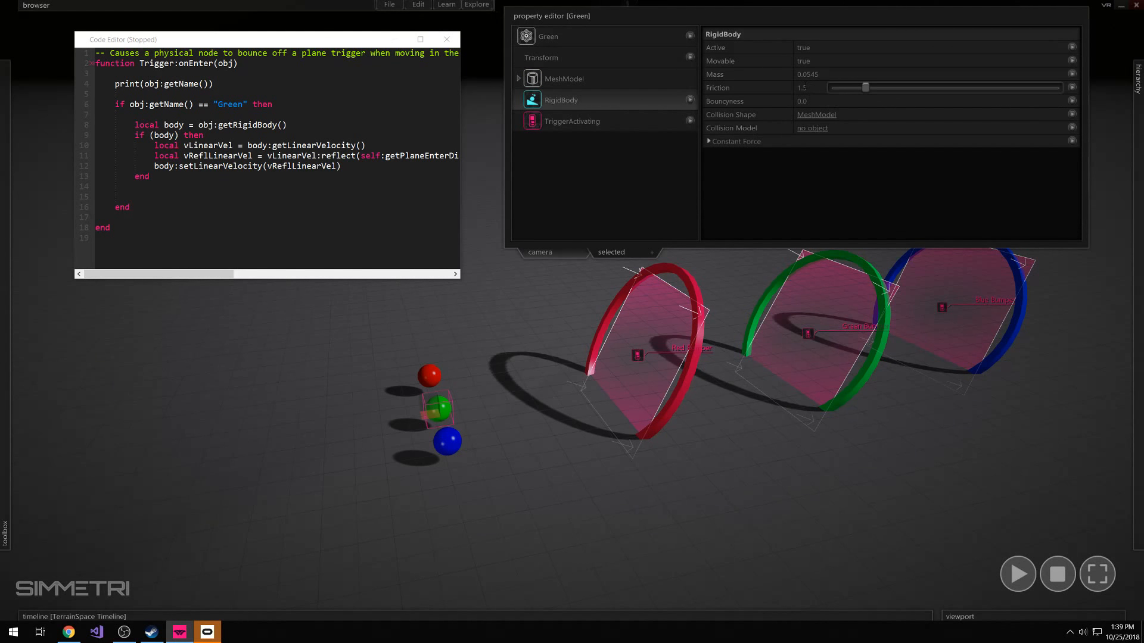
click(532, 386)
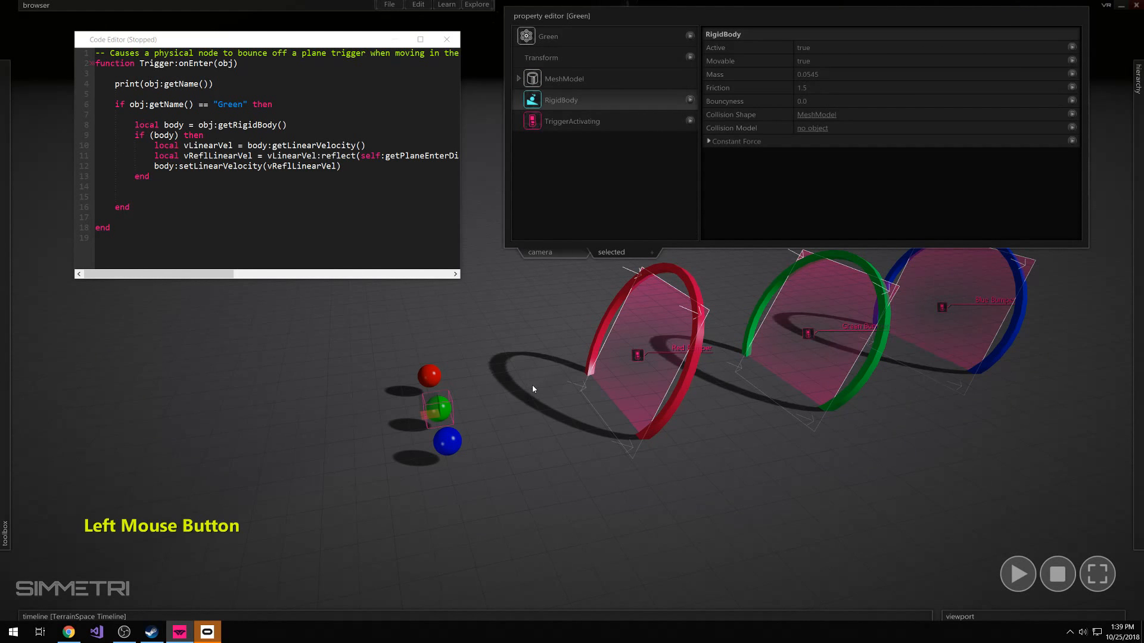
click(440, 411)
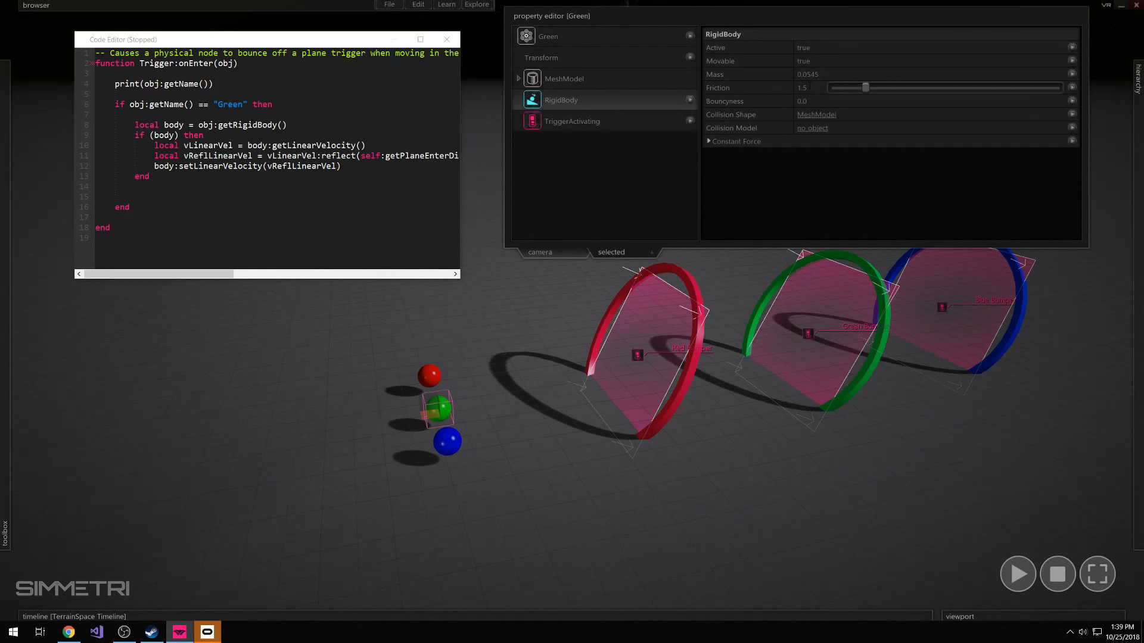
click(430, 371)
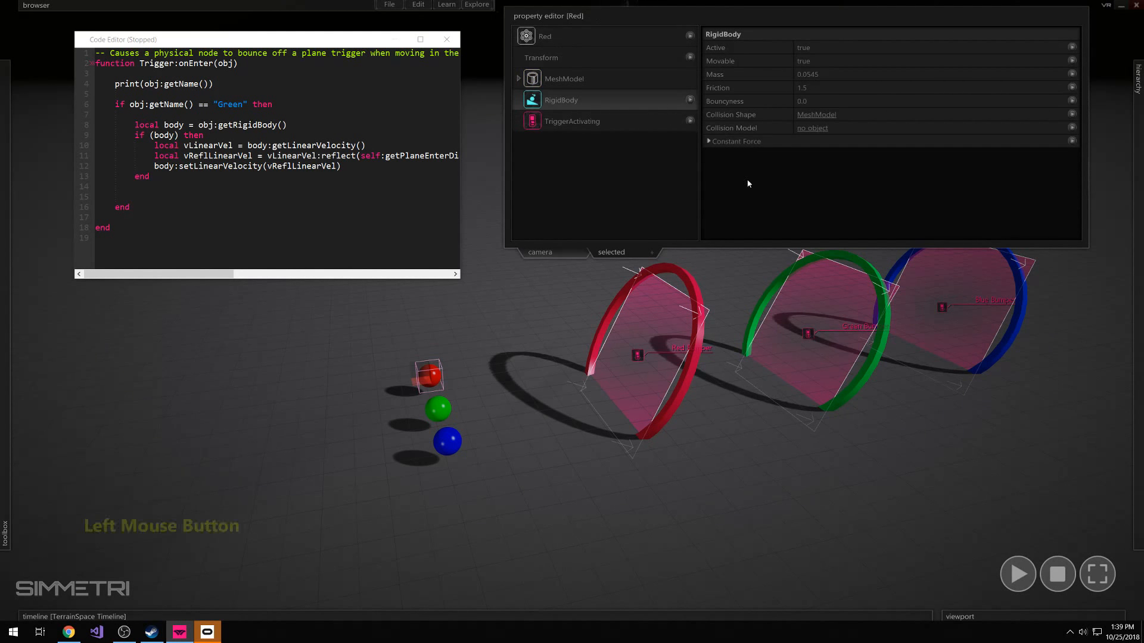
click(448, 441)
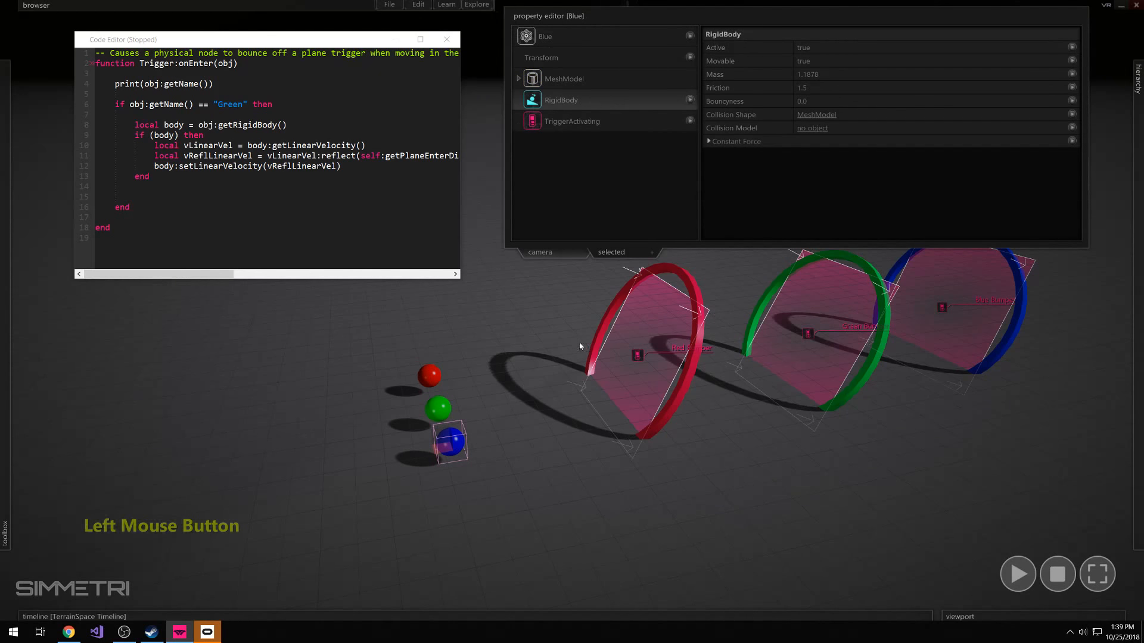
Find the Blue Bumper trigger under Blue Ring in the hierarchy and open its script for editing
click(825, 20)
click(917, 414)
right_drag(917, 413, 572, 310)
key(d)
key(s)
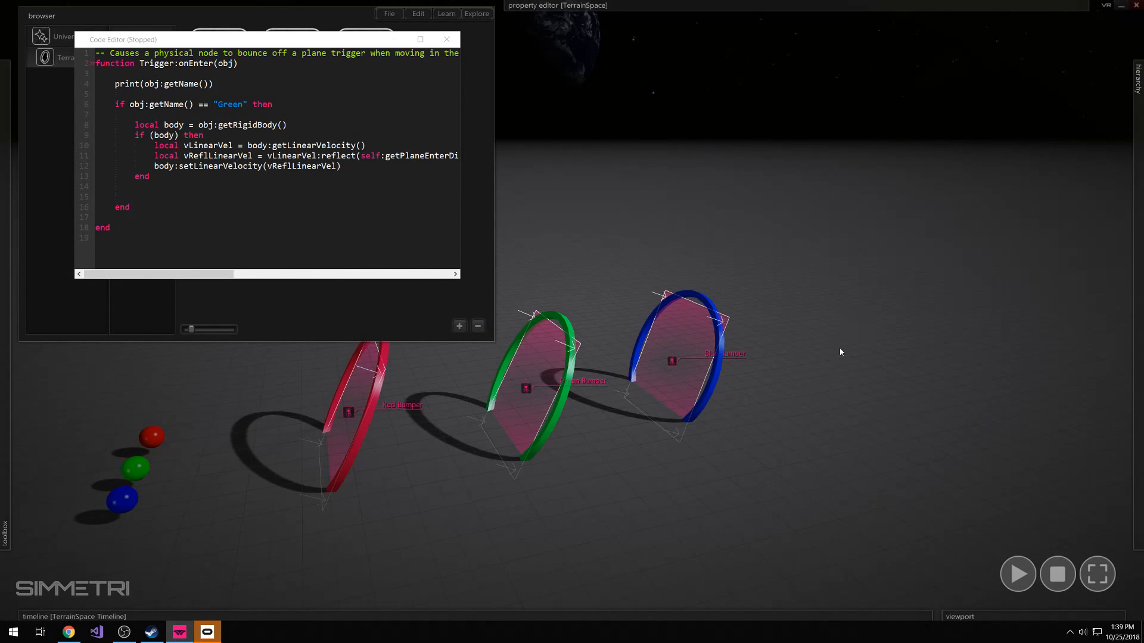
click(395, 18)
click(1138, 227)
scroll(1027, 430, down, 10)
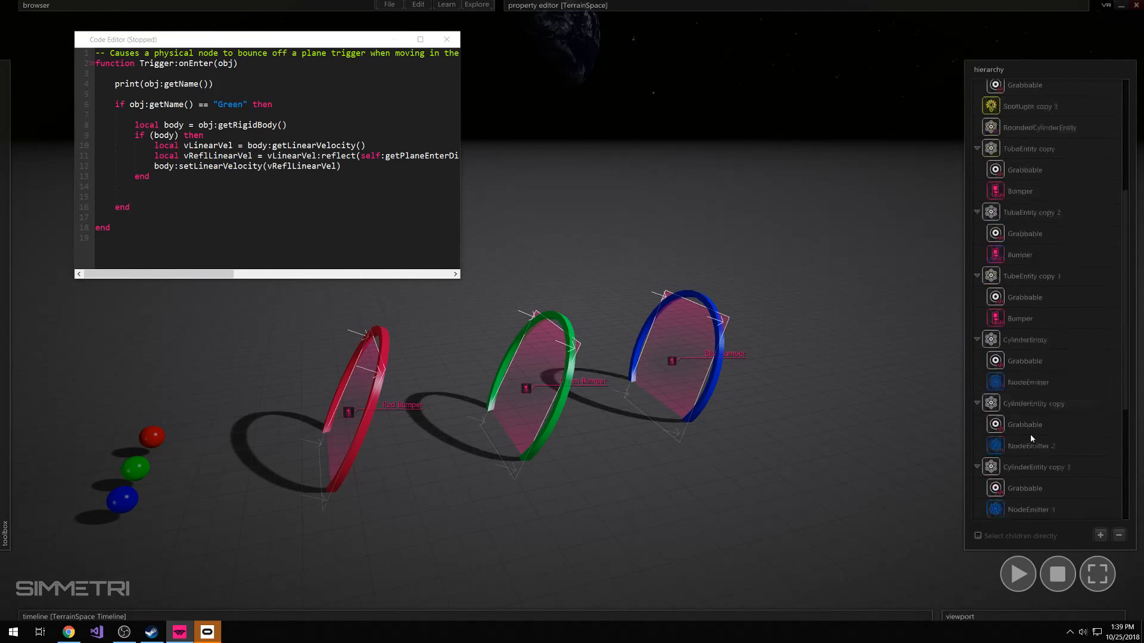
click(1034, 500)
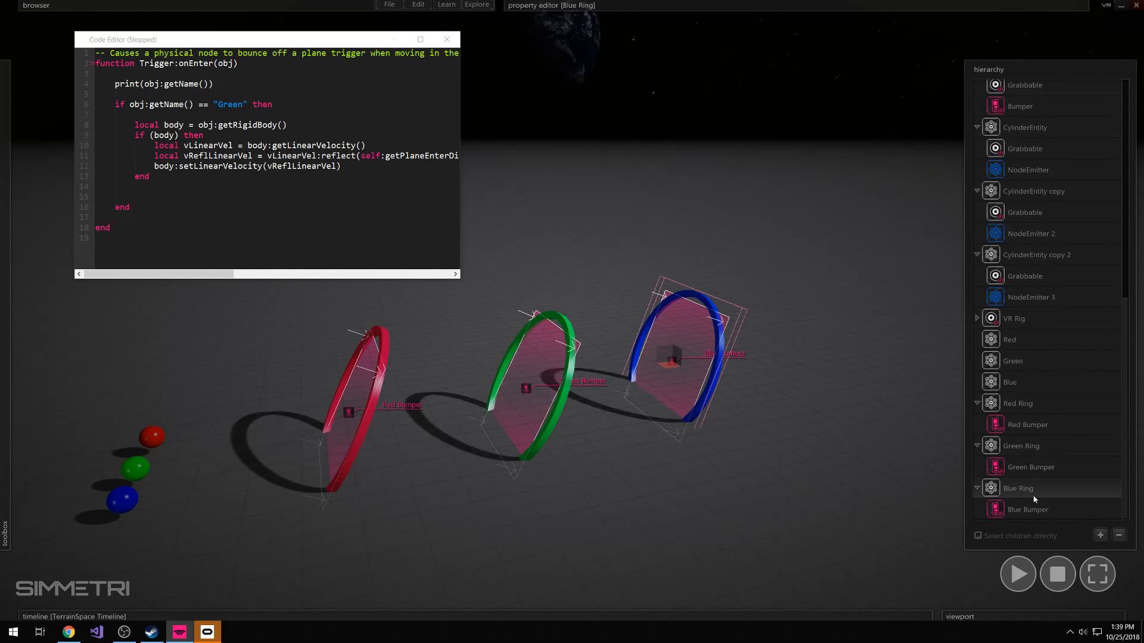
click(1028, 512)
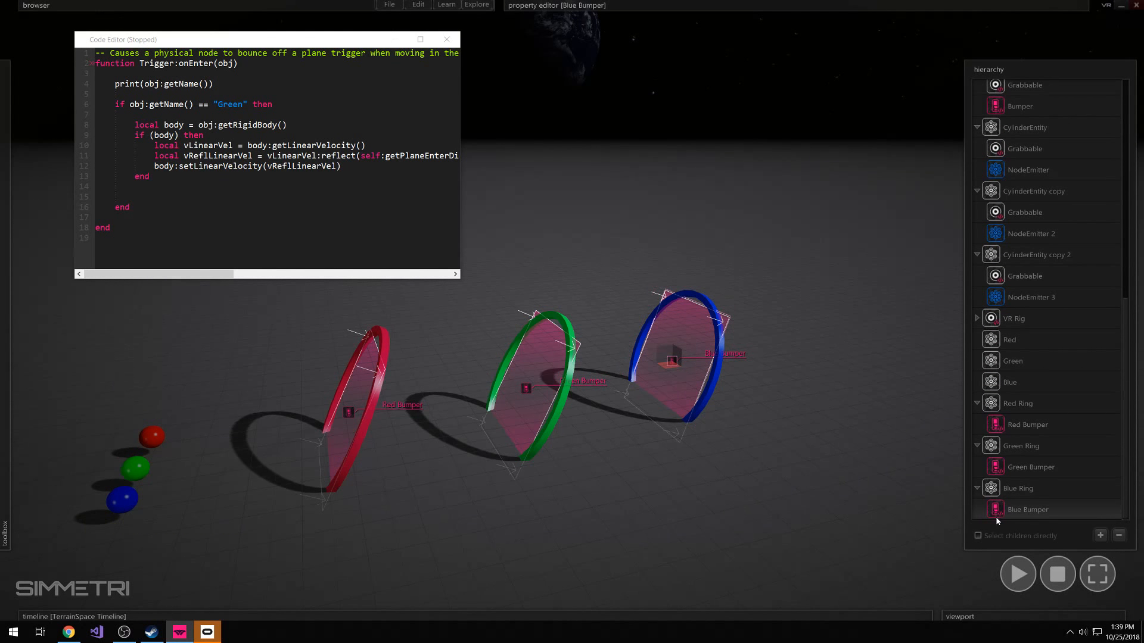
right_click(1028, 512)
click(1021, 410)
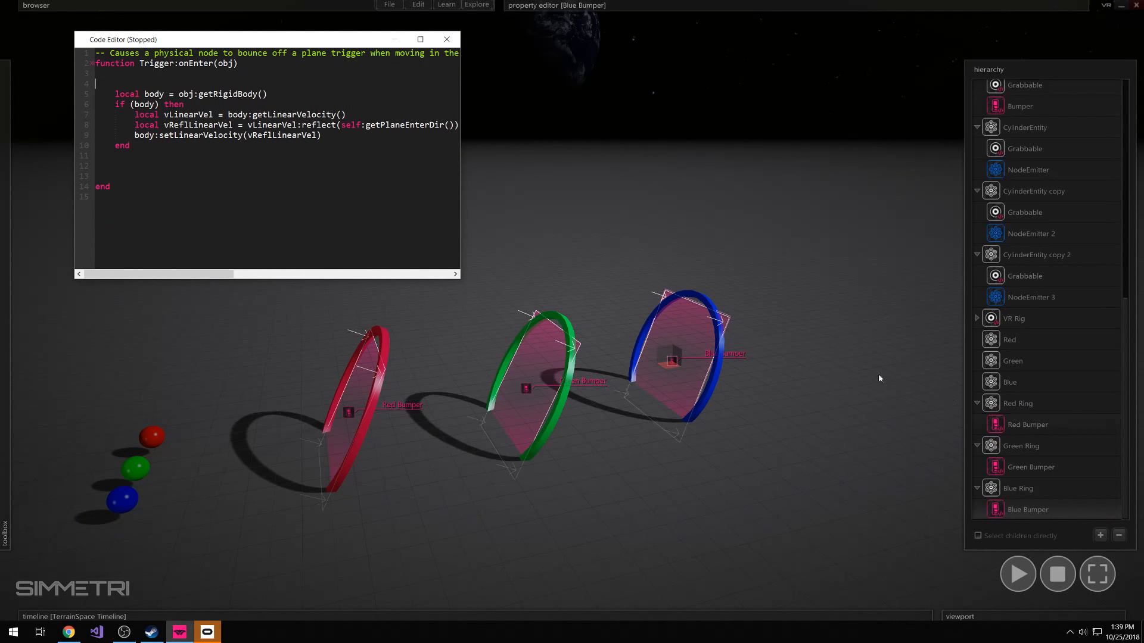
Indent the bounce block in Trigger:onEnter one level and begin an if statement on the empty line above it
drag(111, 87, 143, 156)
key(Tab)
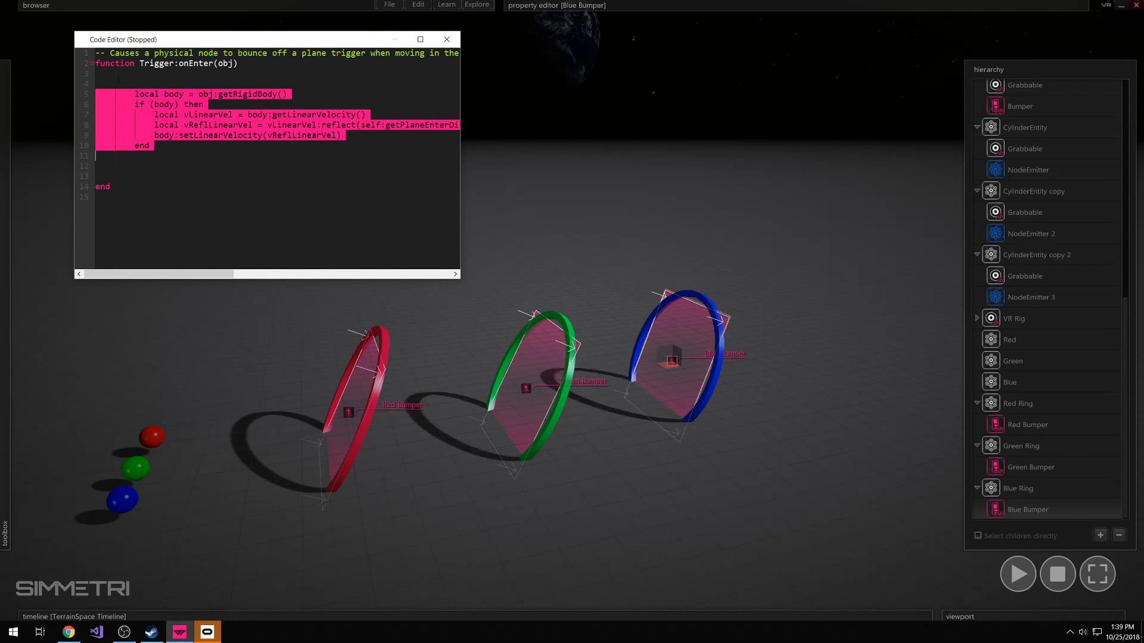
click(144, 84)
text(if )
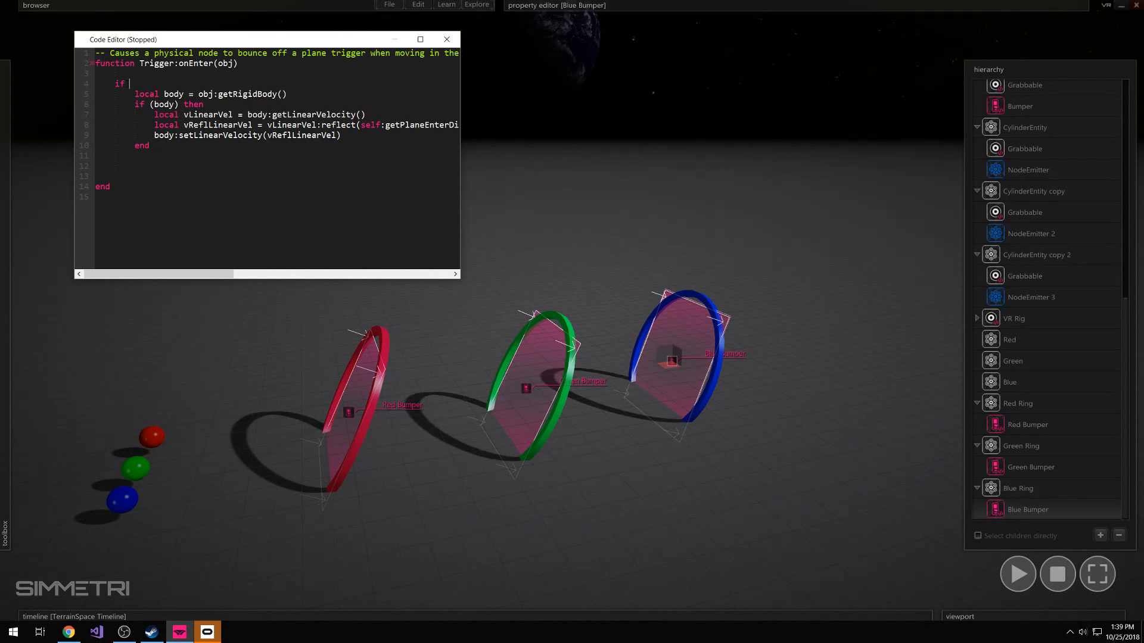
text(obj:getRgetRigidBody())
Enter obj:getRigidBody() as the start of the if statement's condition
key(shift)
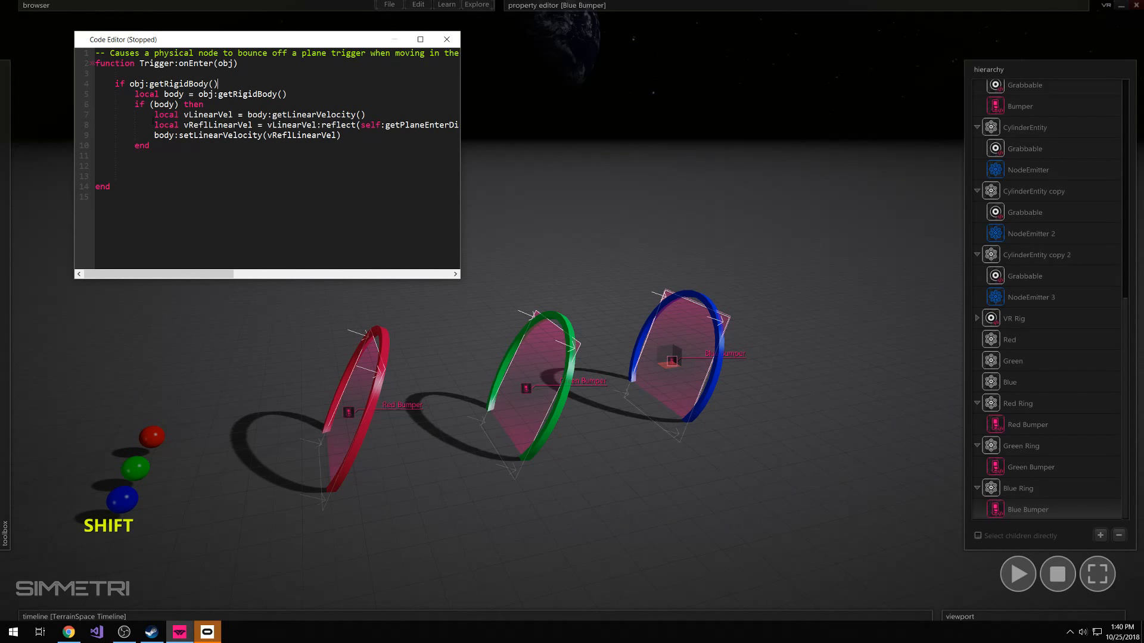
Select the red sphere and check the property names of its RigidBody
drag(186, 412, 141, 461)
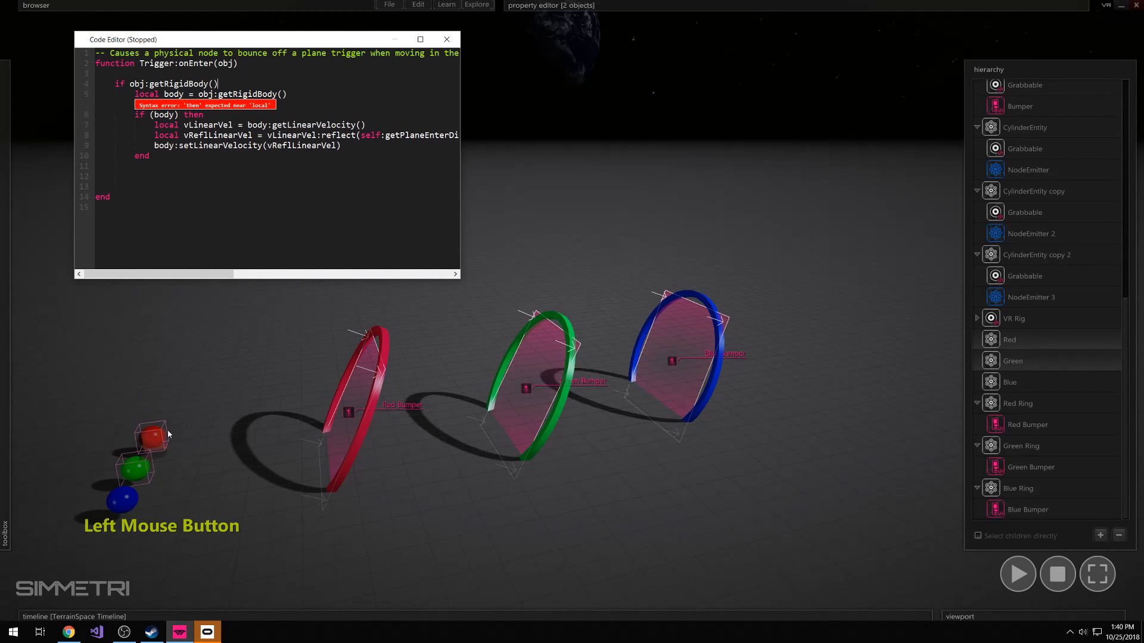
mouse_move(586, 19)
click(549, 102)
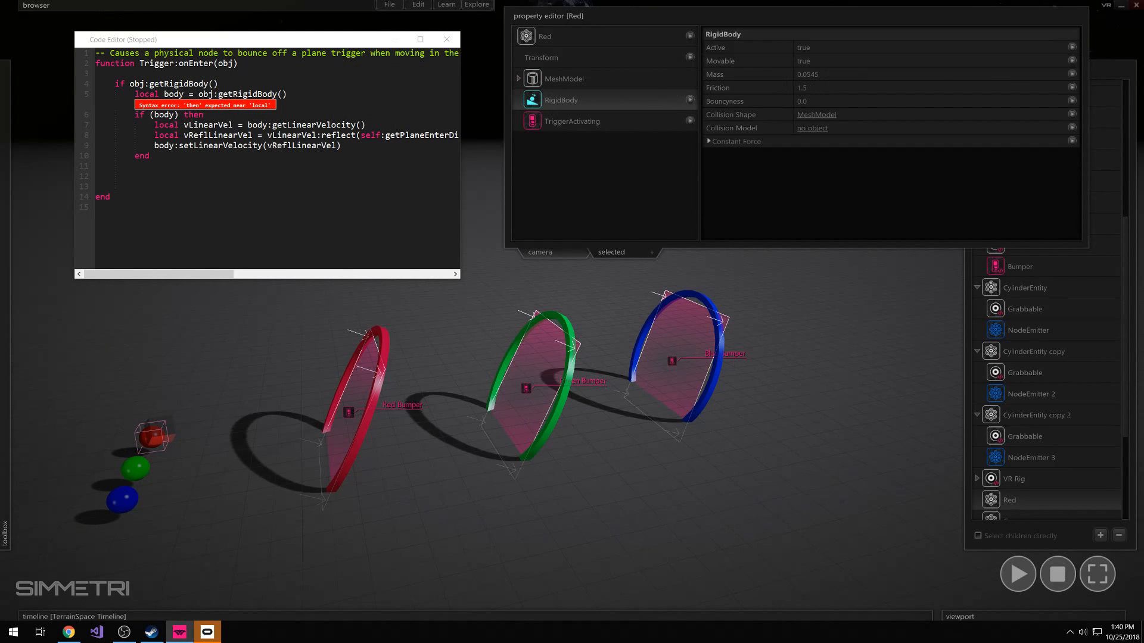
Try adding .mass > 1 to the local body assignment and cut it out again
click(301, 99)
click(301, 95)
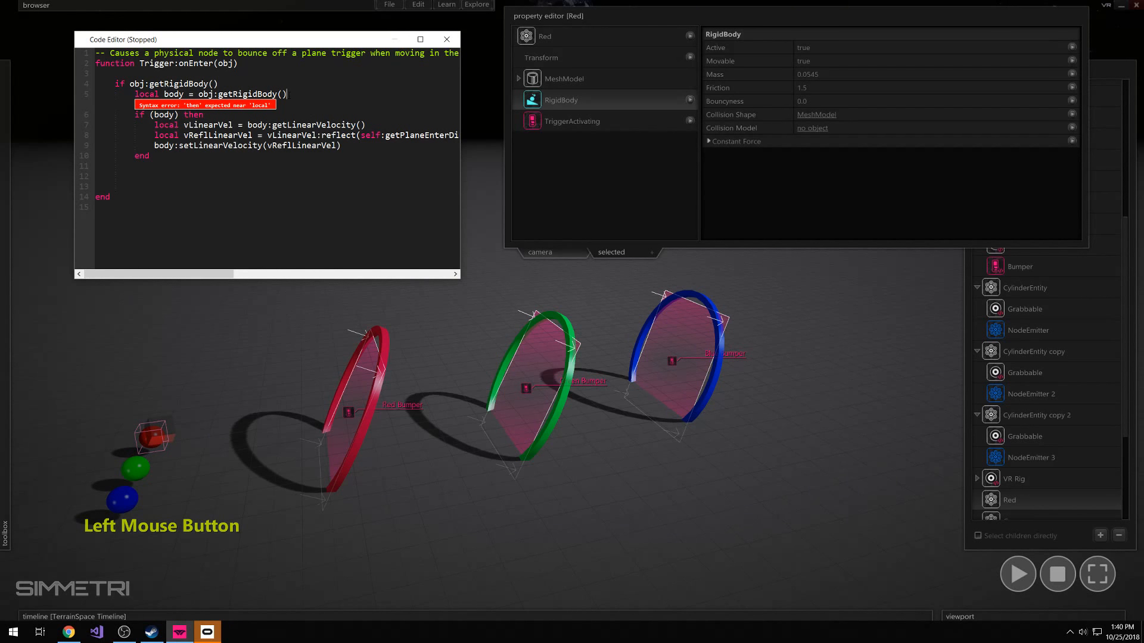
text(.mass)
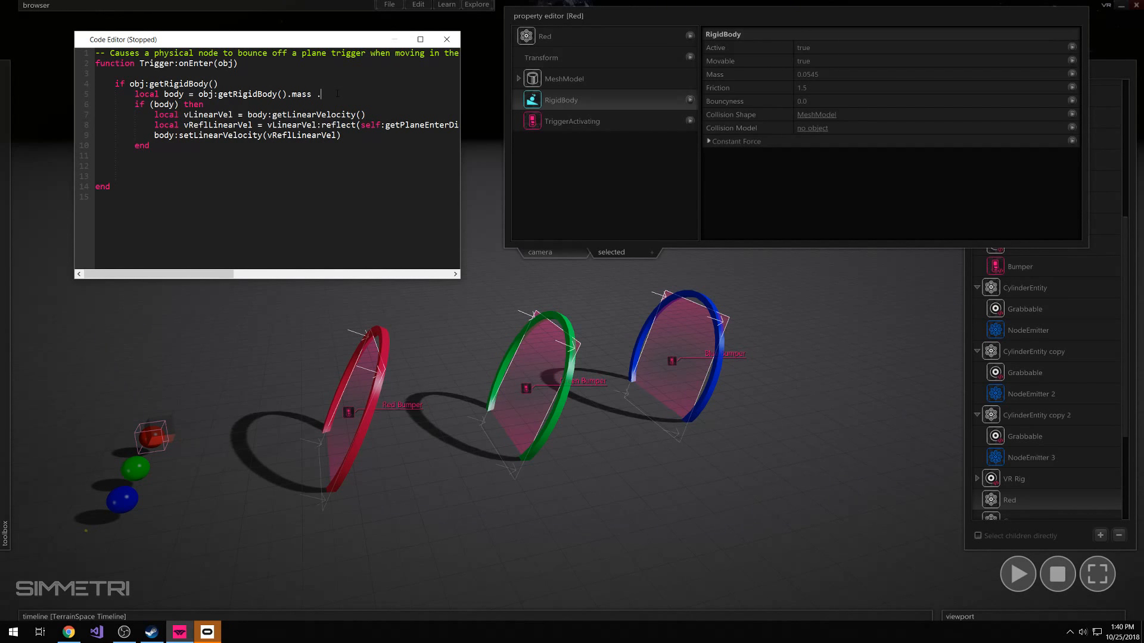
text(.)
key(BackSpace)
text(> 1)
key(Left)
key(Left)
key(Left)
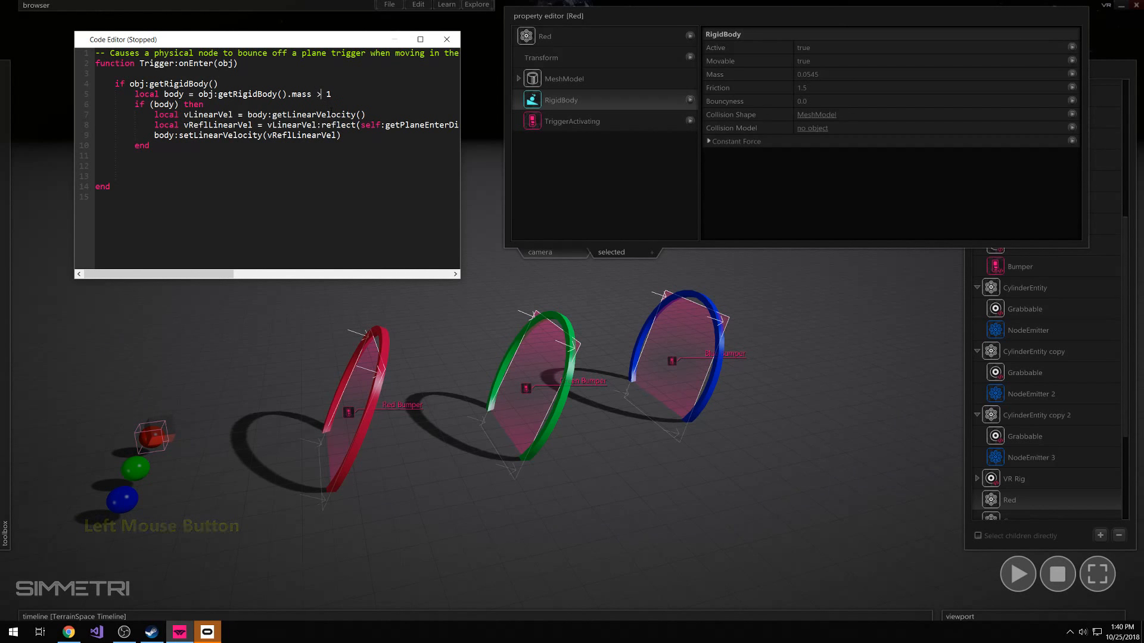
text(>)
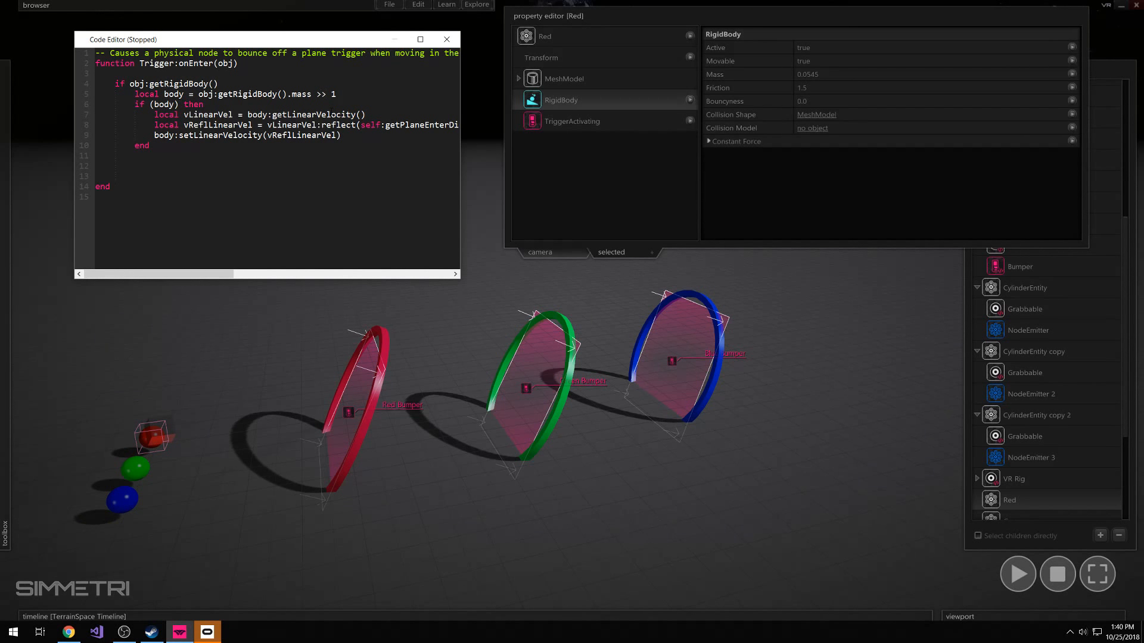
key(BackSpace)
click(309, 94)
drag(344, 94, 287, 94)
key(ctrl+x)
click(231, 84)
key(Return)
key(Return)
text(end)
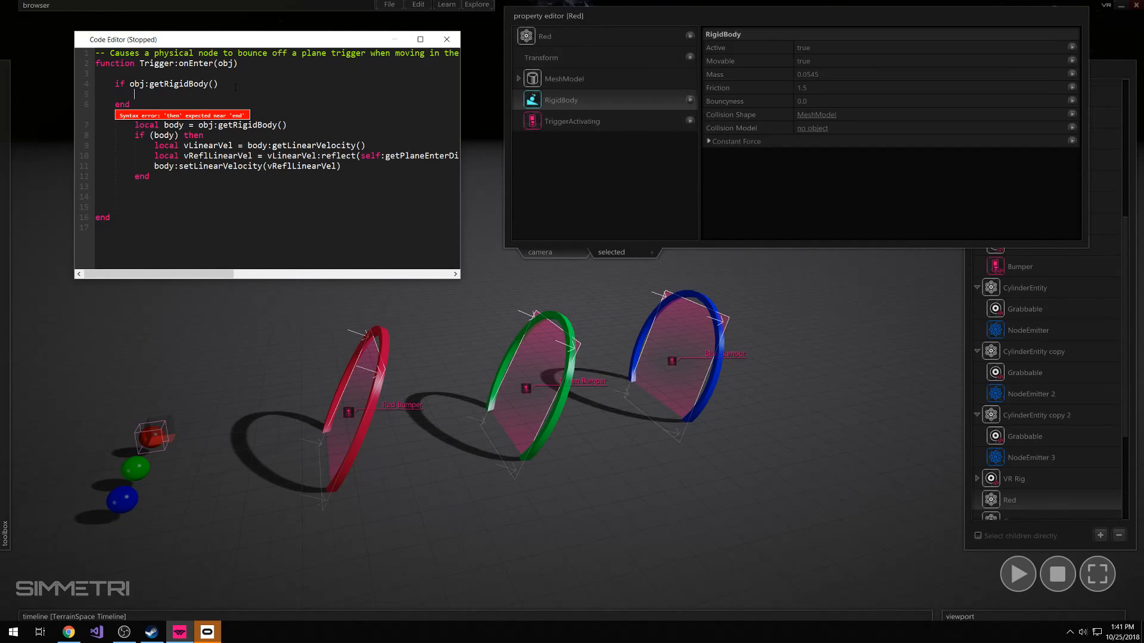
double_click(125, 108)
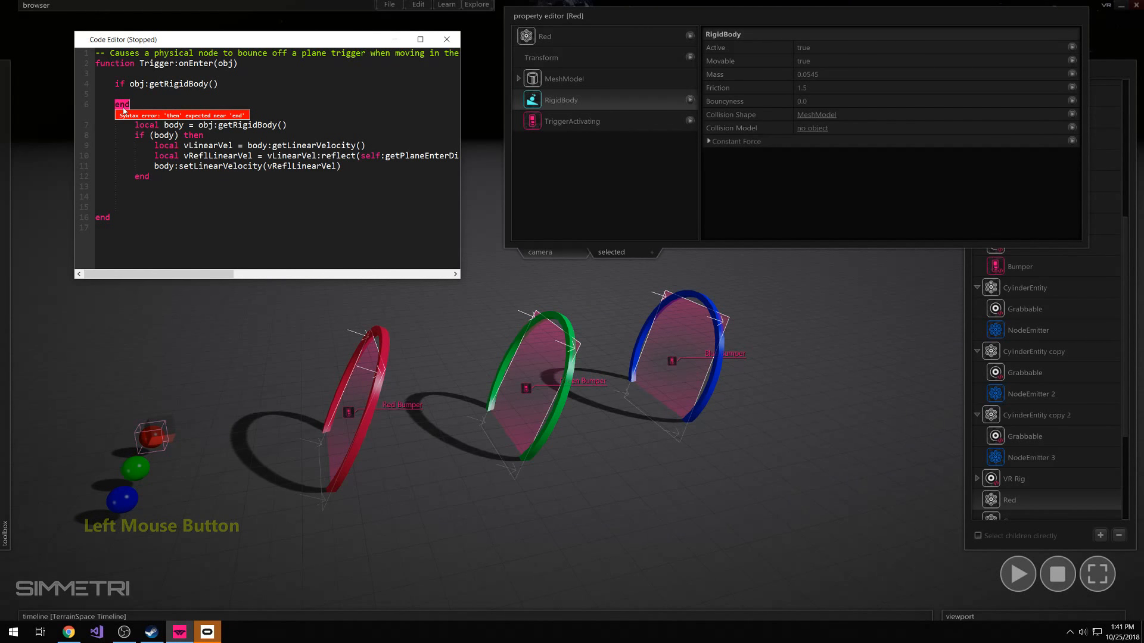
key(BackSpace)
Complete the if condition so it reads if obj:getRigidBody().mass > 1 then
click(238, 84)
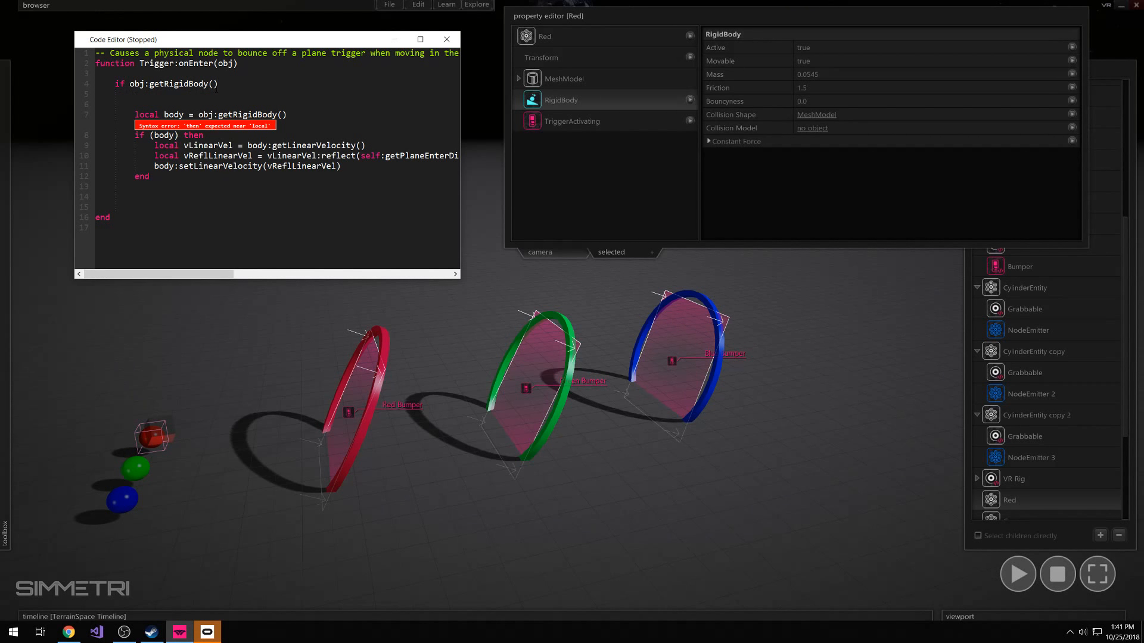
text(.mass )
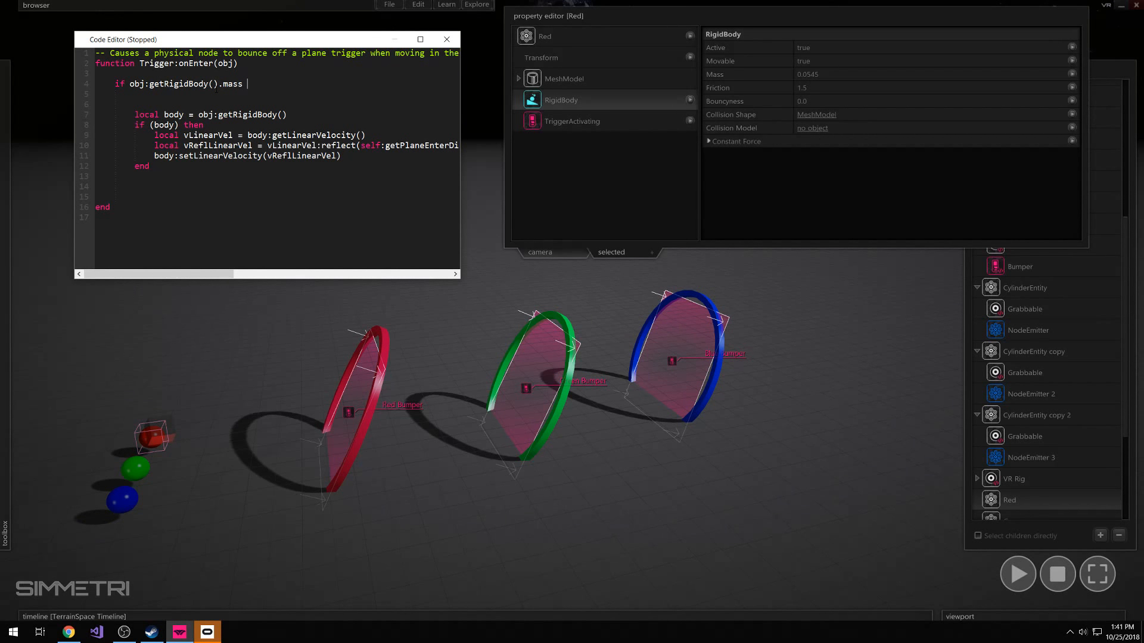
text(> 1 then)
Close the mass check with an end below the bounce block, removing the end directly beneath the condition
key(Return)
key(Return)
click(163, 99)
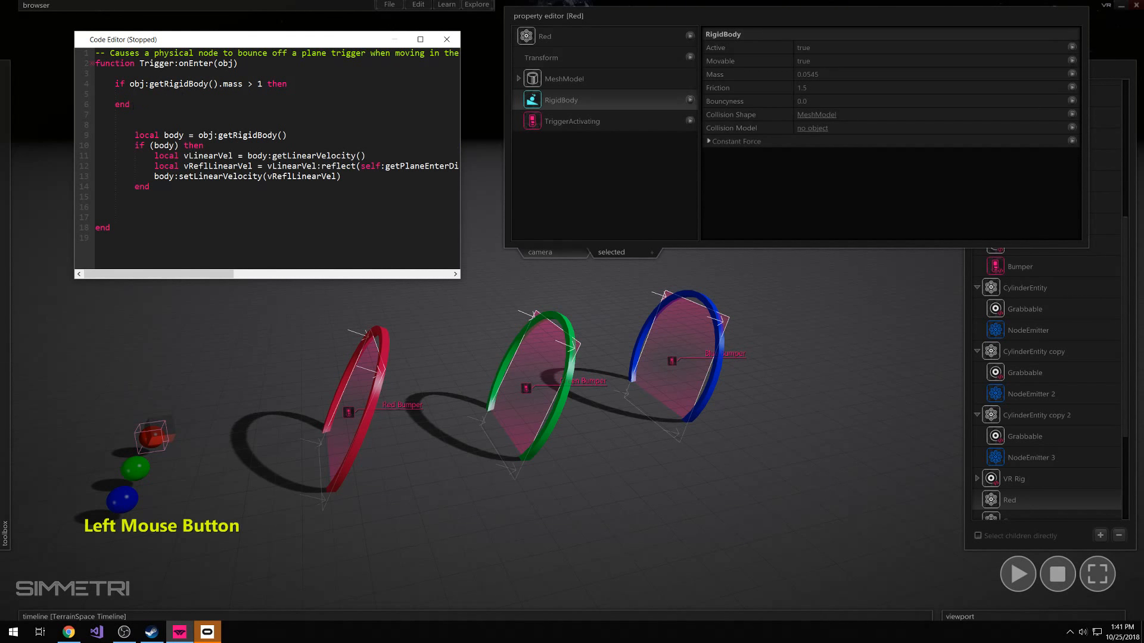
key(BackSpace)
key(BackSpace)
key(BackSpace)
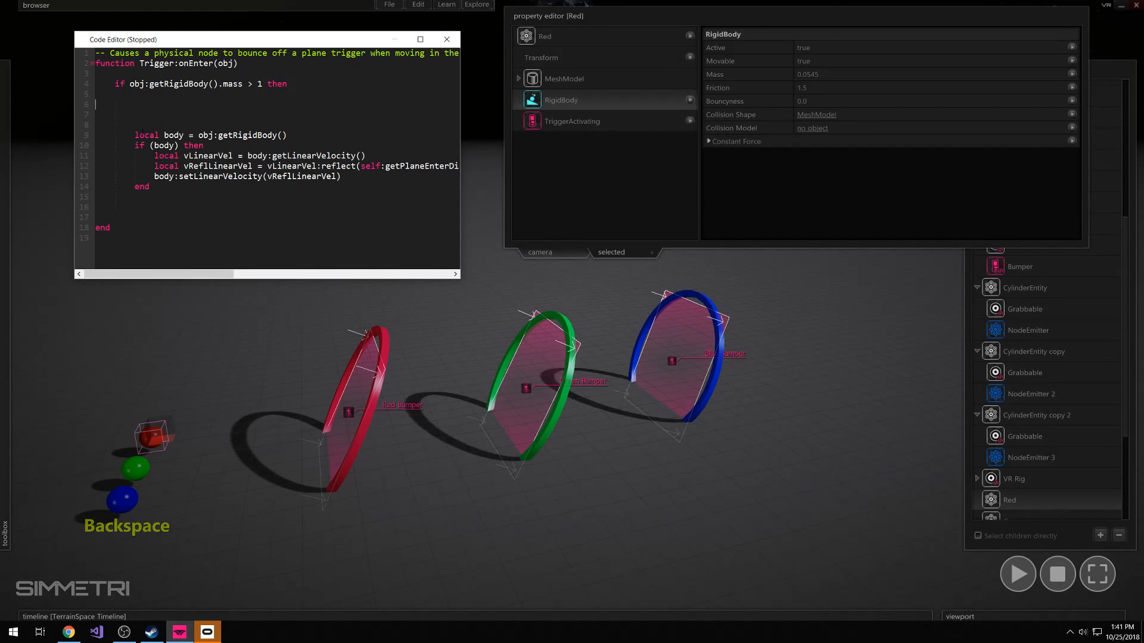
click(130, 198)
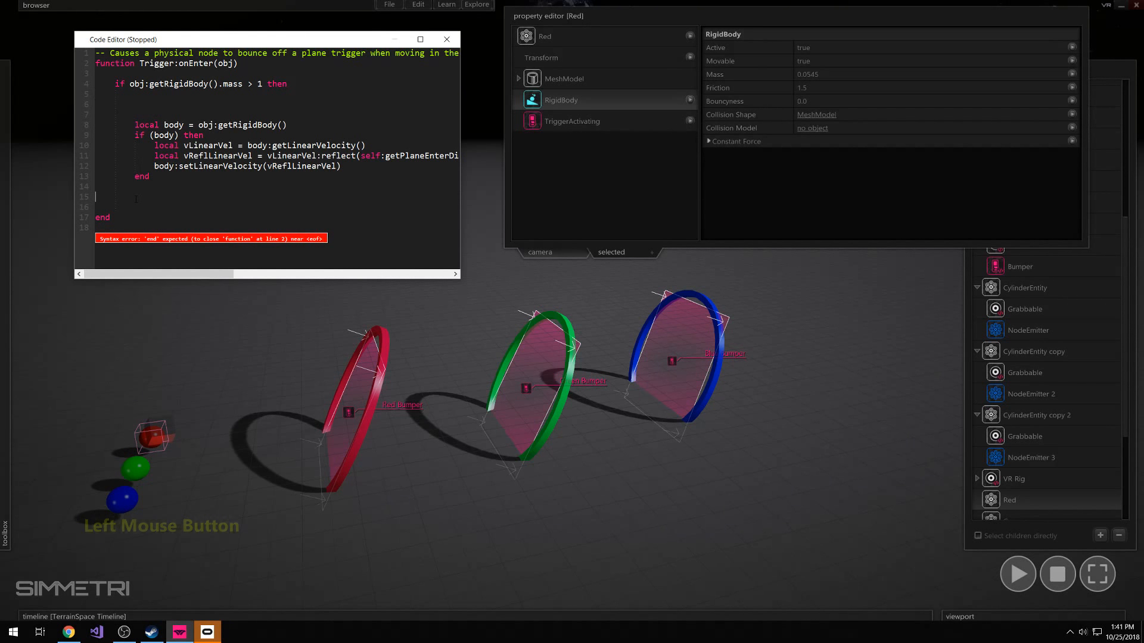
key(Tab)
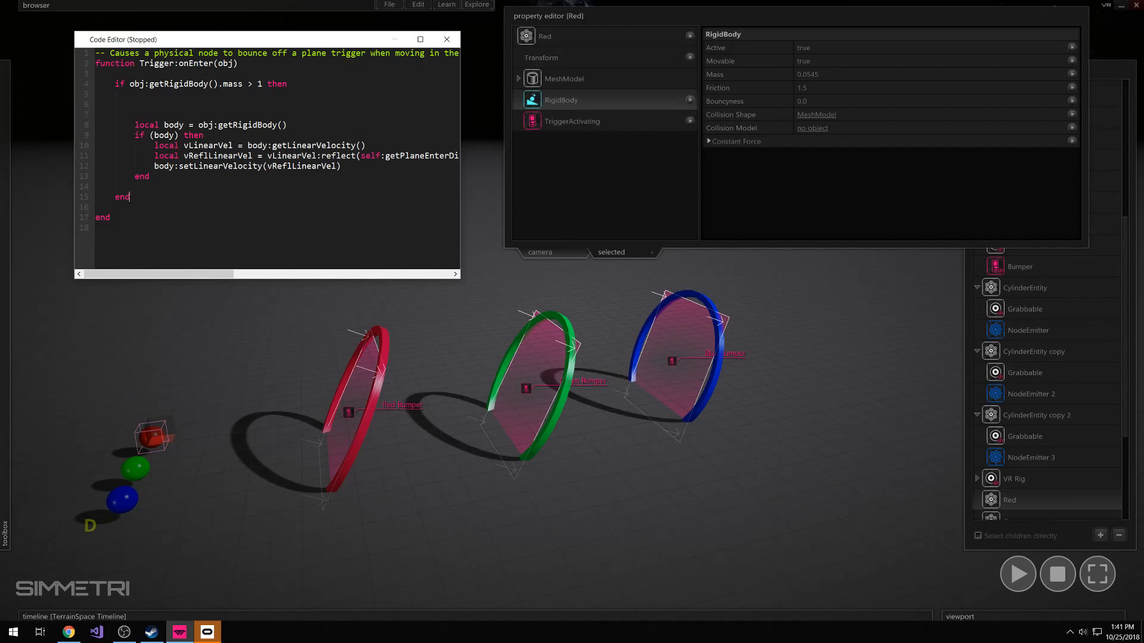
Remove the extra blank lines between the mass condition and the local body assignment
click(153, 105)
key(BackSpace)
key(BackSpace)
key(BackSpace)
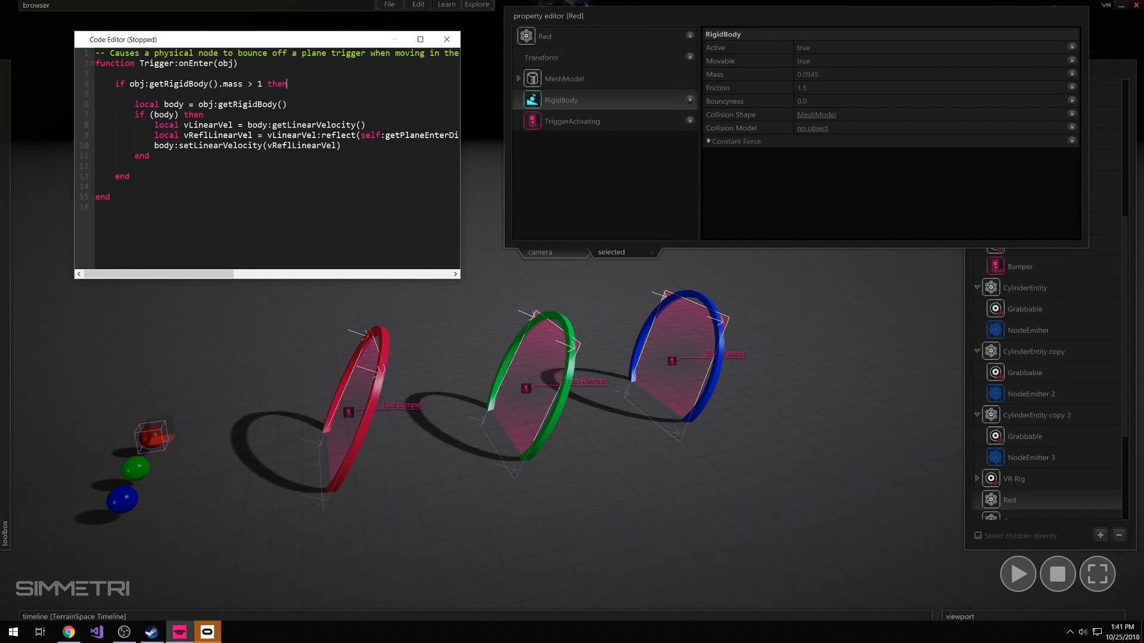
Review the getRigidBody() calls in the local body assignment and the mass condition, and close the script
drag(204, 104, 284, 109)
click(284, 109)
drag(149, 84, 219, 84)
click(220, 84)
click(115, 84)
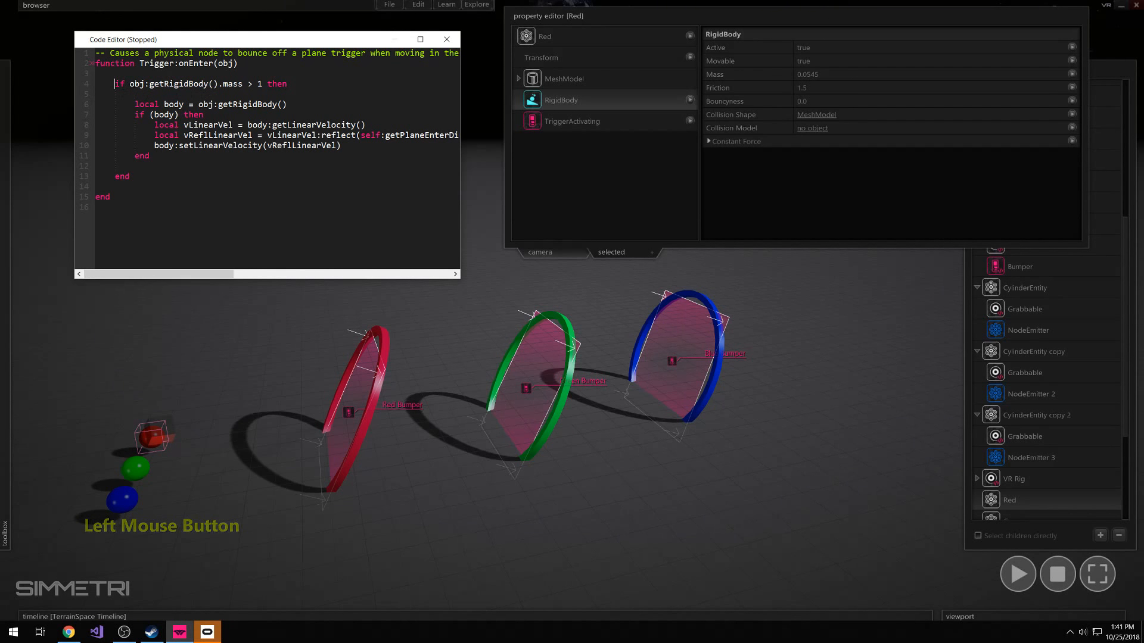
click(134, 84)
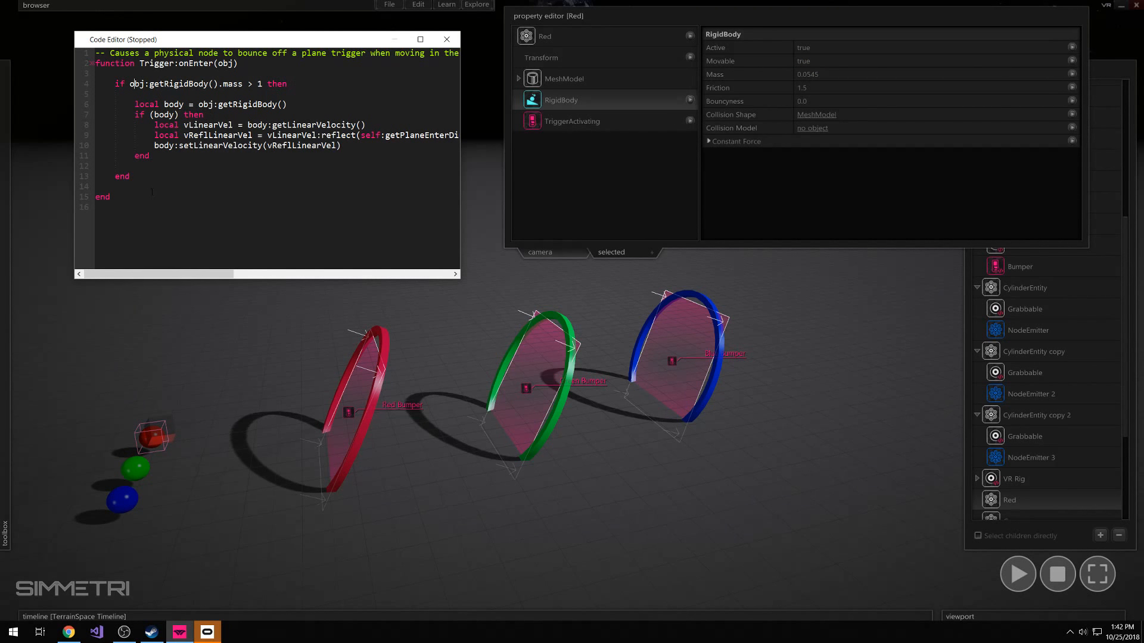
click(448, 46)
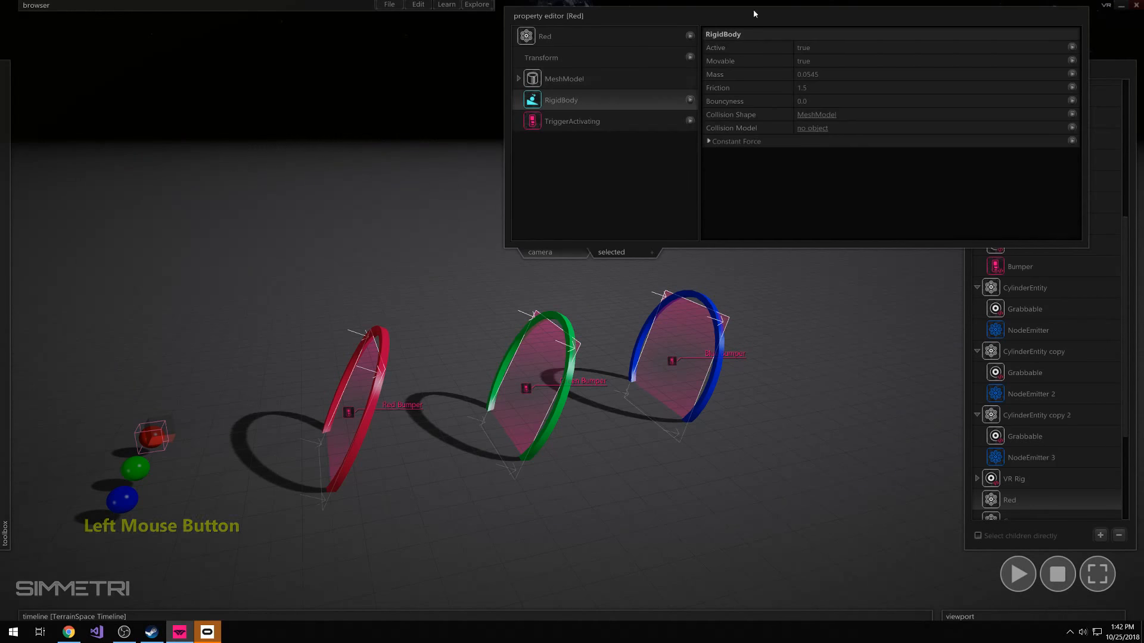
Run the simulation and drag the blue sphere through the rings to test the bumpers, ending with the simulation stopped
click(753, 12)
right_click(544, 215)
key(space)
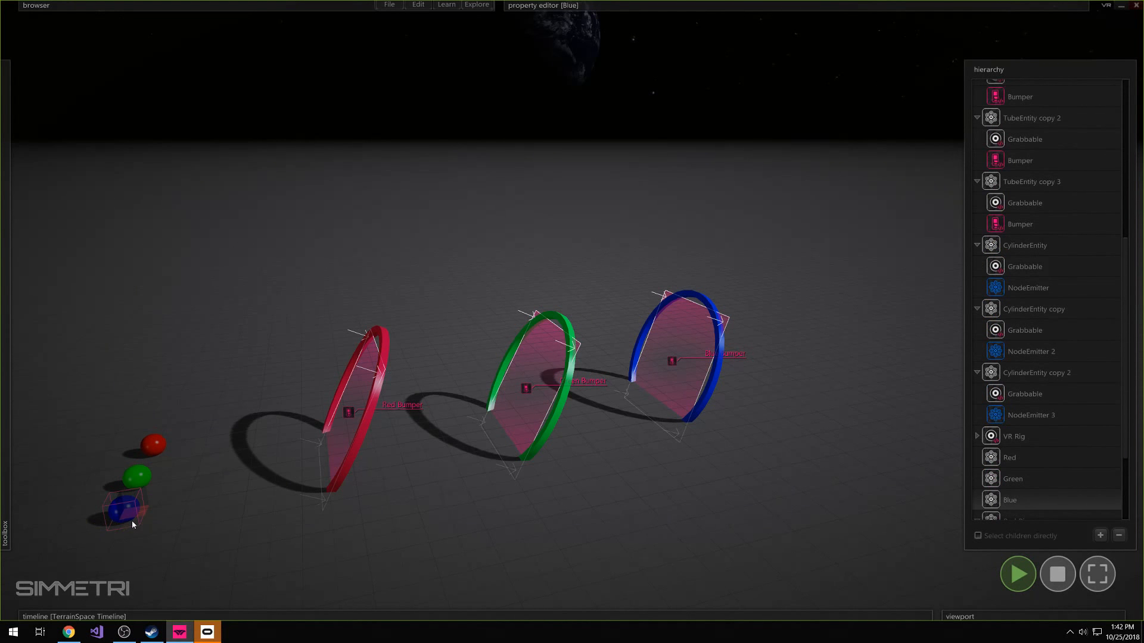
drag(131, 521, 217, 460)
click(158, 549)
click(128, 511)
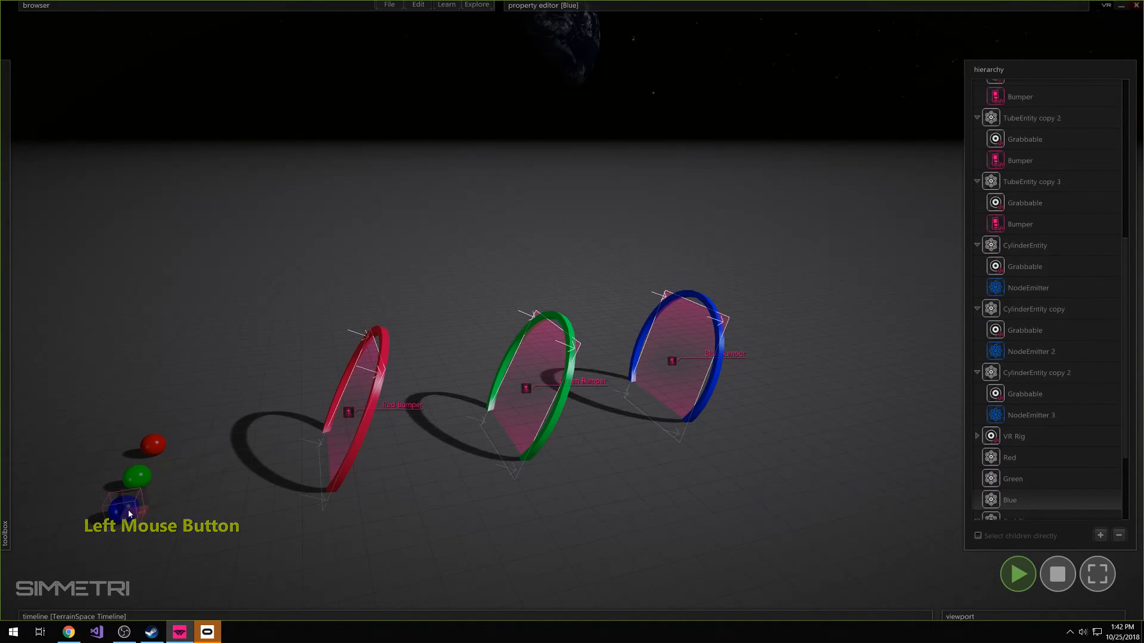
drag(130, 509, 377, 452)
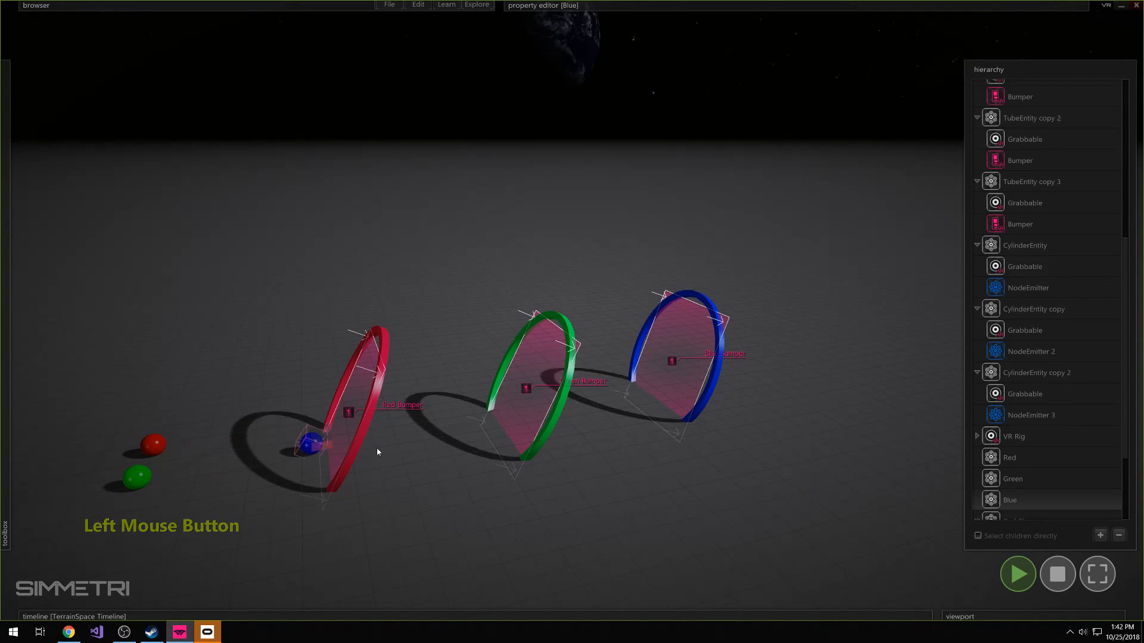
drag(694, 395, 825, 505)
right_click(747, 479)
right_click(746, 479)
click(1056, 572)
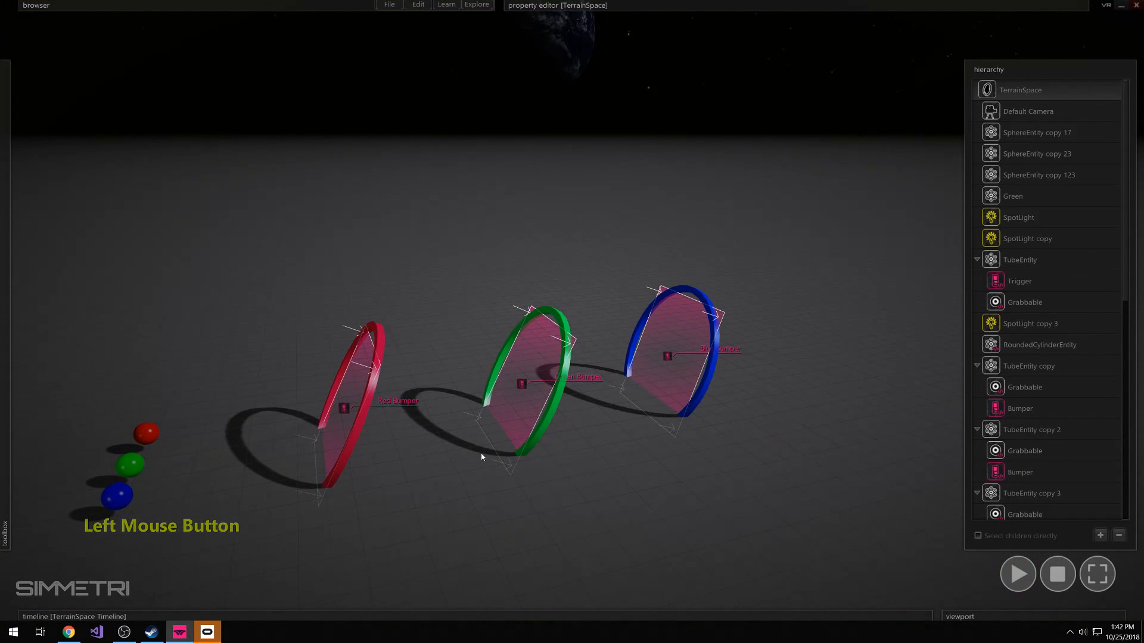
Rerun the simulation, pushing the blue sphere past the red ring toward the green ring, and stop it
key(space)
drag(123, 506, 334, 460)
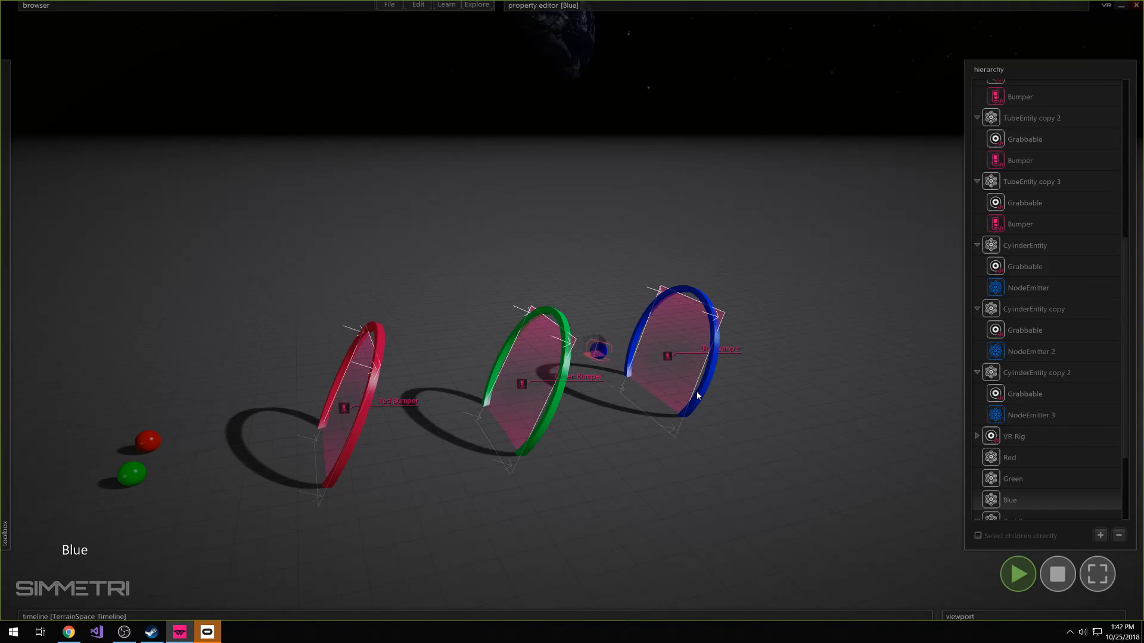
click(1051, 581)
Move the blue ring in front of the red ring and bring the green ring closer behind it
click(731, 465)
key(a)
mouse_move(756, 263)
right_down()
mouse_move(661, 259)
mouse_move(749, 250)
right_up()
drag(749, 240, 718, 327)
drag(698, 376, 382, 394)
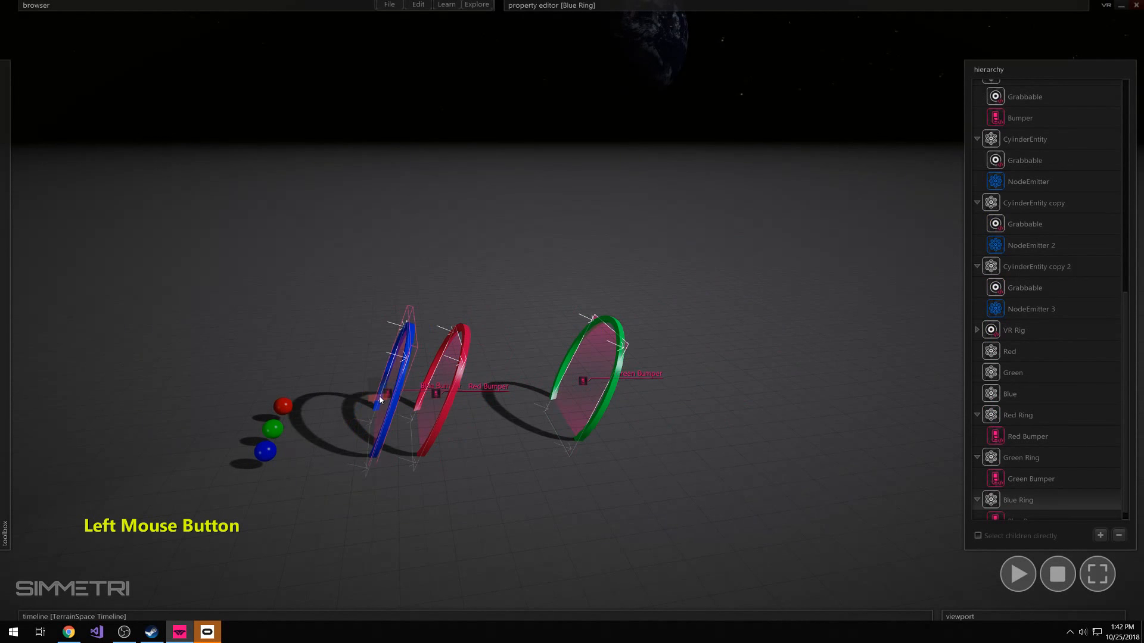
click(586, 379)
drag(584, 380, 532, 392)
Try turning the rings to different angles so they form a curved path
click(444, 412)
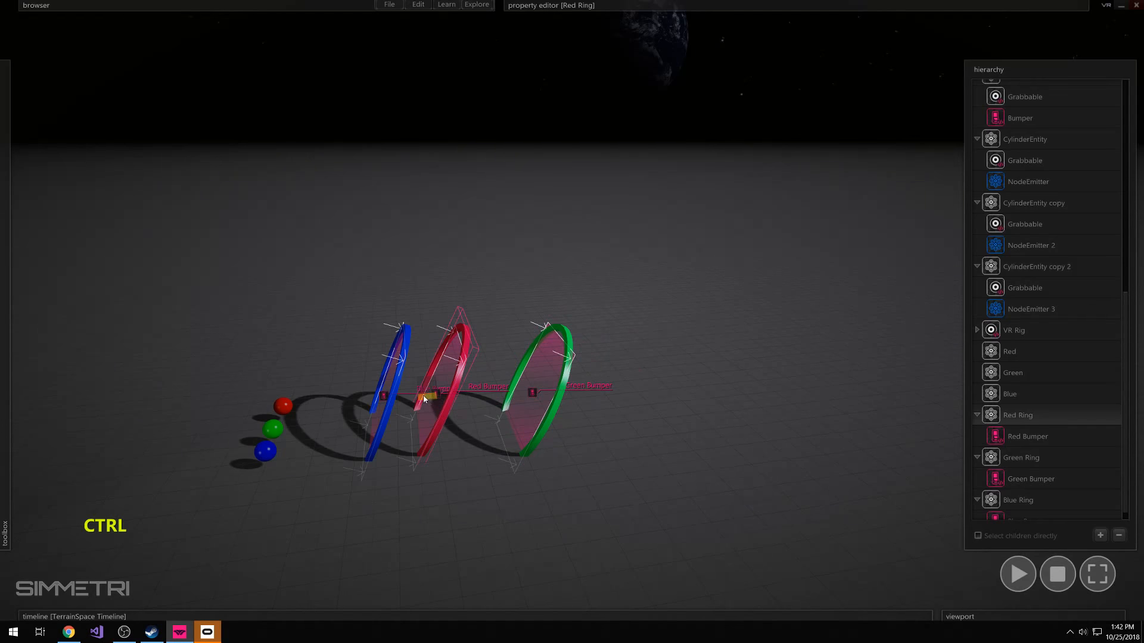
ctrl+drag(443, 413, 373, 410)
click(392, 414)
click(529, 401)
ctrl+drag(528, 401, 511, 401)
click(306, 374)
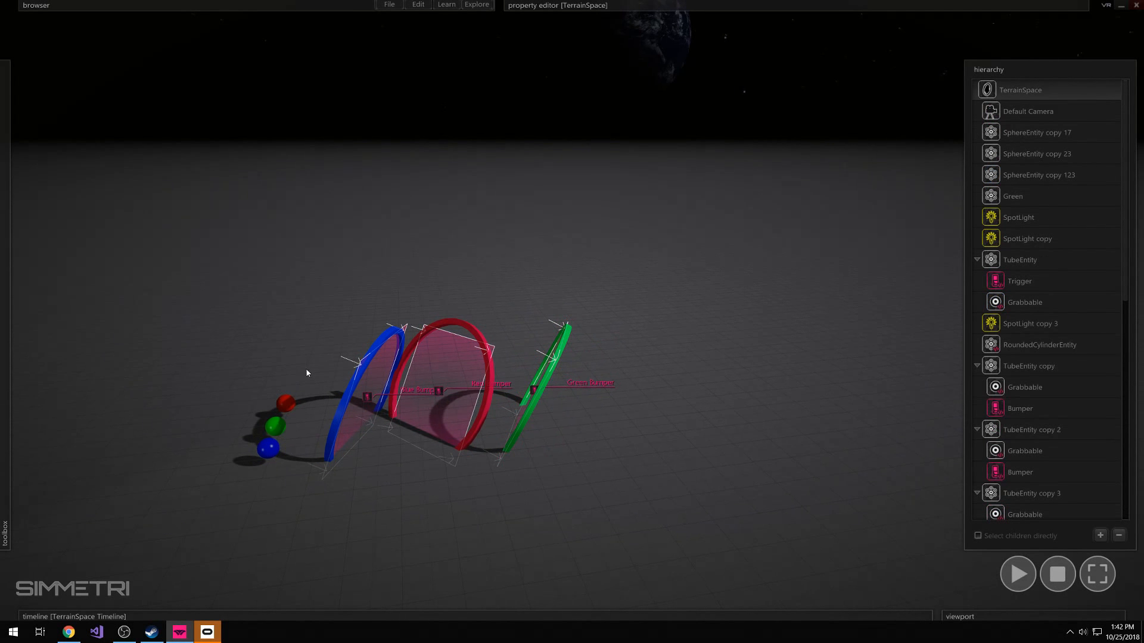
Run the simulation with the three spheres dragged together through the angled rings, and stop it
key(1)
key(space)
click(284, 428)
drag(286, 427, 375, 441)
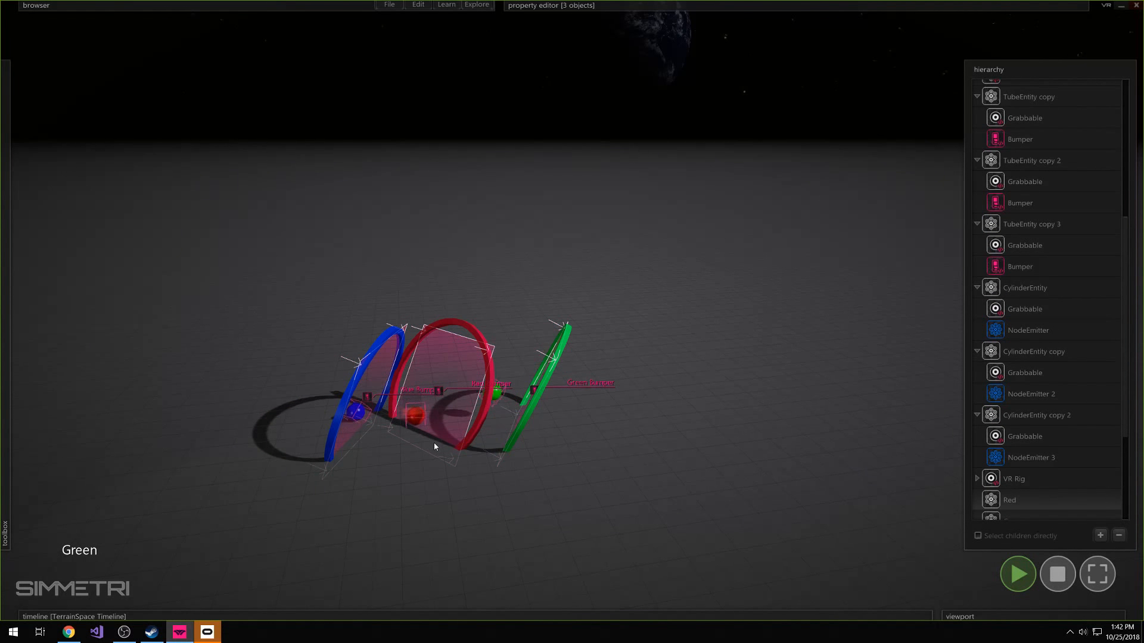
click(1054, 574)
Undo the ring rotations
click(764, 470)
right_drag(764, 469, 756, 464)
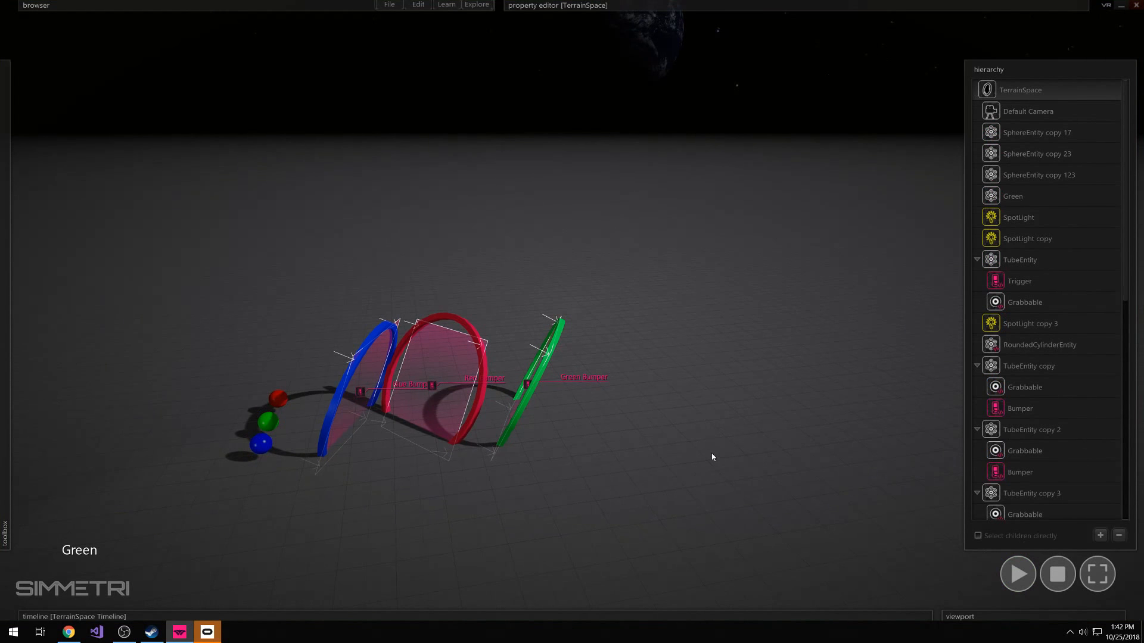
key(ctrl+z)
key(ctrl+z)
key(ctrl+z)
key(ctrl+z)
Start the simulation and spread the red and green rings farther from the blue ring while it runs
right_drag(646, 479, 648, 474)
key(a)
key(s)
key(w)
drag(395, 527, 434, 526)
click(434, 526)
key(space)
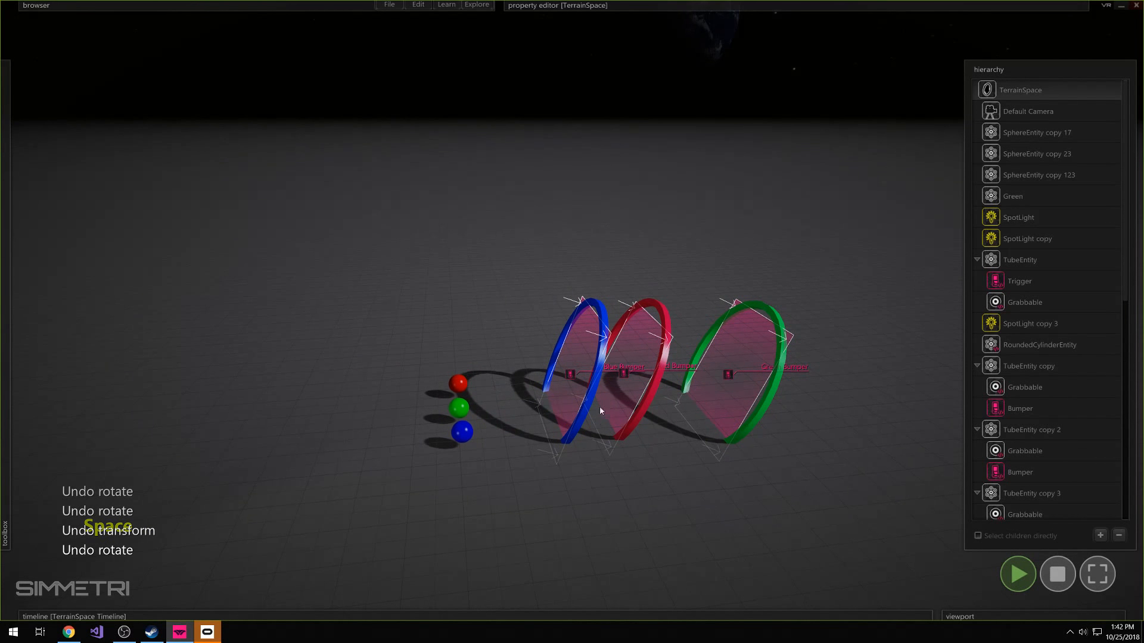
drag(599, 406, 620, 396)
right_drag(620, 396, 648, 317)
key(e)
click(638, 386)
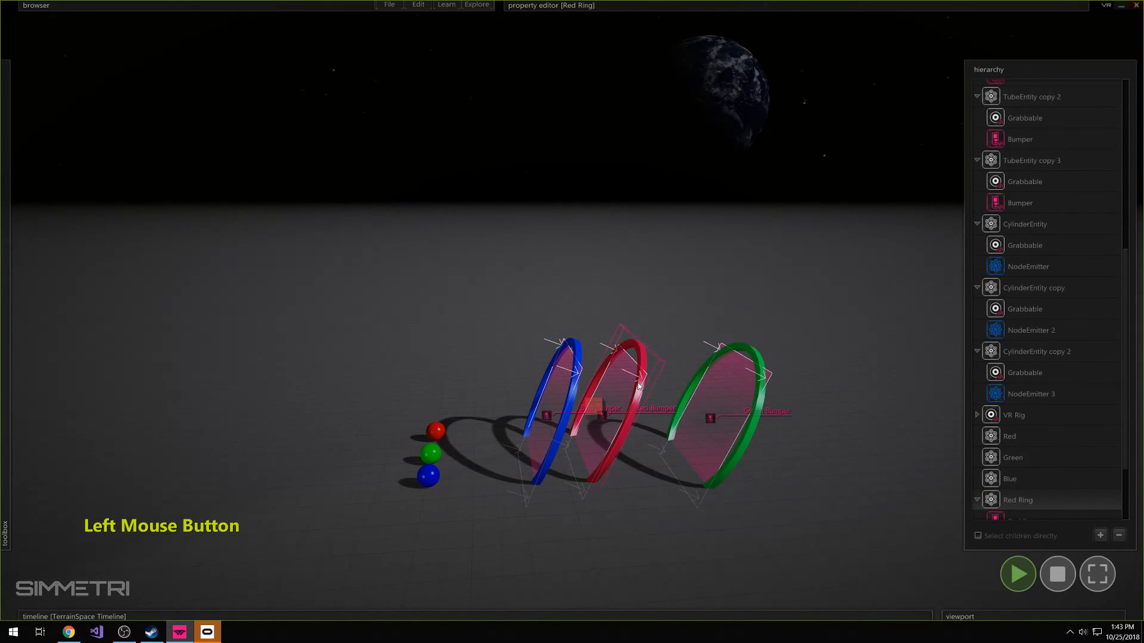
drag(590, 420, 608, 413)
click(716, 415)
drag(705, 427, 773, 413)
click(610, 416)
drag(610, 415, 639, 422)
Drag the three spheres together around the spread rings in the running simulation, and stop it
right_drag(639, 422, 542, 300)
key(s)
drag(565, 324, 516, 431)
drag(553, 369, 324, 291)
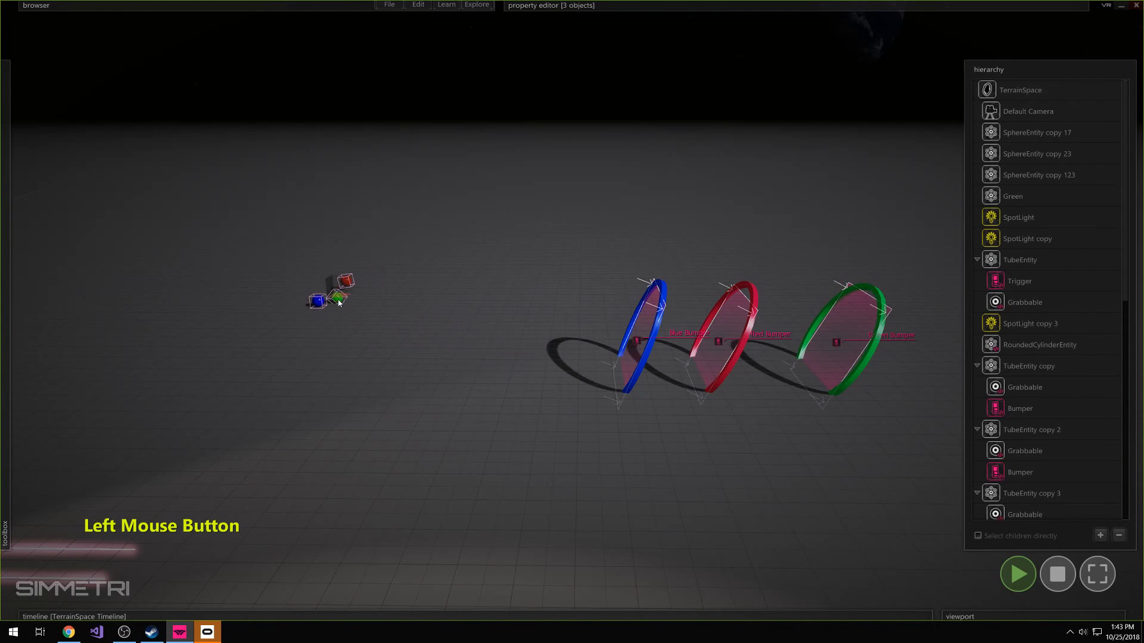
click(1054, 569)
Space the rings evenly by moving the green ring farther back and the red ring midway between blue and green
click(669, 449)
key(w)
right_drag(813, 372, 855, 436)
key(s)
click(750, 357)
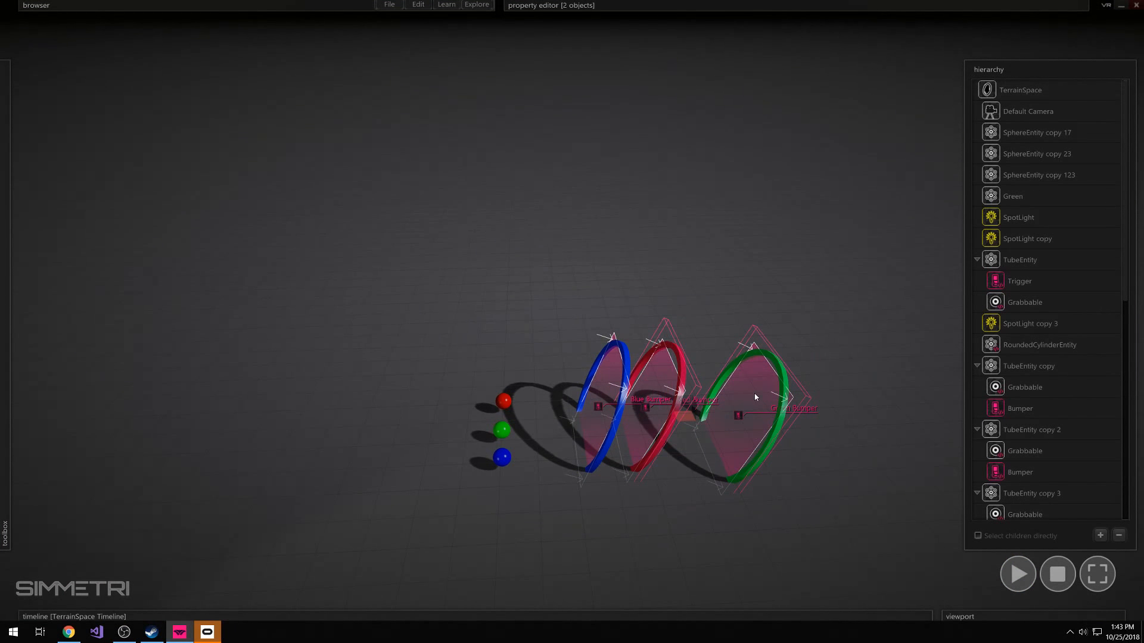
click(803, 348)
click(736, 419)
drag(734, 421, 793, 414)
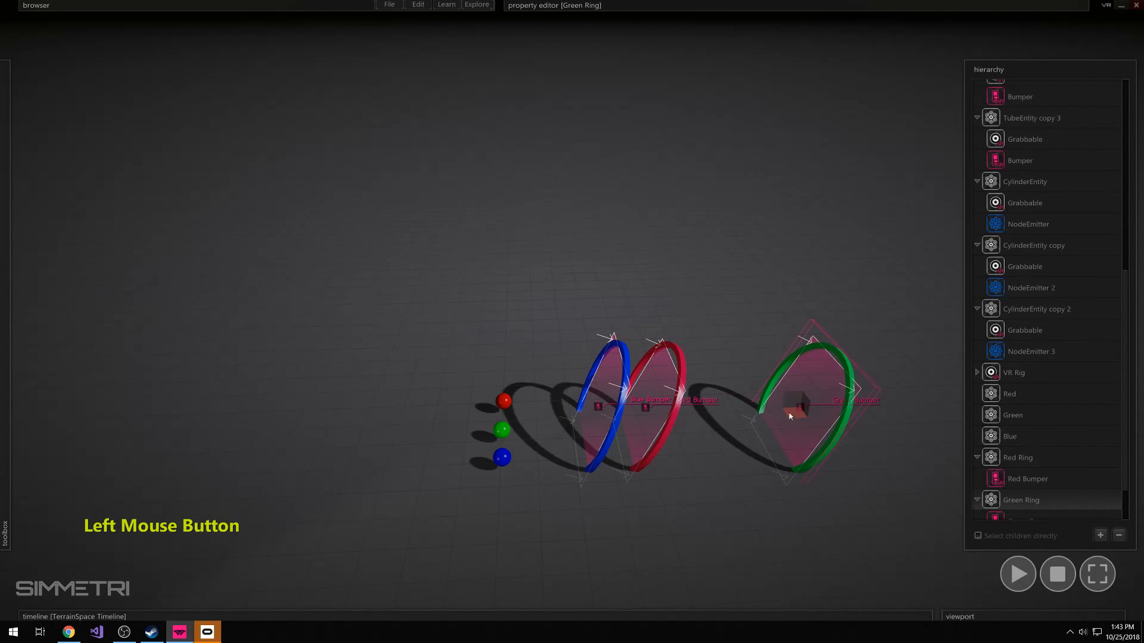
click(630, 455)
drag(630, 451, 630, 453)
drag(718, 331, 692, 416)
click(722, 381)
right_drag(722, 382, 572, 310)
Draw a small cylinder entity on the ground behind the blue sphere
key(w)
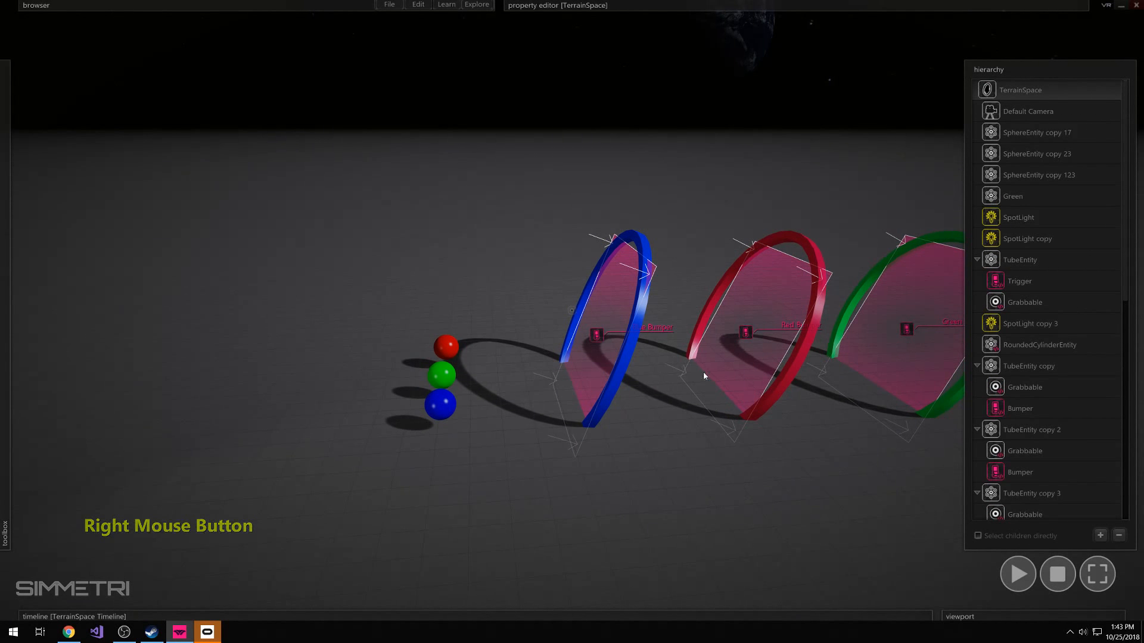
key(d)
key(s)
right_drag(886, 306, 572, 310)
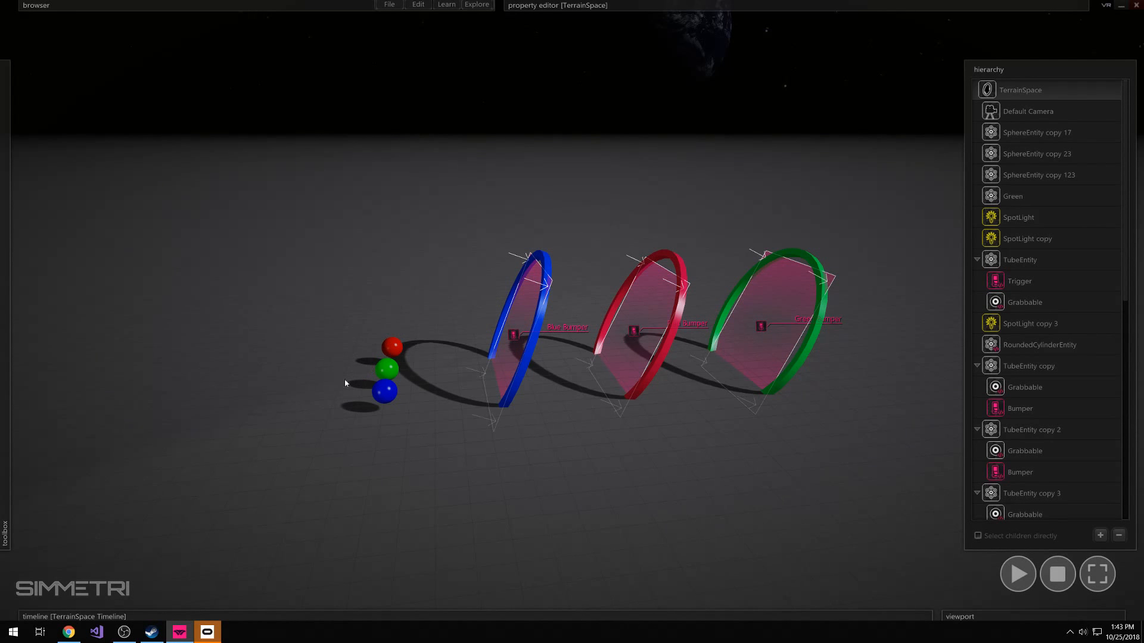
key(s)
right_drag(385, 369, 401, 293)
key(w)
mouse_move(21, 237)
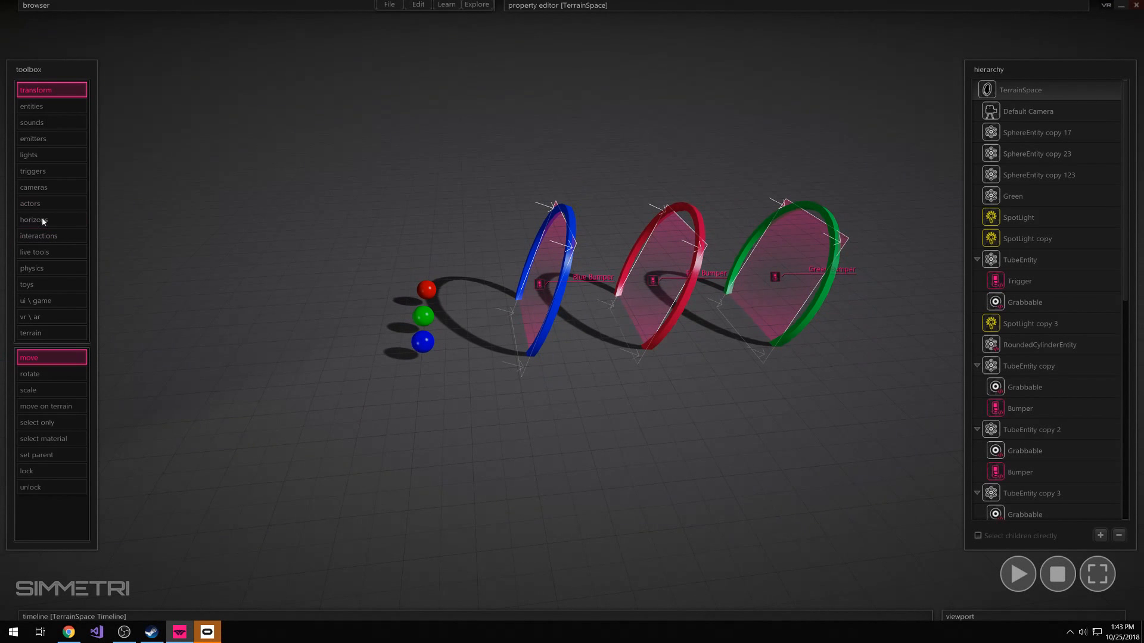
click(52, 106)
click(64, 455)
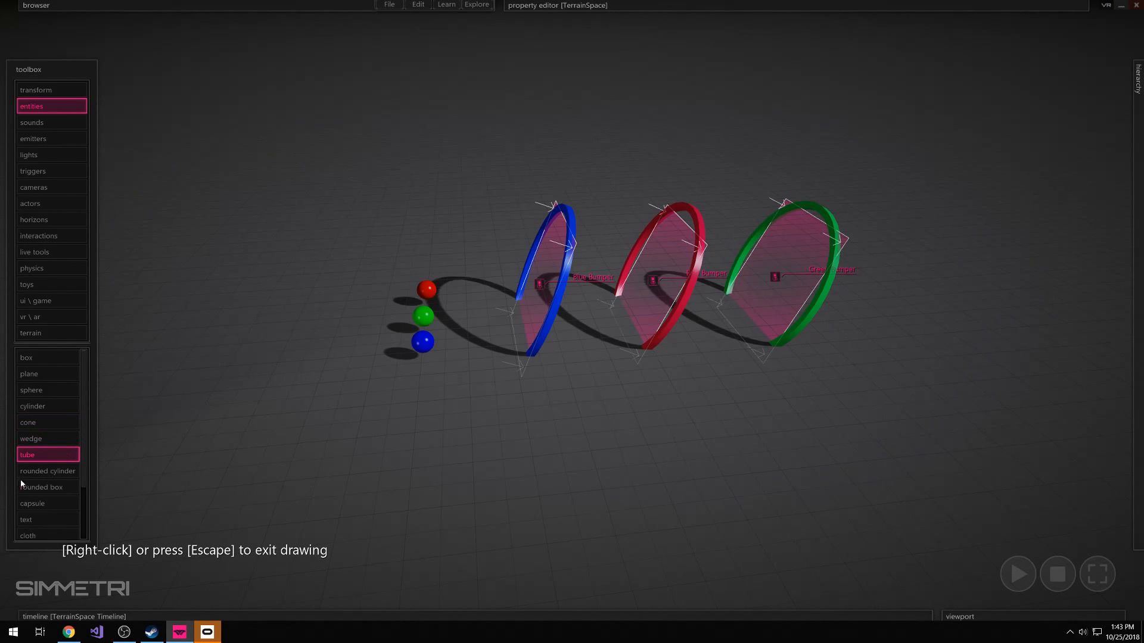
click(47, 411)
drag(349, 357, 356, 351)
click(350, 326)
right_click(378, 292)
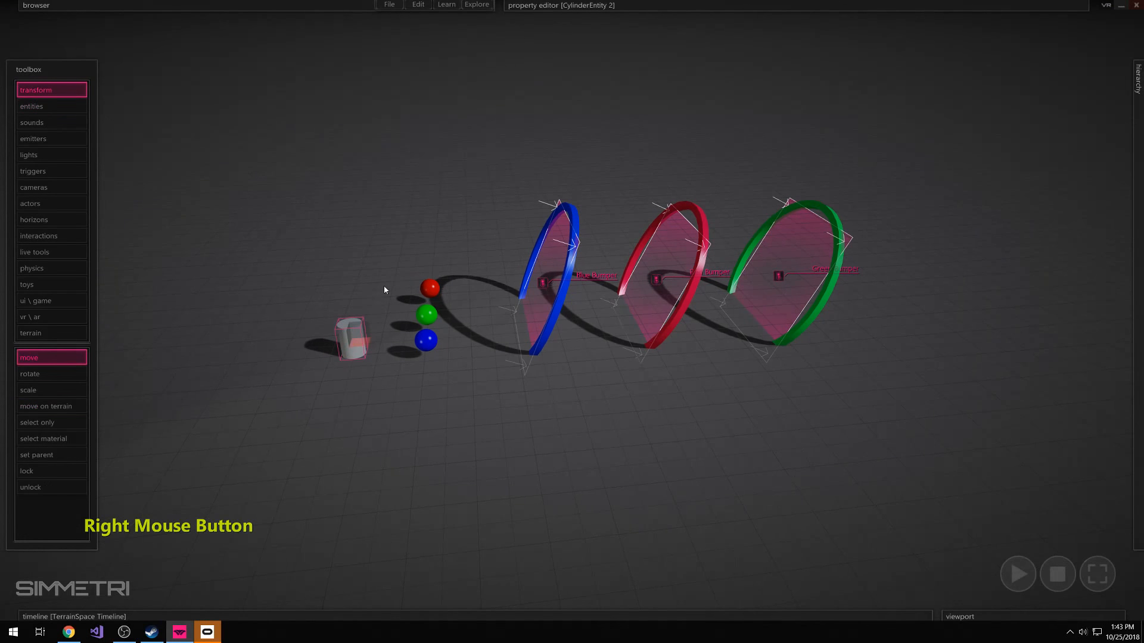
Set Movable to false on the new cylinder's RigidBody
click(357, 339)
mouse_move(562, 22)
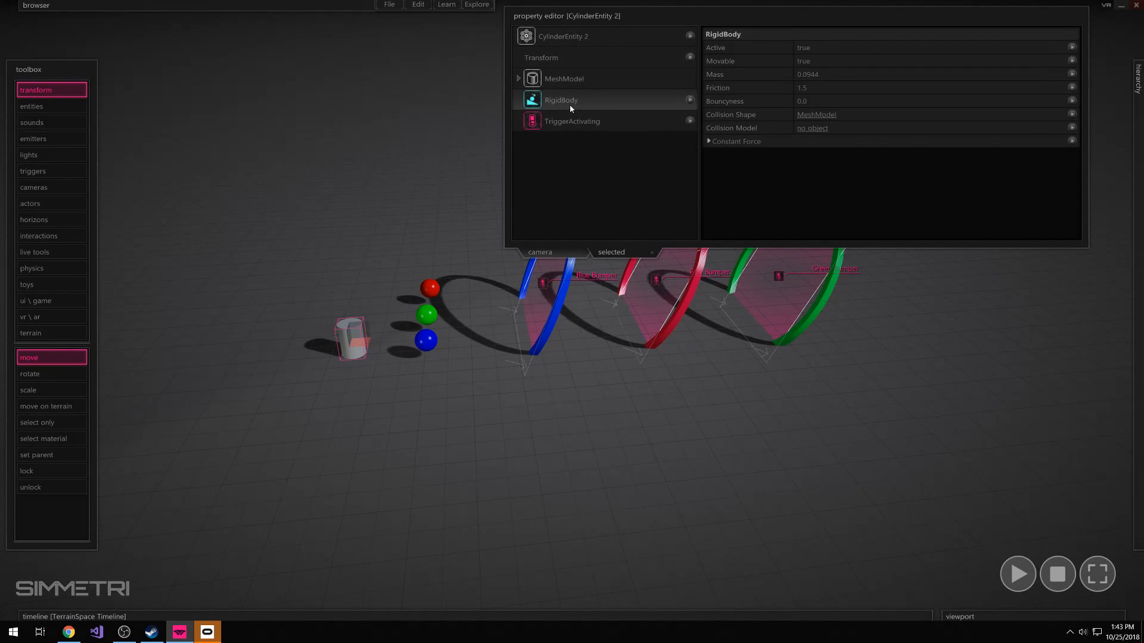
click(804, 62)
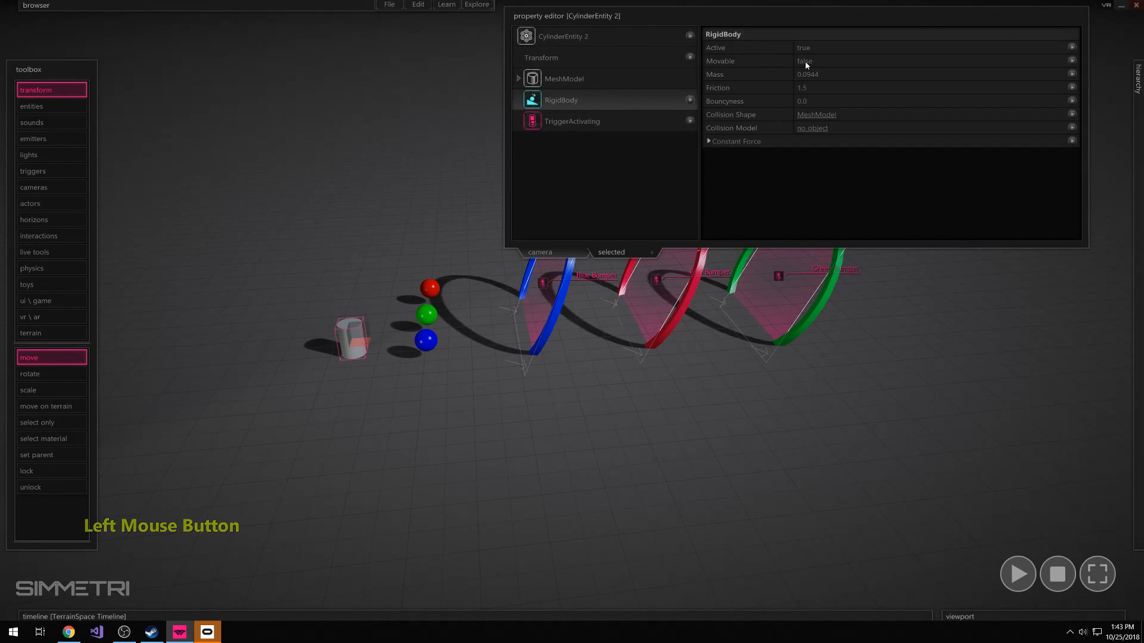
Duplicate the cylinder twice, placing the copies in a row behind the green and red spheres
alt+shift+drag(362, 344, 380, 291)
click(382, 258)
click(368, 289)
Color the cylinder behind the red sphere red
mouse_move(777, 2)
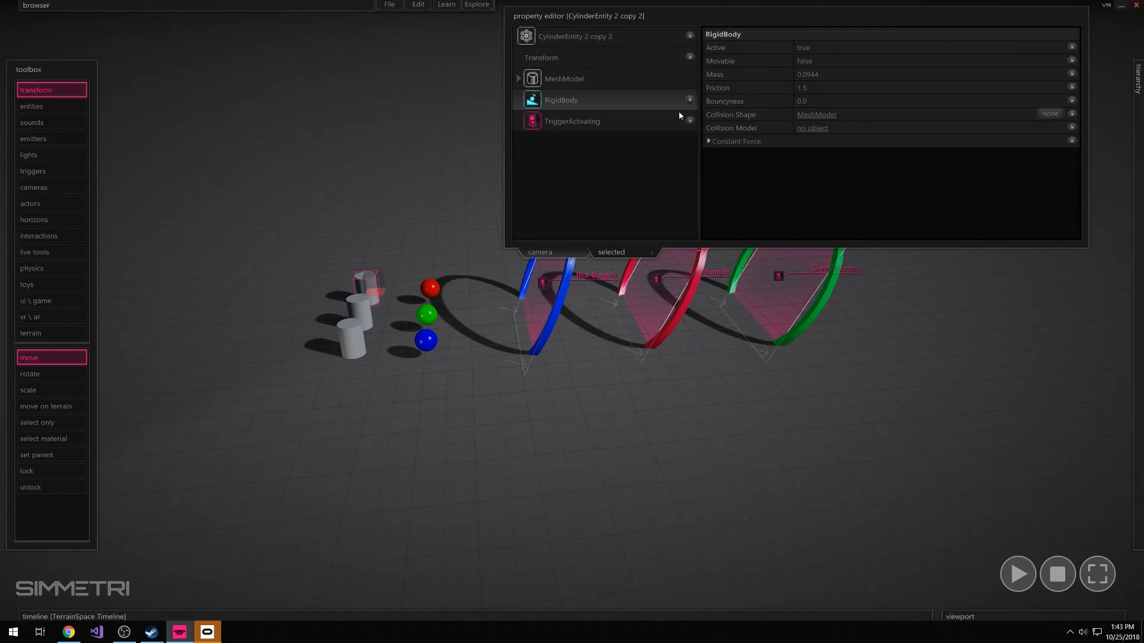
click(633, 38)
click(802, 102)
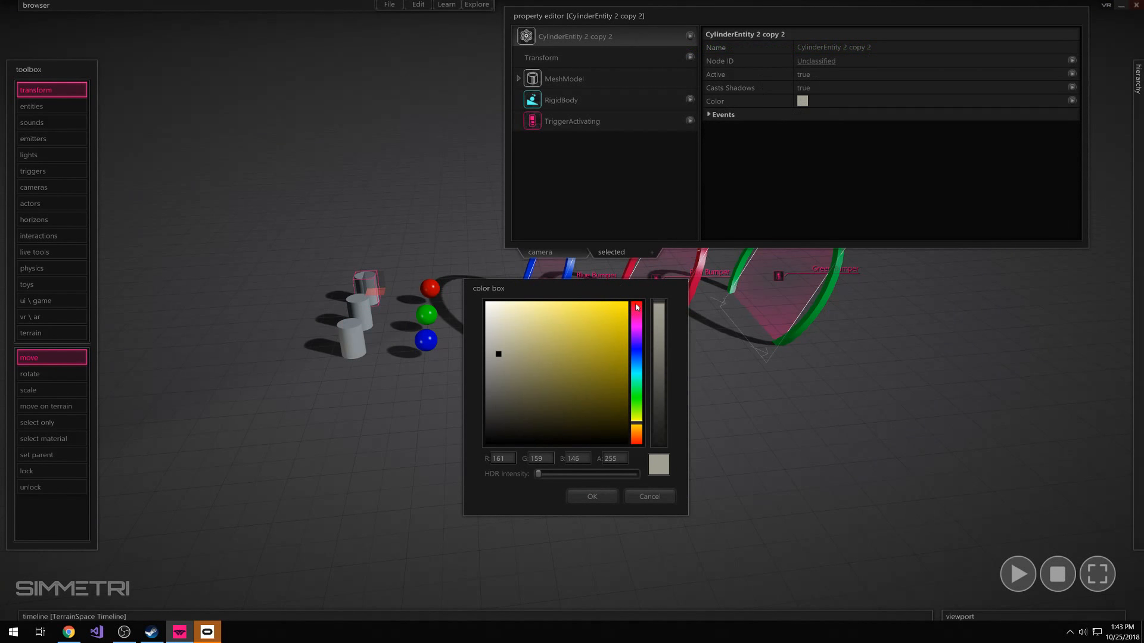
click(636, 307)
Color the middle cylinder green
click(370, 315)
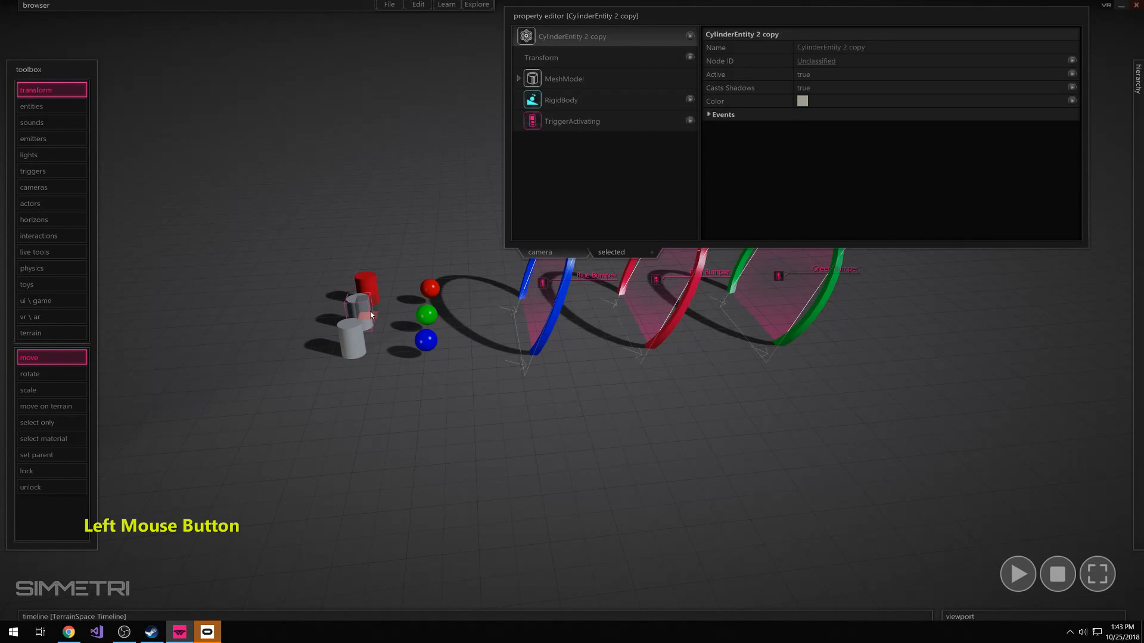
click(802, 101)
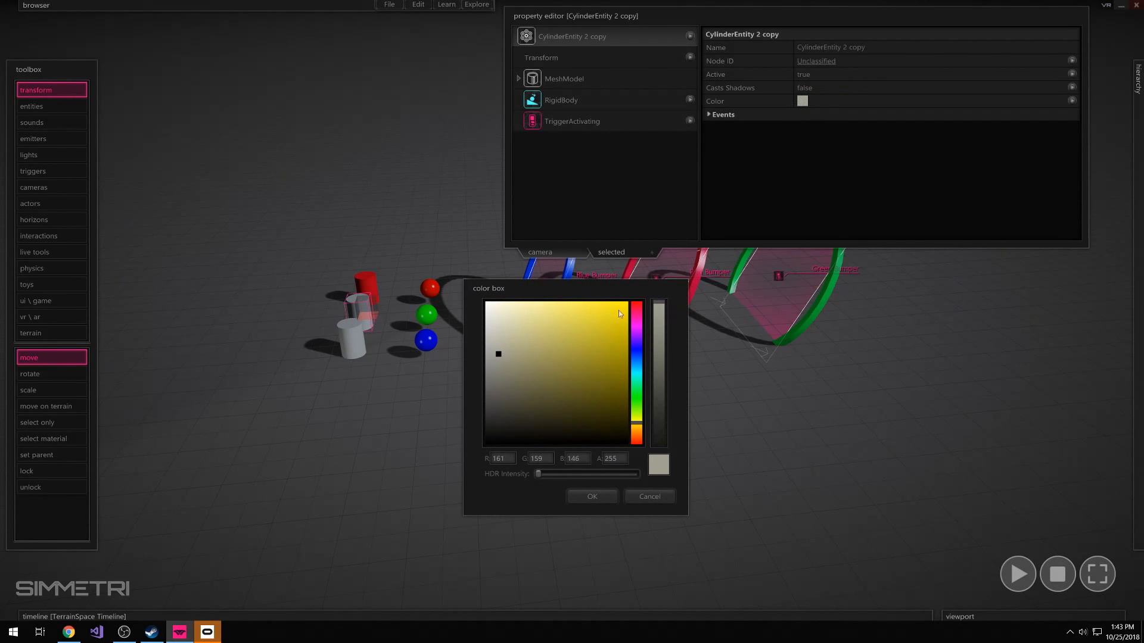
click(633, 523)
click(803, 101)
click(637, 395)
drag(608, 351, 699, 180)
click(590, 502)
Color the cylinder behind the blue sphere blue
click(374, 343)
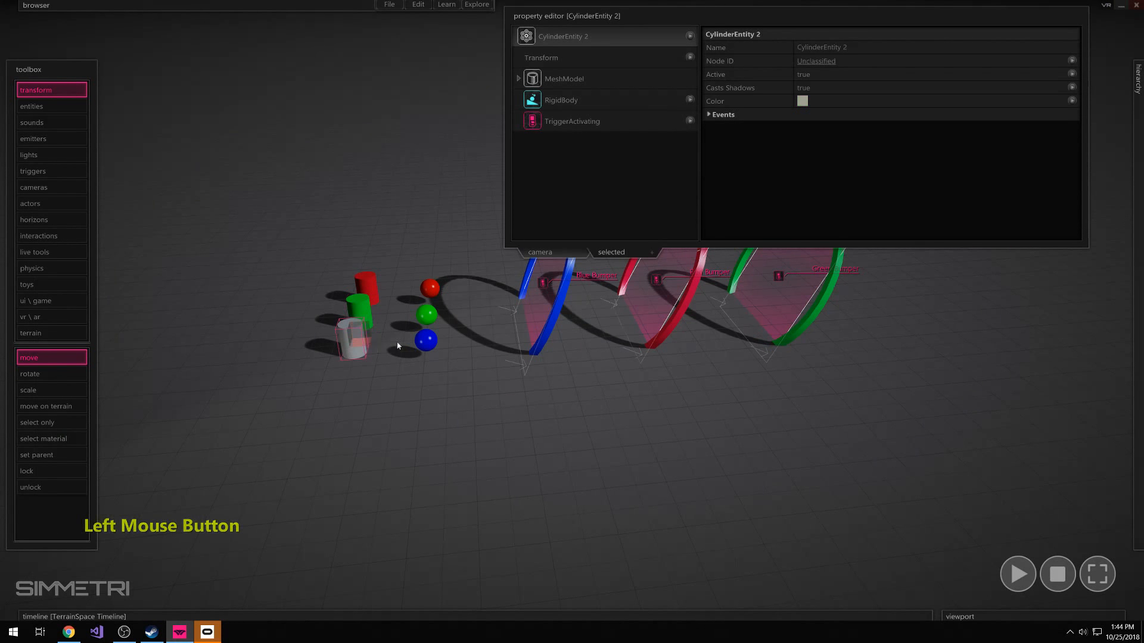
click(804, 105)
drag(617, 316, 634, 294)
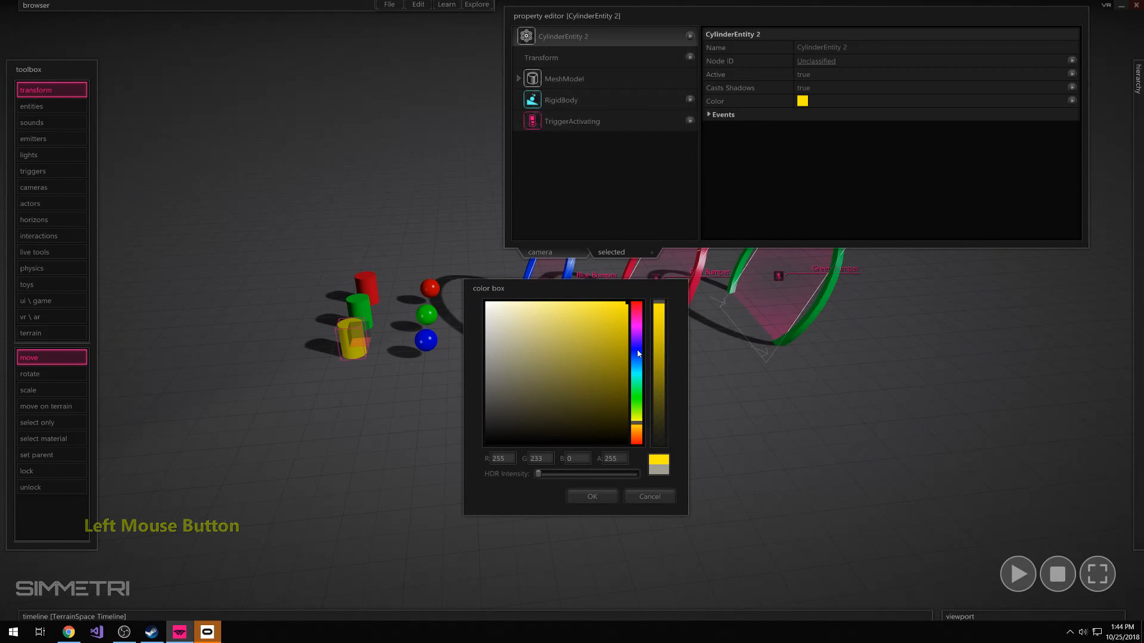
click(638, 350)
click(596, 499)
Place a node emitter on top of each of the blue, green and red cylinders
right_click(419, 467)
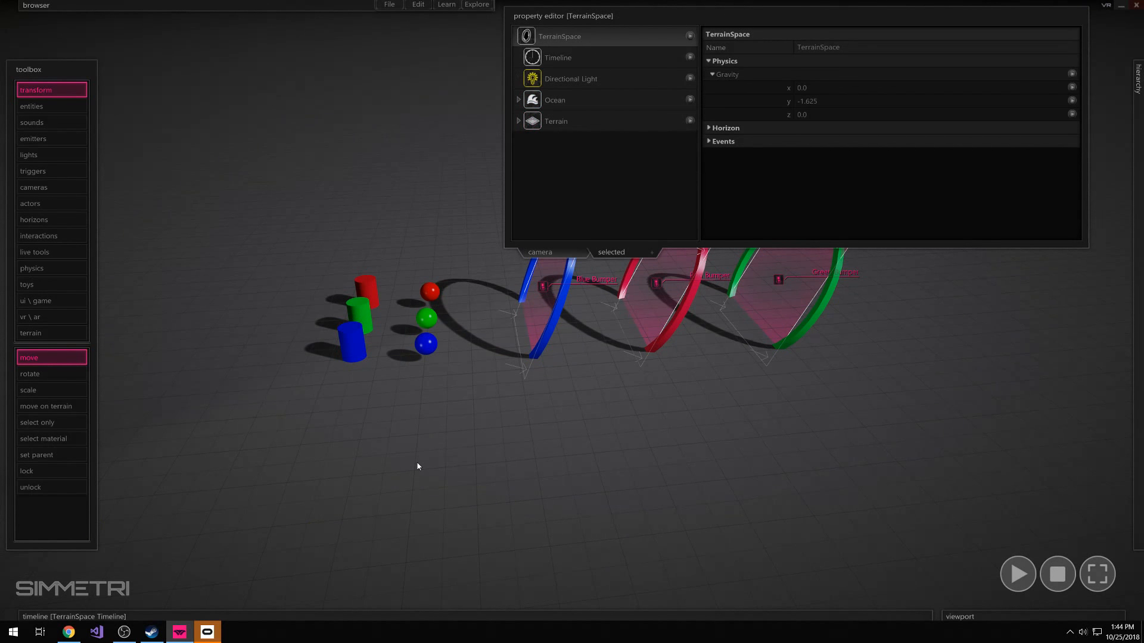
key(a)
right_drag(419, 467, 414, 427)
key(e)
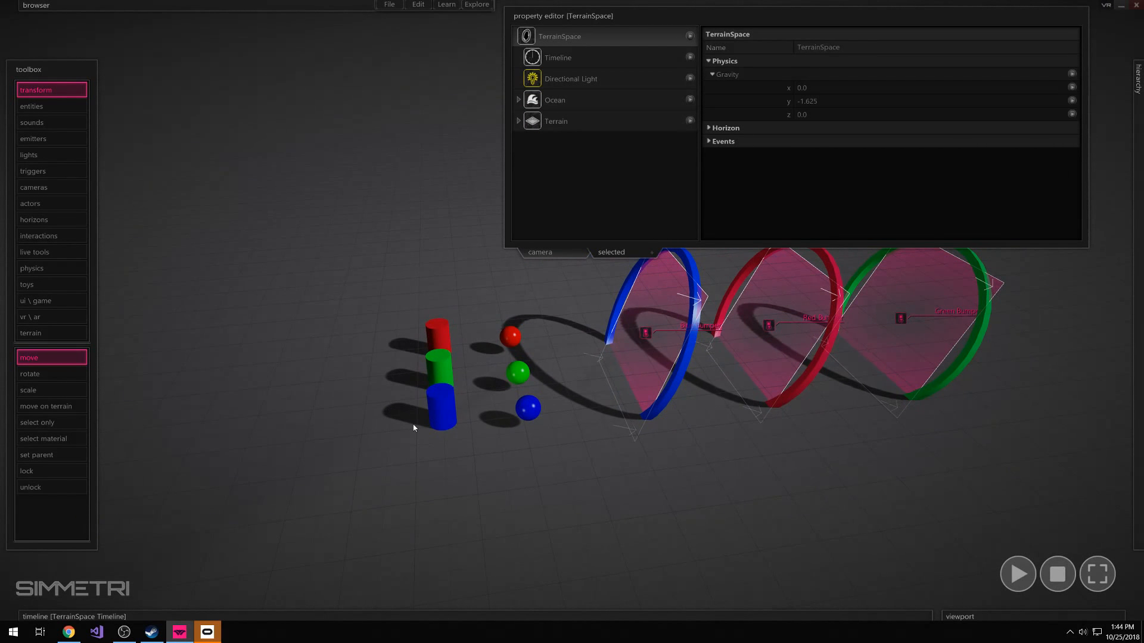
click(51, 139)
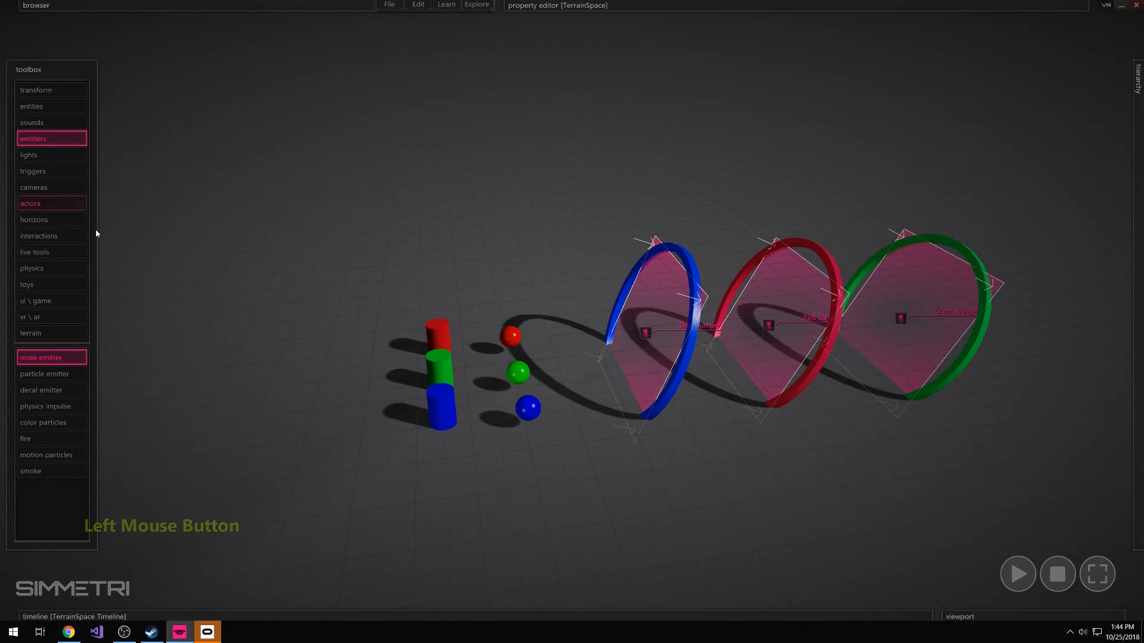
click(440, 390)
click(438, 354)
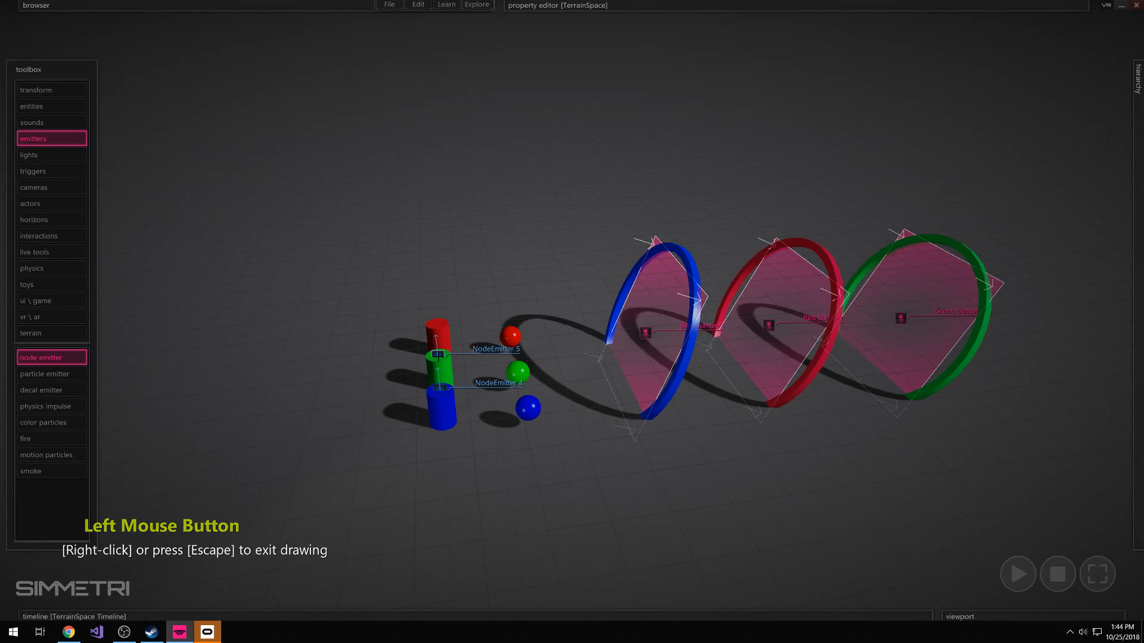
click(437, 325)
right_click(465, 284)
Locate the three new node emitters at the end of the hierarchy
key(s)
right_drag(466, 284, 465, 284)
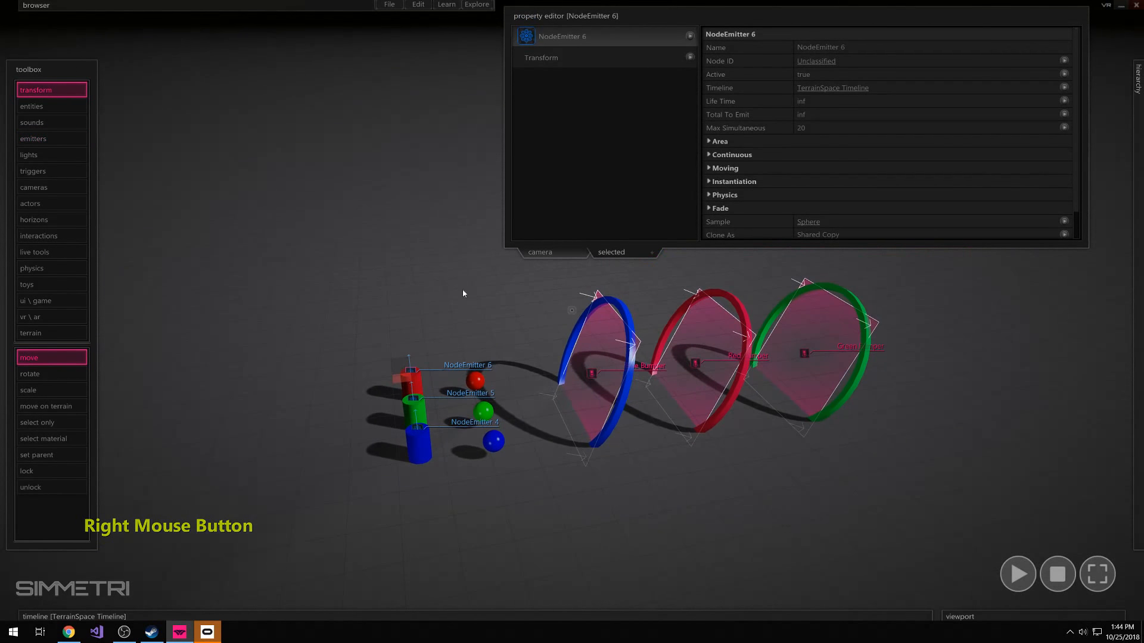
click(532, 5)
click(853, 614)
click(1016, 616)
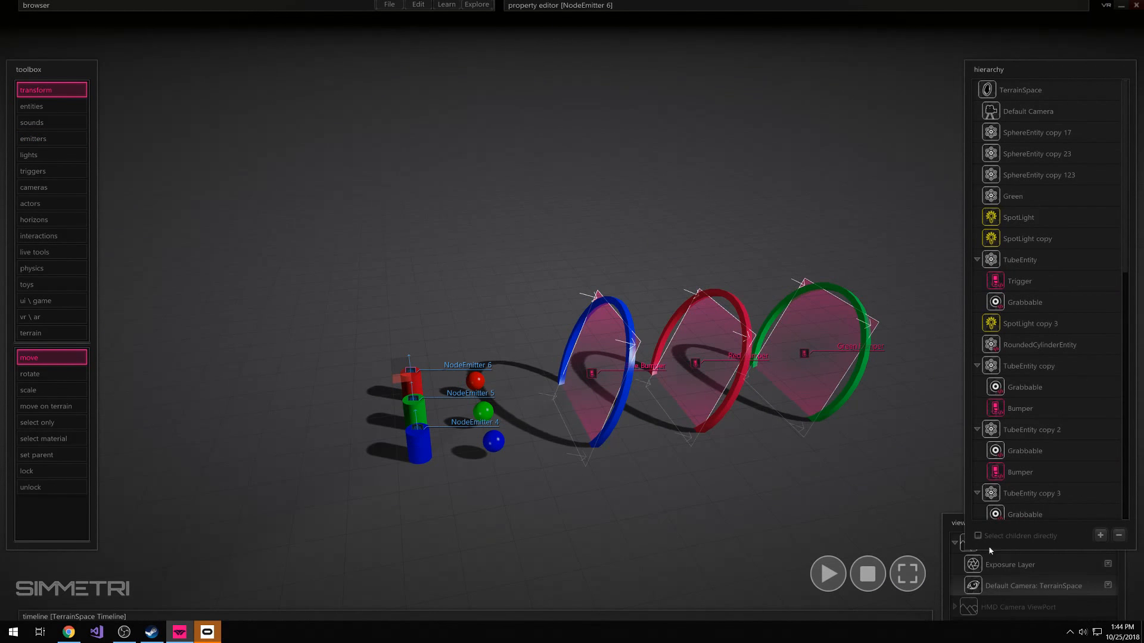
scroll(1072, 468, down, 10)
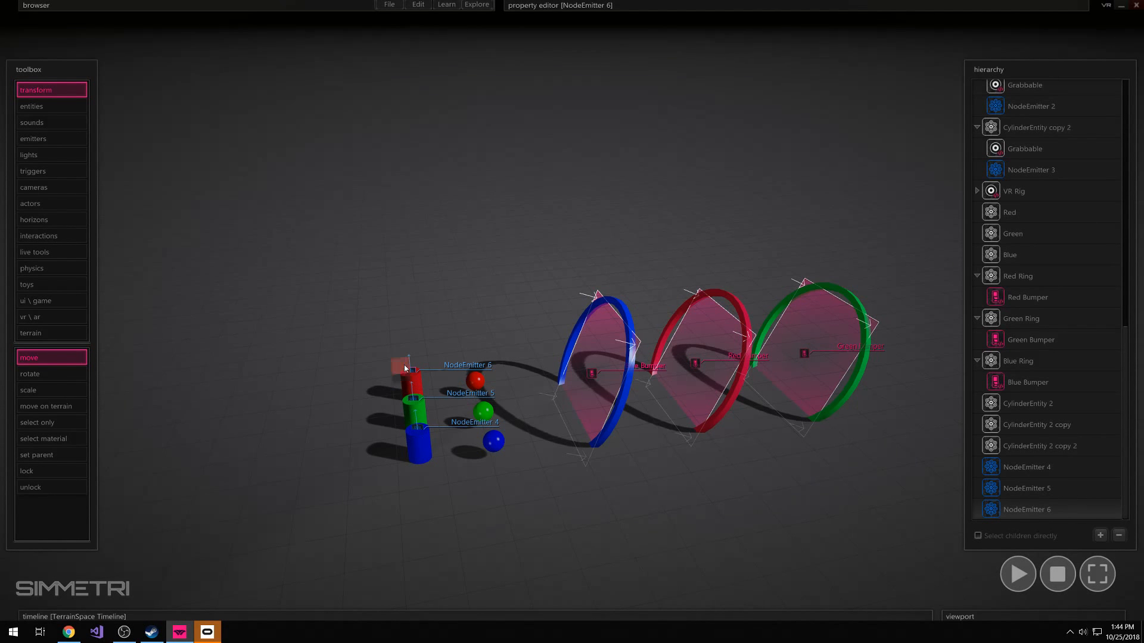
Parent NodeEmitter 4, 5 and 6 to the blue, green and red cylinders respectively in the hierarchy
click(1044, 472)
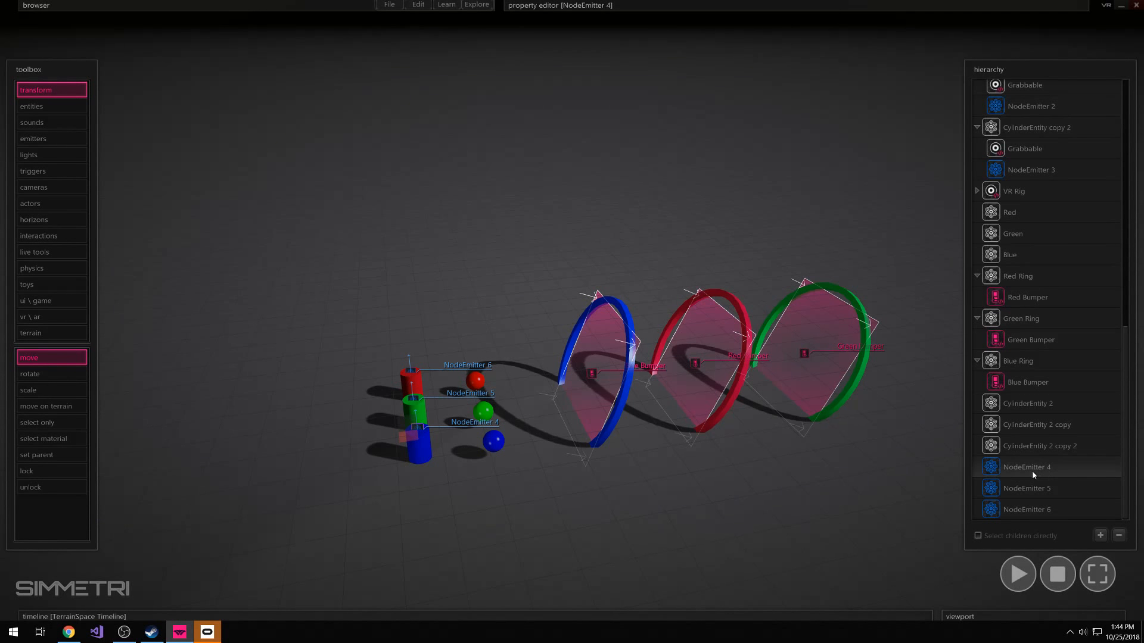
drag(1030, 471, 1036, 411)
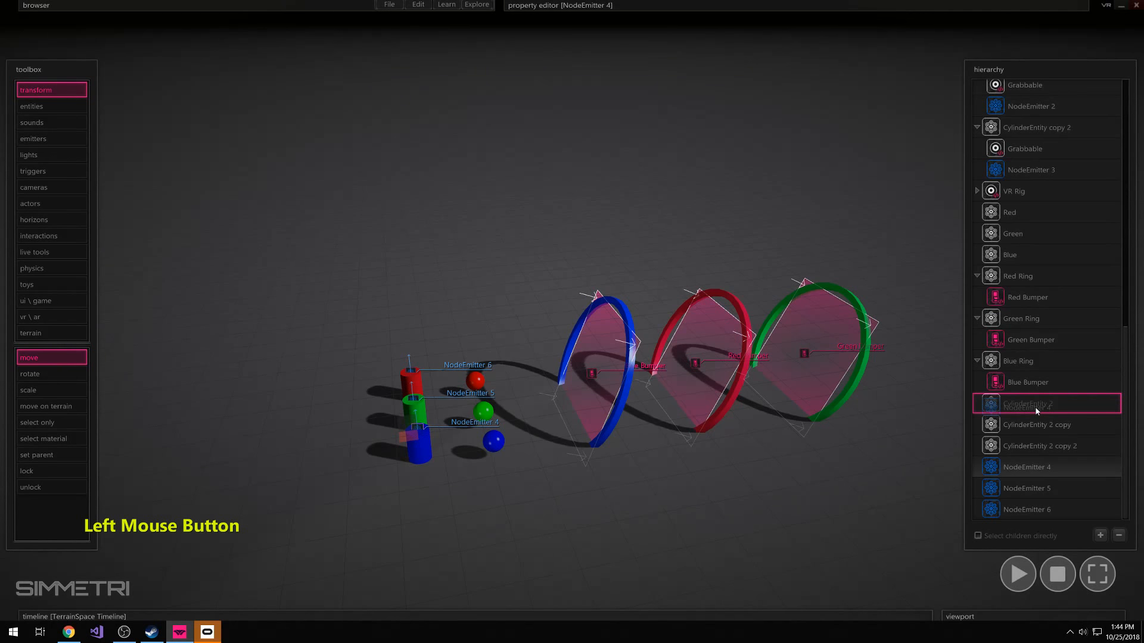
drag(1036, 410, 1035, 406)
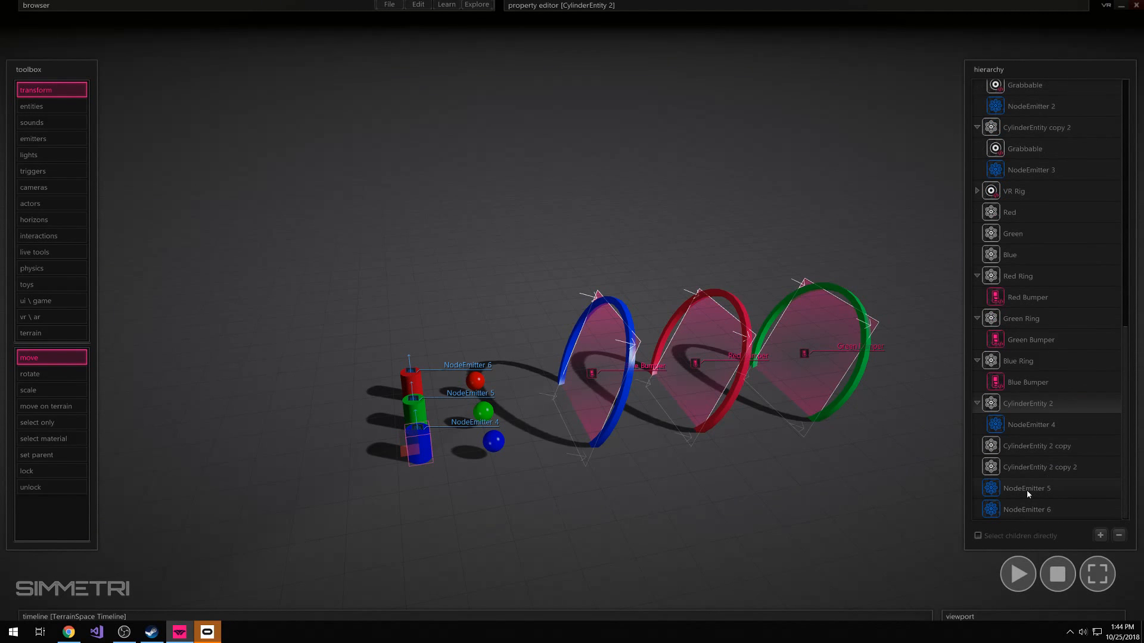
click(1027, 492)
drag(1027, 493, 1045, 452)
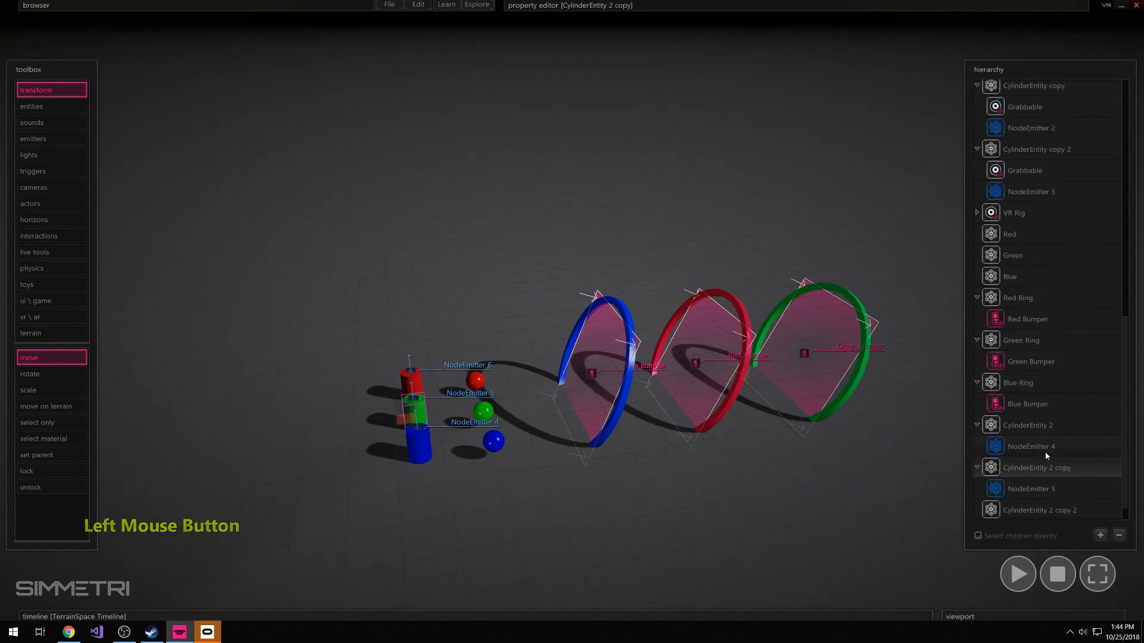
click(1034, 511)
drag(1033, 511, 1048, 493)
Test the emitter parenting by moving the blue and green cylinders while the simulation runs, and stop the simulation
click(425, 449)
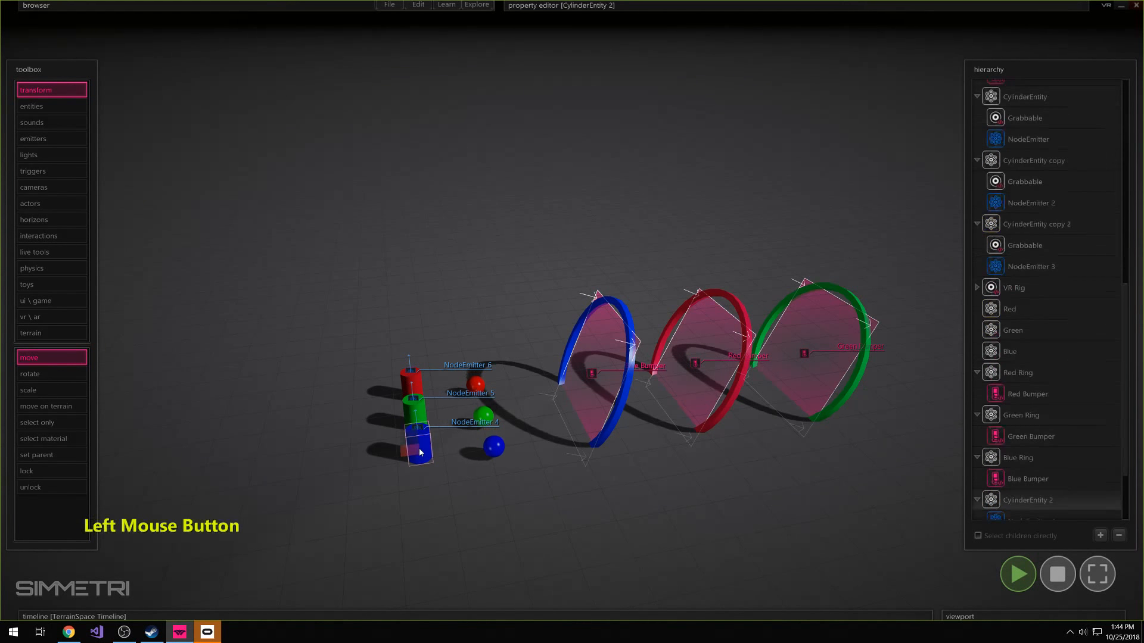
drag(424, 449, 427, 477)
click(421, 428)
drag(421, 429, 312, 482)
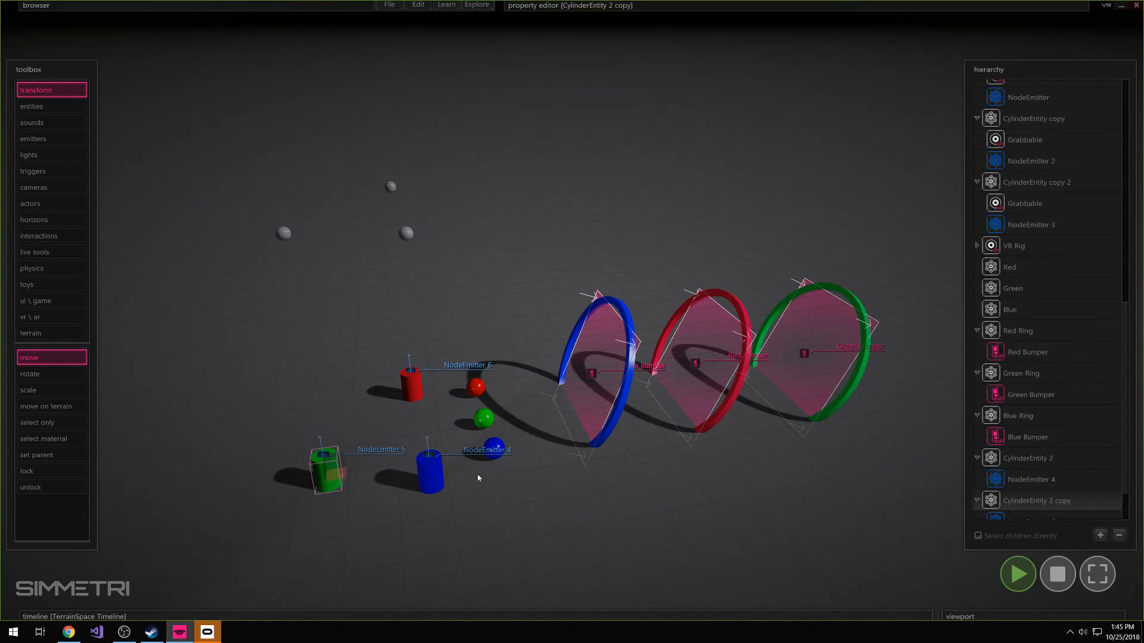
right_drag(786, 541, 685, 524)
right_drag(572, 310, 572, 364)
key(w)
key(e)
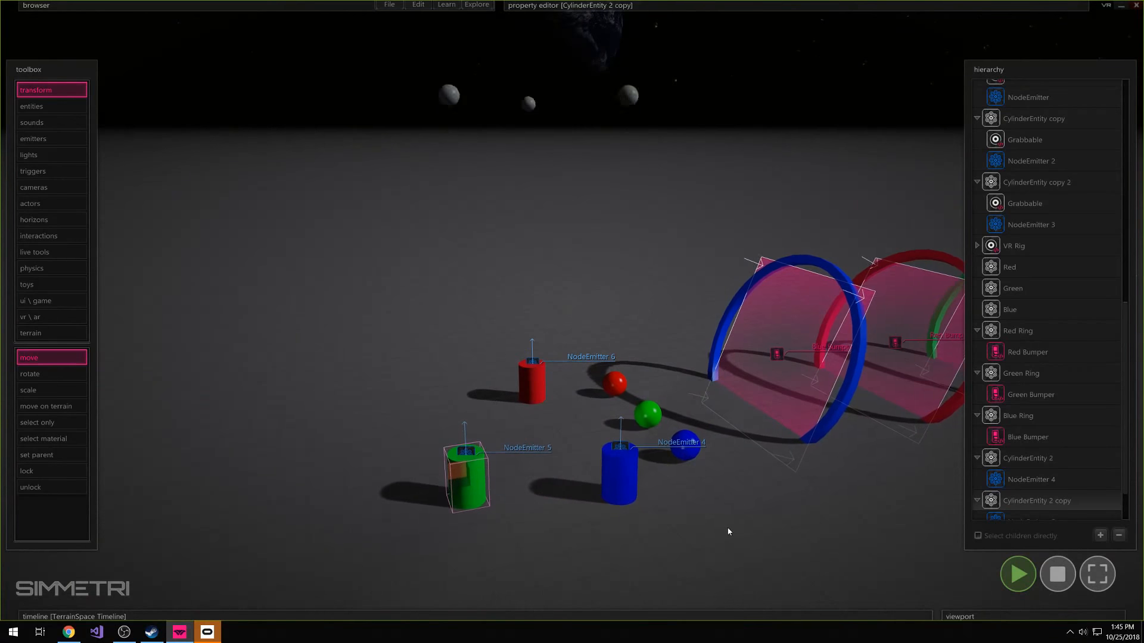
click(728, 531)
click(1064, 574)
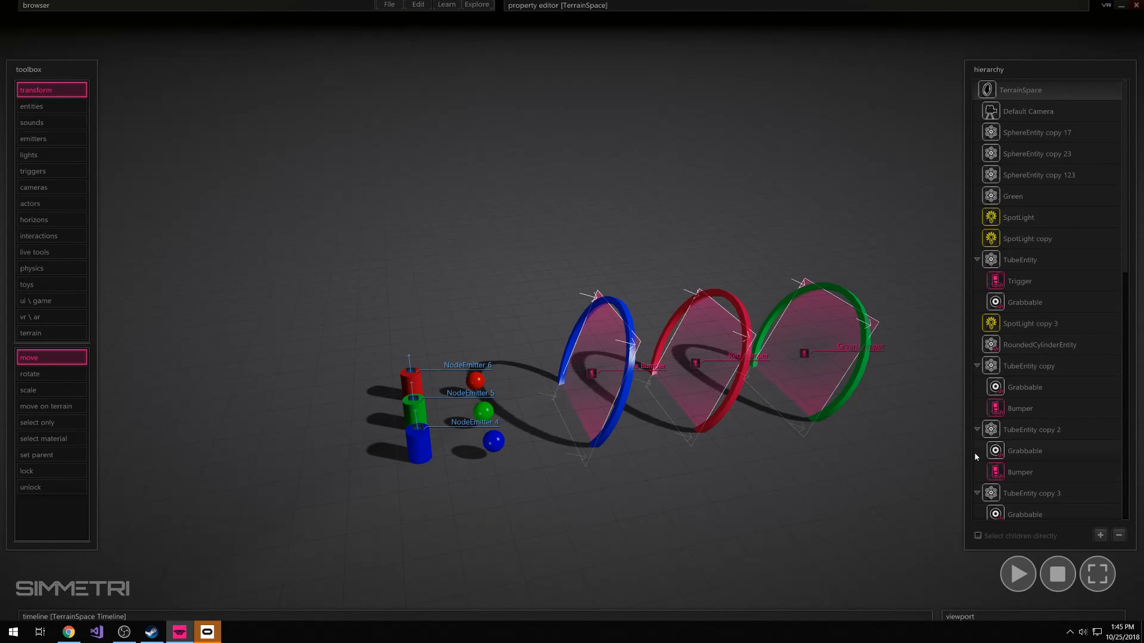
Set the sample of NodeEmitter 6 on the red cylinder to the red sphere
scroll(1053, 466, down, 10)
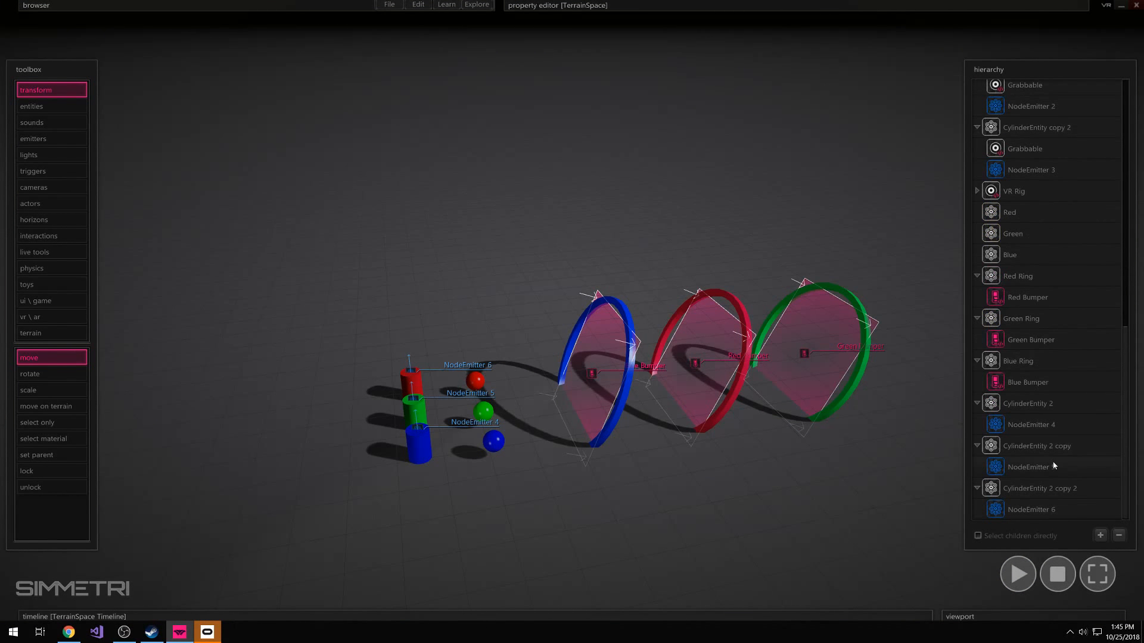
click(1031, 510)
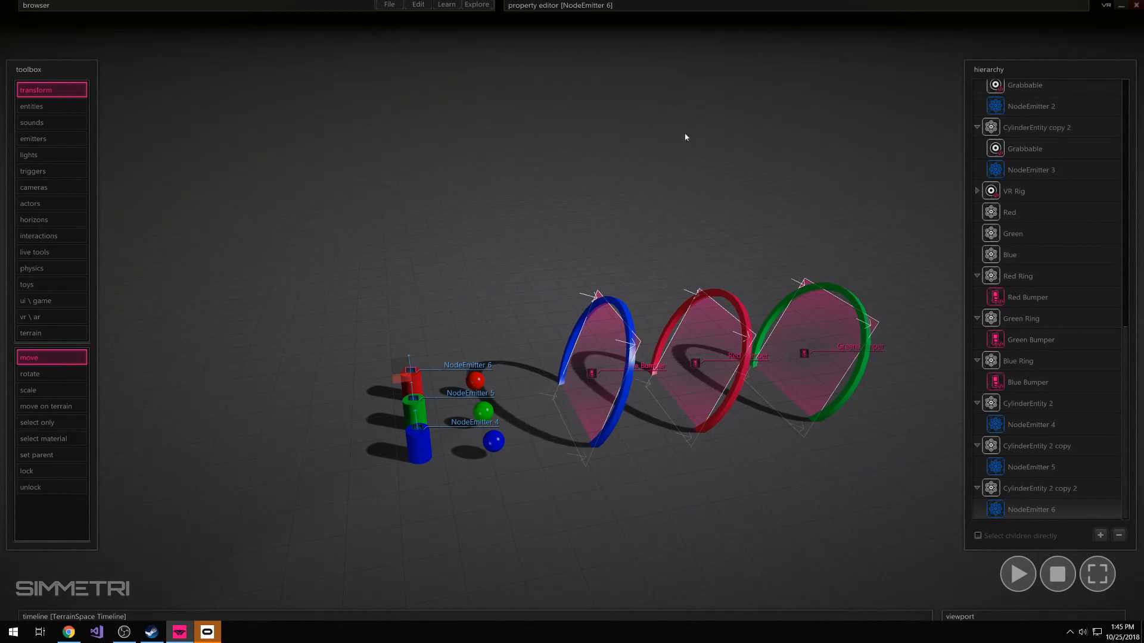
click(716, 7)
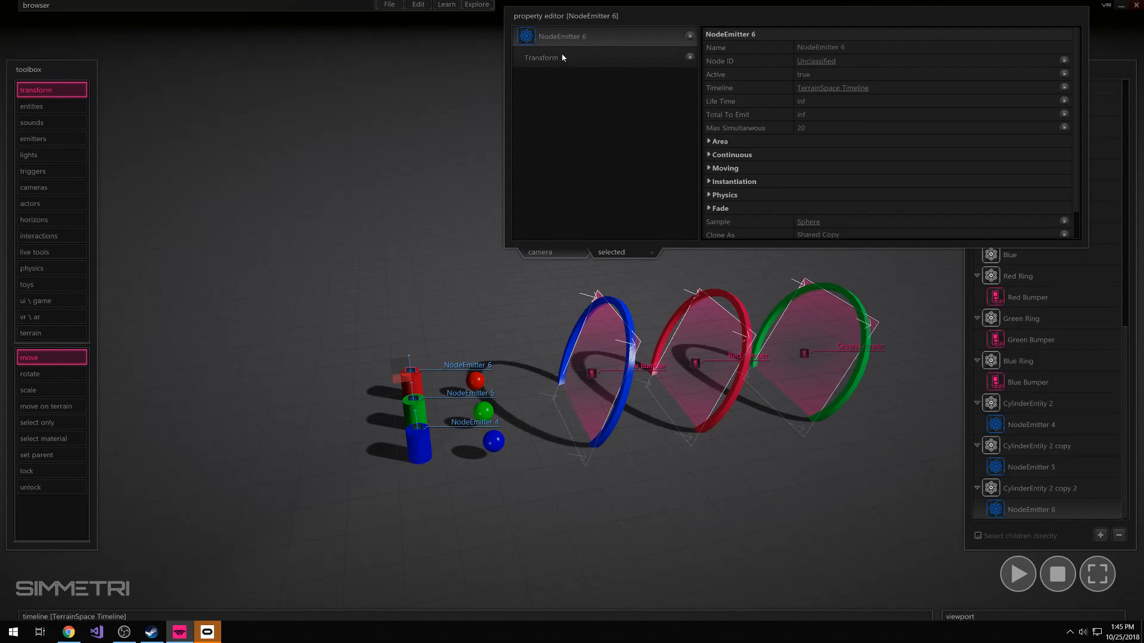
scroll(732, 90, down, 1)
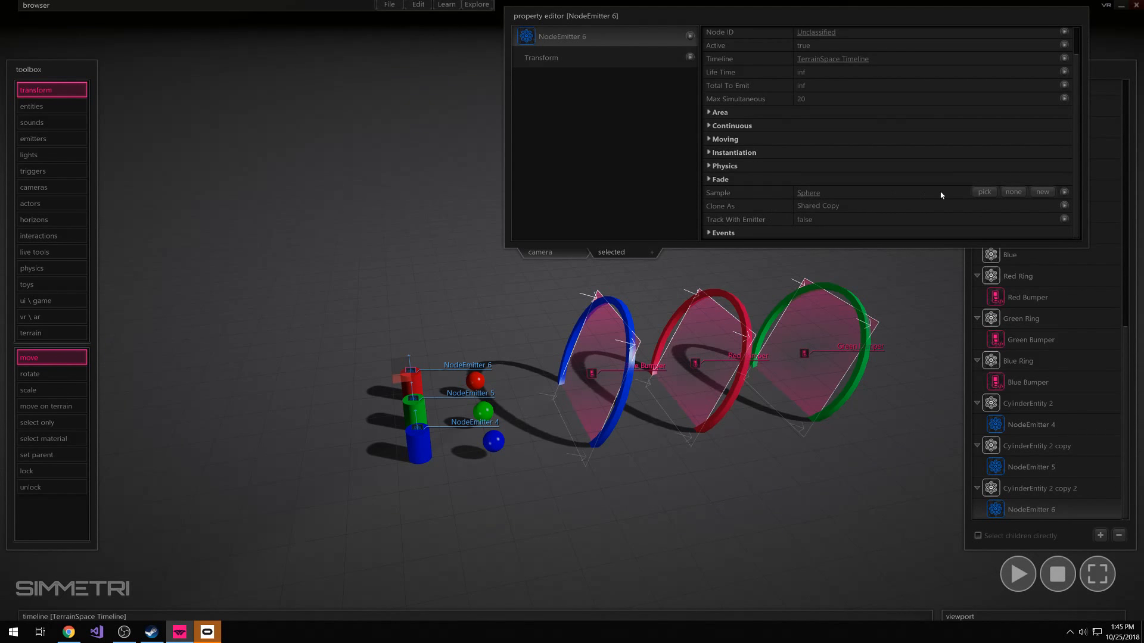
click(984, 192)
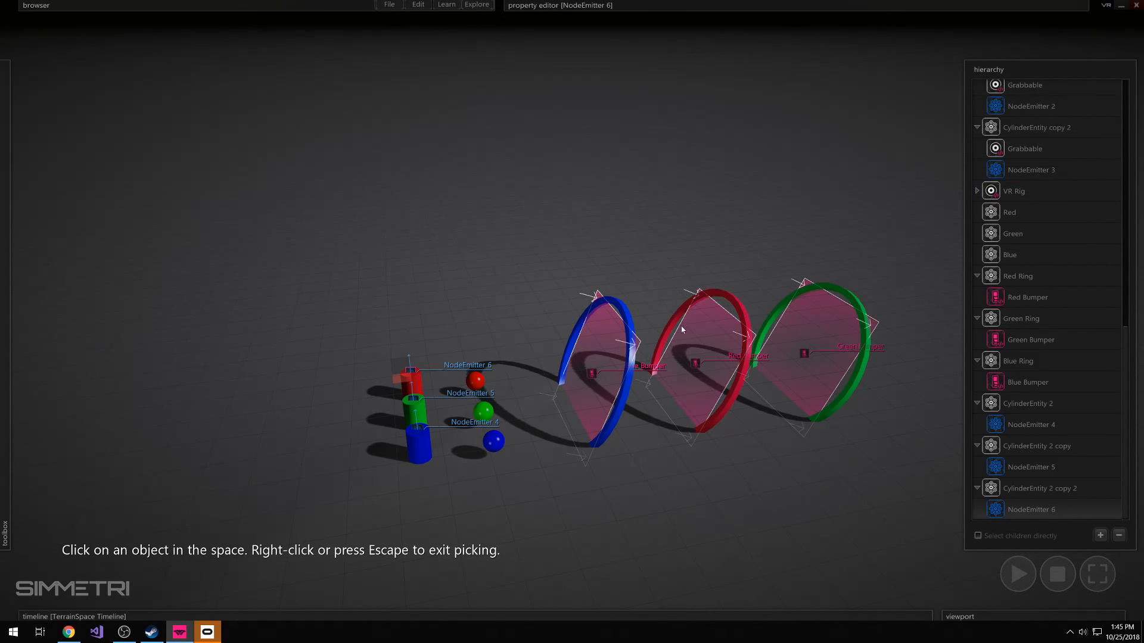
click(478, 384)
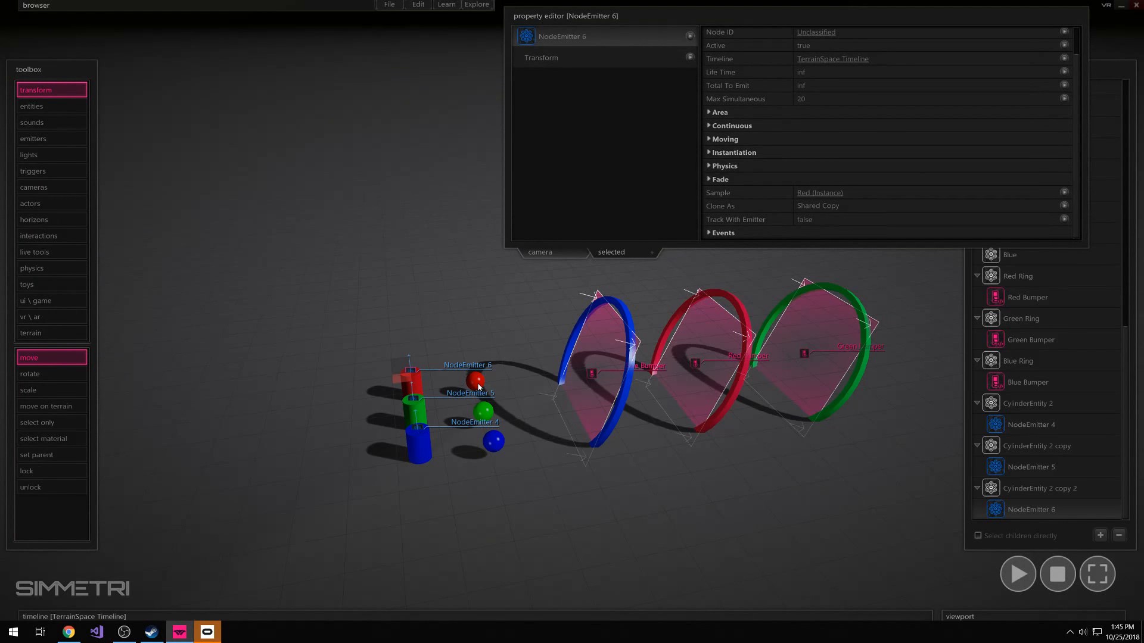
Run the simulation briefly to check what the red cylinder emits, and stop it
click(484, 313)
key(space)
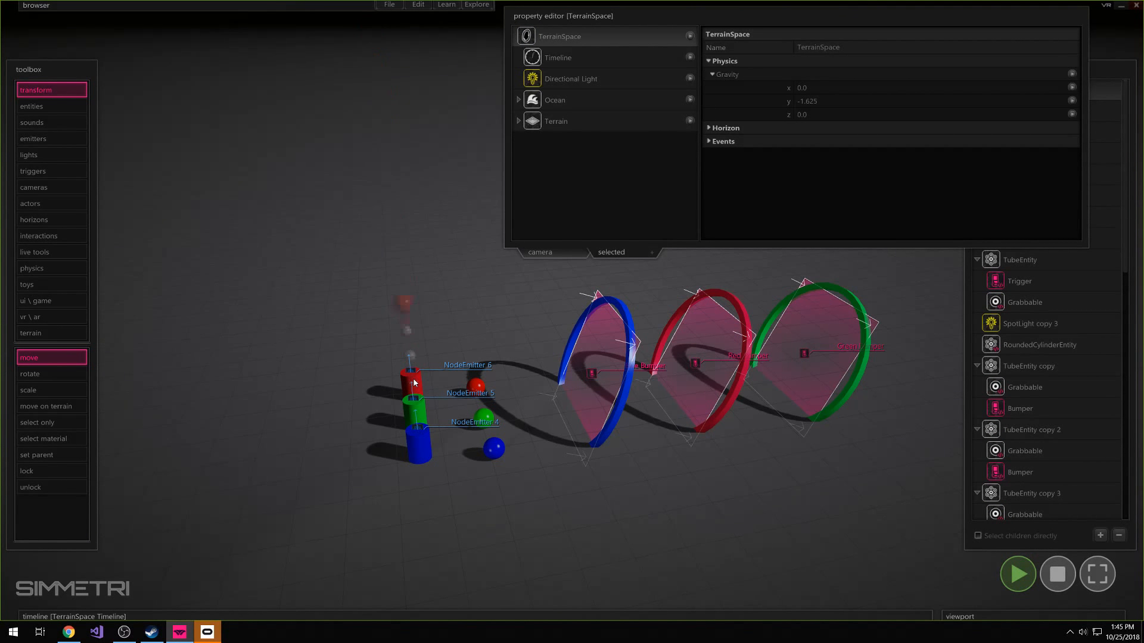
click(1057, 574)
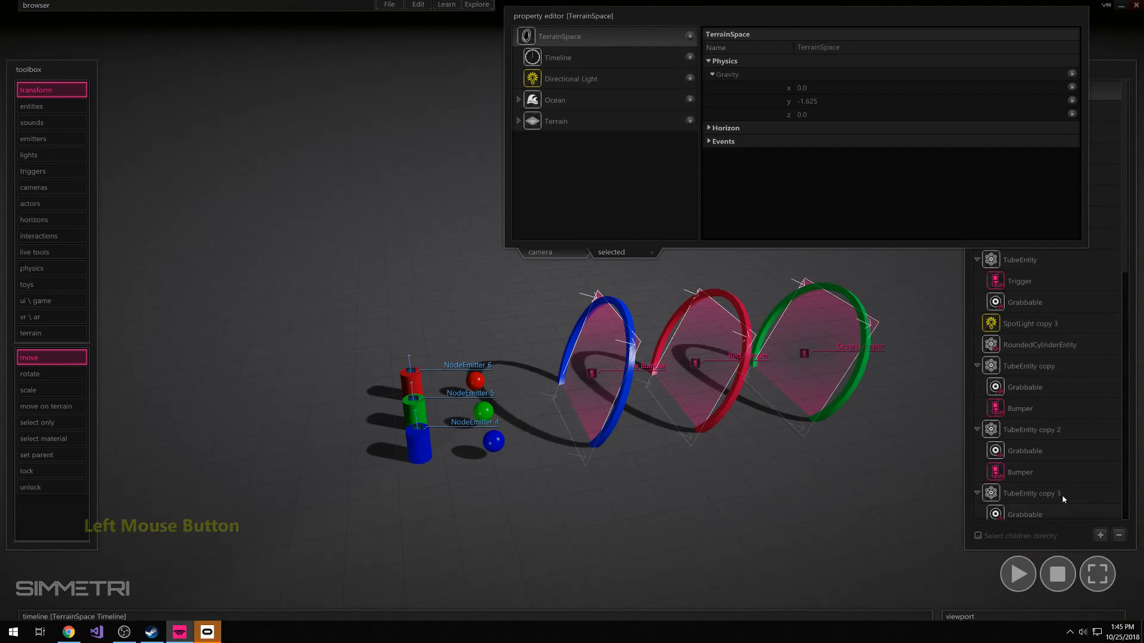
Set the sample of NodeEmitter 5 on the green cylinder to the green sphere
click(1028, 469)
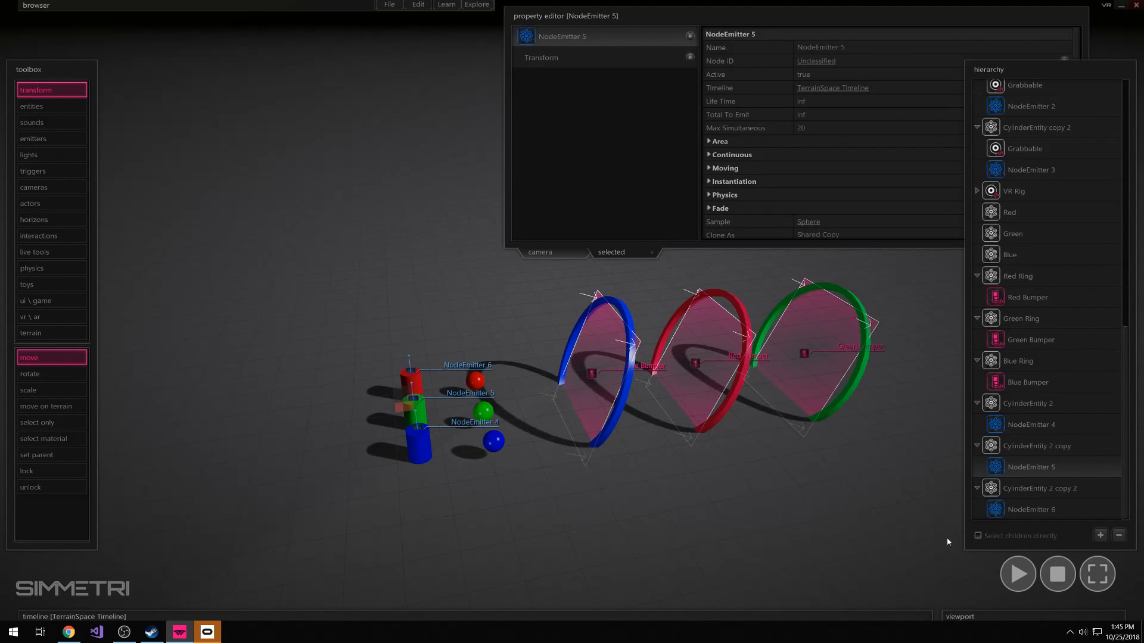
click(1031, 444)
click(1015, 469)
scroll(781, 235, down, 1)
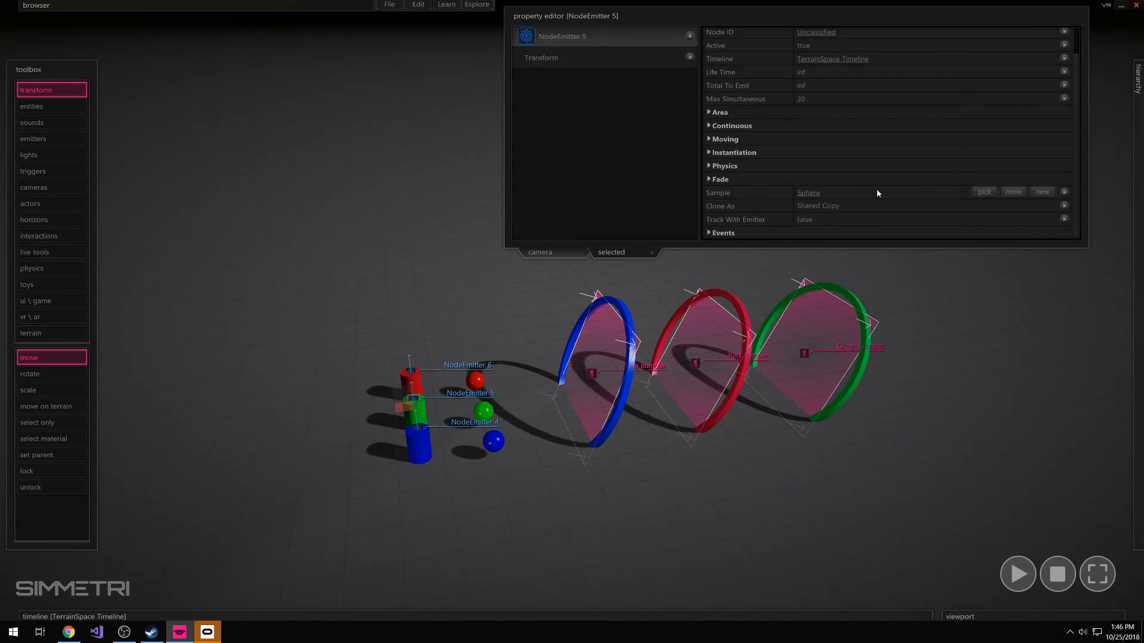
click(981, 192)
click(483, 411)
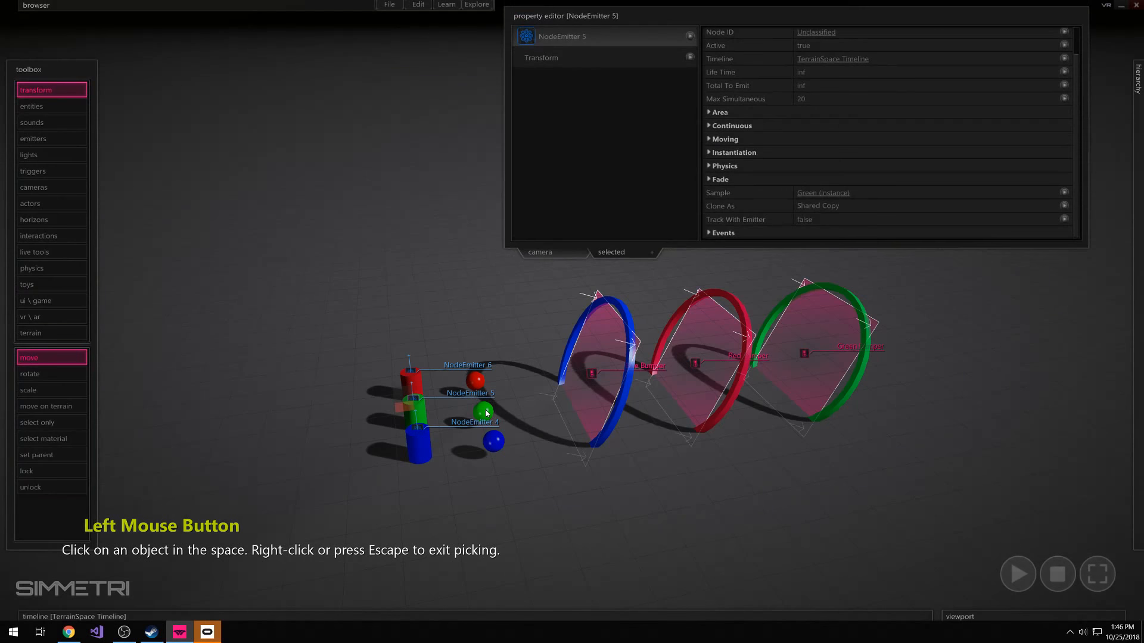
click(538, 307)
Set the sample of NodeEmitter 4 on the blue cylinder to the blue sphere and exit picking
mouse_move(1137, 494)
scroll(1044, 484, down, 3)
click(1042, 489)
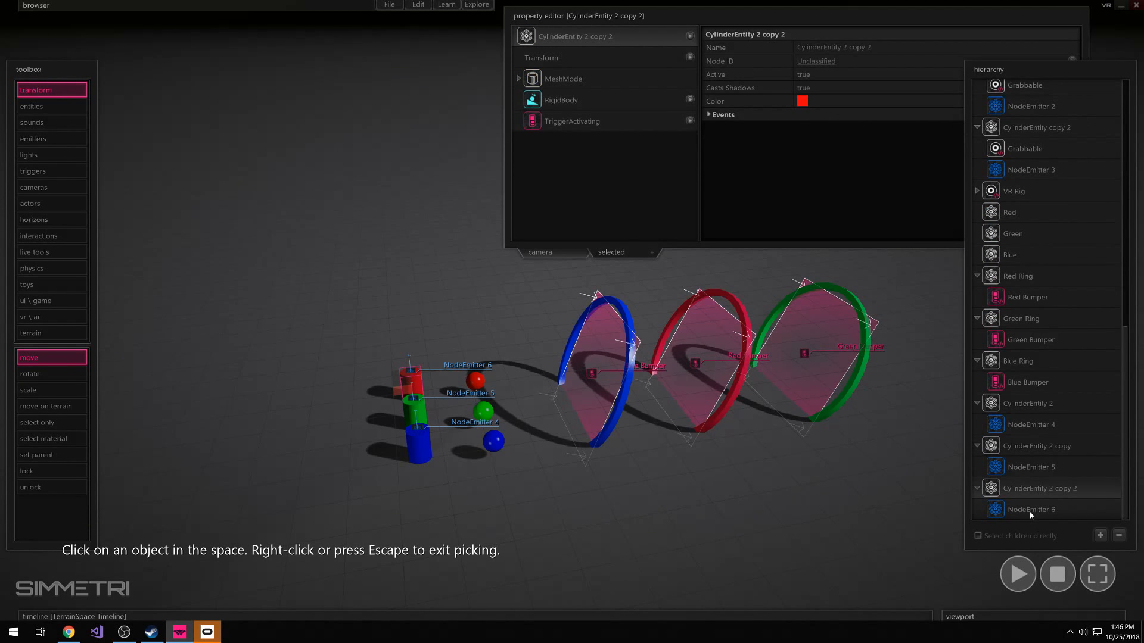
click(1032, 510)
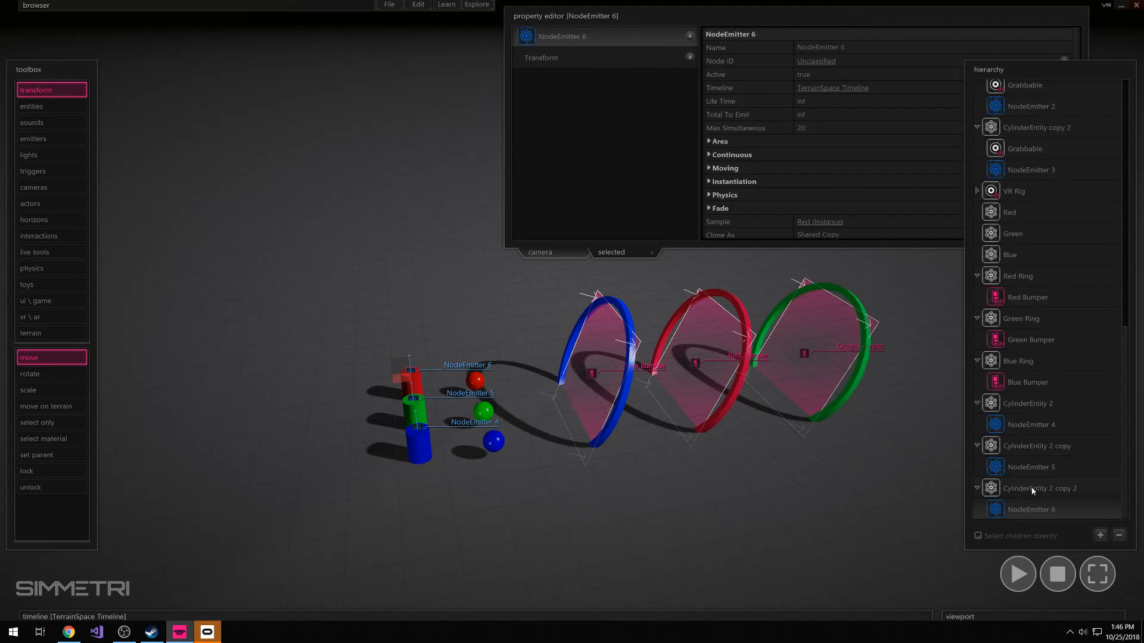
click(1031, 471)
click(1031, 425)
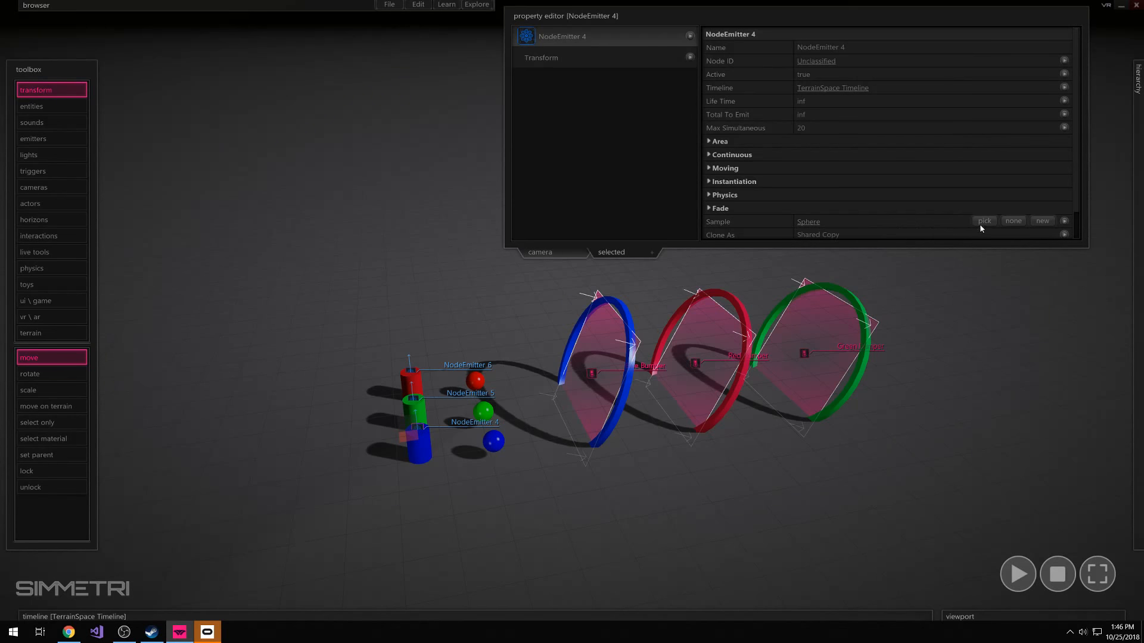
click(982, 223)
click(497, 442)
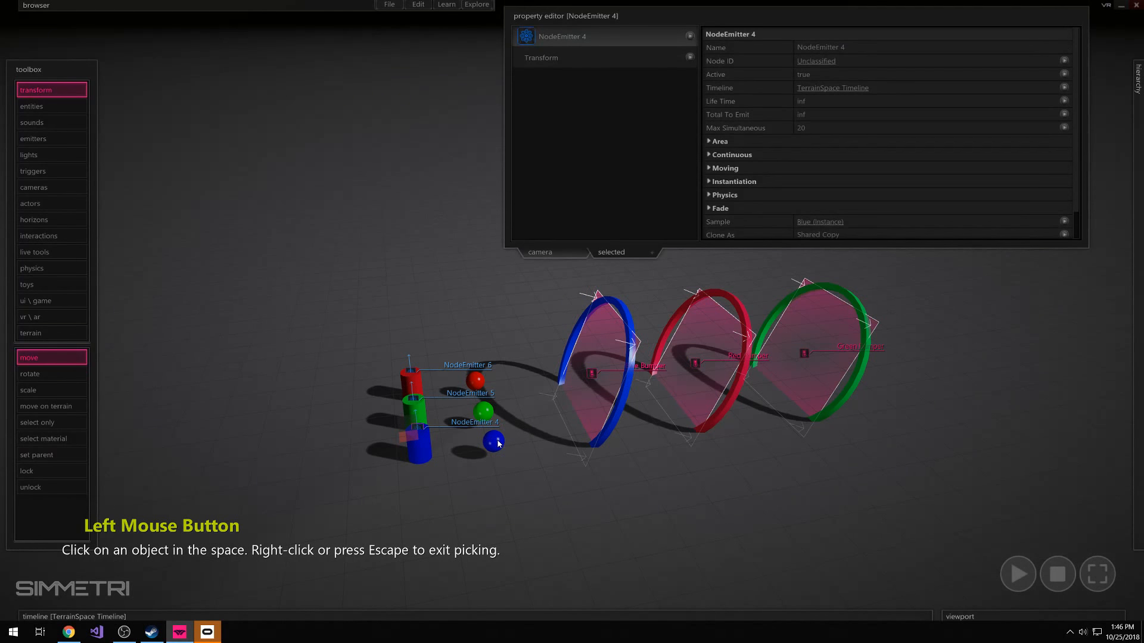
right_click(524, 323)
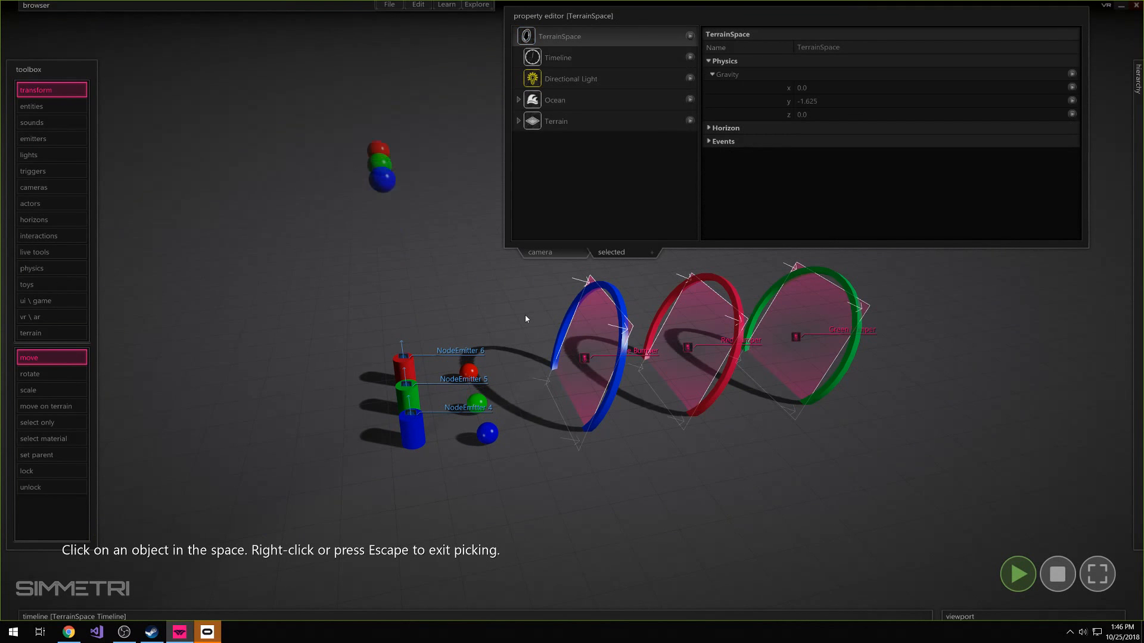
While the simulation runs, set the ConstantPulse frequency of NodeEmitter 4, 5 and 6 together to 4.2667
mouse_move(1116, 298)
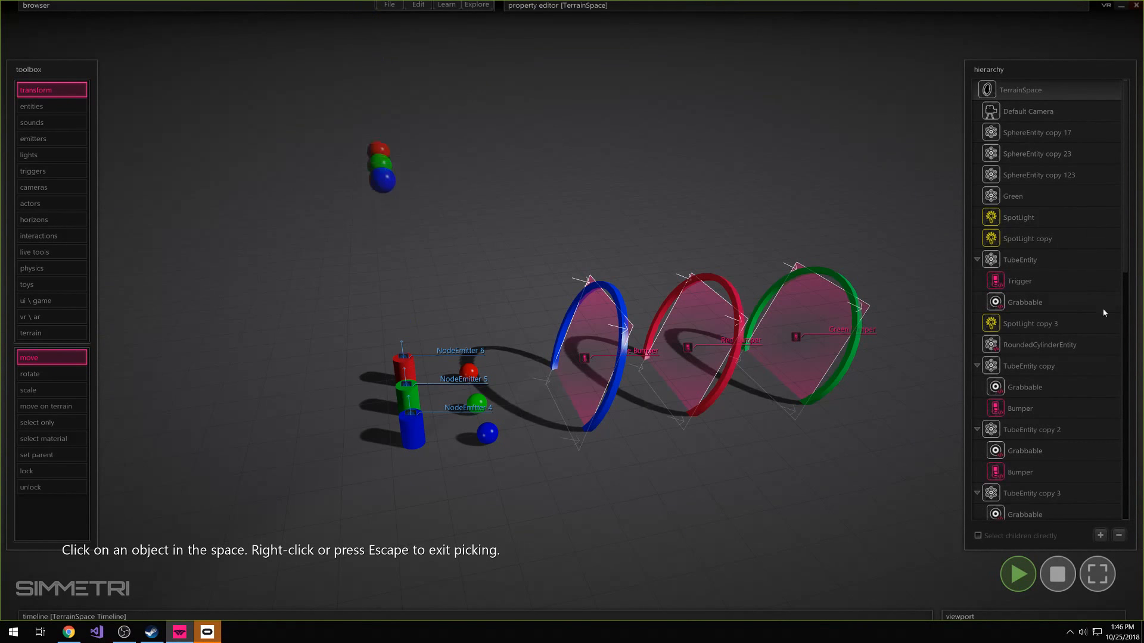
scroll(1024, 464, down, 10)
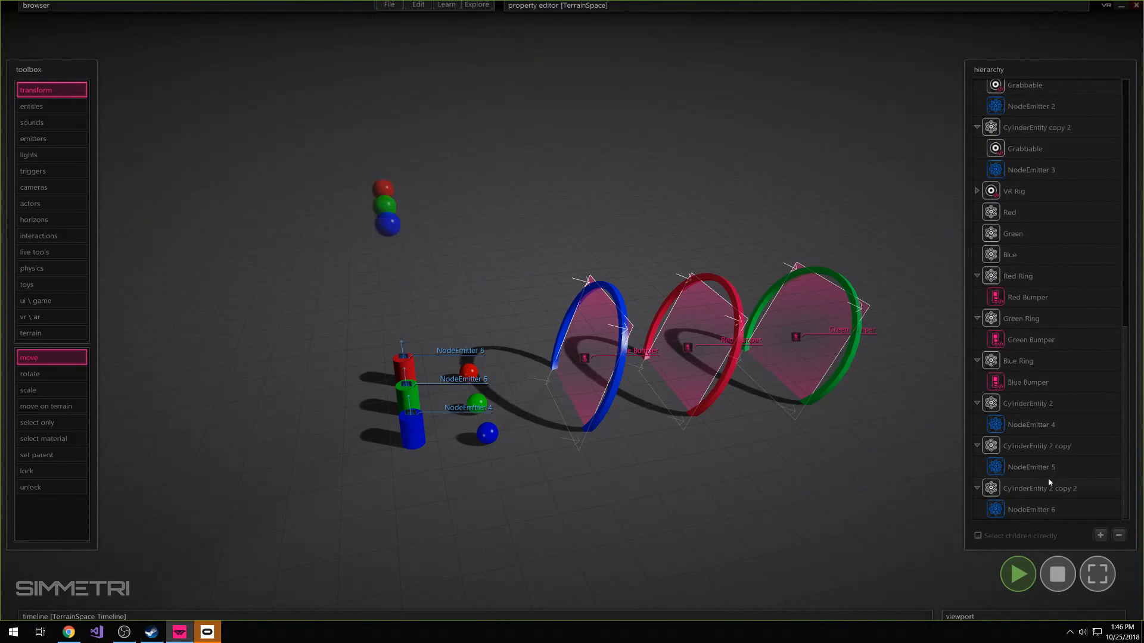
click(1015, 509)
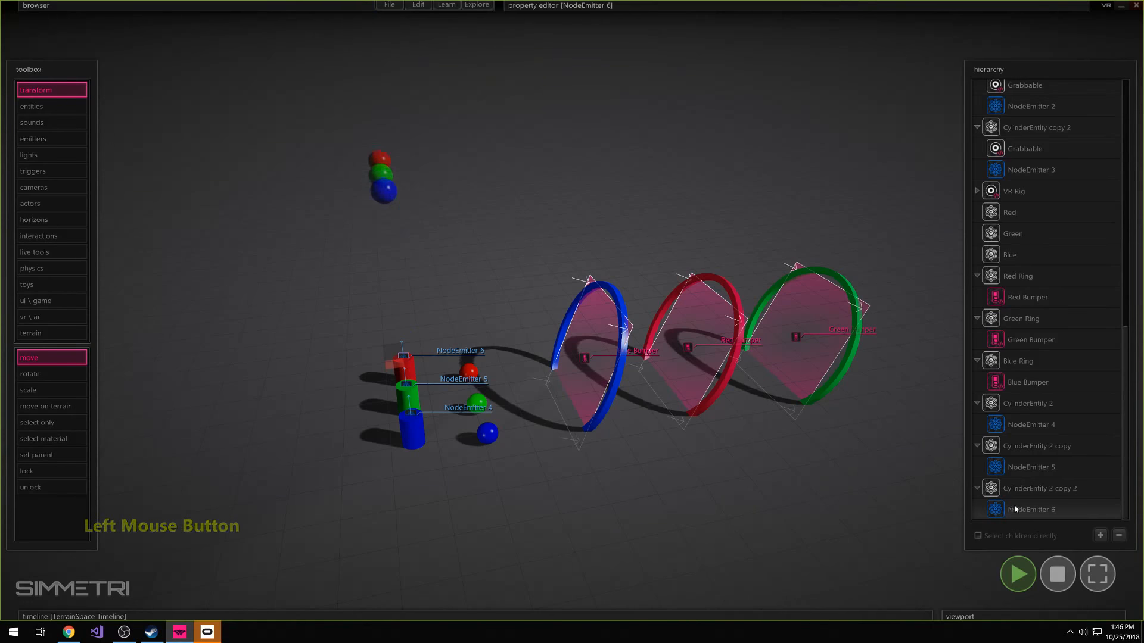
ctrl+click(1017, 470)
ctrl+click(1025, 426)
mouse_move(729, 3)
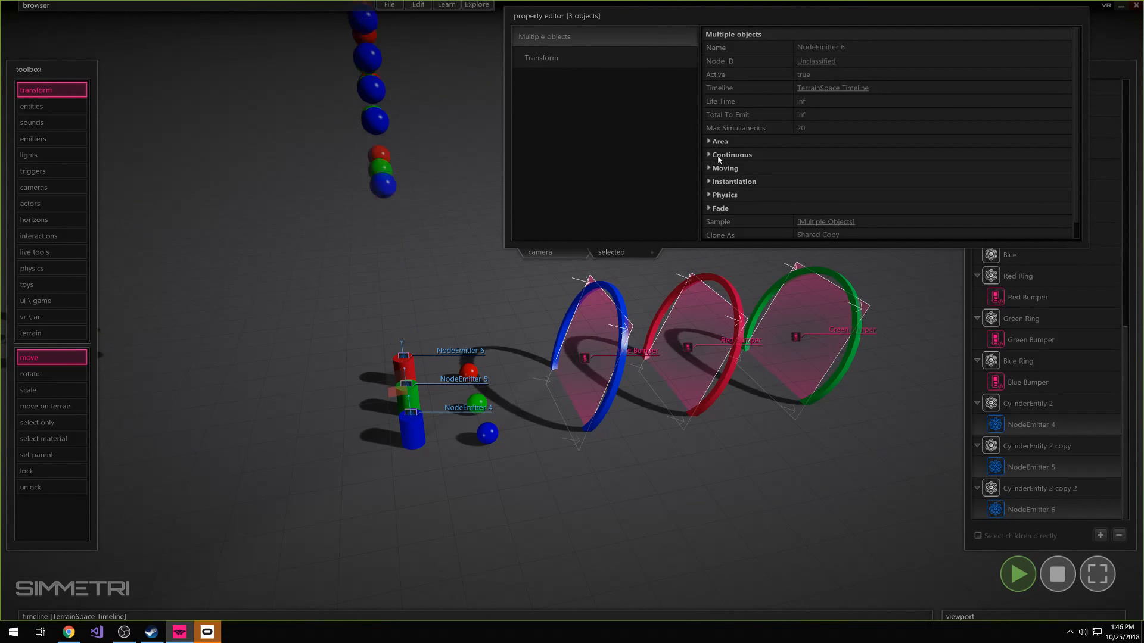
click(718, 156)
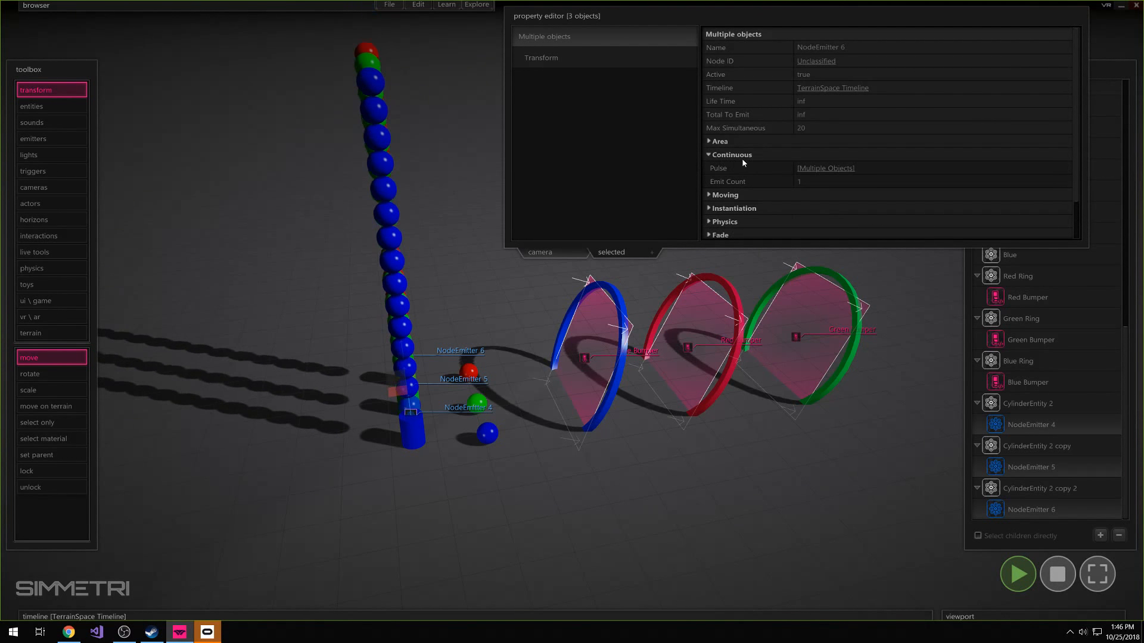
click(734, 156)
click(738, 156)
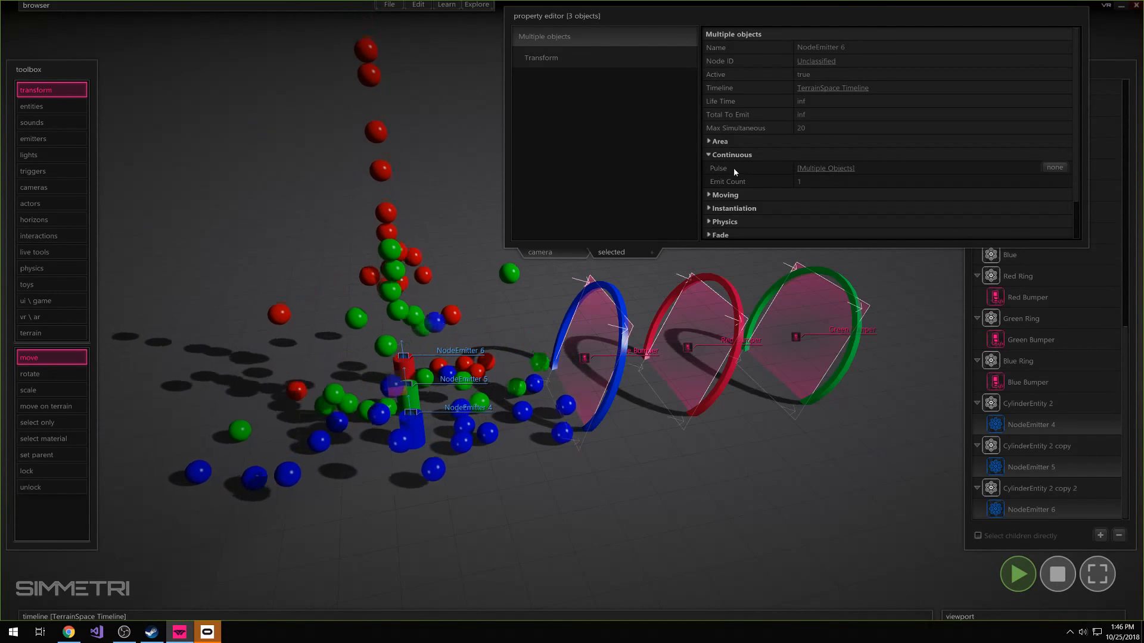
click(821, 168)
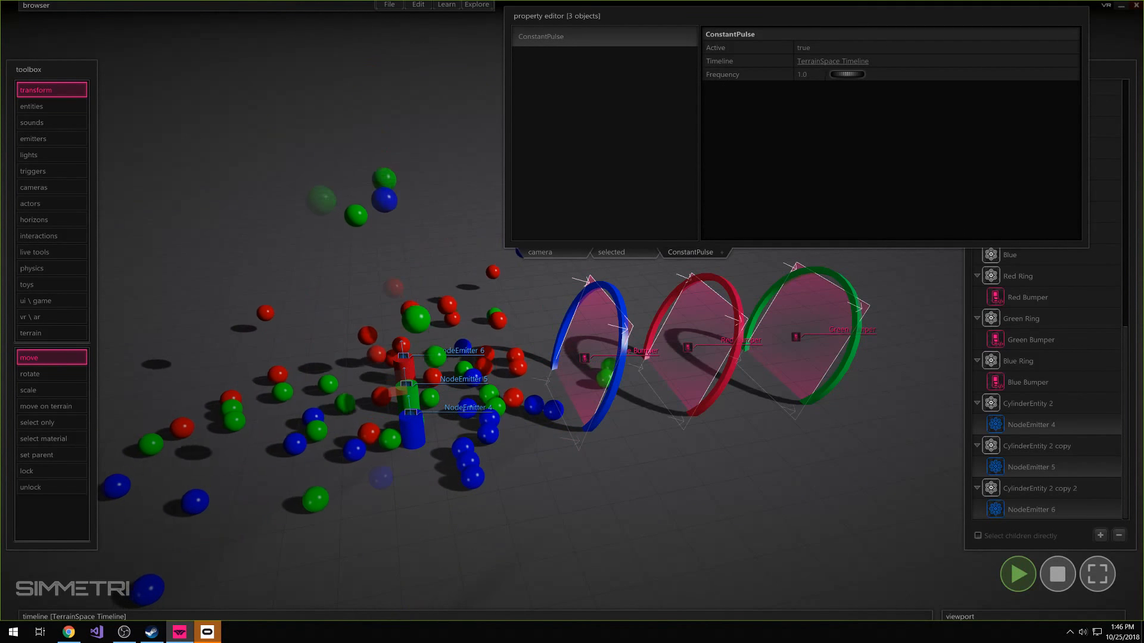
drag(844, 75, 955, 76)
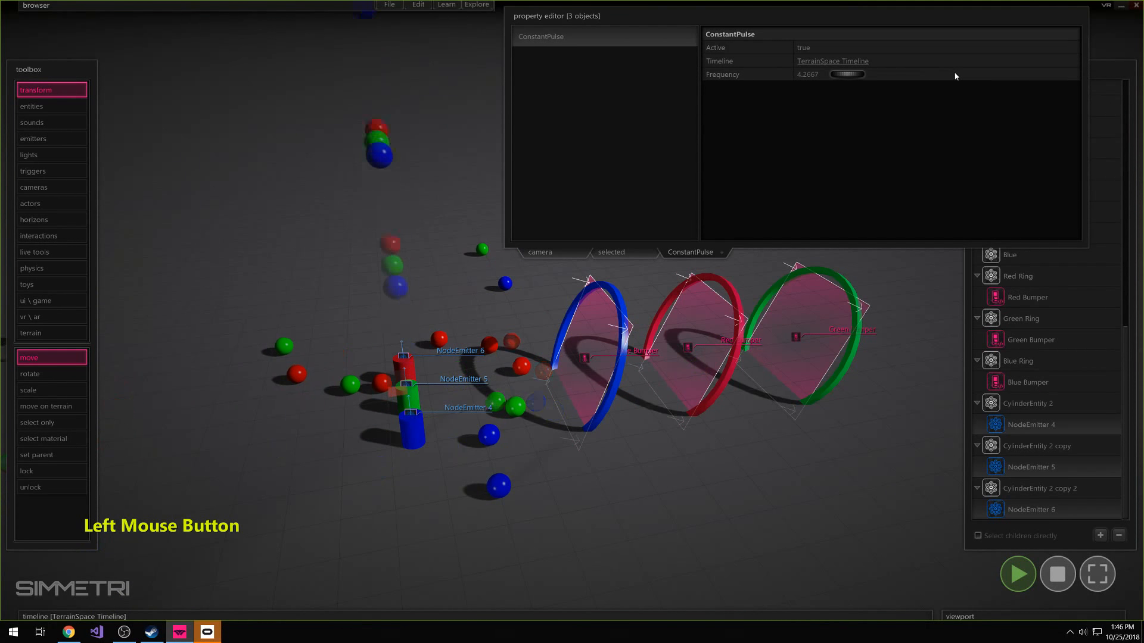
Examine the sphere emission from the three cylinders up close, and stop the simulation
right_drag(697, 235, 682, 506)
key(w)
key(a)
click(682, 505)
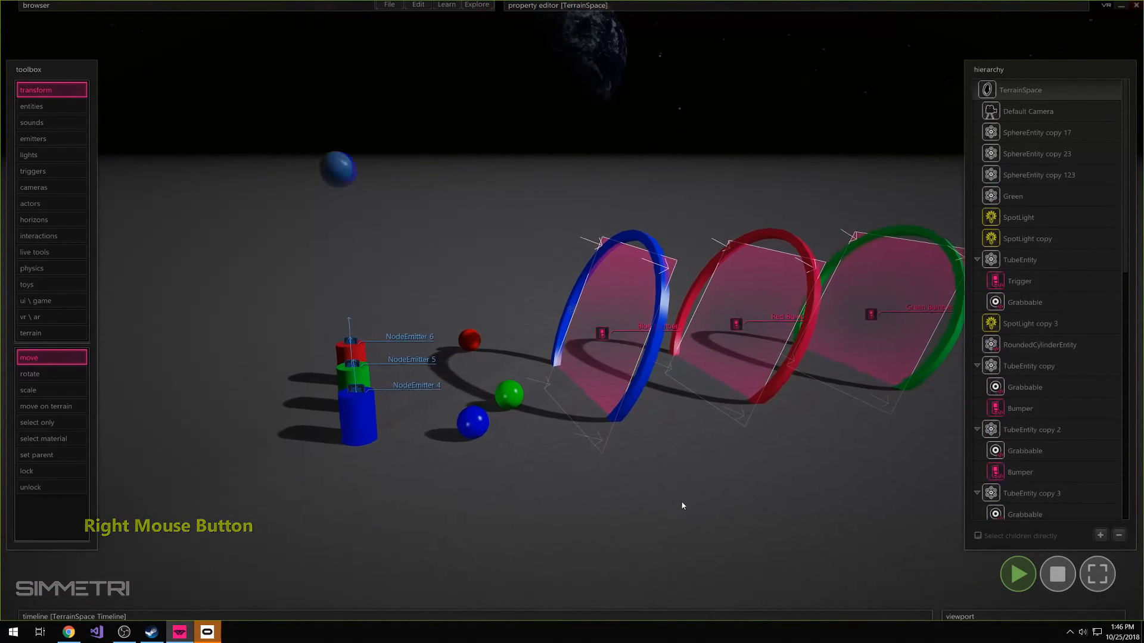
click(1058, 574)
right_drag(888, 517, 869, 517)
key(s)
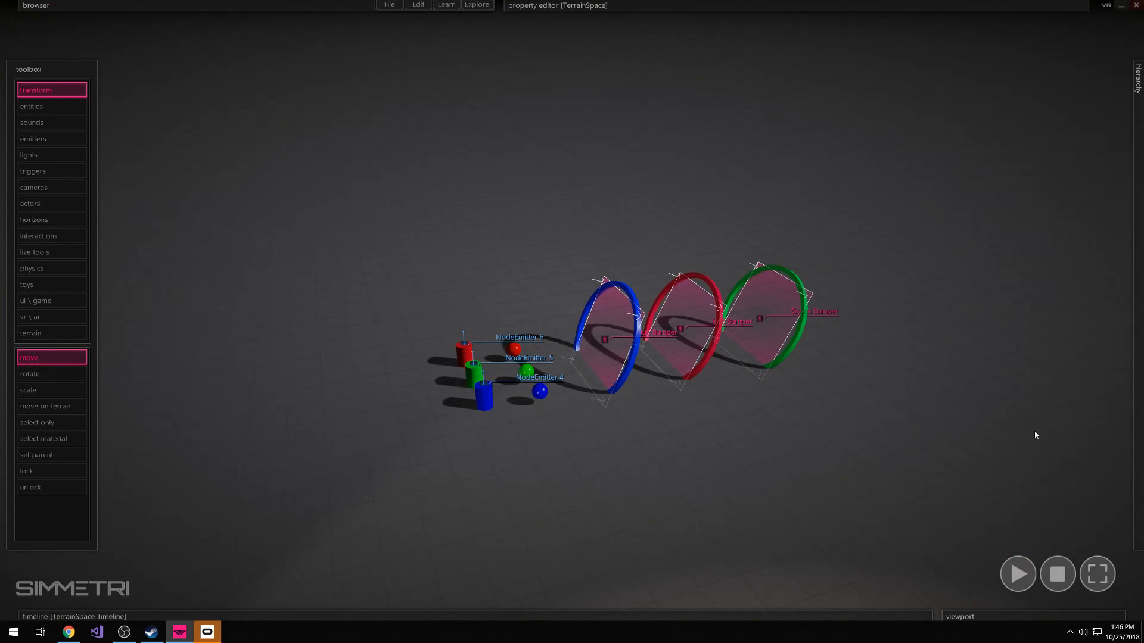
mouse_move(680, 459)
right_down()
mouse_move(571, 310)
mouse_move(677, 462)
right_up()
key(w)
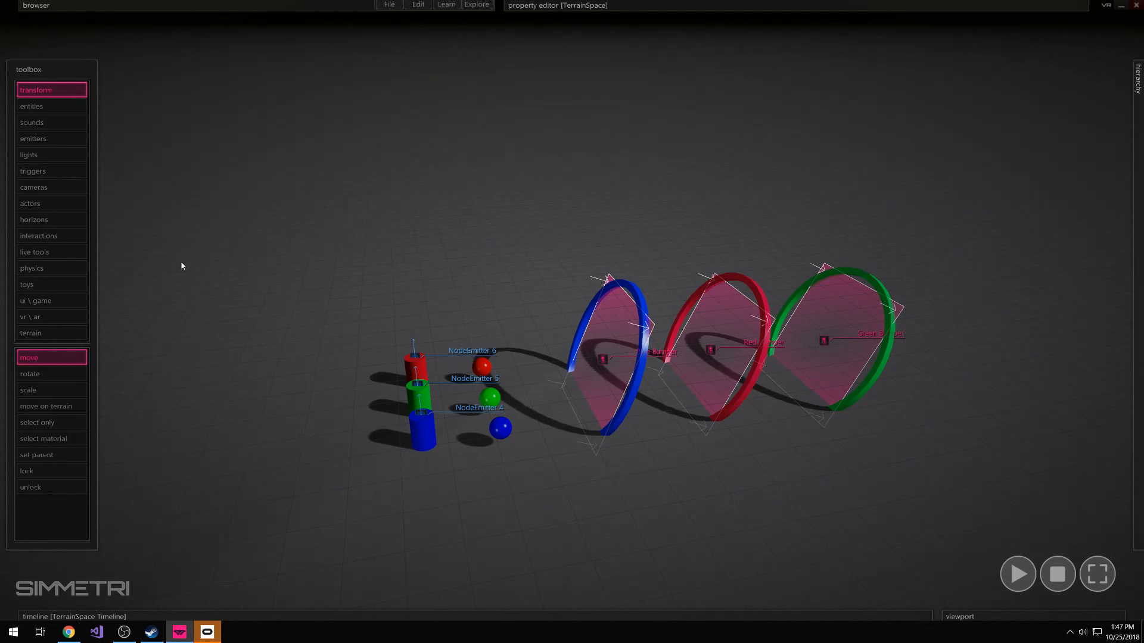
Apply the grabbable fixed interaction to the red, green and blue cylinders
click(63, 237)
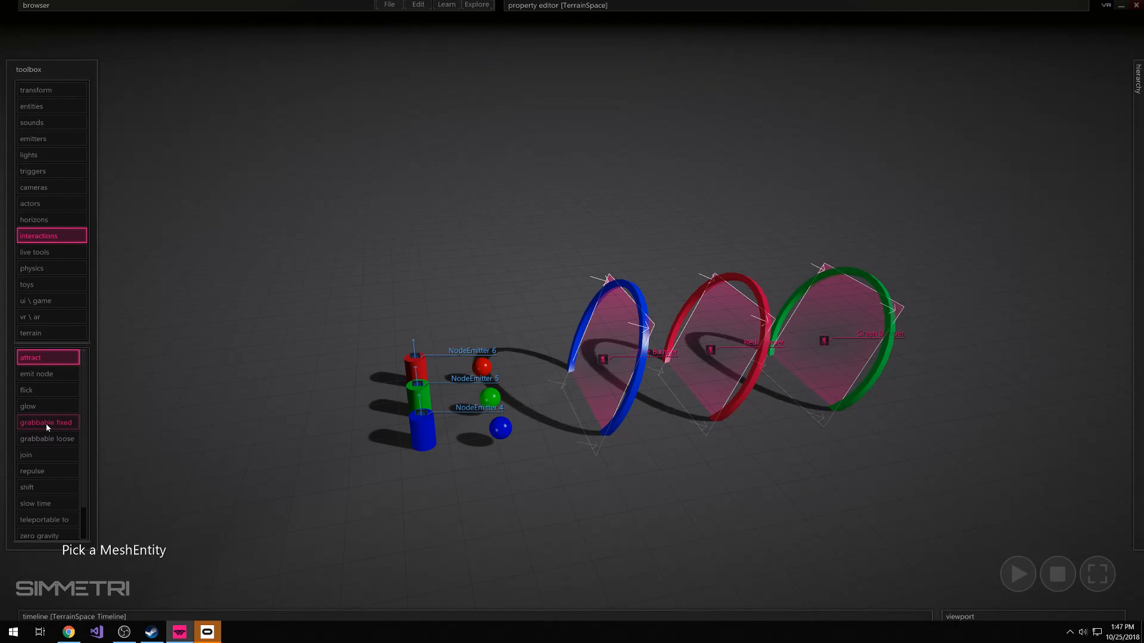
click(61, 424)
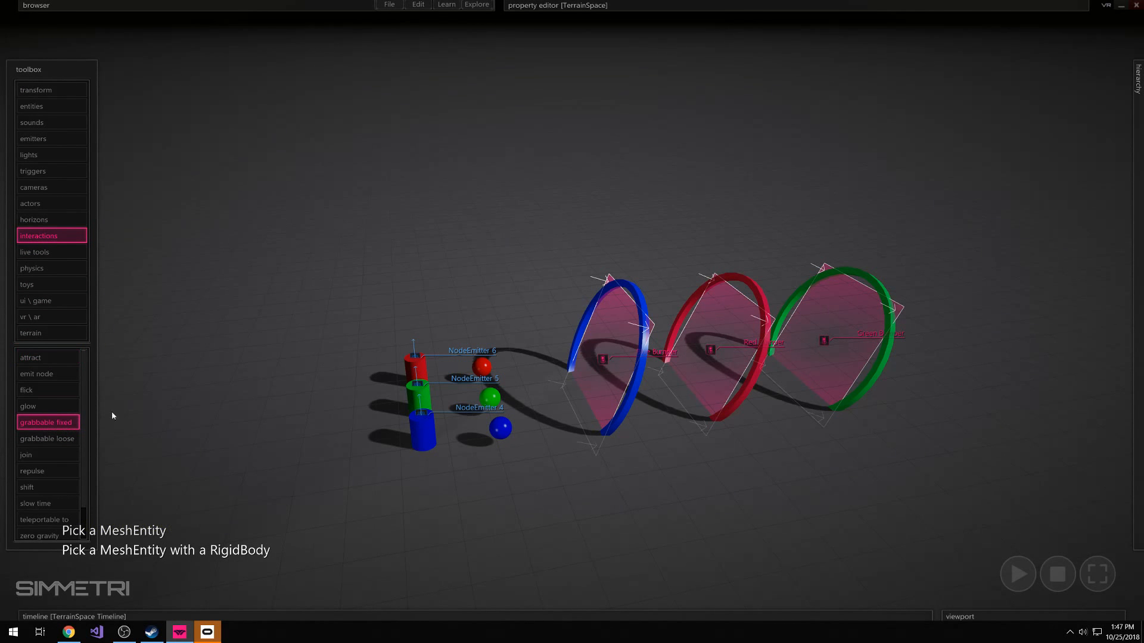
click(419, 373)
click(418, 394)
click(424, 429)
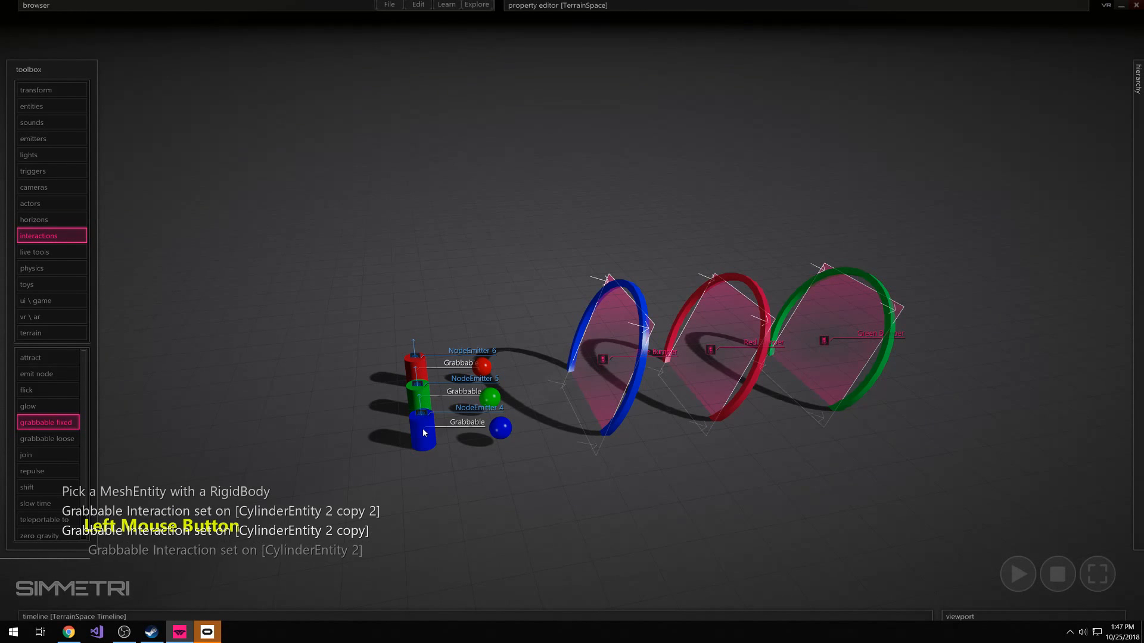
Apply the same grabbable fixed interaction to the blue, red and green rings and exit picking
click(635, 395)
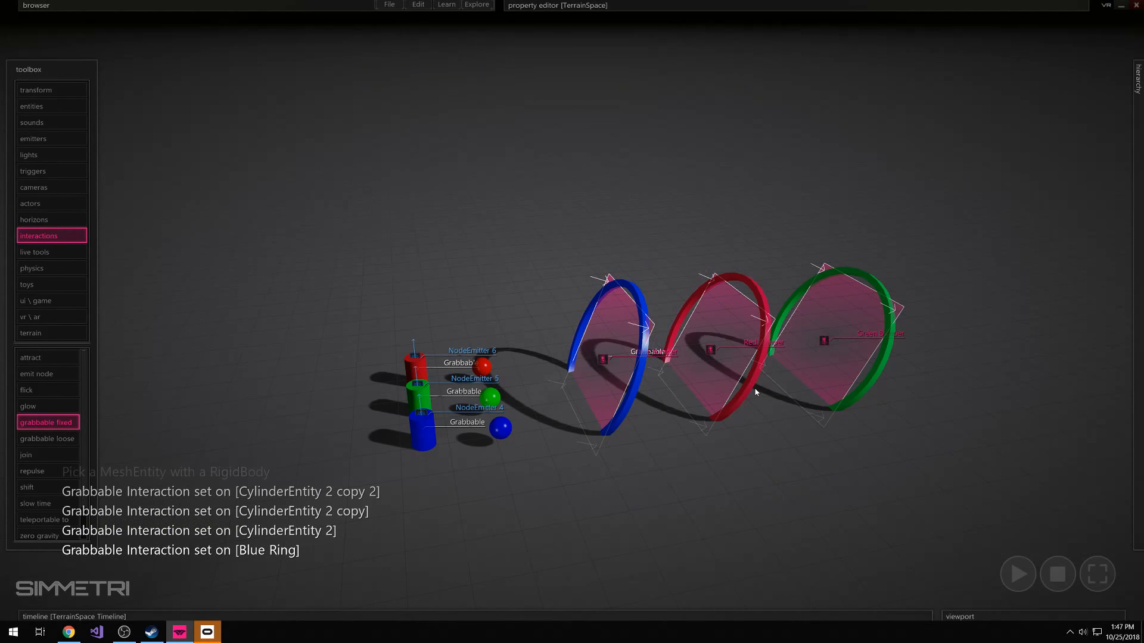
click(736, 396)
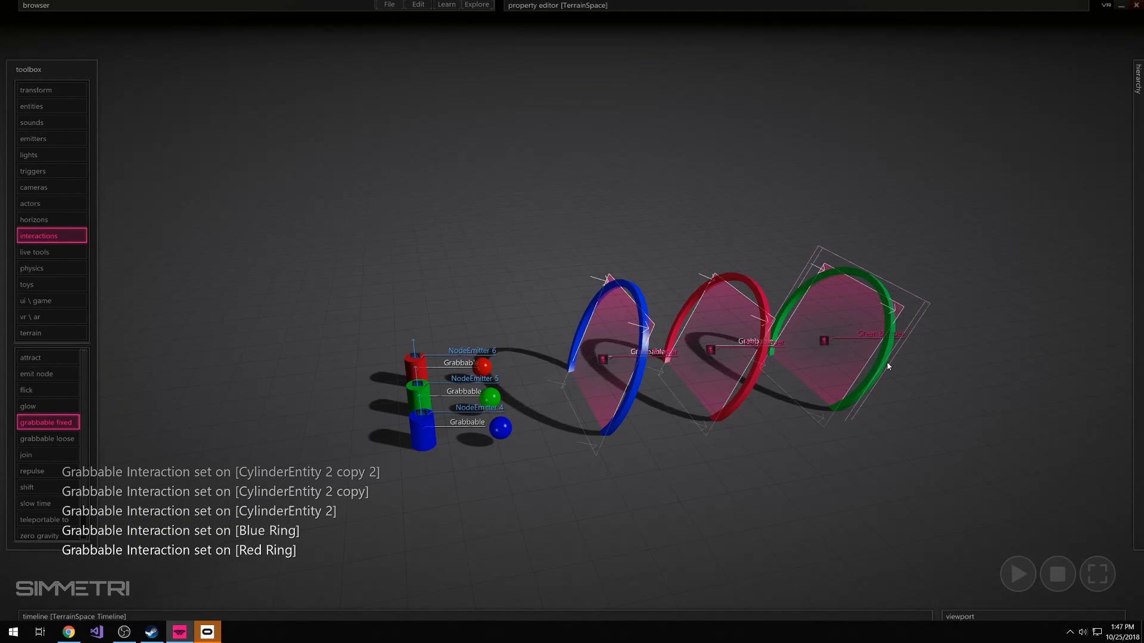
click(827, 393)
right_drag(911, 390, 977, 408)
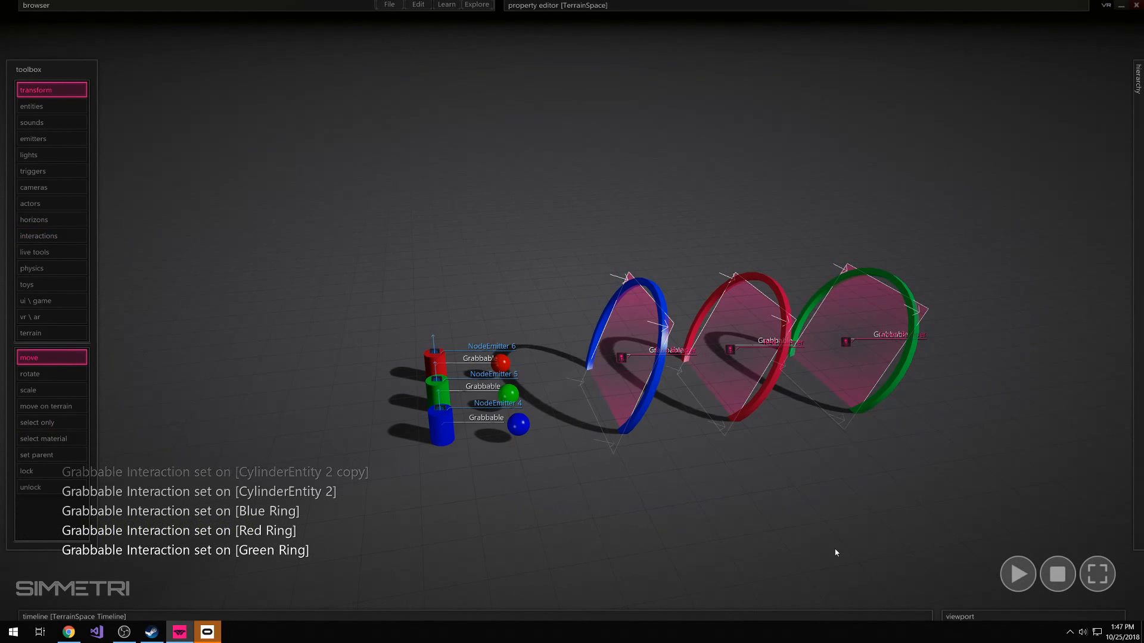
Locate the VR Rig in the scene and examine its placement relative to the cylinders and rings
right_drag(882, 559, 911, 565)
key(w)
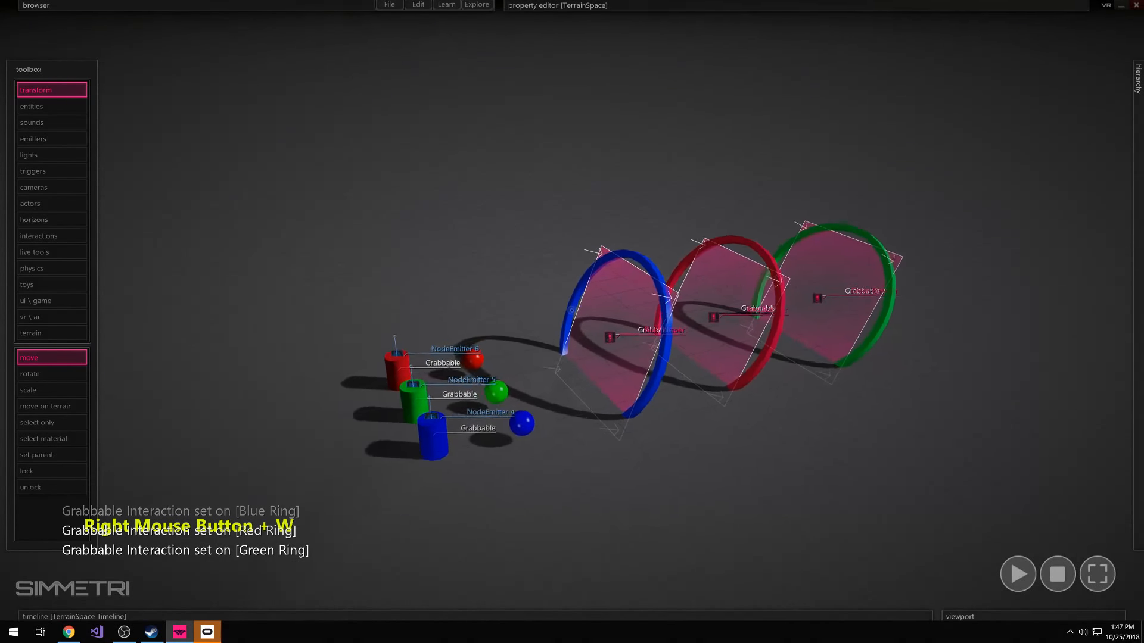
key(s)
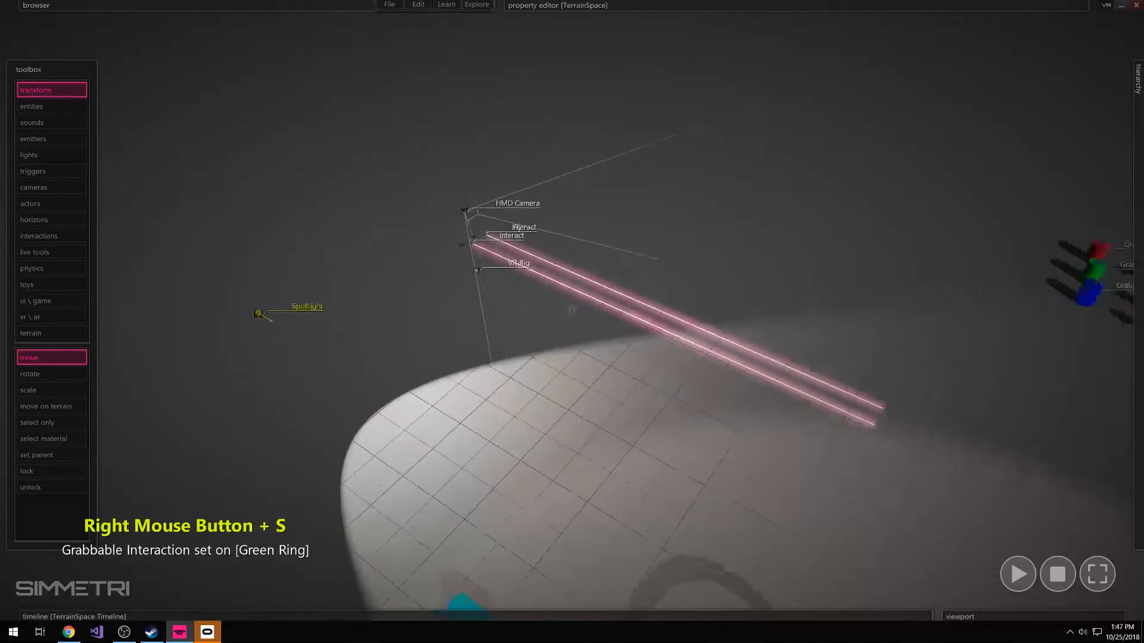
key(a)
key(w)
key(d)
key(ctrl)
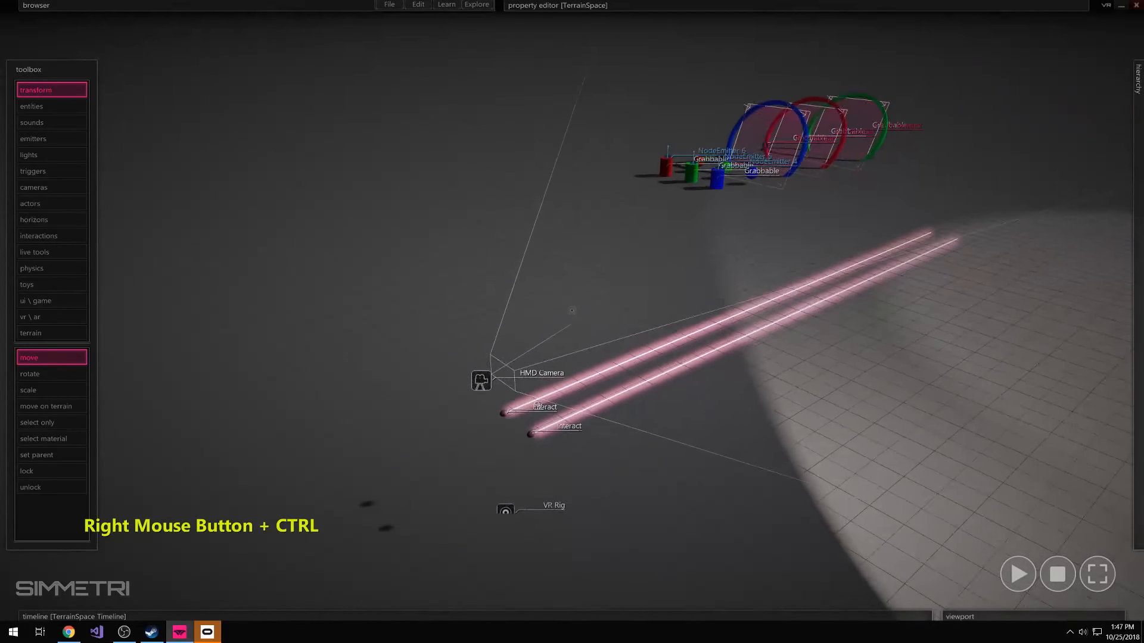
key(w)
key(e)
key(s)
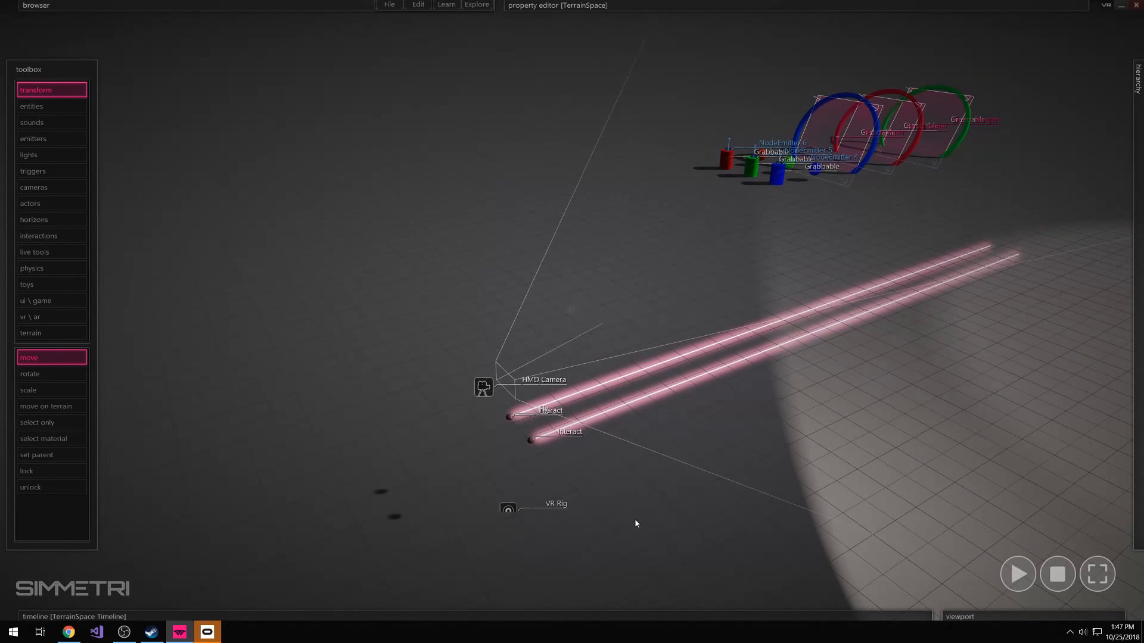
click(44, 323)
click(37, 360)
right_click(435, 419)
Move the VR Rig closer to the three cylinders so it faces them and the rings, and deselect it
click(506, 513)
drag(505, 528, 637, 210)
right_drag(666, 286, 693, 344)
key(e)
key(w)
key(s)
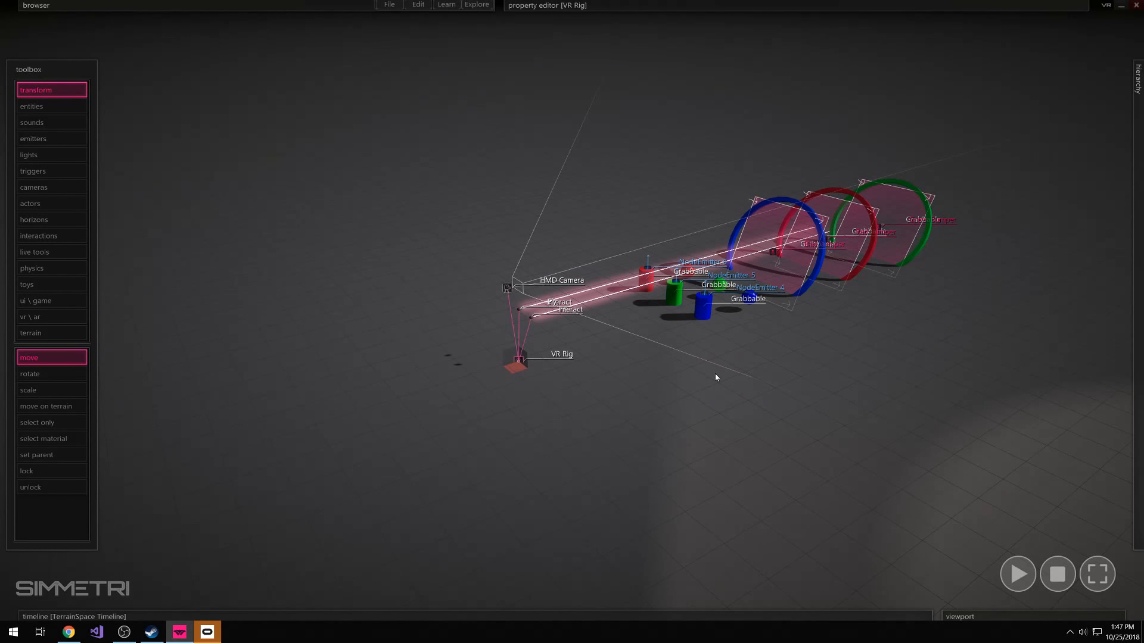
click(769, 444)
Turn on VR mode, present the scene in VR, and return to the editor
click(1106, 5)
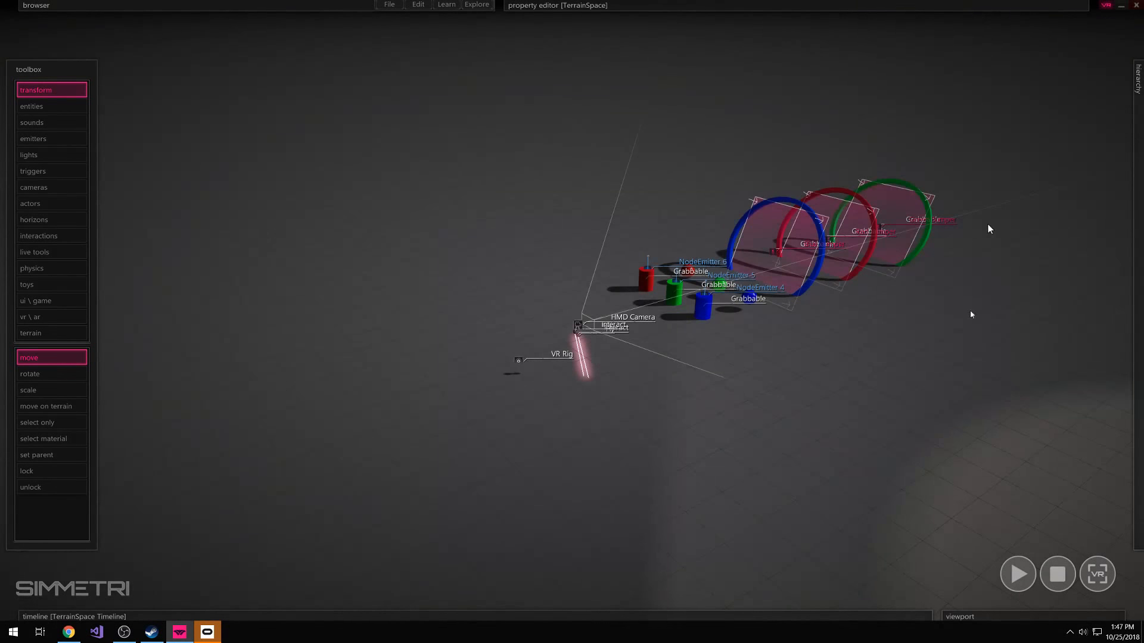
click(1099, 579)
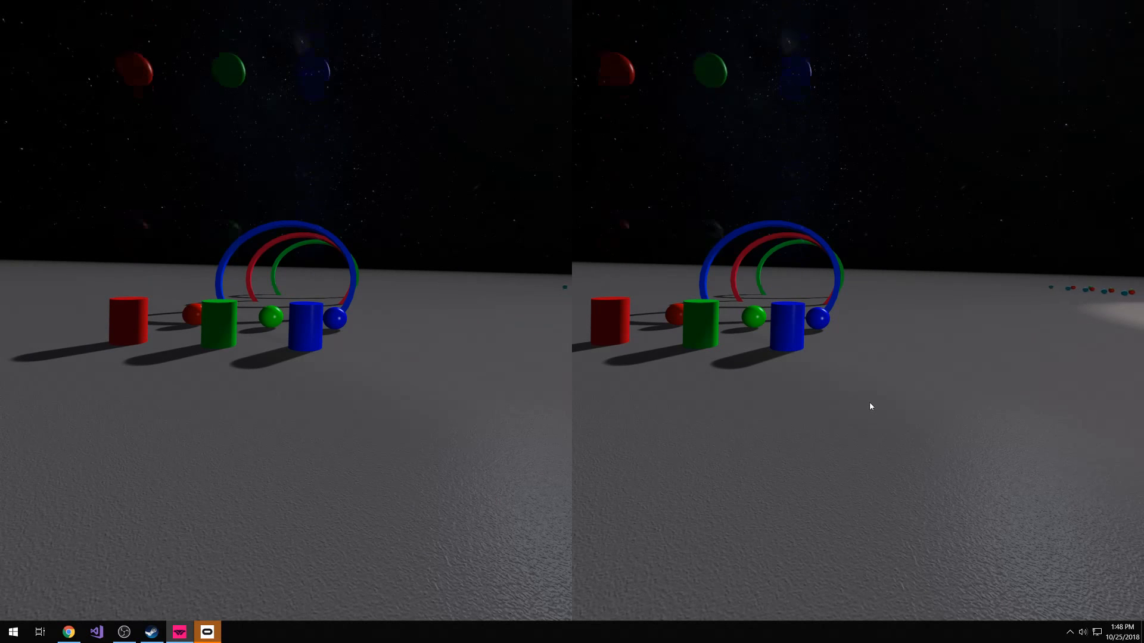
key(Escape)
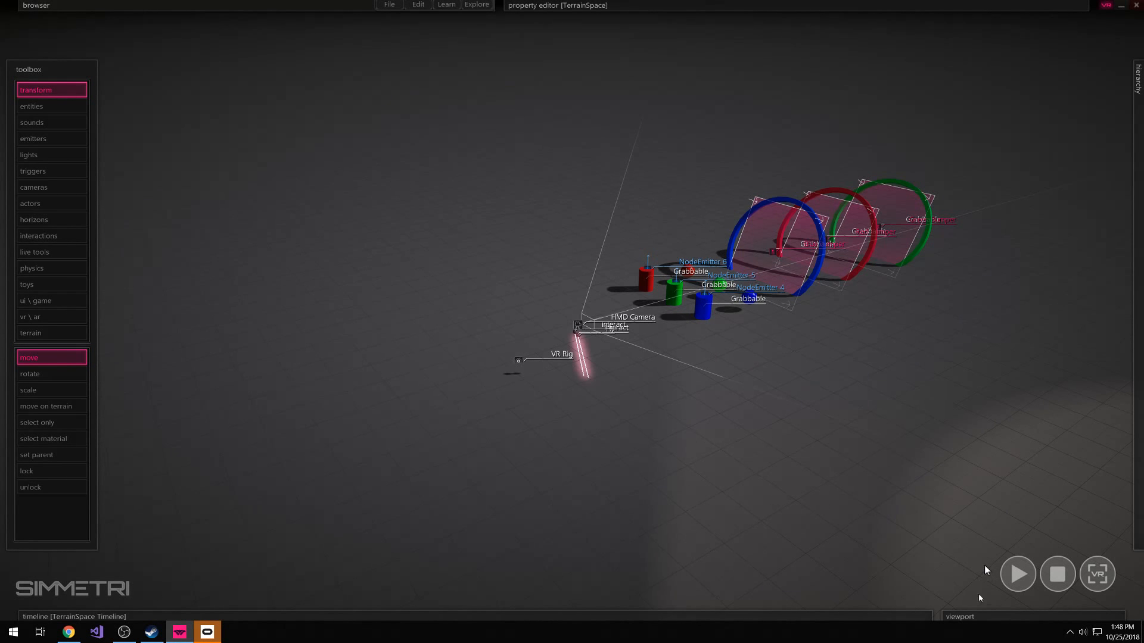
Inspect the project's viewports, and show the Universe contents in the browser with smaller thumbnails
click(975, 616)
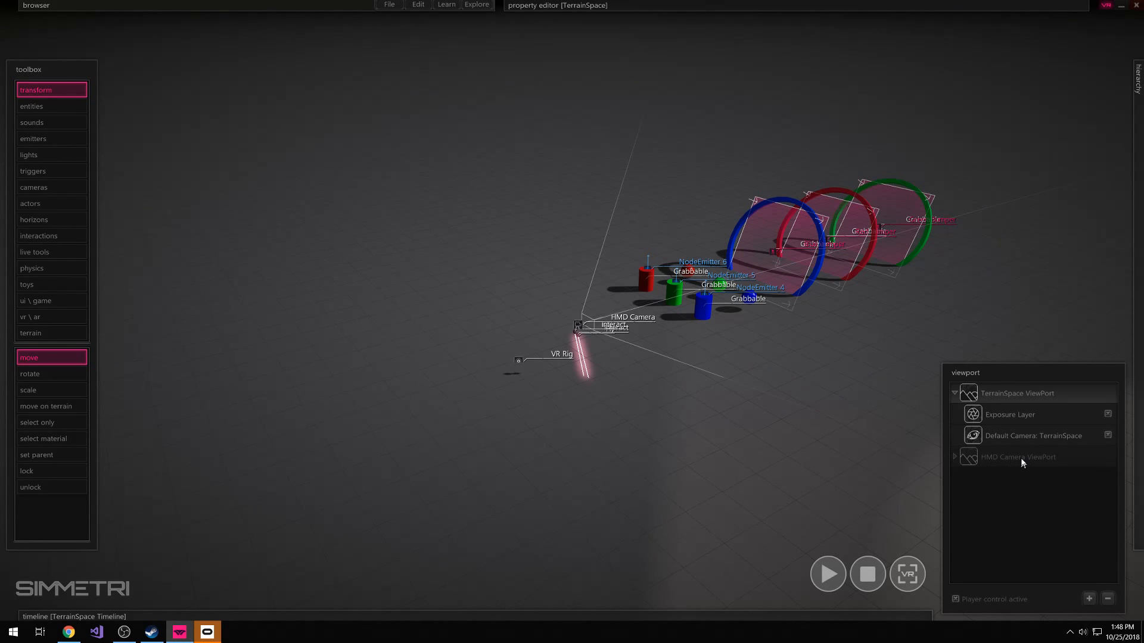
click(999, 615)
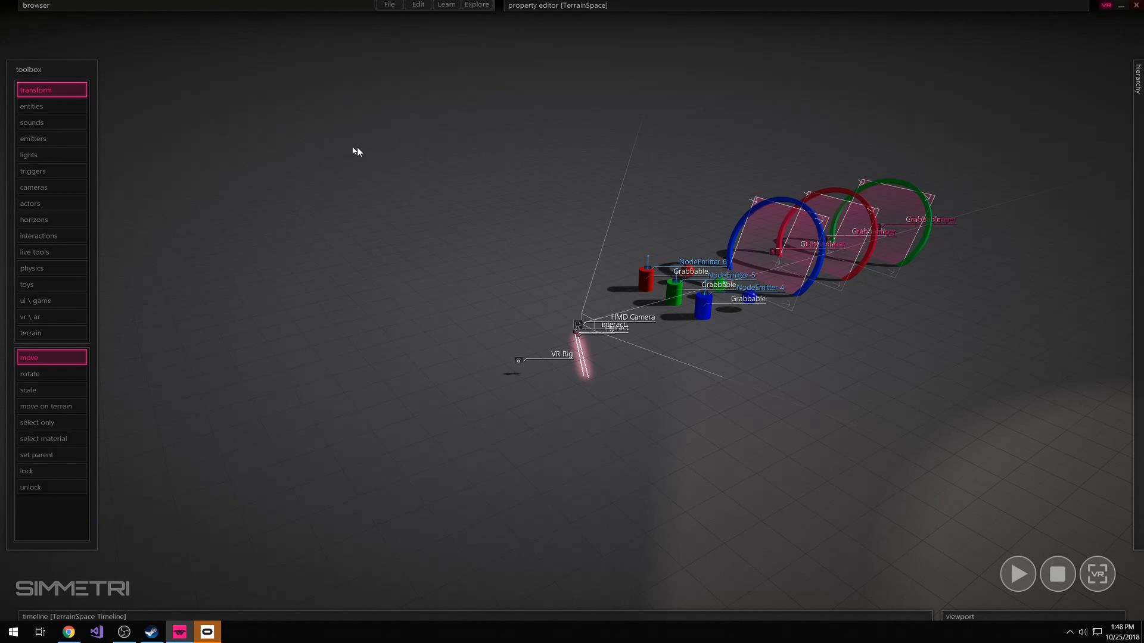
click(269, 6)
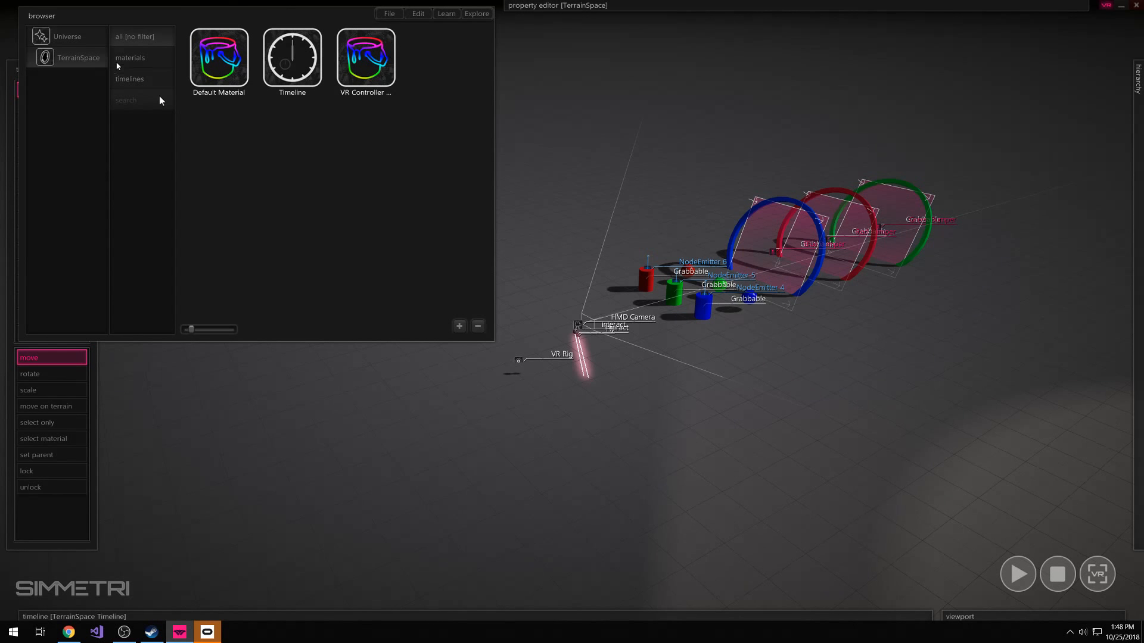
click(81, 39)
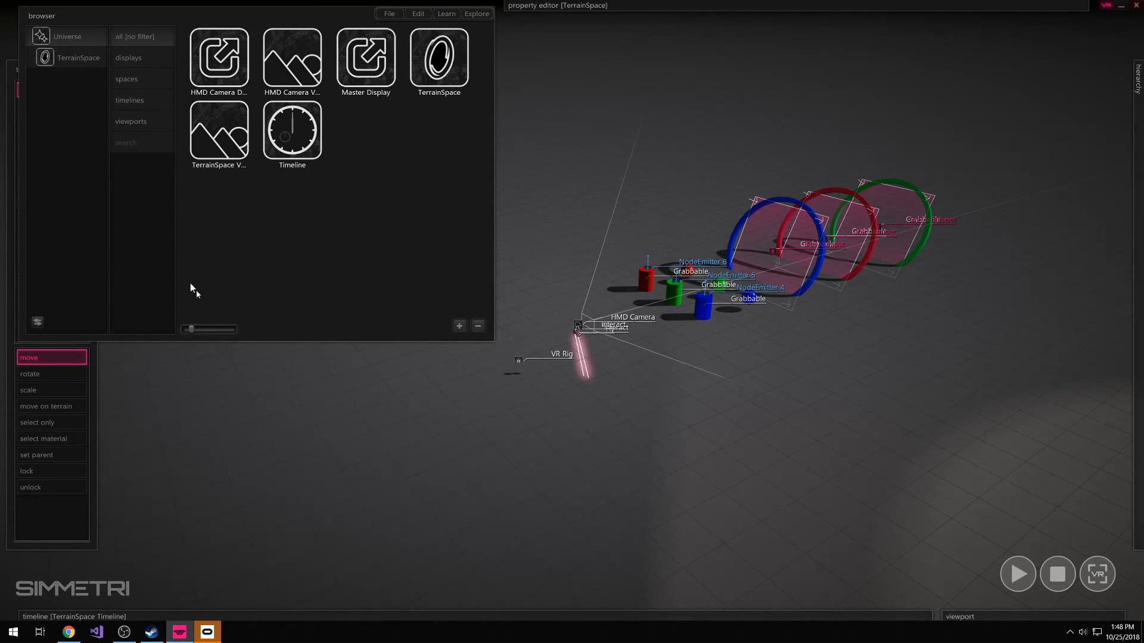
drag(191, 329, 181, 330)
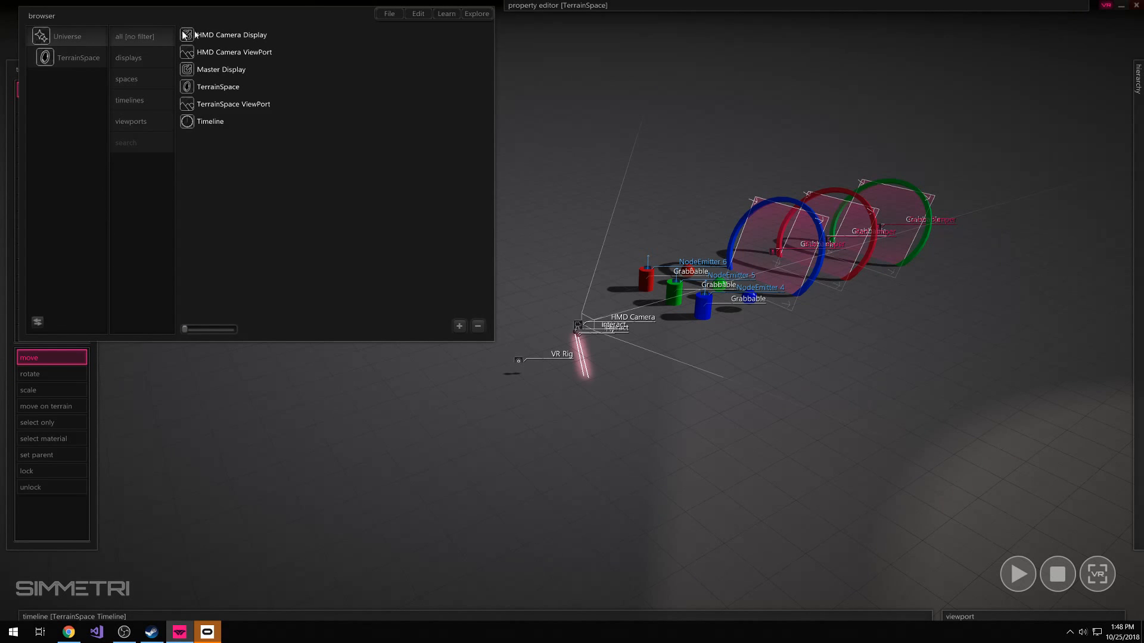
drag(183, 332, 187, 333)
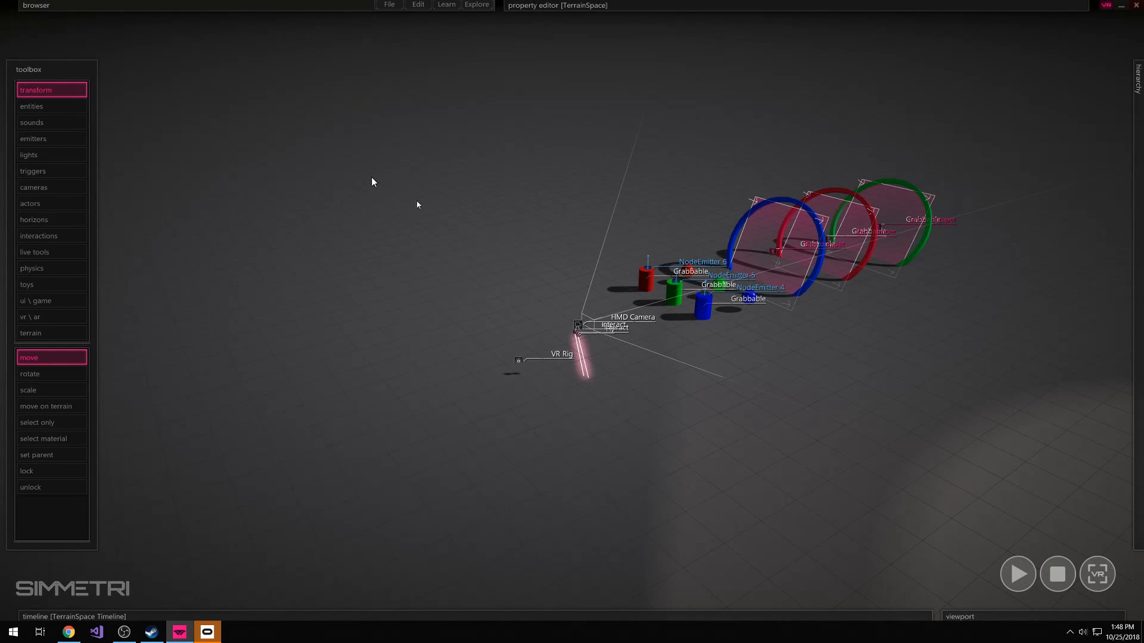
Present the scene in VR once more and return to the TerrainSpace editing view
click(1101, 575)
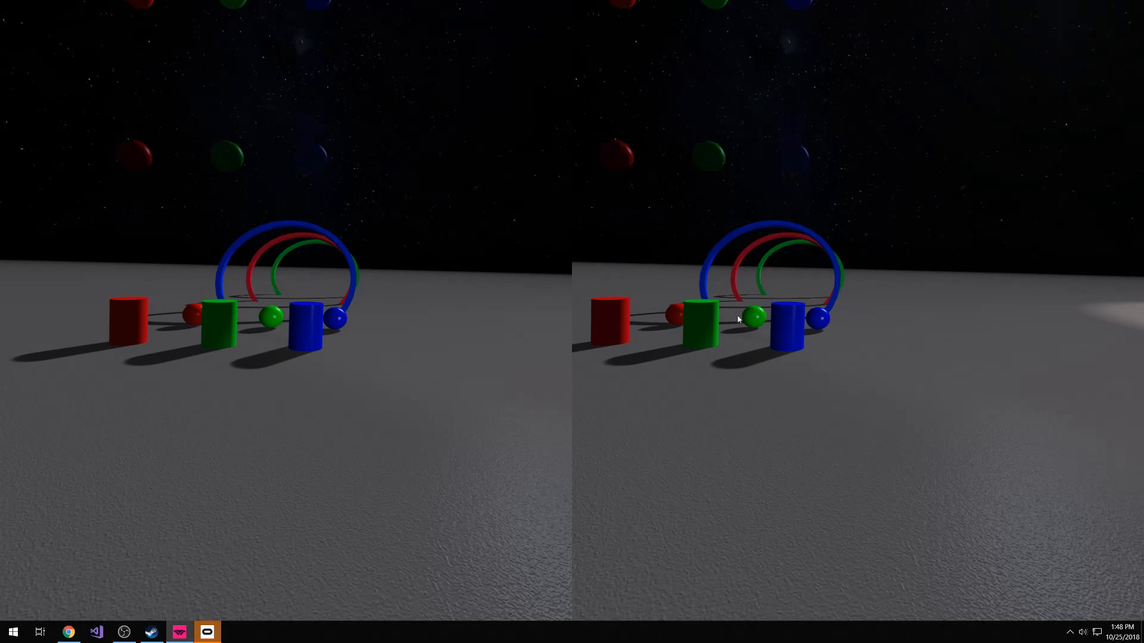
key(Escape)
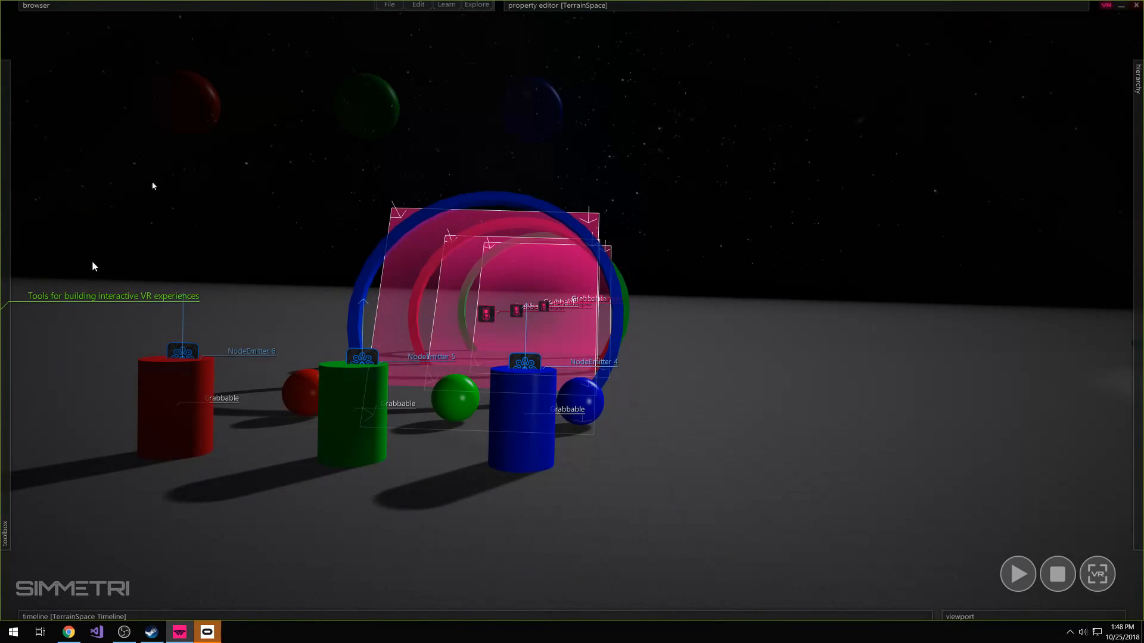
key(Escape)
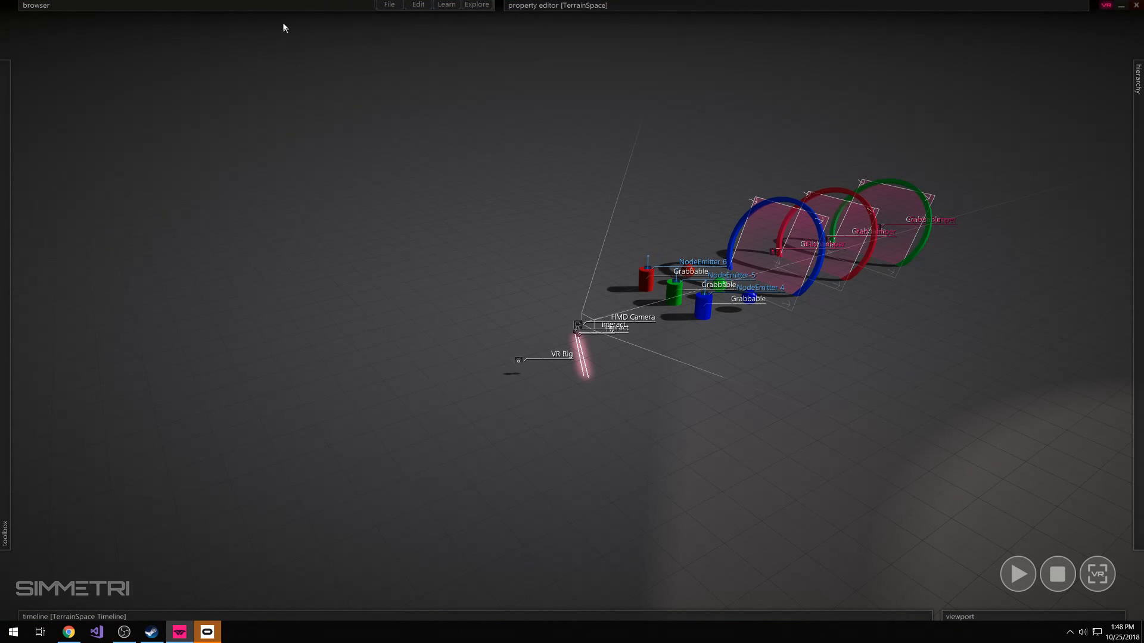
Open the output preferences and compare the settings of the Master Display and the HMD Camera Display
mouse_move(265, 6)
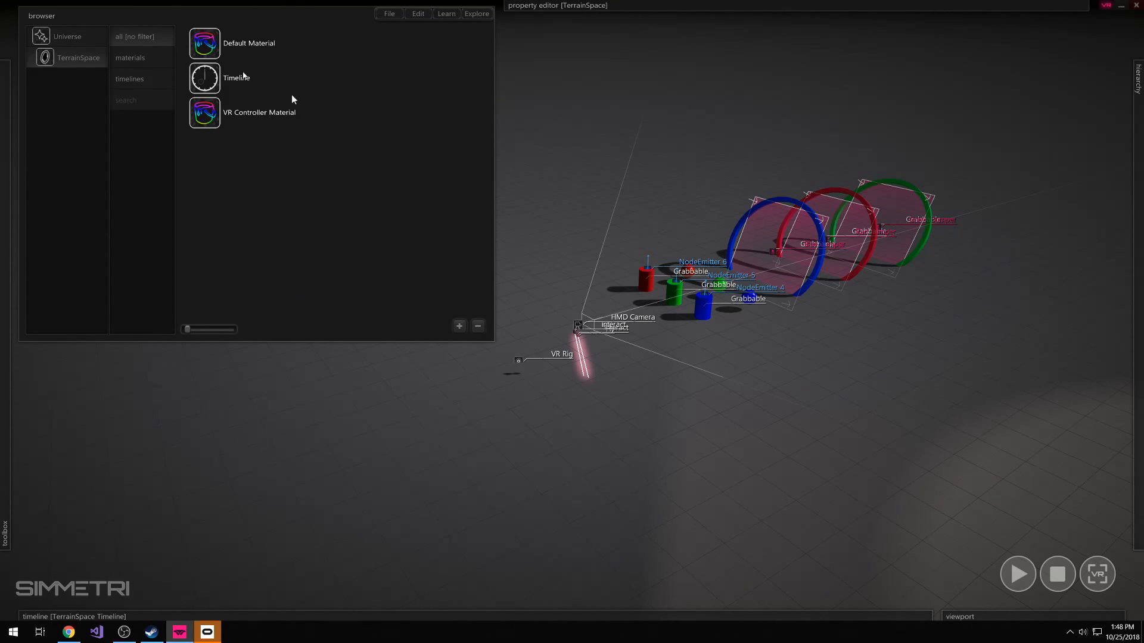
click(418, 13)
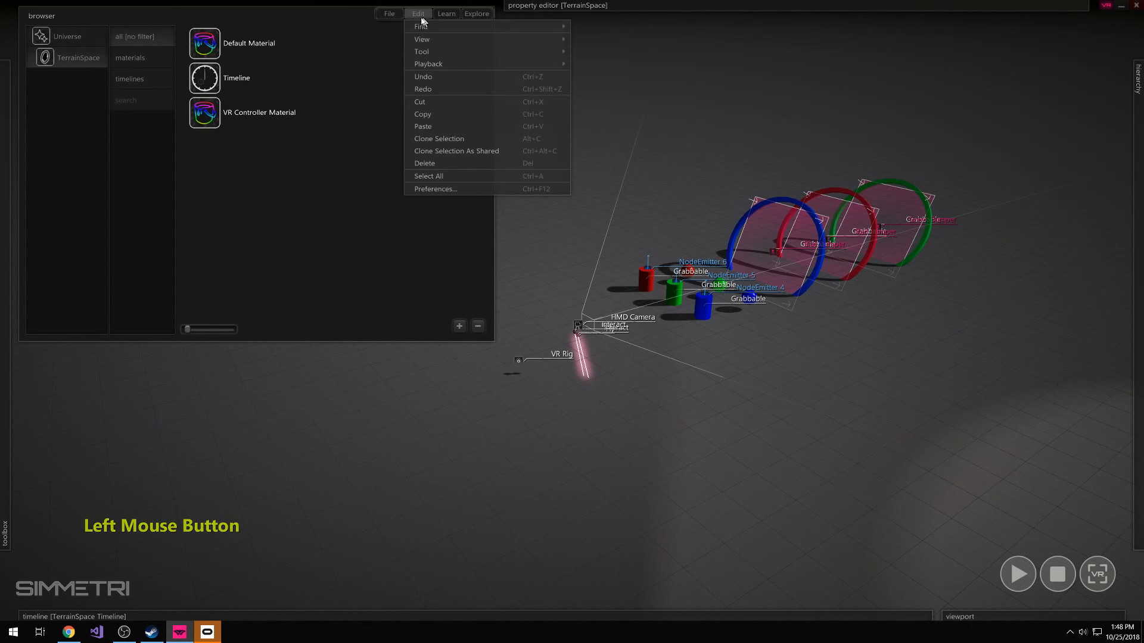
click(439, 189)
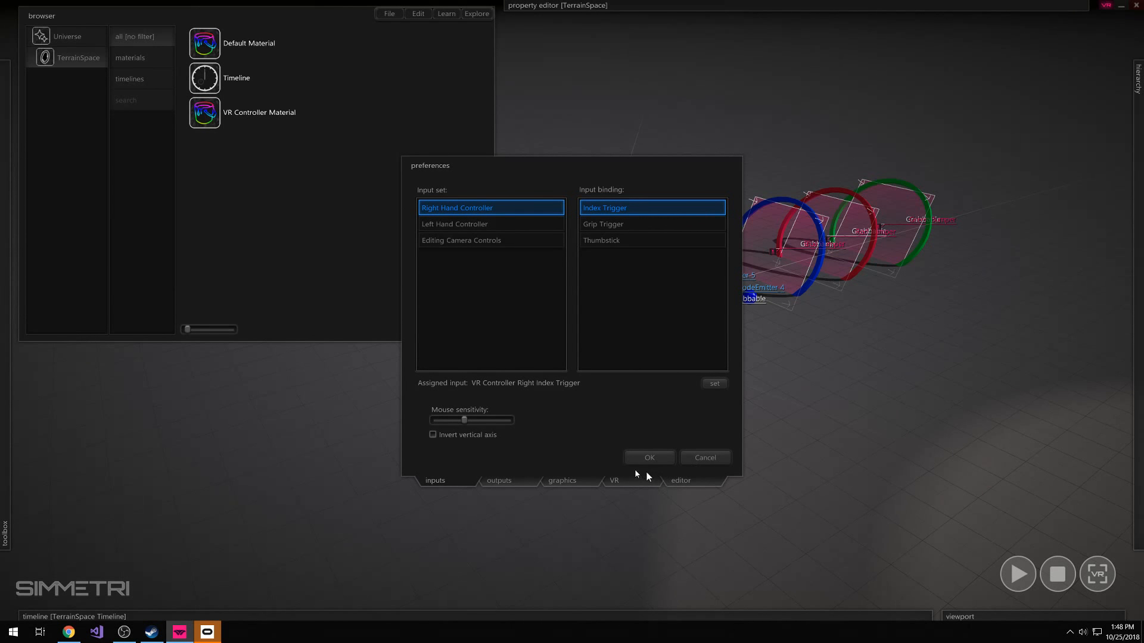
click(502, 481)
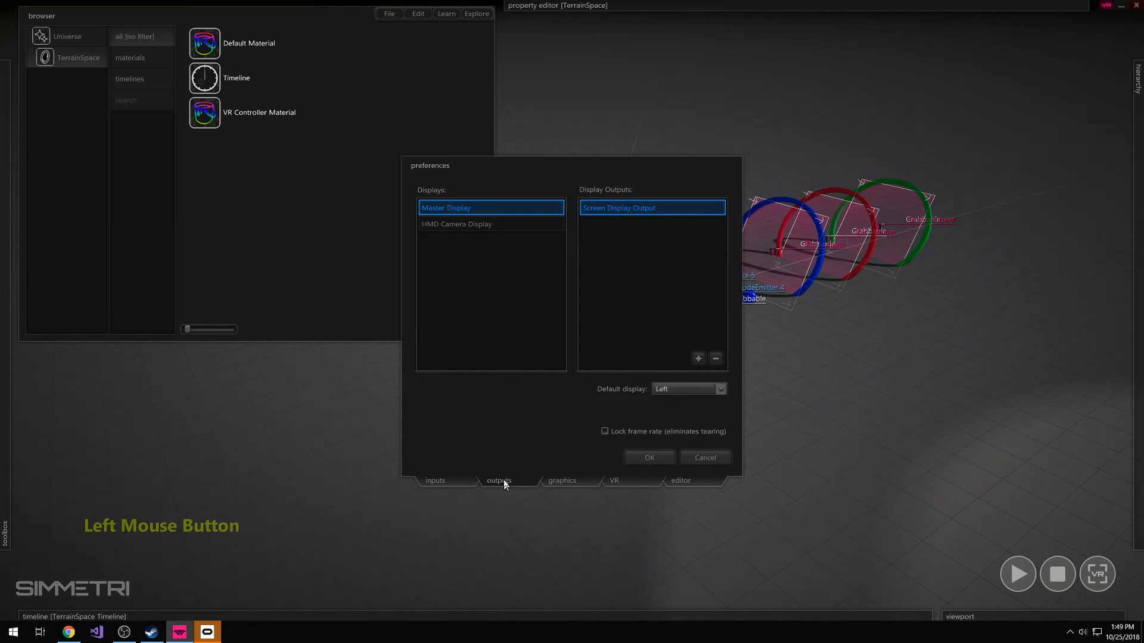
click(429, 228)
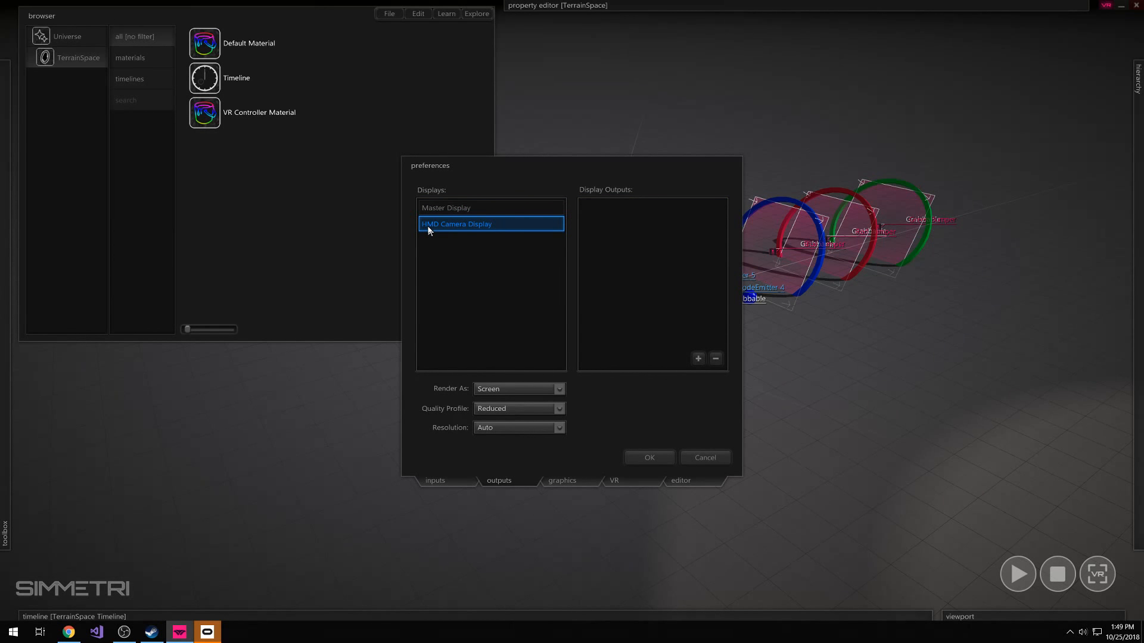
click(520, 208)
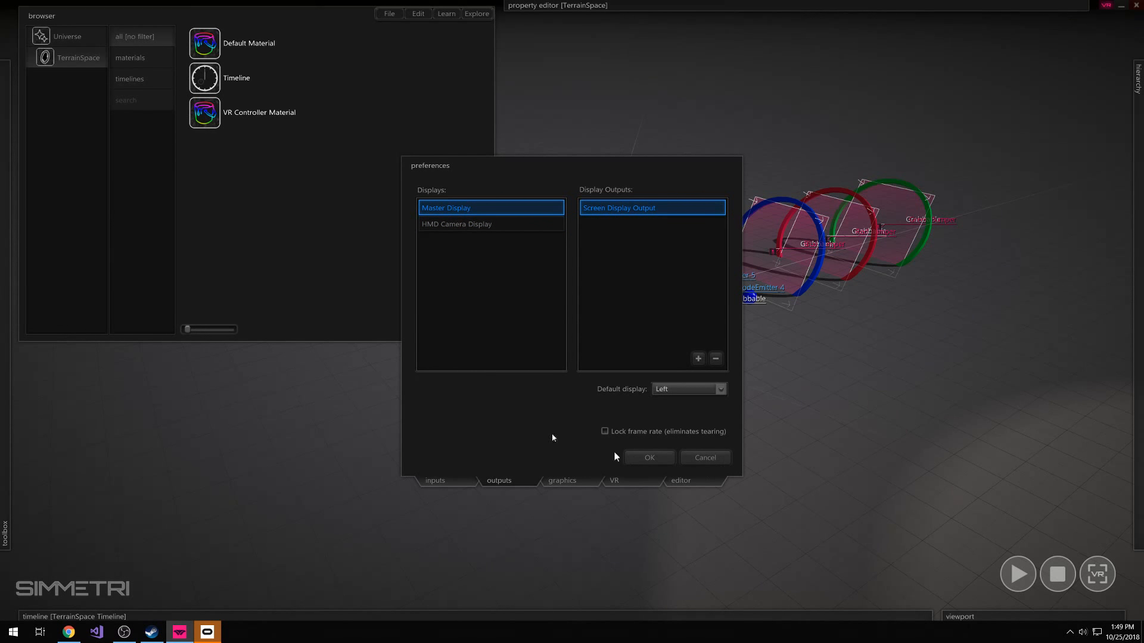
click(446, 228)
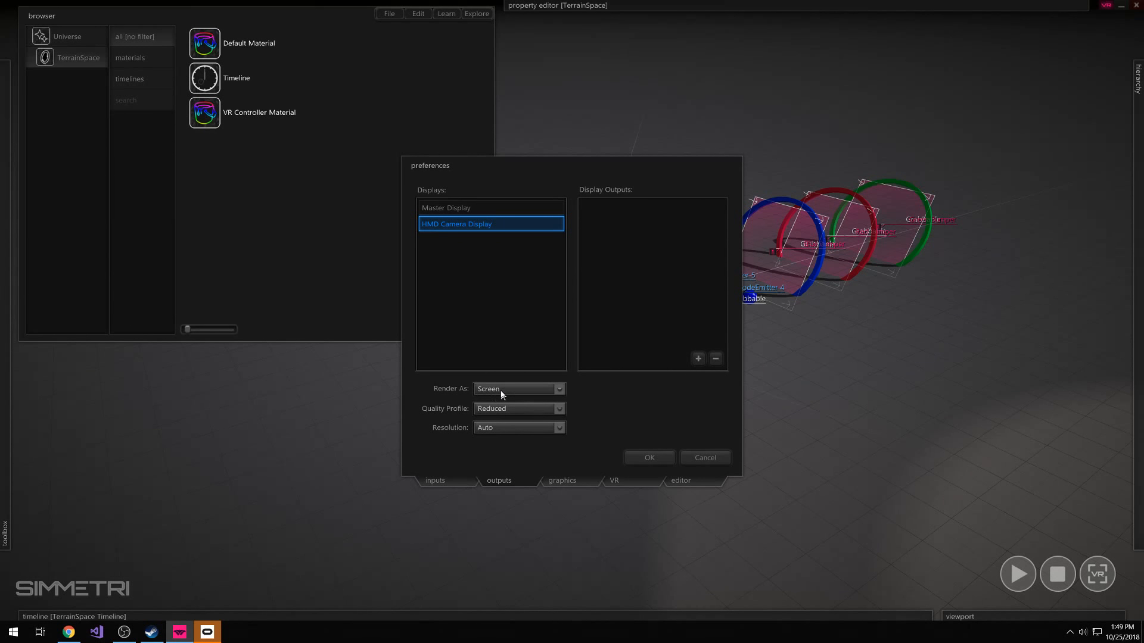
Add a Screen Display Output to the HMD Camera Display, check its render and default display options, and apply the preferences
click(546, 389)
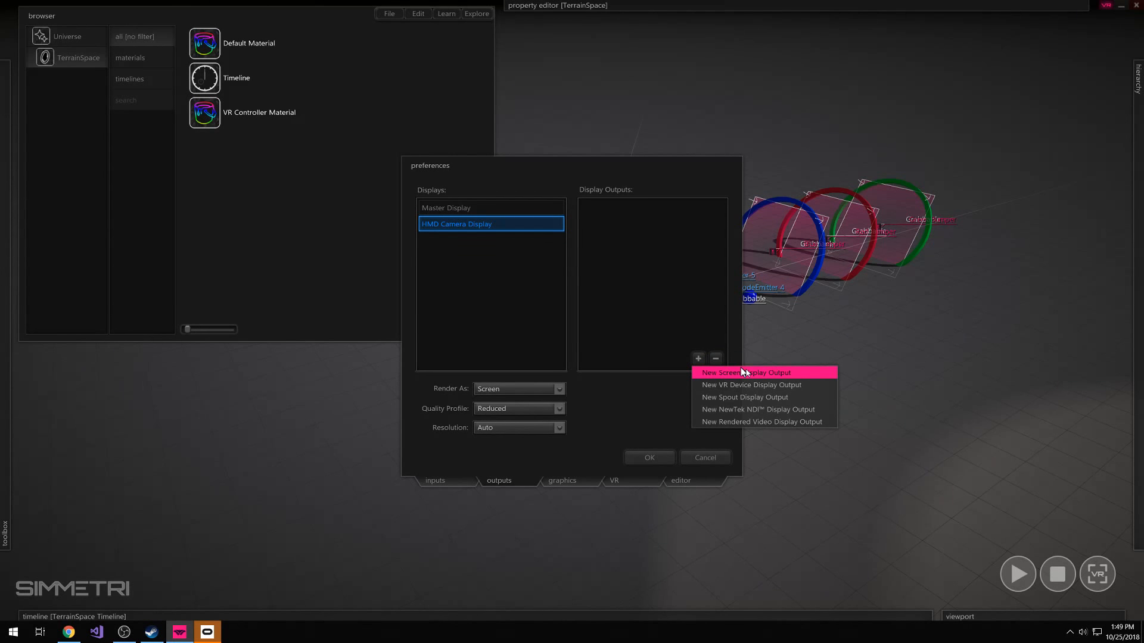
click(797, 375)
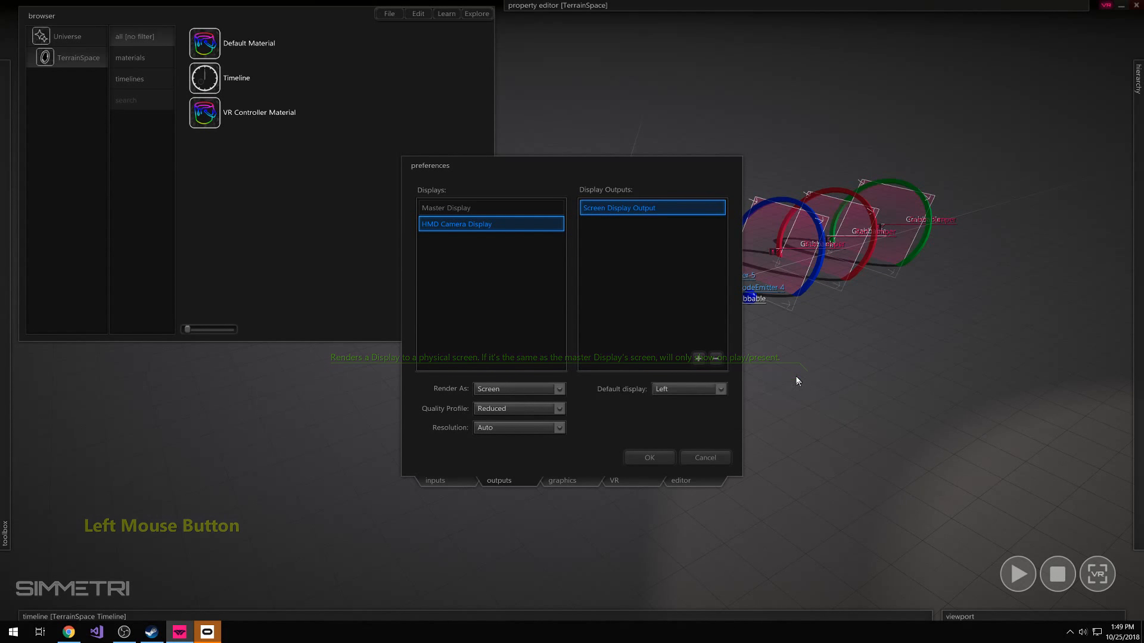
click(707, 392)
click(709, 394)
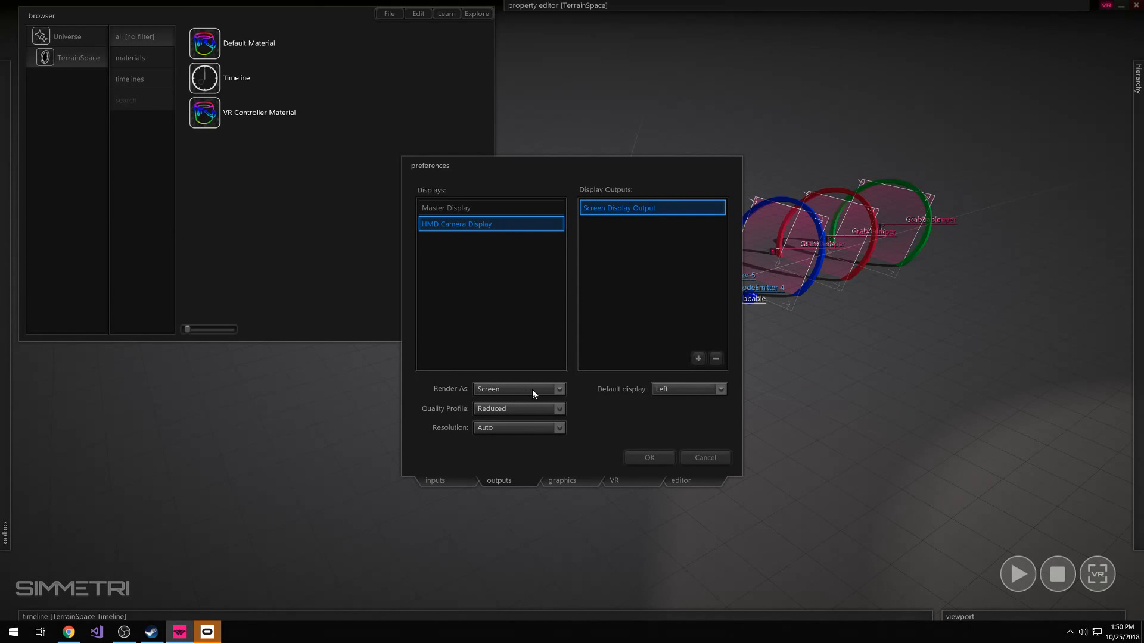
click(610, 388)
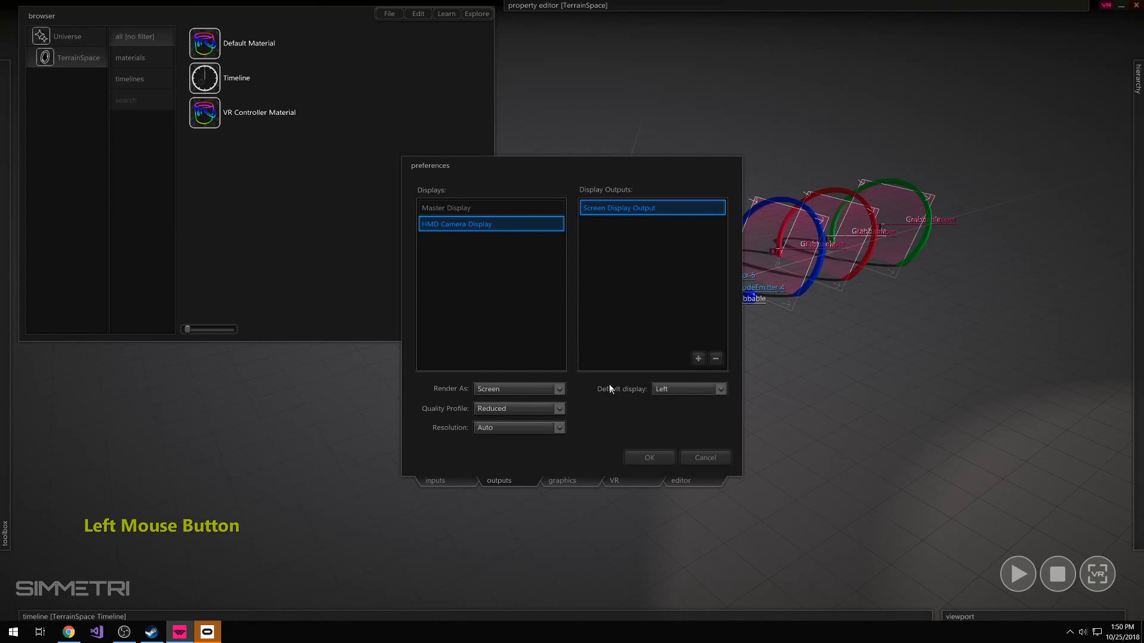
click(649, 457)
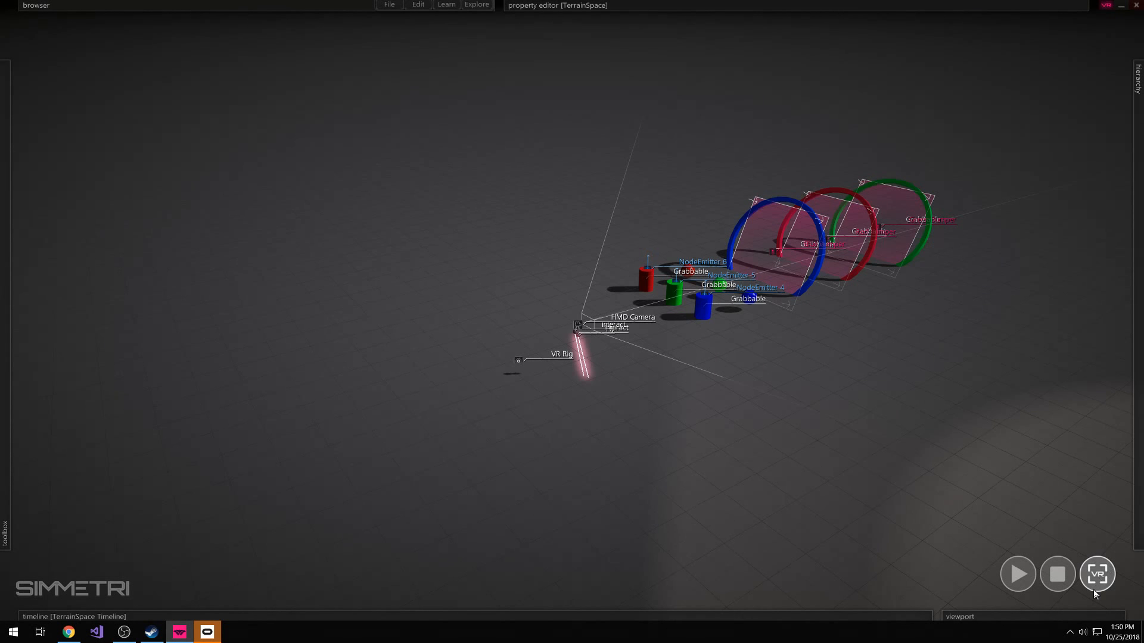
Present the scene in VR, and switch back to the TerrainSpace viewport showing the rings and emitting cylinders
click(1098, 573)
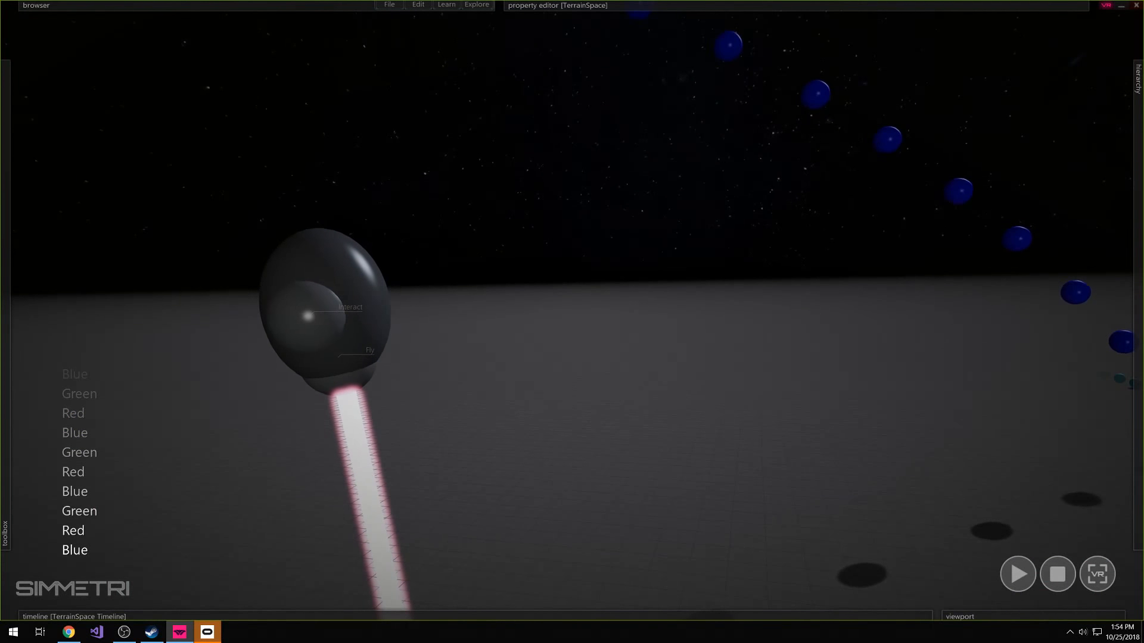
mouse_move(951, 616)
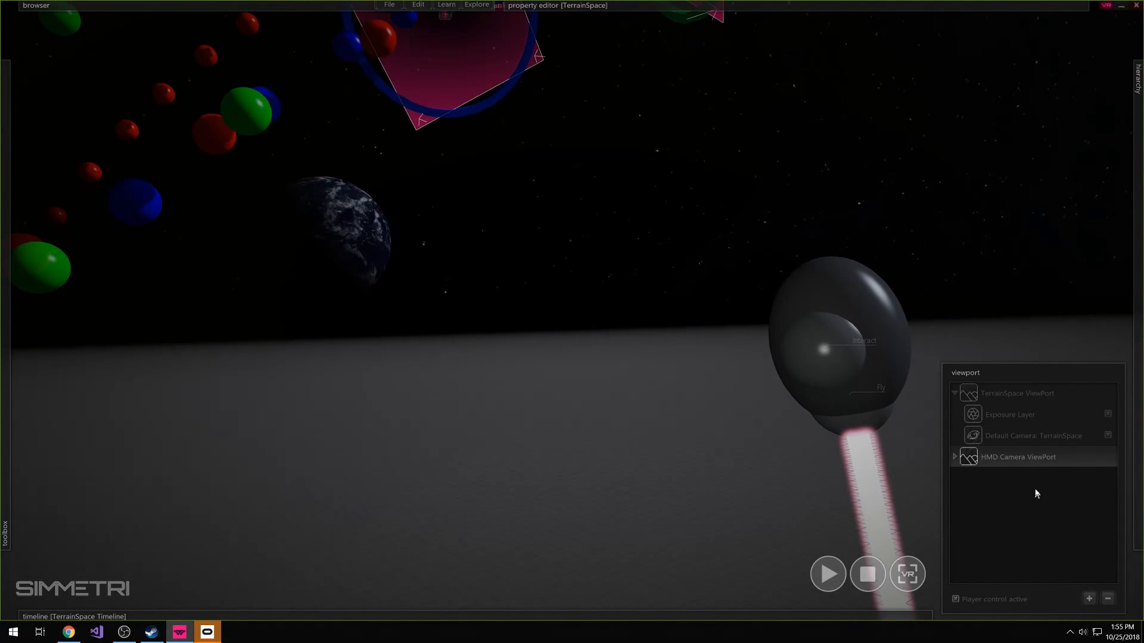
click(1008, 401)
right_drag(856, 421, 798, 357)
right_drag(459, 493, 437, 518)
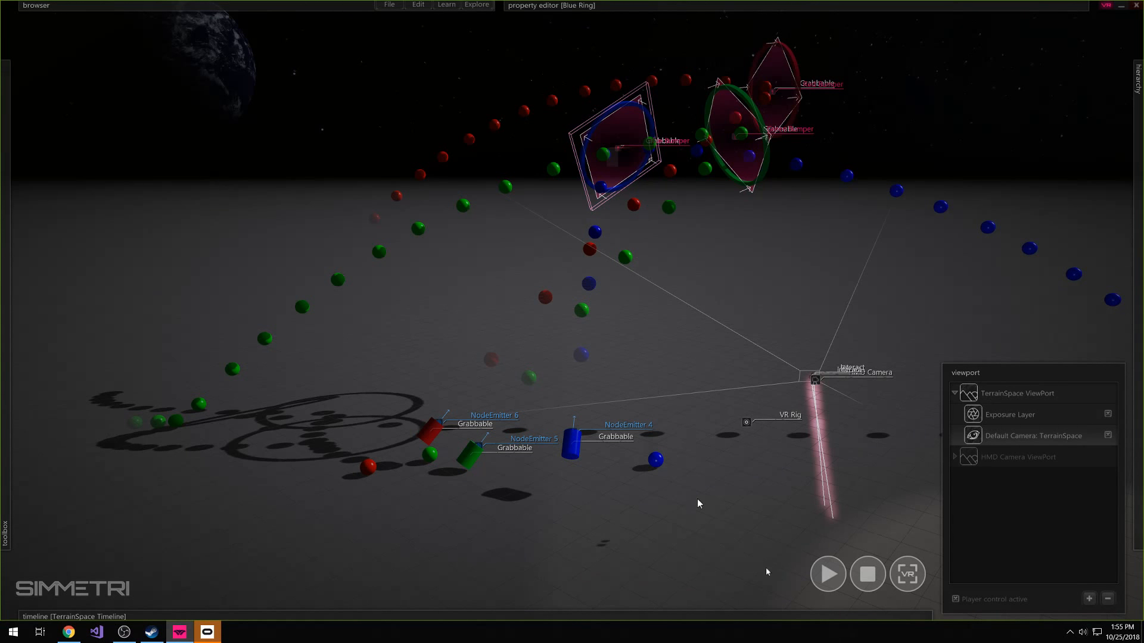
Commit the transform changes of the three rings and the three emitting cylinders
click(418, 5)
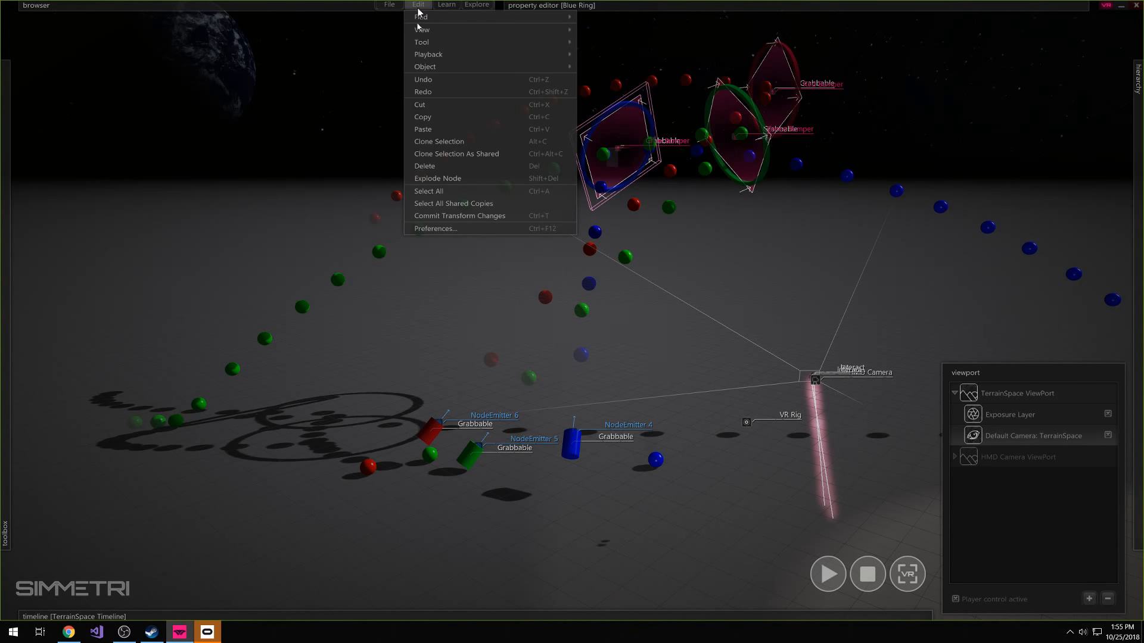
click(723, 267)
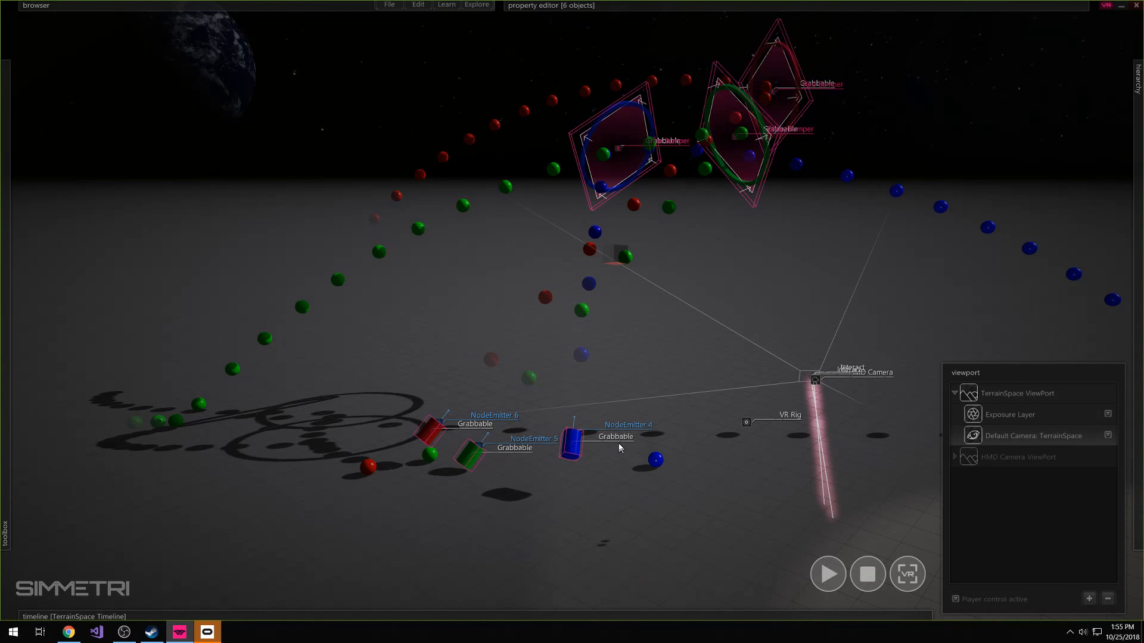
key(ctrl+t)
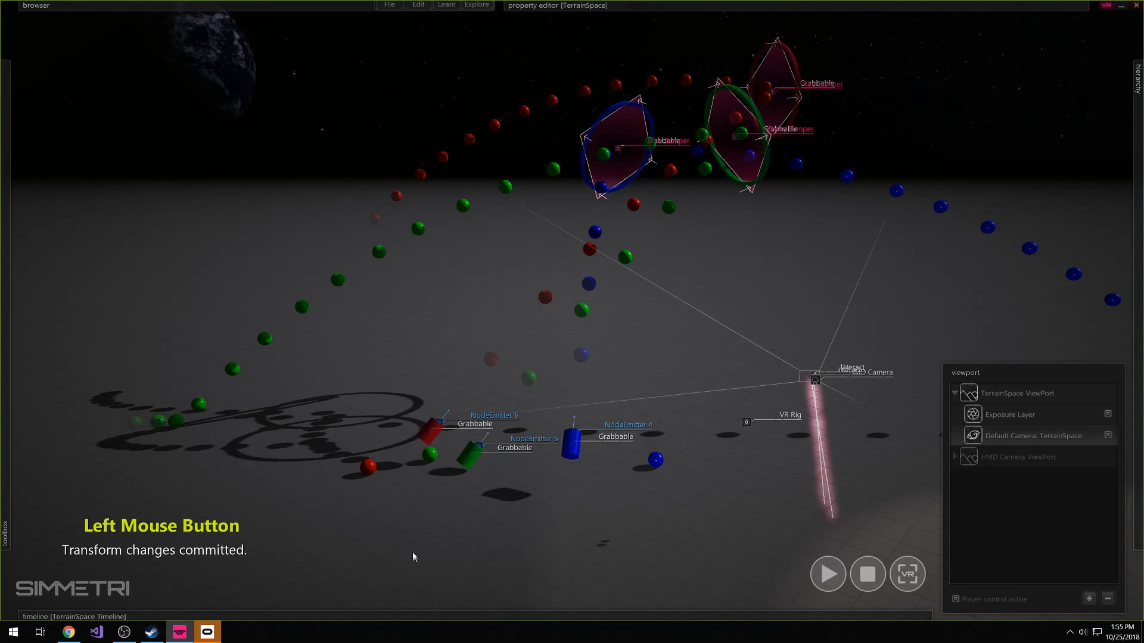
Stop the simulation, play the scene again to check the committed positions, and return to editing
click(882, 575)
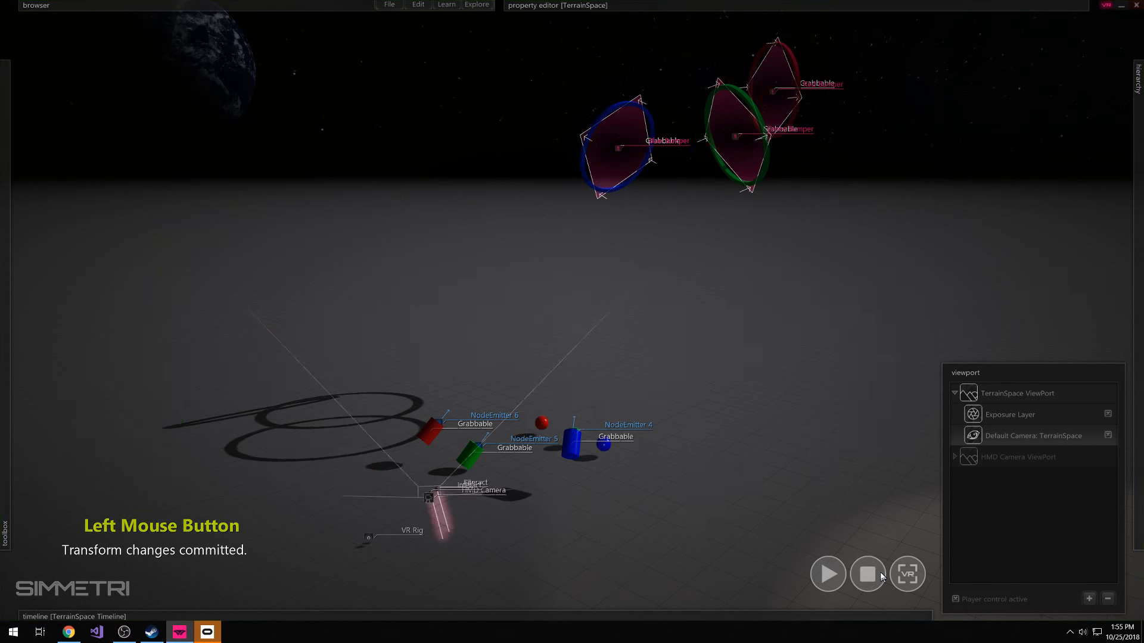
click(828, 574)
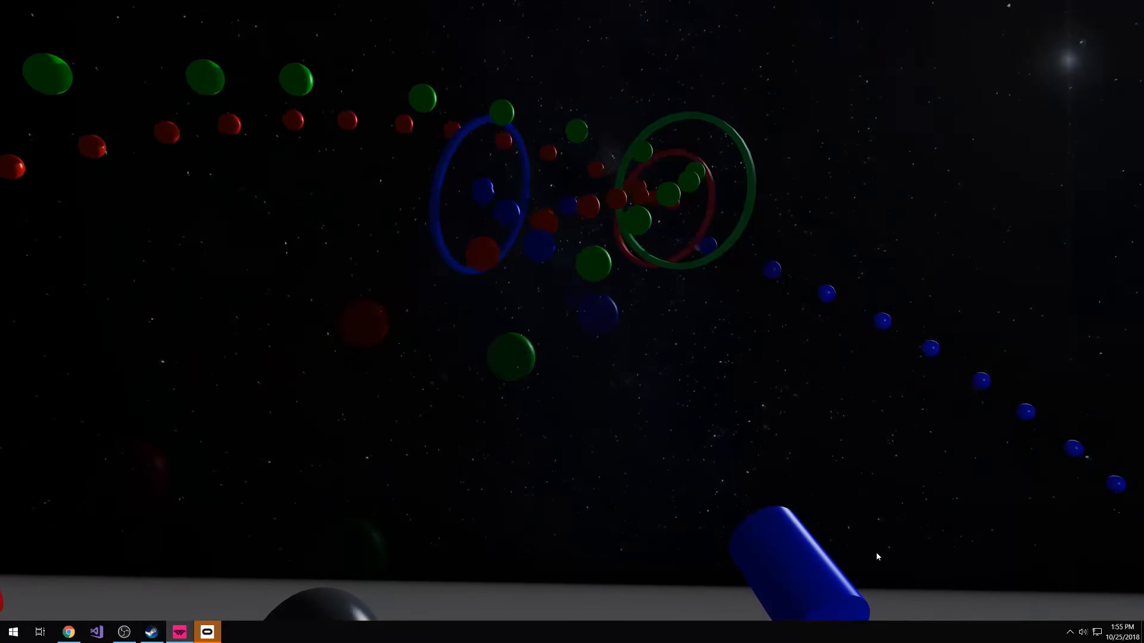
key(Escape)
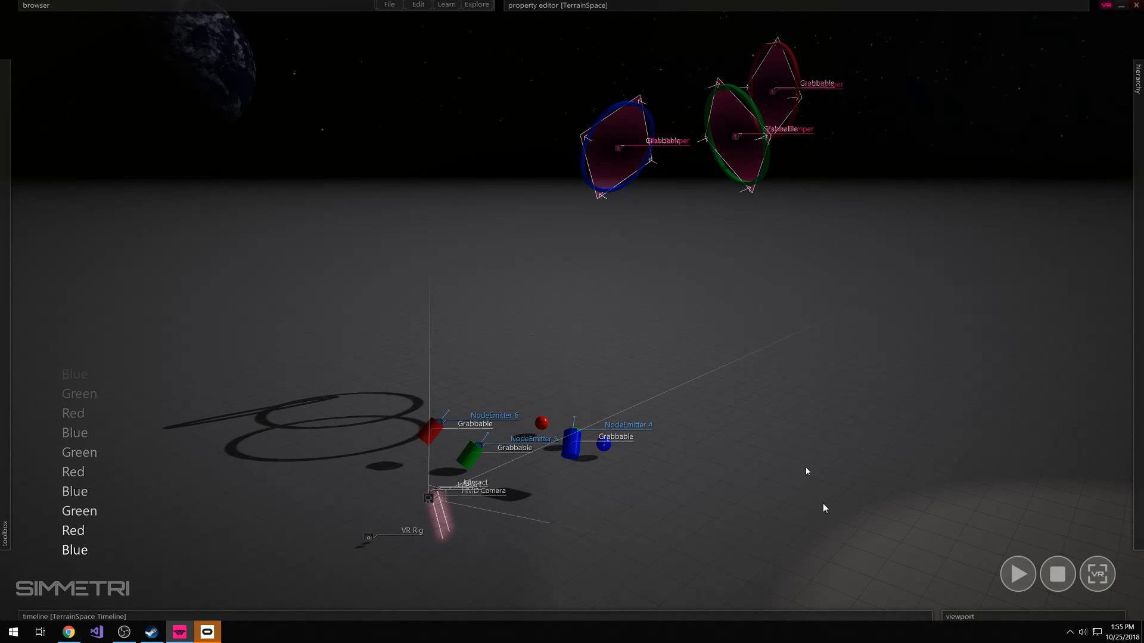
Draw a flat, wide rounded cylinder on the ground beyond the blue cylinder
mouse_move(16, 342)
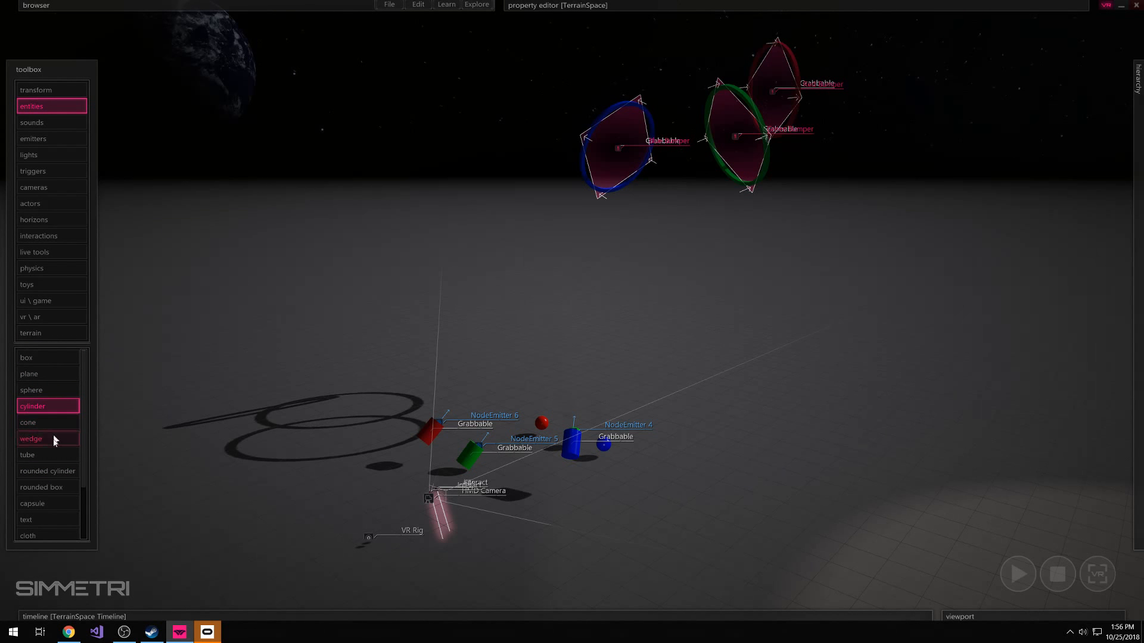
click(45, 471)
drag(786, 403, 781, 430)
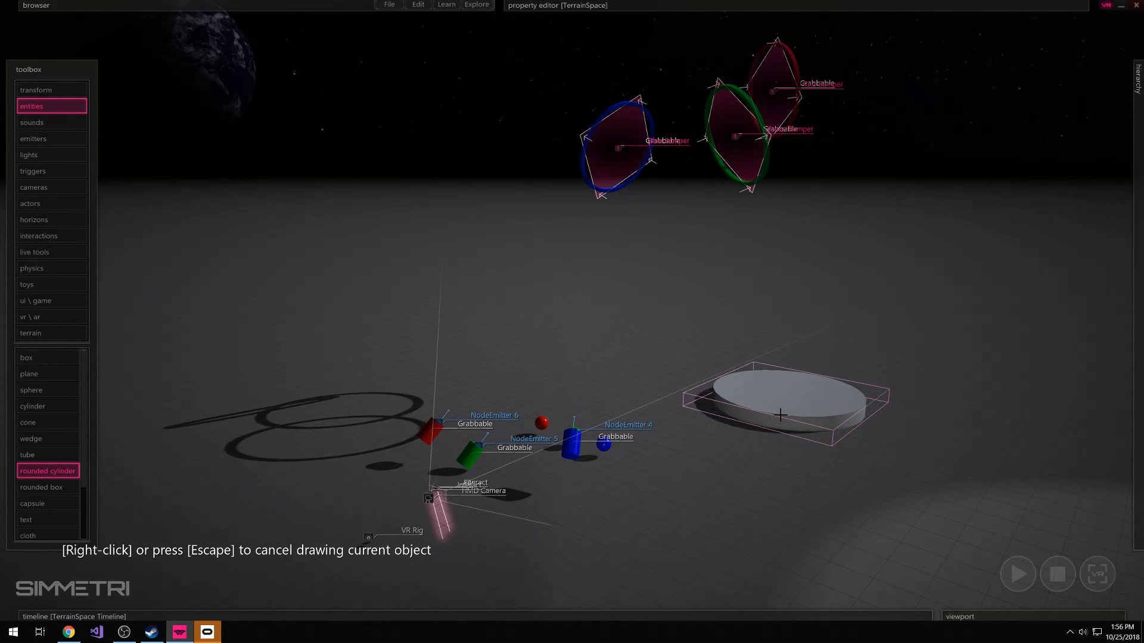
click(781, 415)
key(Escape)
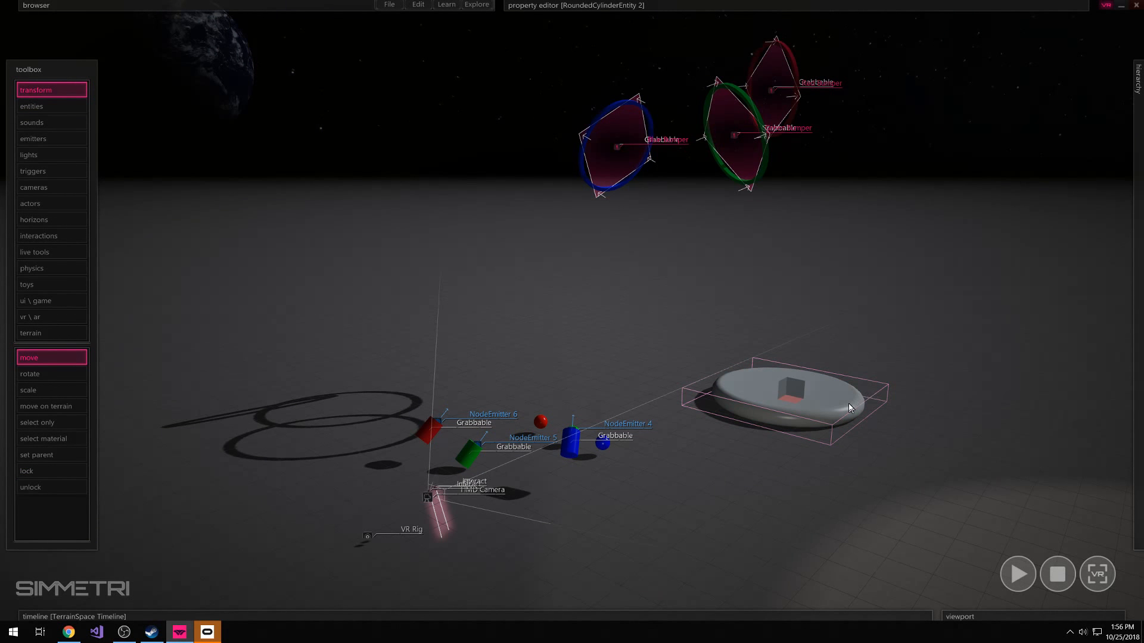
Set the rounded cylinder's color to a neutral grey
mouse_move(826, 6)
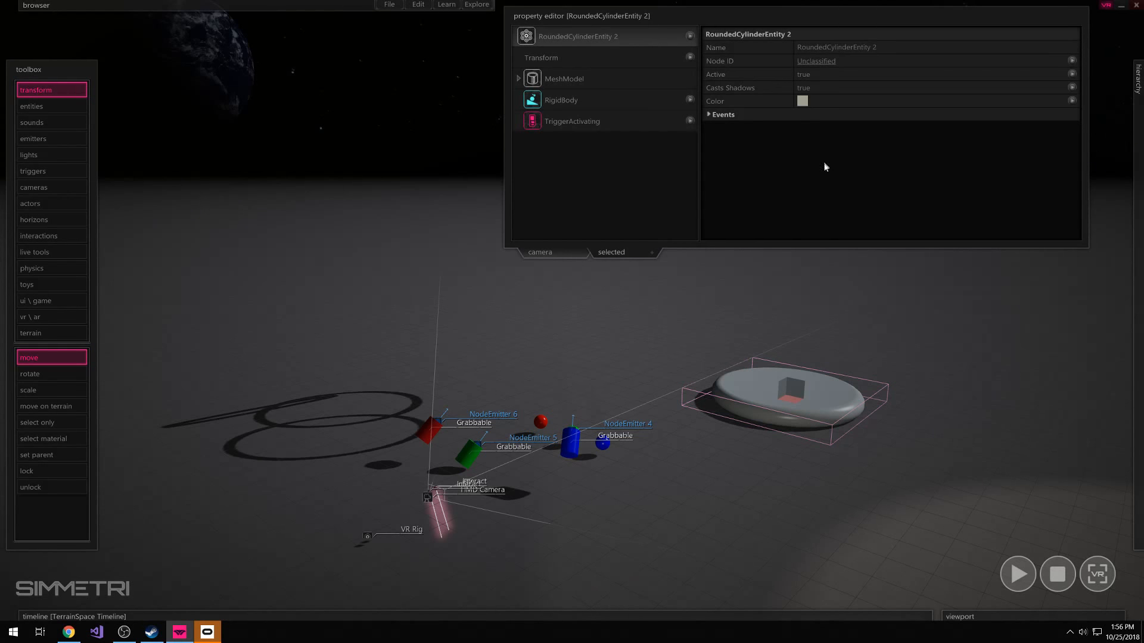
click(807, 103)
click(637, 393)
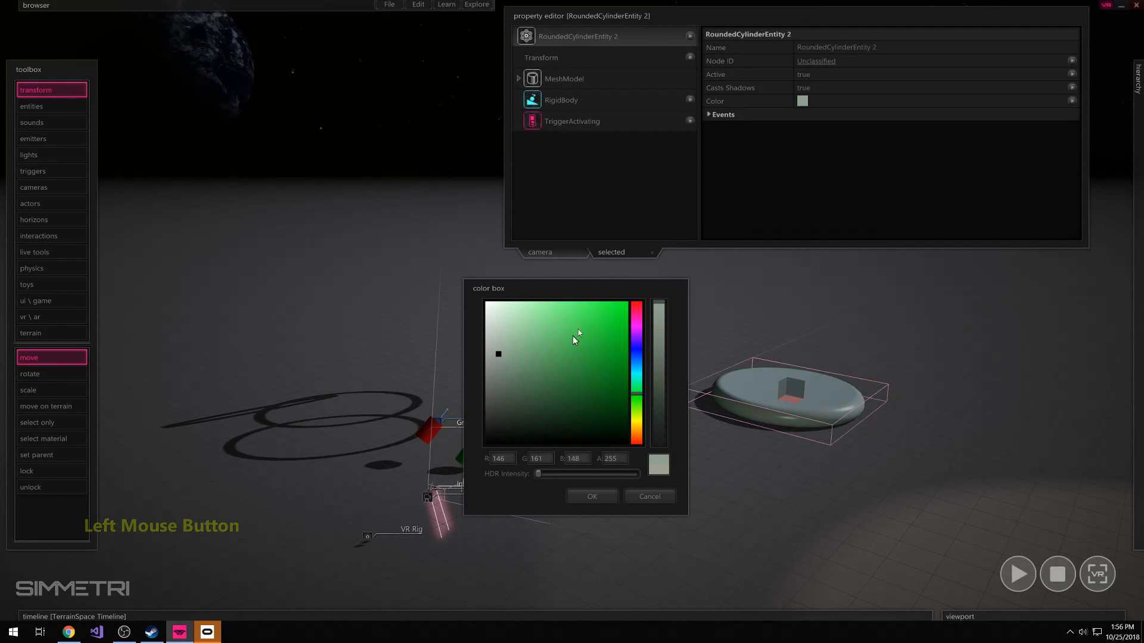
drag(575, 333, 680, 271)
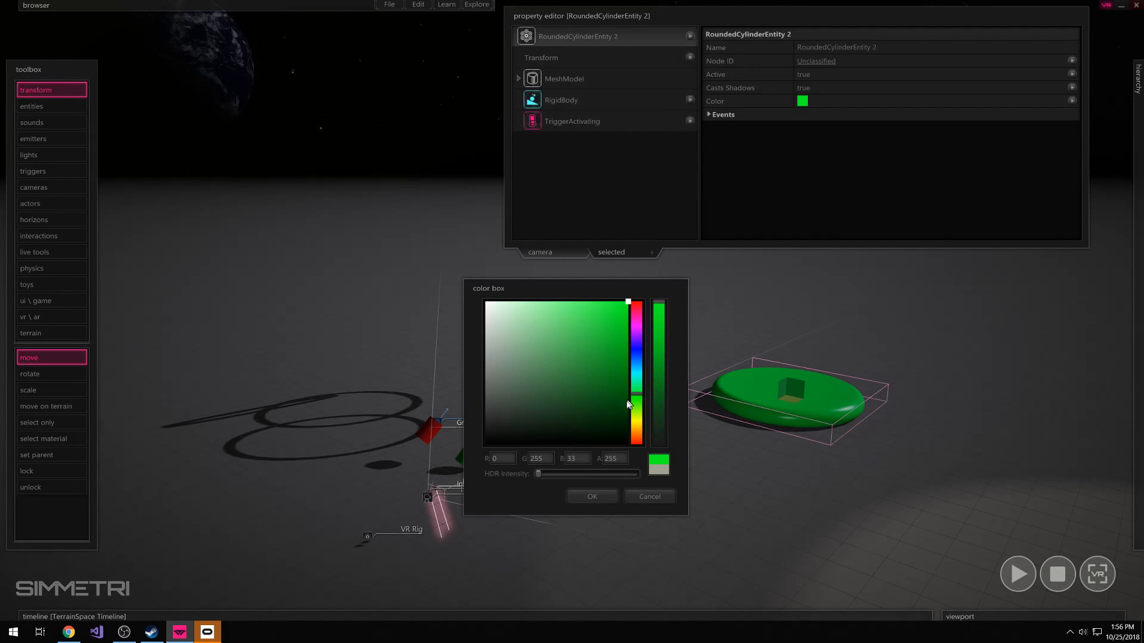
drag(590, 326, 485, 361)
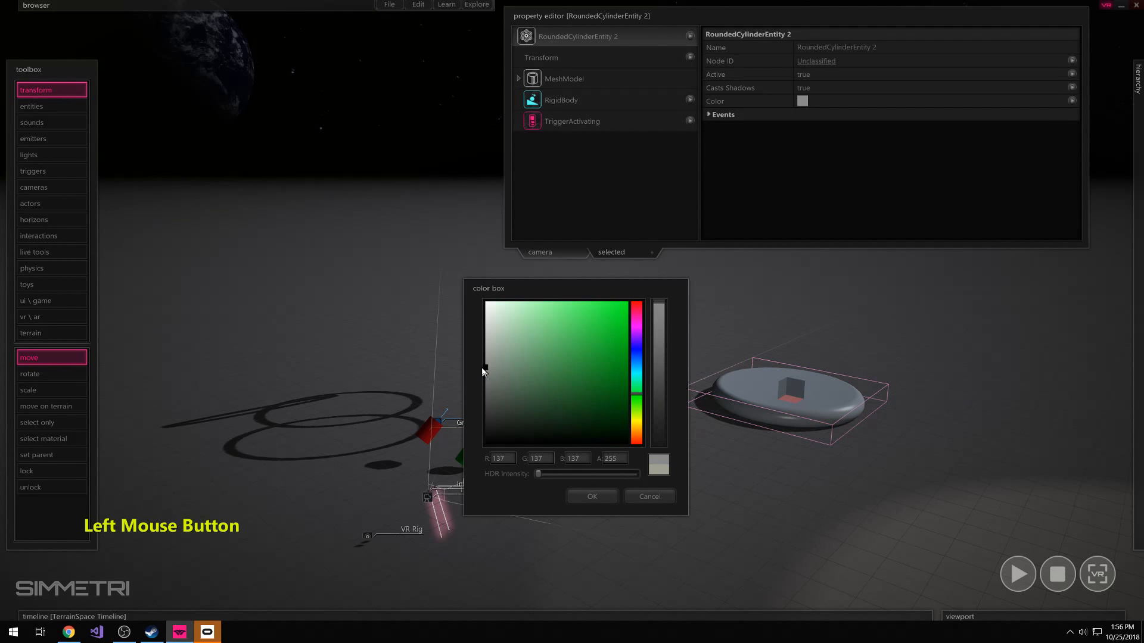
click(593, 498)
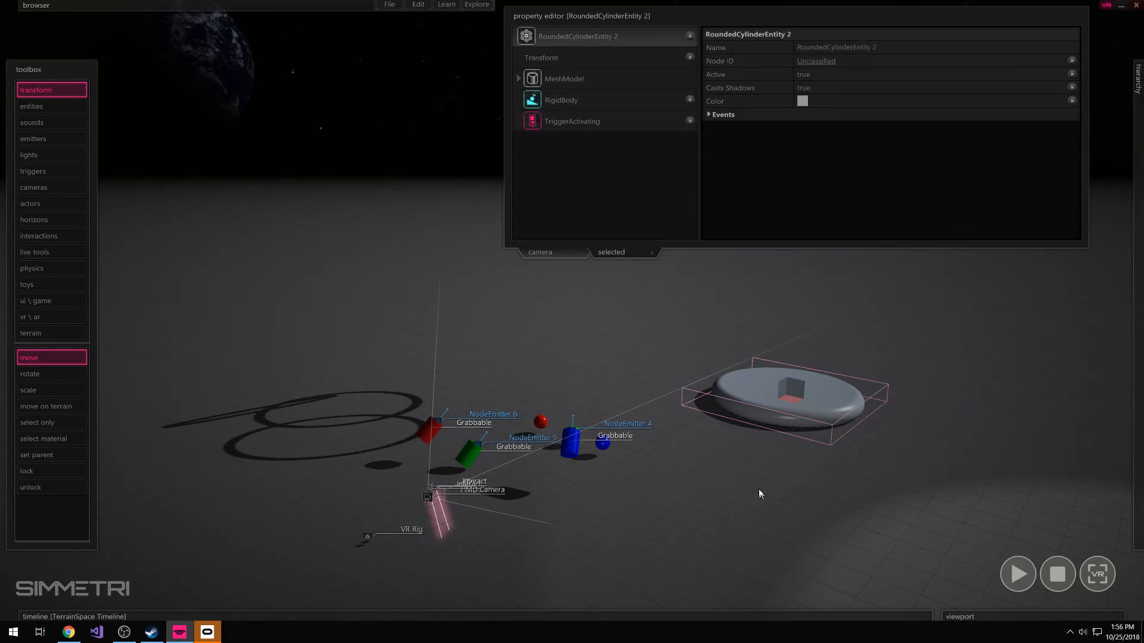
Add an Interactable component to the rounded cylinder
right_drag(757, 492, 766, 493)
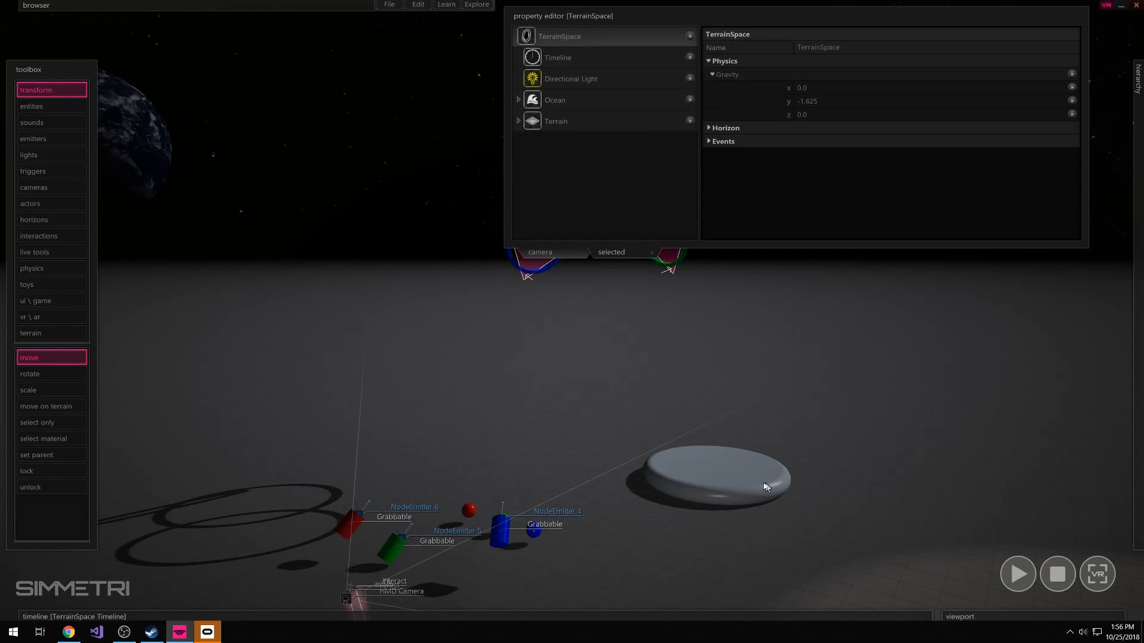
click(726, 482)
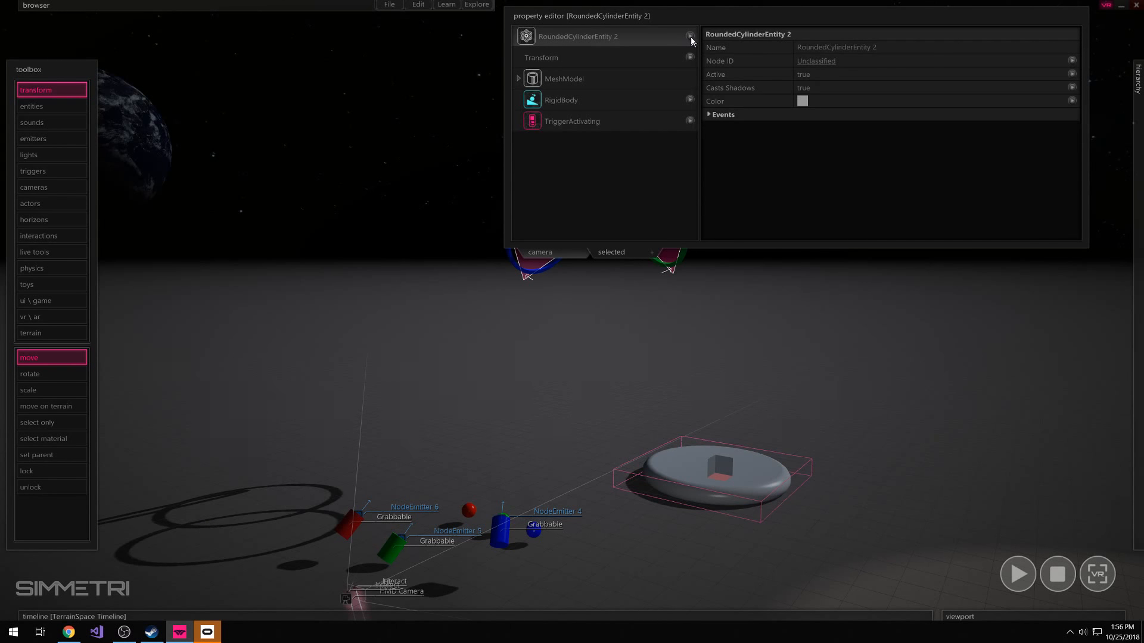
click(821, 399)
drag(828, 445, 762, 513)
click(832, 409)
click(745, 499)
click(690, 39)
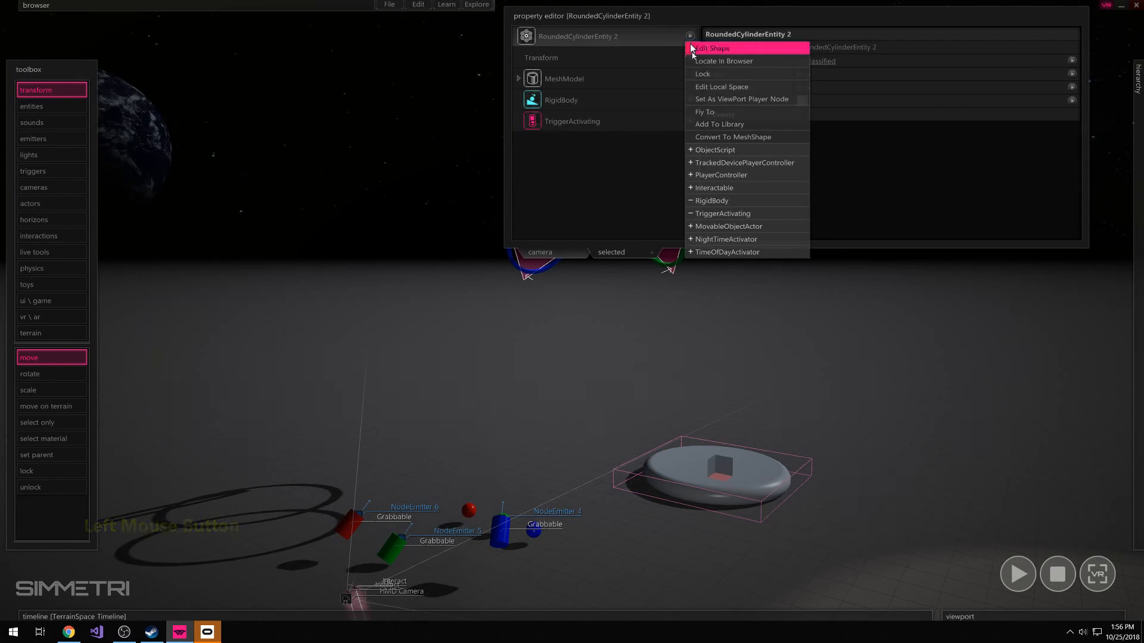
click(708, 191)
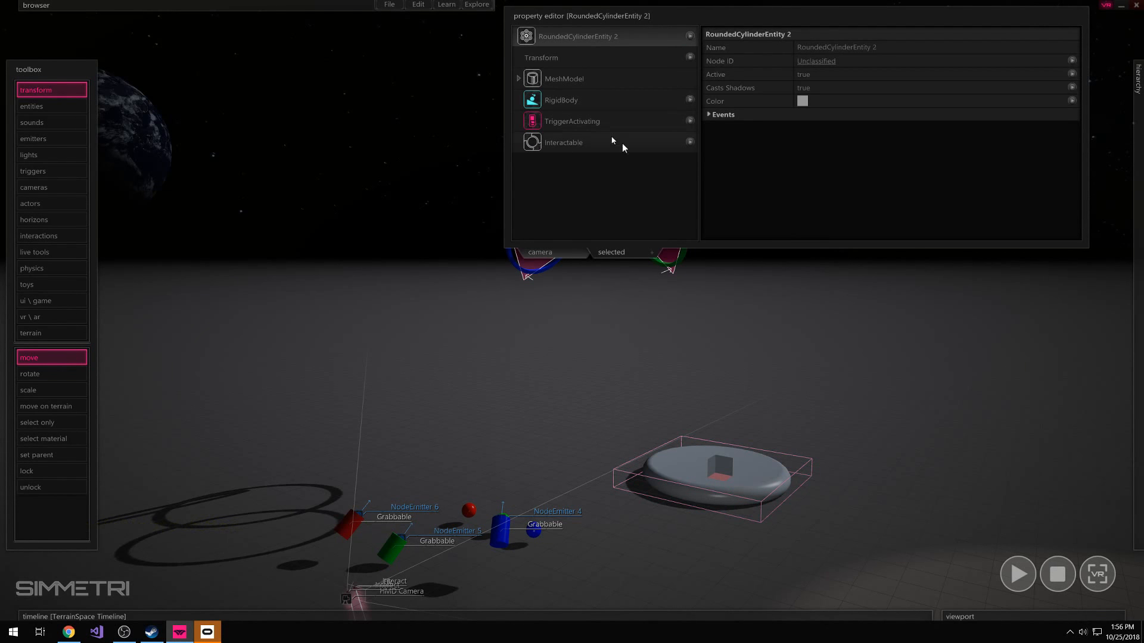
Open the onPress() event script of the Interactable component and make room for code in the function body
click(567, 142)
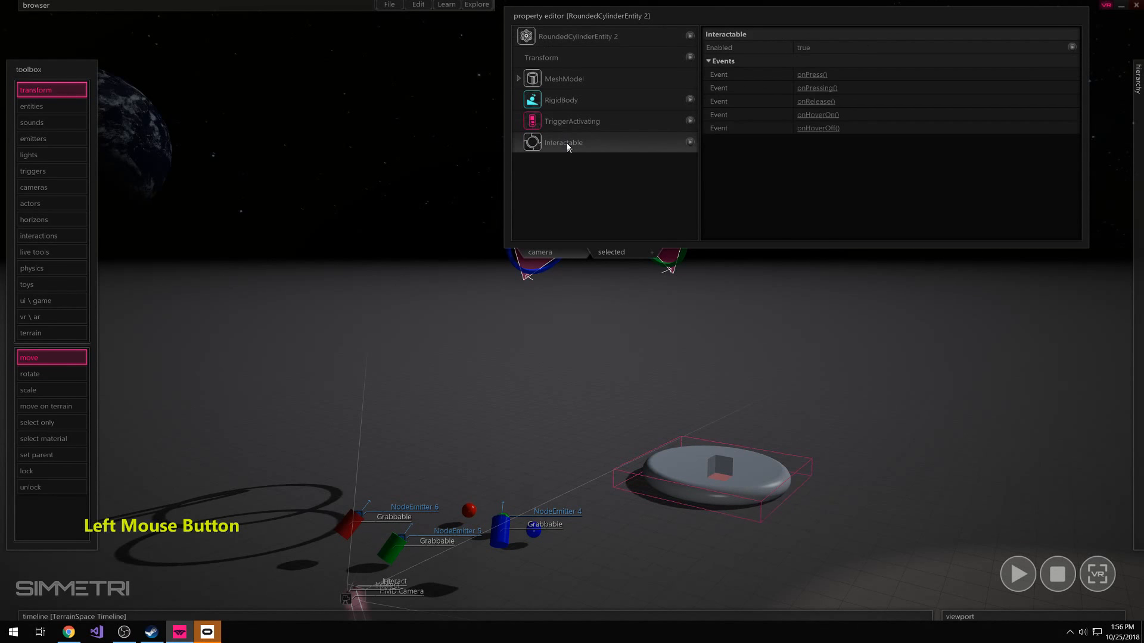
click(812, 75)
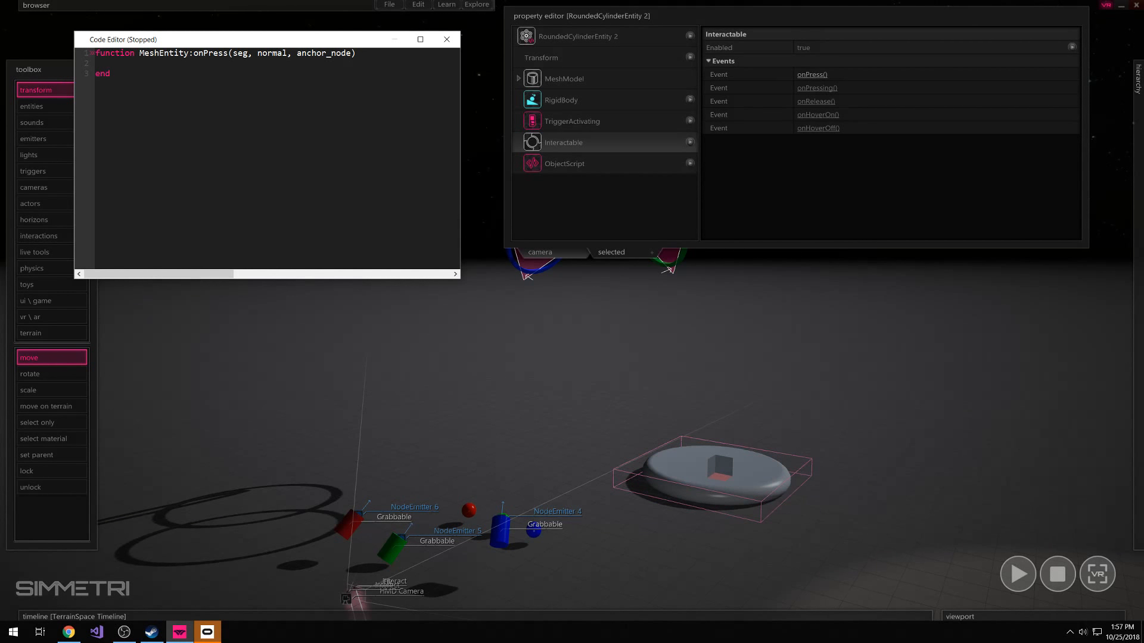
click(111, 66)
key(Return)
key(Return)
key(Return)
click(141, 90)
click(141, 90)
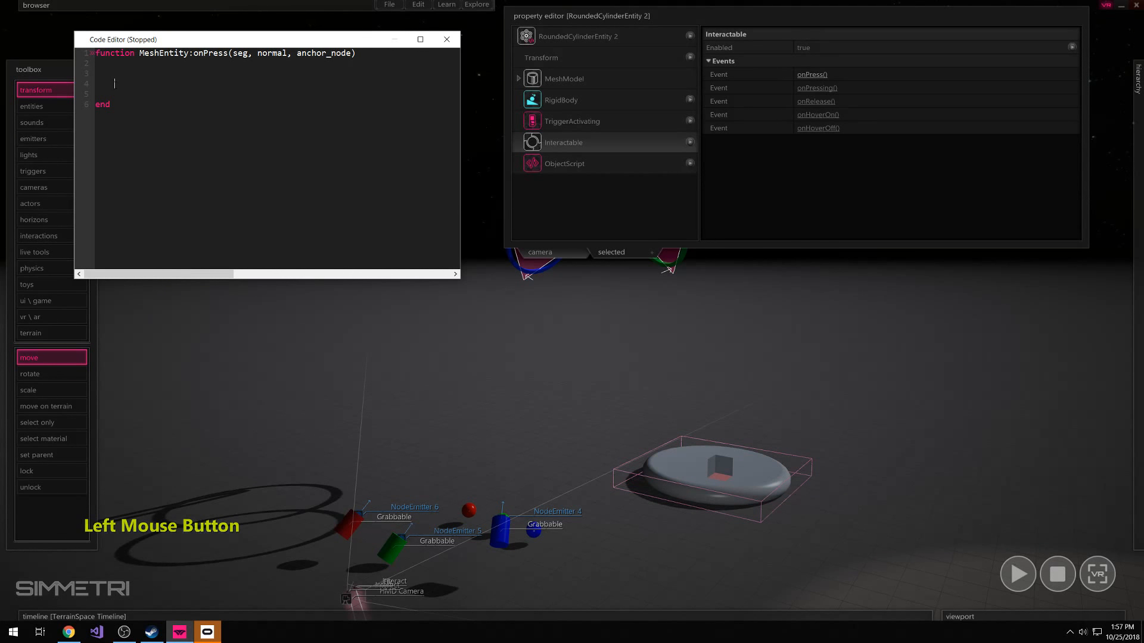
key(BackSpace)
key(BackSpace)
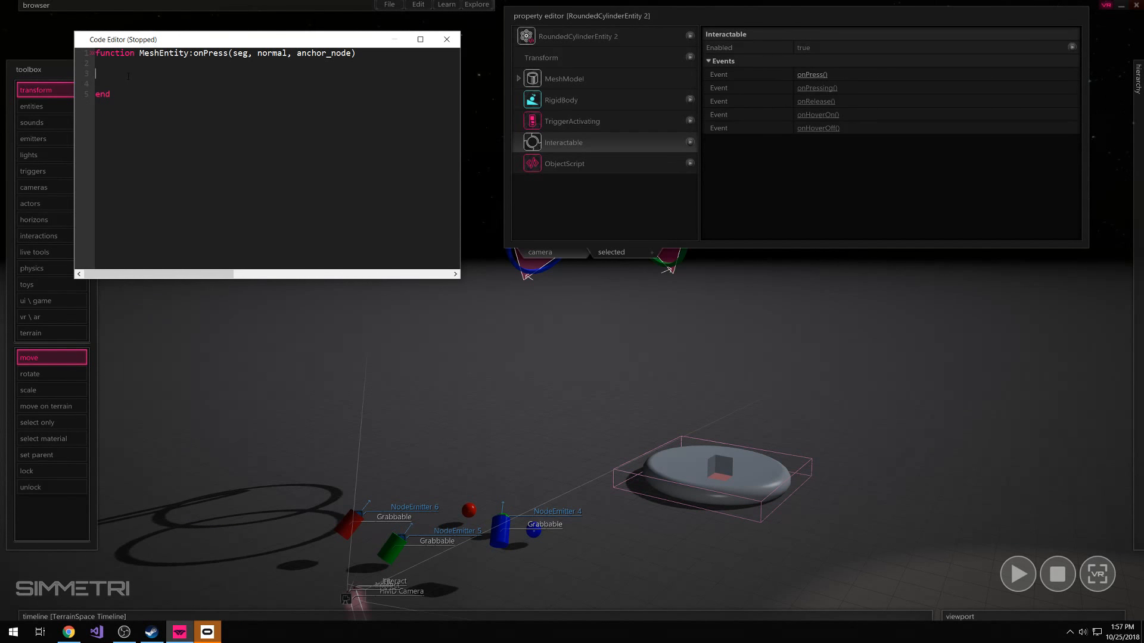
Insert blank lines above the onPress function in the script
click(139, 72)
key(Up)
key(Up)
key(Return)
key(Return)
key(Return)
key(Up)
key(Up)
key(Up)
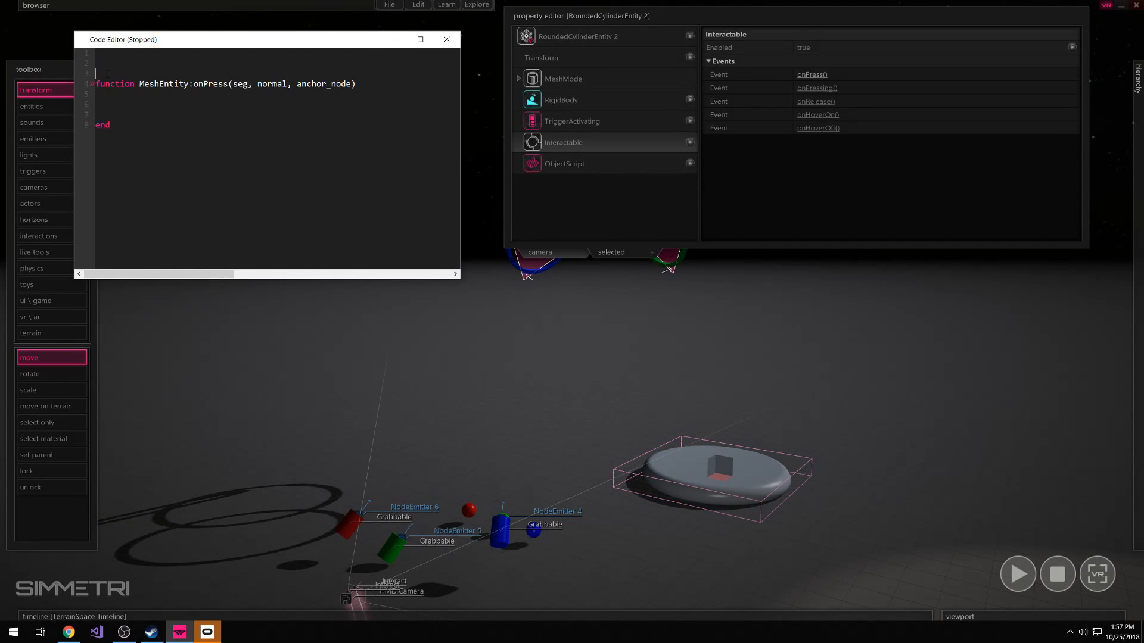
key(Down)
key(Return)
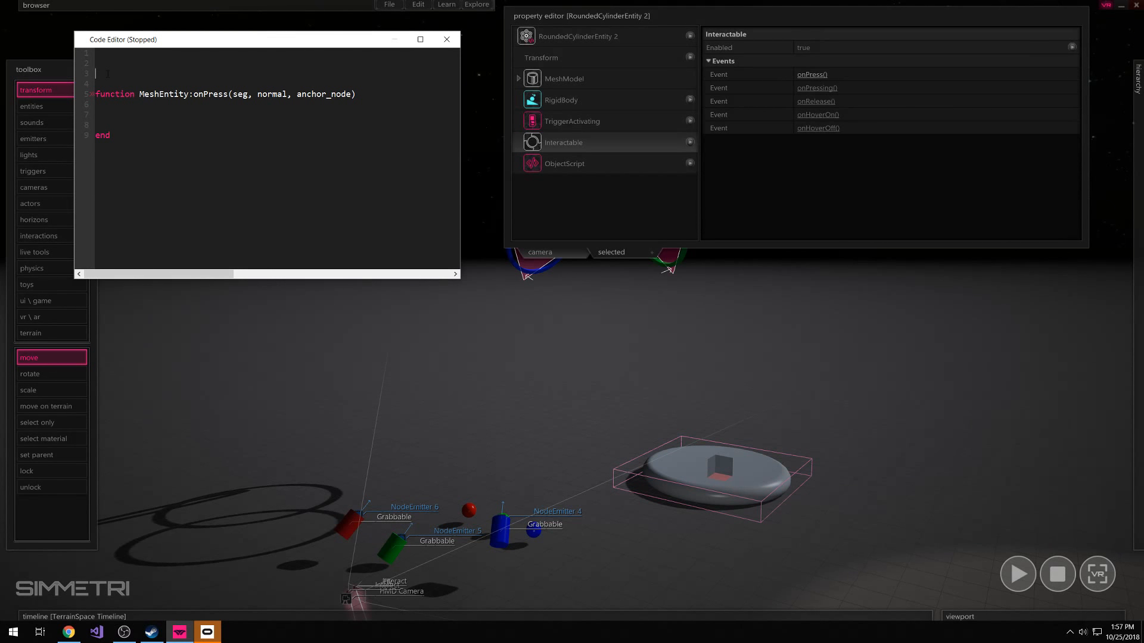
key(Up)
key(Up)
click(114, 73)
click(116, 72)
key(shift)
key(BackSpace)
drag(139, 96, 189, 97)
click(138, 103)
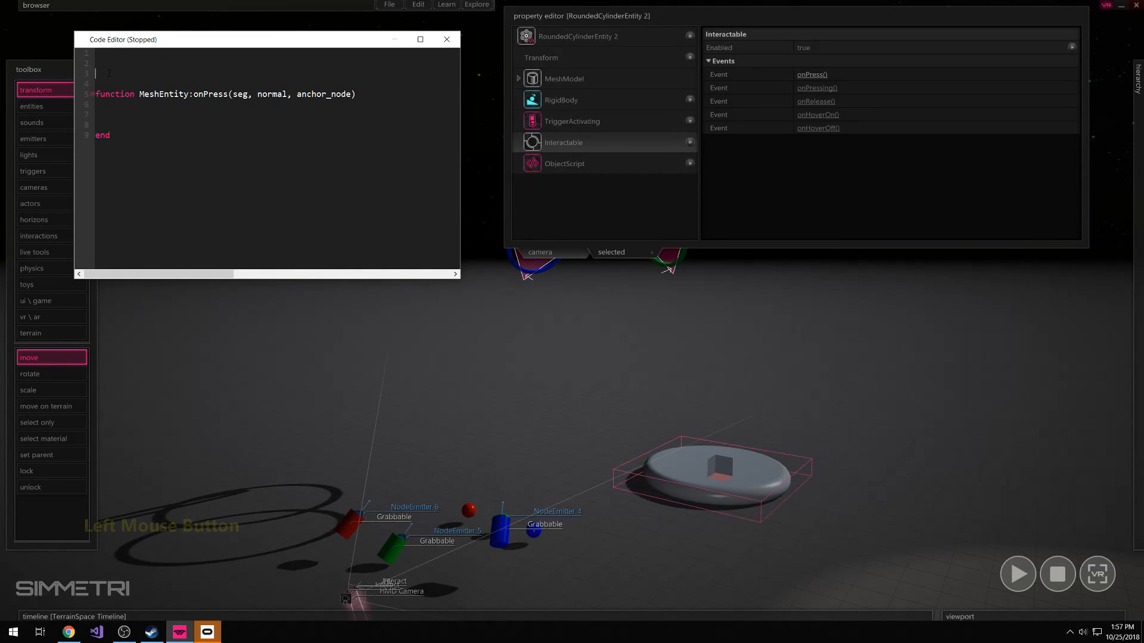
Declare MeshEntity.ready = false above the onPress function
key(Up)
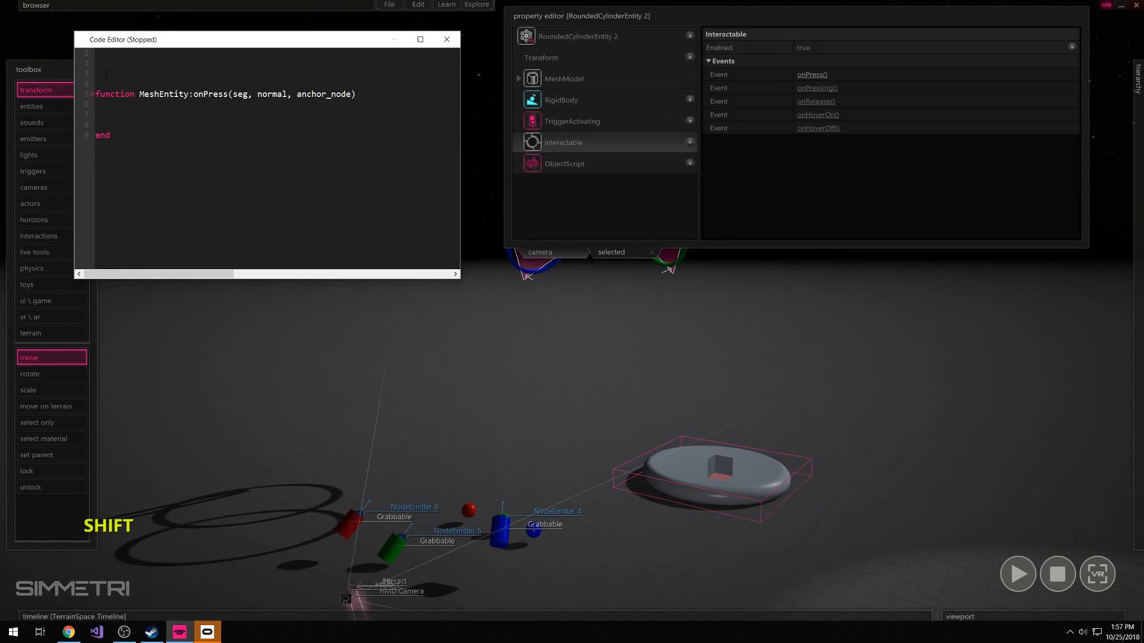
text(M)
key(BackSpace)
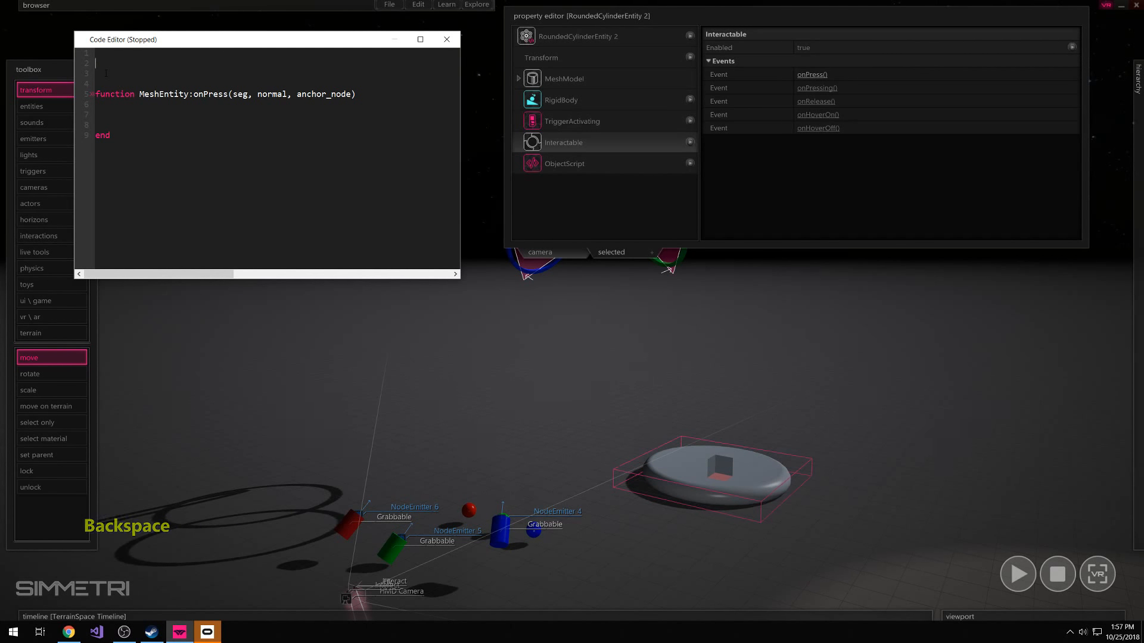
text(Me)
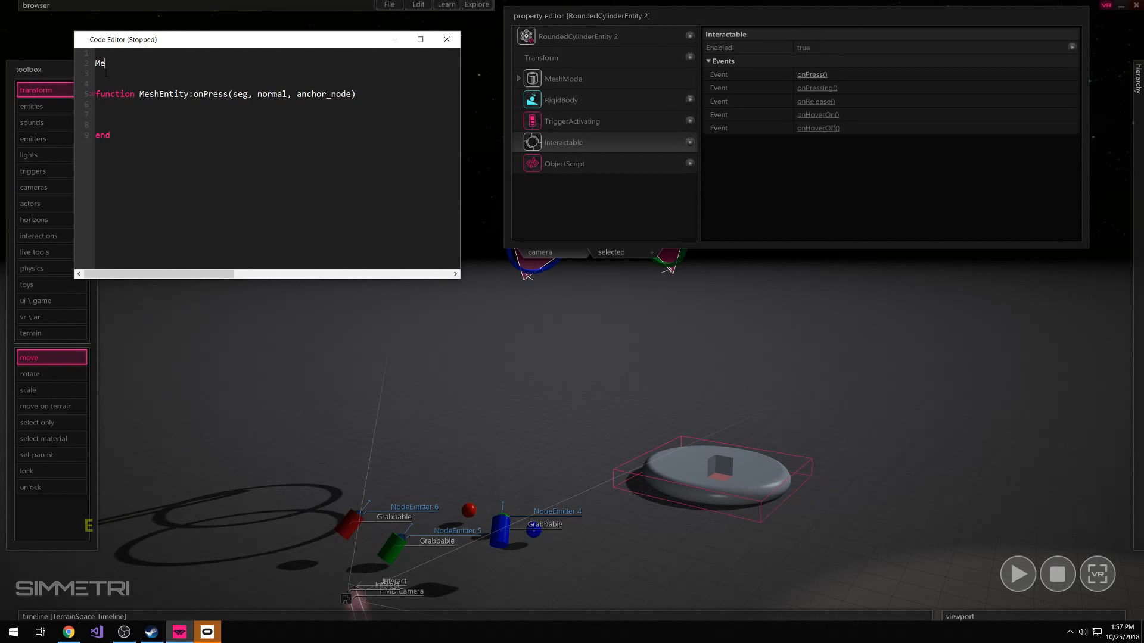
text(shEn)
text(tity)
text(.)
text(act)
key(BackSpace)
key(BackSpace)
key(BackSpace)
text(ready )
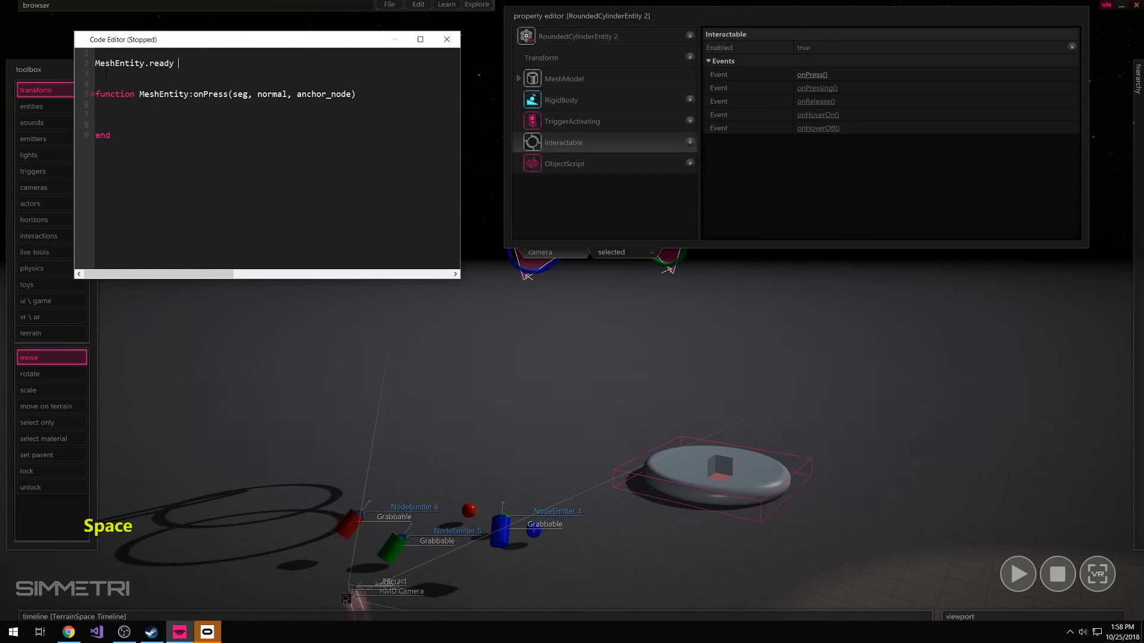
text(=)
text(false)
drag(149, 64, 96, 56)
drag(214, 64, 188, 63)
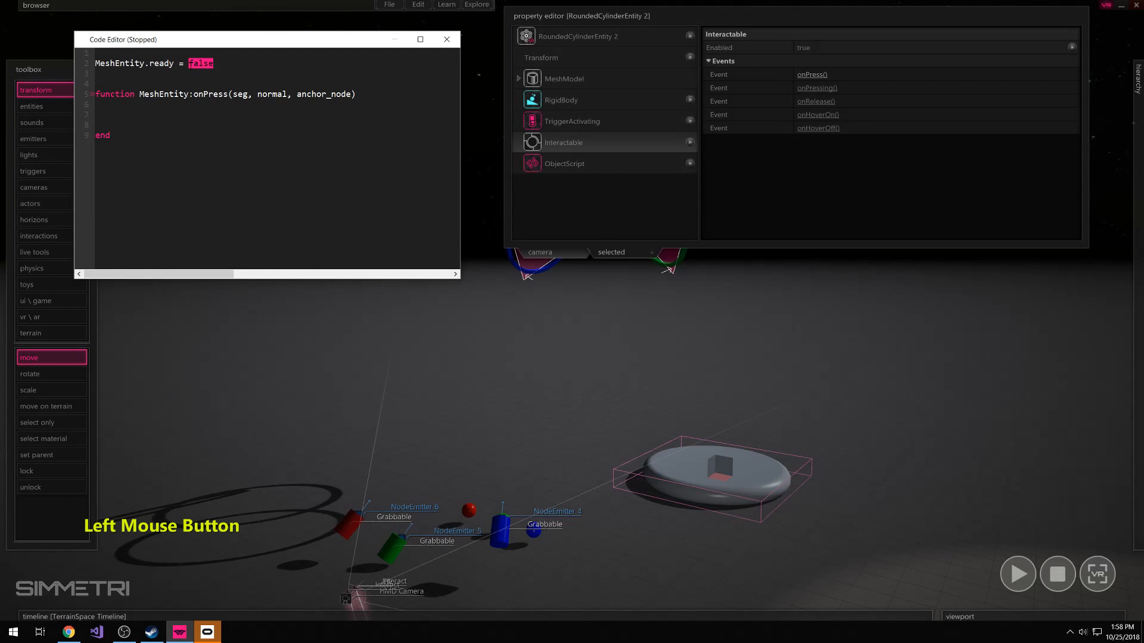
Add the line self.ready = true inside the body of the onPress function
click(163, 115)
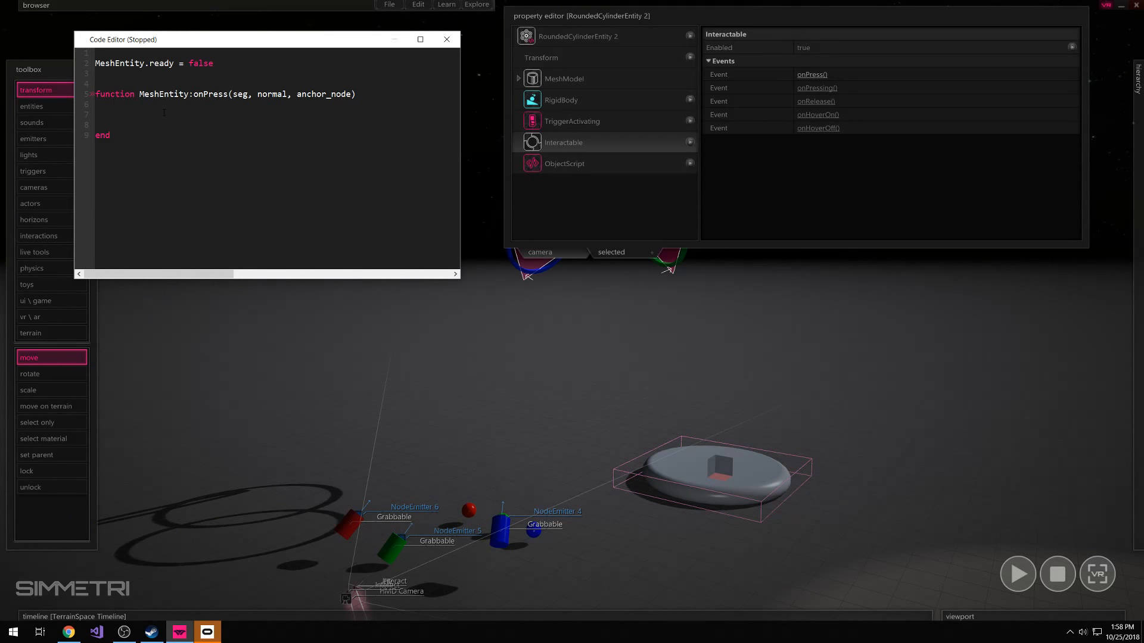
click(118, 104)
key(Return)
text(self)
text(.ready)
drag(174, 62, 95, 63)
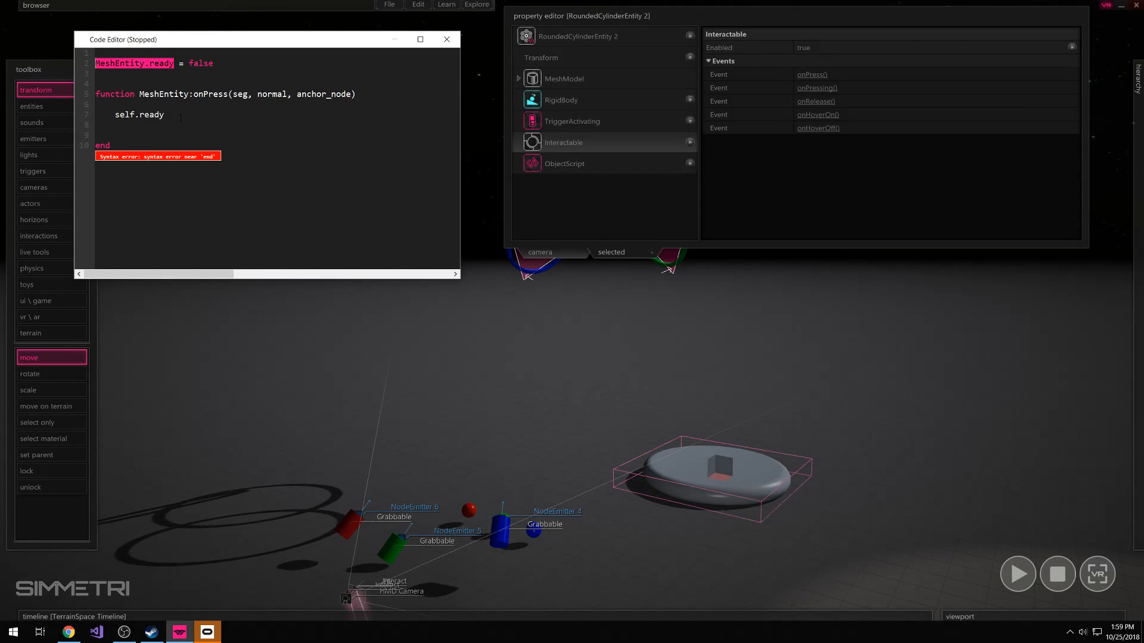
click(181, 118)
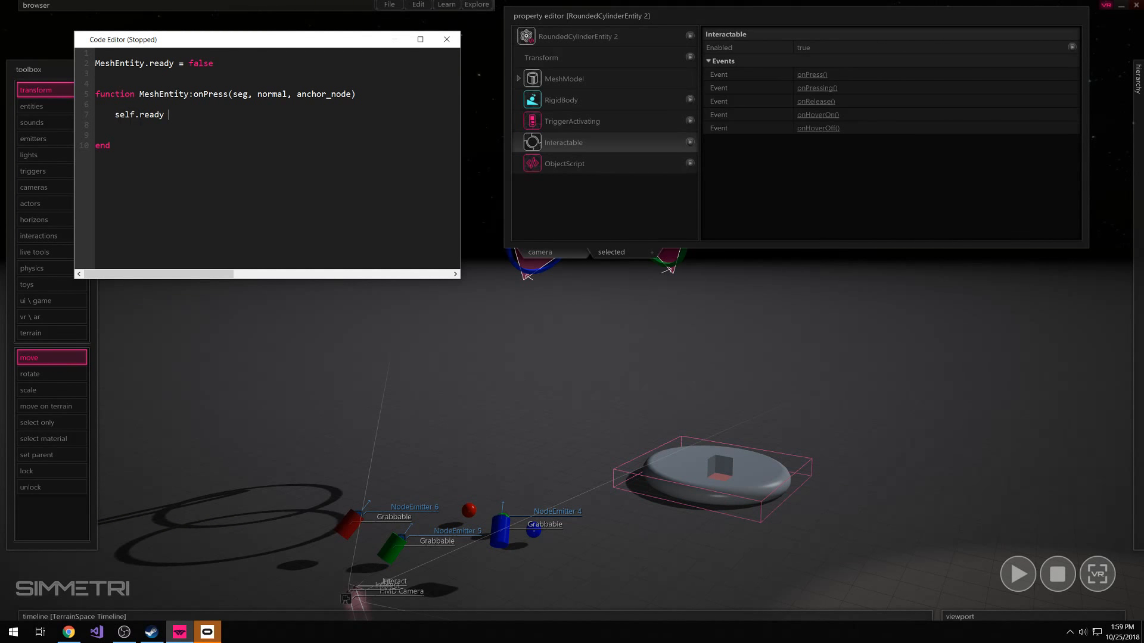
double_click(126, 115)
click(177, 126)
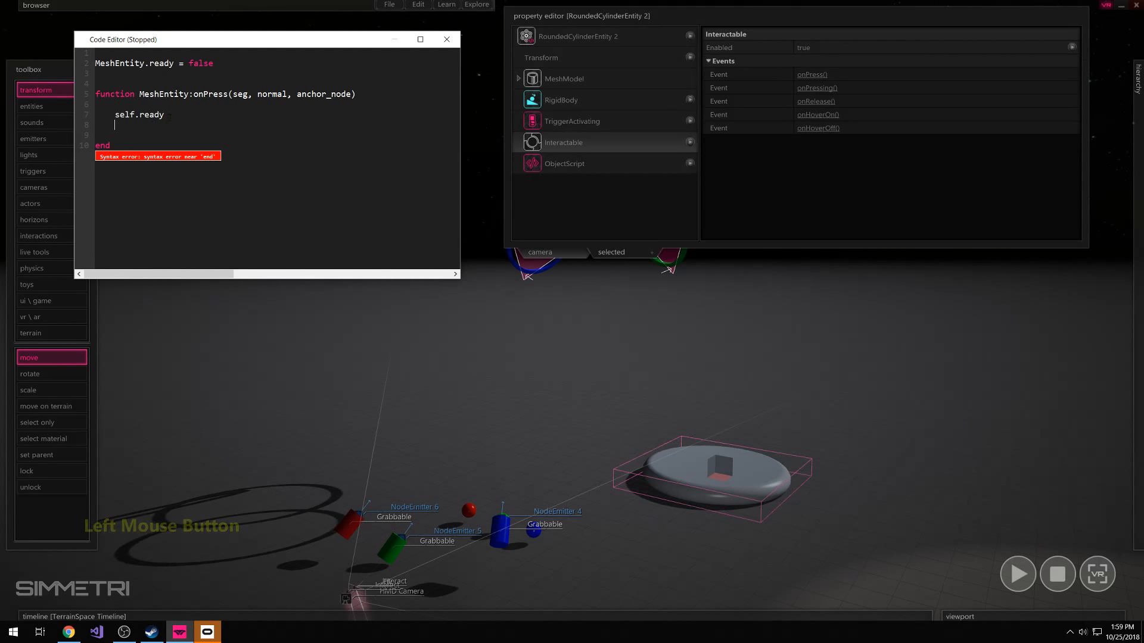
click(180, 116)
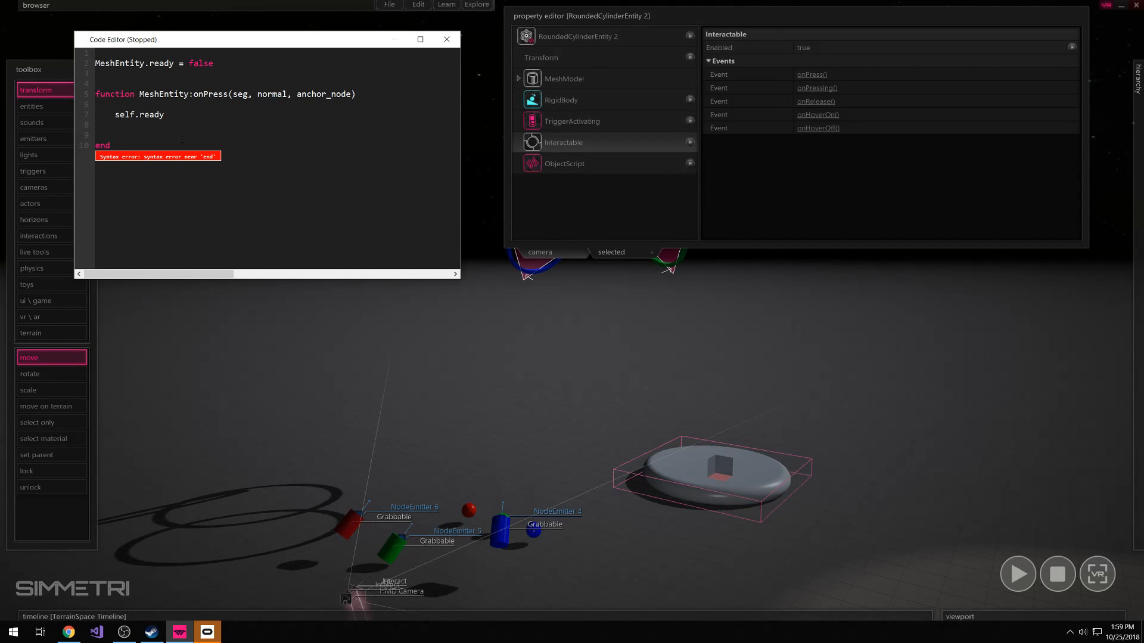
text(=)
text(true)
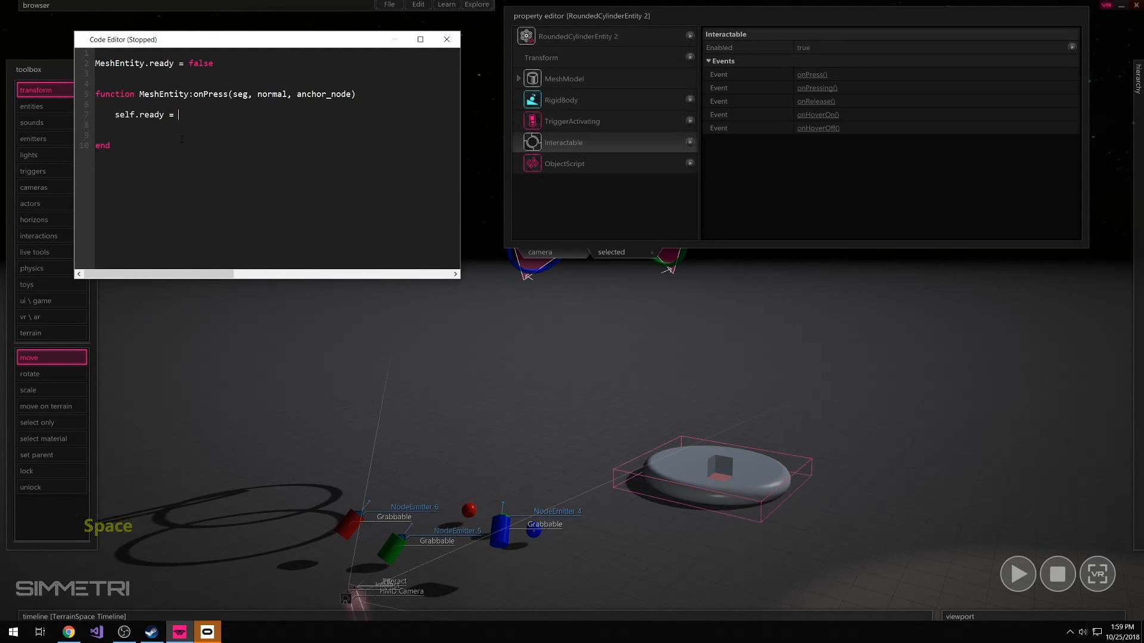
Run the scene in VR to test the rounded-cylinder button script, and stop the simulation
click(853, 524)
key(F5)
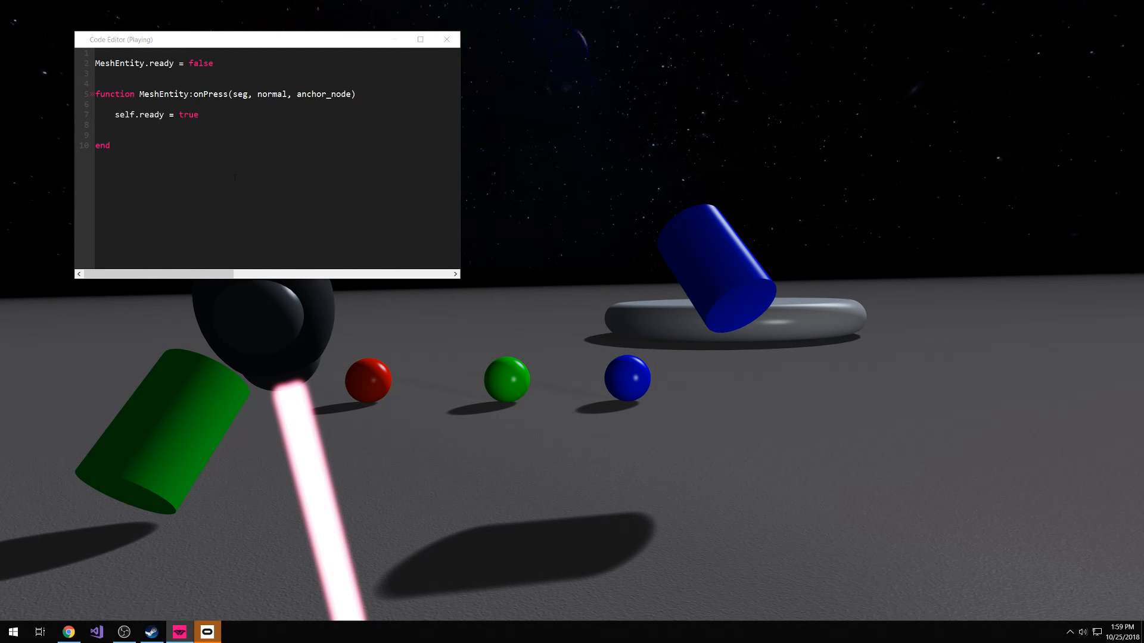
key(Escape)
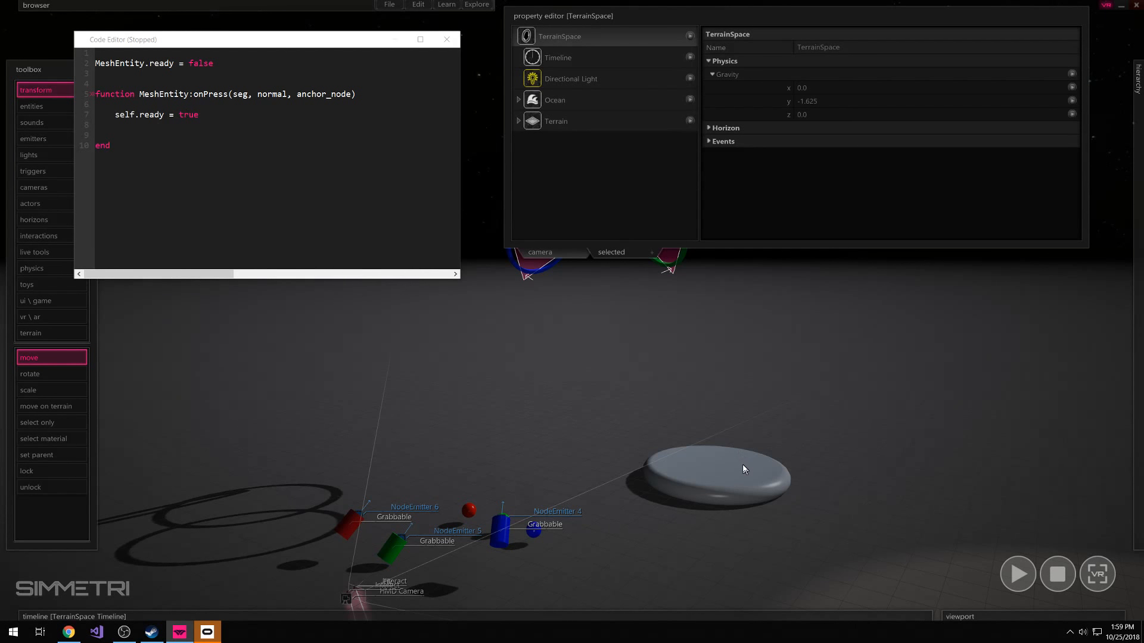
click(699, 470)
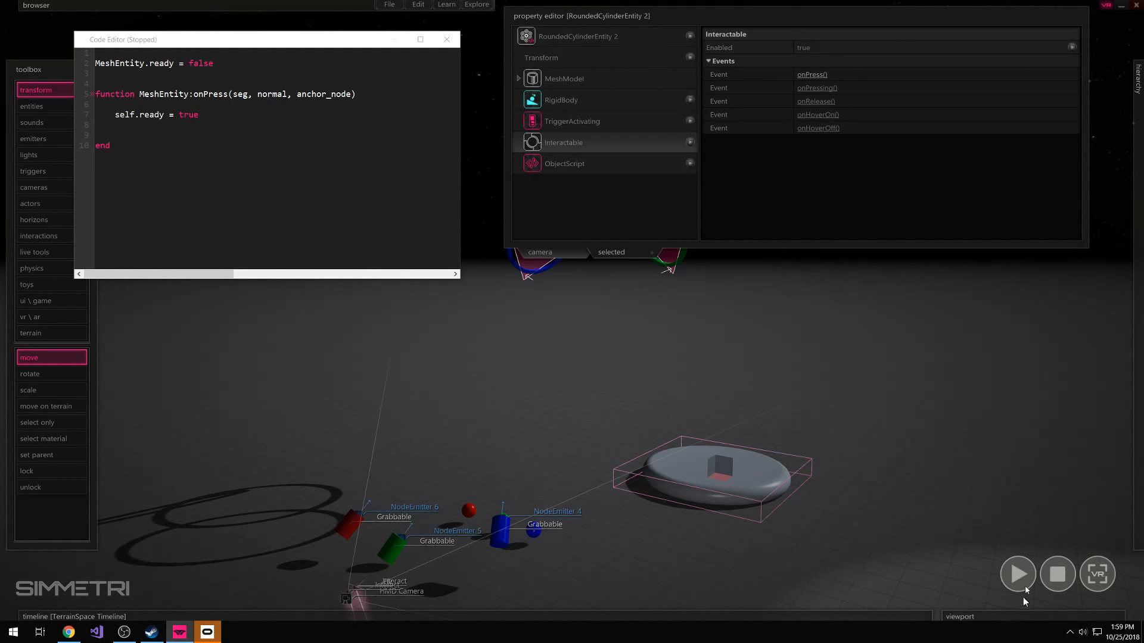
click(1010, 577)
key(Escape)
click(975, 616)
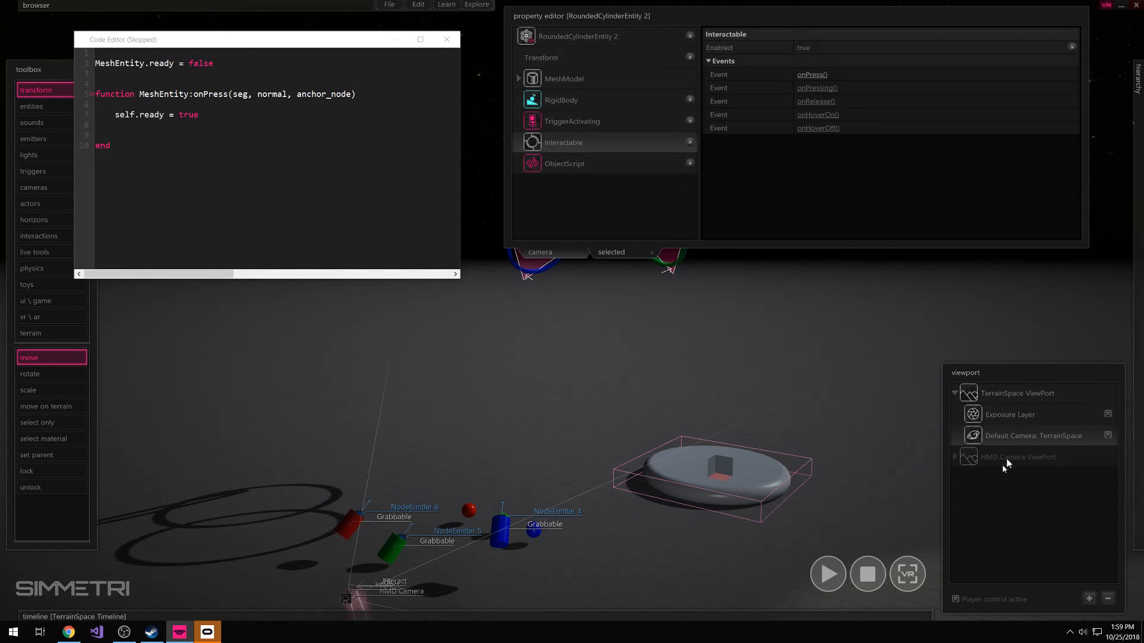
click(866, 573)
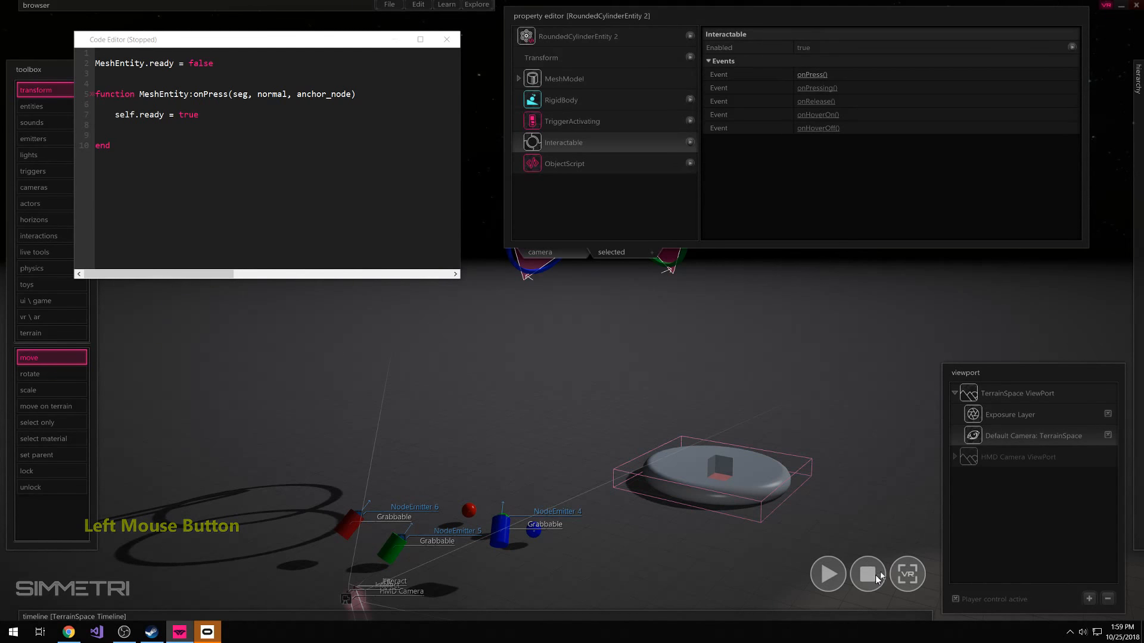
click(856, 505)
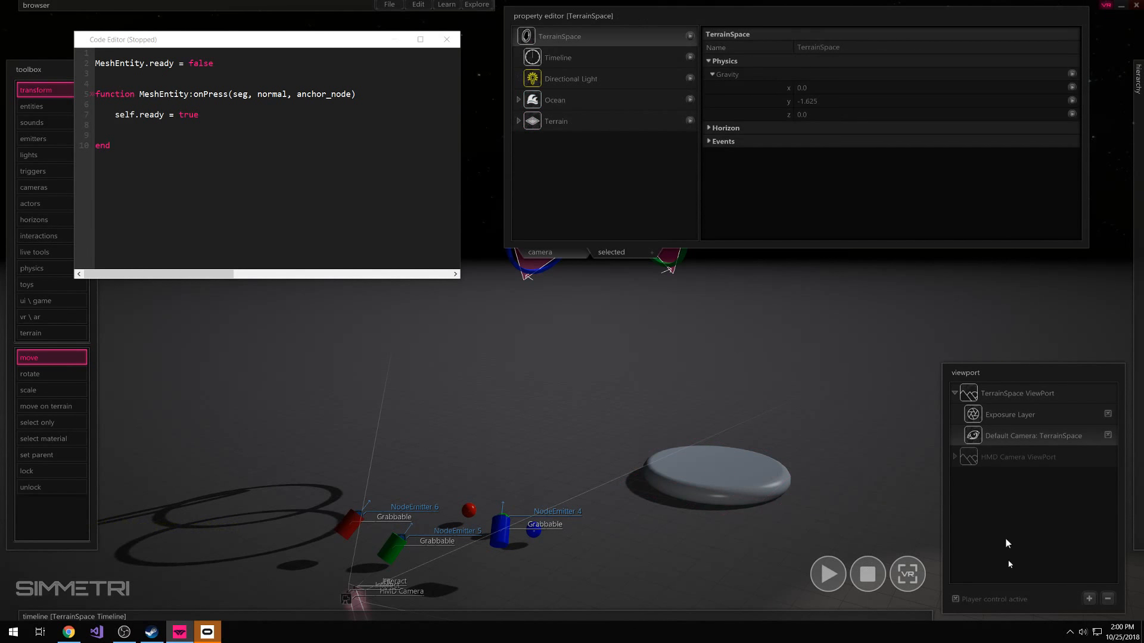
Add self.color = rgba(0,255,0,255) below self.ready in the rounded cylinder's onPress function
click(777, 468)
click(892, 442)
click(720, 460)
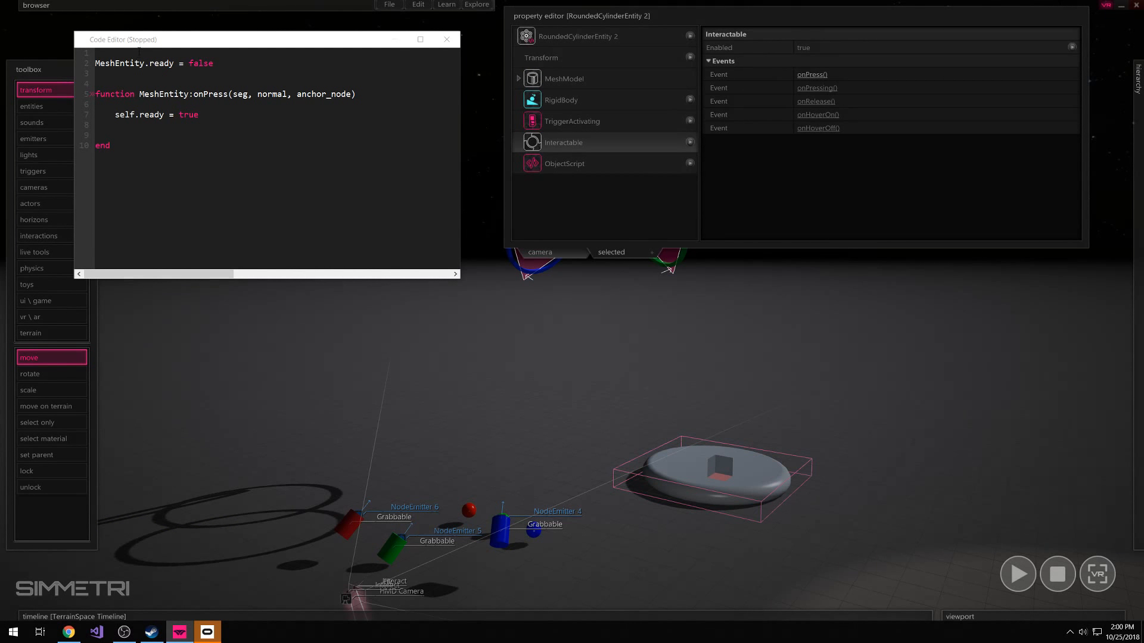
click(145, 132)
key(Return)
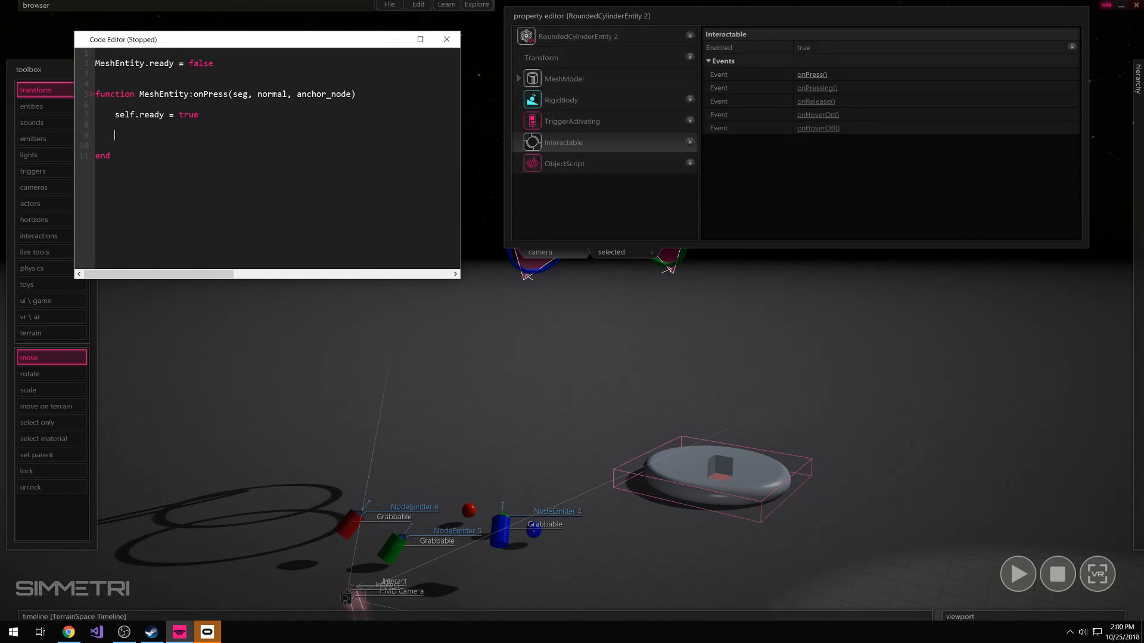
text(self.color = rgba())
key(Left)
text(0,255,0)
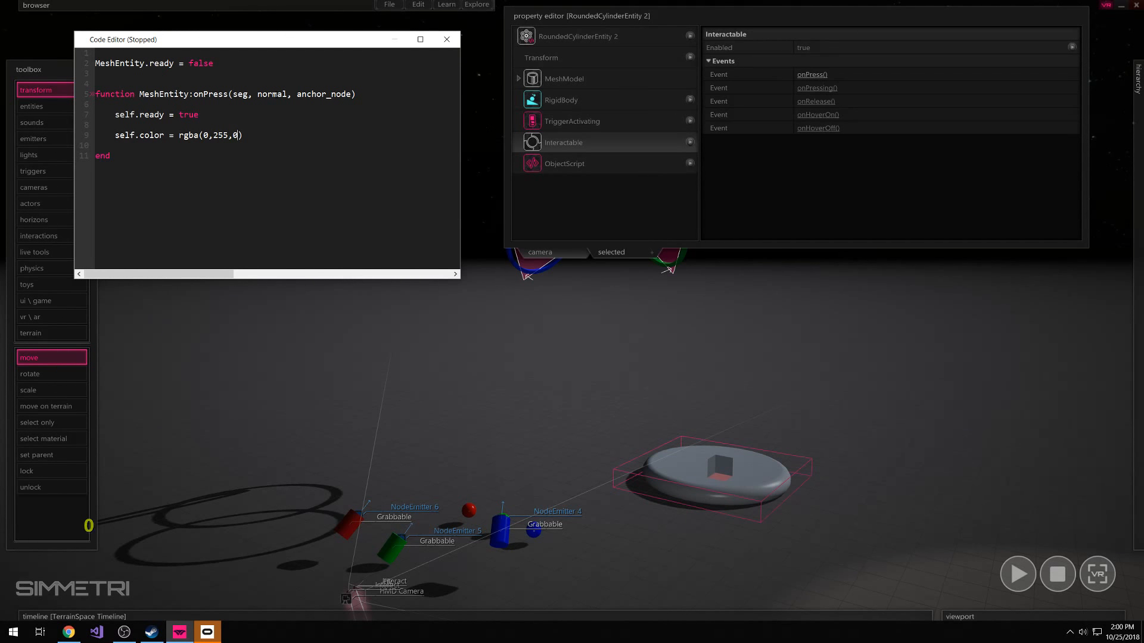
text(,255)
key(Up)
key(space)
Test the scene by playing it with VR enabled and again with VR disabled, stopping each run
click(1017, 574)
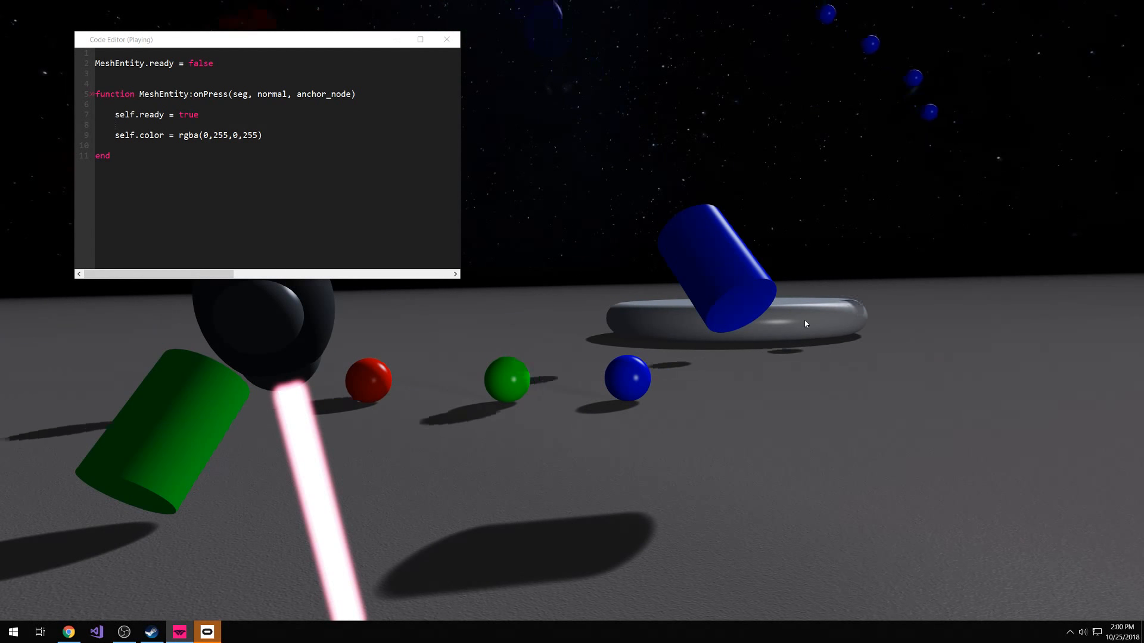
key(space)
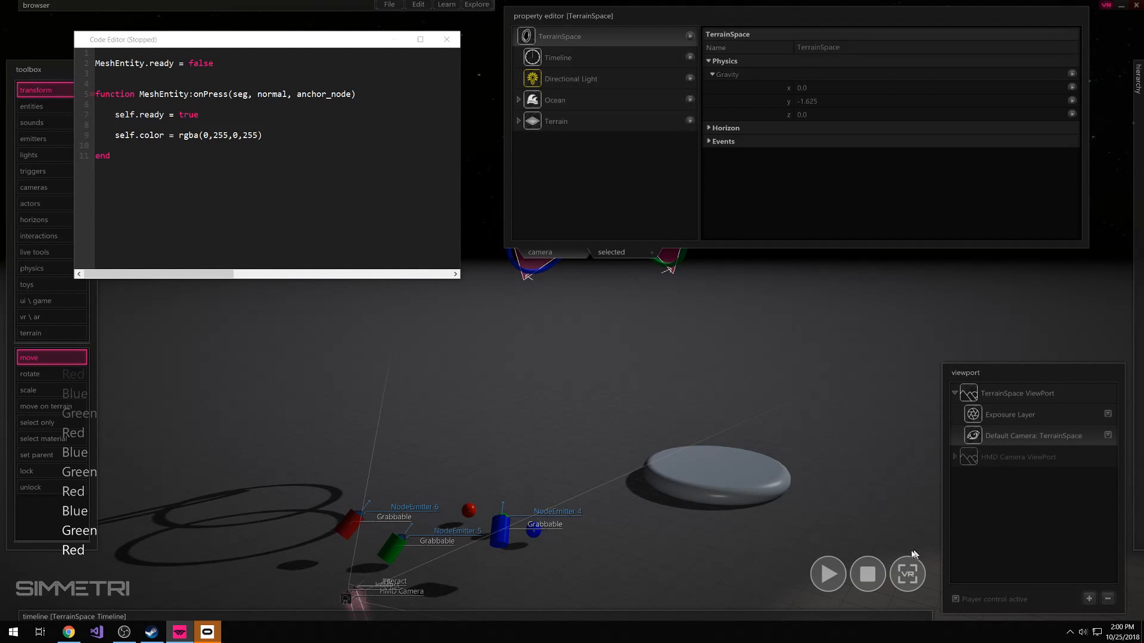
click(1106, 5)
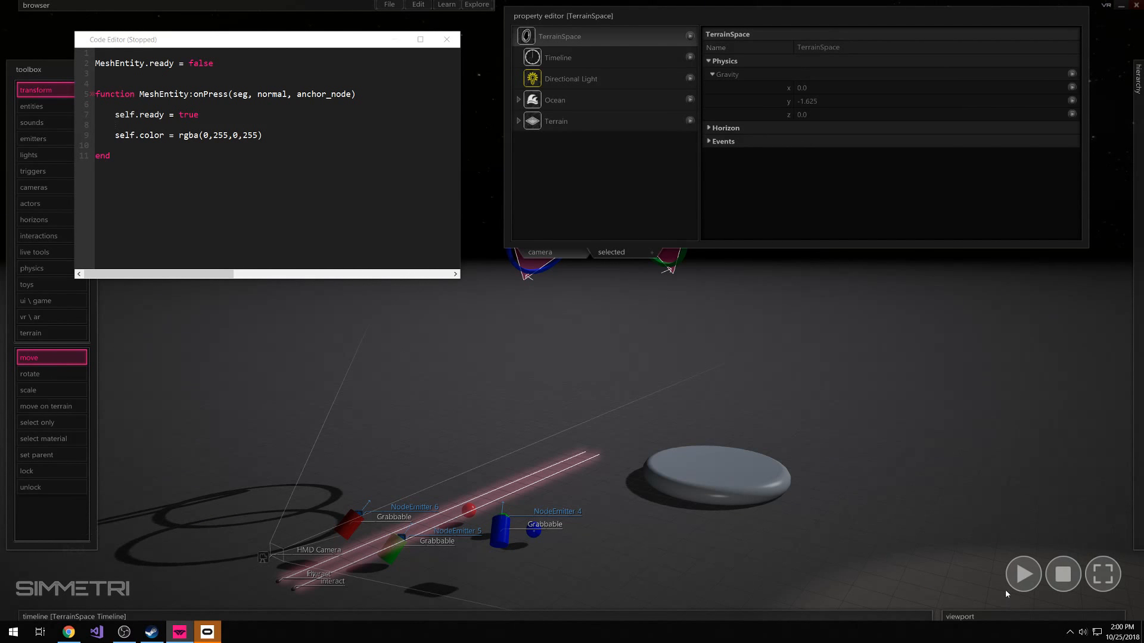
click(1013, 574)
click(694, 391)
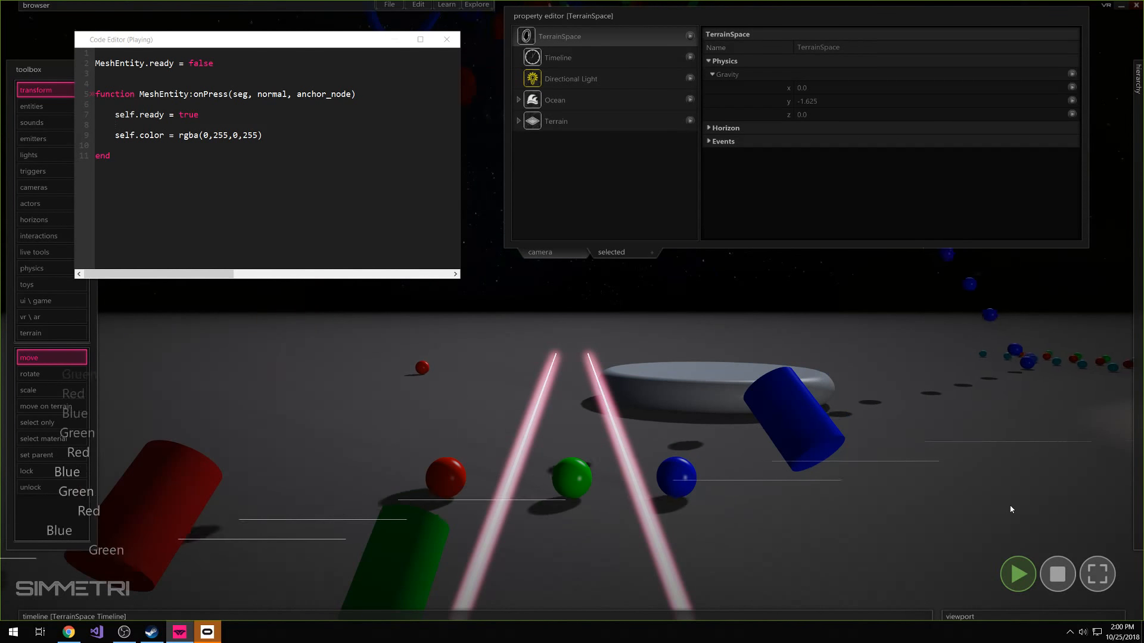
mouse_move(1140, 417)
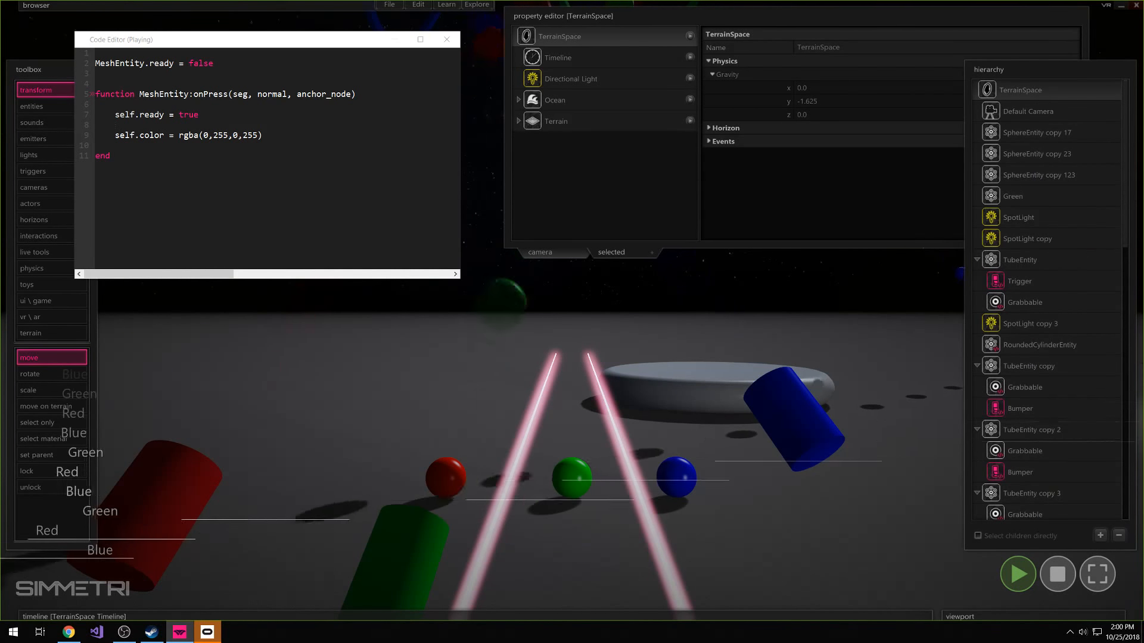
click(1057, 574)
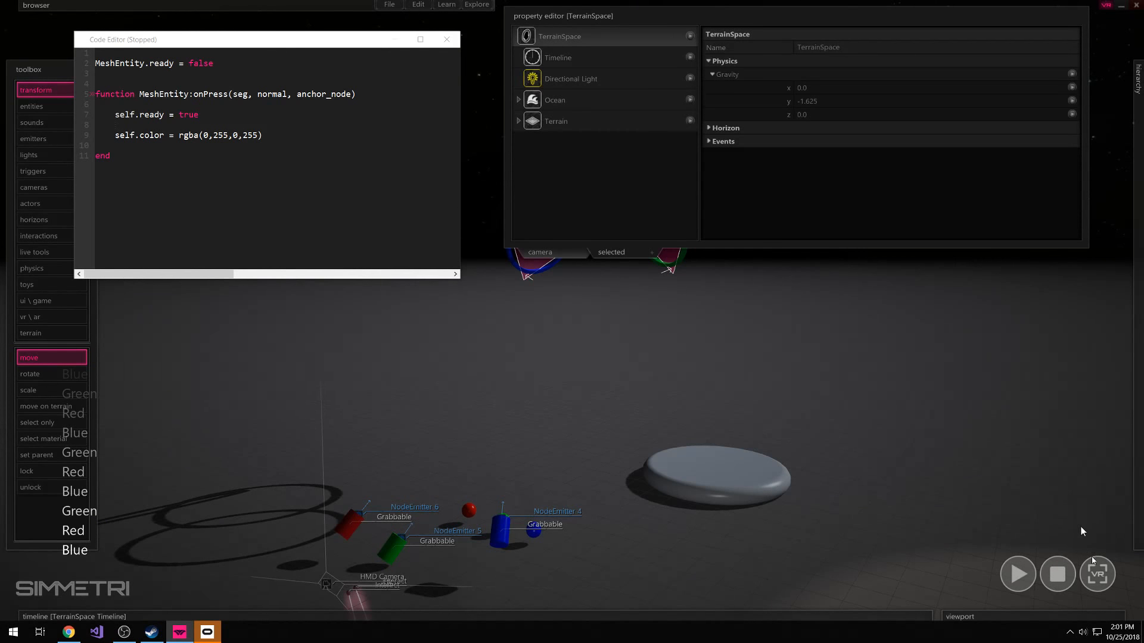
Run the scene full screen in VR to check the button's color change, and reset the simulation
click(1097, 574)
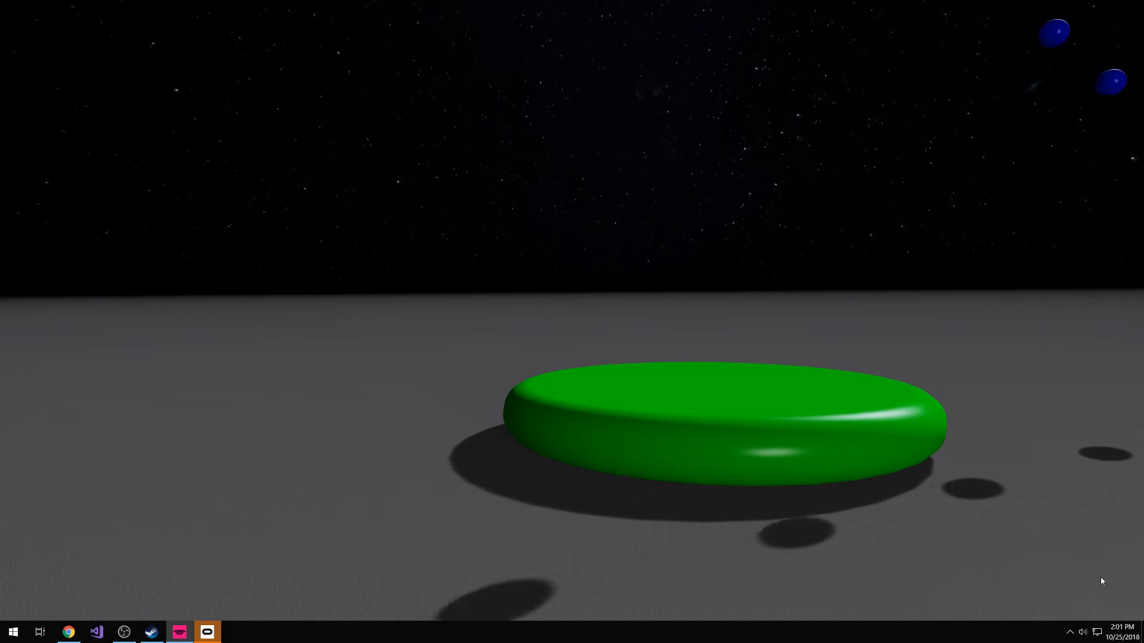
key(Escape)
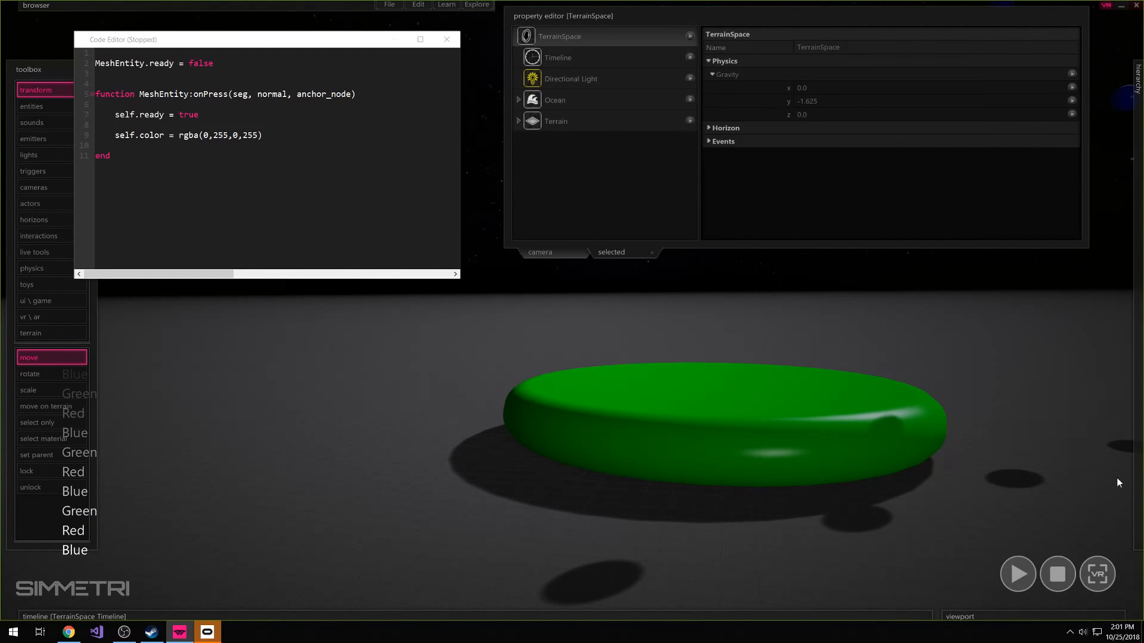
click(1063, 572)
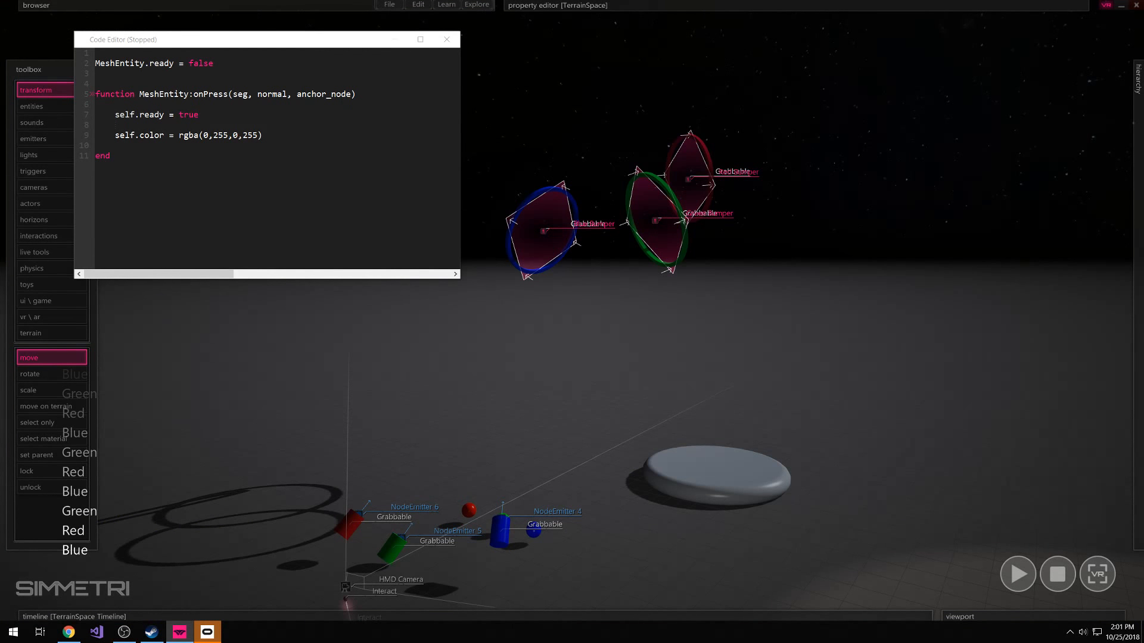
Close the button's code editor and select the green ring in the scene
click(448, 40)
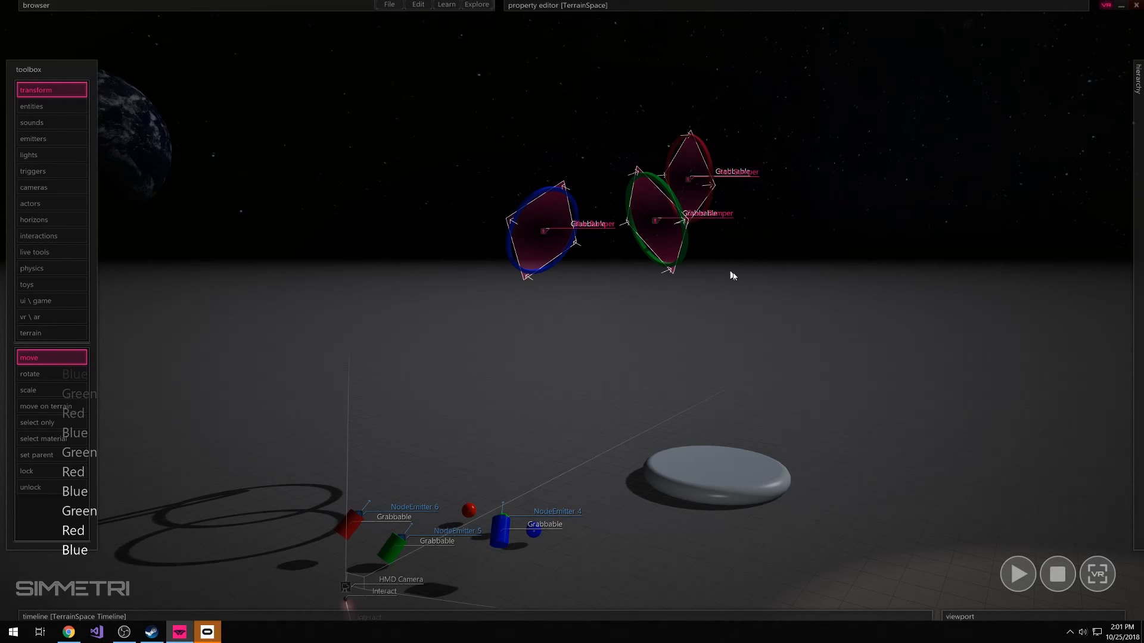
key(d)
key(w)
right_drag(733, 275, 722, 273)
click(642, 244)
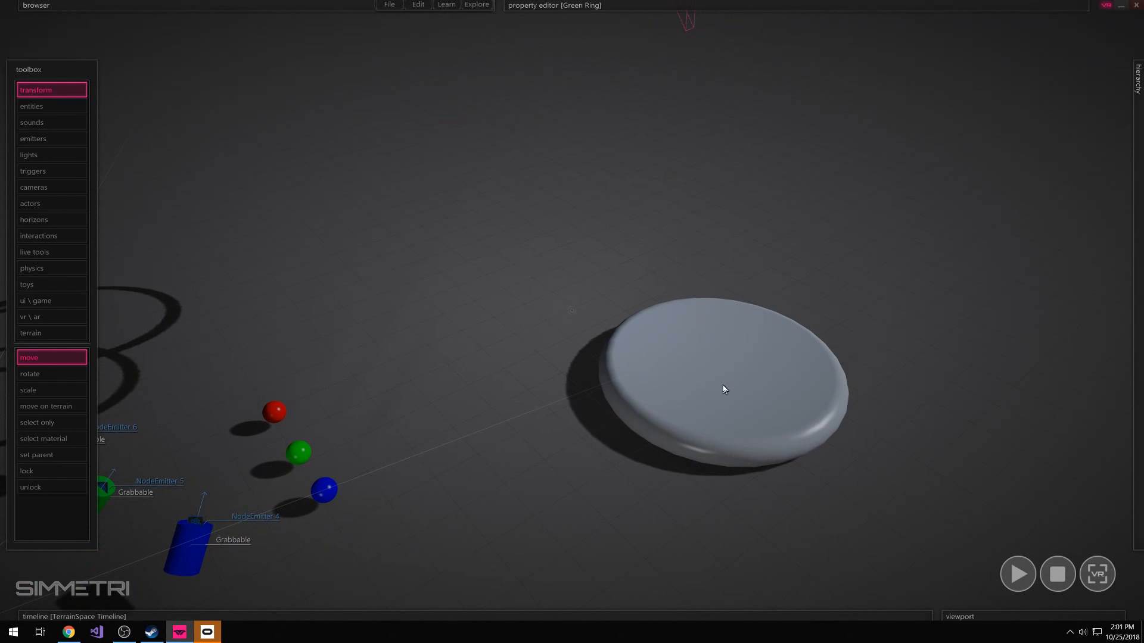
click(785, 408)
mouse_move(785, 409)
right_down()
mouse_move(785, 381)
mouse_move(775, 396)
mouse_move(786, 415)
right_up()
key(s)
click(786, 416)
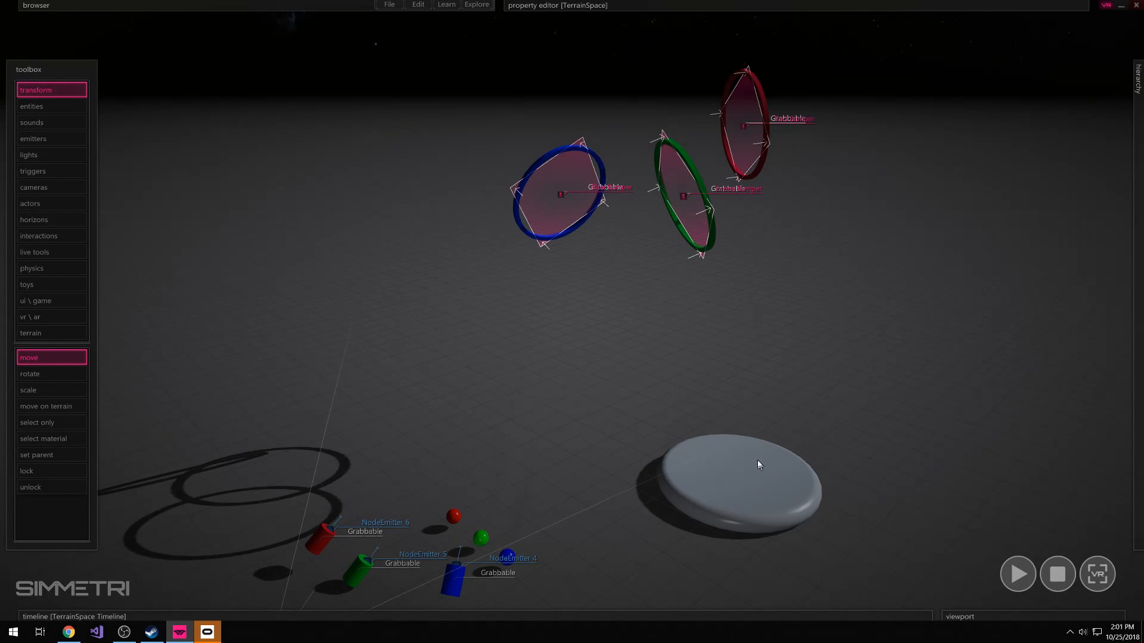
right_drag(758, 464, 708, 323)
click(683, 281)
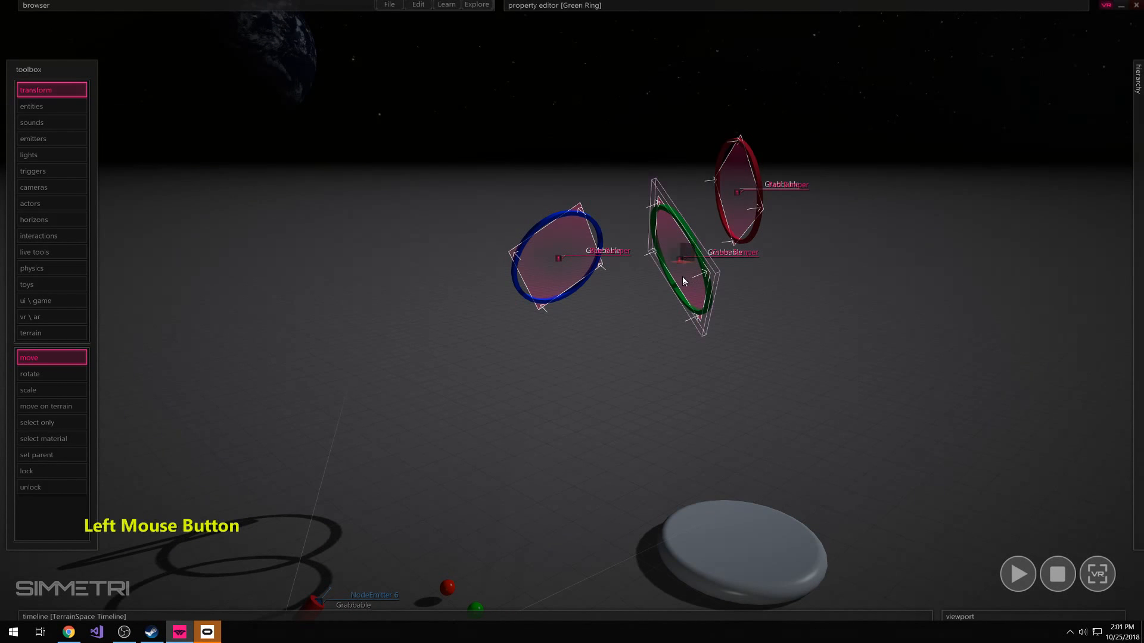
Open the code of the Green Bumper trigger under Green Ring for editing
mouse_move(1137, 357)
scroll(1028, 472, down, 5)
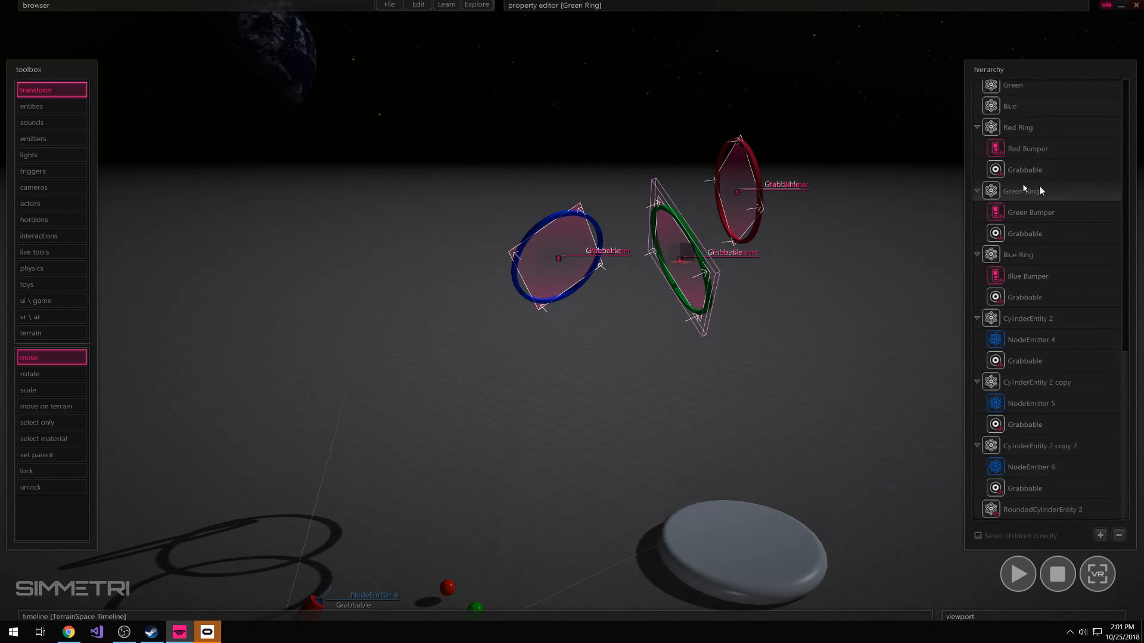
click(1007, 214)
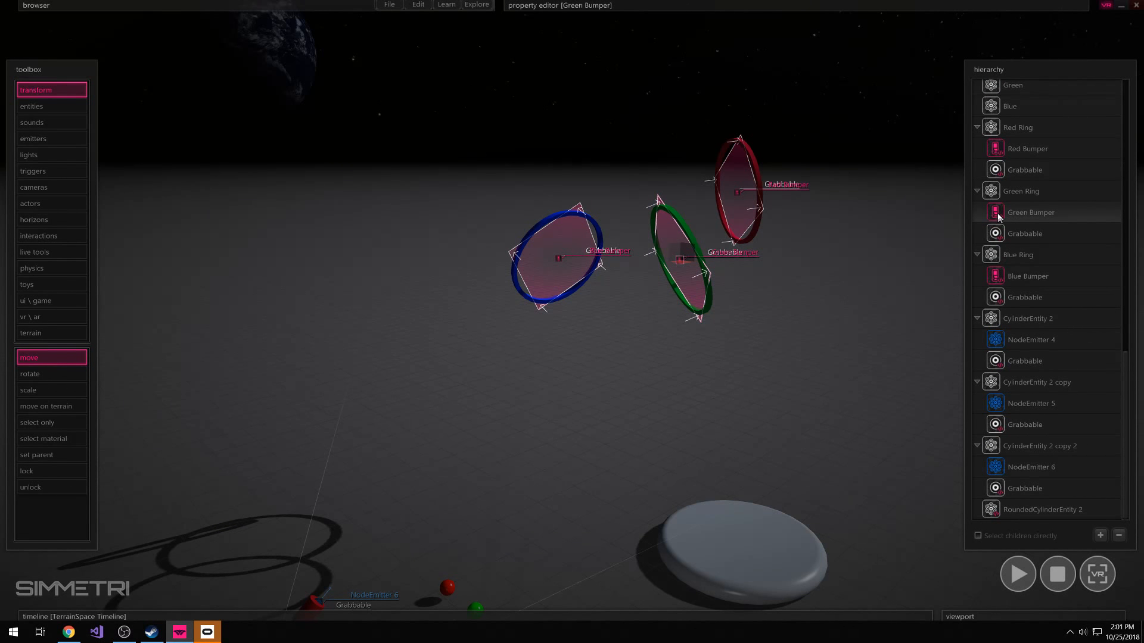
right_click(996, 216)
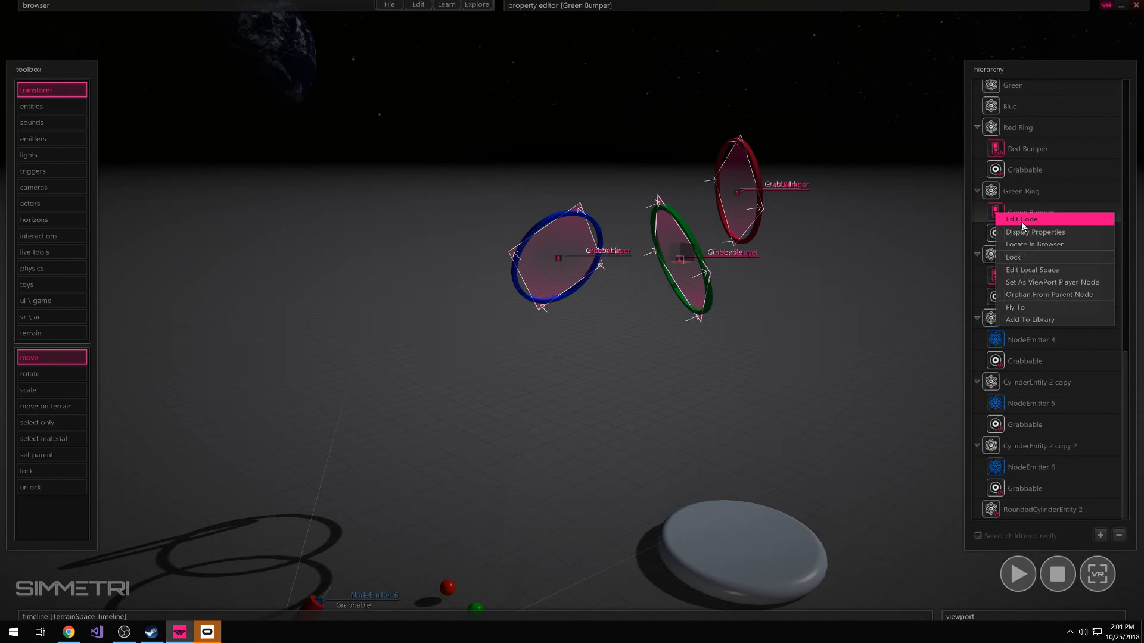
click(1022, 220)
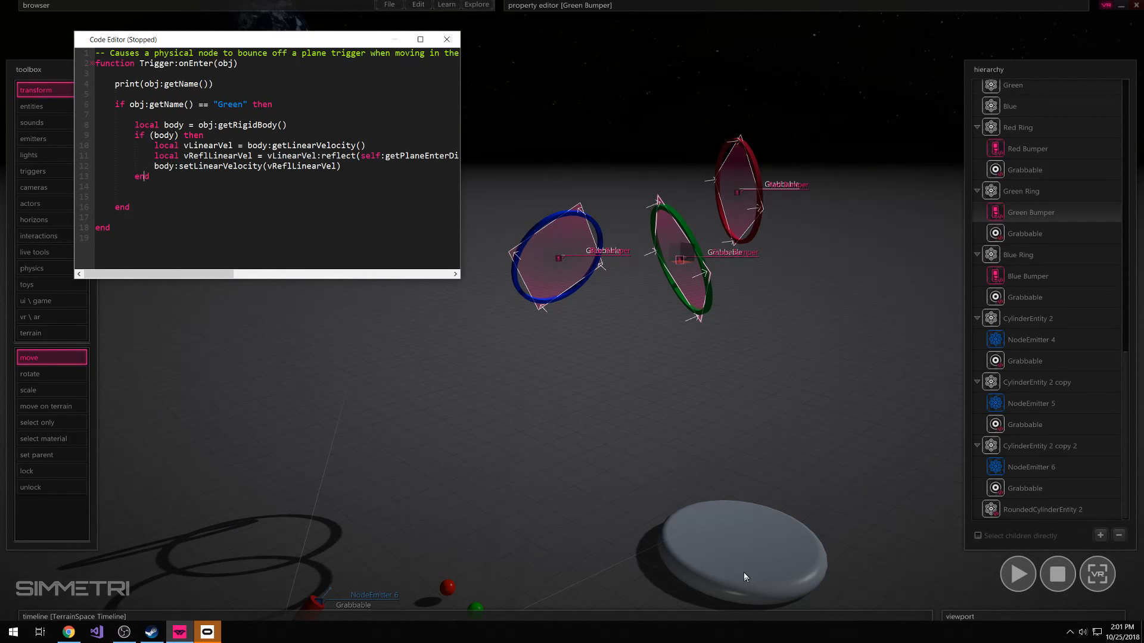
Insert blank lines above print(obj:getName()) and below the "Green" condition block in the Trigger:onEnter function
click(127, 214)
key(Return)
click(119, 73)
key(Return)
key(Return)
key(Return)
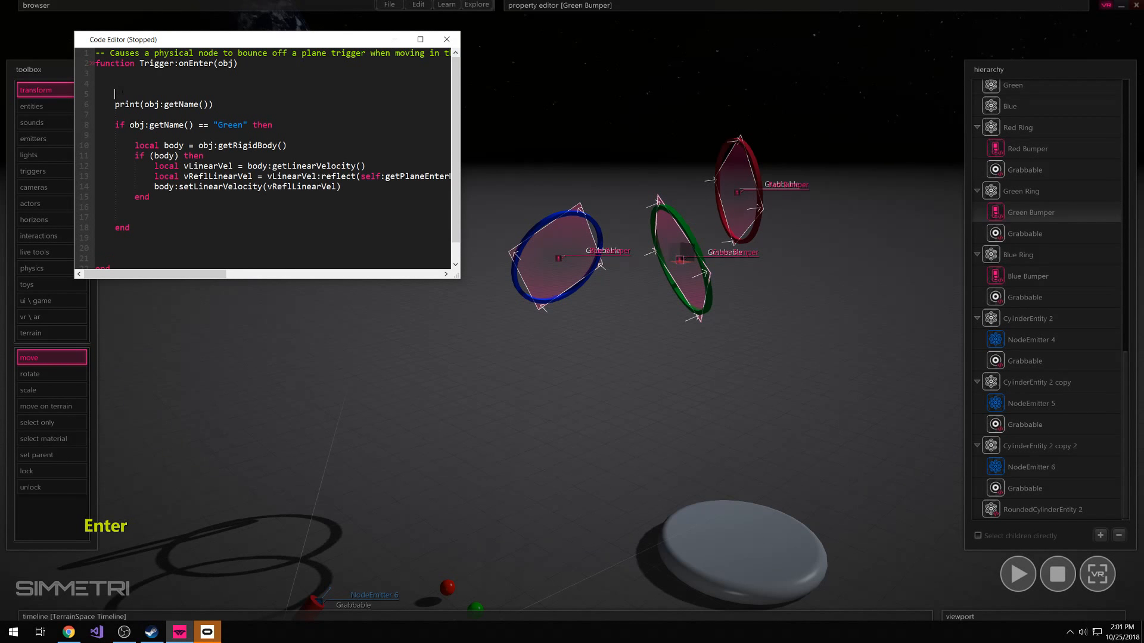
Indent the code from print(obj:getName()) through the end of the "Green" condition block by one level
triple_click(110, 135)
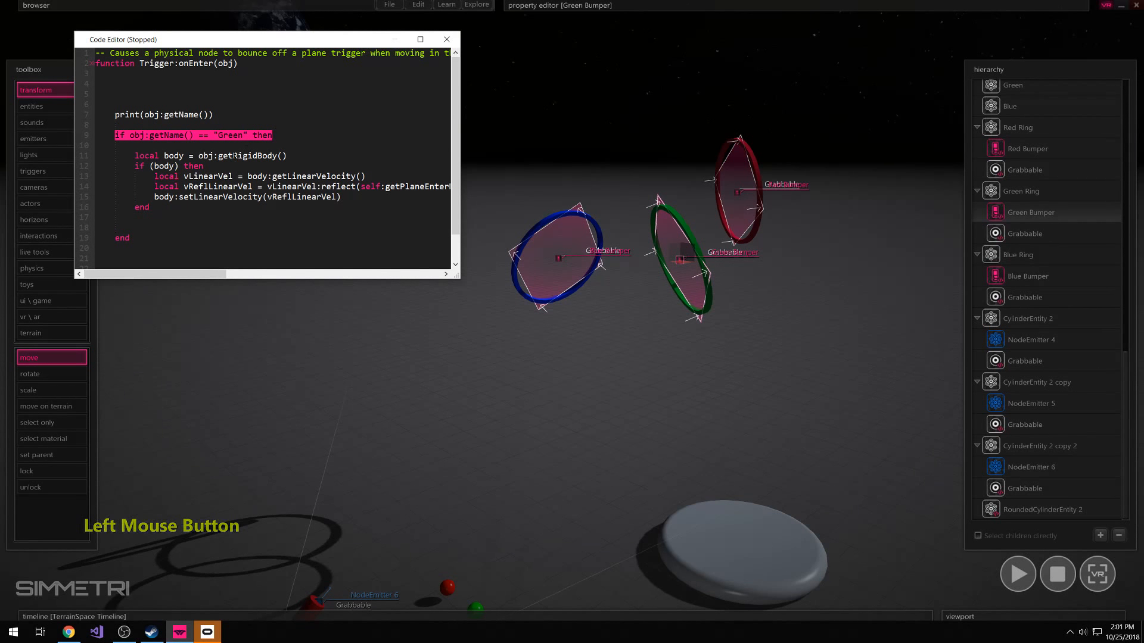
drag(127, 160, 115, 114)
click(135, 227)
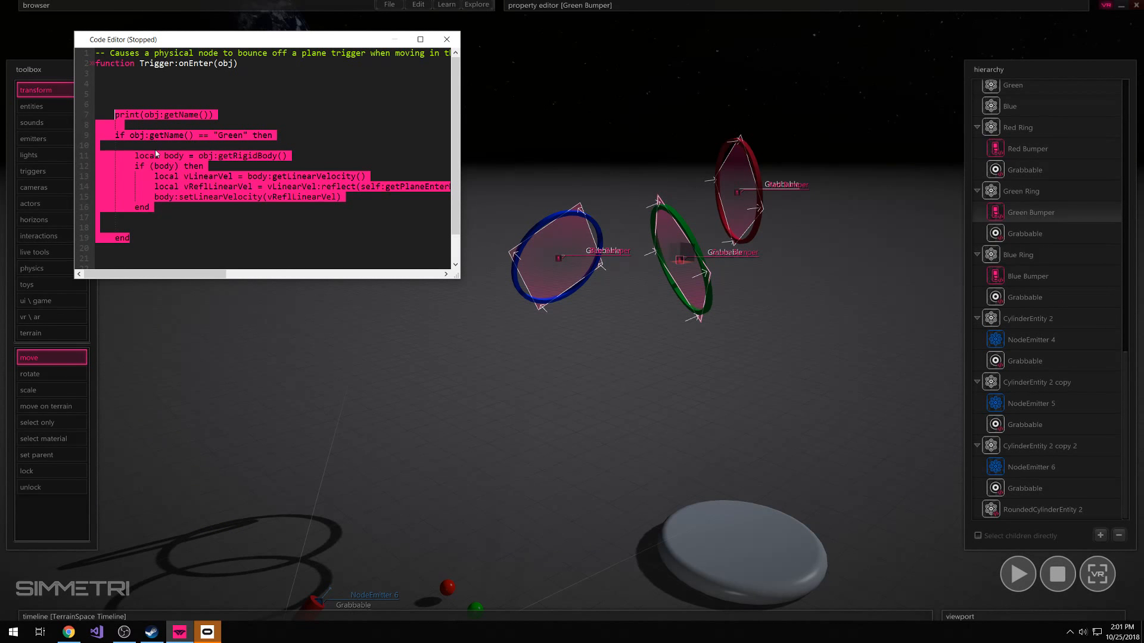
key(Tab)
Insert a findObjectByUid reference to RoundedCylinderEntity 2, the large button, at the top of the Trigger:onEnter function
click(130, 97)
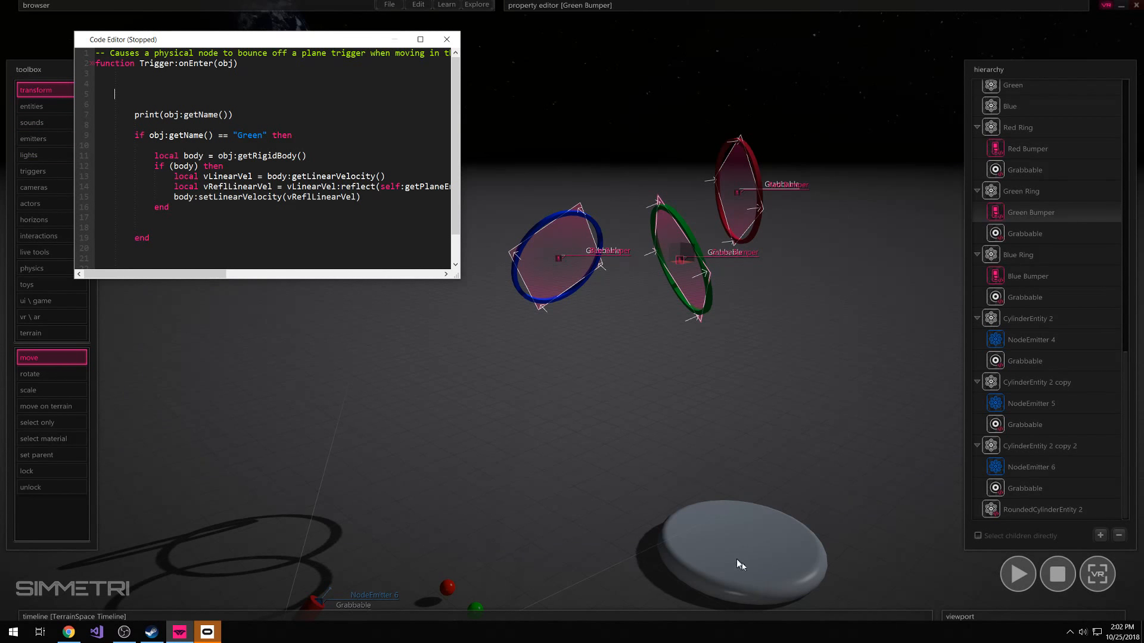
click(739, 539)
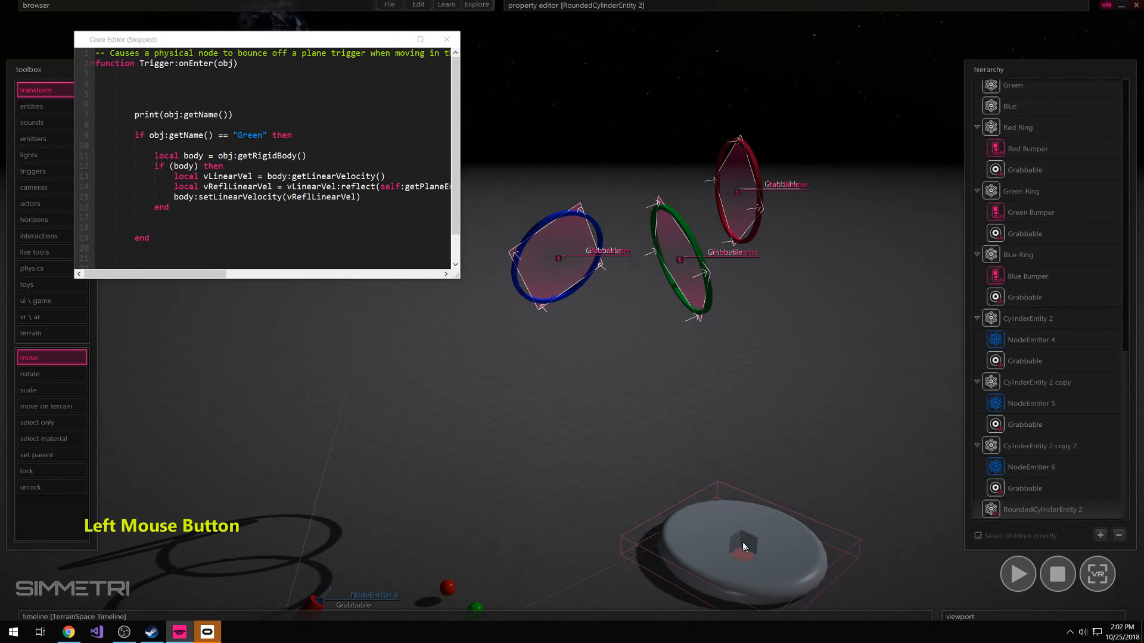
mouse_move(559, 5)
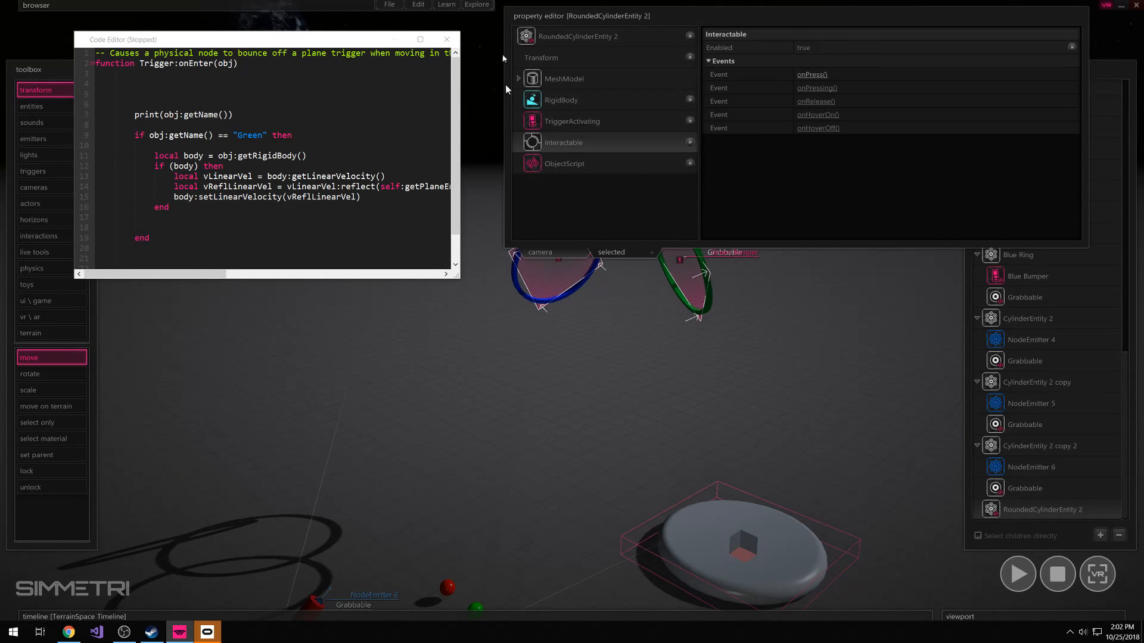
click(150, 86)
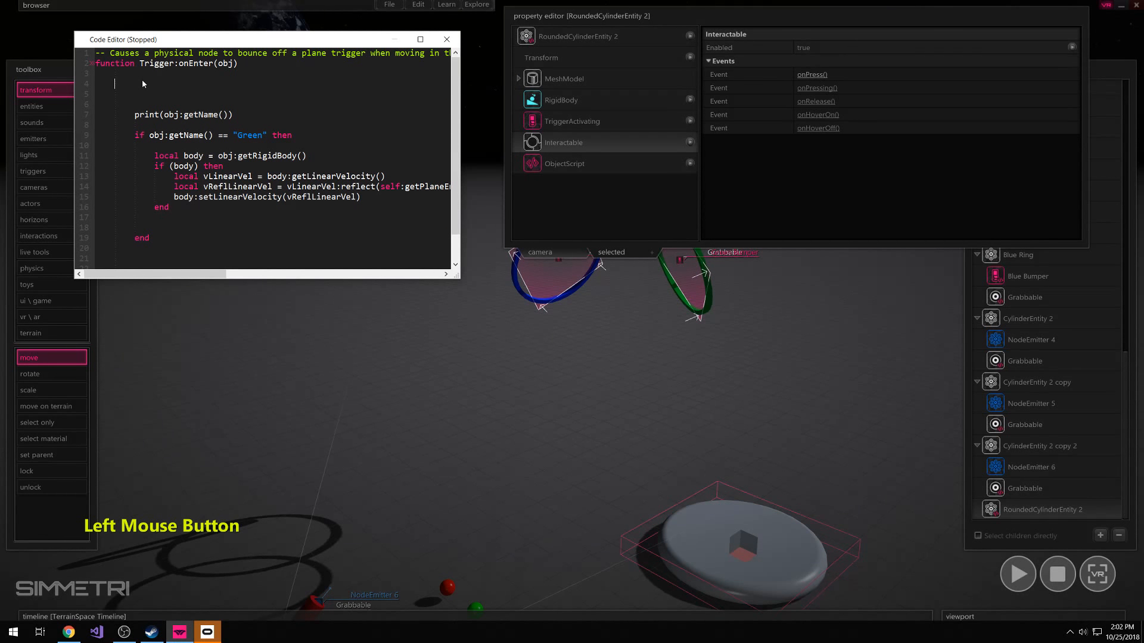
key(ctrl+v)
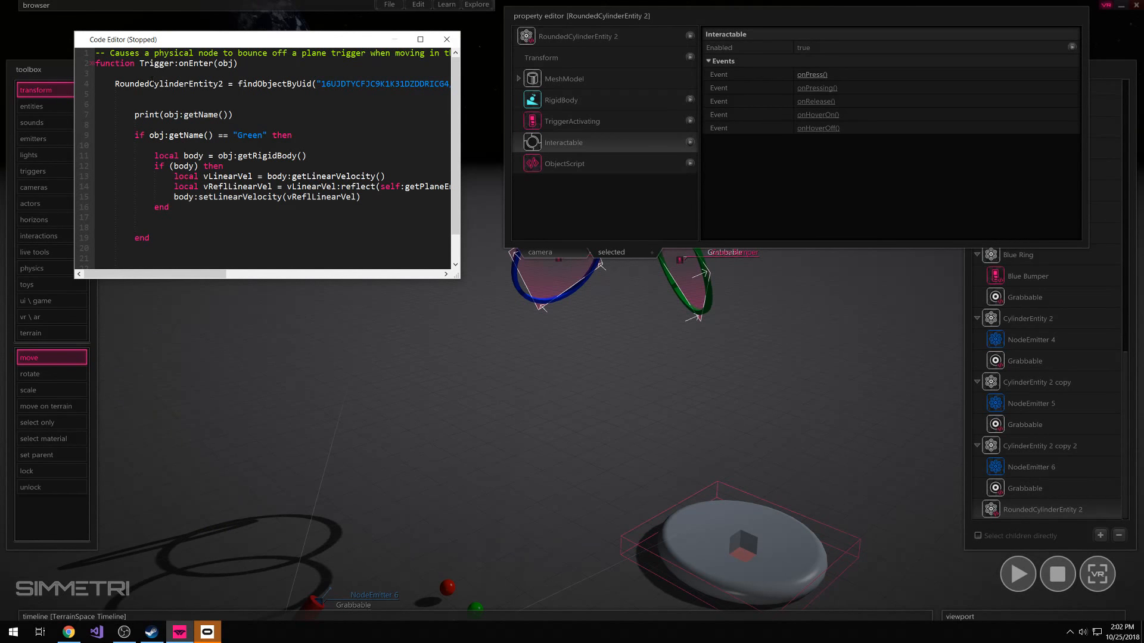
Add the condition line "if RoundedCylinderEntity2.ready == true then" directly above print(obj:getName())
double_click(147, 87)
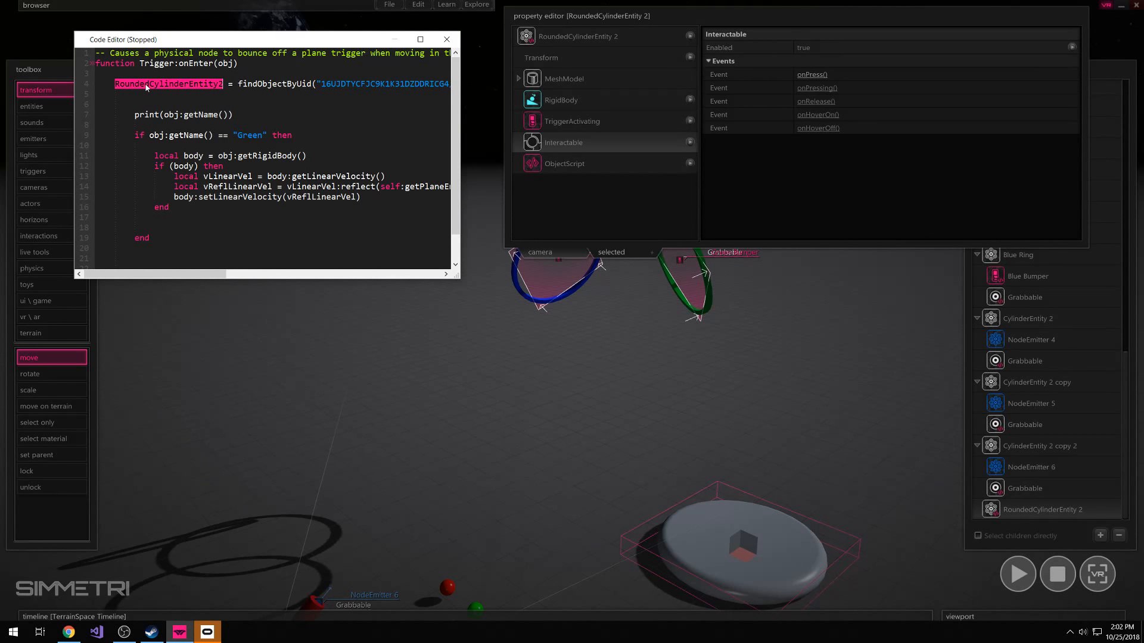
key(ctrl+c)
click(127, 99)
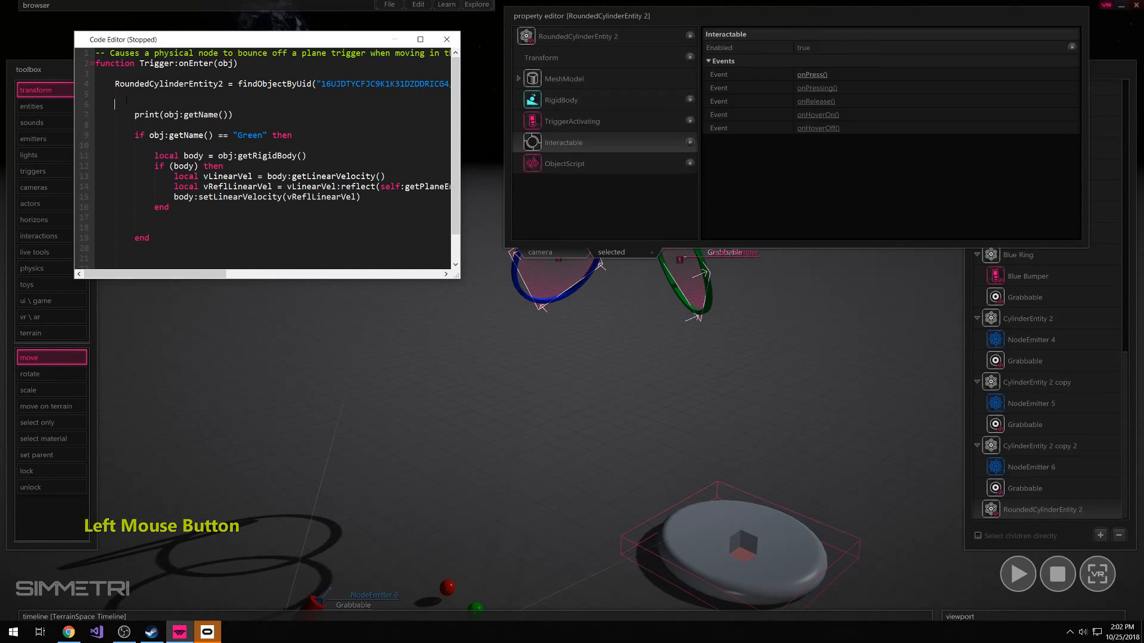
key(ctrl+v)
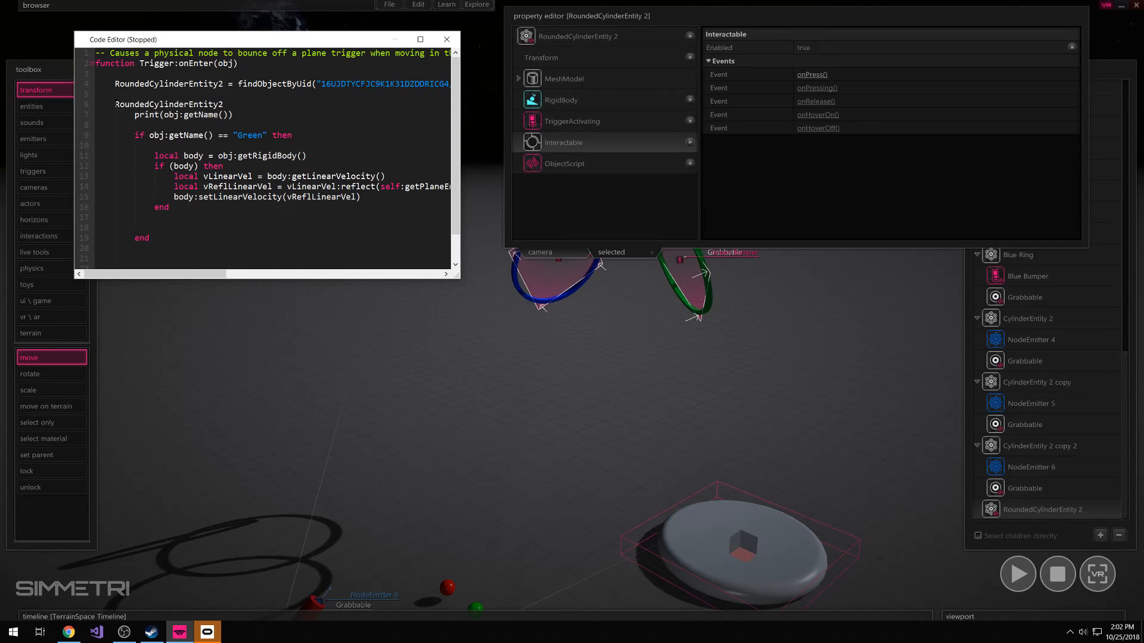
drag(115, 104, 223, 104)
click(224, 104)
text(if)
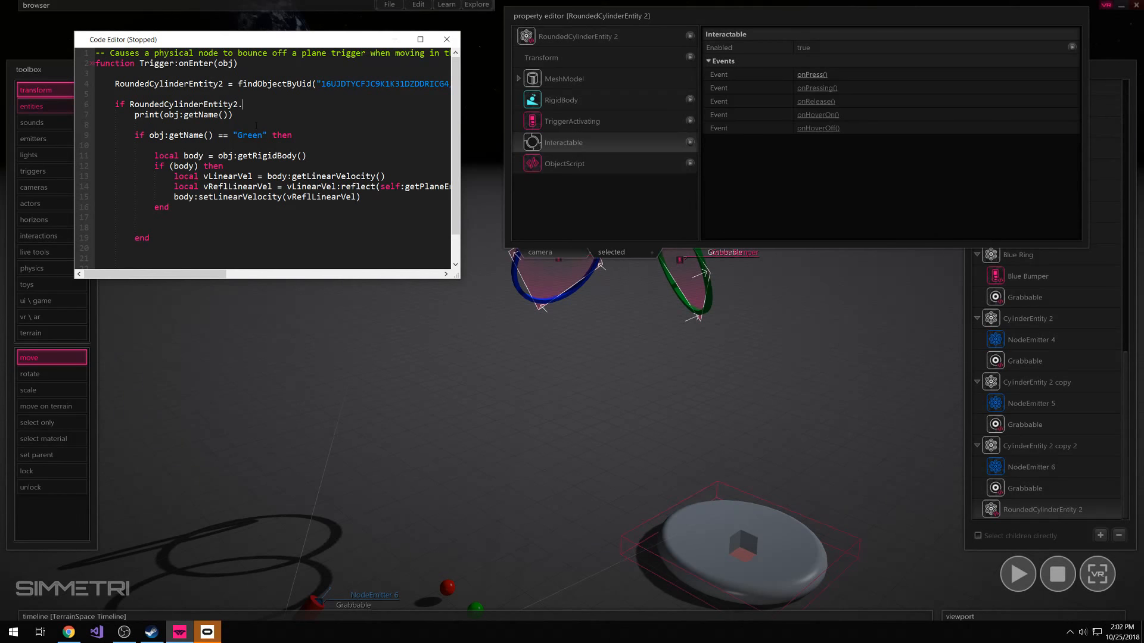
text(ready == true then)
Close the ready condition with an "end" statement below the "Green" condition block
scroll(129, 245, down, 1)
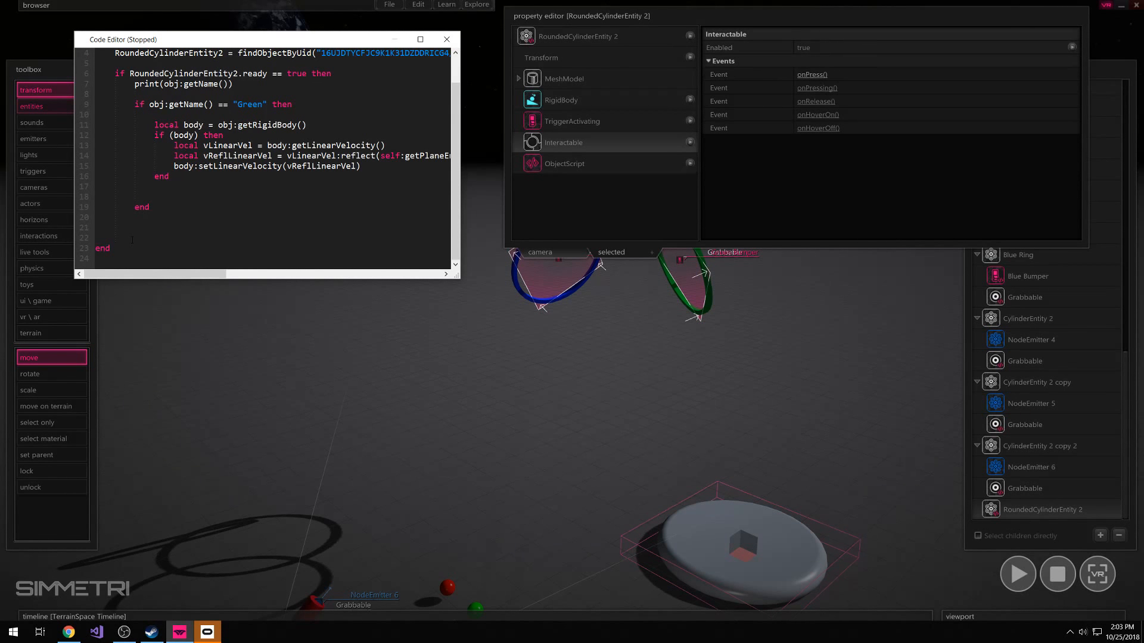
click(123, 226)
text(then)
scroll(179, 221, up, 1)
click(200, 209)
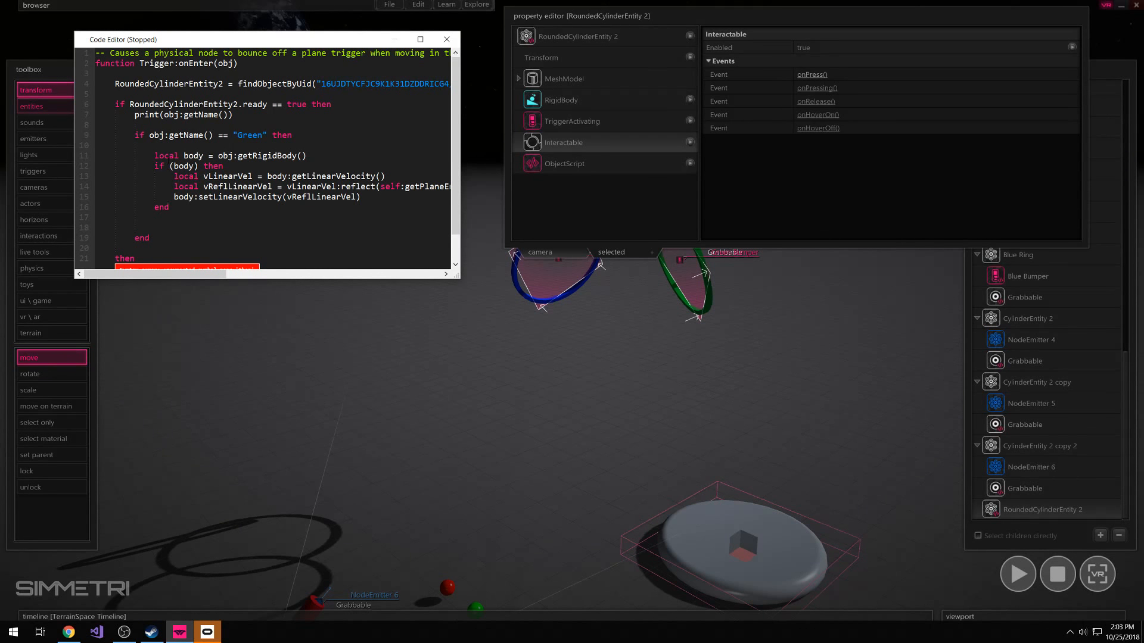
scroll(200, 216, down, 1)
double_click(125, 218)
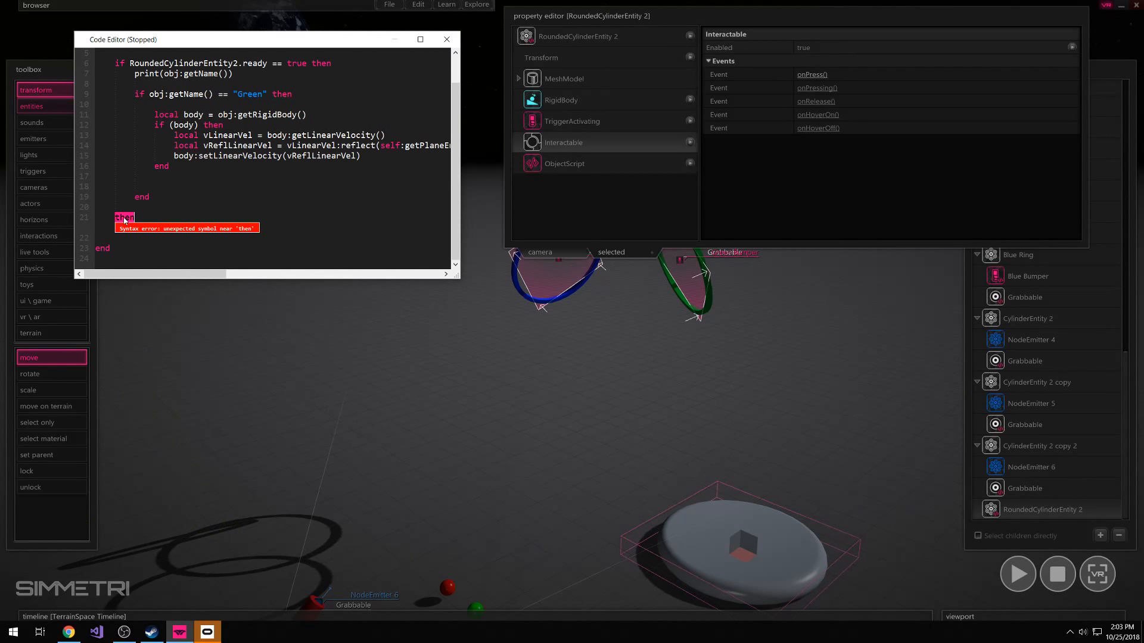
text(end)
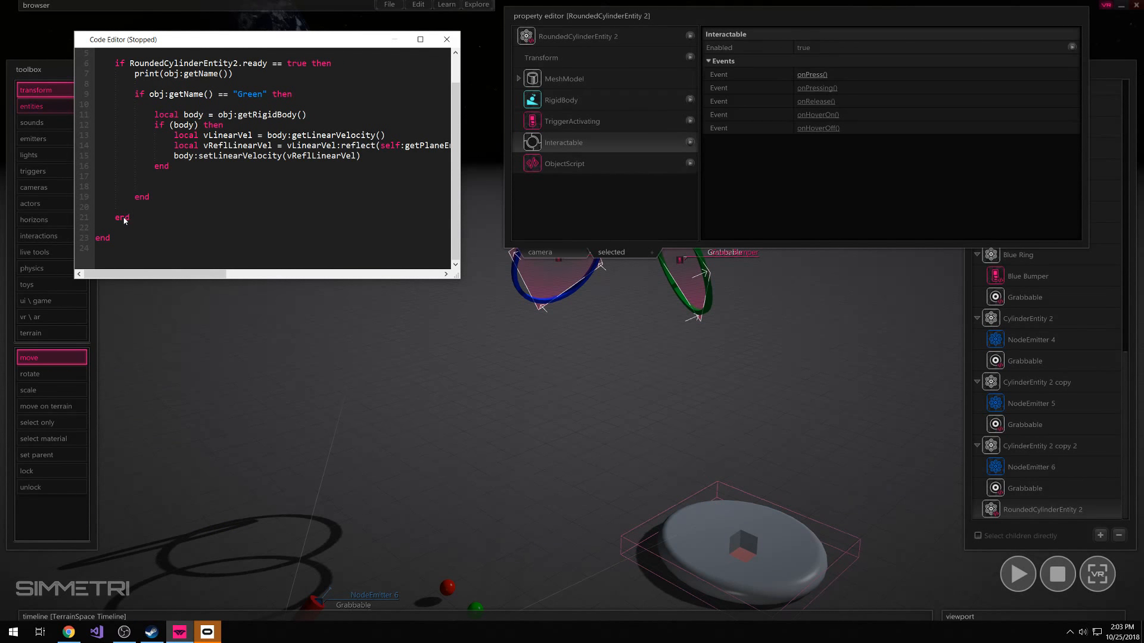
Review the added ready condition in the Green Bumper code and close the code editor
scroll(155, 222, up, 1)
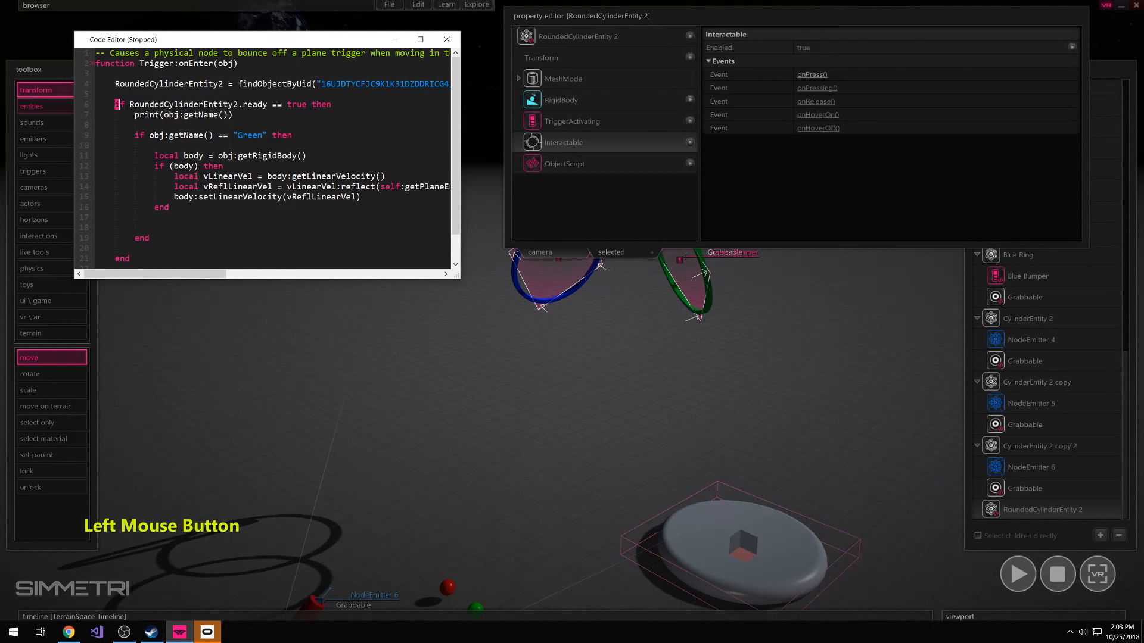
drag(115, 104, 139, 104)
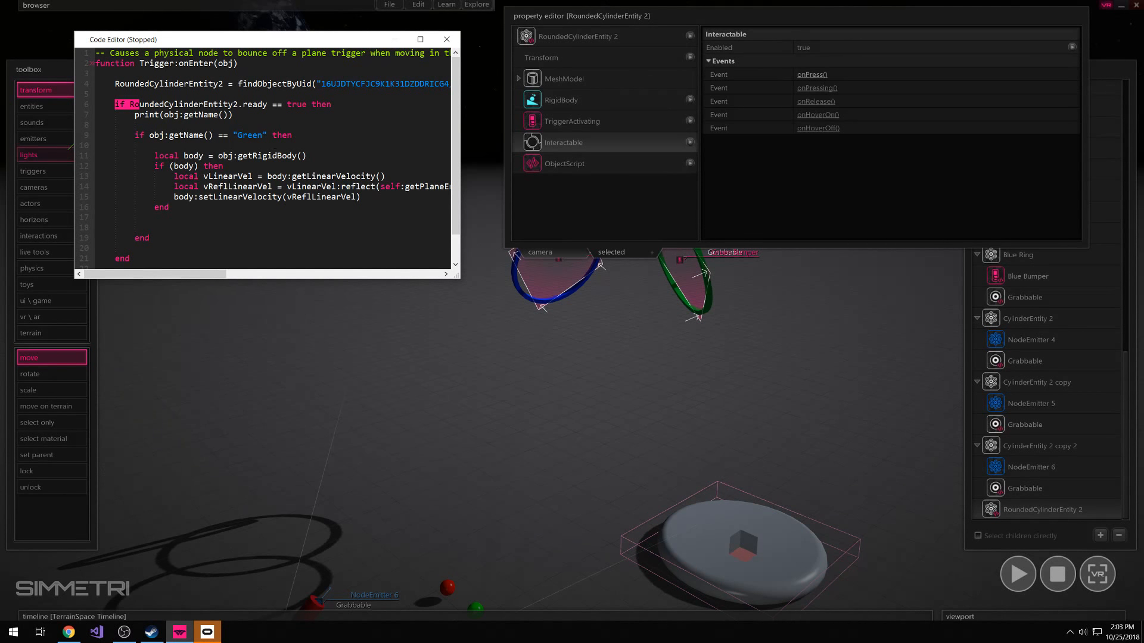
click(446, 38)
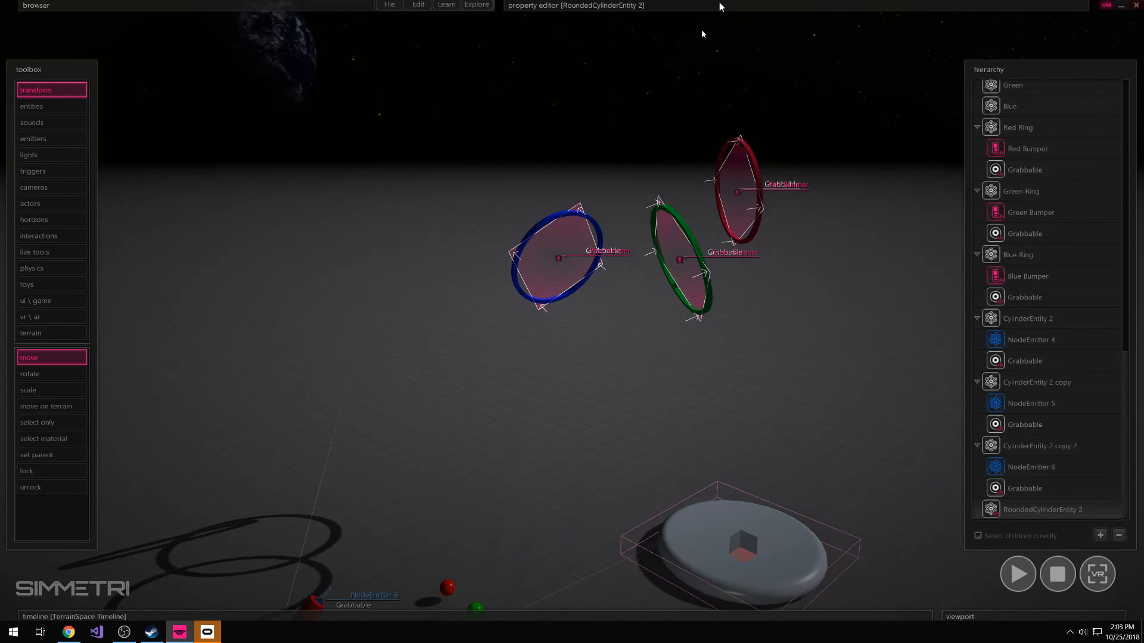
Run the scene full screen in VR to test the green ring with the ready condition, and reset the simulation
click(774, 337)
mouse_move(878, 488)
right_down()
mouse_move(906, 506)
mouse_move(870, 472)
right_up()
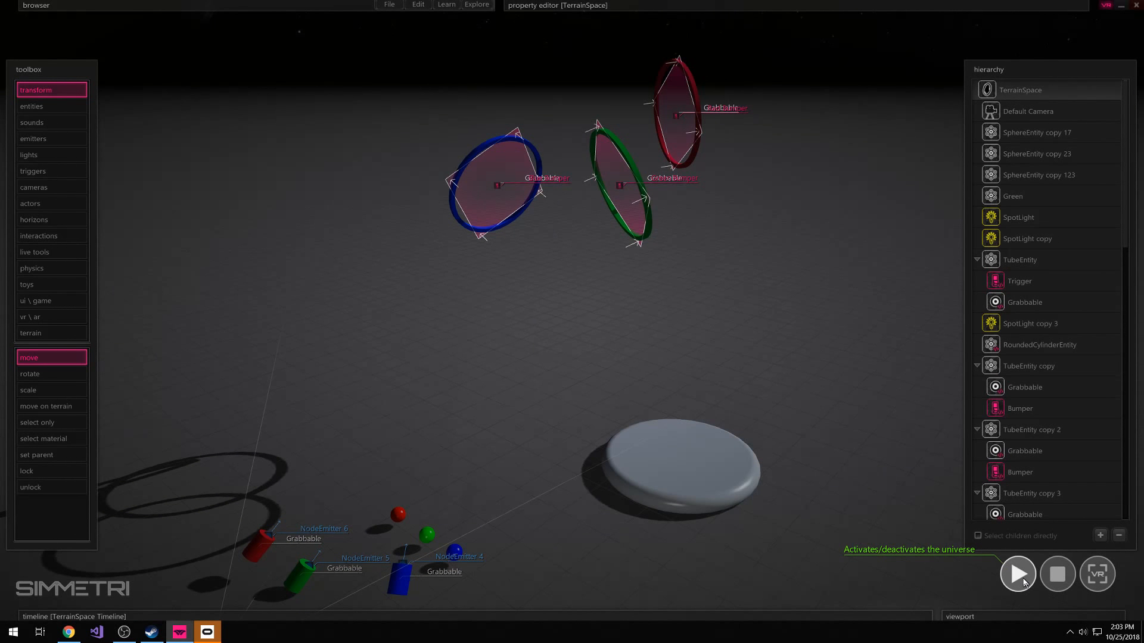
click(1097, 577)
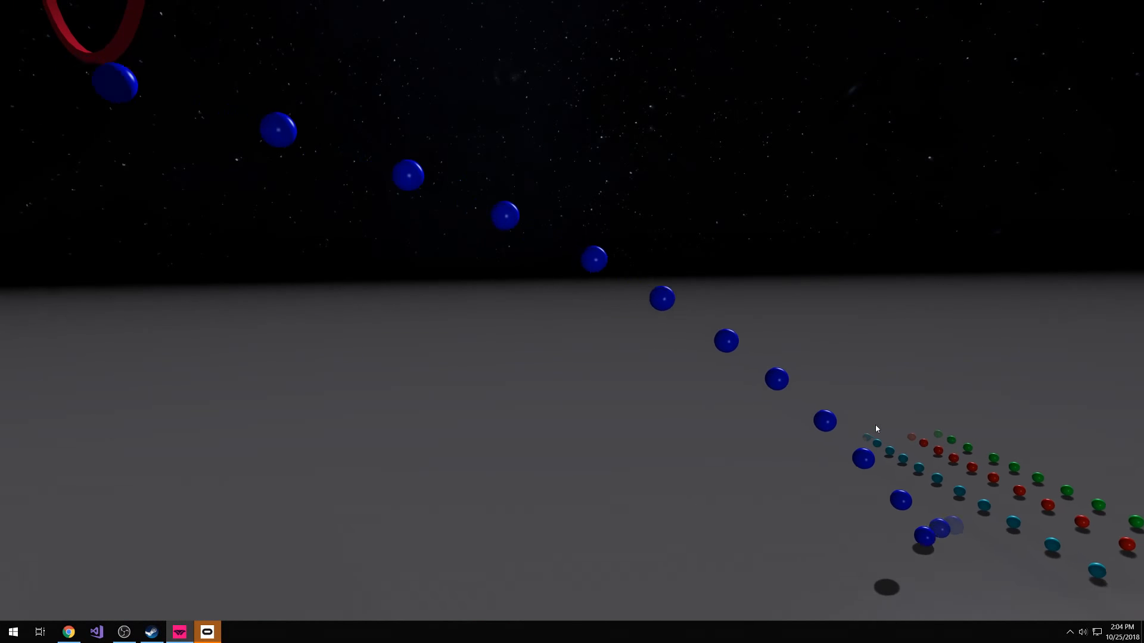
key(Escape)
key(a)
right_drag(814, 424, 572, 310)
key(w)
key(s)
key(ctrl)
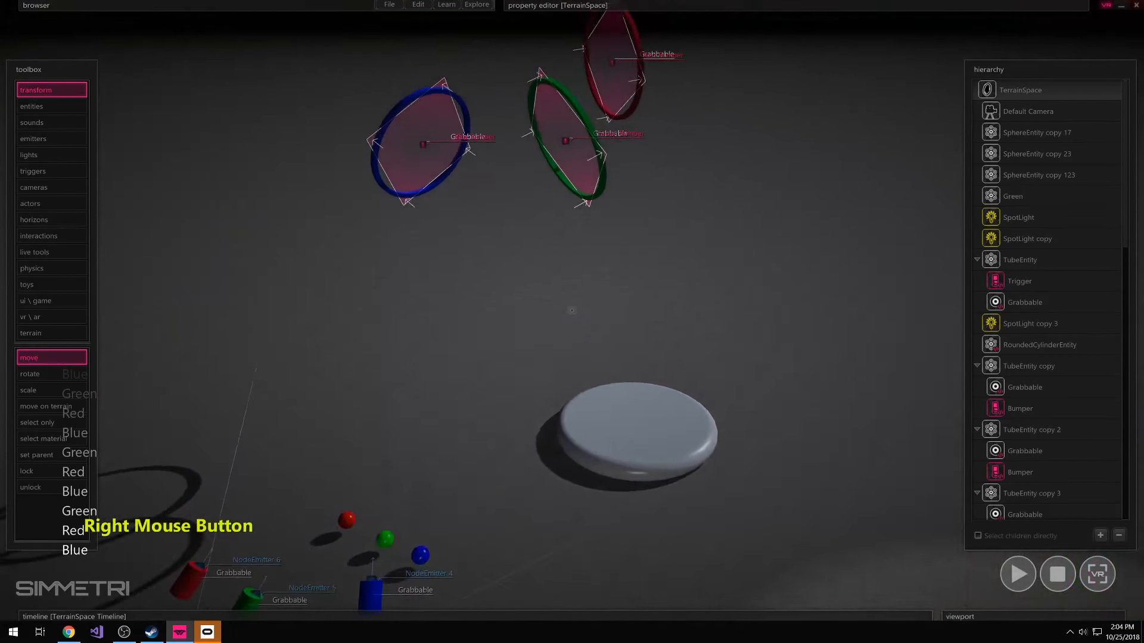
key(F5)
key(Escape)
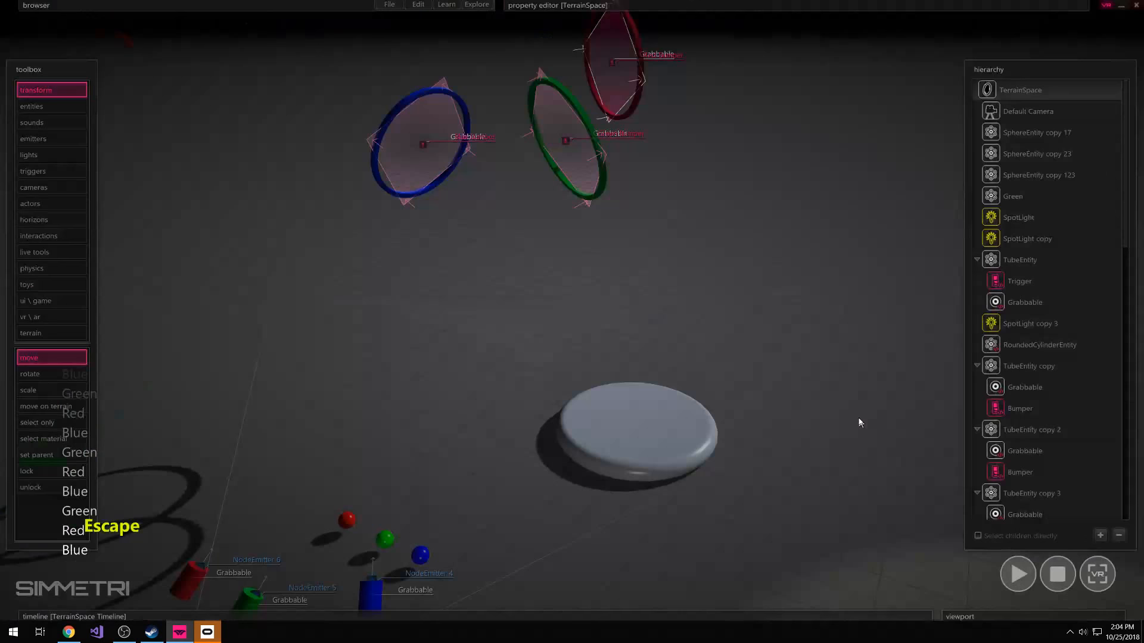
right_drag(795, 416, 850, 439)
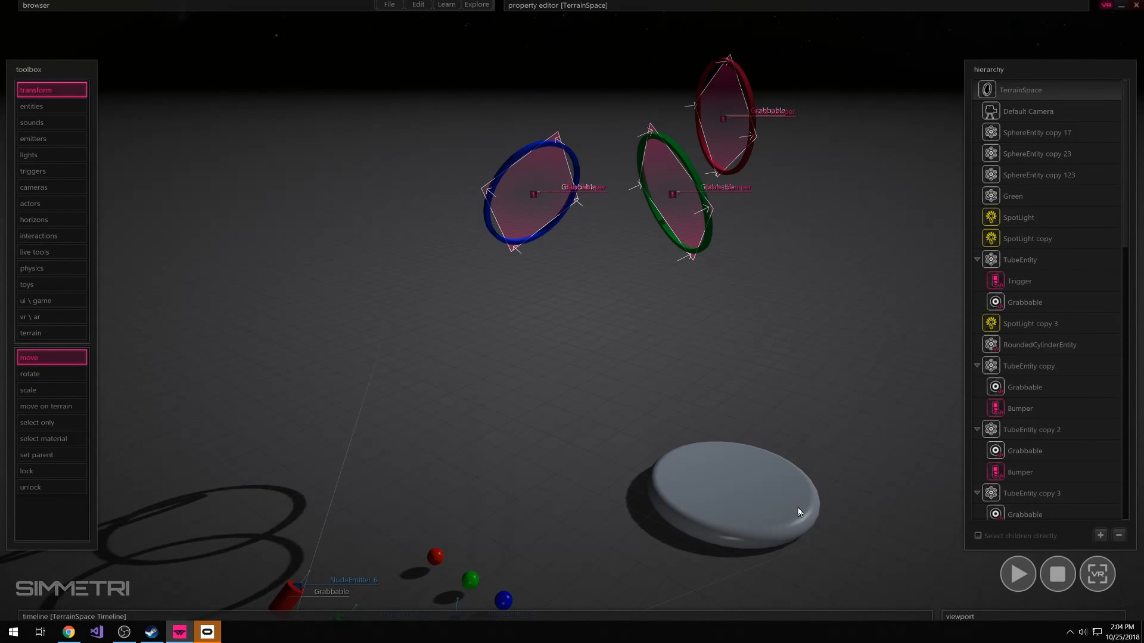
Turn off VR mode and select the Blue Bumper trigger under Blue Ring
click(1105, 9)
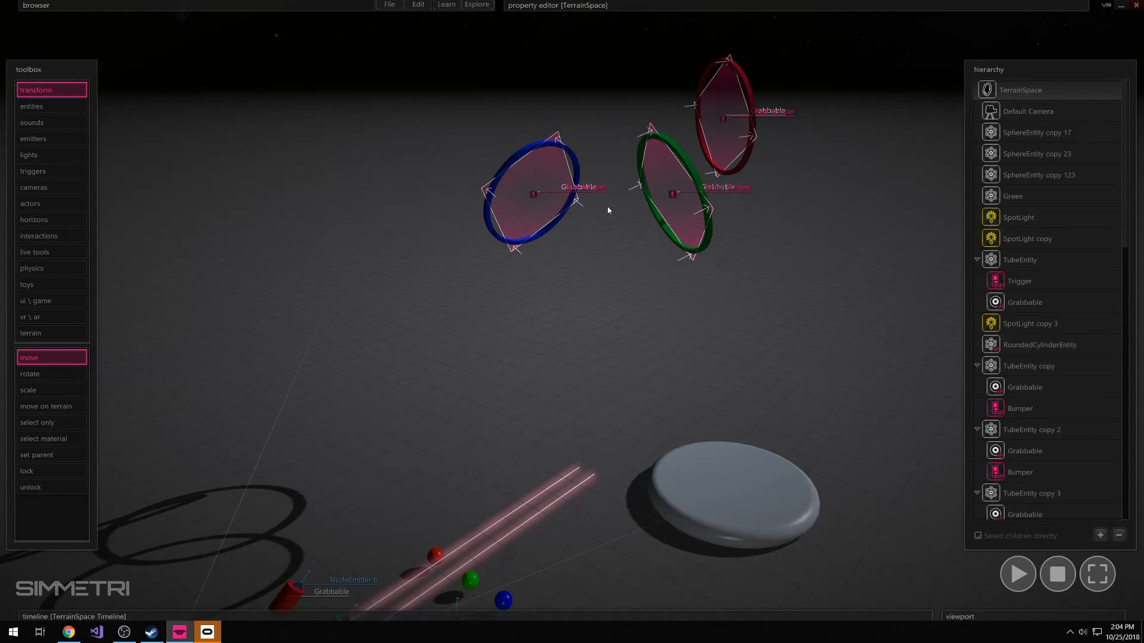
click(537, 178)
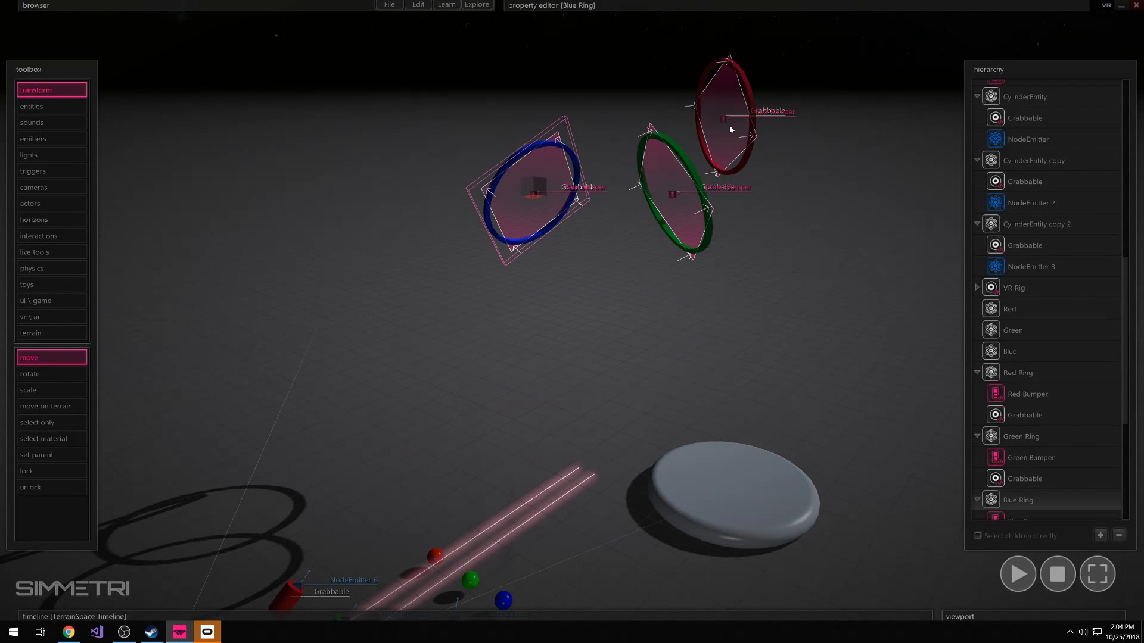
scroll(1018, 454, down, 4)
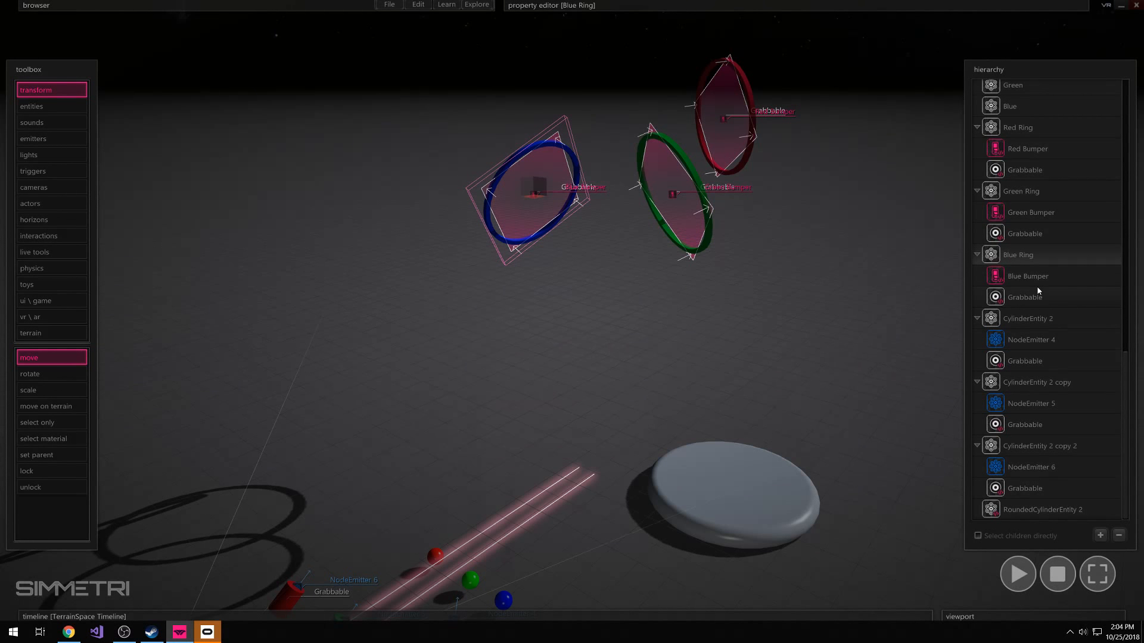
click(1019, 284)
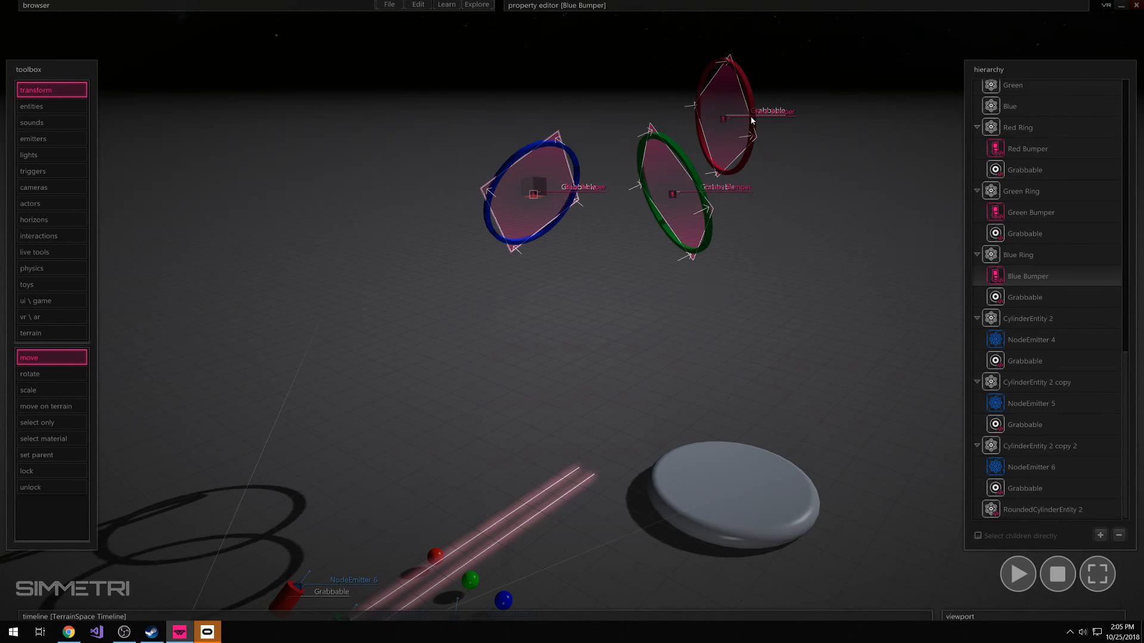
Open the code of the Red Bumper trigger under Red Ring and enlarge the code editor window
right_drag(807, 137, 572, 311)
key(e)
key(s)
key(ctrl)
key(e)
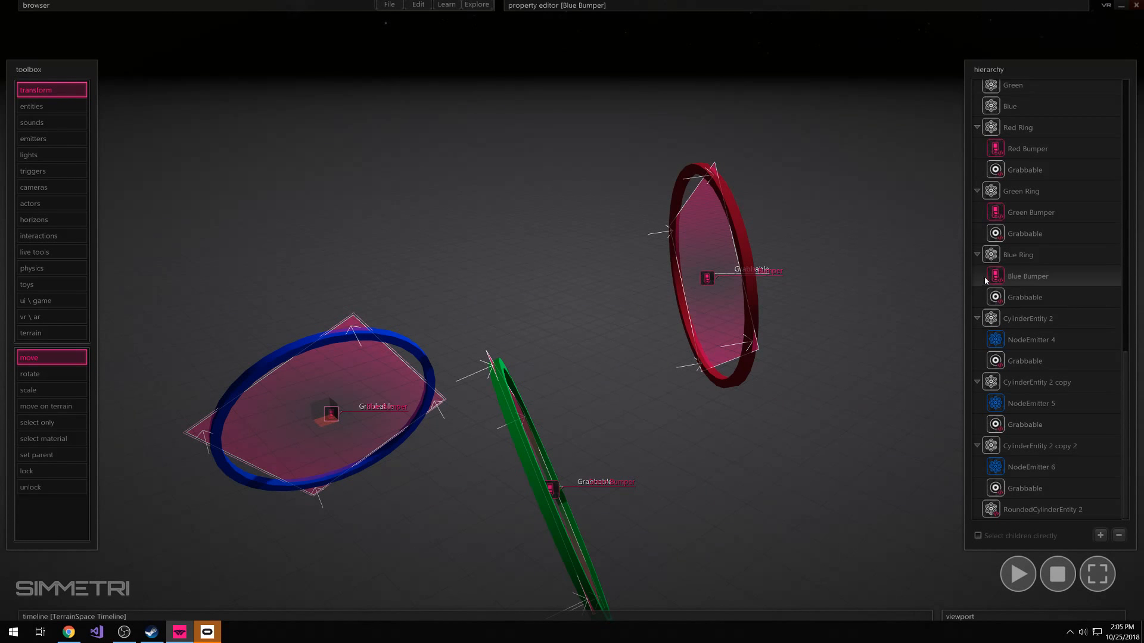
click(1024, 148)
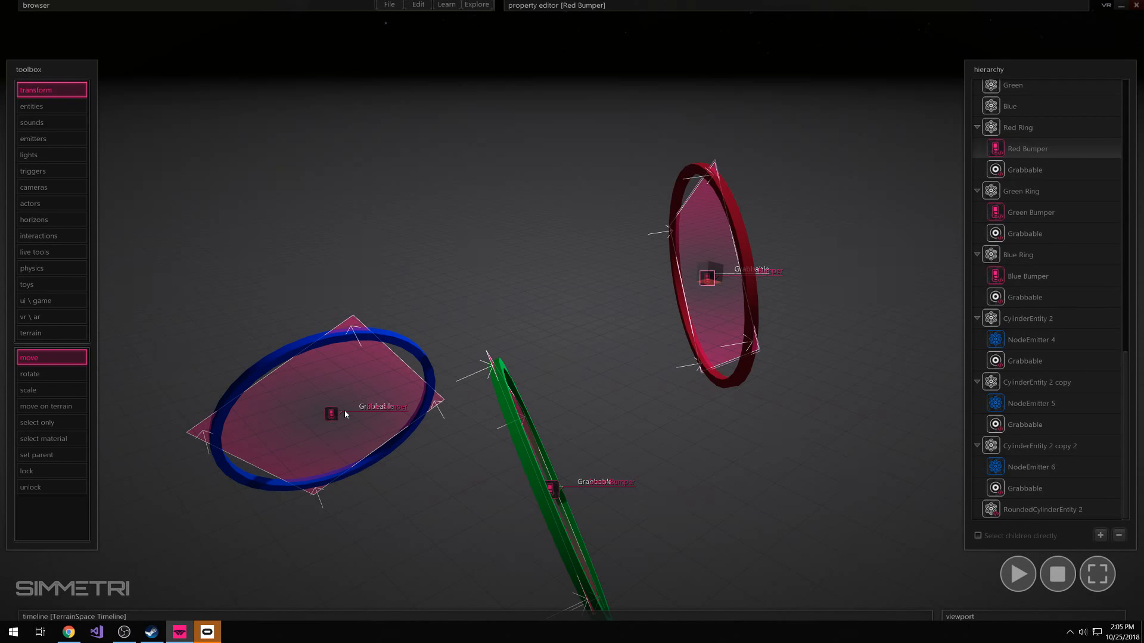
right_click(998, 154)
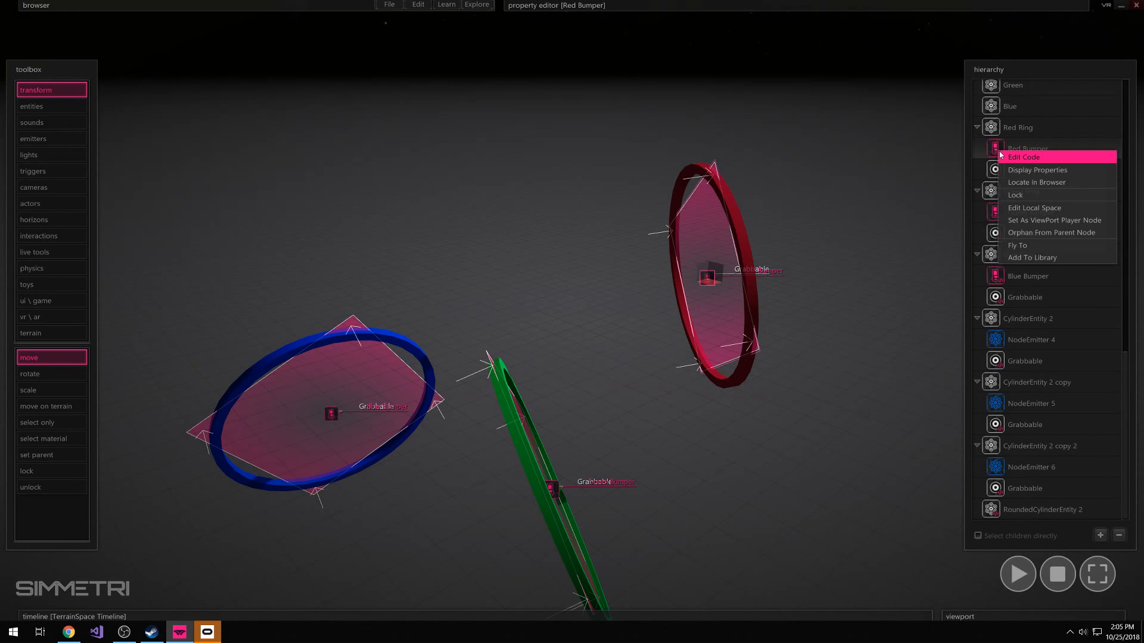
click(1030, 158)
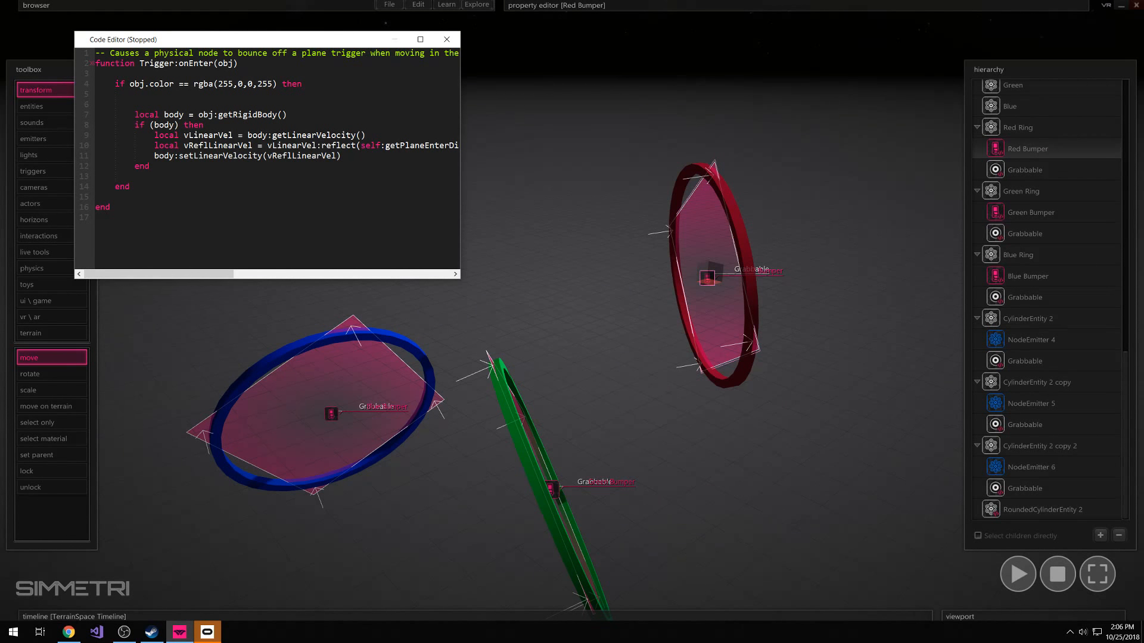
drag(459, 278, 540, 313)
Insert blank lines between the opening comment and the Trigger:onEnter function in the Red Bumper code
drag(262, 155, 125, 83)
click(121, 70)
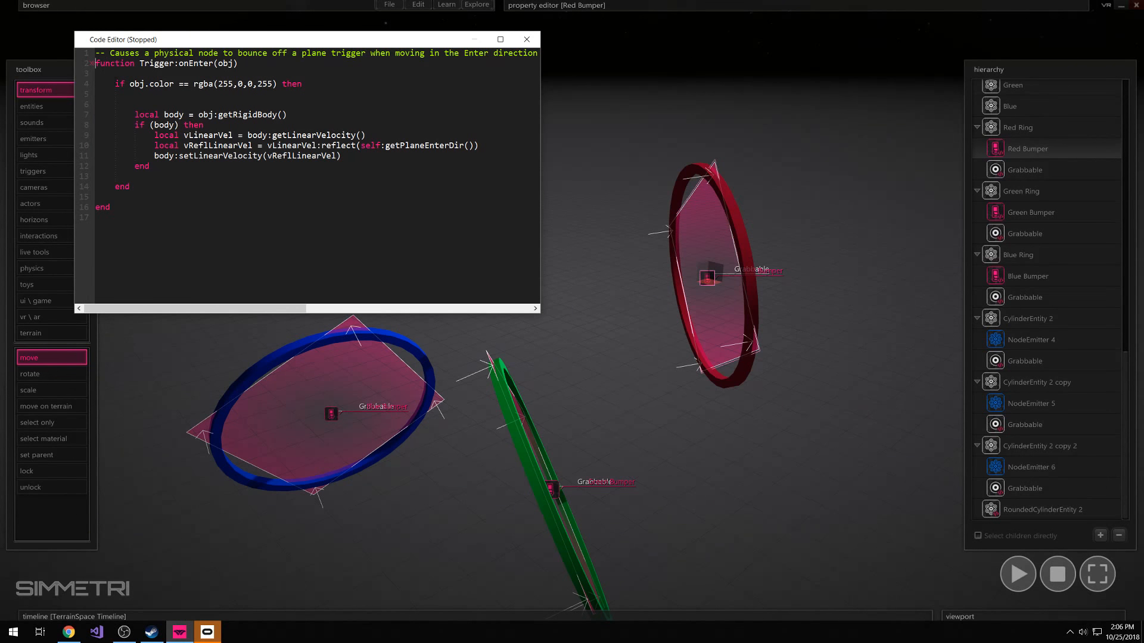
key(Return)
key(Return)
key(Return)
key(Return)
click(111, 85)
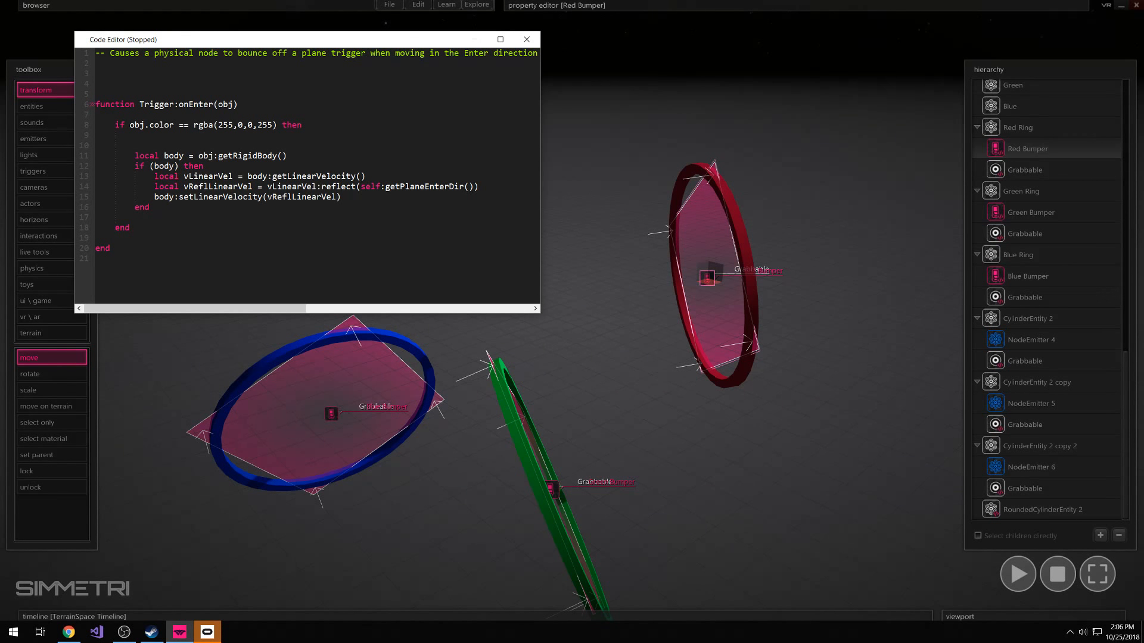
drag(139, 105, 174, 105)
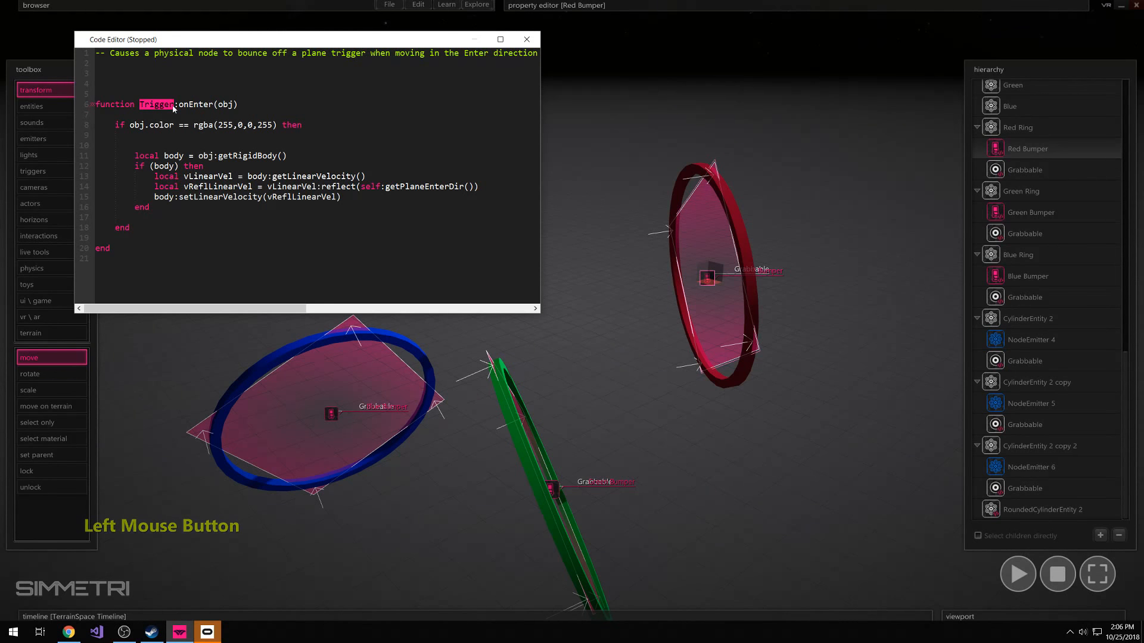
click(110, 76)
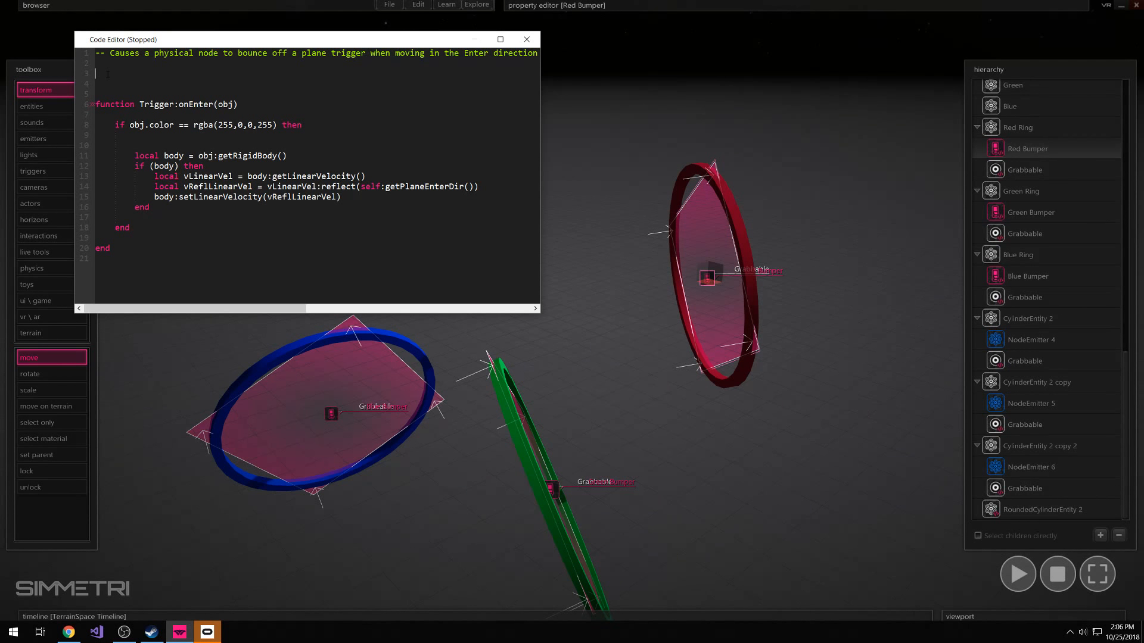
Declare "Trigger.count = 0" above the Trigger:onEnter function in the Red Bumper code
text(Trigger)
mouse_move(595, 7)
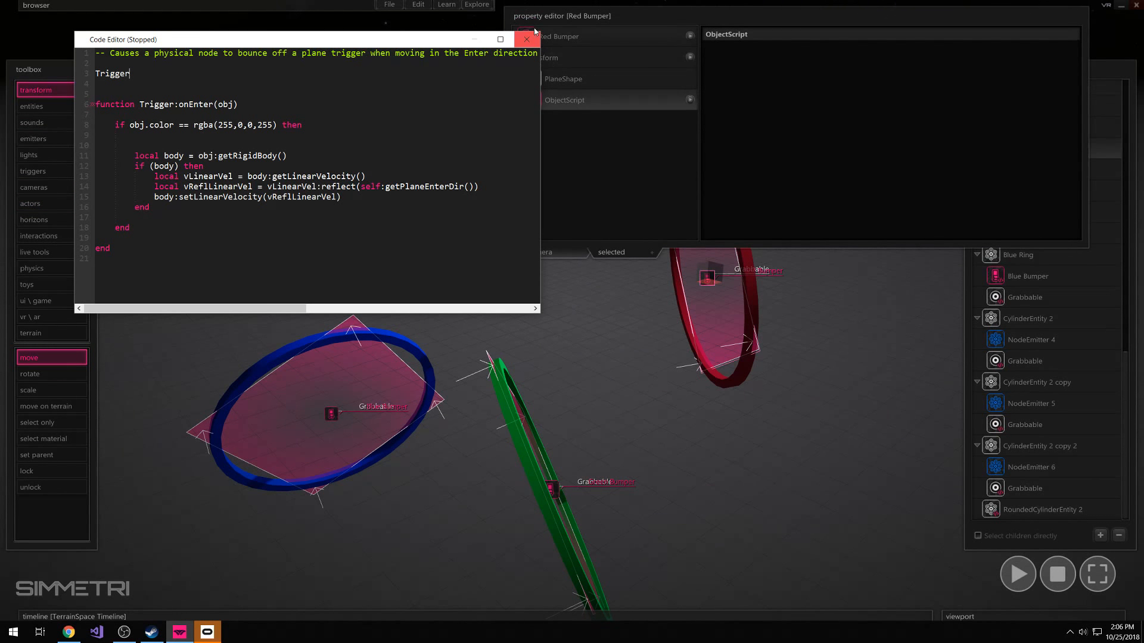
drag(435, 40, 441, 88)
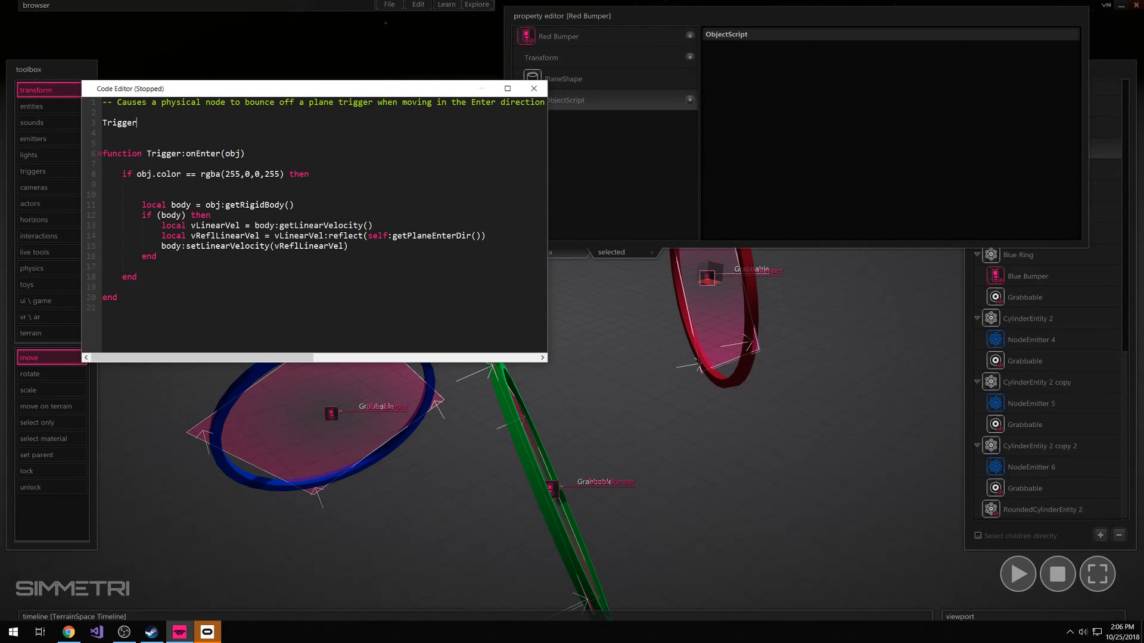
click(141, 123)
text(.count = 0)
Insert two blank lines after the if (body) block, inside the red color condition of the Red Bumper code
click(171, 190)
click(146, 177)
click(146, 184)
drag(146, 185, 147, 190)
click(151, 197)
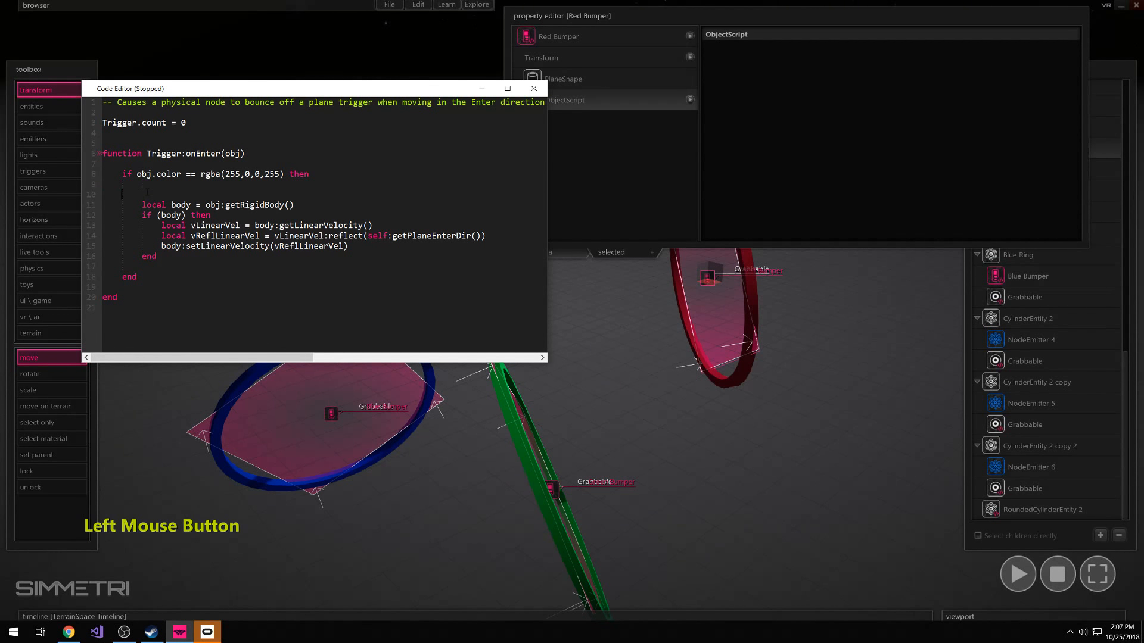
click(141, 267)
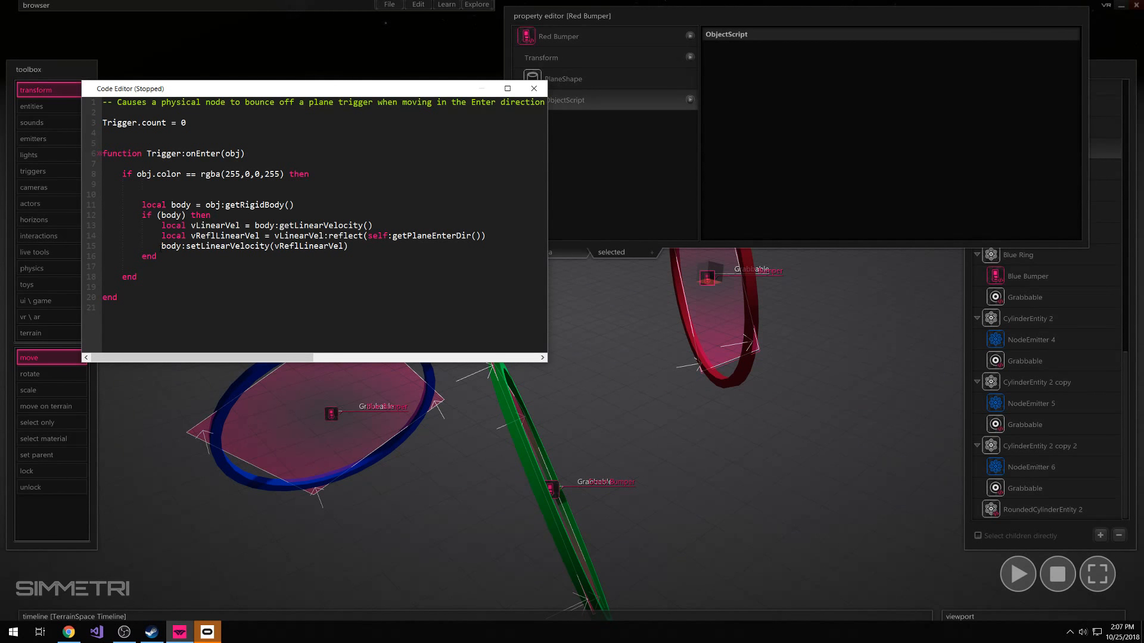
key(Return)
key(Return)
click(160, 255)
click(143, 281)
Add the line "self.count = self.count + 1" after the if (body) block in the Red Bumper code
text(self.co)
text(unt =)
text(sel)
key(BackSpace)
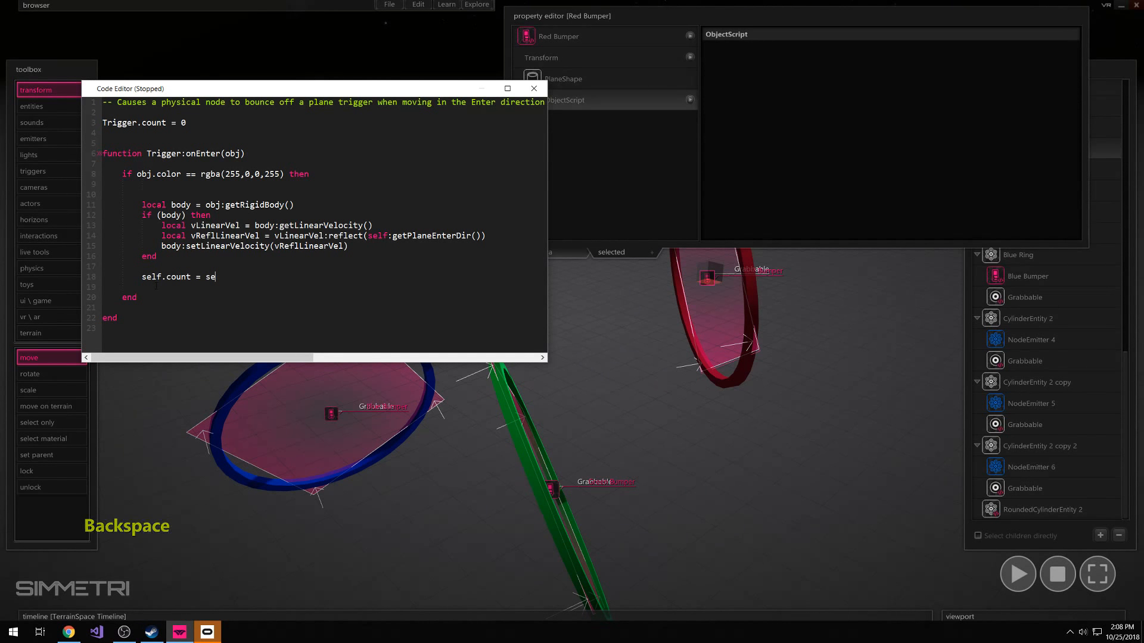
text(lf.count)
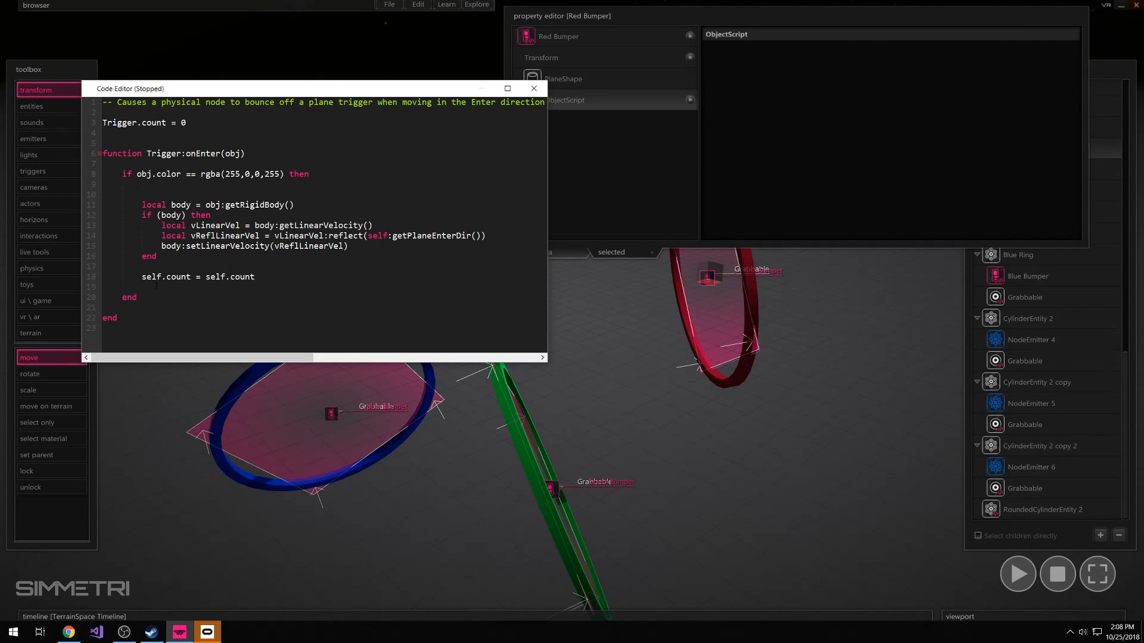
text( + 1)
key(space)
Add "print(self.count)" below the count increment, and run the scene briefly to test the printout
key(Return)
key(Return)
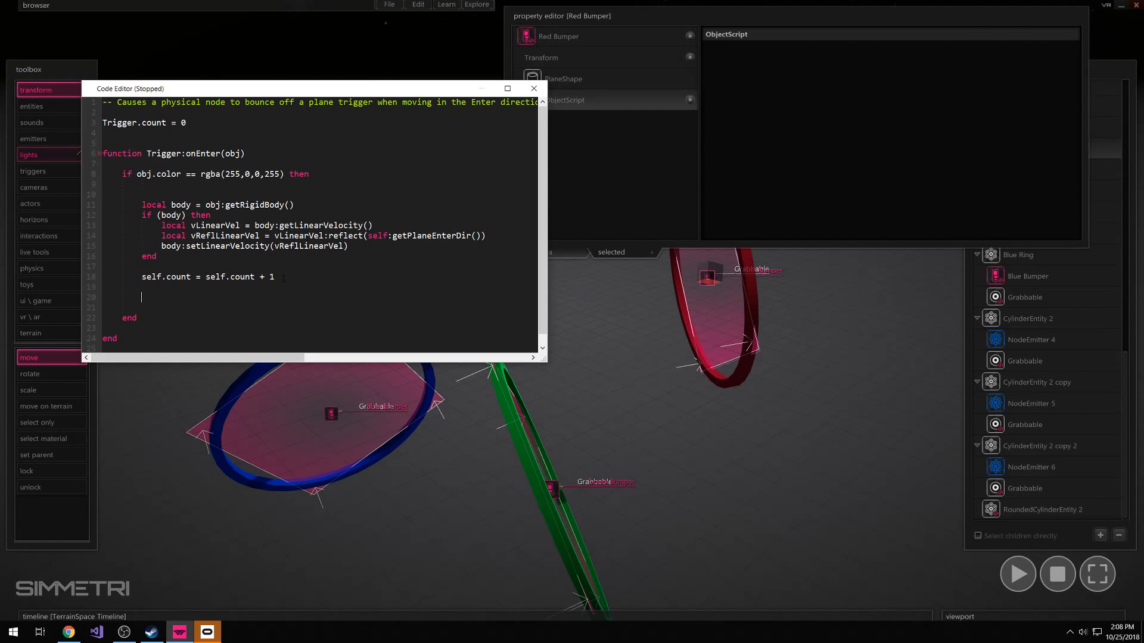
text(print())
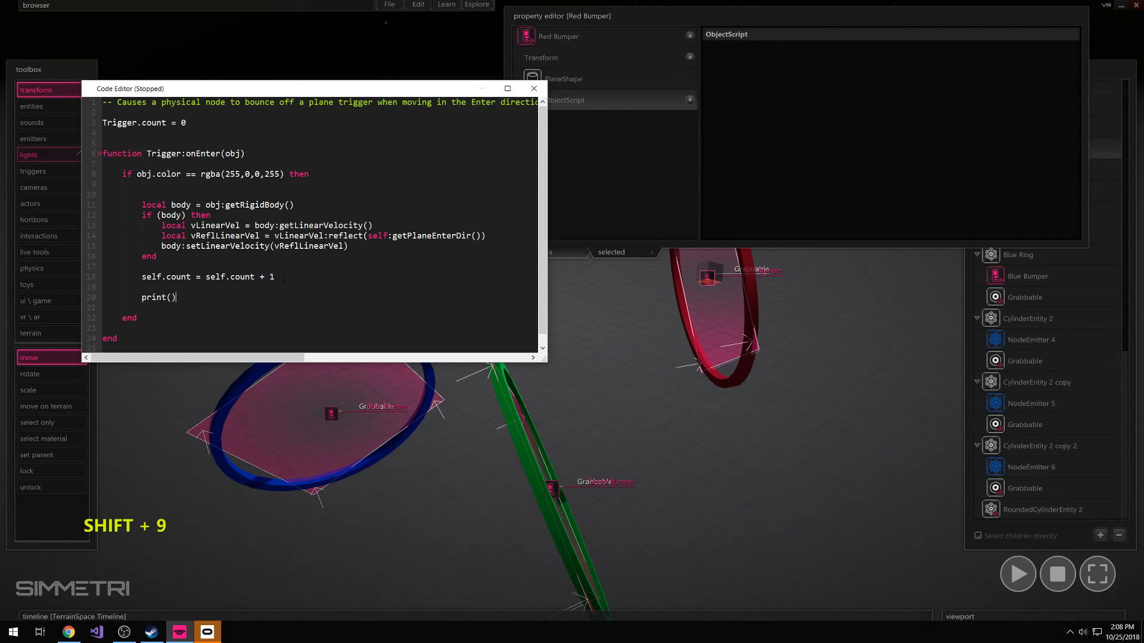
key(Left)
text(self.)
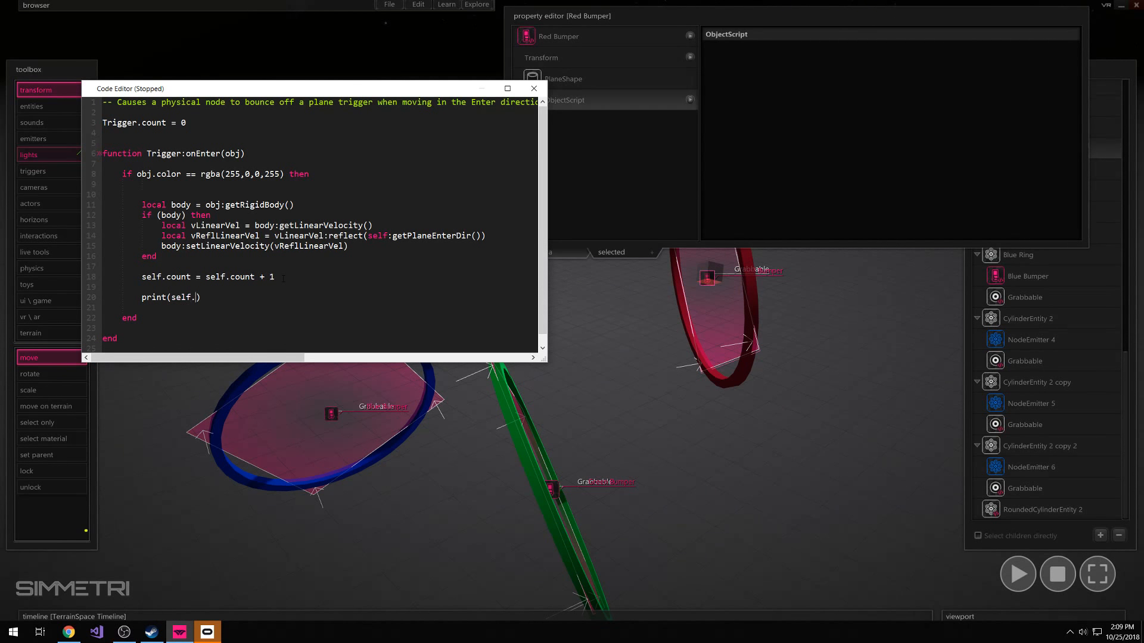
text(count)
click(1023, 577)
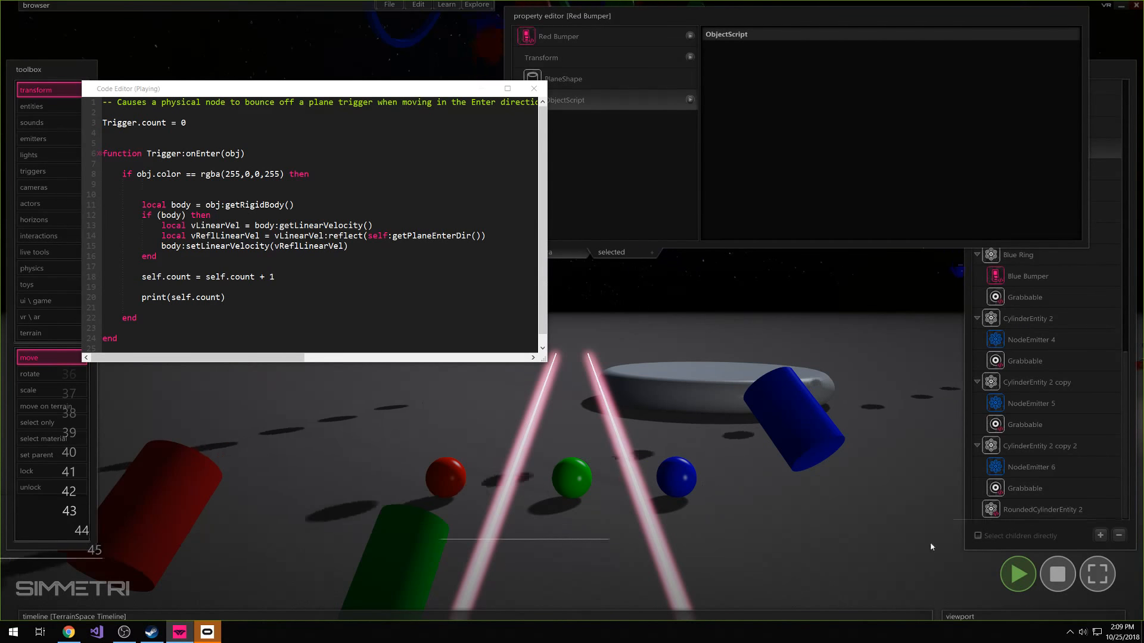
click(1054, 571)
Add spaces inside the print statement's parentheses so it reads "print( self.count )"
click(171, 296)
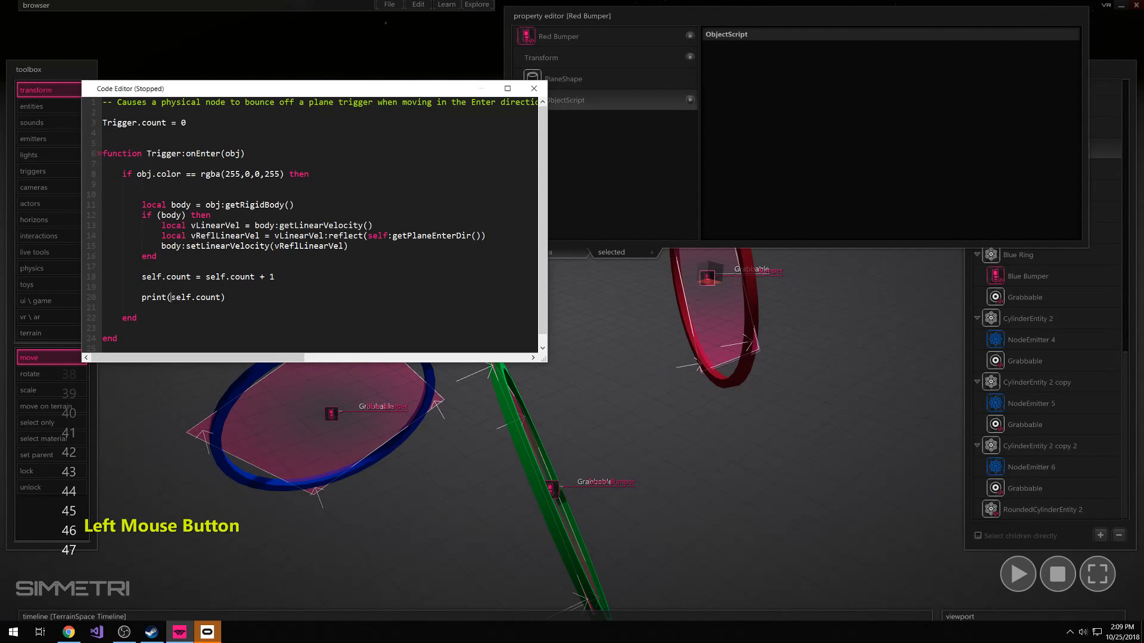
click(226, 297)
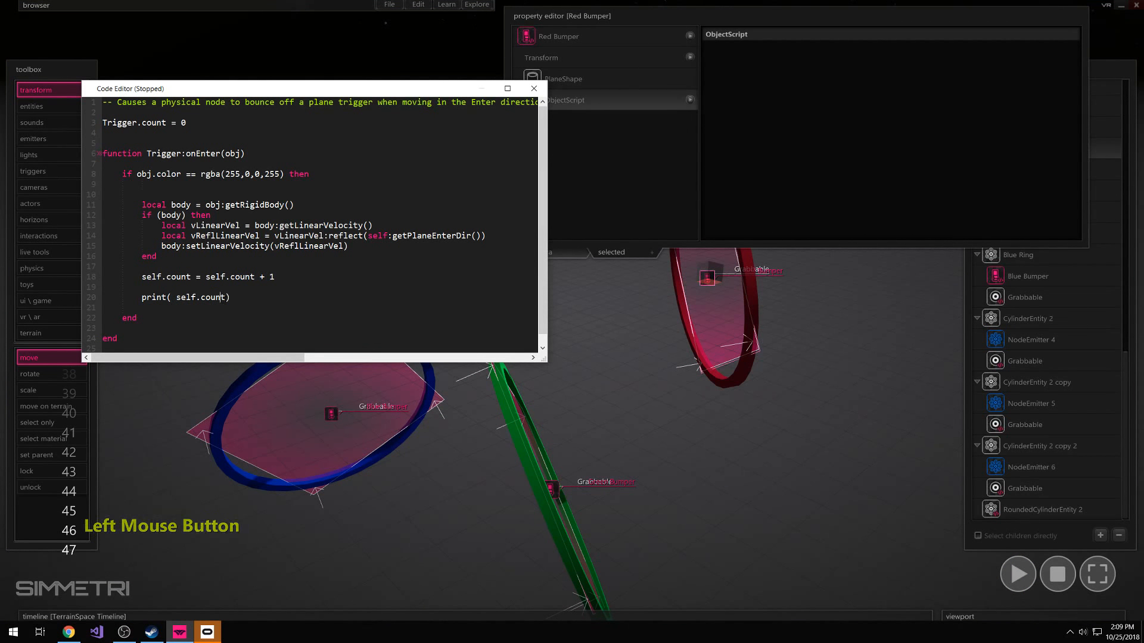
drag(142, 298, 215, 298)
click(231, 298)
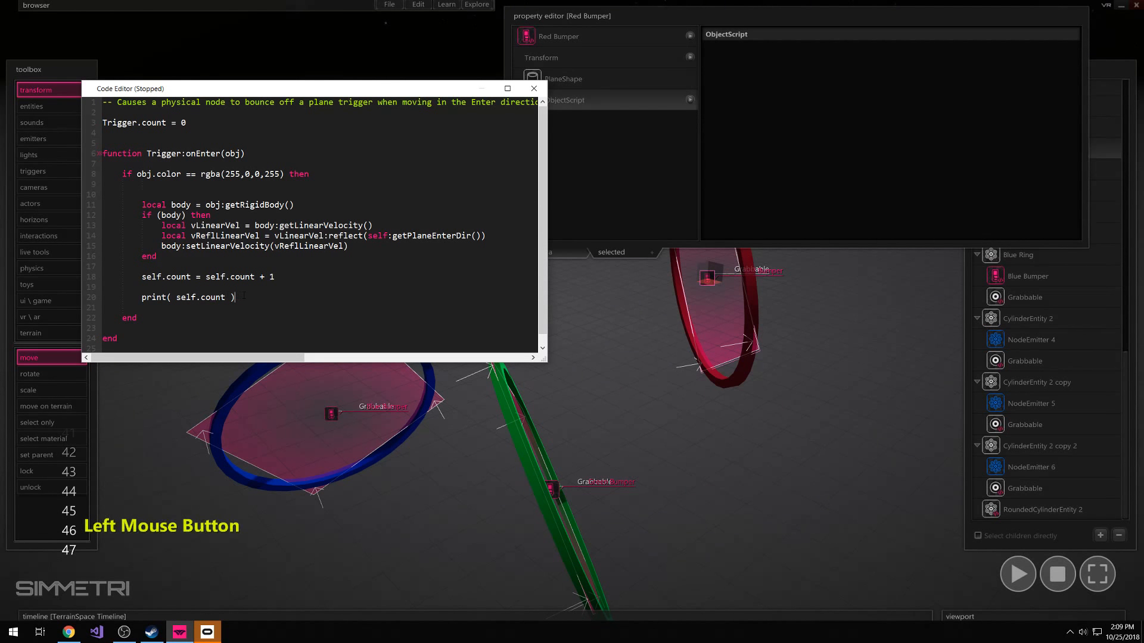
Wrap self.count in tostring() inside the print statement, and run the scene briefly to test it
click(171, 297)
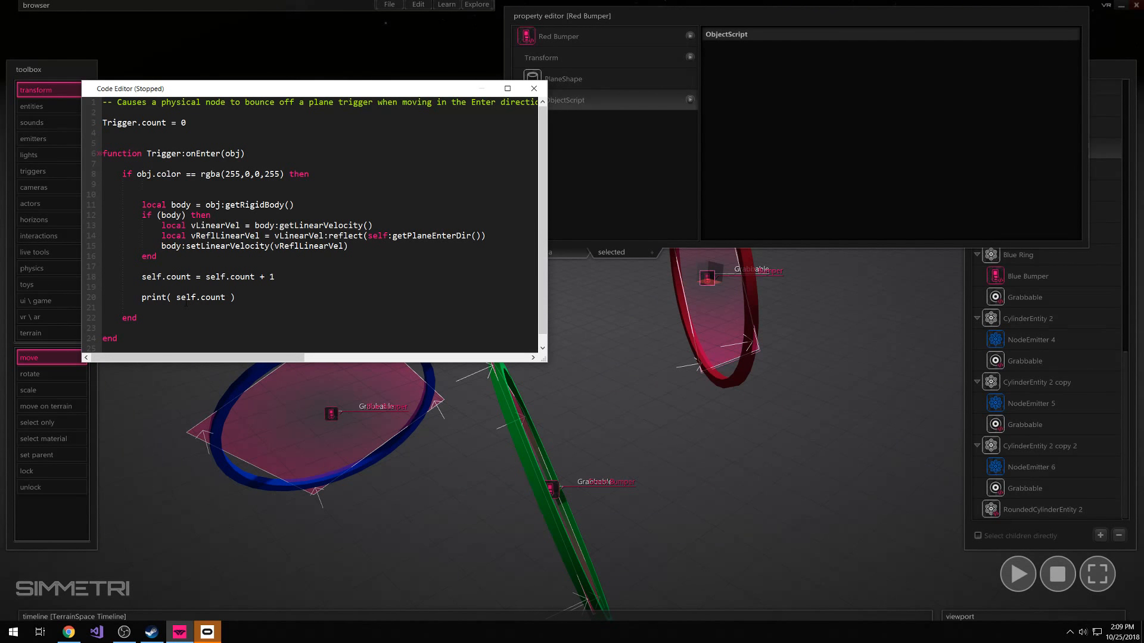
text(tostring9)
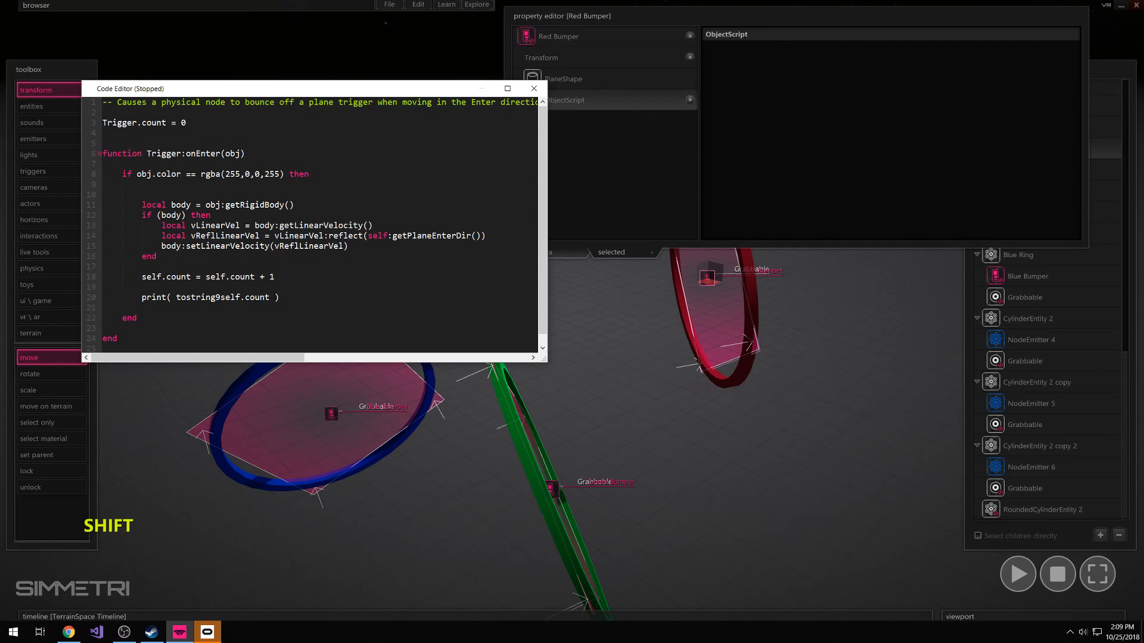
click(269, 297)
key(Left)
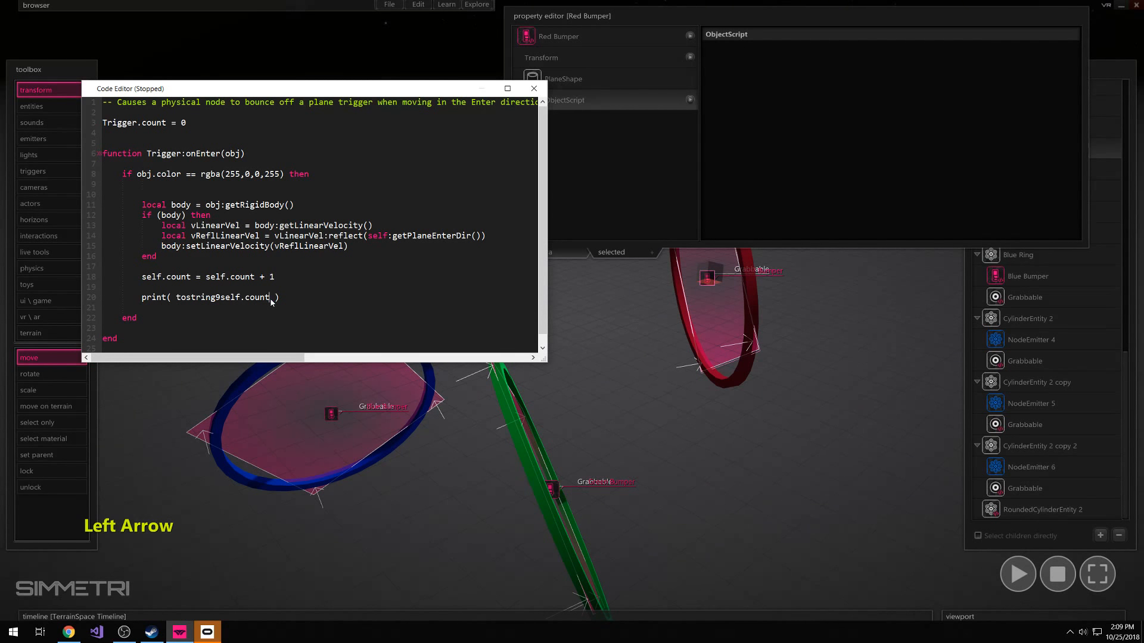
text())
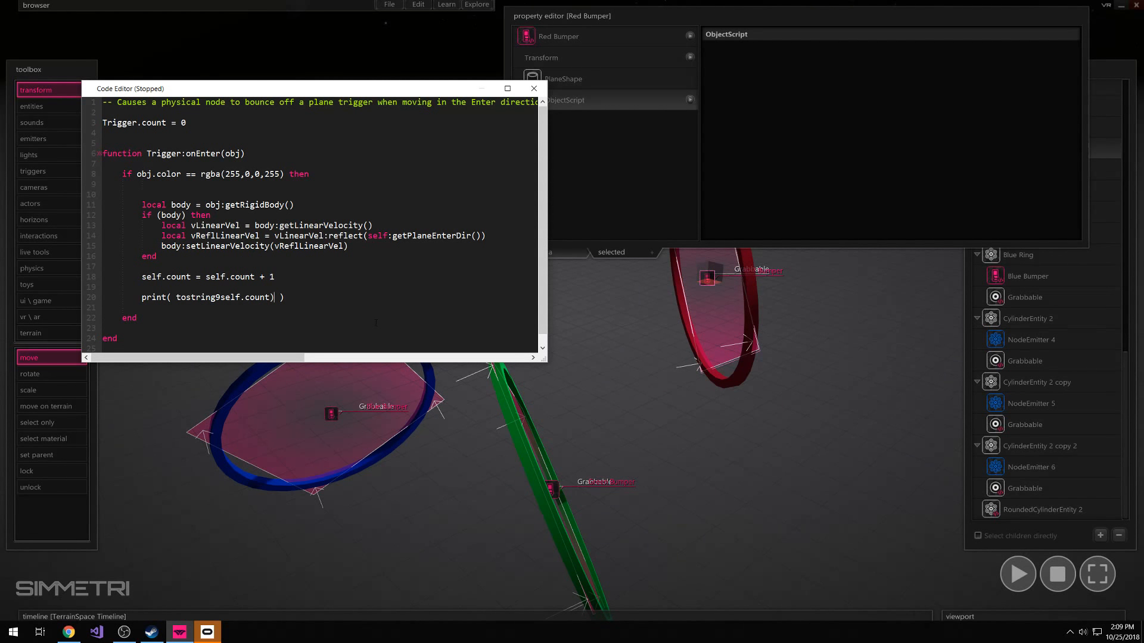
click(220, 298)
key(BackSpace)
key(BackSpace)
text(g()
click(1017, 574)
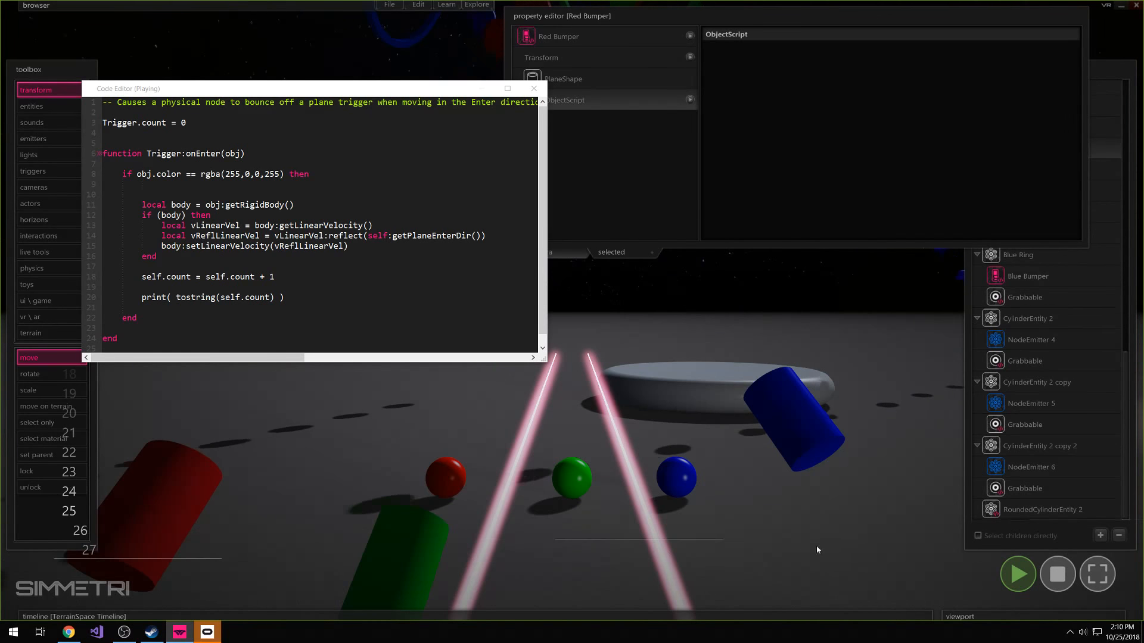
click(1059, 575)
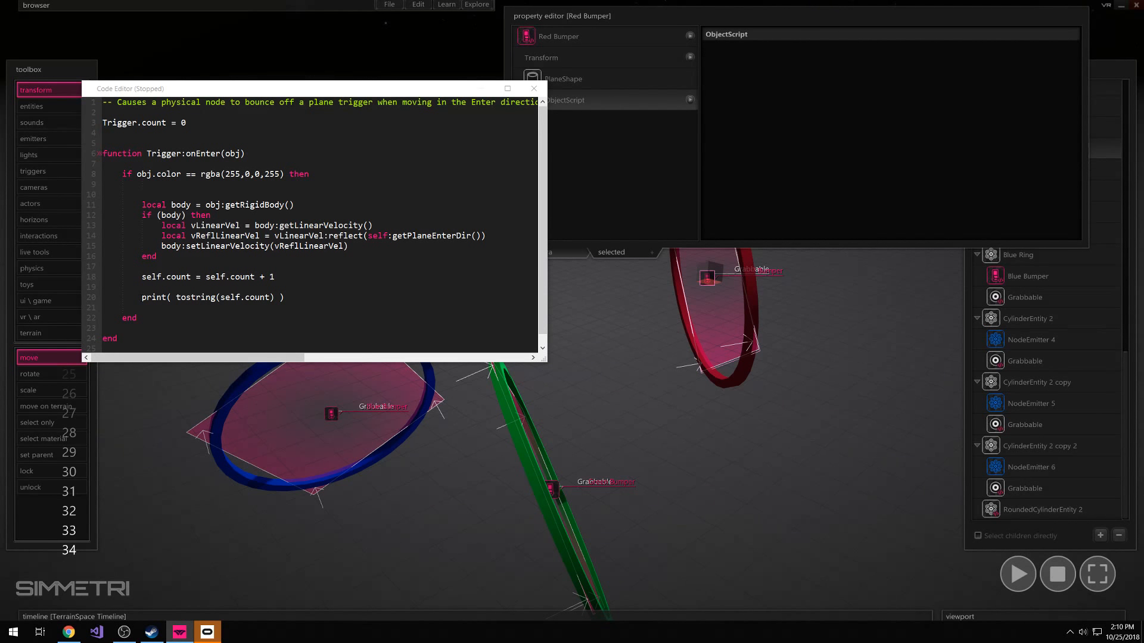
Comment out the print line in the Red Bumper code and start the simulation
click(159, 304)
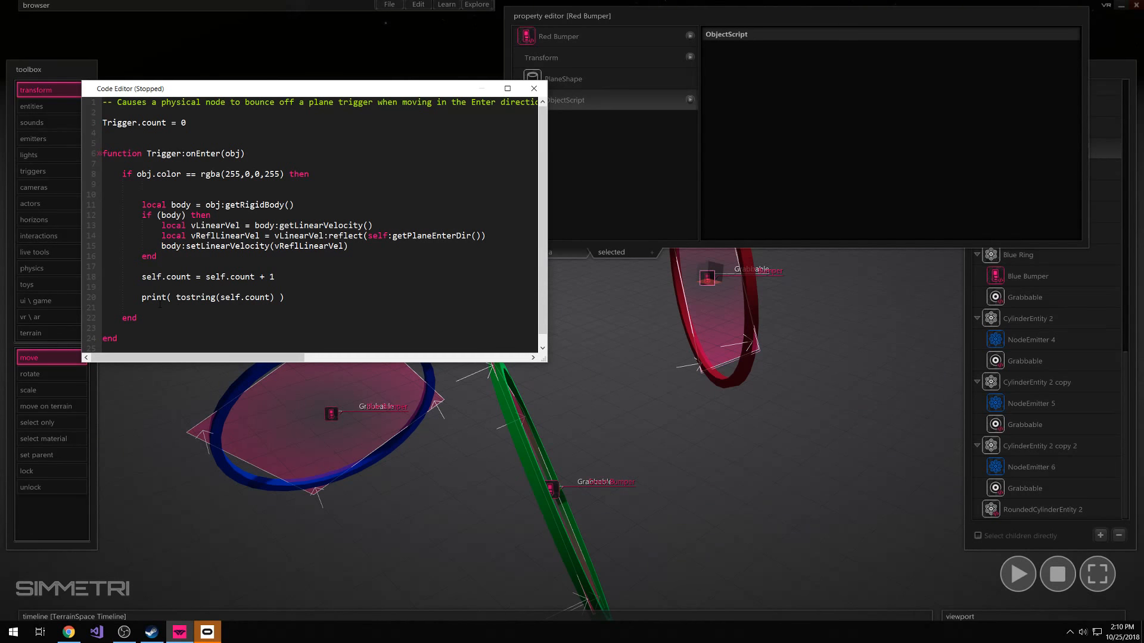
text(--)
click(1018, 575)
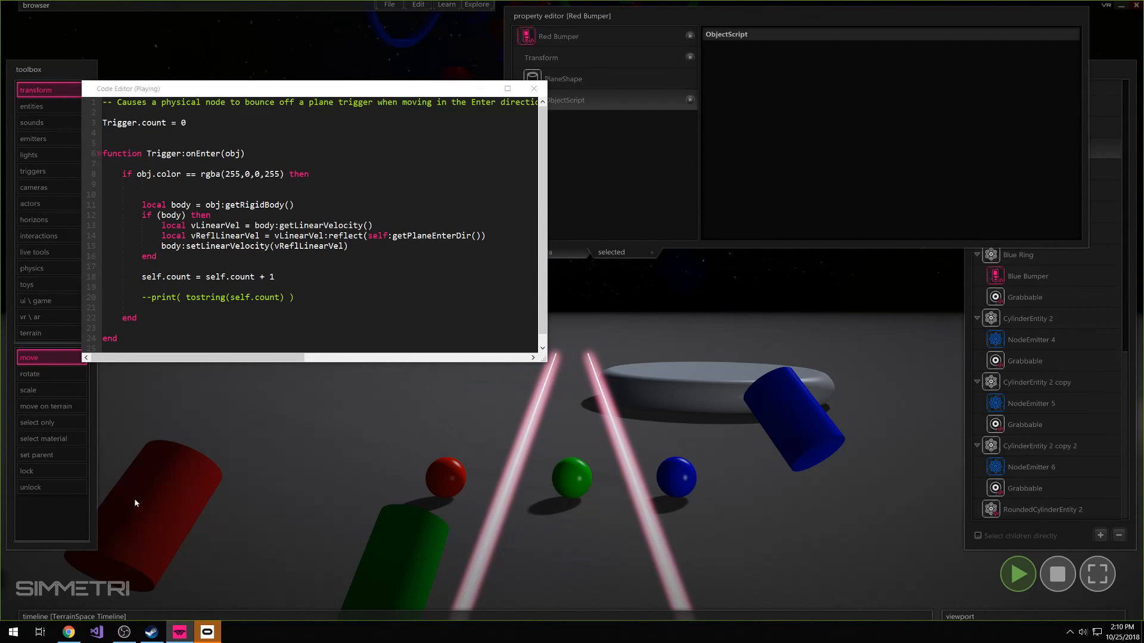
Uncomment the print line while the simulation is playing, and stop the simulation
click(80, 292)
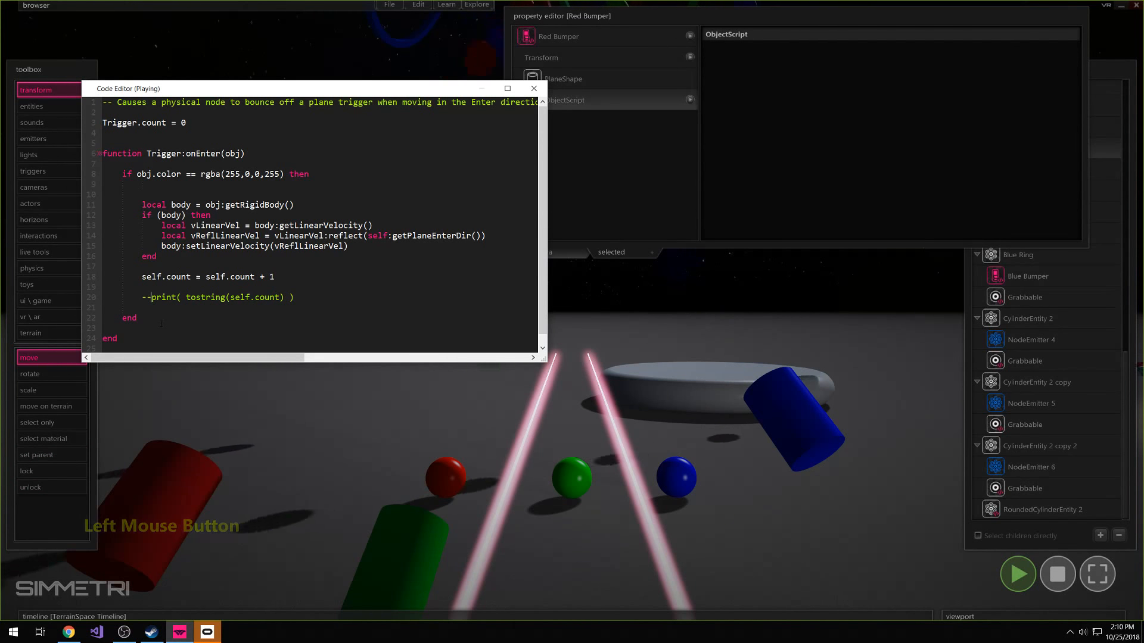
key(BackSpace)
key(BackSpace)
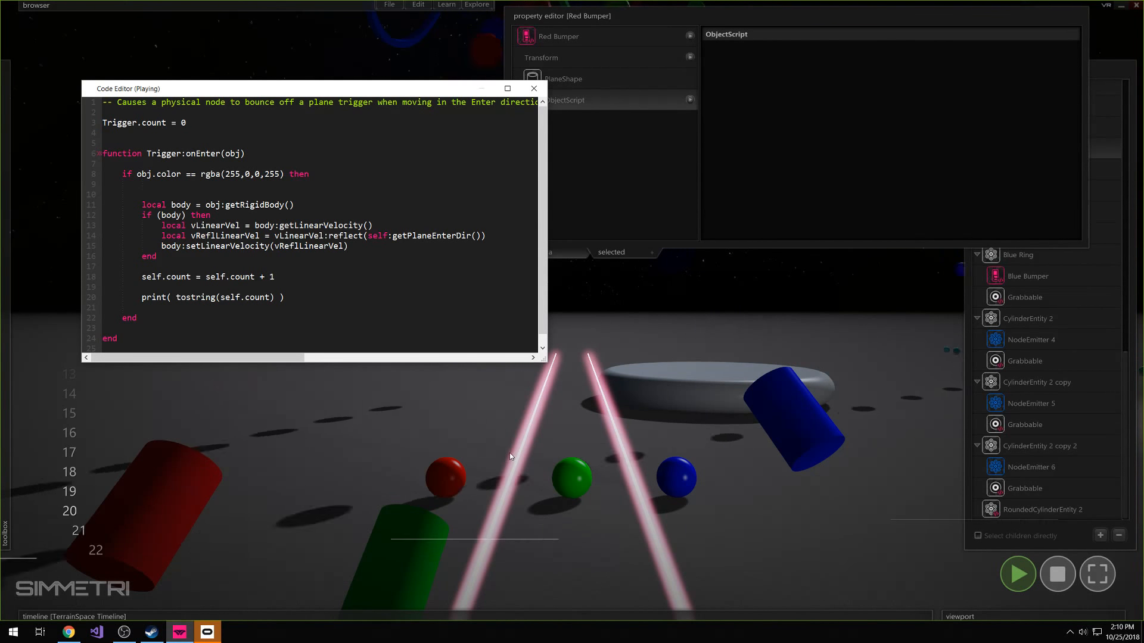
click(1057, 573)
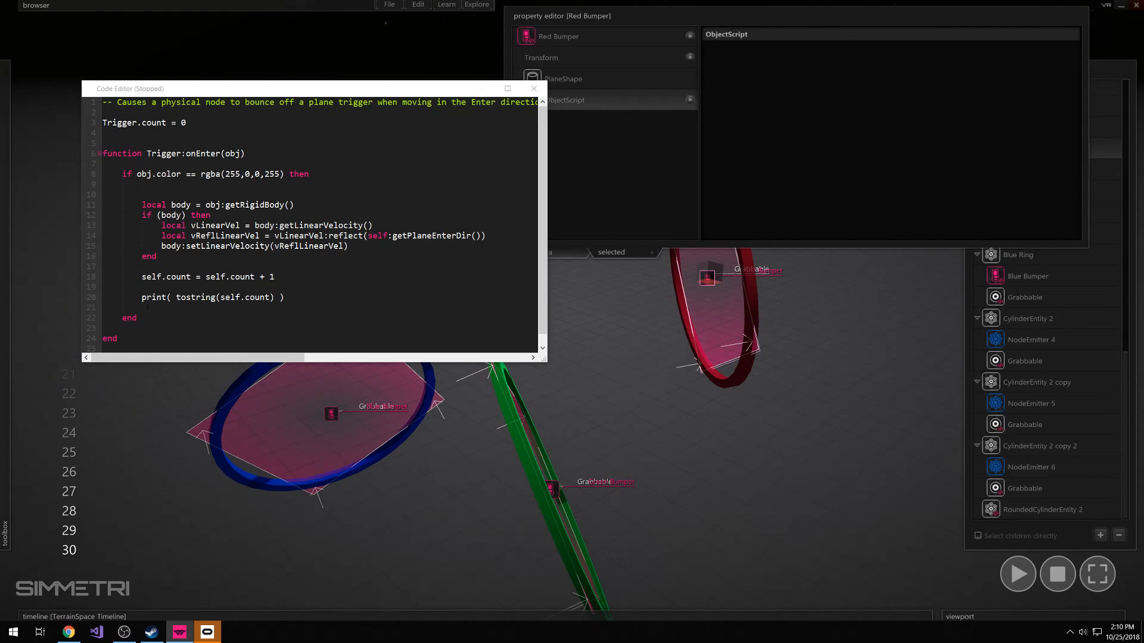
Comment out the print line with "-- " and close the Red Bumper code after reviewing the Trigger.count declaration
click(142, 300)
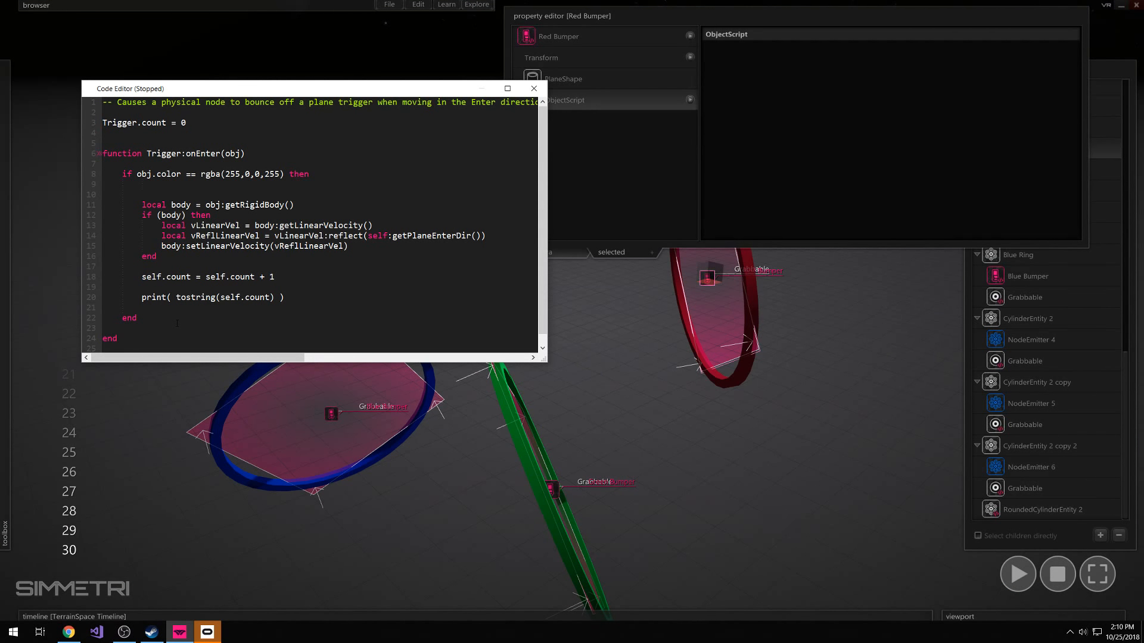
text(--)
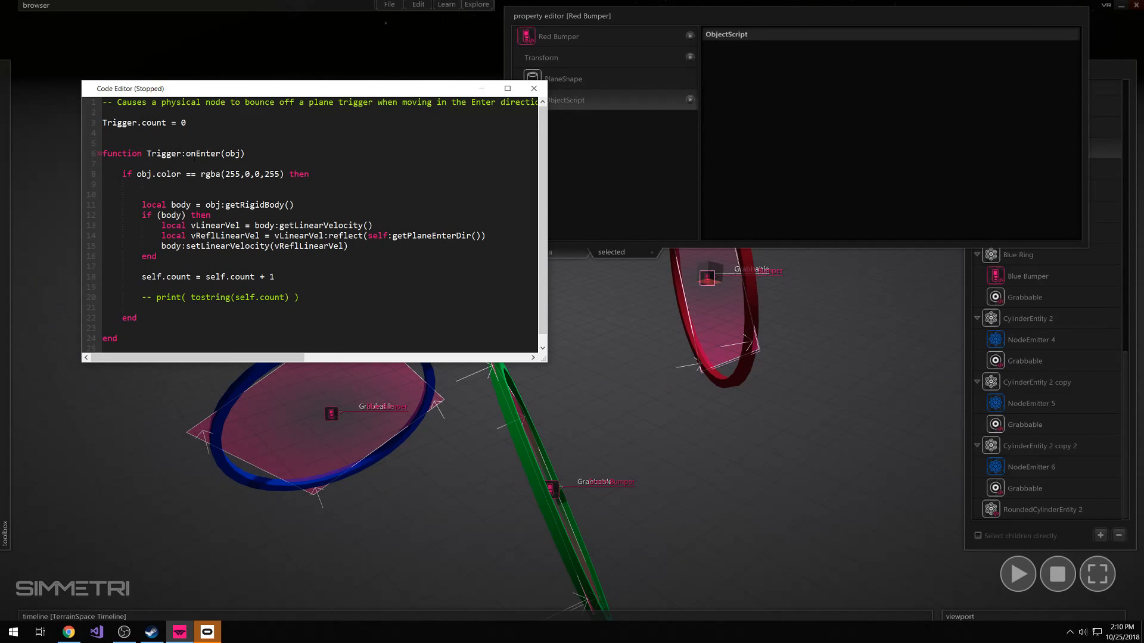
drag(186, 122, 103, 122)
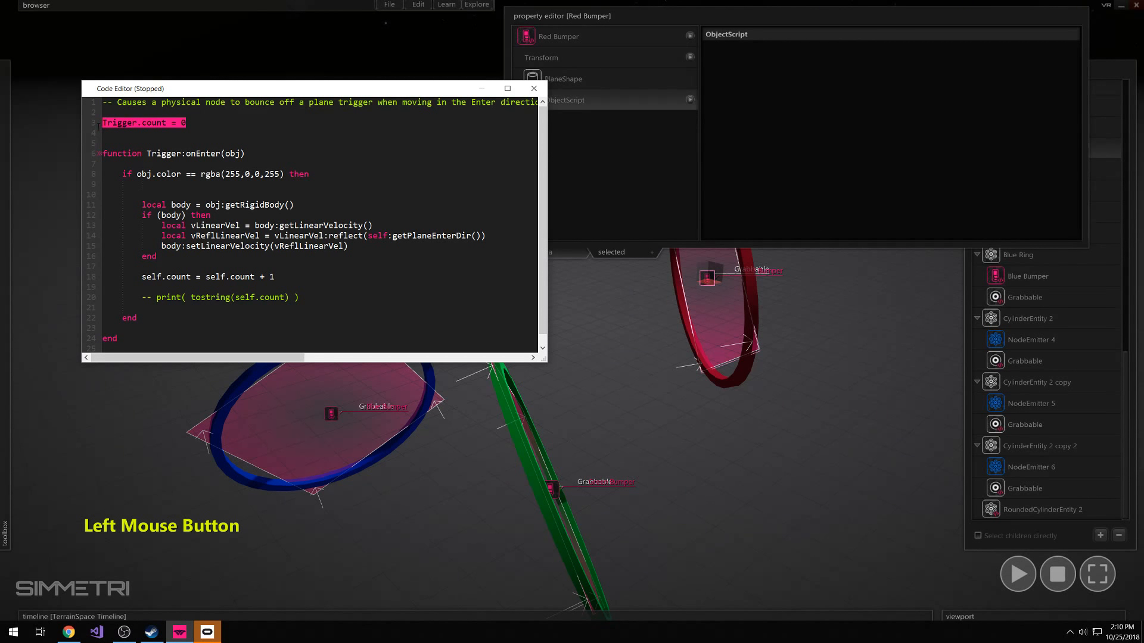
click(152, 131)
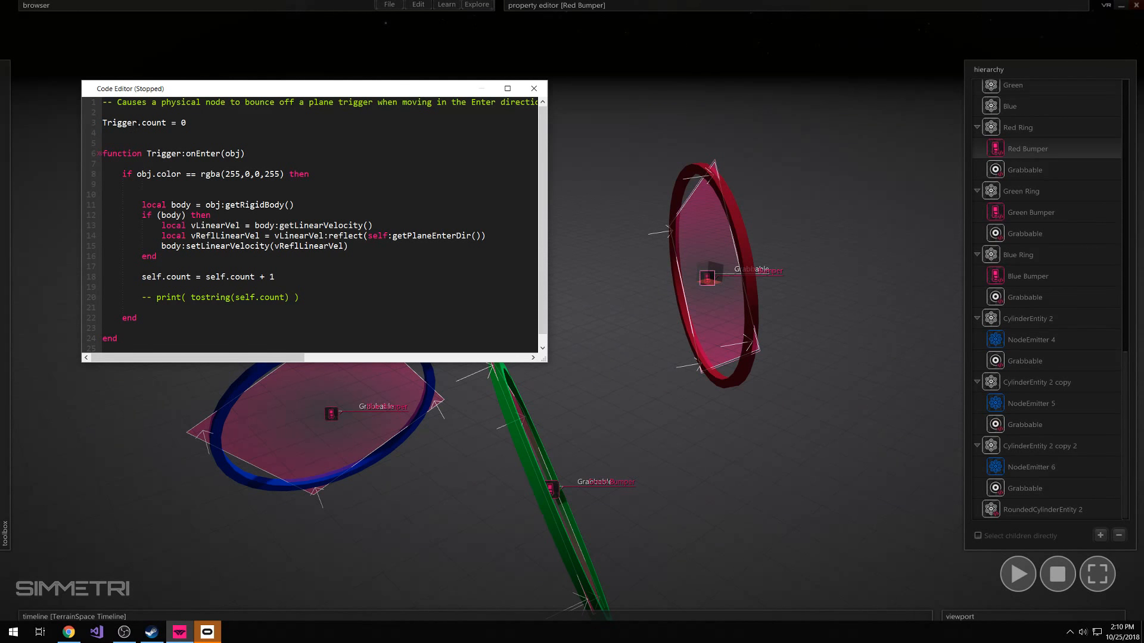
mouse_move(187, 122)
mouse_down()
mouse_move(141, 123)
mouse_move(186, 123)
mouse_up()
click(139, 123)
click(137, 123)
click(136, 143)
click(534, 88)
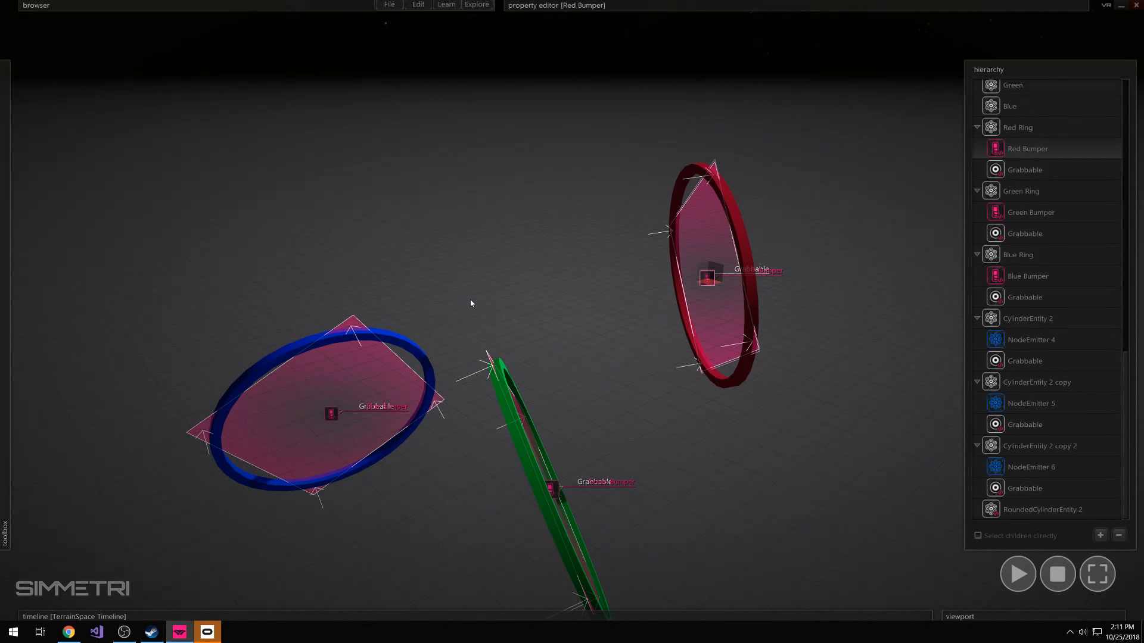
Open the code of the Blue Bumper trigger under Blue Ring and make the code editor window slightly shorter
click(327, 361)
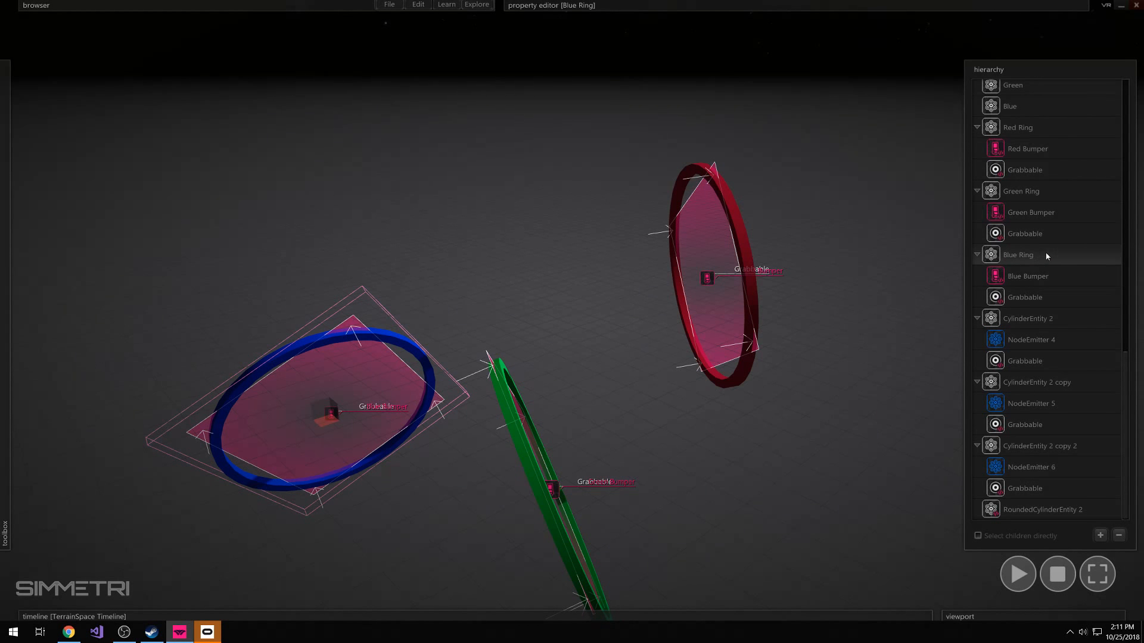
click(1023, 275)
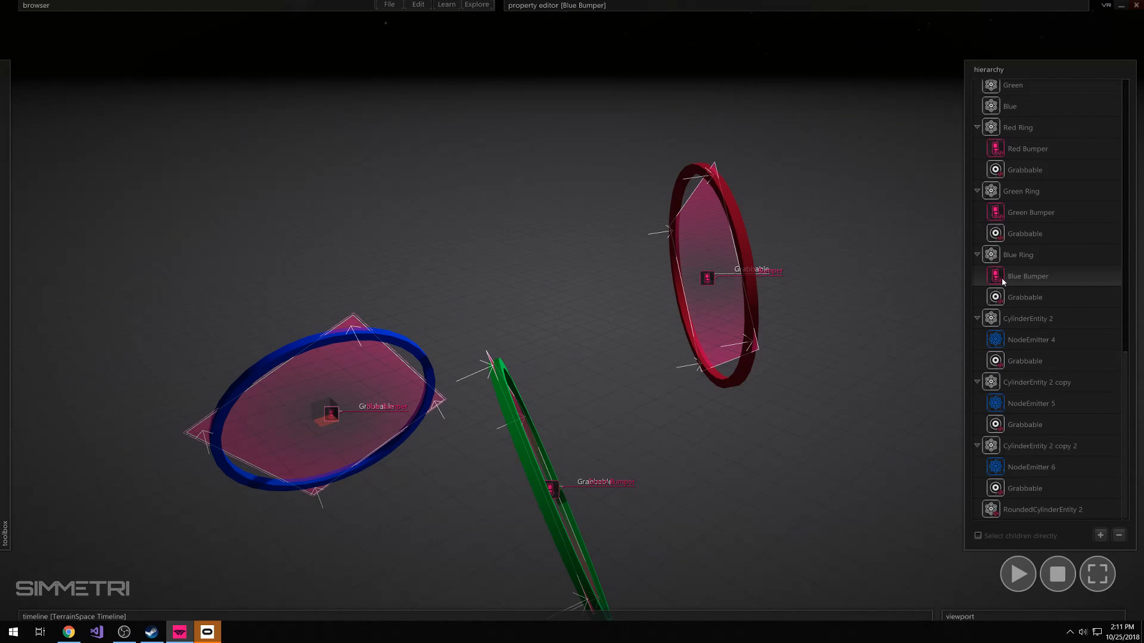
right_click(1023, 281)
click(1053, 283)
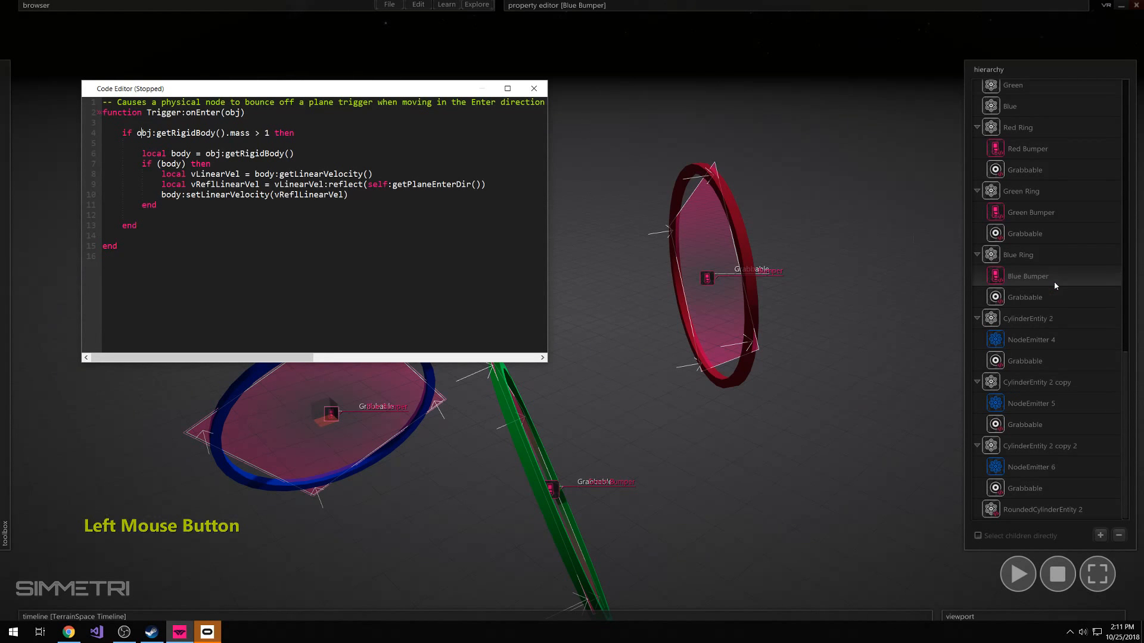
drag(543, 363, 550, 322)
Insert blank lines above and below the mass condition block in the Blue Bumper's Trigger:onEnter function
click(147, 146)
key(Return)
key(Return)
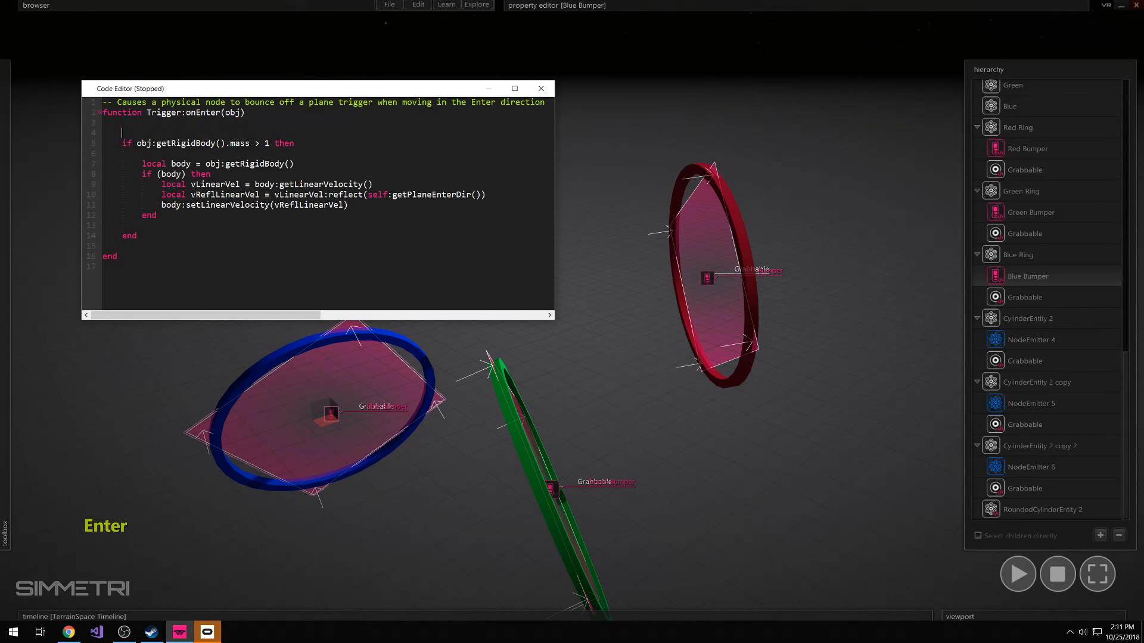
click(143, 250)
key(Return)
key(Return)
key(Return)
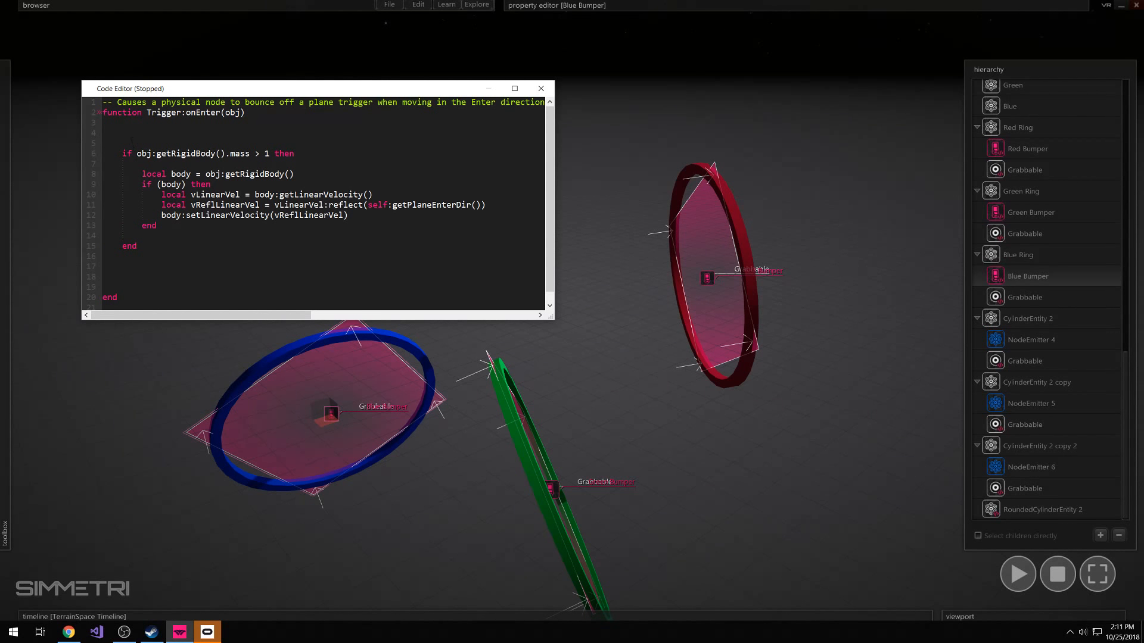
Indent the whole mass condition block in the Trigger:onEnter function by one level
click(122, 133)
drag(122, 143, 104, 256)
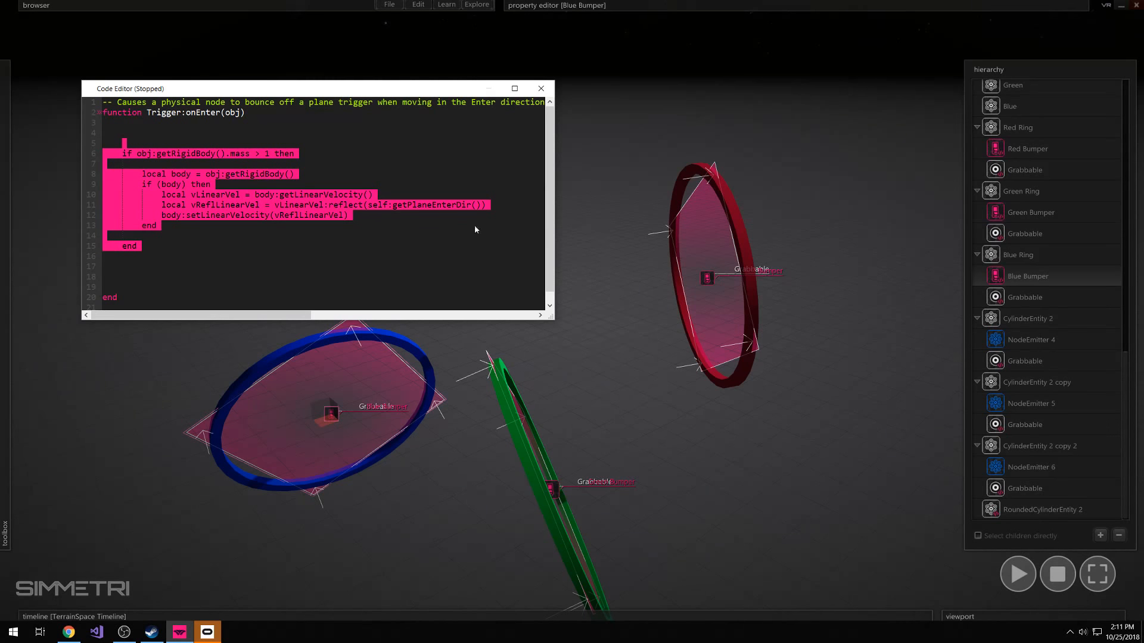
click(785, 216)
click(719, 236)
click(403, 228)
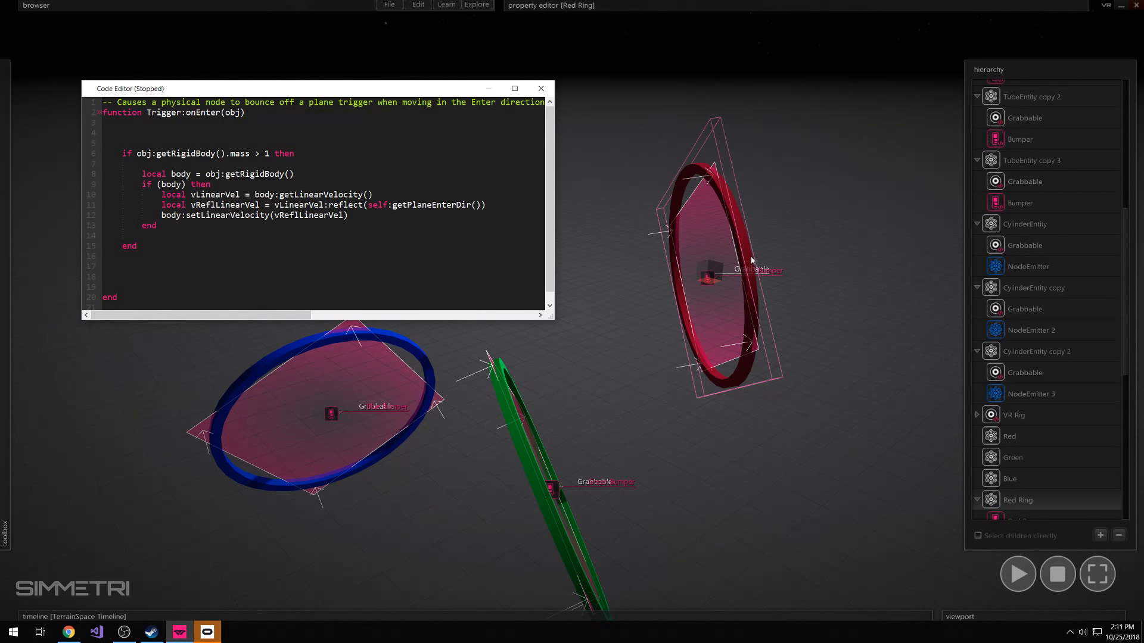
drag(122, 266, 113, 153)
key(Tab)
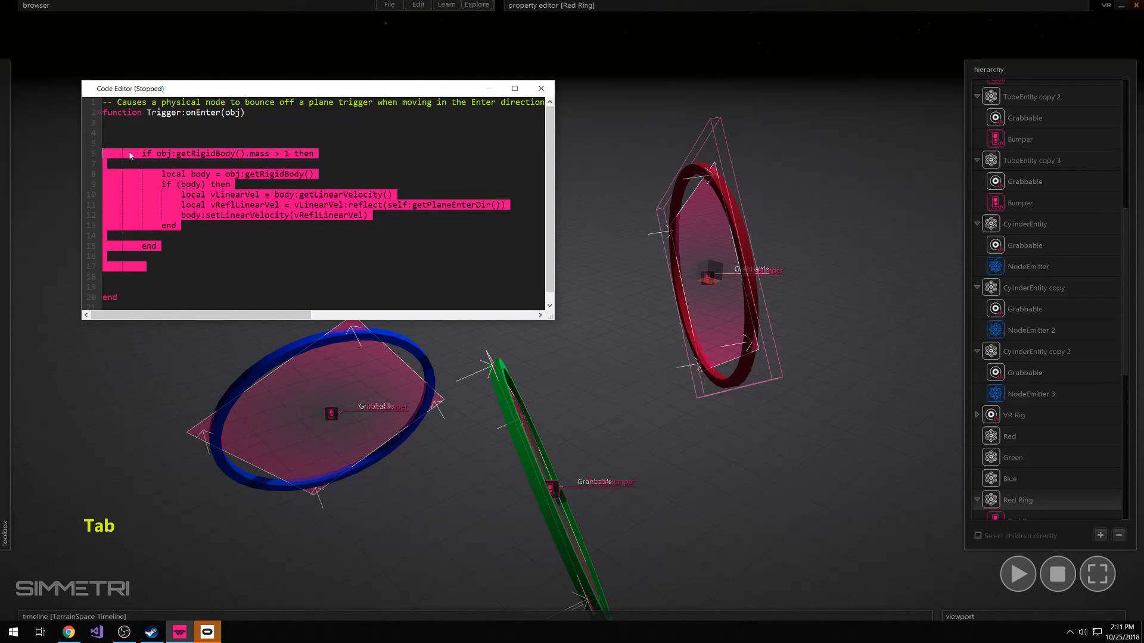
Add a findObjectByUid reference to the Red Bumper trigger, assigned to RedBumper, above the mass condition, with blank lines around it
click(145, 131)
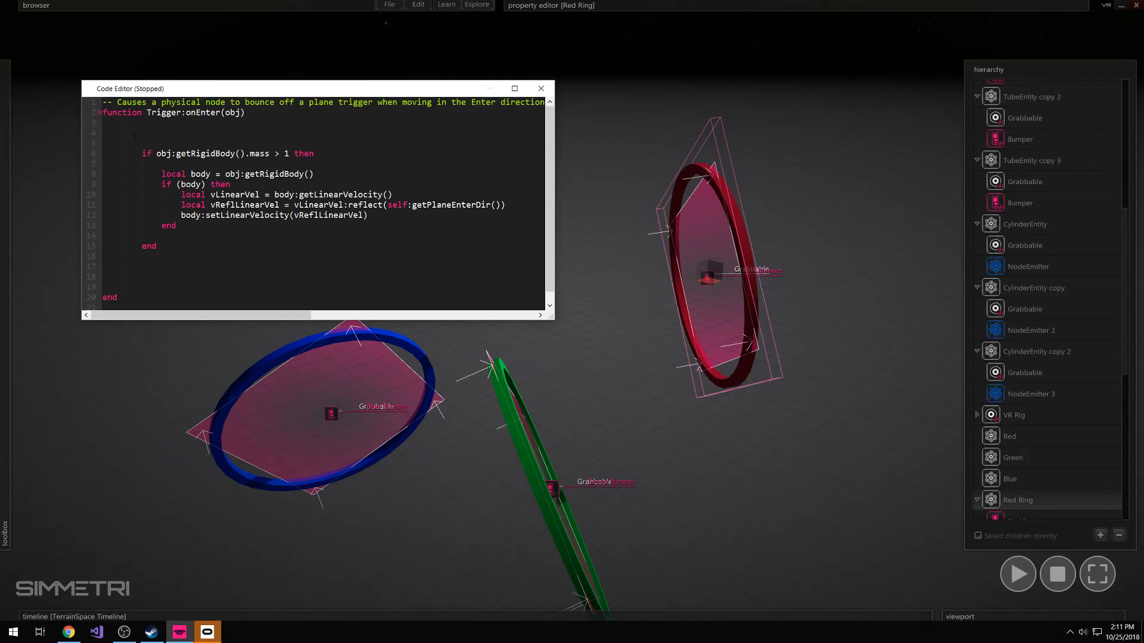
key(Tab)
key(Return)
scroll(1065, 456, down, 3)
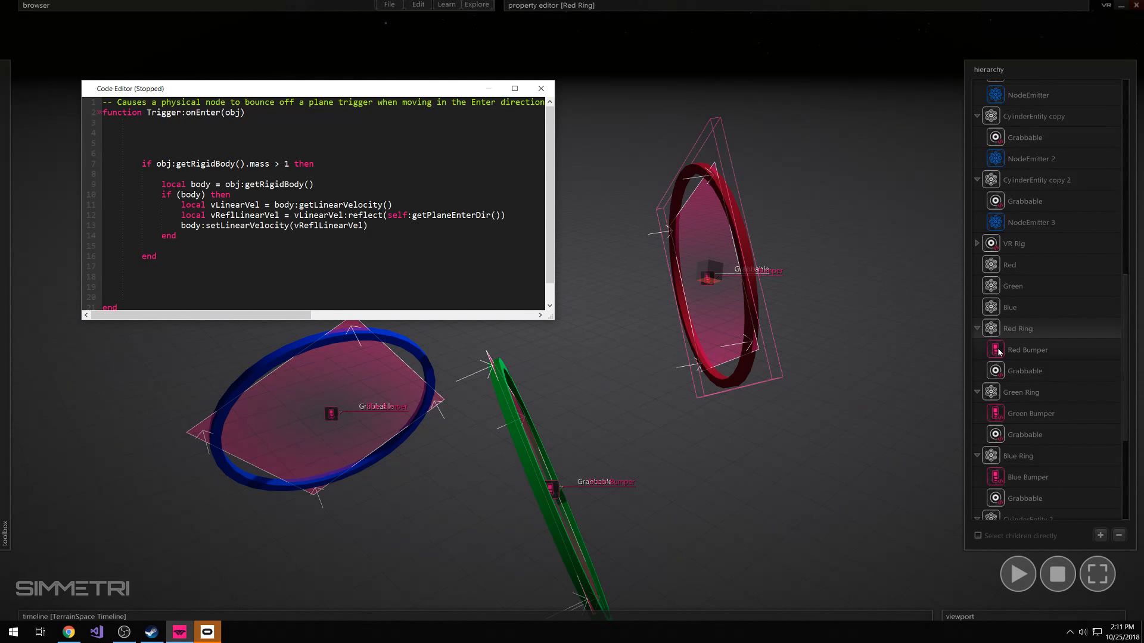
click(998, 352)
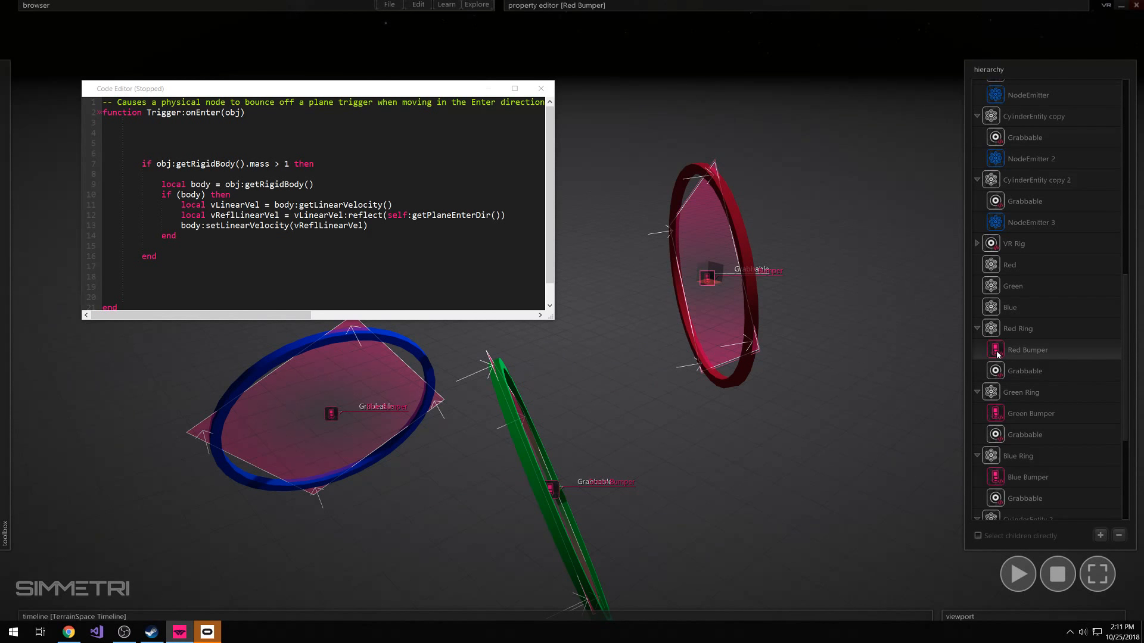
click(252, 155)
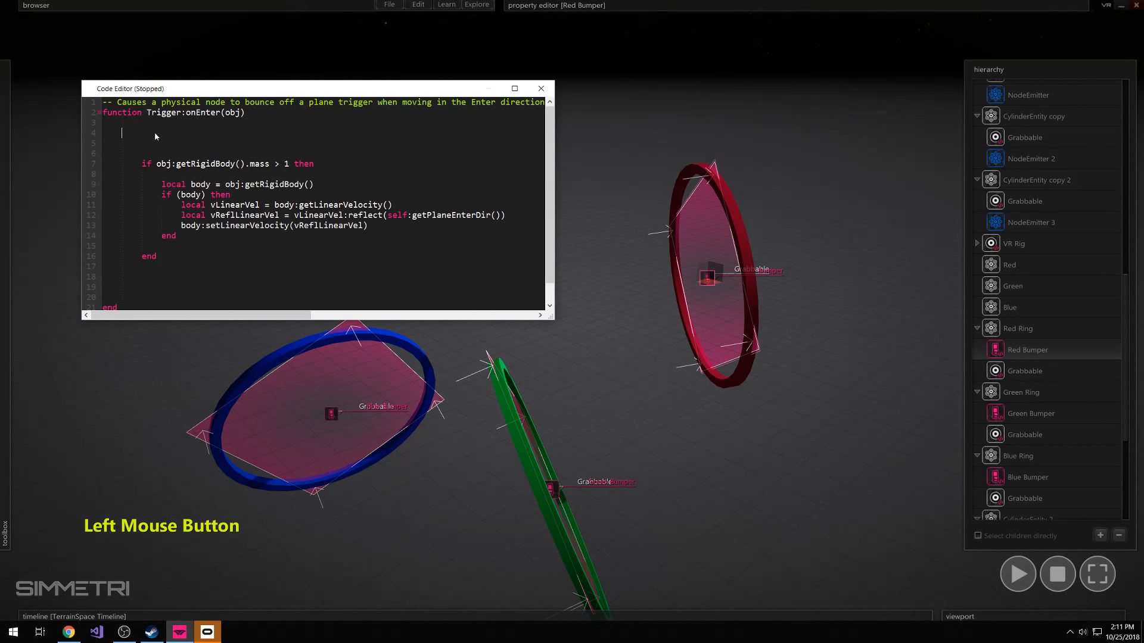
text(RedBumper = findObjectByUid("16UJDTYCFJC9K1K31DZDDRICG4/10B4IXPX8VC4K2V6QA8TQN4Y37"))
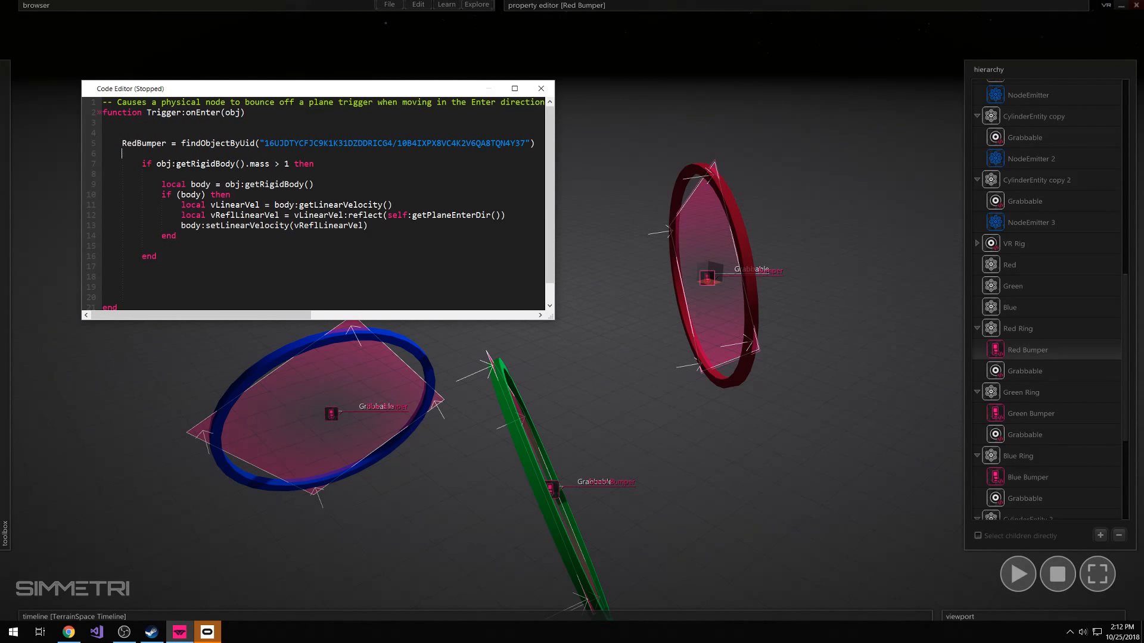
key(Return)
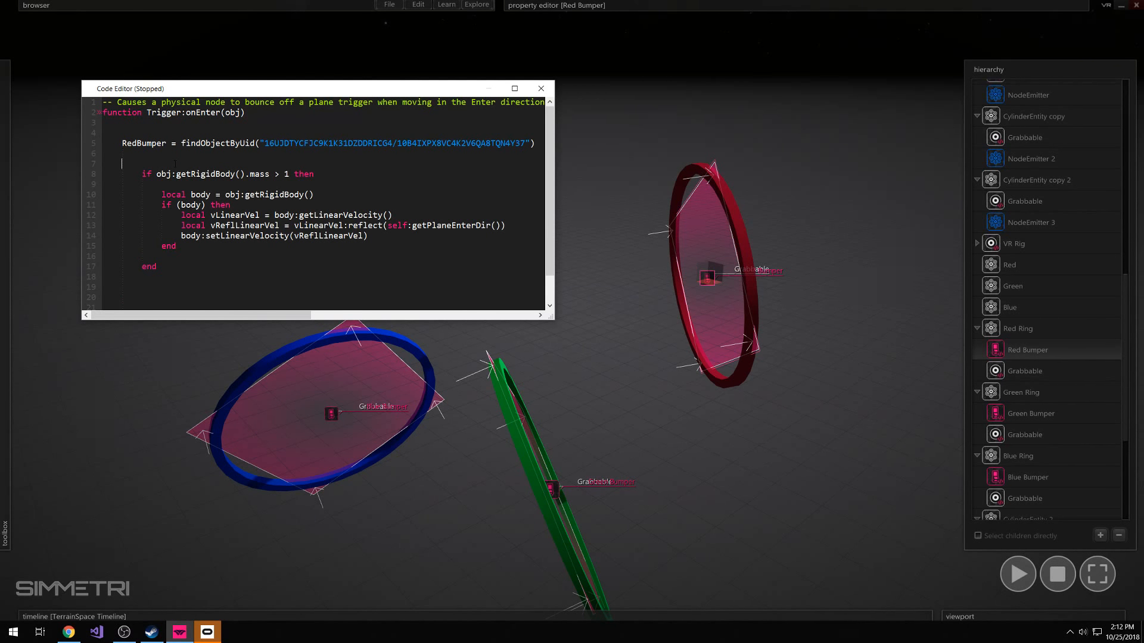
Write the condition "if RedBumper.count > 20 then" between the RedBumper reference and the mass condition
text(if RedBumper.)
key(Return)
key(Left)
key(Down)
key(Left)
key(Left)
key(BackSpace)
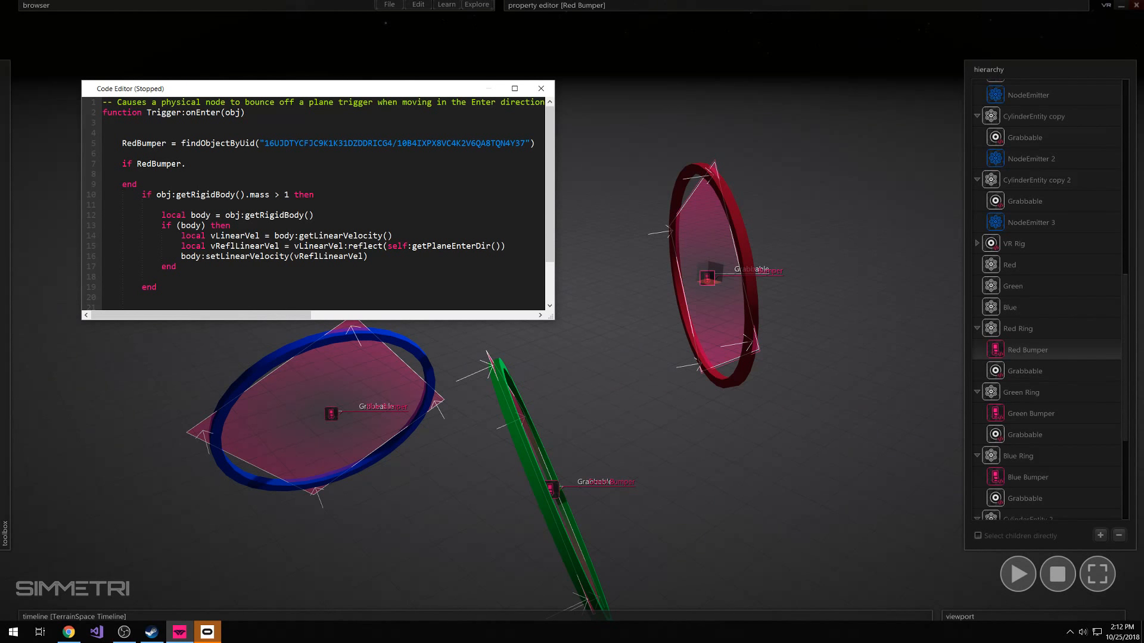
text(count)
text(> 20 then)
Move the count condition's closing "end" from above the mass condition block to below it, so it encloses the block
double_click(129, 184)
scroll(158, 203, down, 2)
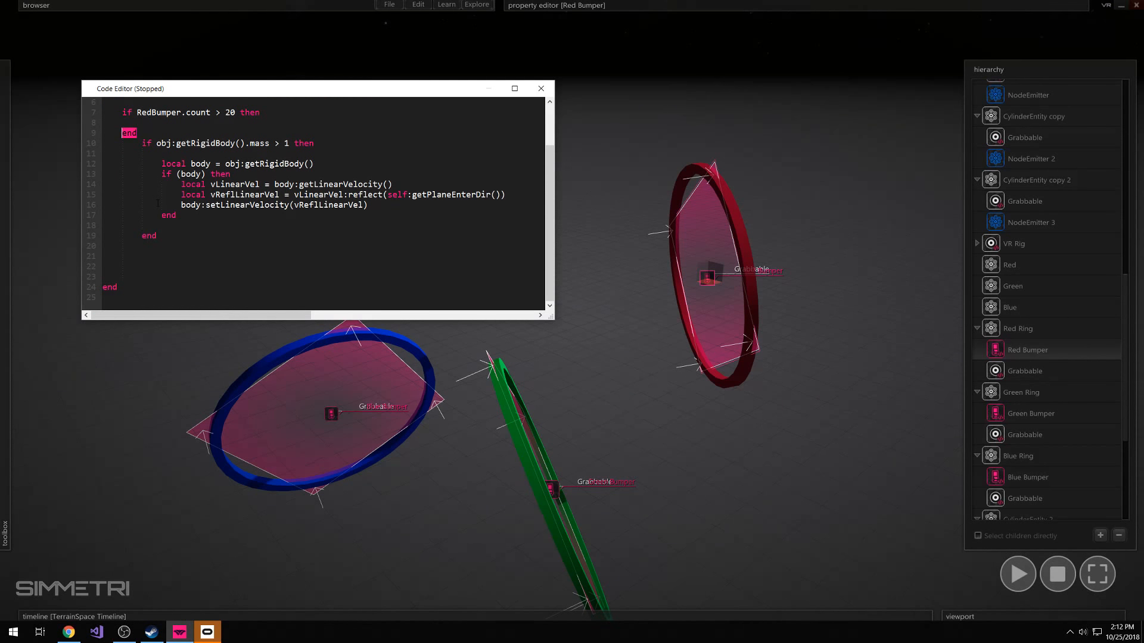
key(BackSpace)
key(BackSpace)
key(BackSpace)
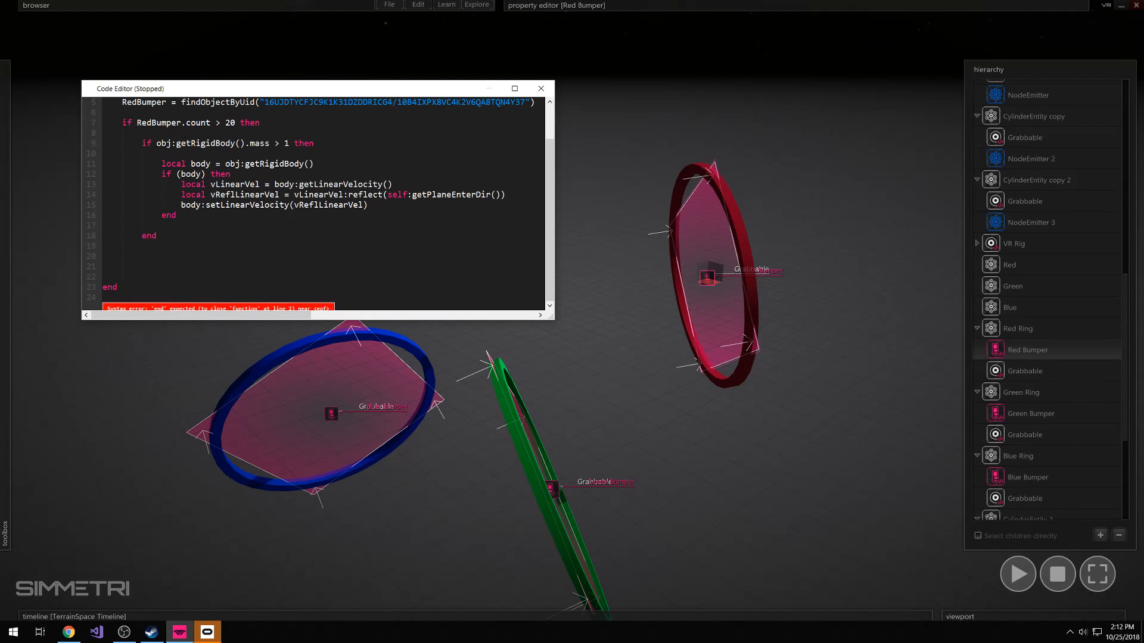
click(129, 255)
key(Tab)
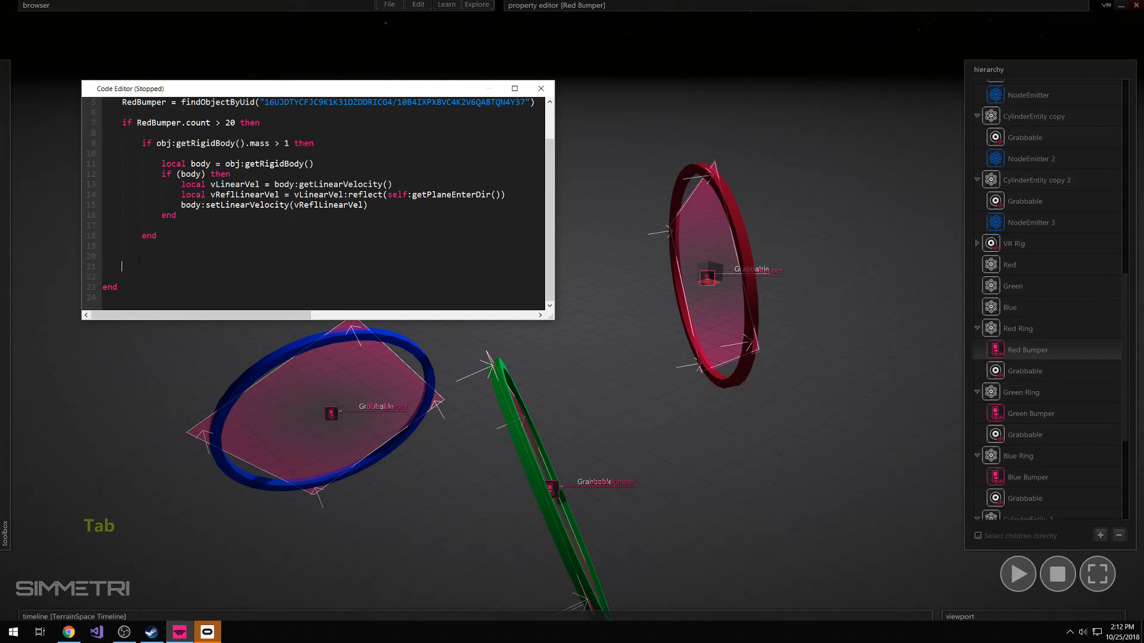
text(end)
scroll(144, 229, up, 2)
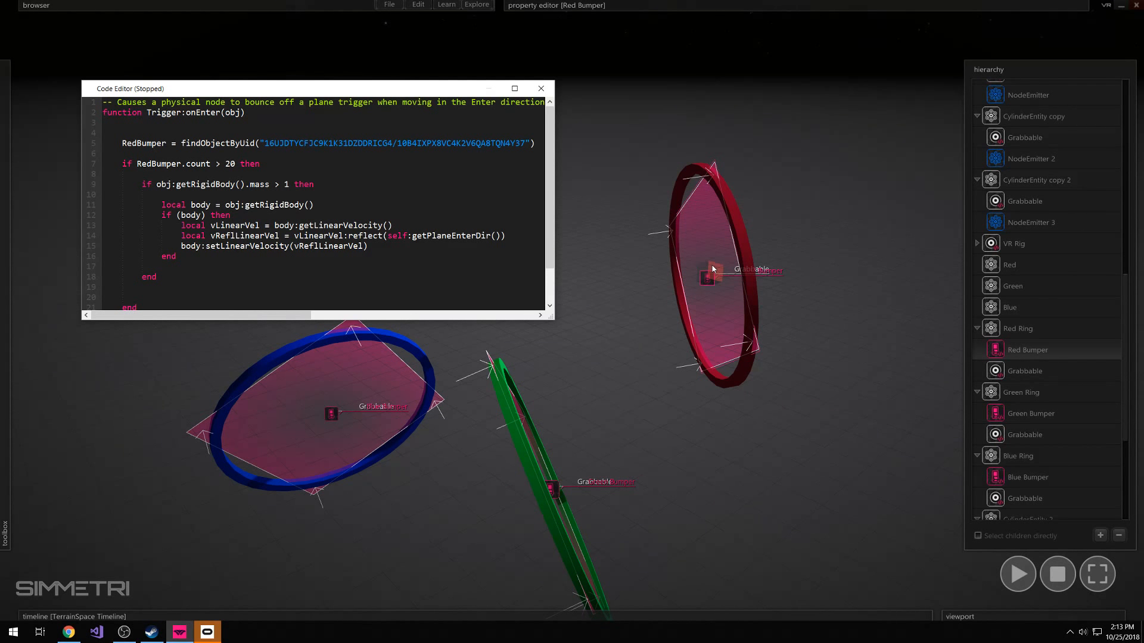
Close the code editor, turn on VR mode and test-run the universe in immersive VR
click(540, 90)
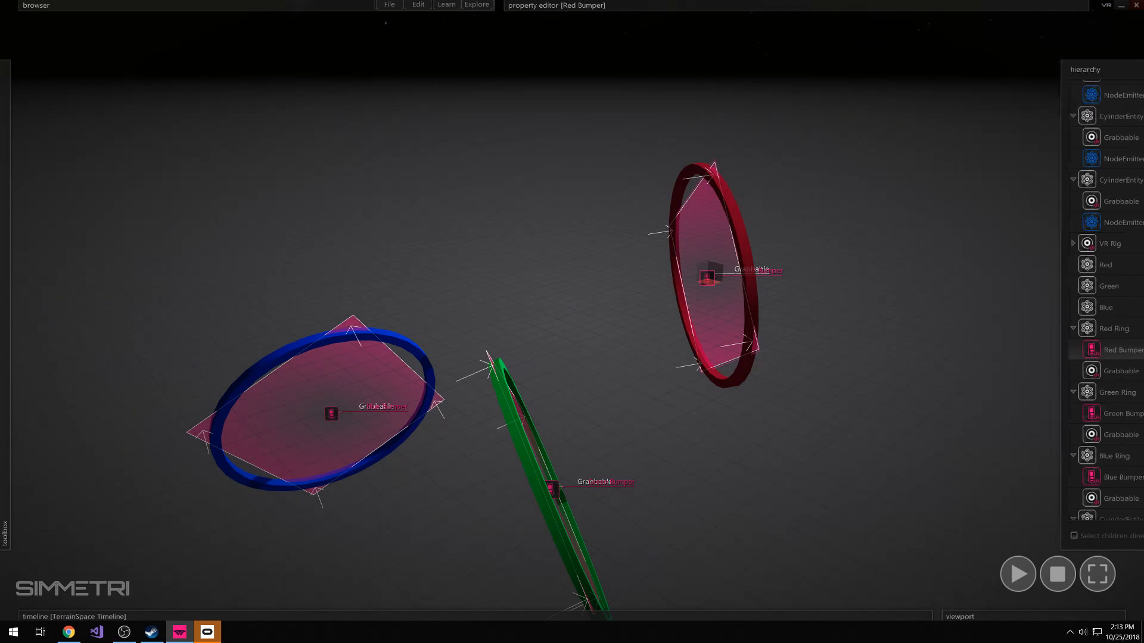
click(1105, 8)
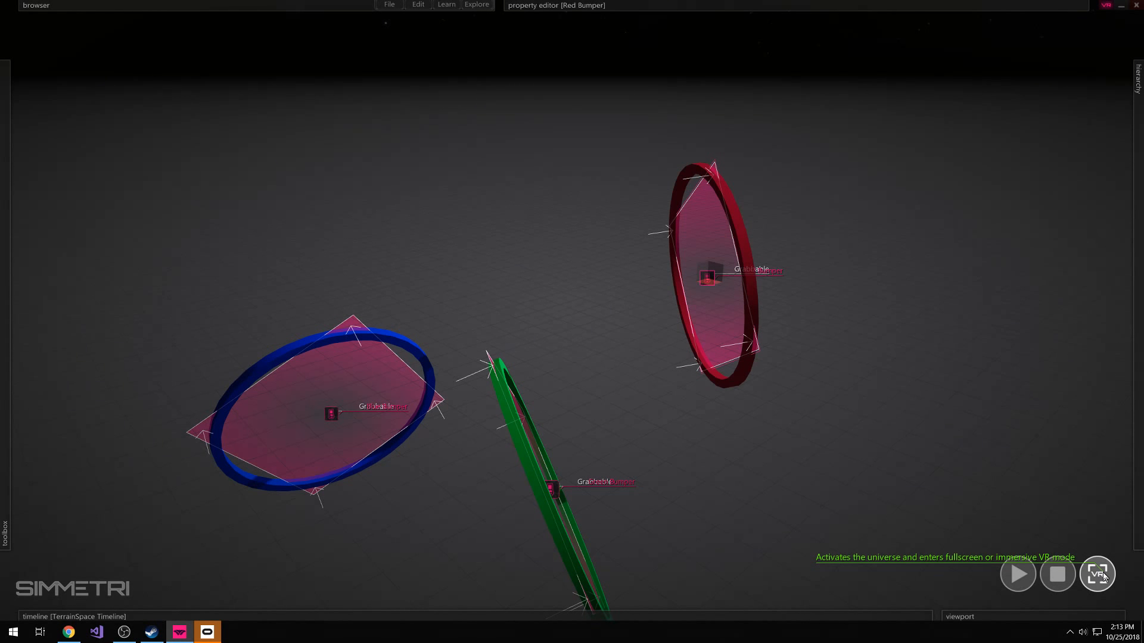
click(1103, 575)
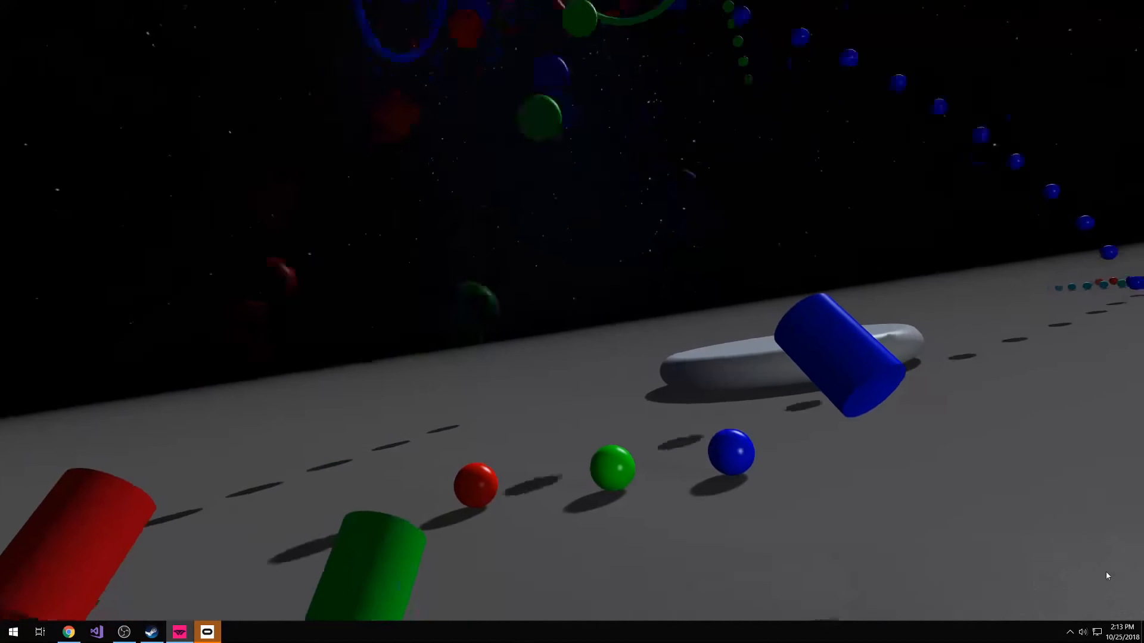
key(Escape)
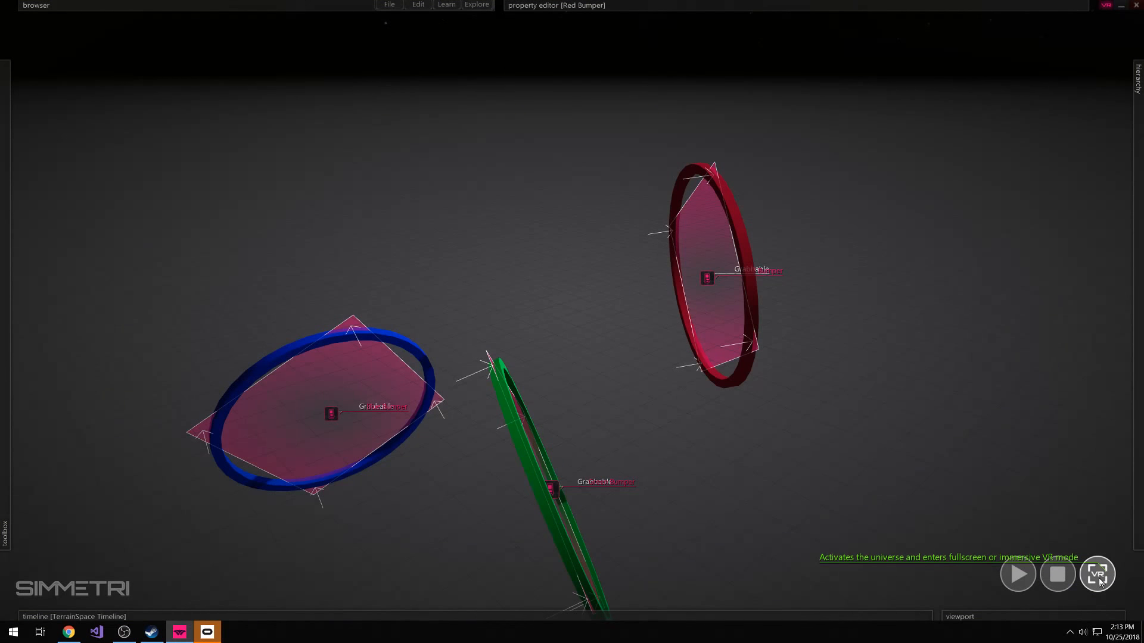
click(1105, 574)
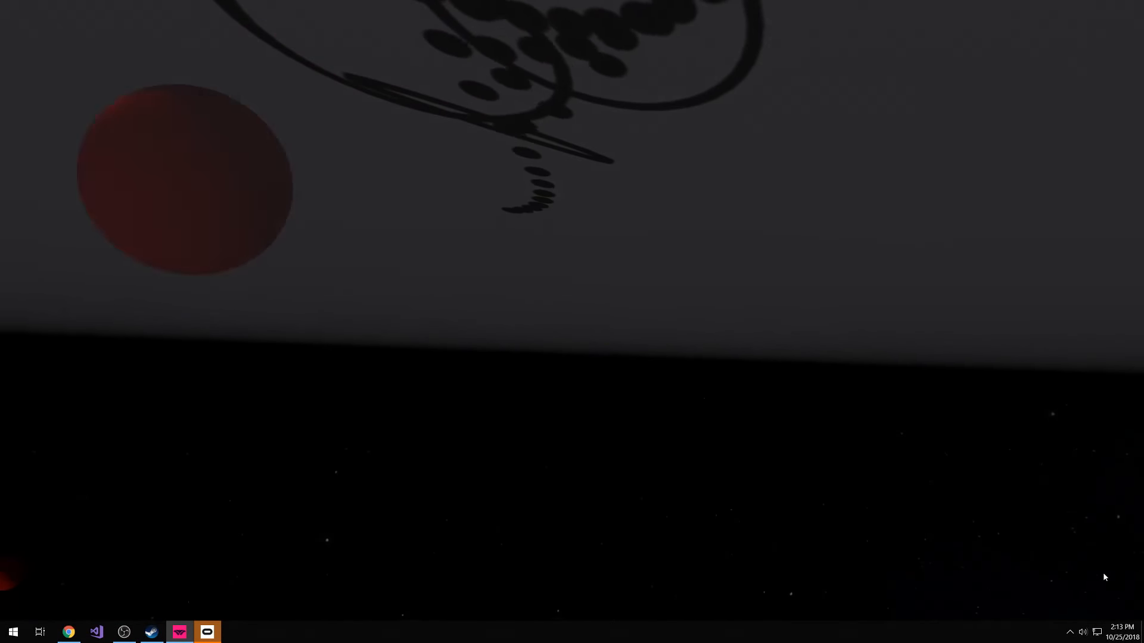
key(Escape)
Place a text entity on the ground just beyond the large grey rounded cylinder
right_drag(975, 536, 929, 494)
key(a)
key(s)
key(x)
key(w)
right_drag(572, 310, 554, 384)
key(d)
key(w)
key(s)
mouse_move(135, 478)
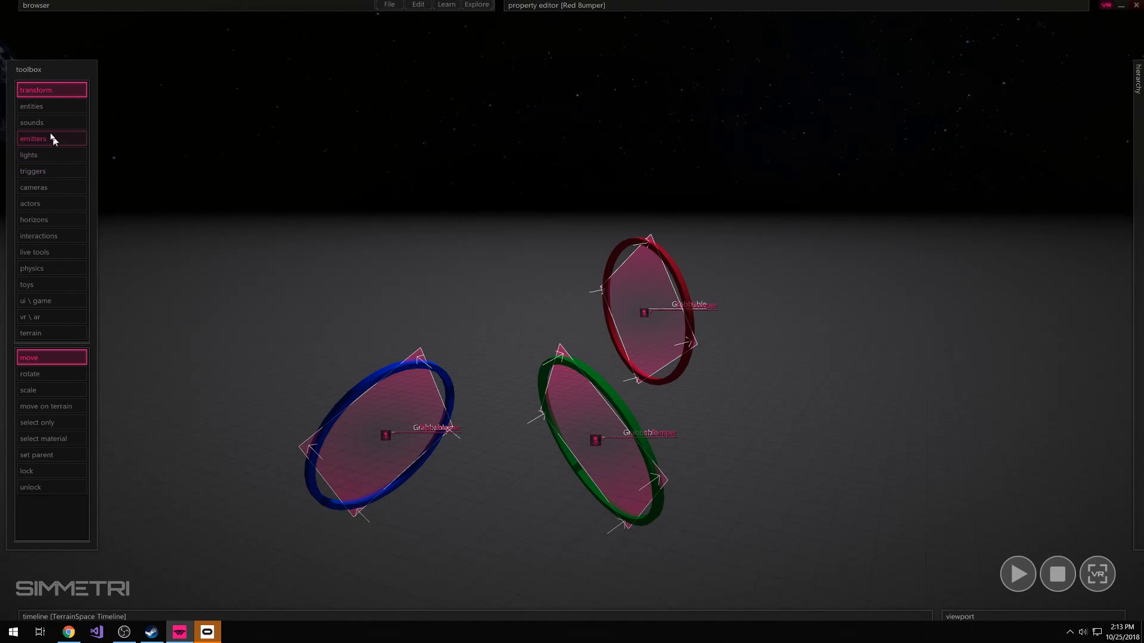
click(35, 108)
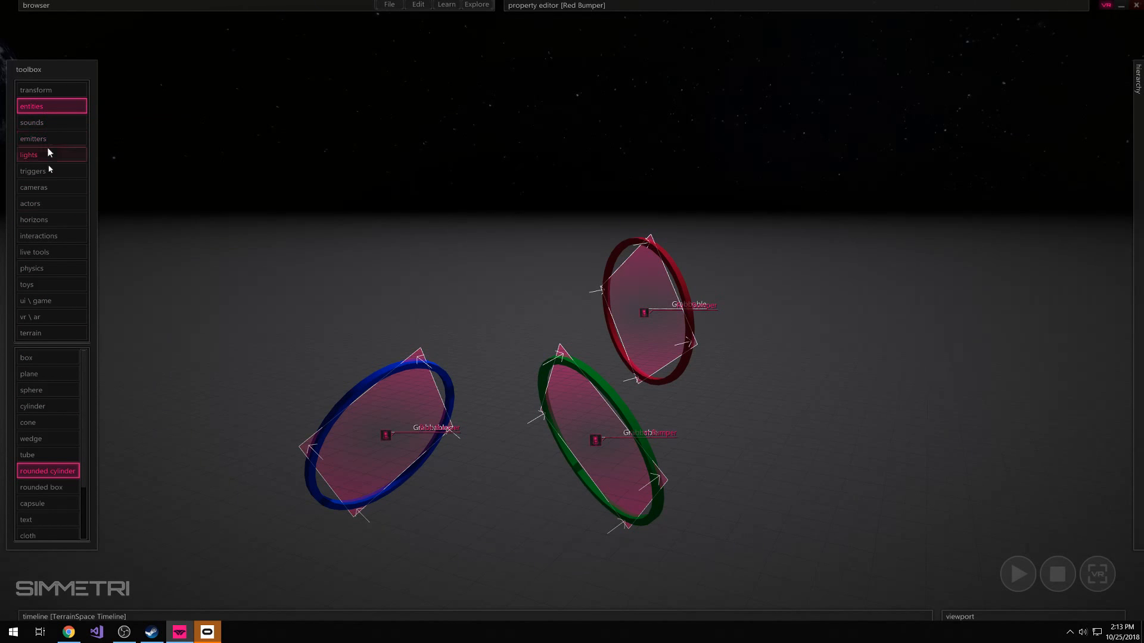
scroll(69, 420, down, 2)
scroll(50, 421, down, 1)
click(43, 451)
key(s)
key(a)
right_drag(238, 417, 571, 311)
click(423, 389)
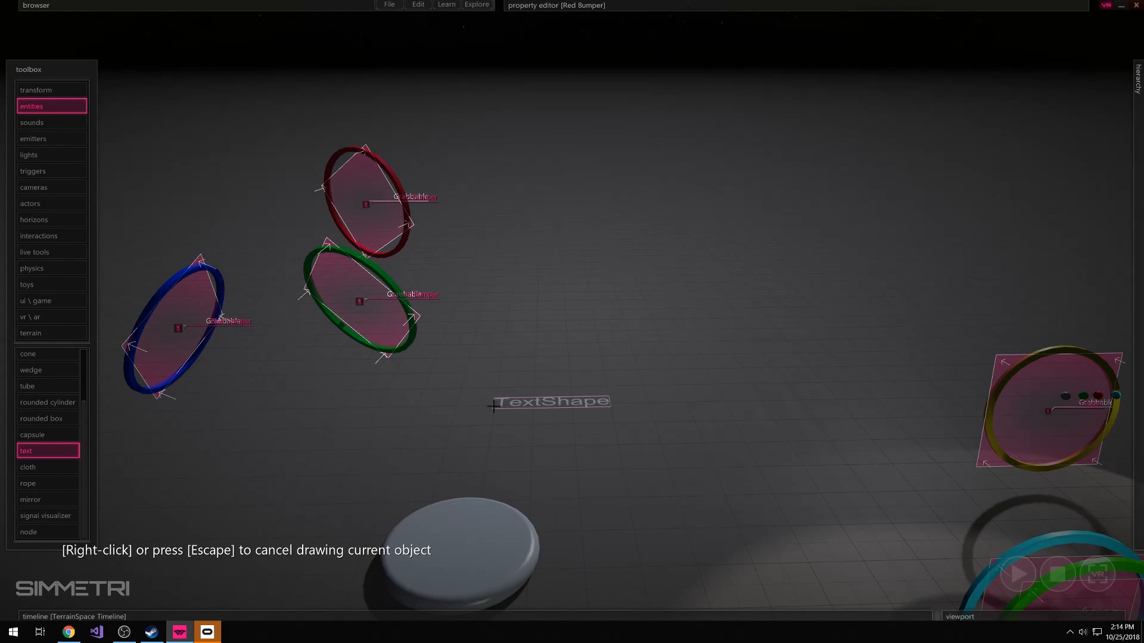
click(495, 405)
right_click(499, 348)
Move the text entity up into the air beside the red and green rings
ctrl+shift+drag(498, 401, 532, 427)
ctrl+right_drag(532, 427, 532, 416)
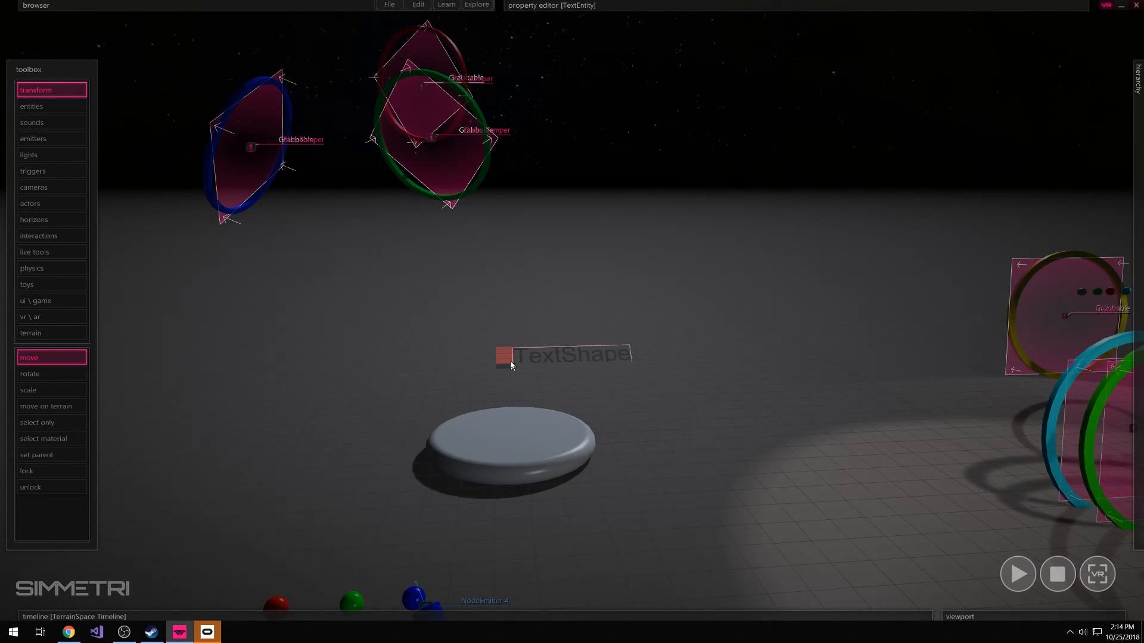
ctrl+right_drag(499, 366, 452, 358)
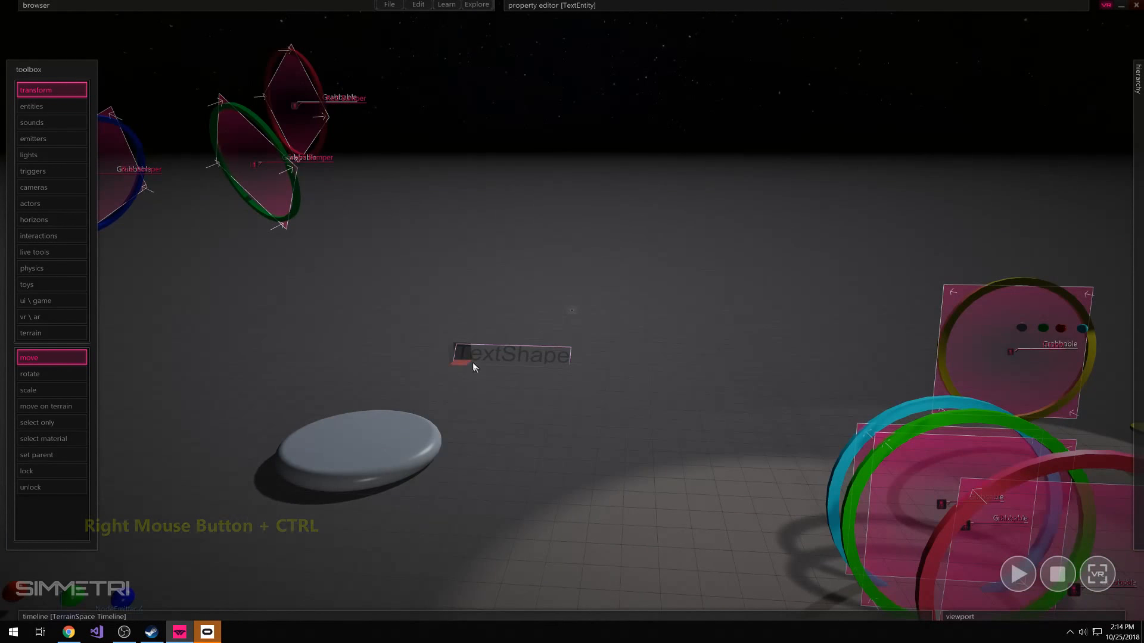
click(452, 358)
drag(451, 358, 393, 323)
ctrl+right_drag(393, 324, 456, 342)
mouse_move(589, 227)
right_down()
mouse_move(572, 203)
mouse_move(600, 241)
right_up()
drag(600, 241, 569, 266)
drag(482, 316, 449, 166)
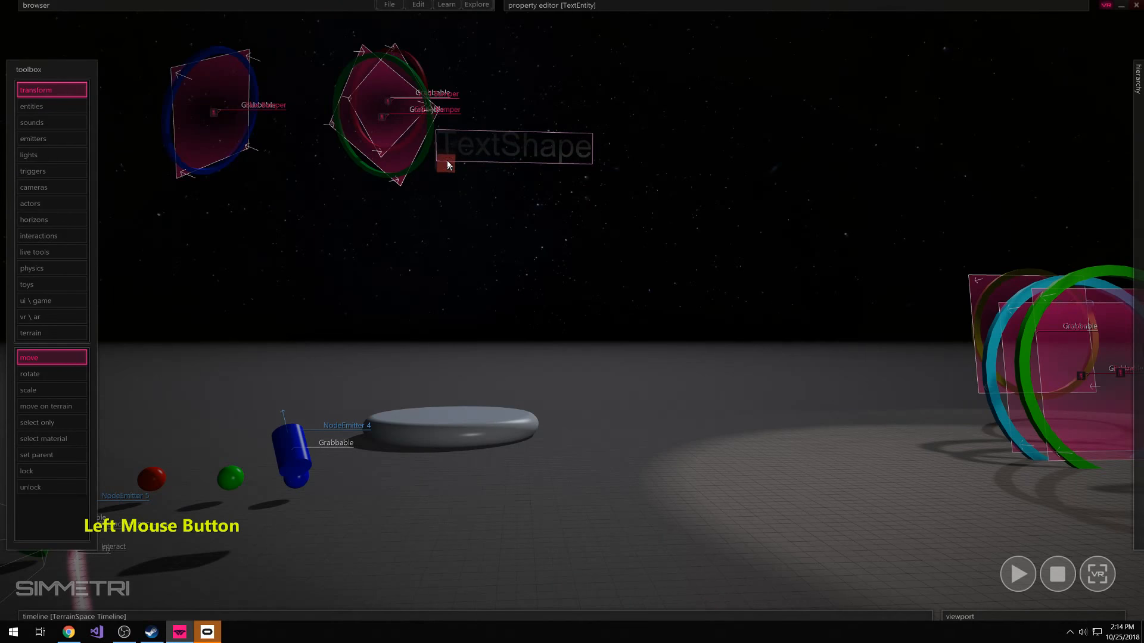
key(a)
key(w)
mouse_move(449, 167)
right_down()
mouse_move(423, 149)
mouse_move(488, 128)
right_up()
Raise the HDR intensity of the text entity's color so it glows white
mouse_move(539, 5)
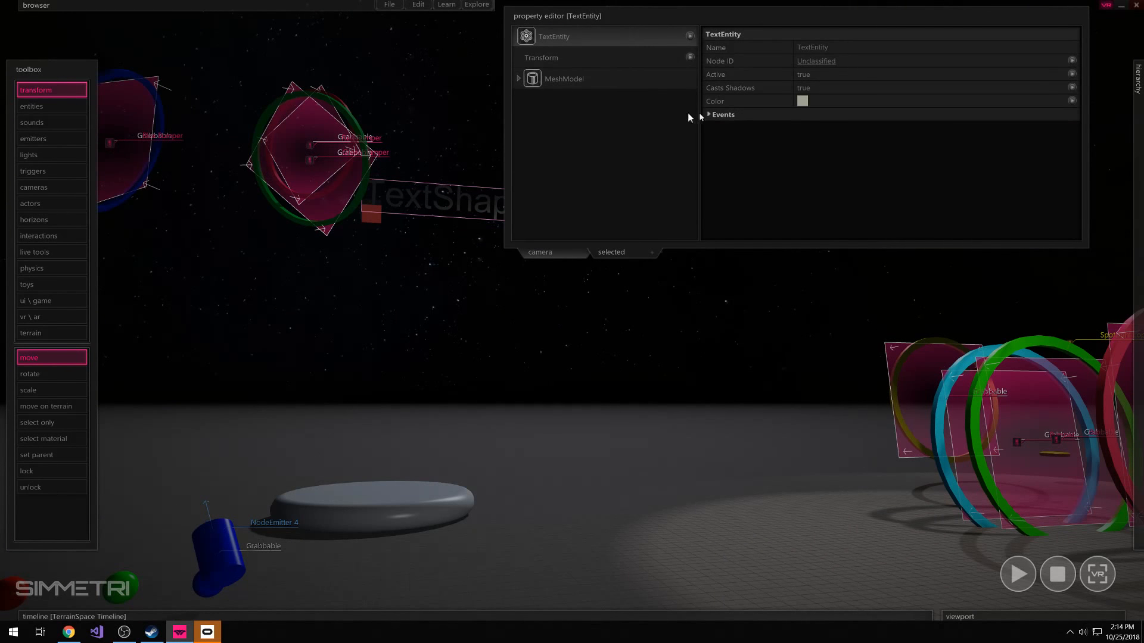
click(802, 101)
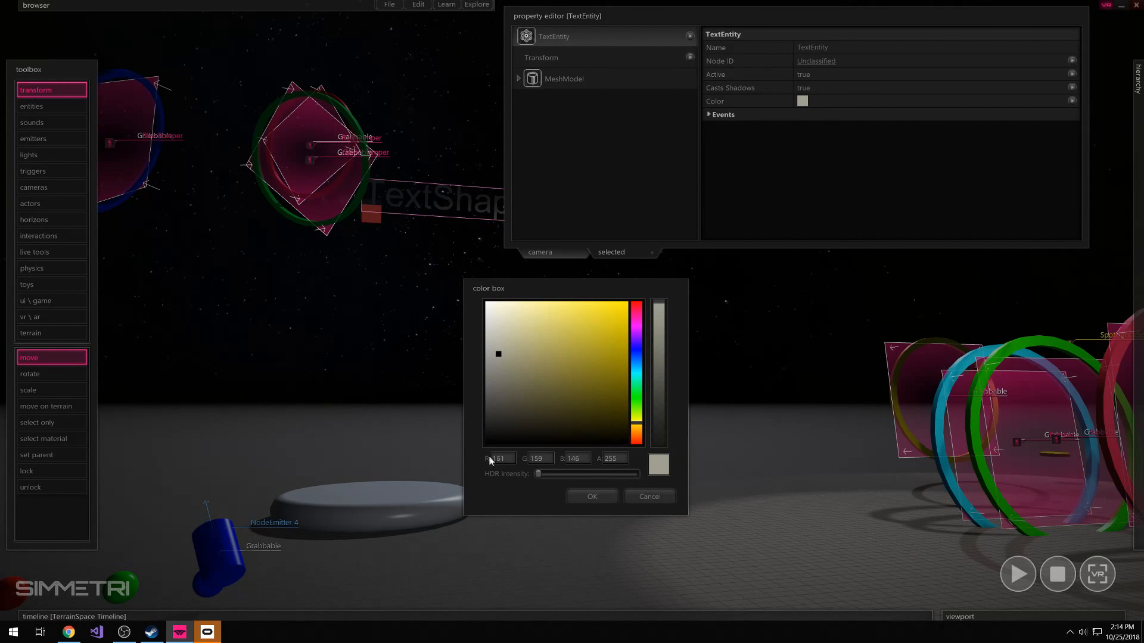
drag(538, 474, 577, 481)
click(591, 496)
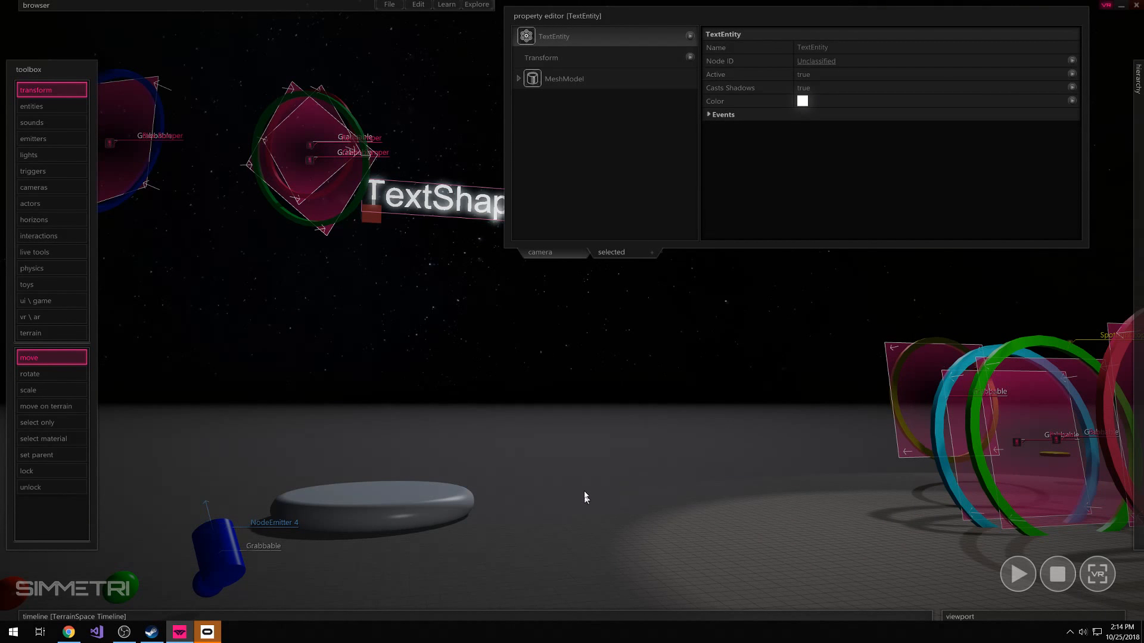
Open the script of the Red Bumper trigger under the Red Ring in the code editor
click(480, 206)
key(d)
key(w)
right_drag(442, 303, 572, 310)
key(e)
click(350, 192)
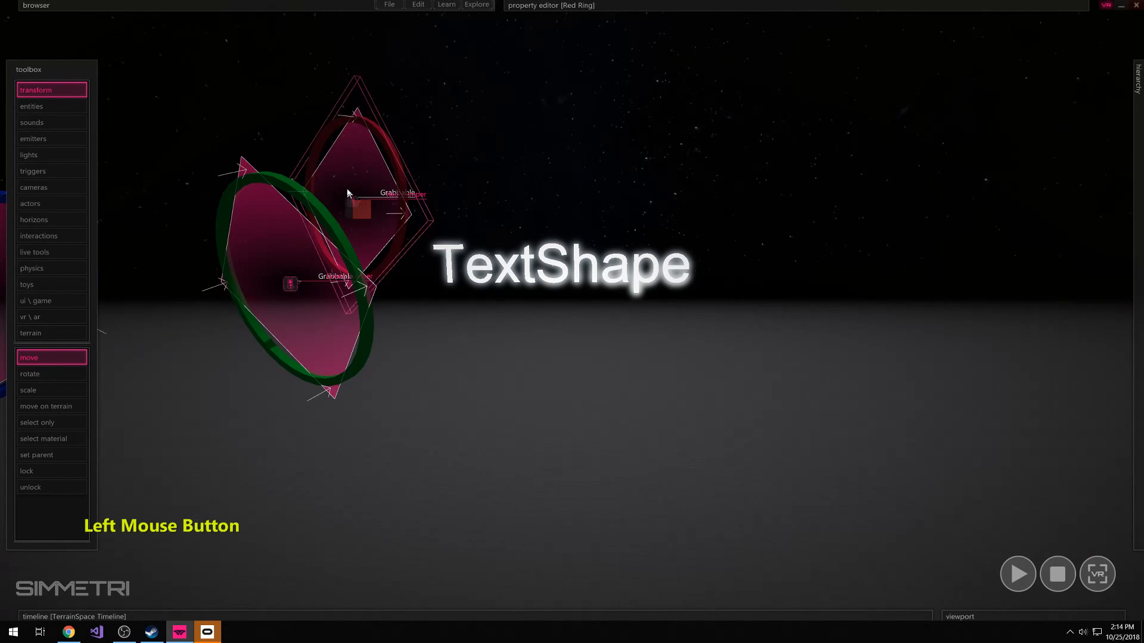
mouse_move(1137, 334)
scroll(1004, 425, down, 2)
scroll(1022, 396, up, 1)
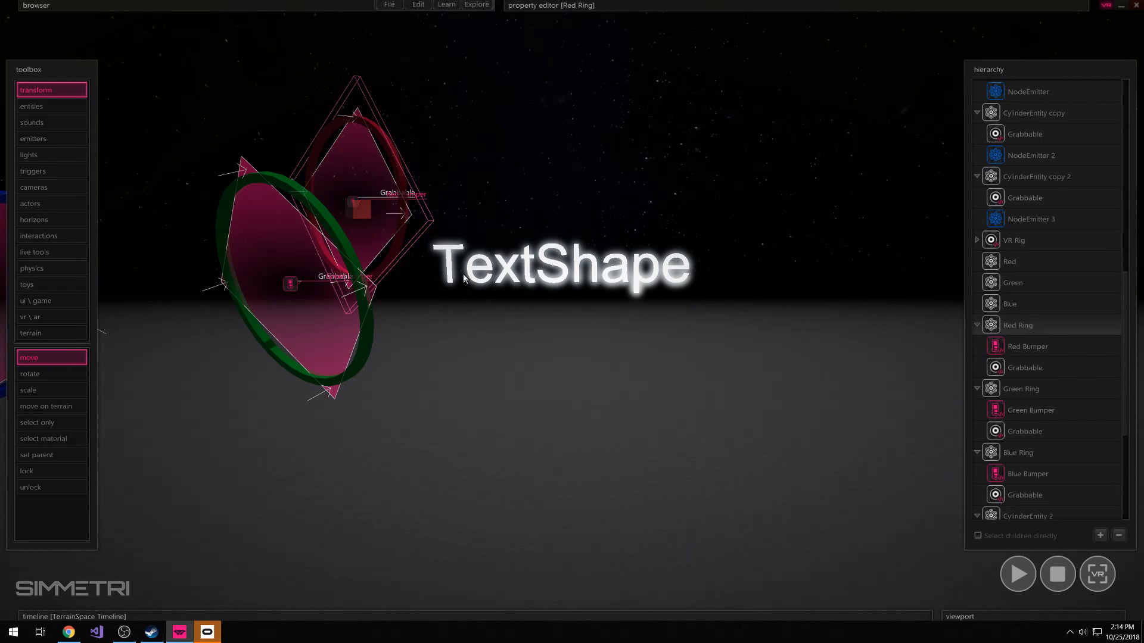
click(1009, 348)
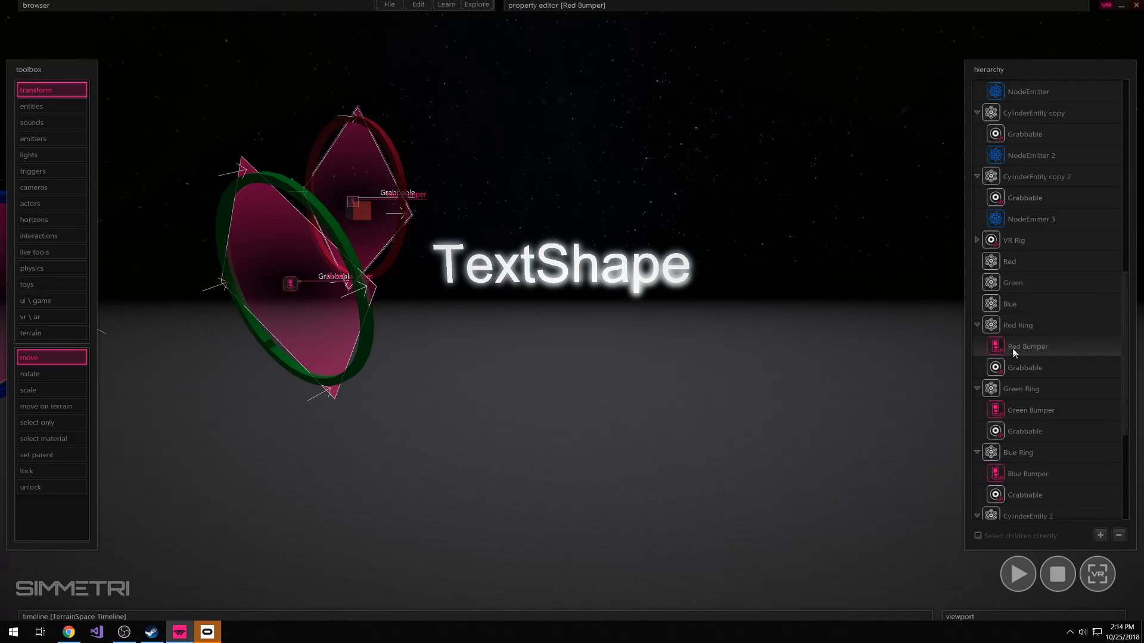
right_click(1014, 353)
click(1024, 358)
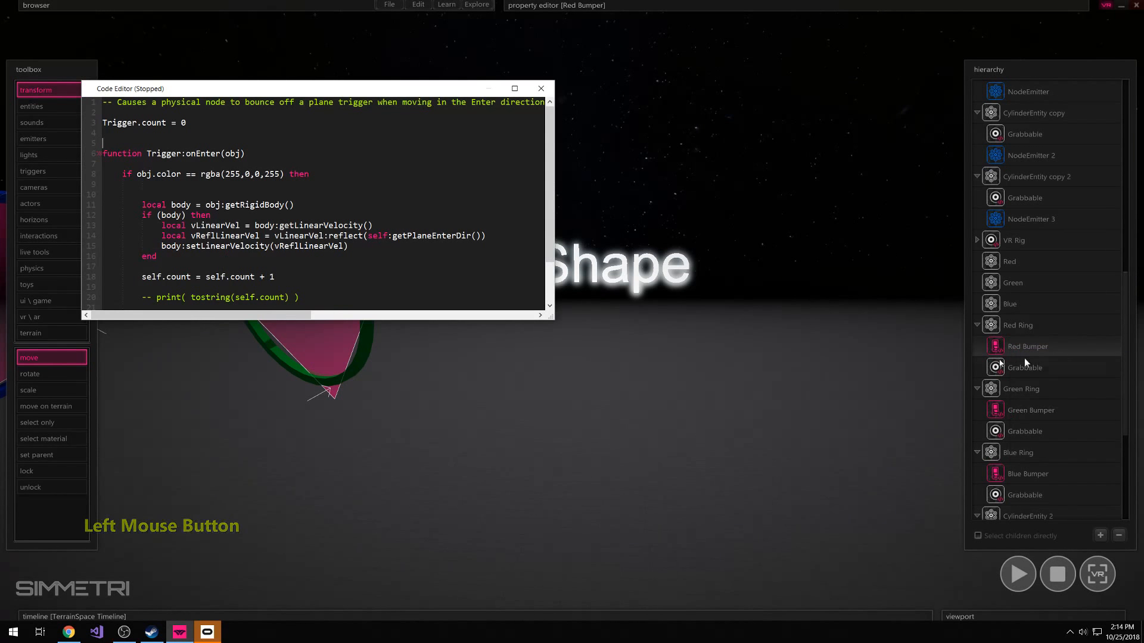
Reposition the code editor clear of the text object and insert a blank line above the commented-out print statement
drag(434, 99, 450, 42)
right_drag(626, 179, 596, 119)
right_drag(657, 360, 663, 356)
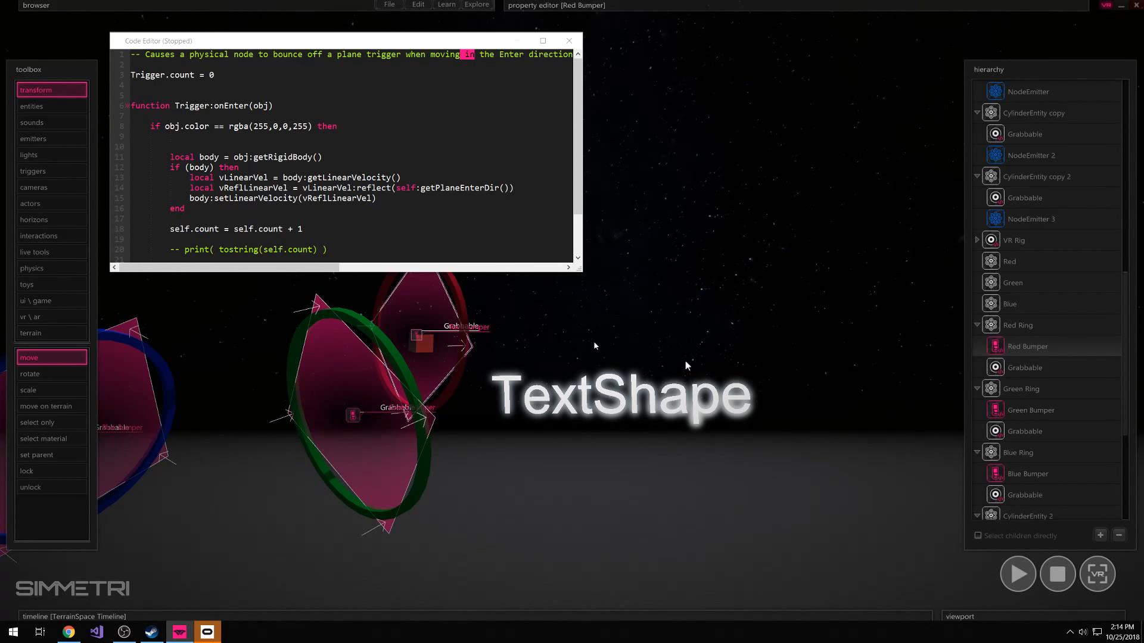
scroll(369, 202, down, 2)
click(181, 189)
key(Return)
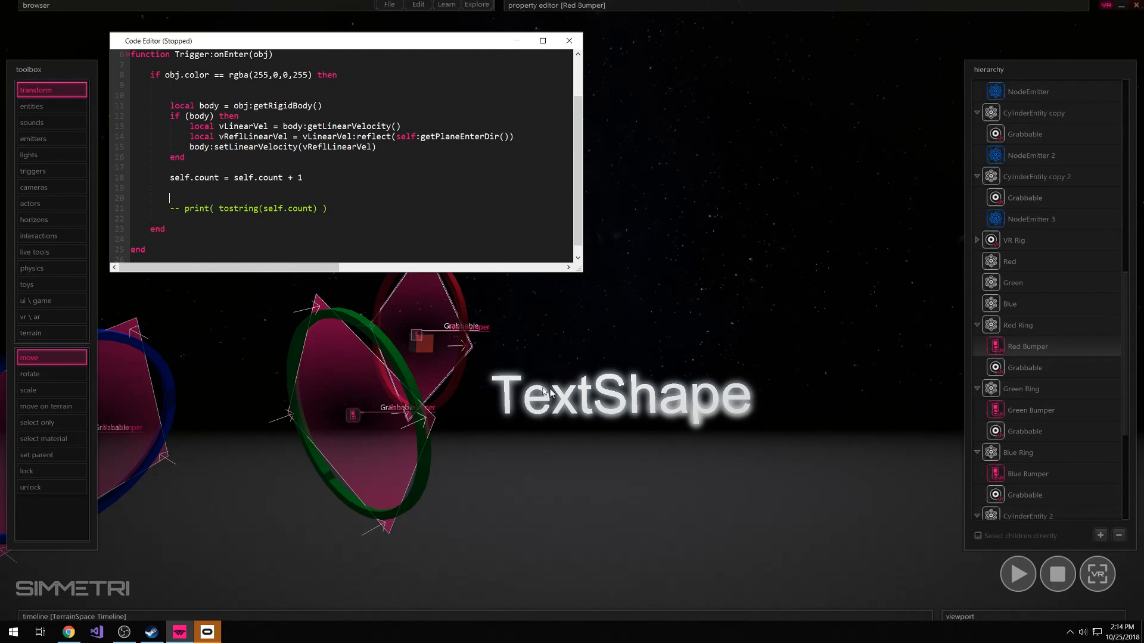
Add a findObjectByUid reference to the text object, assigned to TextEntity, below the self.count increment, with a blank line after it
click(622, 385)
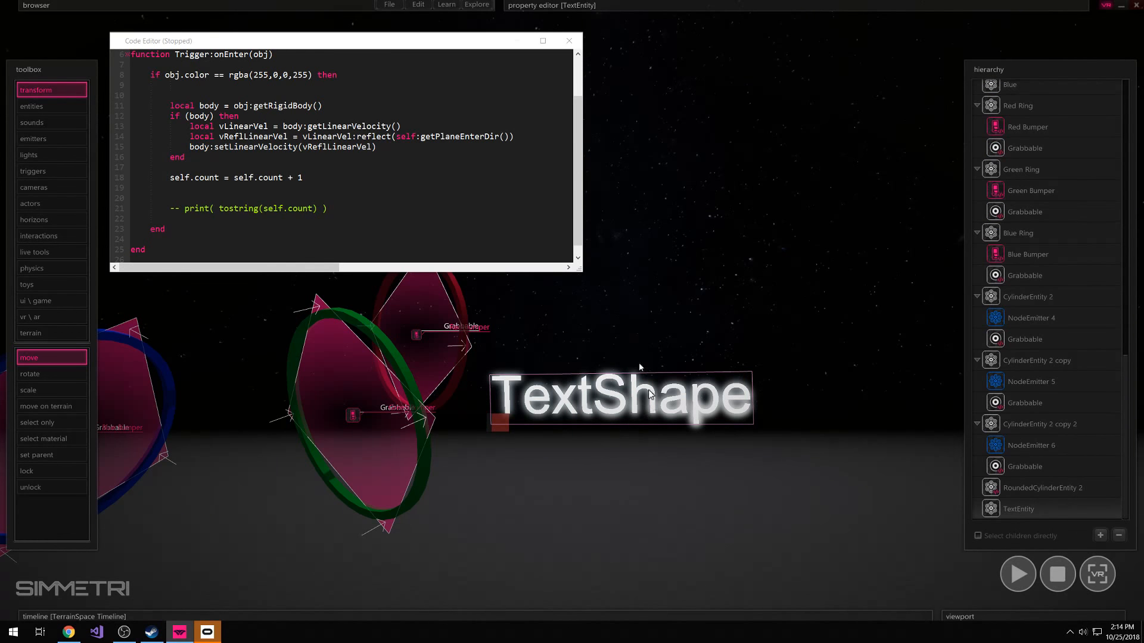
mouse_move(554, 8)
drag(582, 99, 490, 179)
click(620, 376)
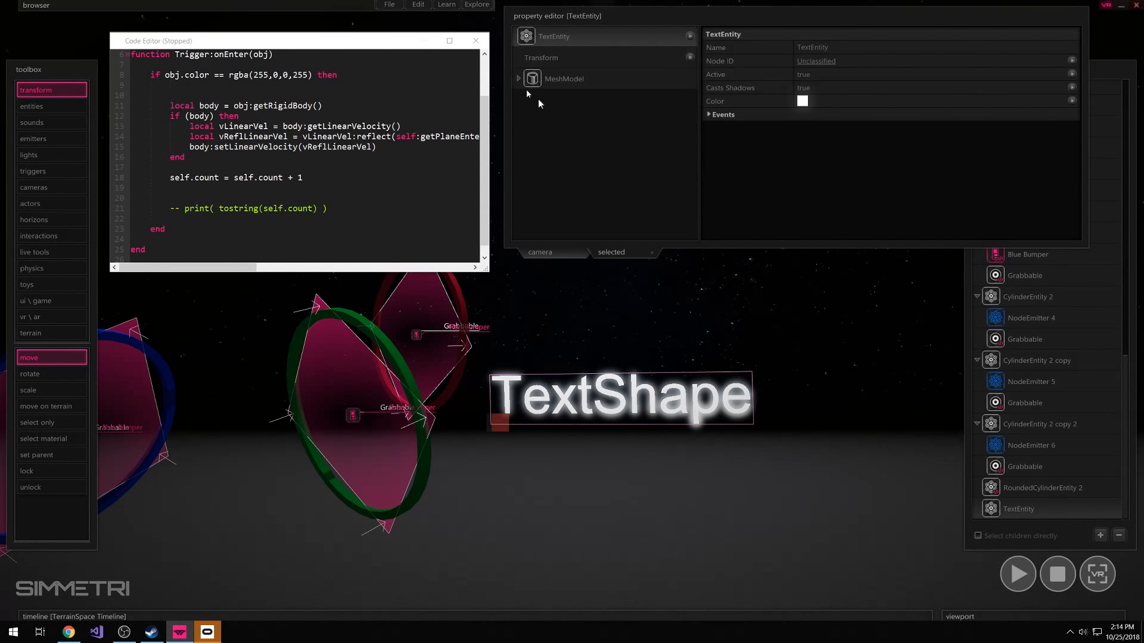
click(366, 172)
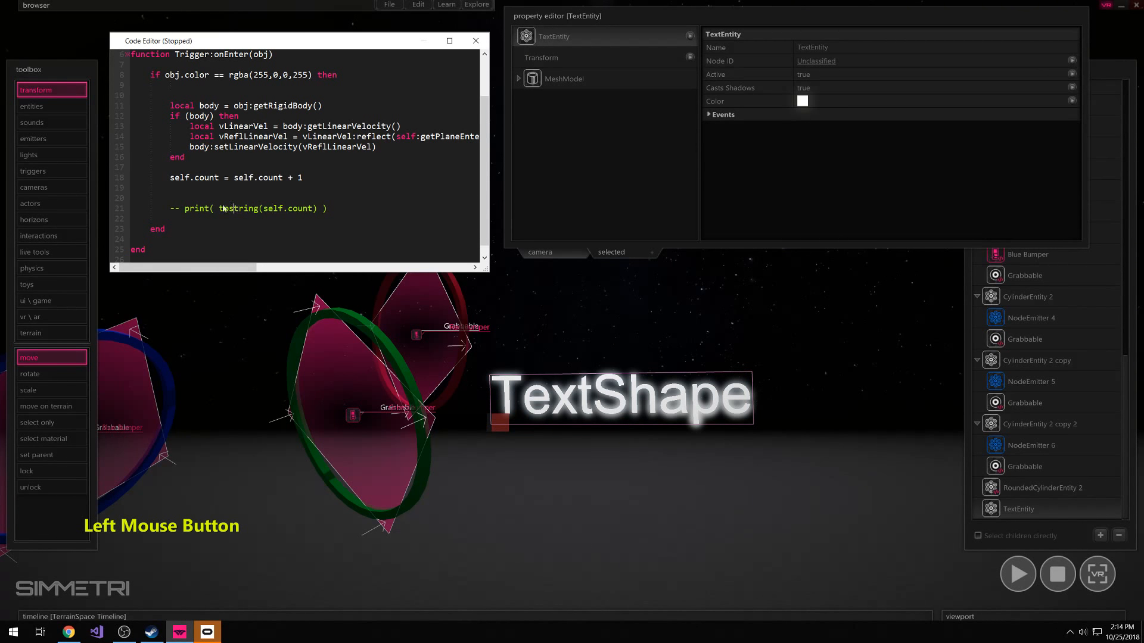
key(ctrl+v)
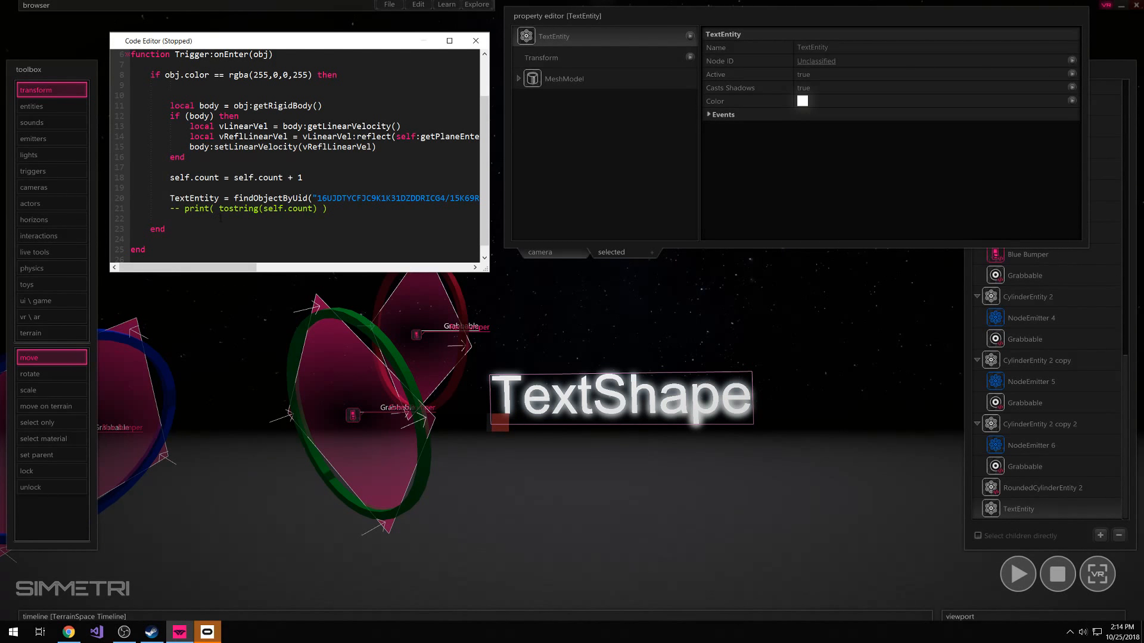
key(Return)
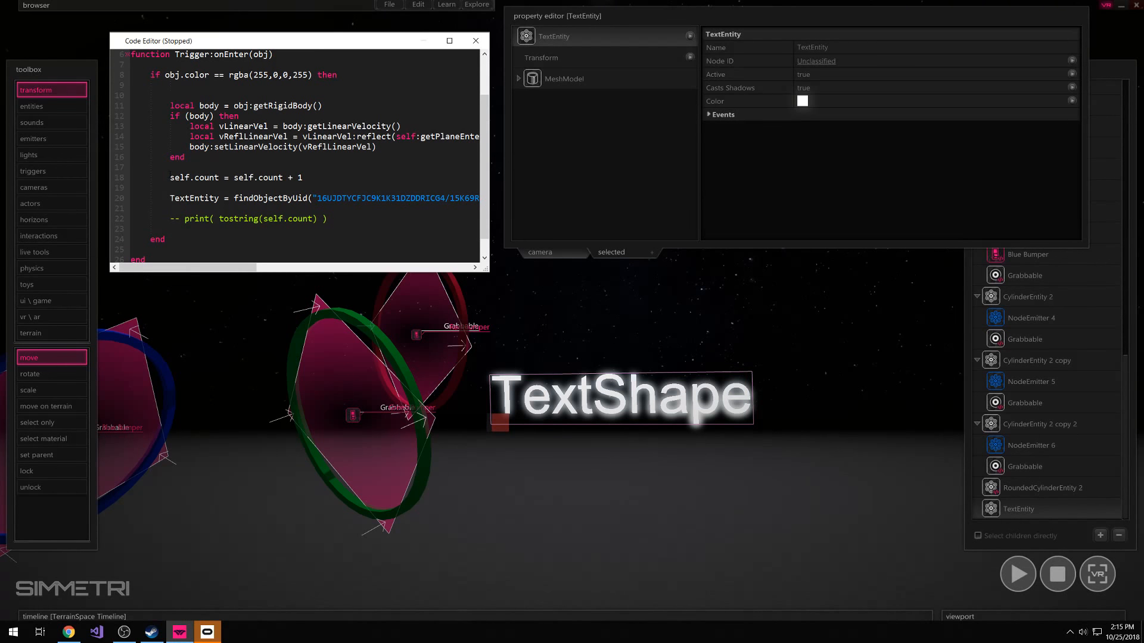
drag(170, 177, 306, 179)
click(178, 187)
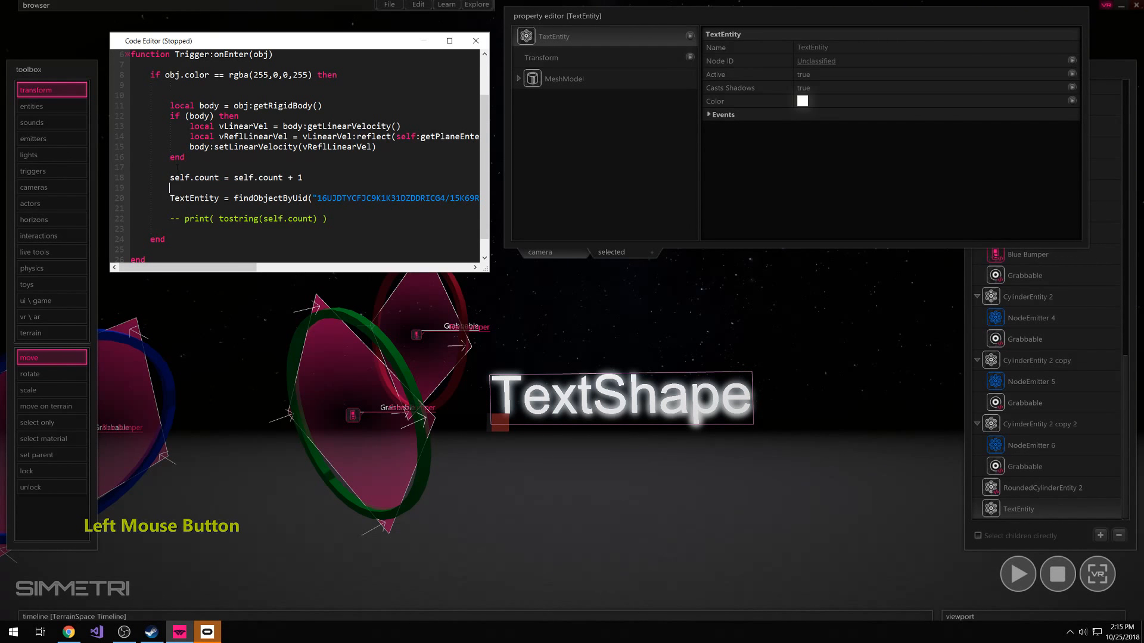
scroll(162, 119, up, 2)
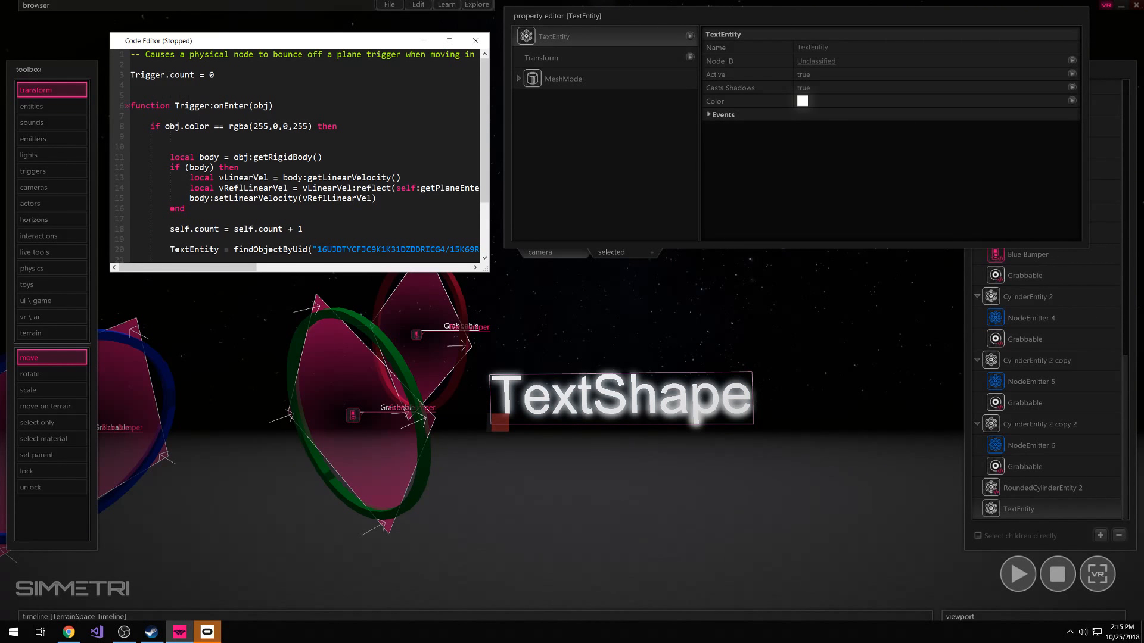
scroll(297, 155, down, 2)
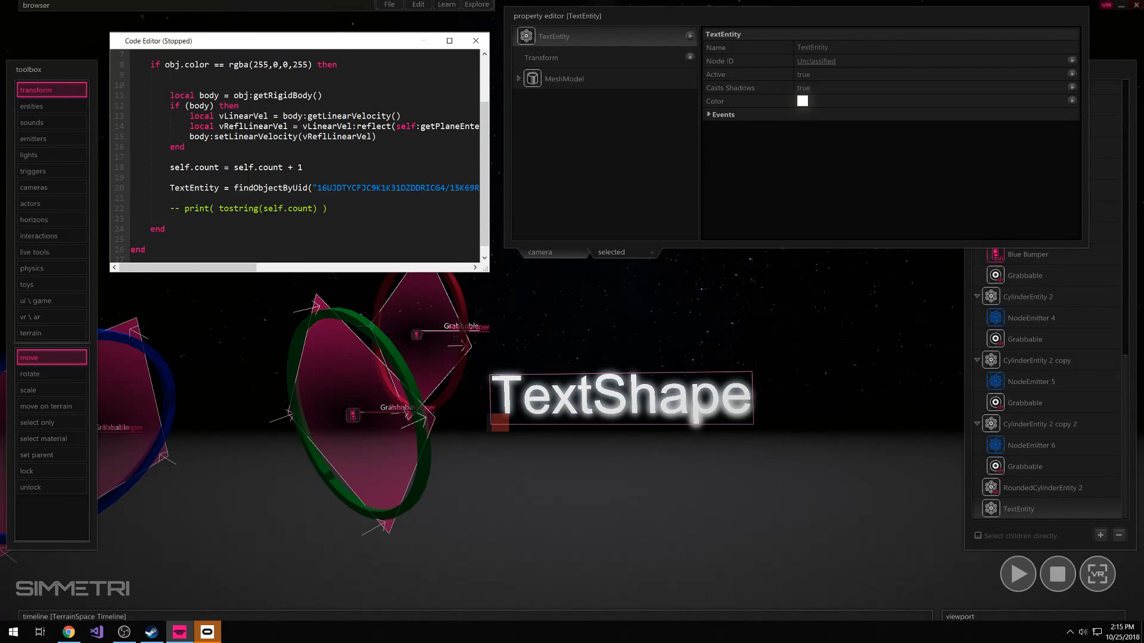
Show the TextShape properties under the TextEntity's MeshModel
click(194, 197)
click(518, 79)
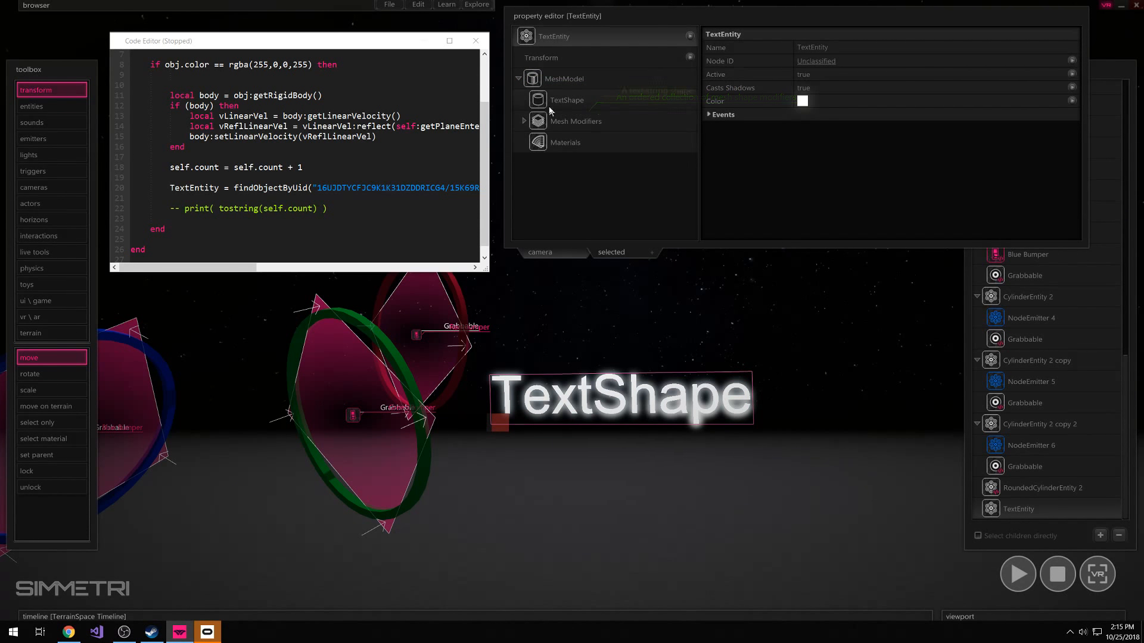
click(572, 100)
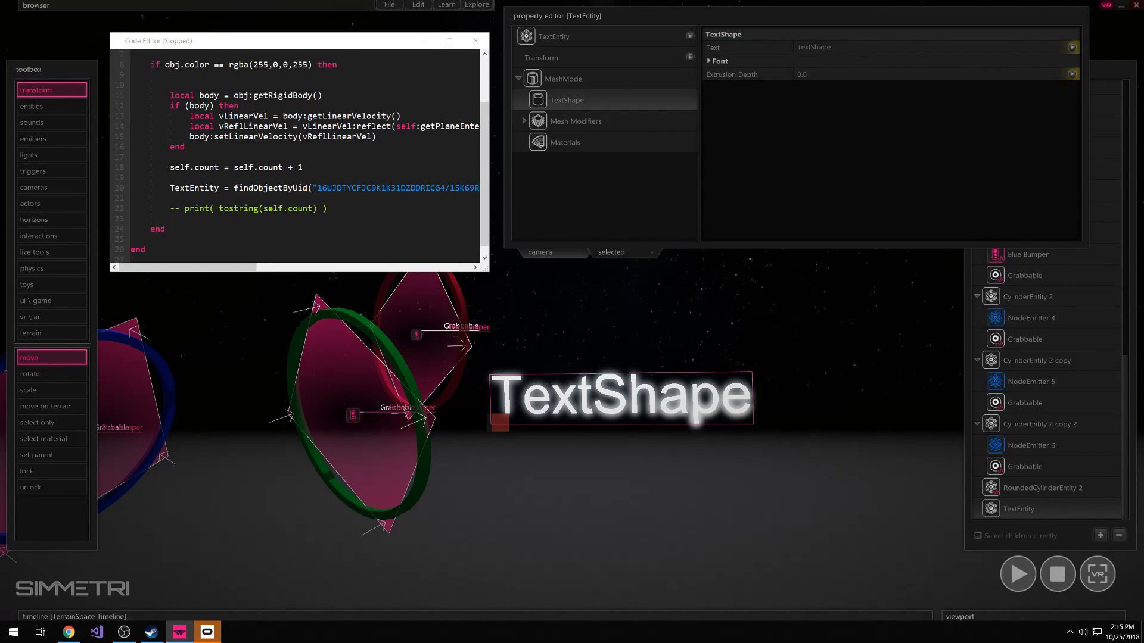
Below the findObjectByUid line, add a new line reading TextEntity:getMeshModel():getShape().text
click(185, 197)
key(Return)
key(Up)
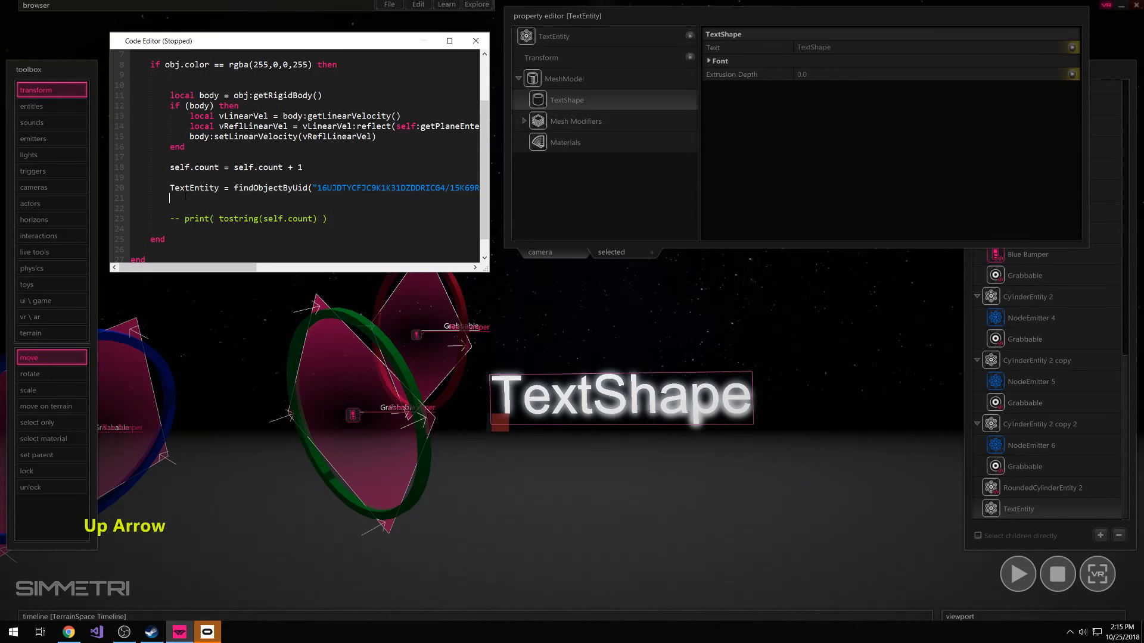
text(Text)
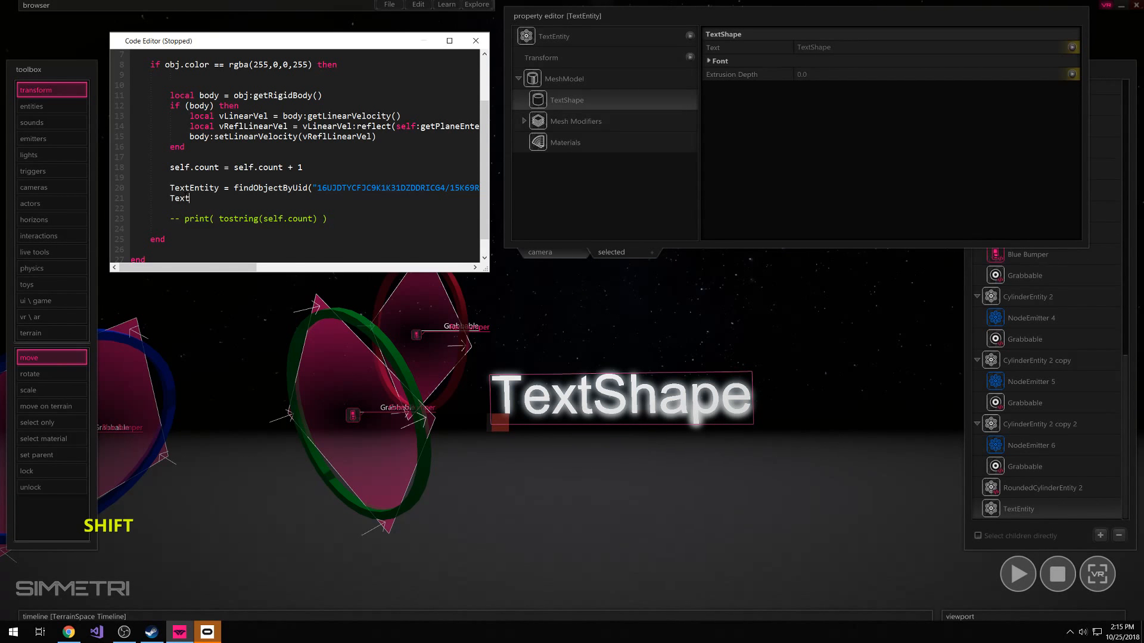
text(Entity:)
key(shift)
text(getMeshMo)
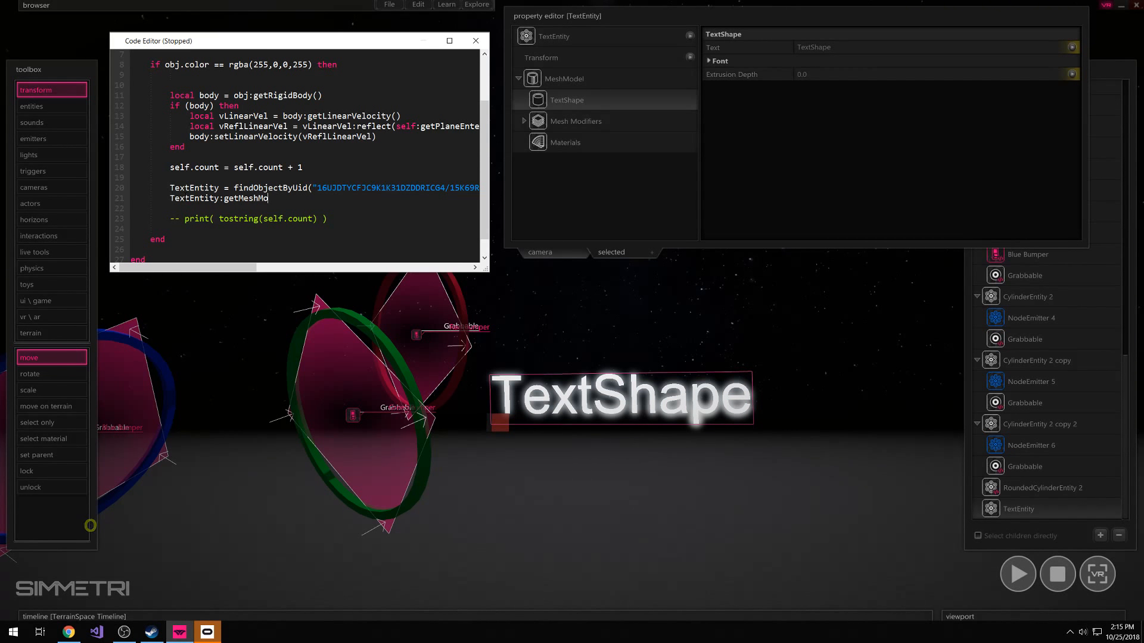
text(del():get)
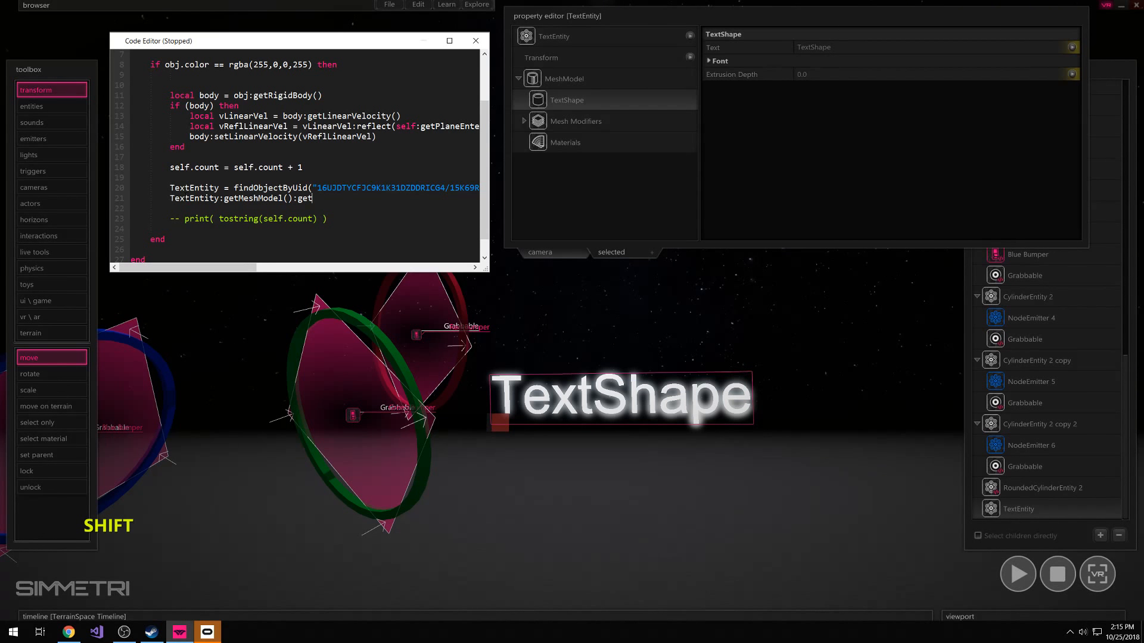
text(Shape().)
text(text)
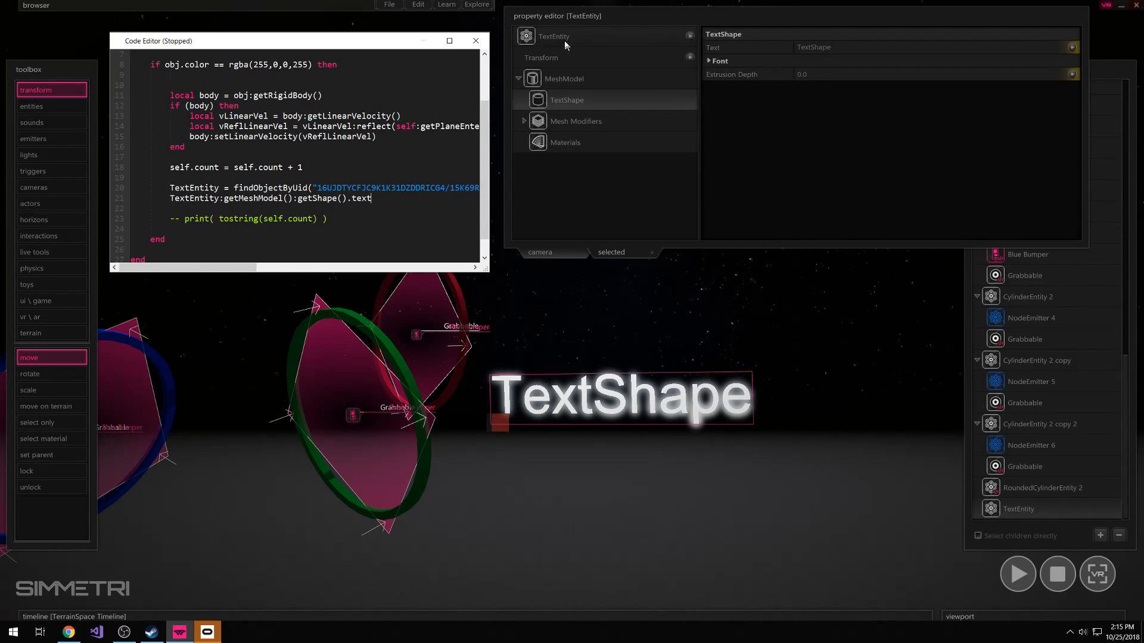
Try out the TextShape's Text property with the string lkajshdf, and replace it with Textentiy
click(813, 47)
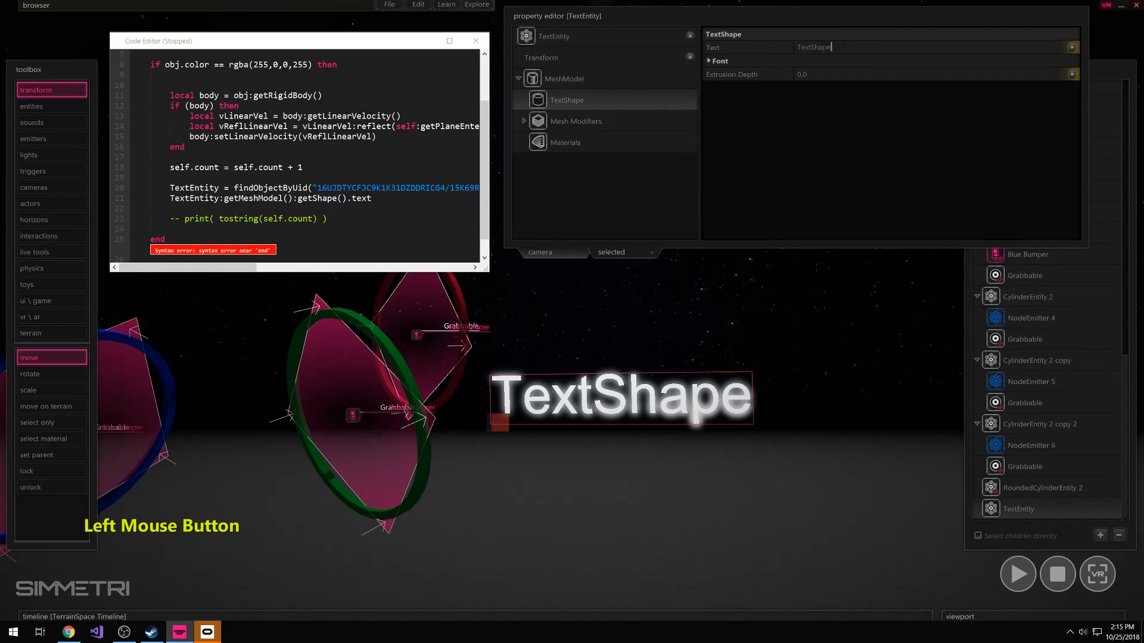
text(lkajshdf)
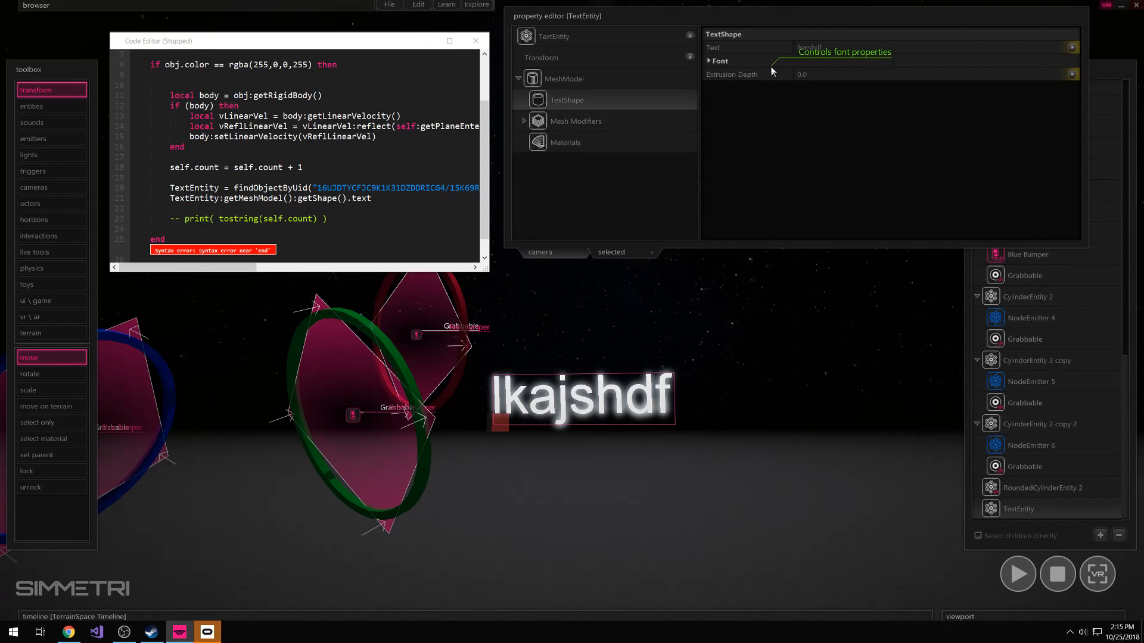
key(BackSpace)
key(BackSpace)
key(BackSpace)
key(BackSpace)
key(BackSpace)
key(BackSpace)
key(BackSpace)
key(BackSpace)
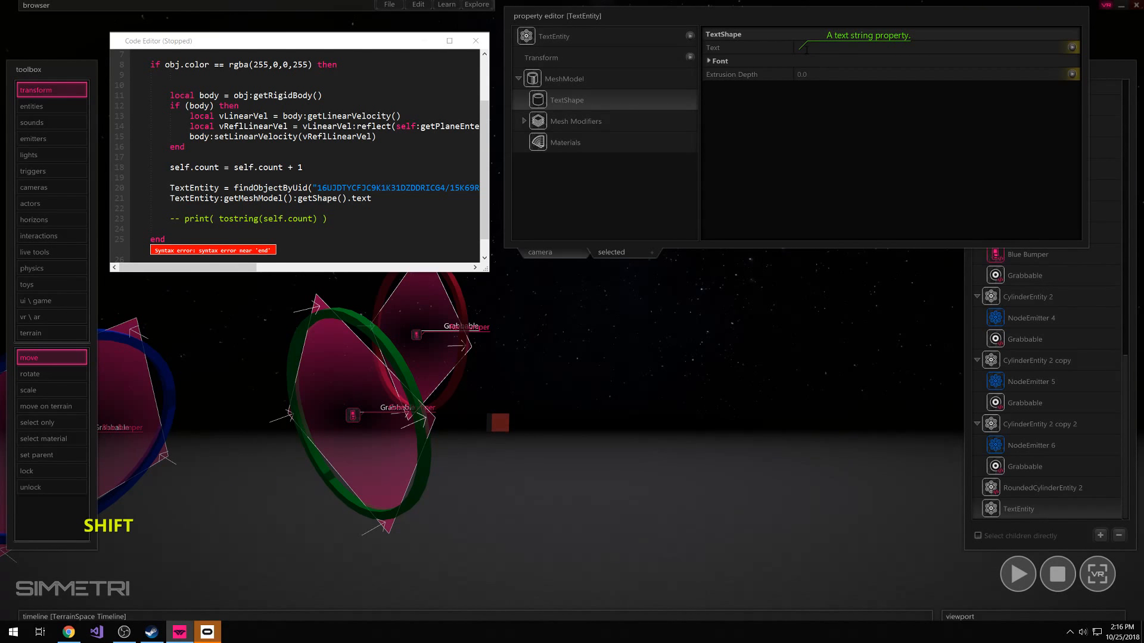
text(Textentiy)
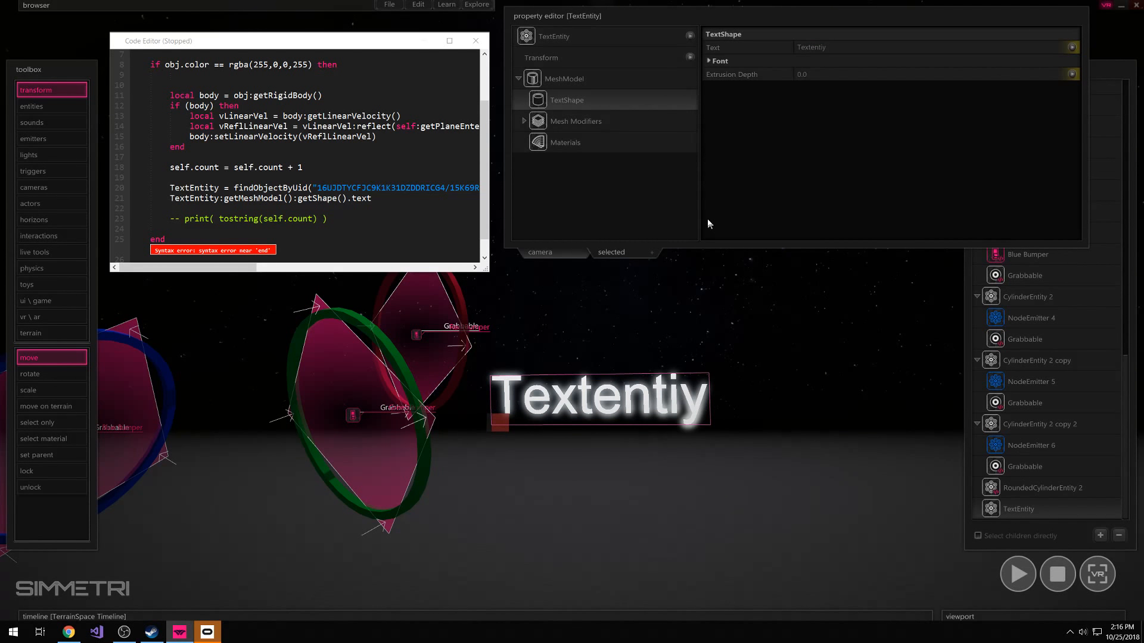
Complete the getShape().text line in the script by assigning it the string "fobar"
click(383, 205)
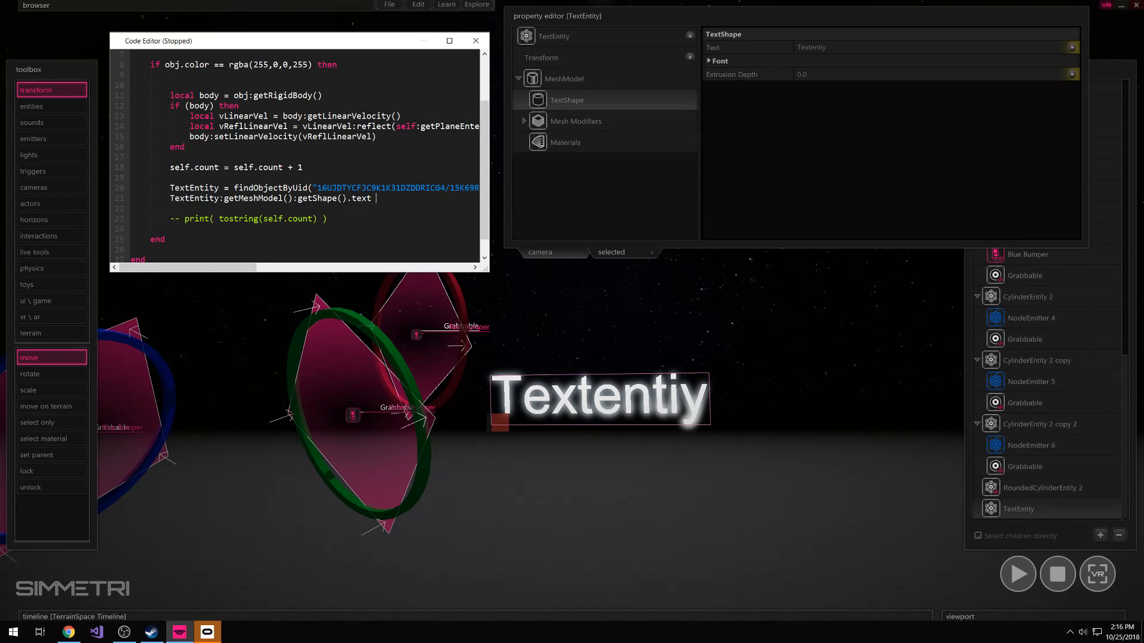
text(= "")
key(Left)
text(fobar)
Turn off VR mode and play the scene to test the scripted text change, stopping playback when done
click(1105, 7)
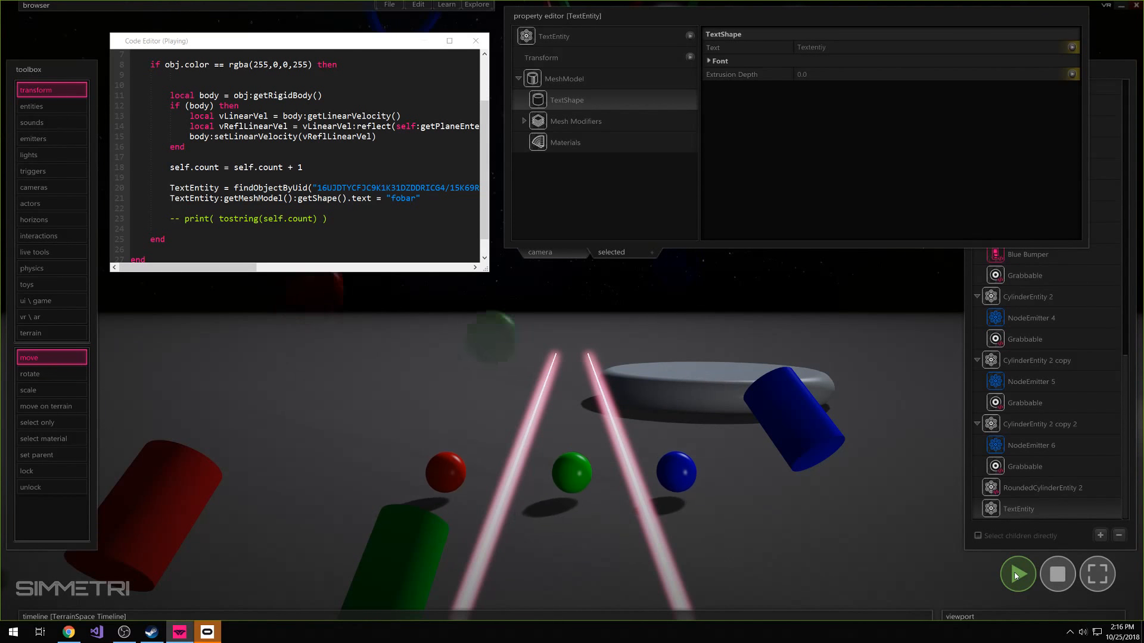
right_click(222, 549)
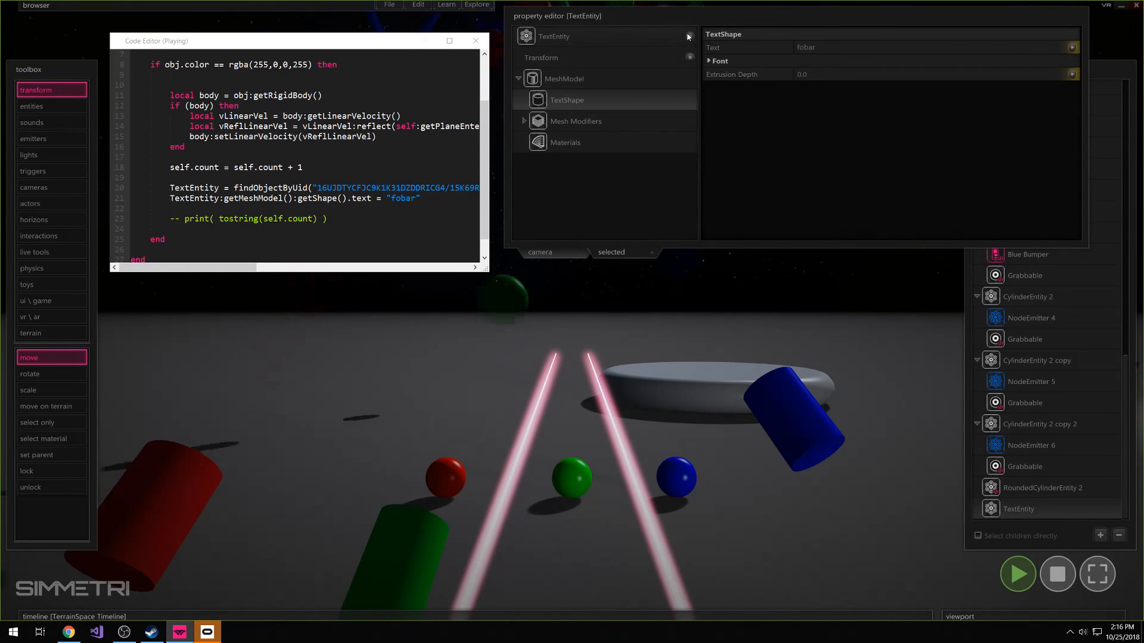
click(1019, 579)
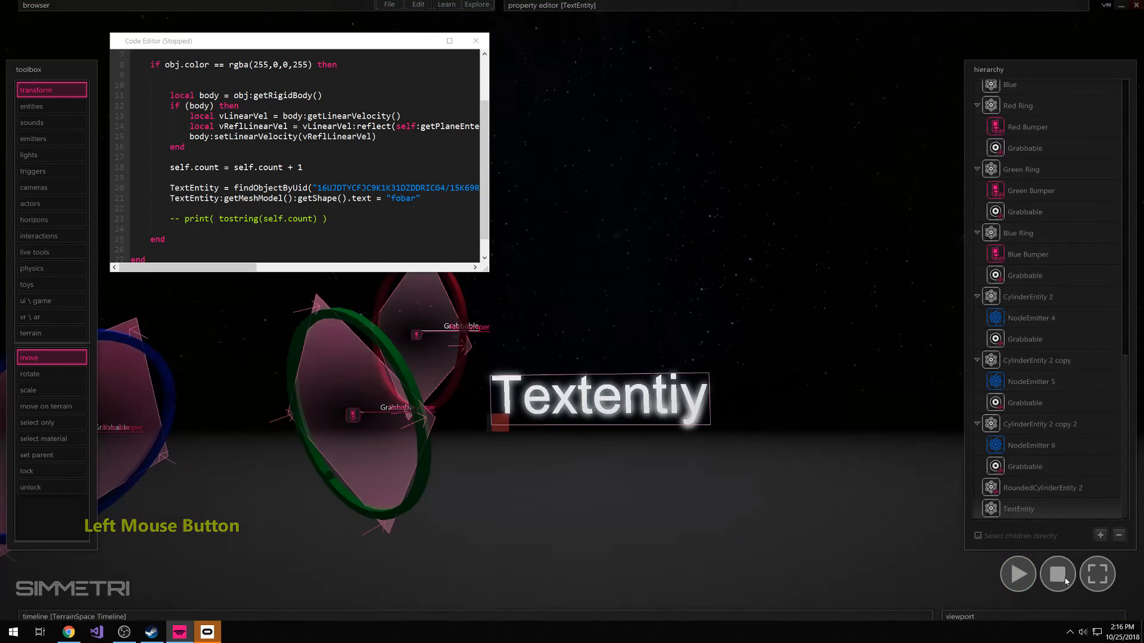
click(1023, 584)
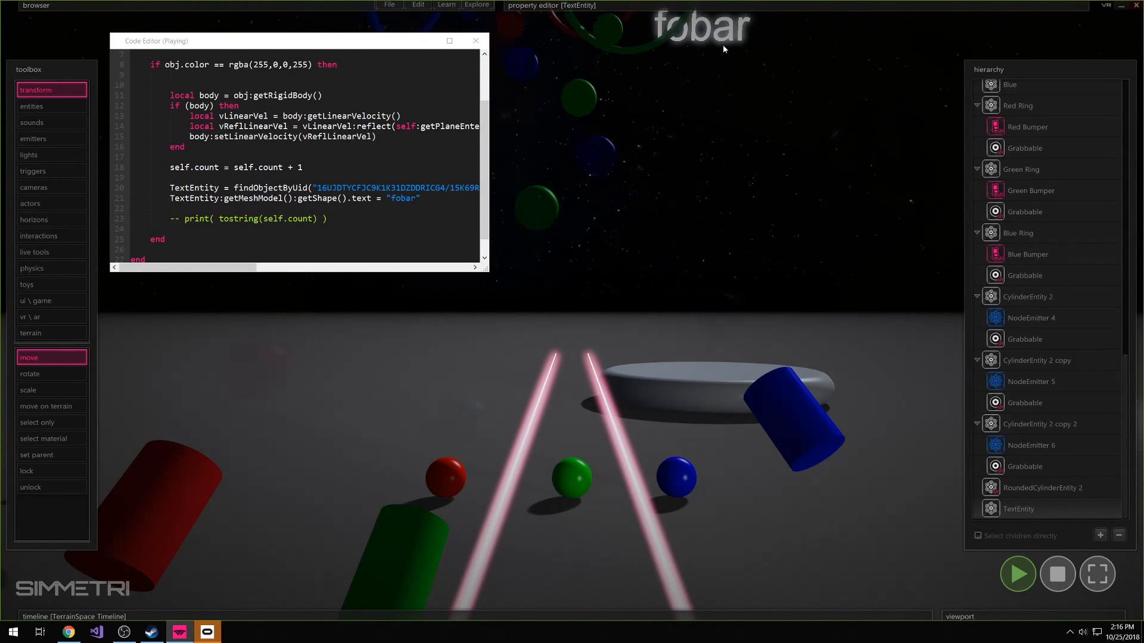
click(1057, 573)
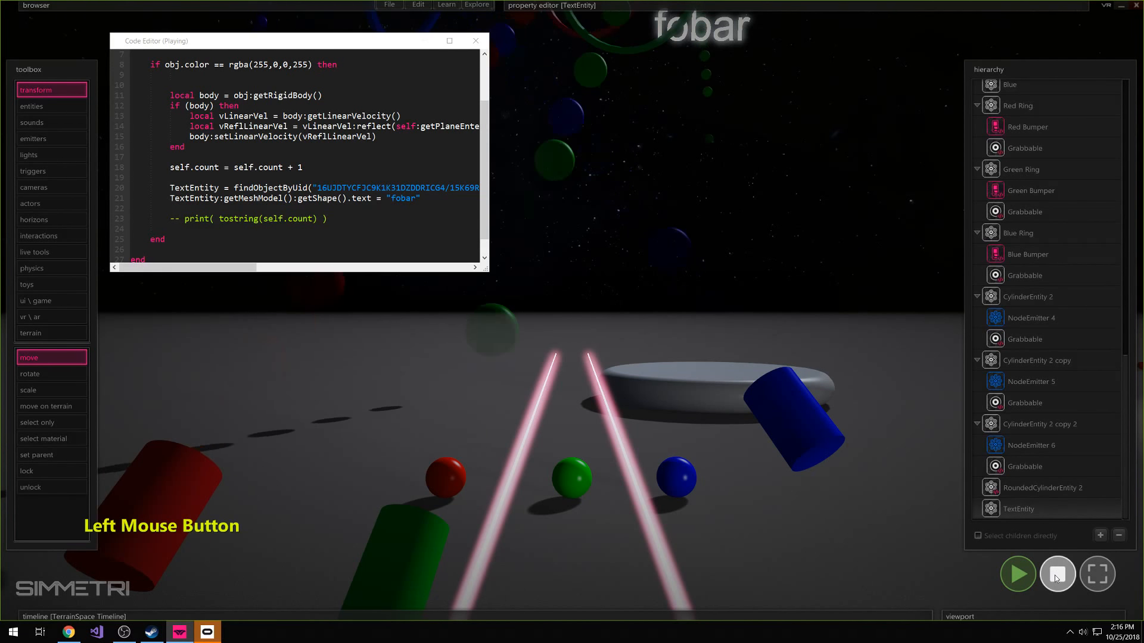
Replace the "fobar" string in the text assignment with tostring( self.count )
drag(422, 198, 391, 198)
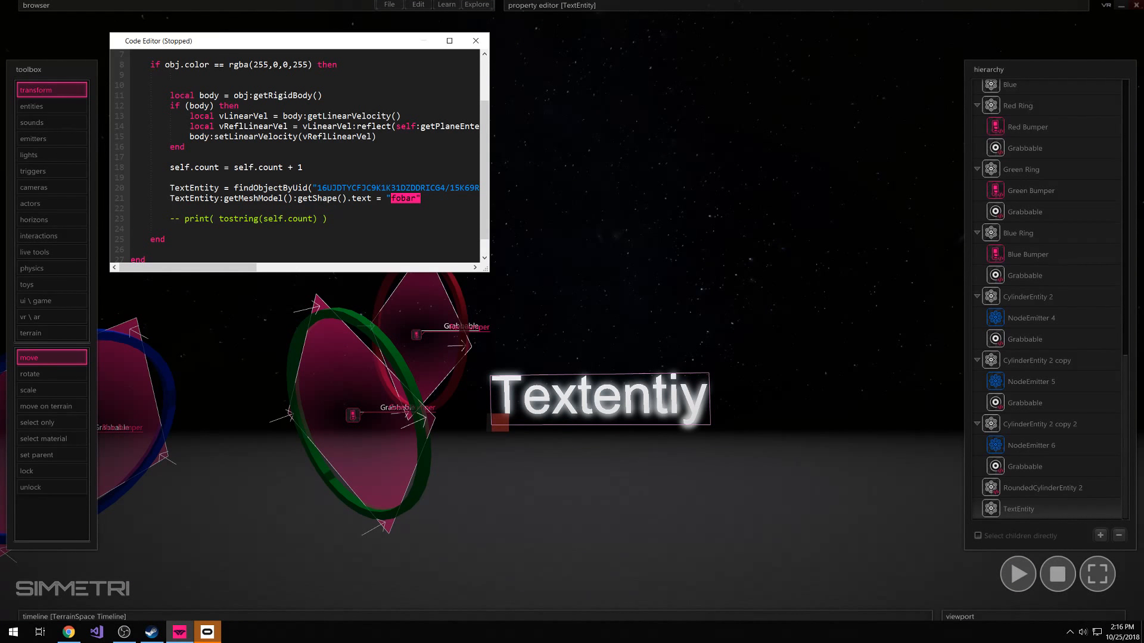
key(BackSpace)
key(BackSpace)
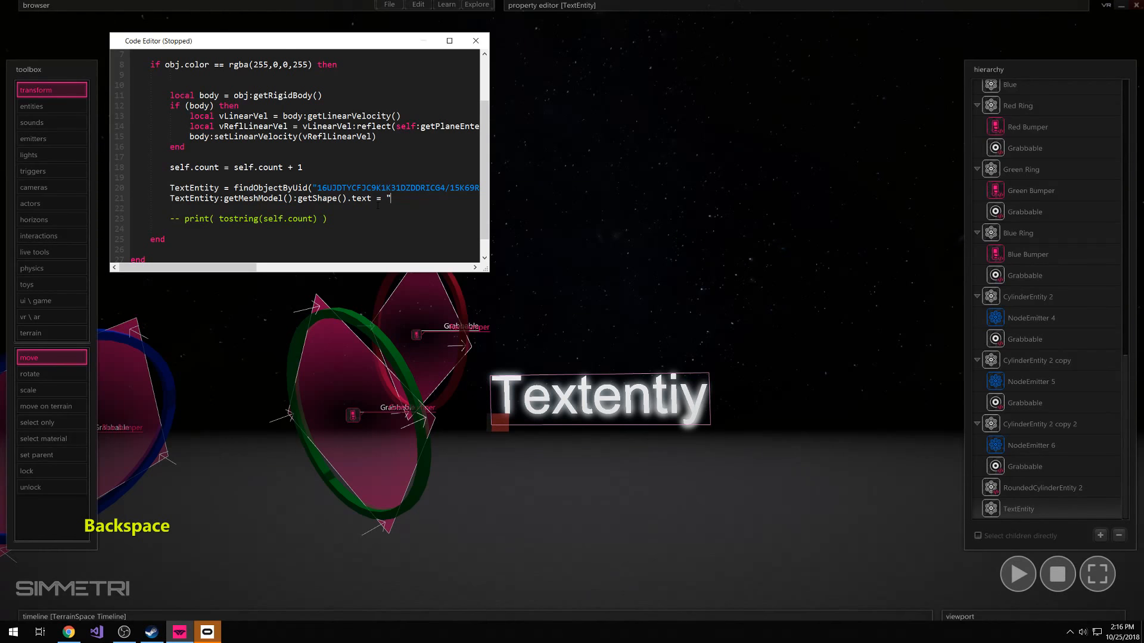
text(self)
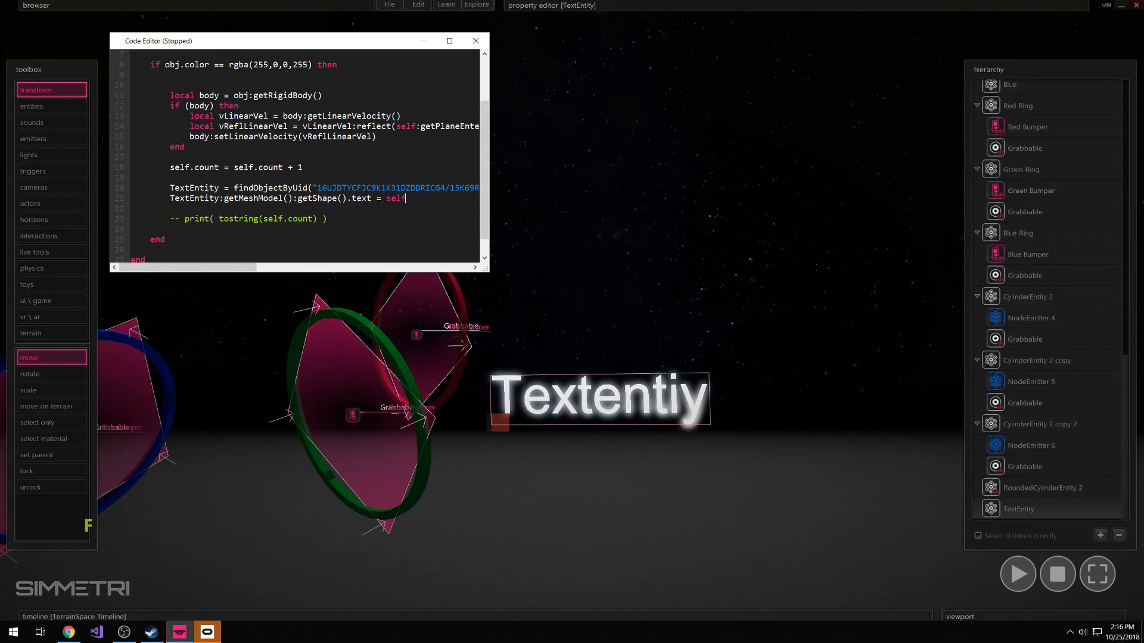
text(.)
key(BackSpace)
key(BackSpace)
key(BackSpace)
key(BackSpace)
key(BackSpace)
text(tostring())
key(Left)
key(Left)
text(self.count)
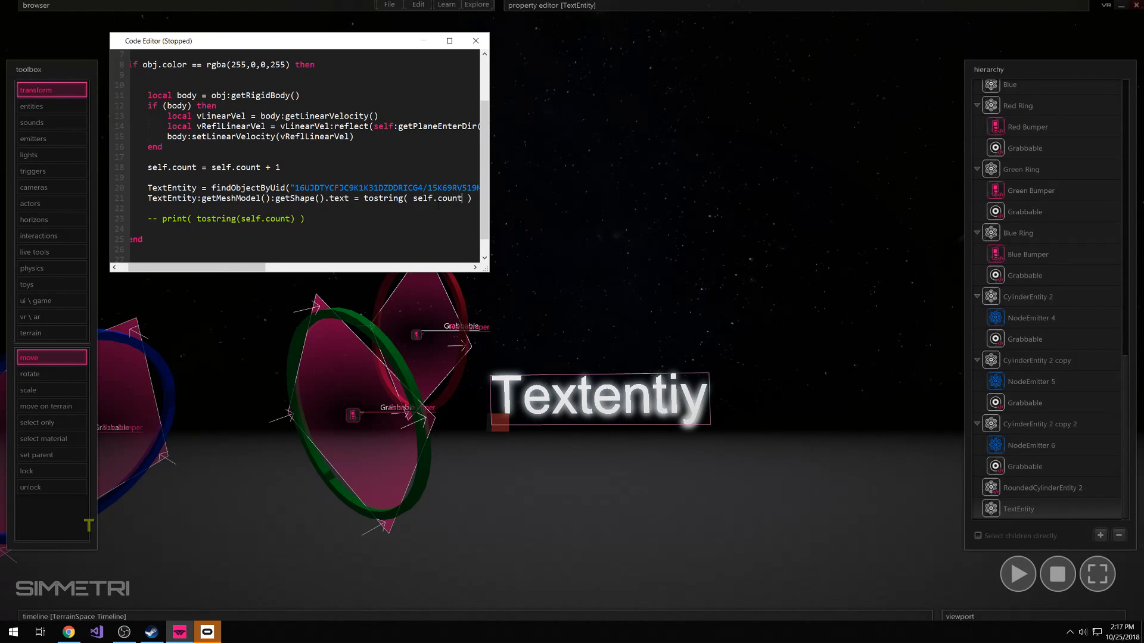
Deselect the text object and play the scene to test the bounce counter display, stopping playback when done
click(660, 272)
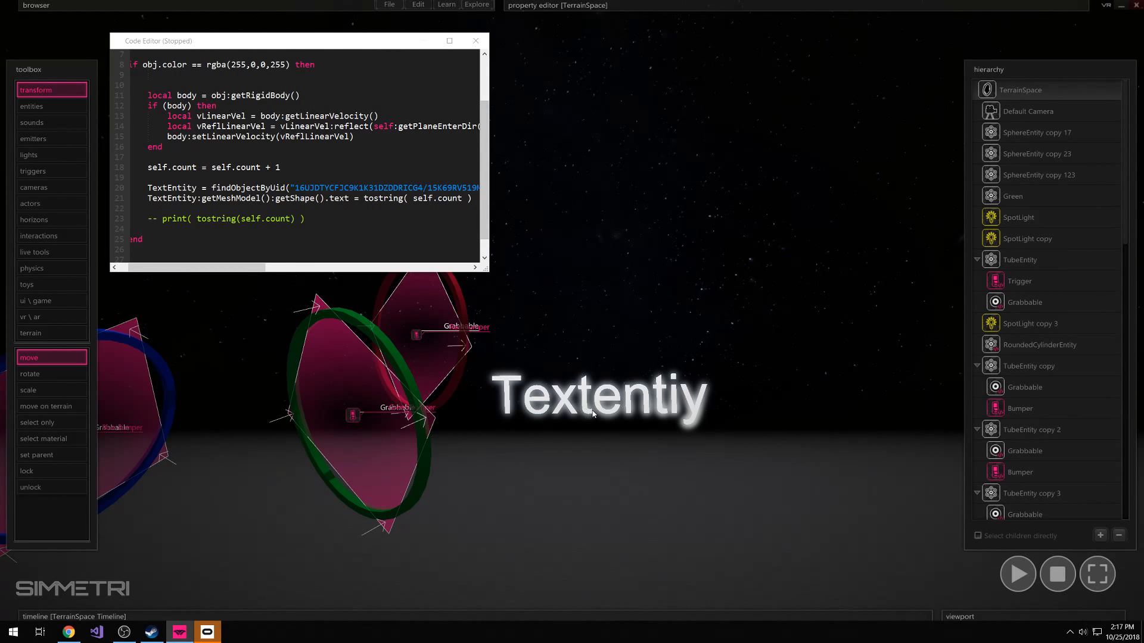
click(1003, 578)
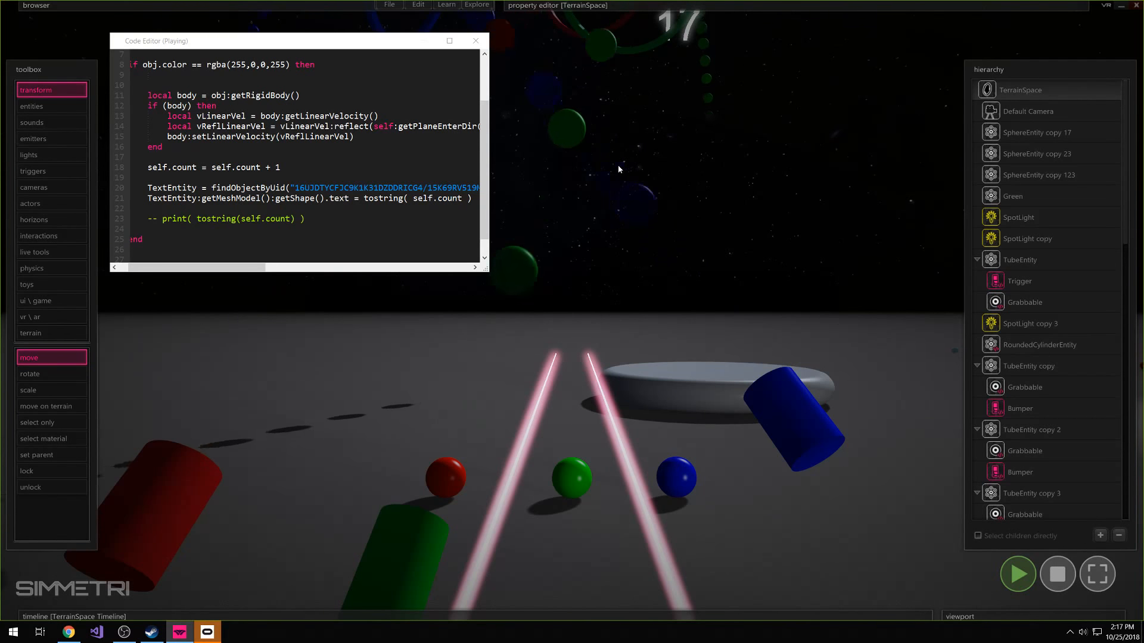
click(1056, 573)
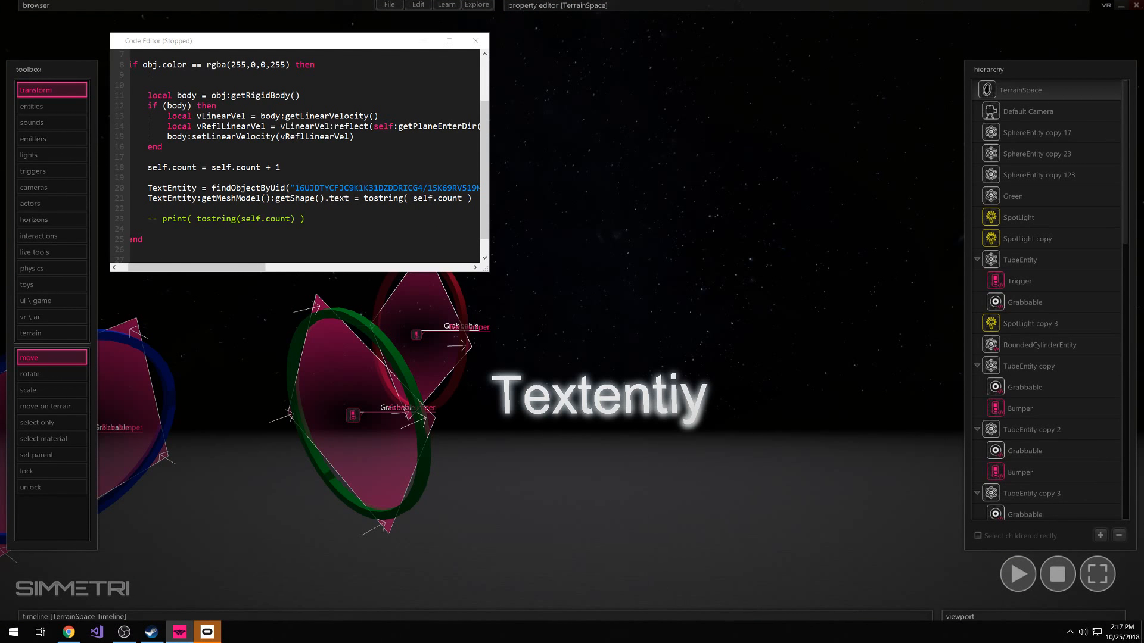
Set the text object's TextShape Text property to NO RED BOUNCE YET
click(540, 397)
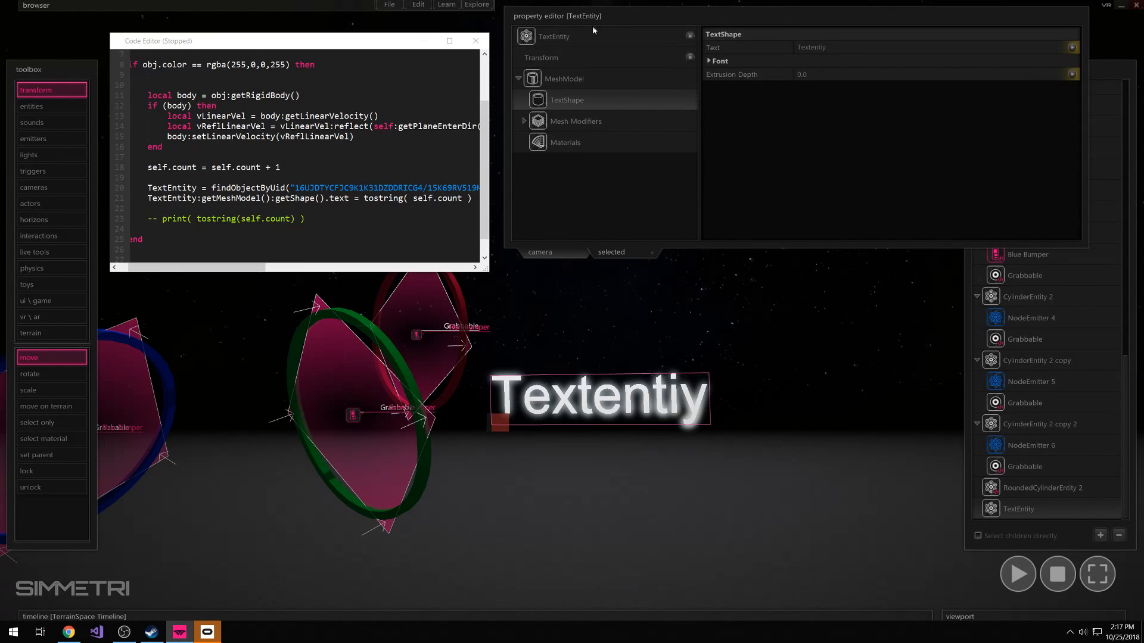
click(833, 47)
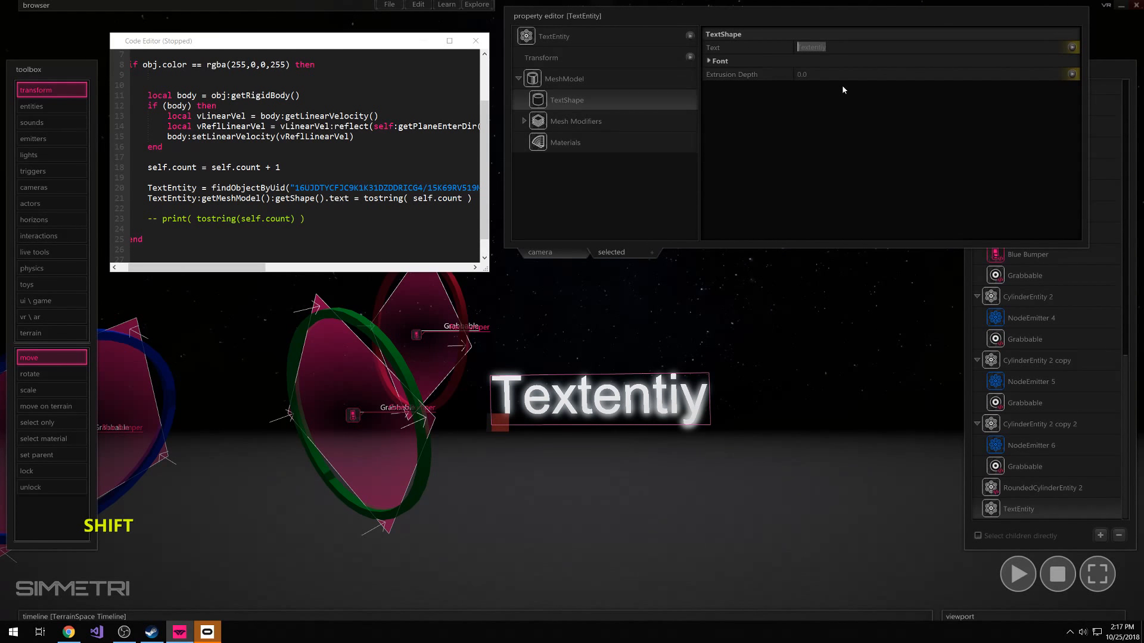
text(NO RED )
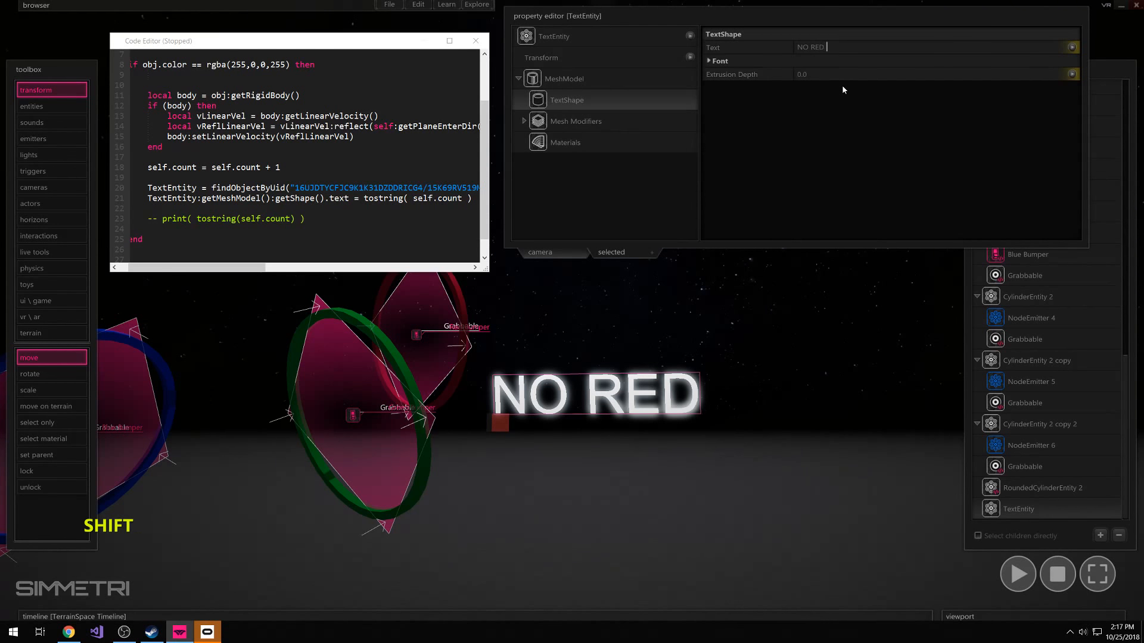
text(BOUNCE YET)
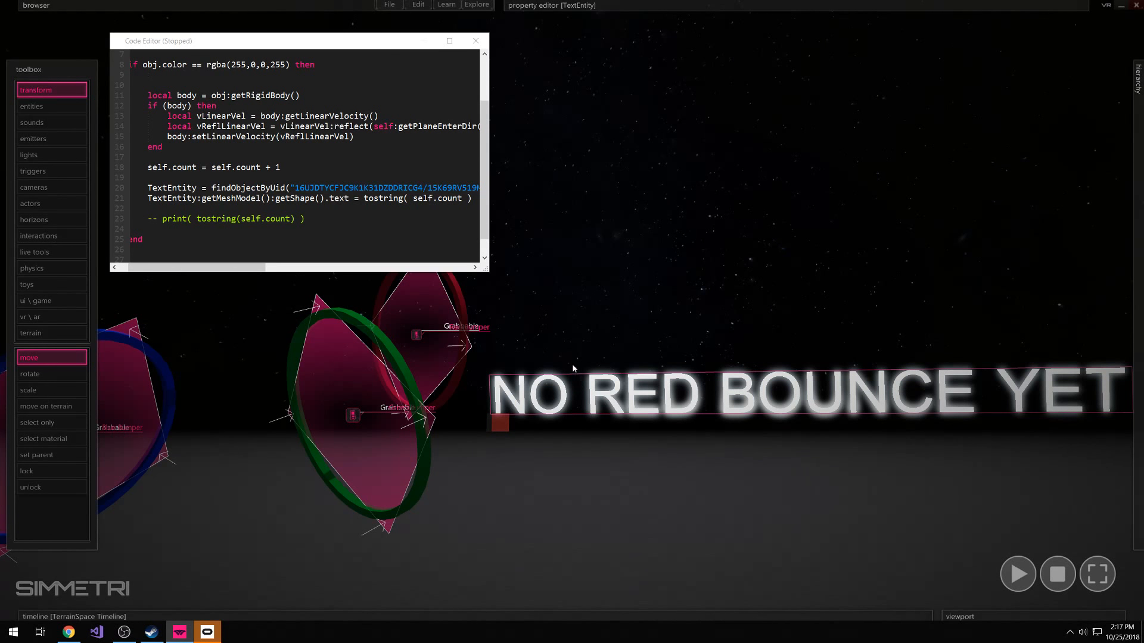
Review how self.count is used throughout the red bumper script, and close the code editor
click(533, 369)
drag(365, 198, 413, 199)
scroll(412, 198, up, 2)
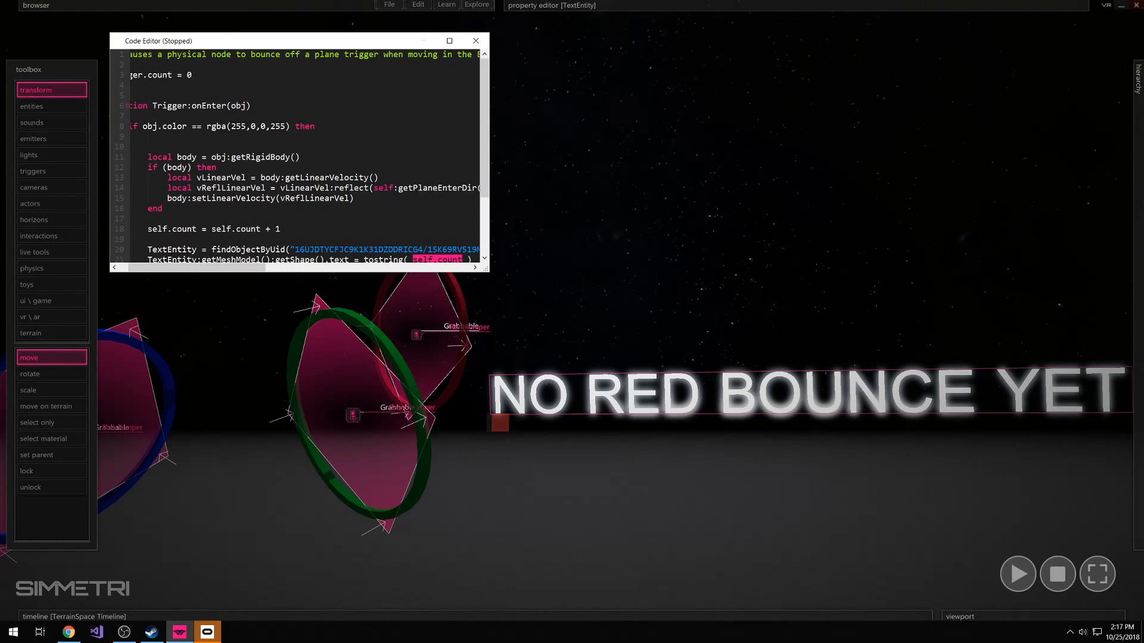
scroll(217, 138, down, 3)
drag(285, 146, 211, 147)
click(472, 48)
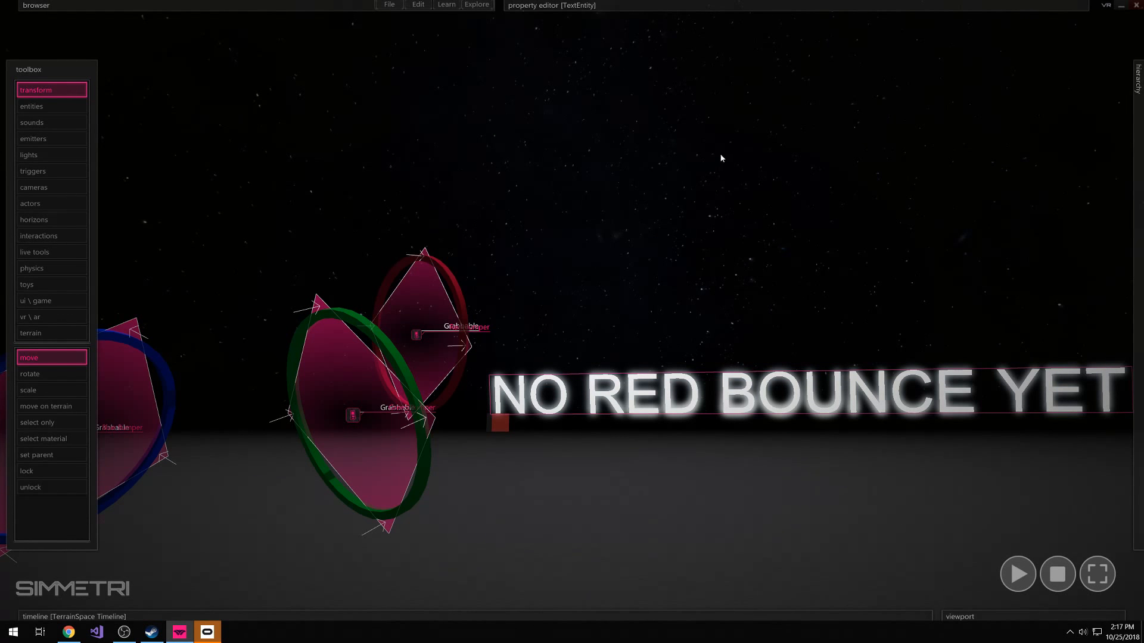
Deselect the text object and examine the bumper rings, text and emitters together from farther back
click(790, 321)
right_drag(785, 322, 733, 369)
key(a)
key(s)
key(e)
right_drag(572, 311, 934, 467)
key(ctrl)
key(d)
key(w)
key(e)
key(d)
key(s)
key(e)
key(s)
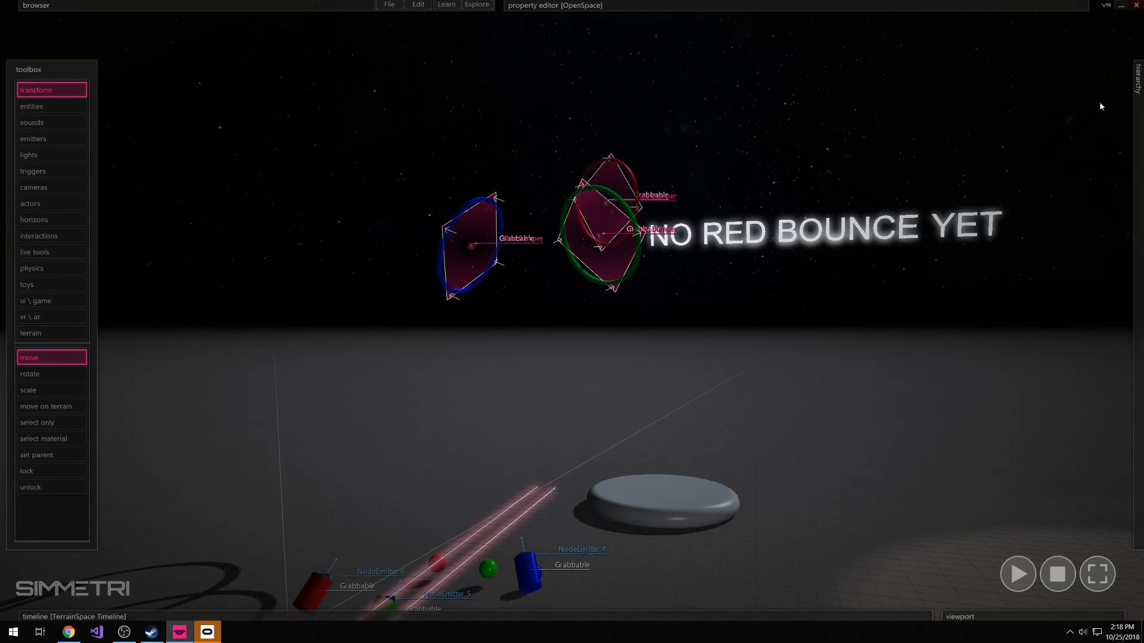
Turn VR mode back on, run the scene in immersive VR, and return to the editor
click(1106, 6)
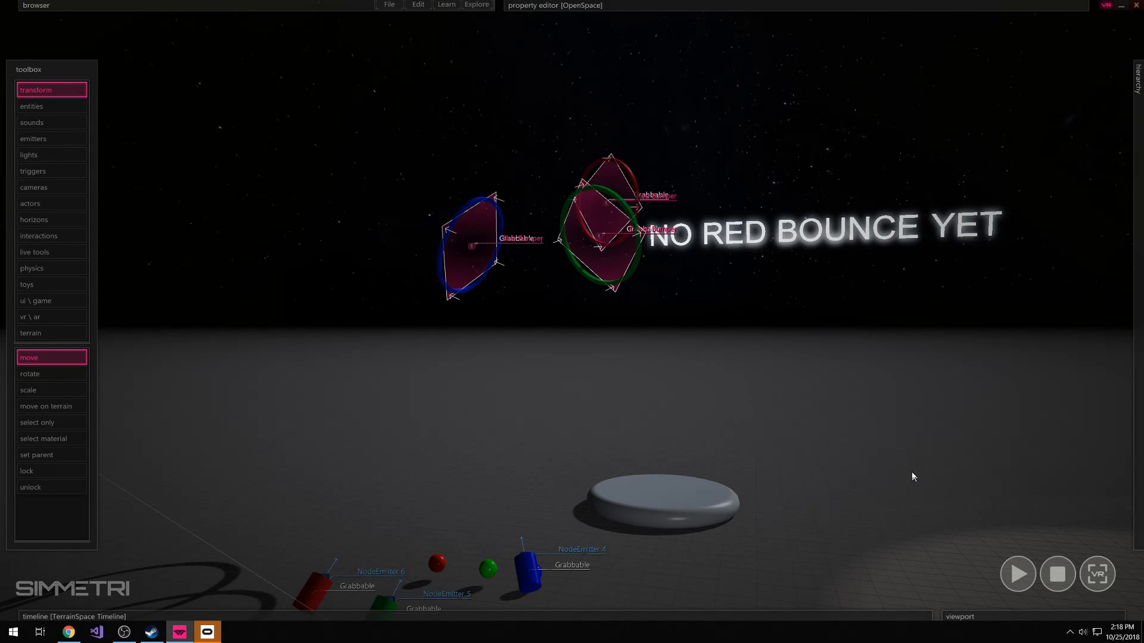
click(1099, 581)
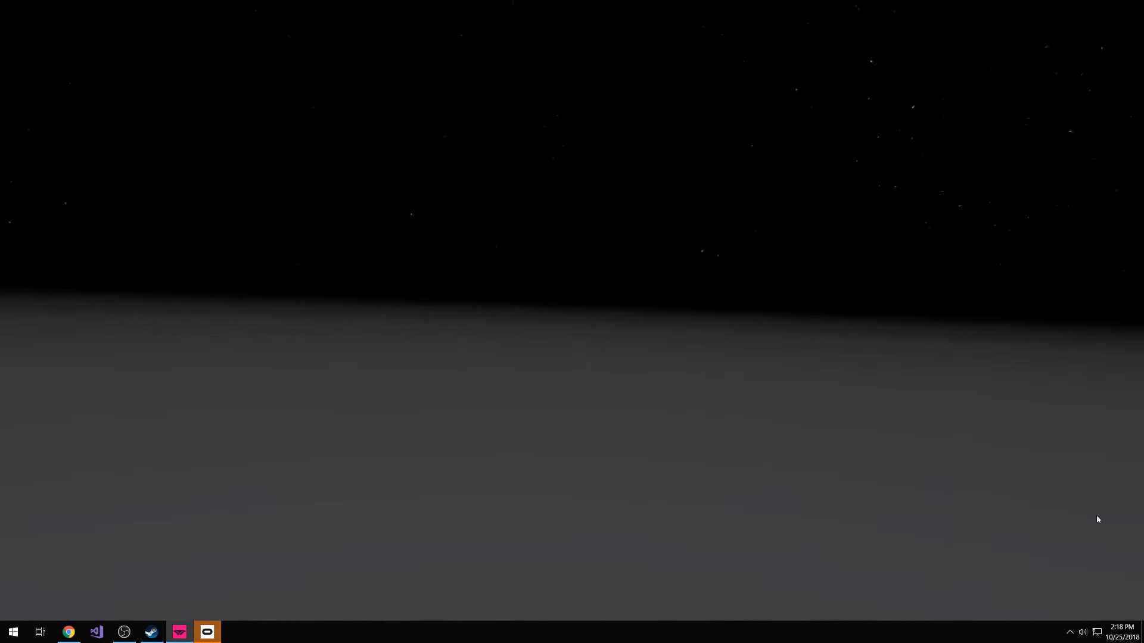
key(Escape)
Examine the whole scene from several viewpoints, covering both ring groups, the text, the emitters and the spotlights
key(a)
right_drag(720, 264, 799, 383)
key(w)
key(s)
key(a)
key(s)
key(a)
key(d)
key(w)
key(s)
key(w)
key(ctrl)
key(e)
key(w)
key(s)
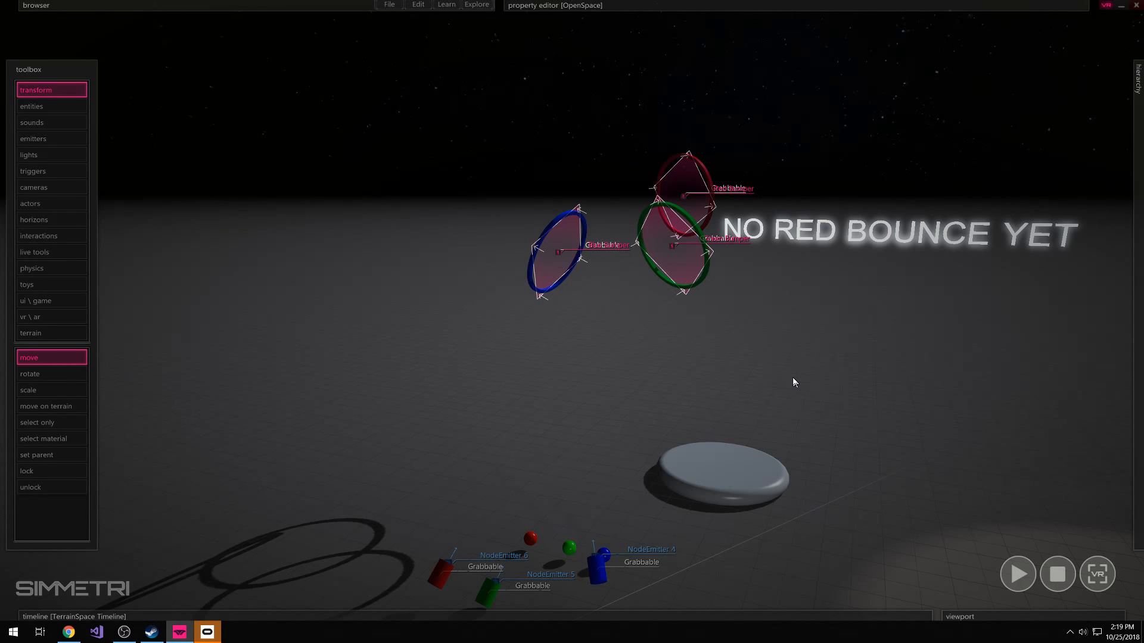
mouse_move(611, 163)
right_down()
mouse_move(594, 179)
mouse_move(623, 181)
right_up()
key(ctrl)
key(ctrl)
key(a)
key(w)
key(e)
key(d)
key(s)
key(a)
key(e)
right_drag(647, 228, 498, 216)
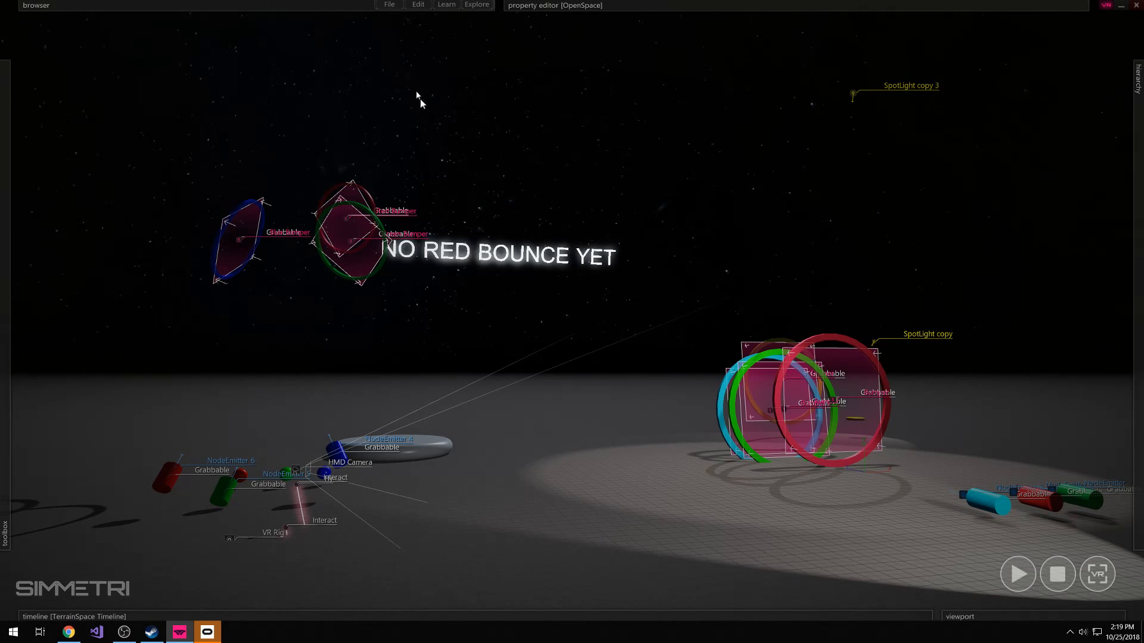
Open the Share On Steam upload settings for the project
click(390, 6)
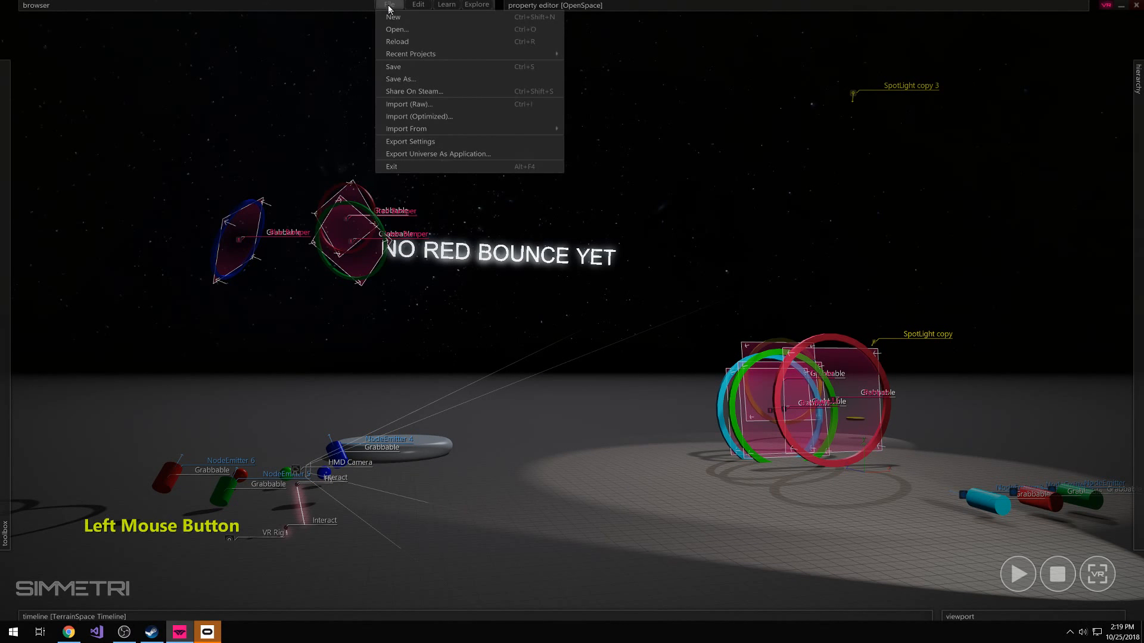
click(436, 94)
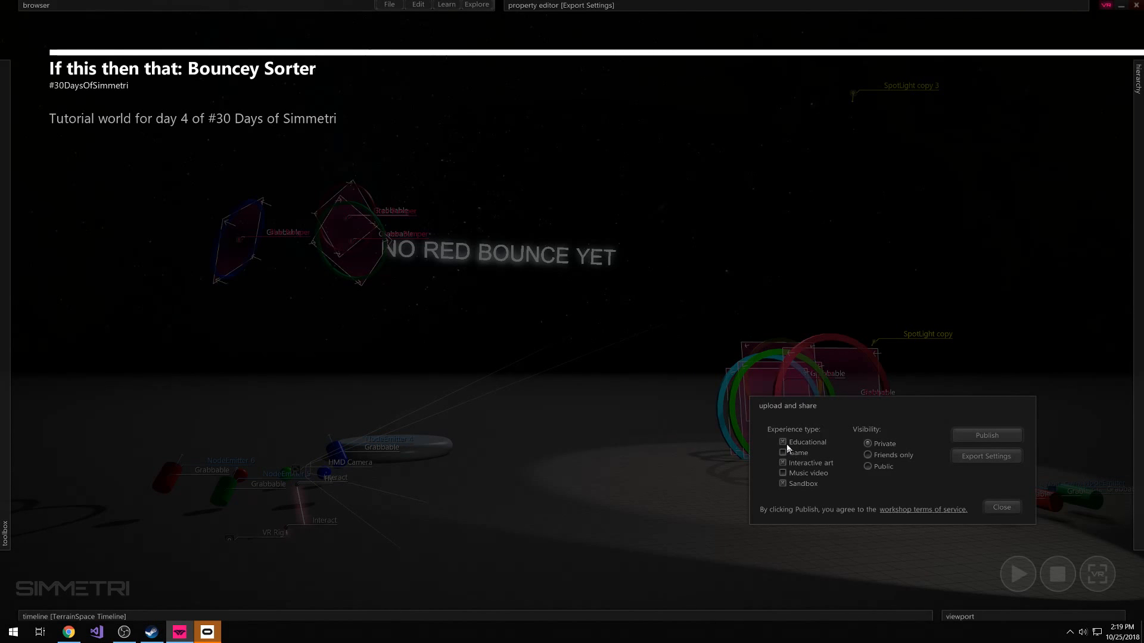
Set the experience types to Educational, Game and Sandbox, and make the upload's visibility Public
click(798, 486)
click(781, 464)
click(805, 448)
click(870, 470)
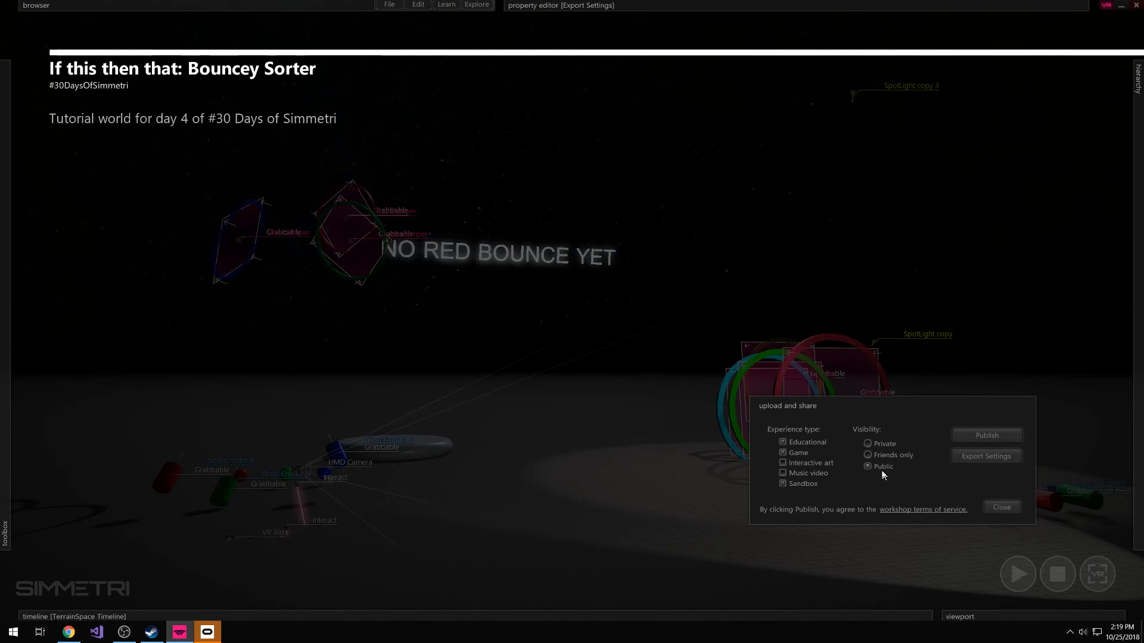
Open the export settings and review the title, author and available experience modes
click(986, 457)
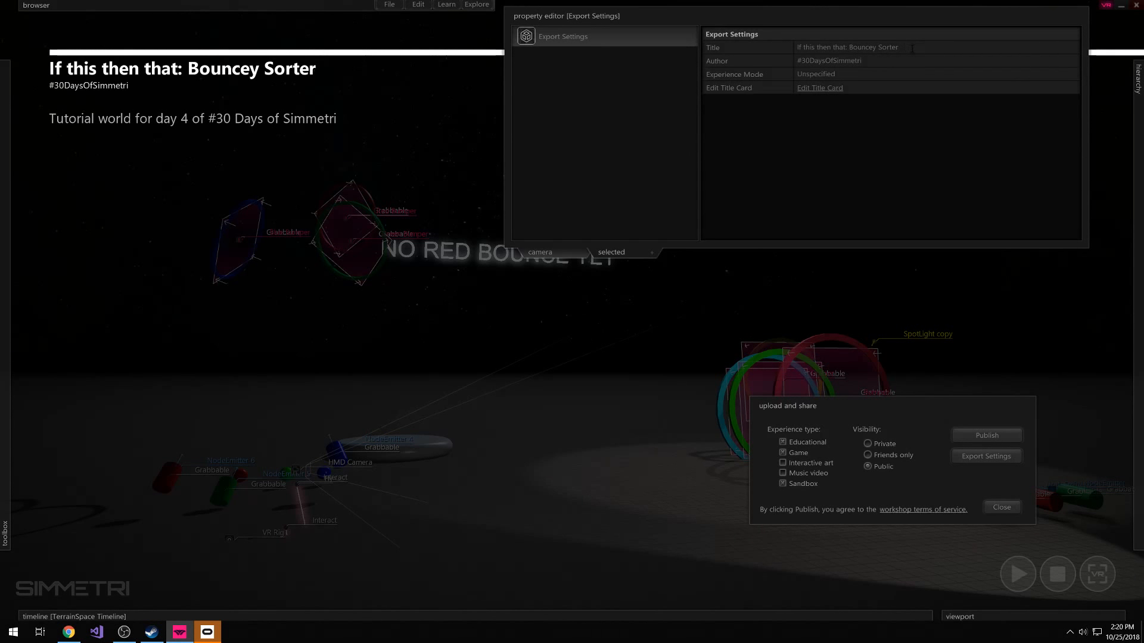
click(851, 47)
click(869, 60)
drag(867, 61, 780, 65)
click(815, 74)
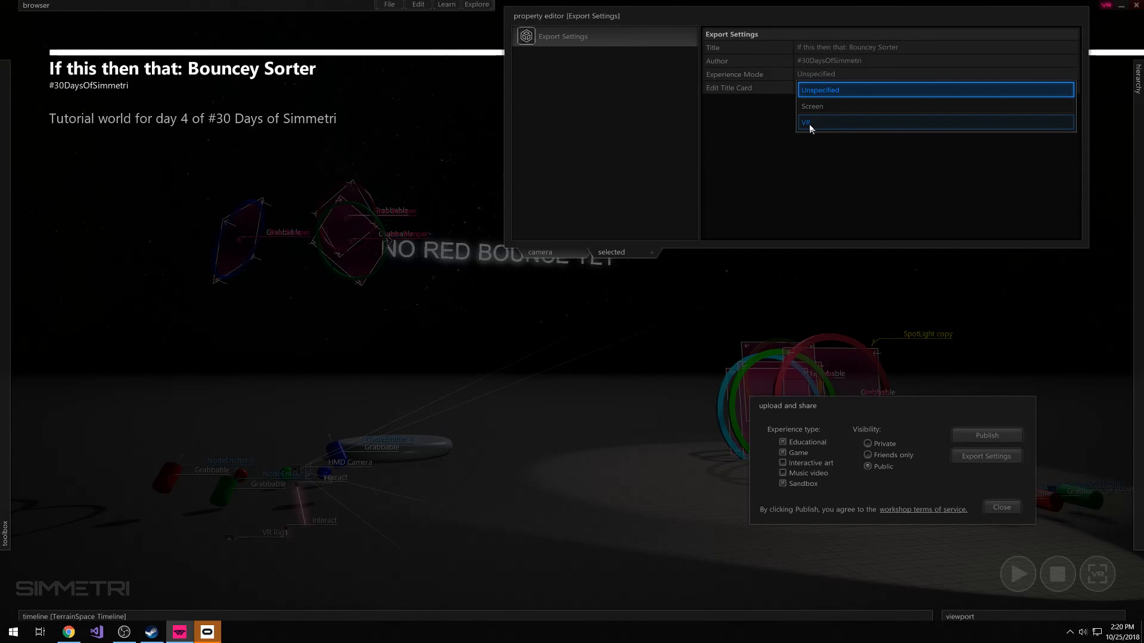
click(772, 108)
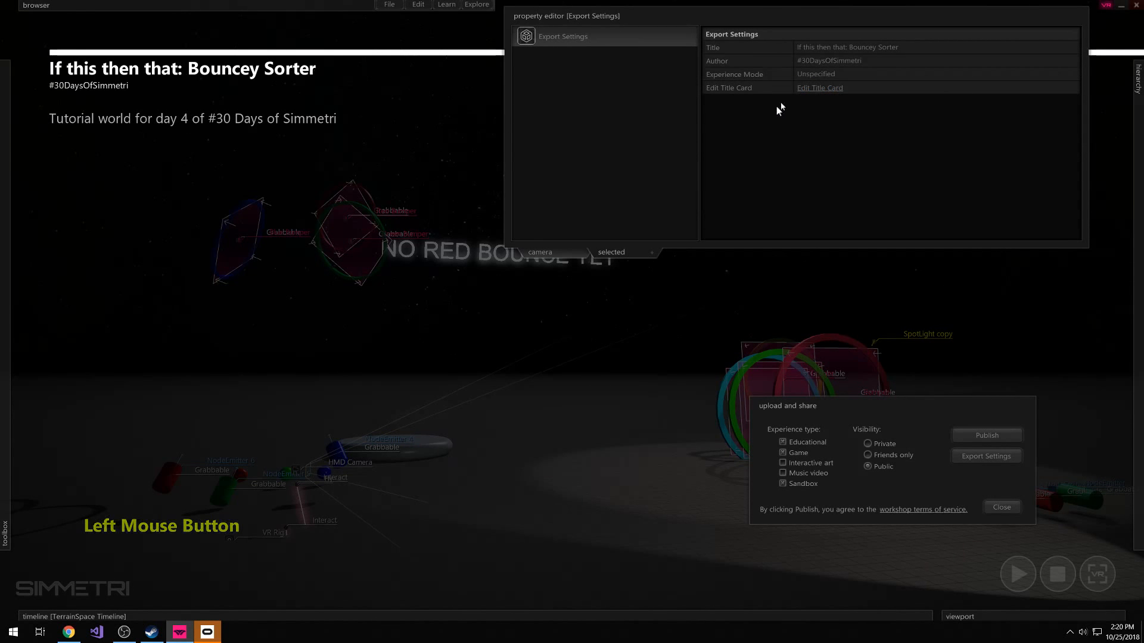
click(813, 74)
click(792, 87)
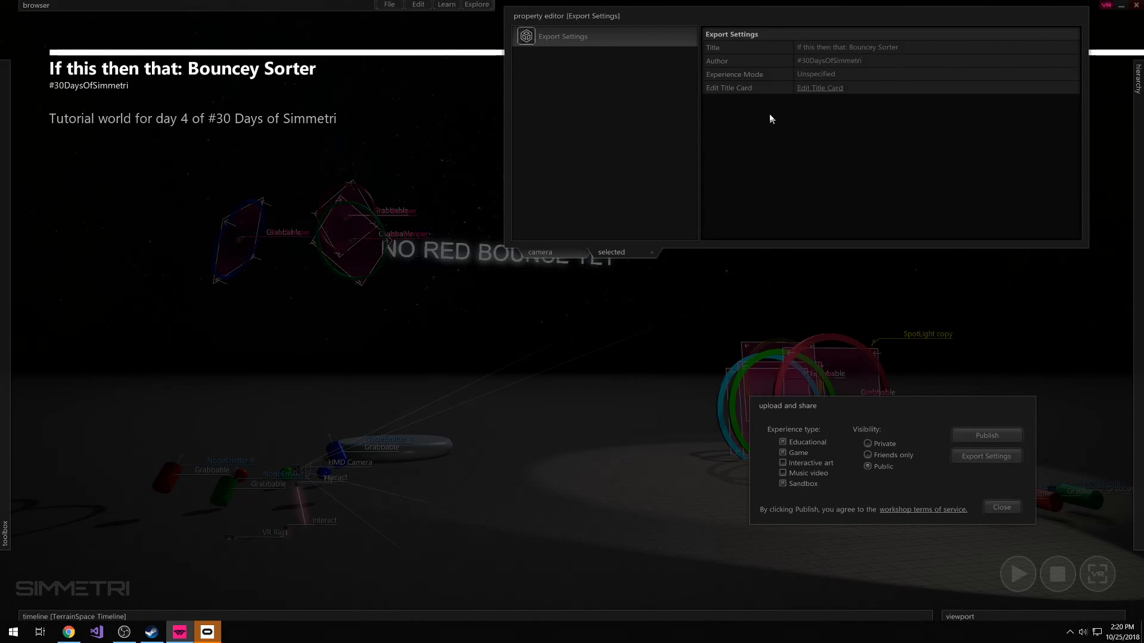
Open the title card text for editing and move its editor clear of the title card preview
click(830, 87)
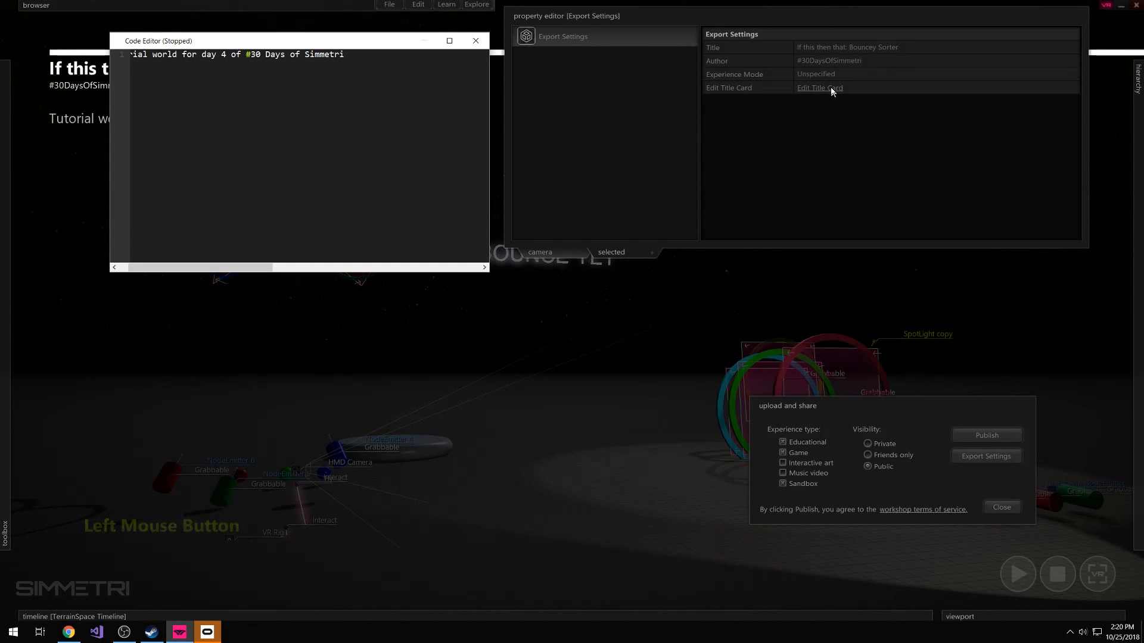
drag(368, 45, 813, 230)
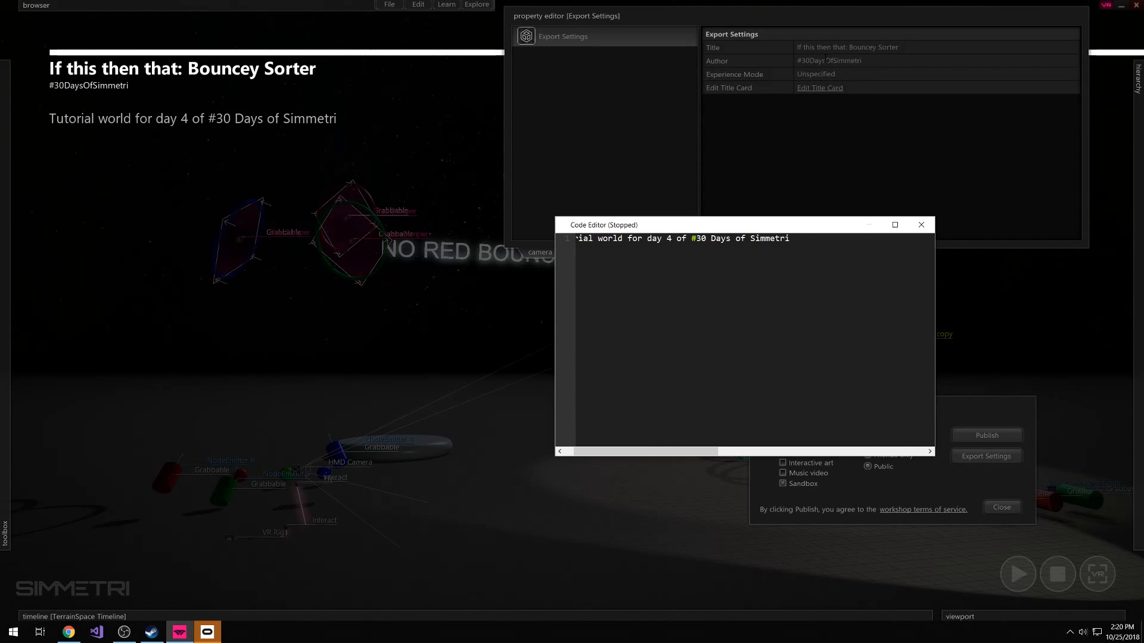
drag(674, 286, 524, 237)
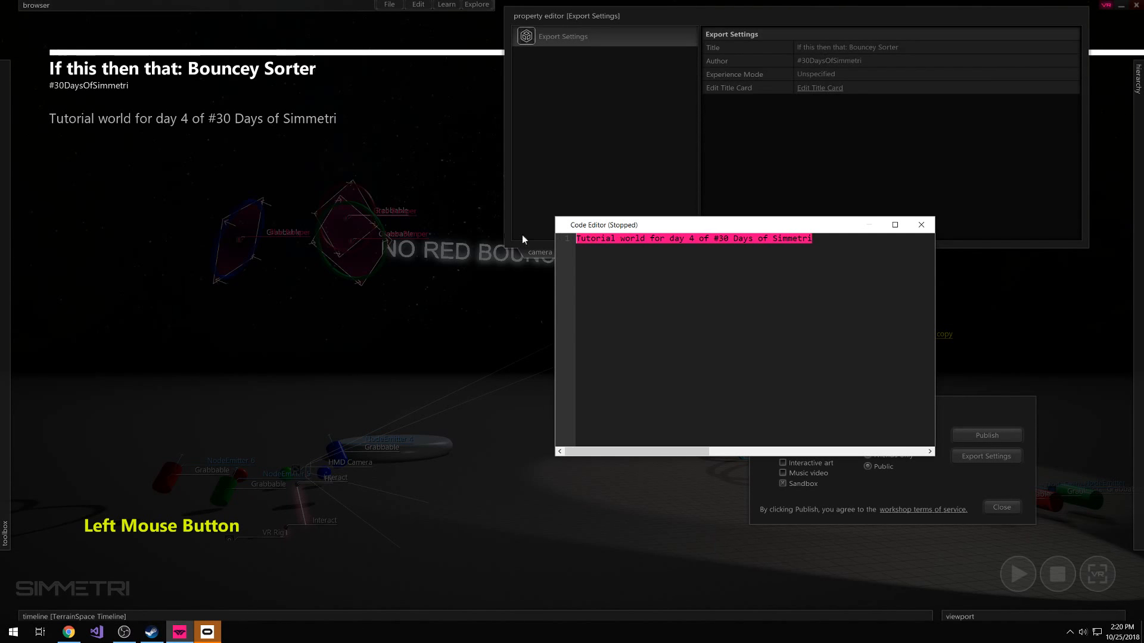
Add the placeholder lines "What it is." and "Why." below the title card's tutorial sentence, separated by blank lines
click(619, 276)
key(Return)
key(Return)
key(Return)
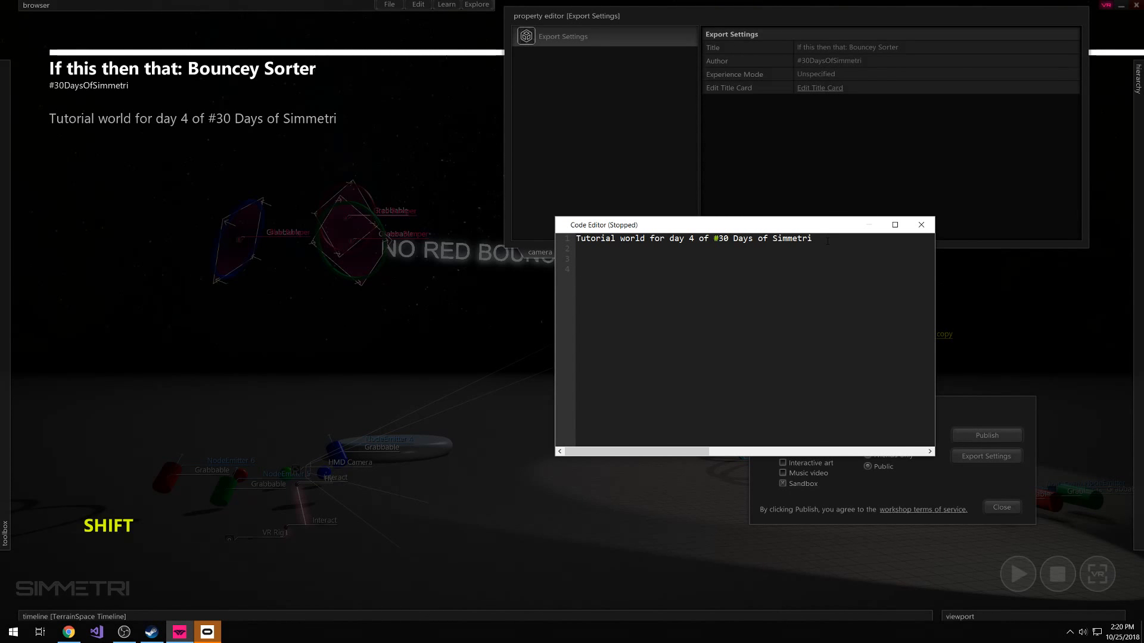
text(What it is.)
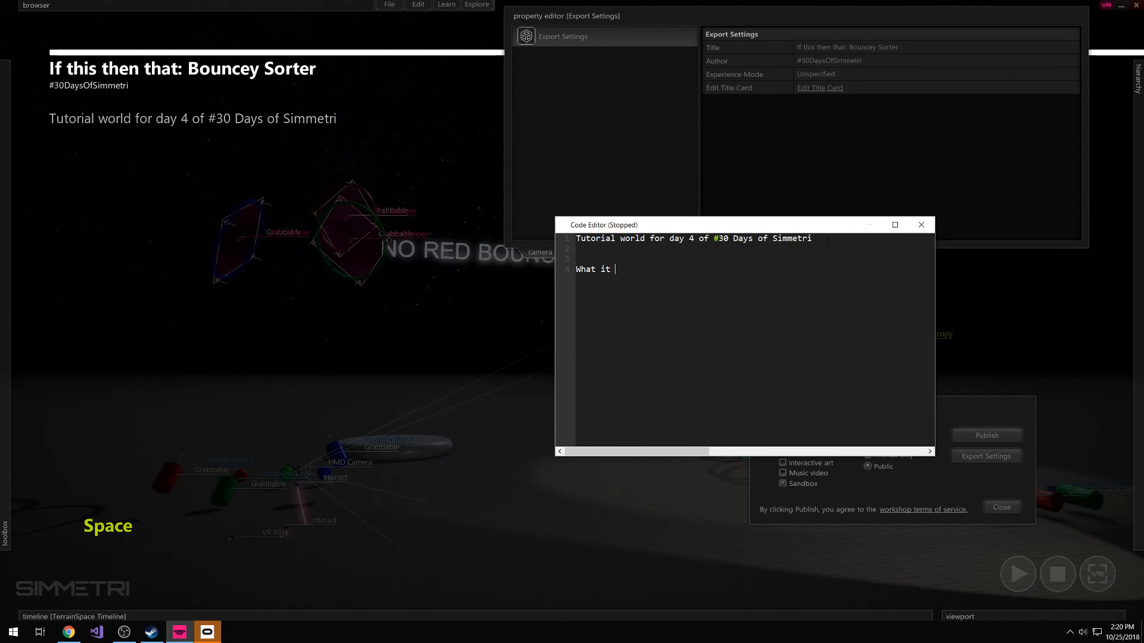
key(Return)
key(Return)
text(Why.)
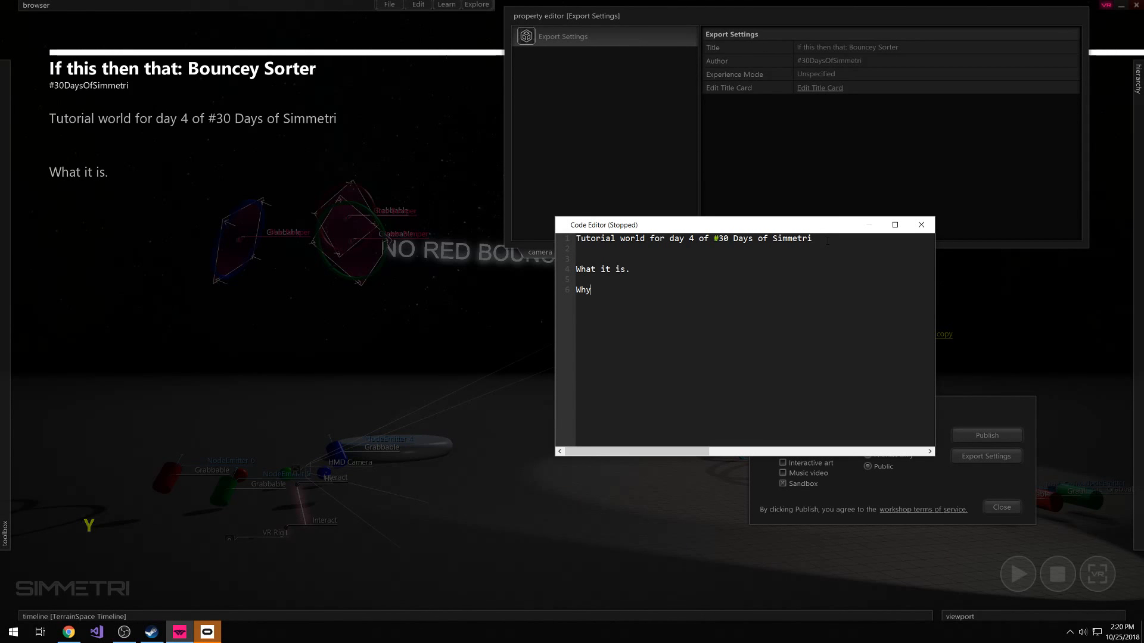
Extend the title card outline with the lines "How to use it." and "What i want to do next."
key(Return)
key(Return)
text(How to yuse)
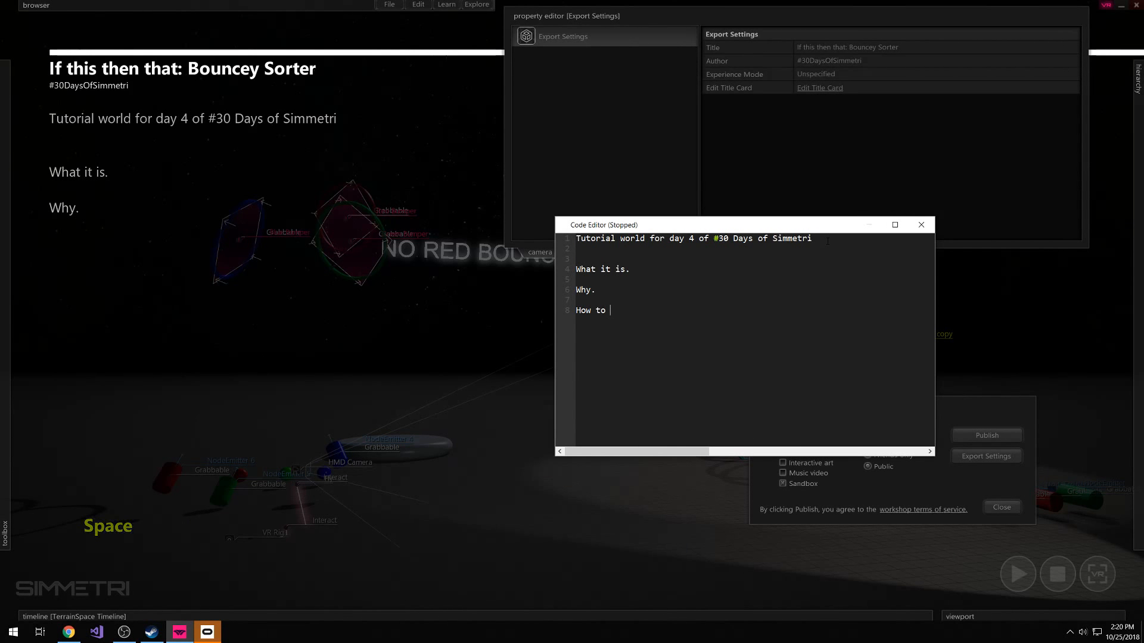
key(BackSpace)
key(BackSpace)
key(BackSpace)
key(BackSpace)
text(use it.)
key(Return)
key(Return)
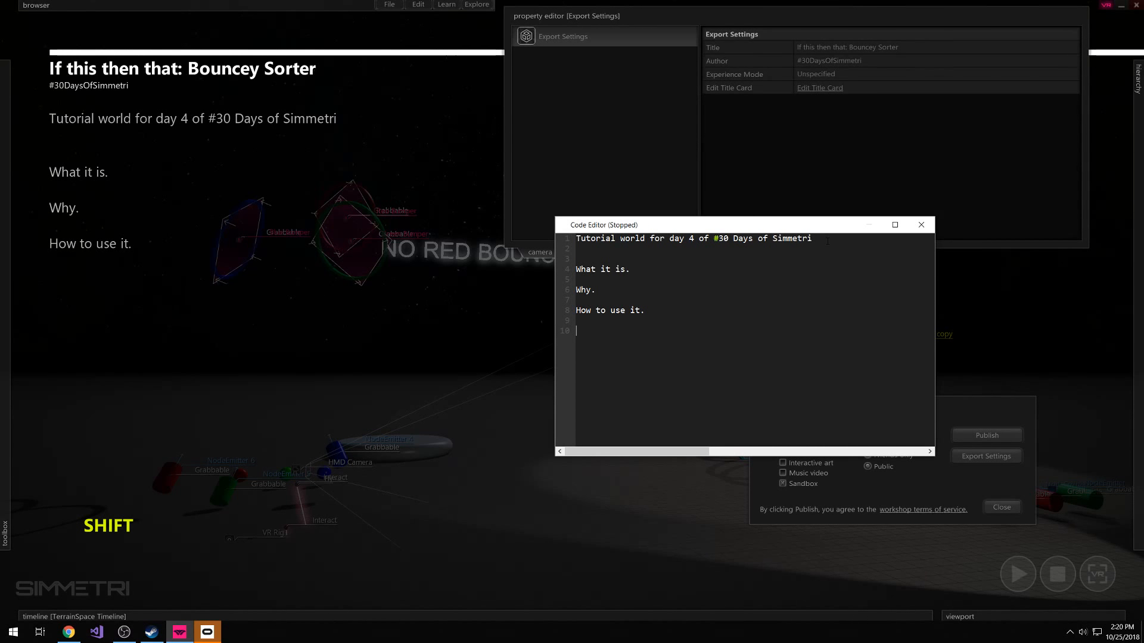
text(What i want to do next.)
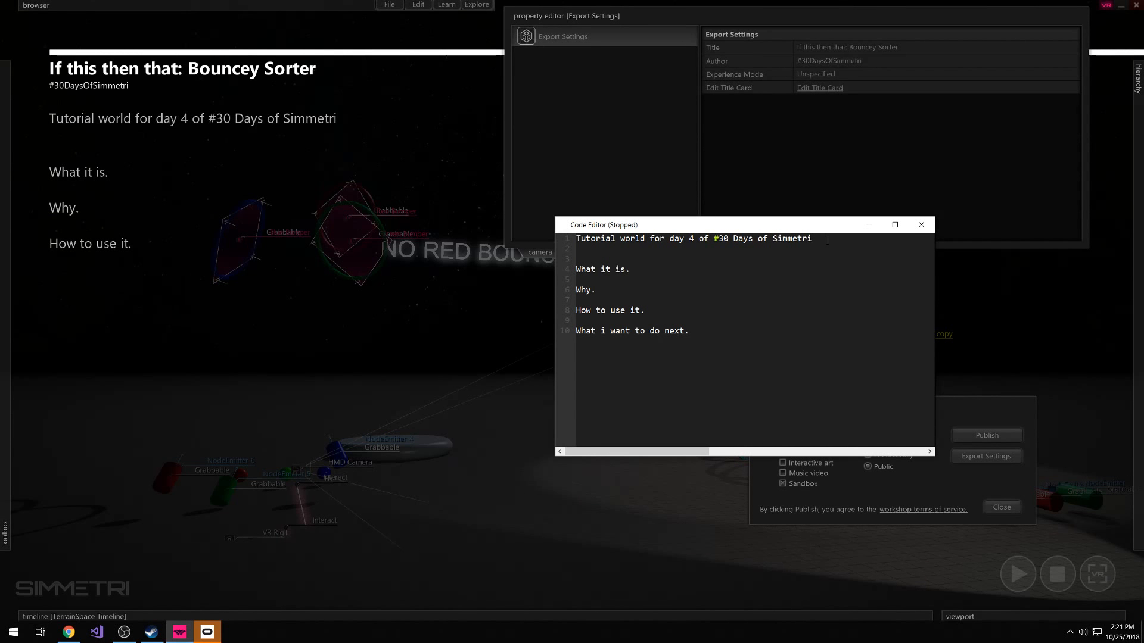
Add a "---" separator and the heading "CC Attributions:" at the end of the title card text
key(Return)
key(Return)
text(---)
key(Return)
text(C)
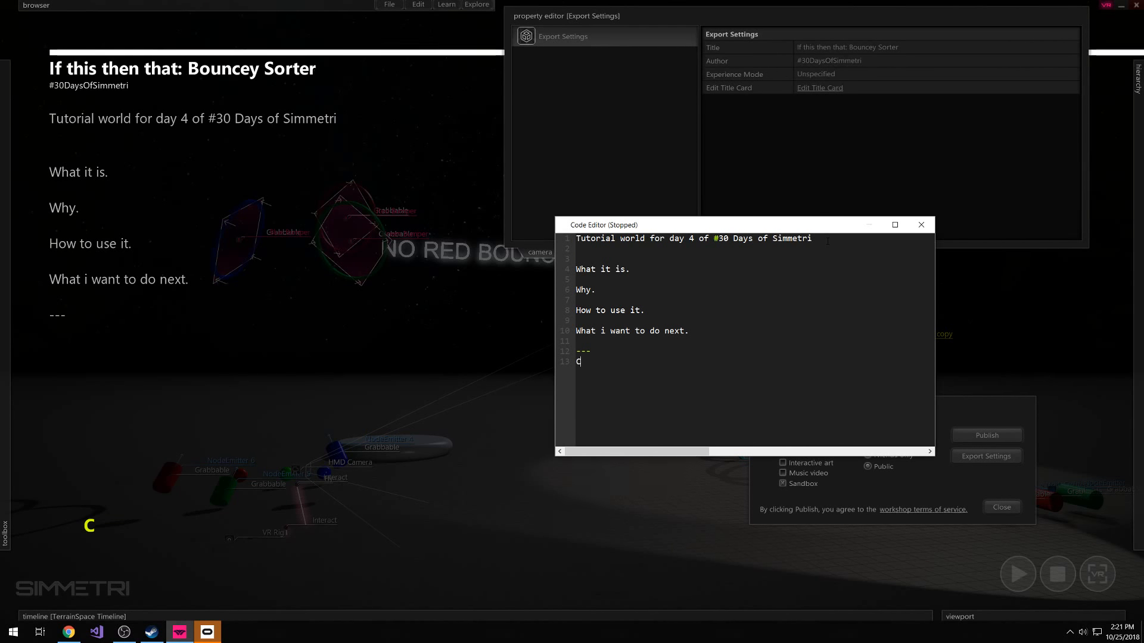
text(C A)
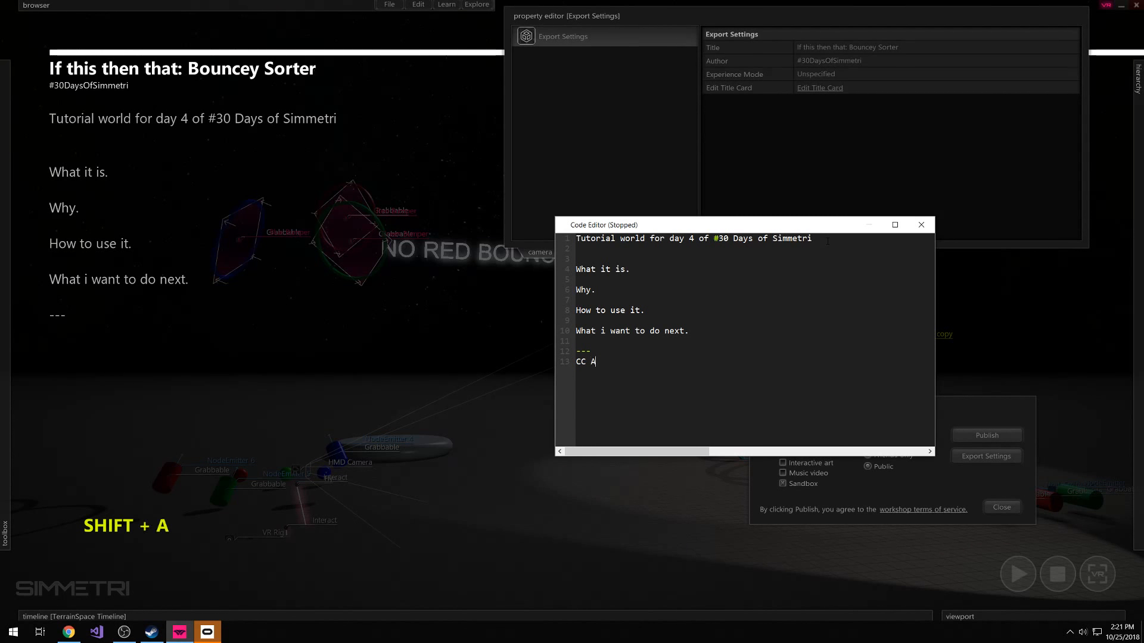
text(ttributions)
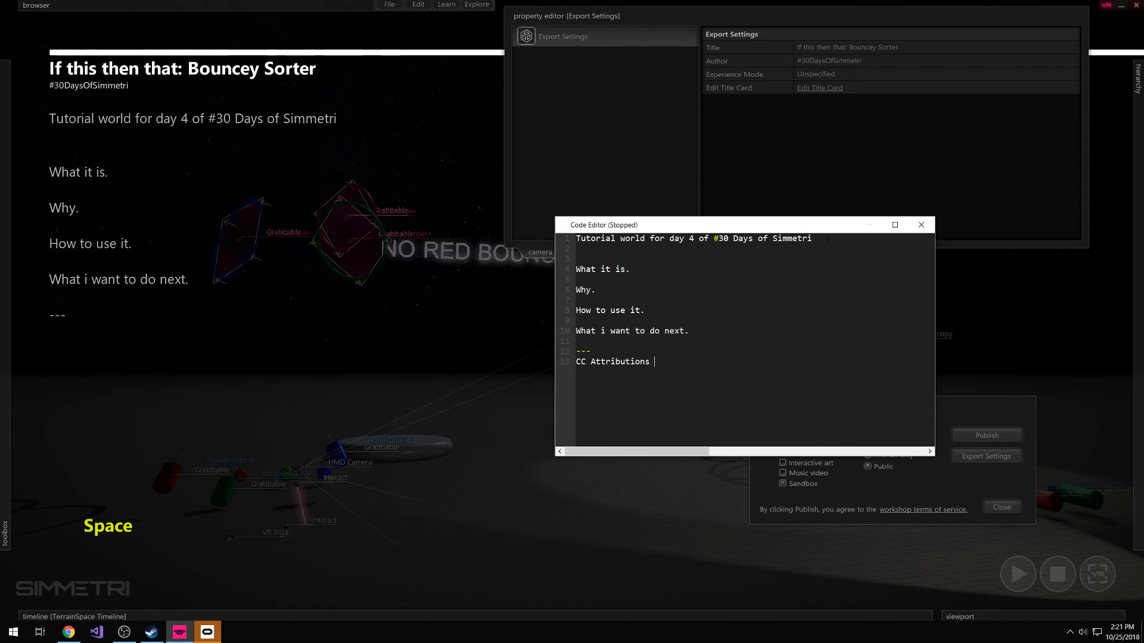
key(BackSpace)
text(:)
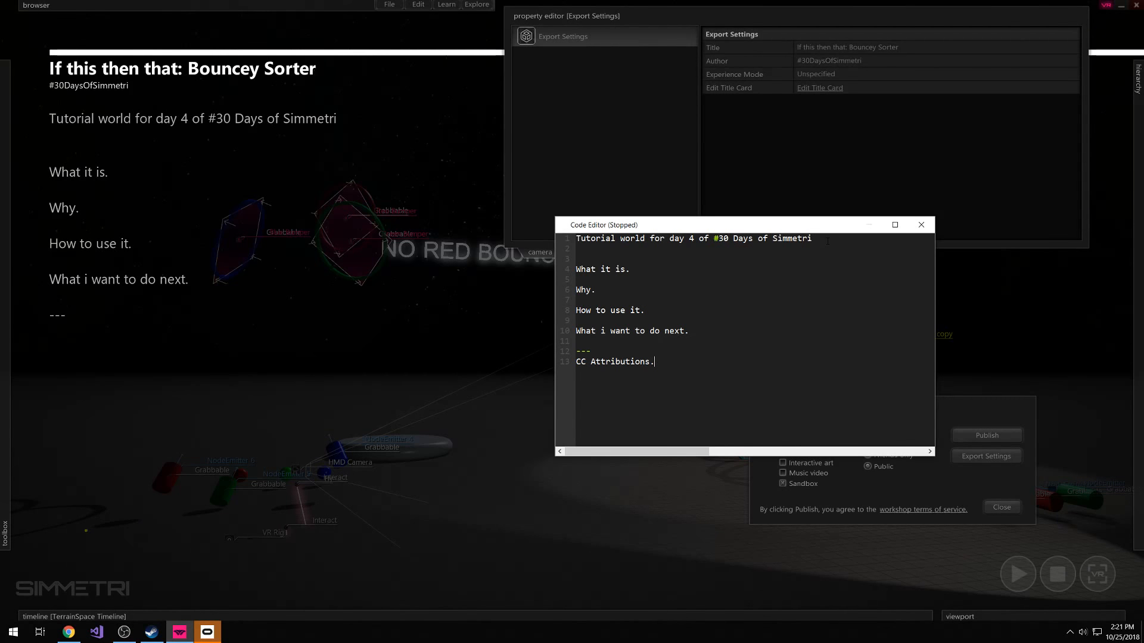
key(Right)
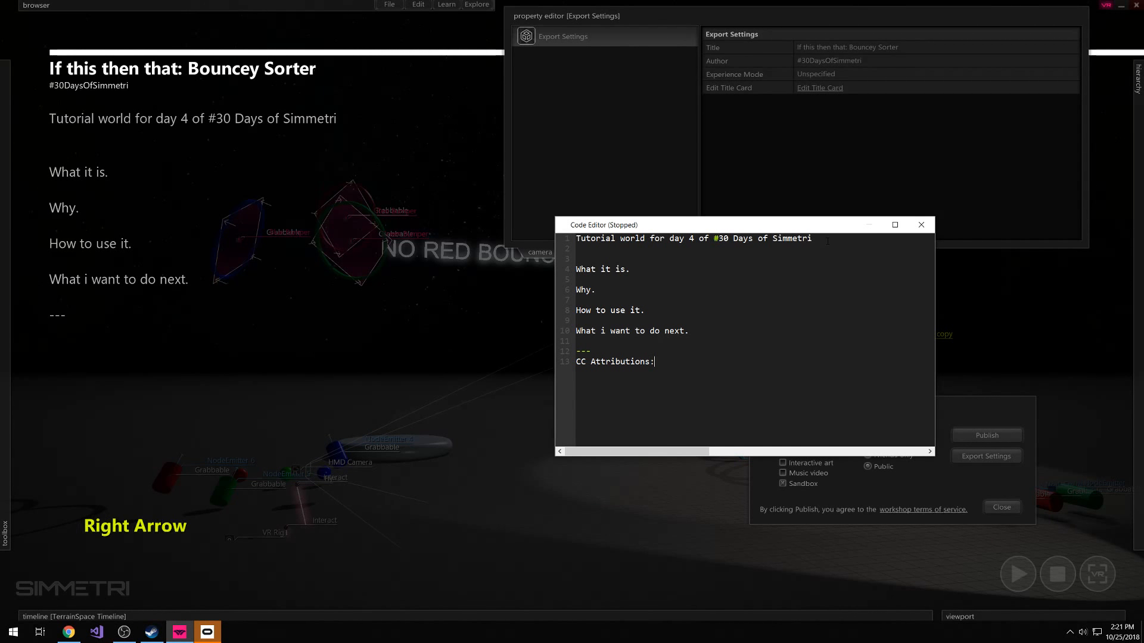
Complete the attributions line with "google poly attribution." and insert an extra blank line above the separator
text(google p)
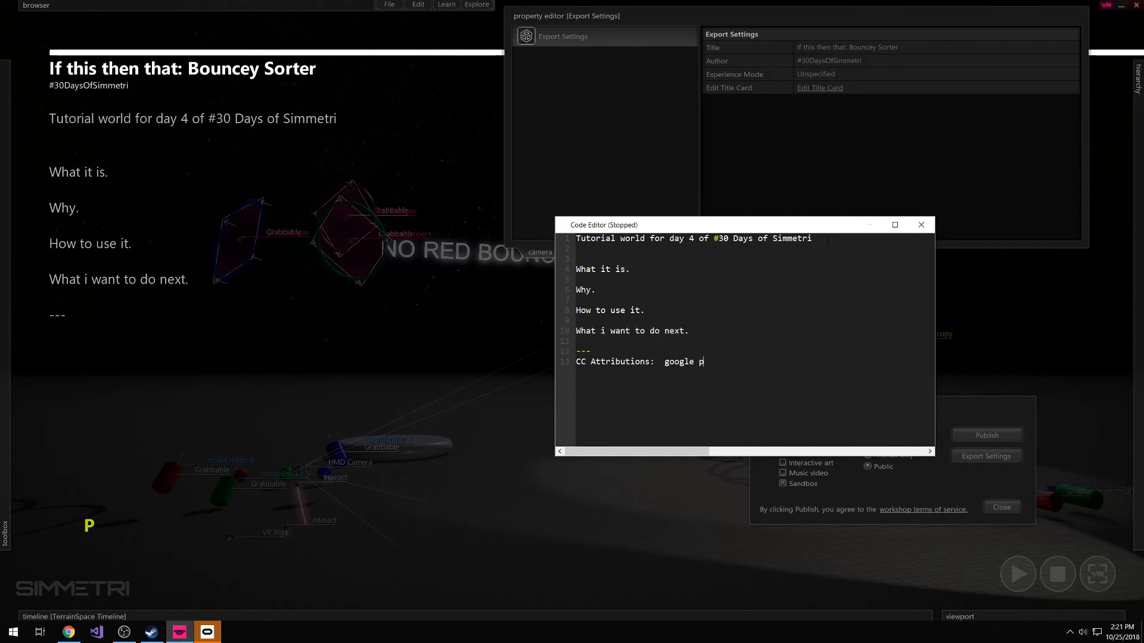
text(oly attribtu)
key(BackSpace)
key(BackSpace)
text(ution.)
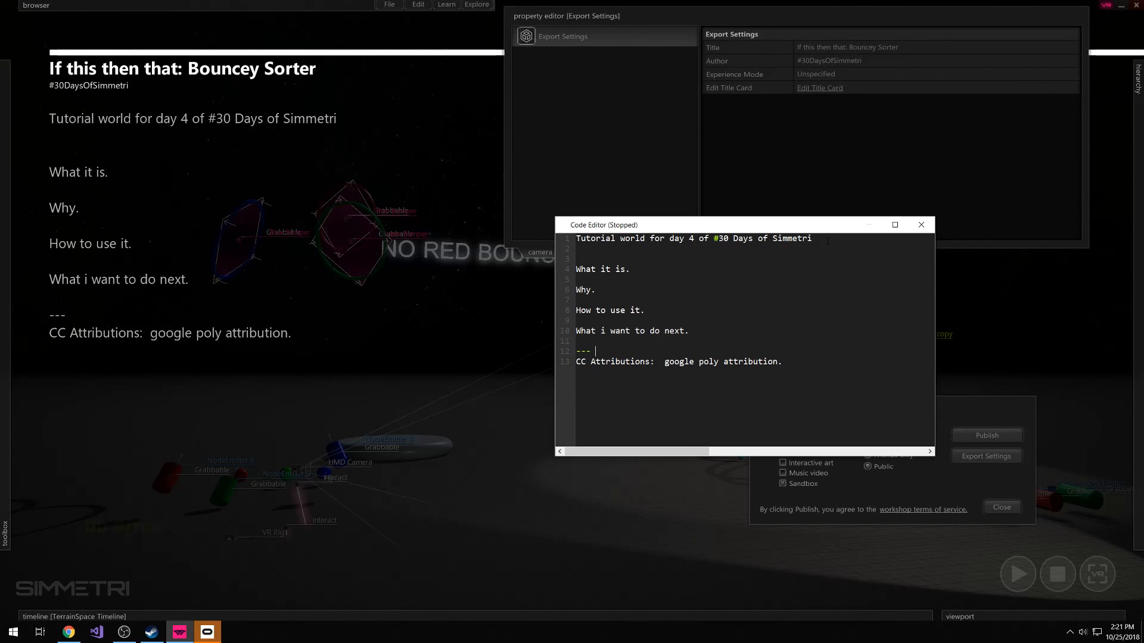
key(Up)
key(Up)
key(Return)
key(Up)
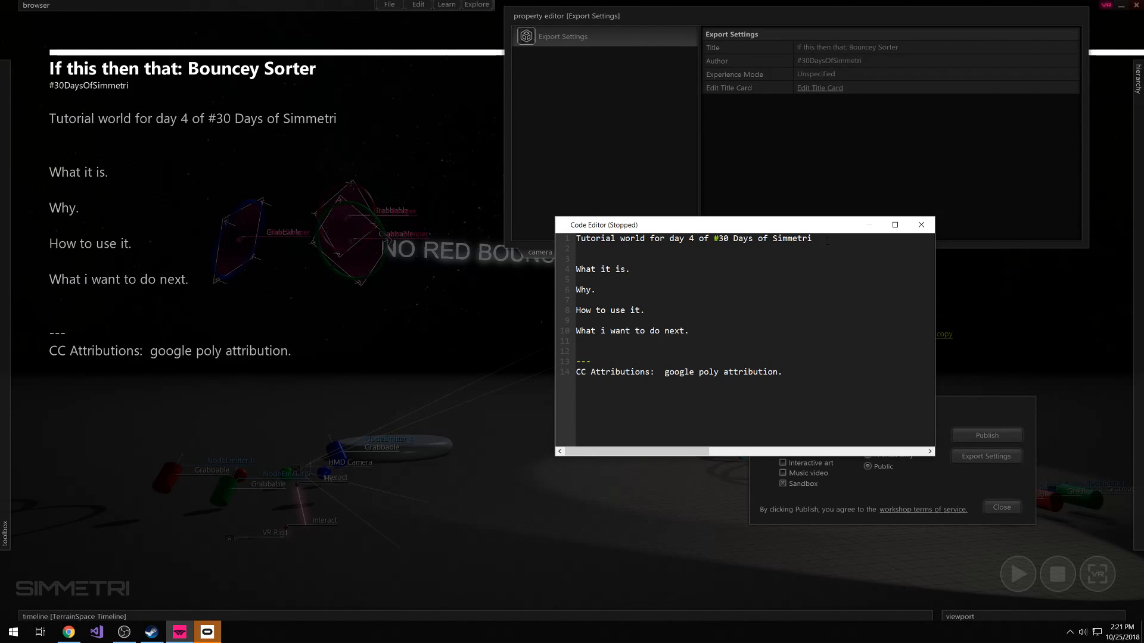
Delete the four placeholder lines between the tutorial sentence and the separator in the title card text
key(Up)
key(Up)
key(Up)
key(Up)
key(Up)
key(Up)
key(Up)
key(Up)
key(Down)
key(Down)
key(Down)
key(Down)
key(Down)
key(Down)
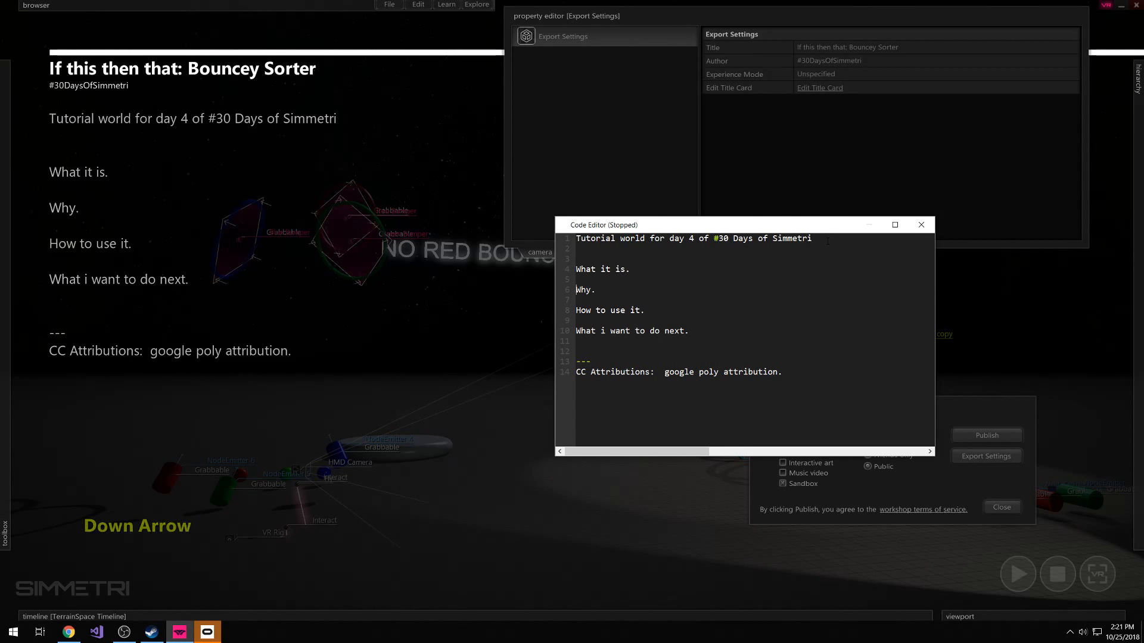
key(Right)
key(Right)
key(Down)
key(shift+Up)
key(shift+Up)
key(shift+Up)
key(shift+Up)
key(shift+Up)
key(shift+Up)
key(shift+Up)
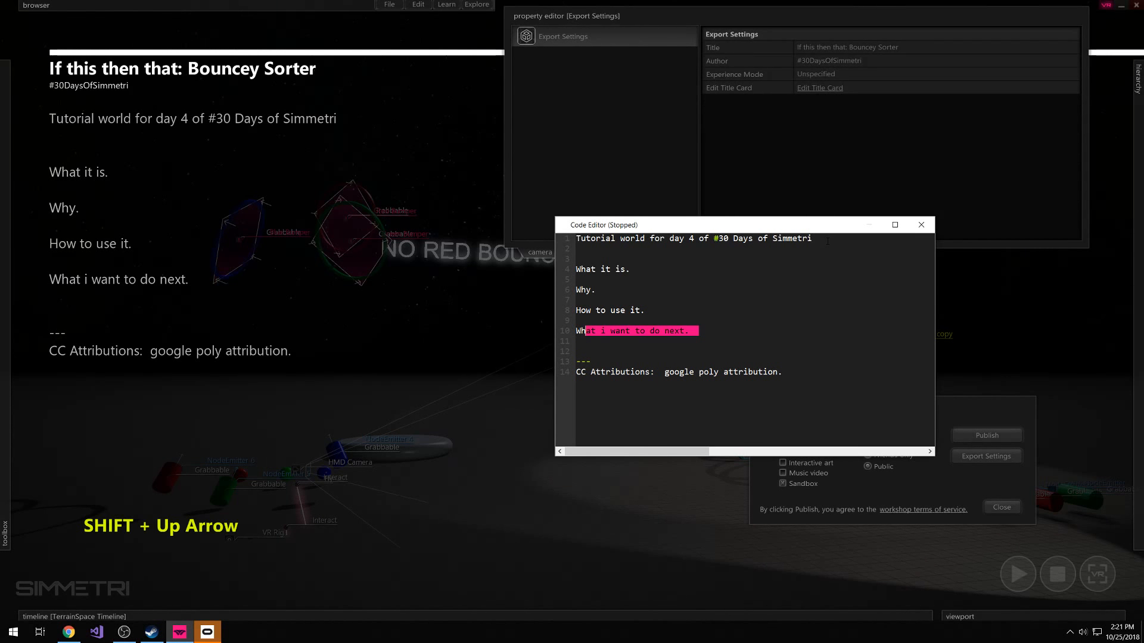
key(BackSpace)
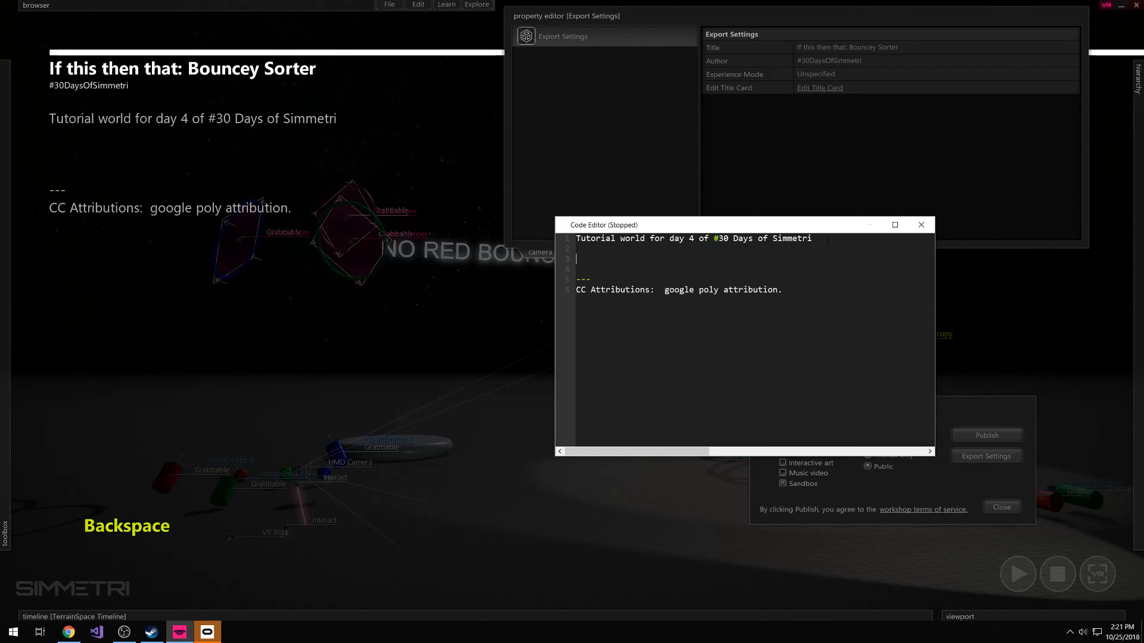
Write "A lesson in conditional statements in script." below the title card's tutorial sentence
text(A )
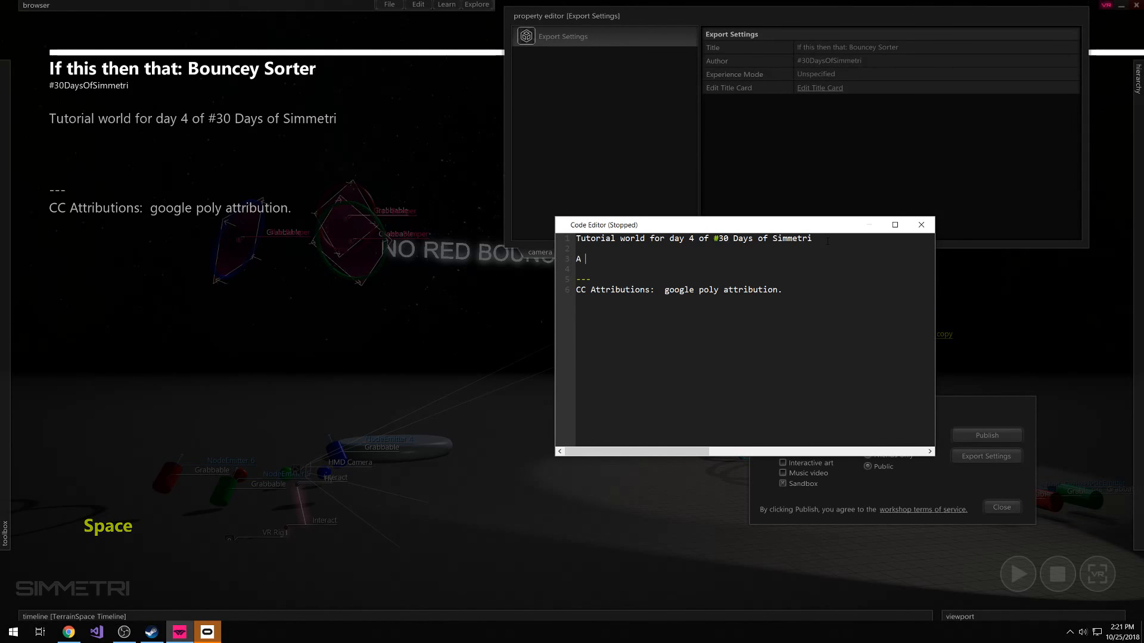
text(lesson in conditional y)
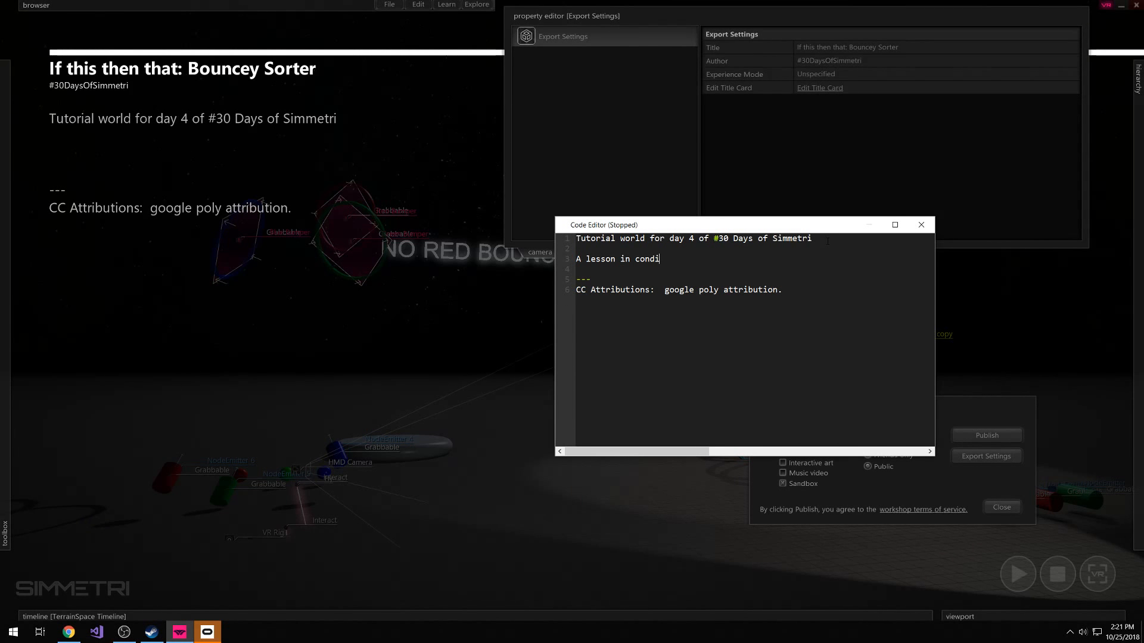
key(BackSpace)
text(statments in)
key(BackSpace)
key(BackSpace)
key(BackSpace)
key(BackSpace)
key(BackSpace)
key(BackSpace)
key(BackSpace)
key(BackSpace)
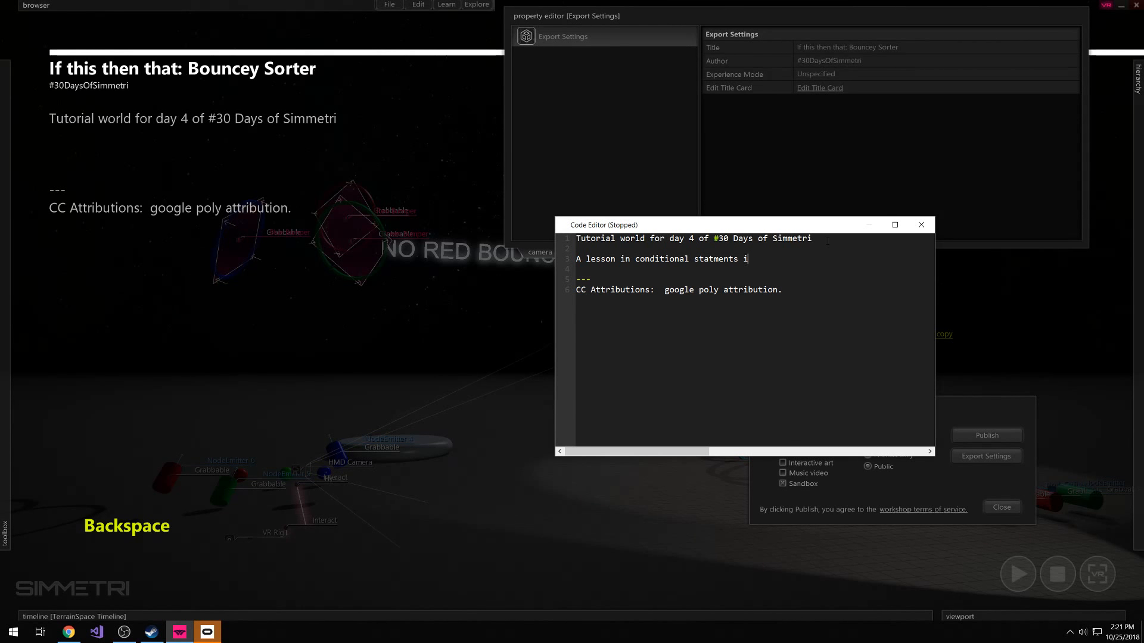
text(em,)
key(BackSpace)
text(e)
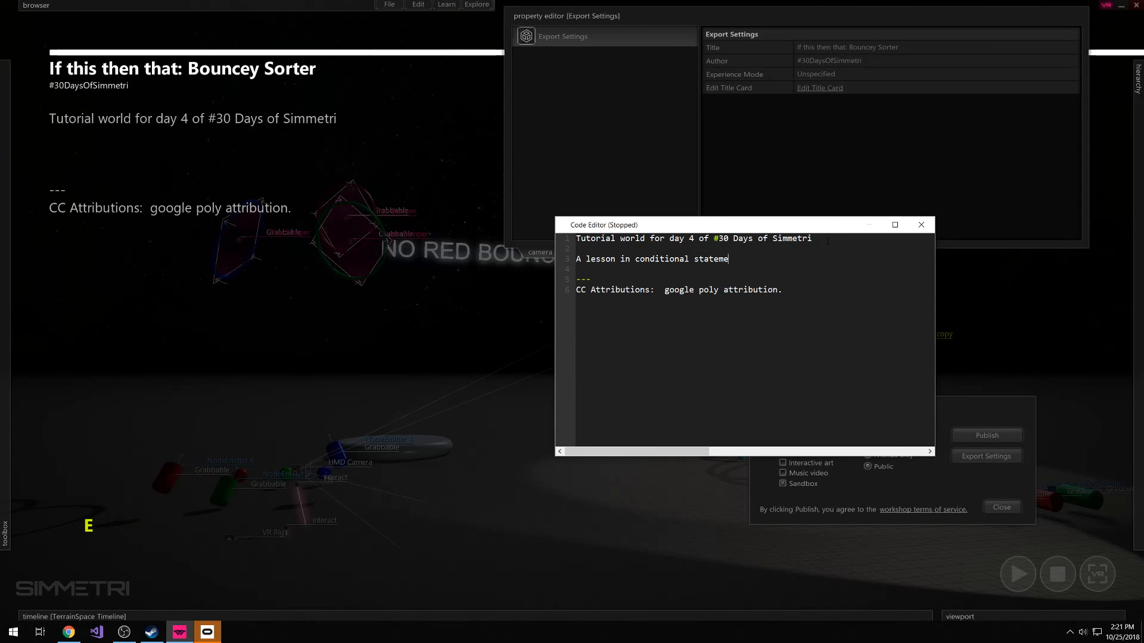
text(nts in script.)
Add the text "THE IF STATEMENT." as a separate paragraph below the lesson sentence
key(shift+Return)
key(shift+Return)
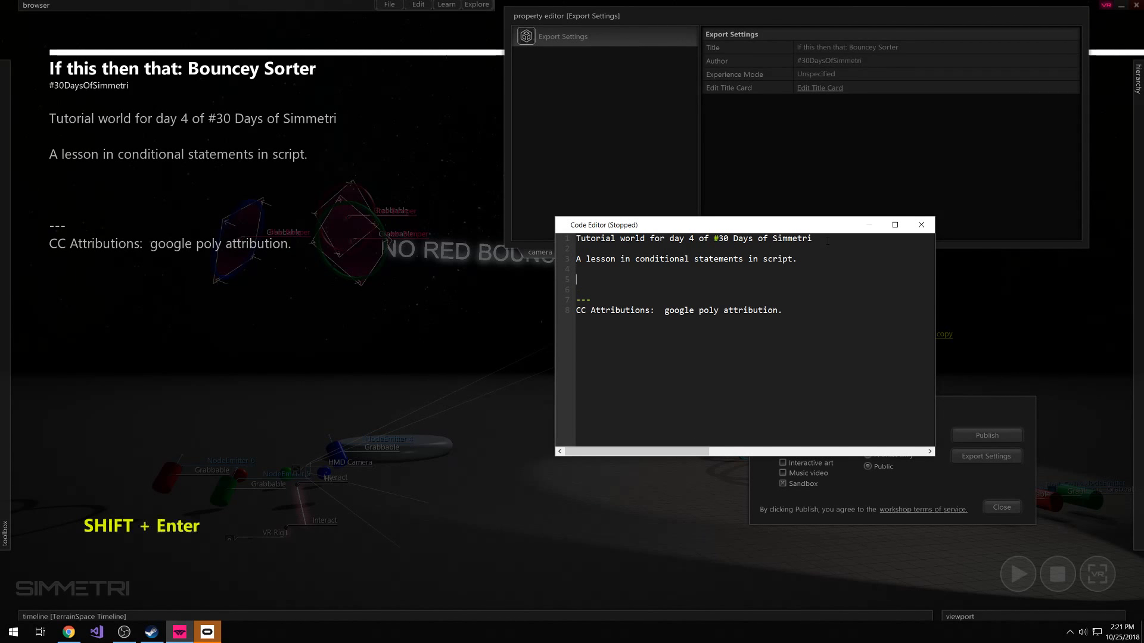
text(THE IF STA)
text(T)
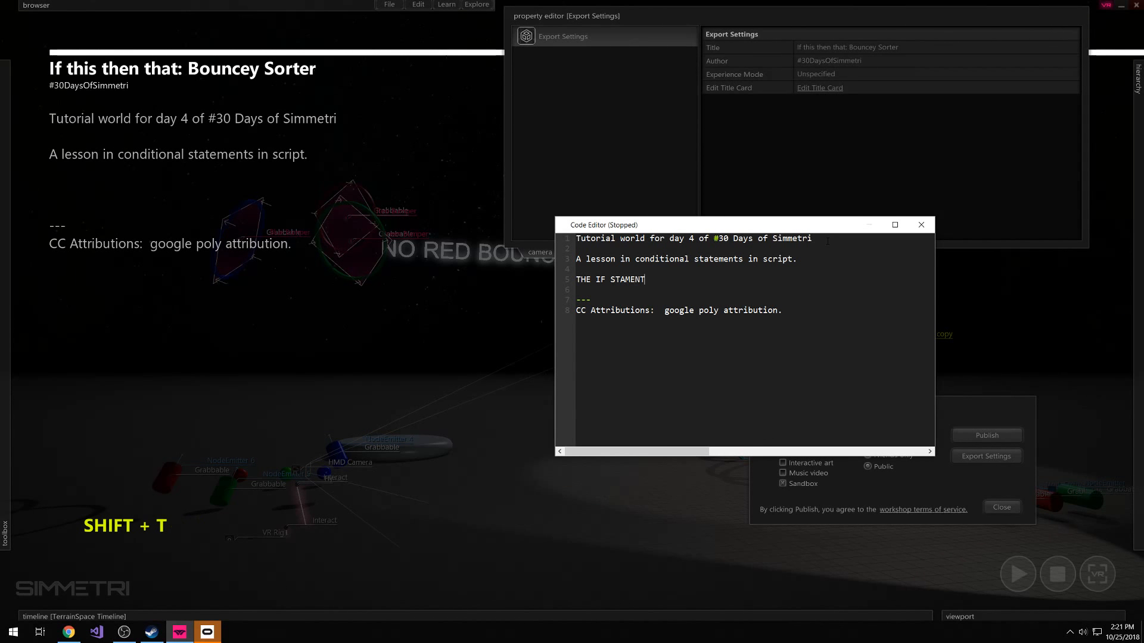
text(EMENT)
key(BackSpace)
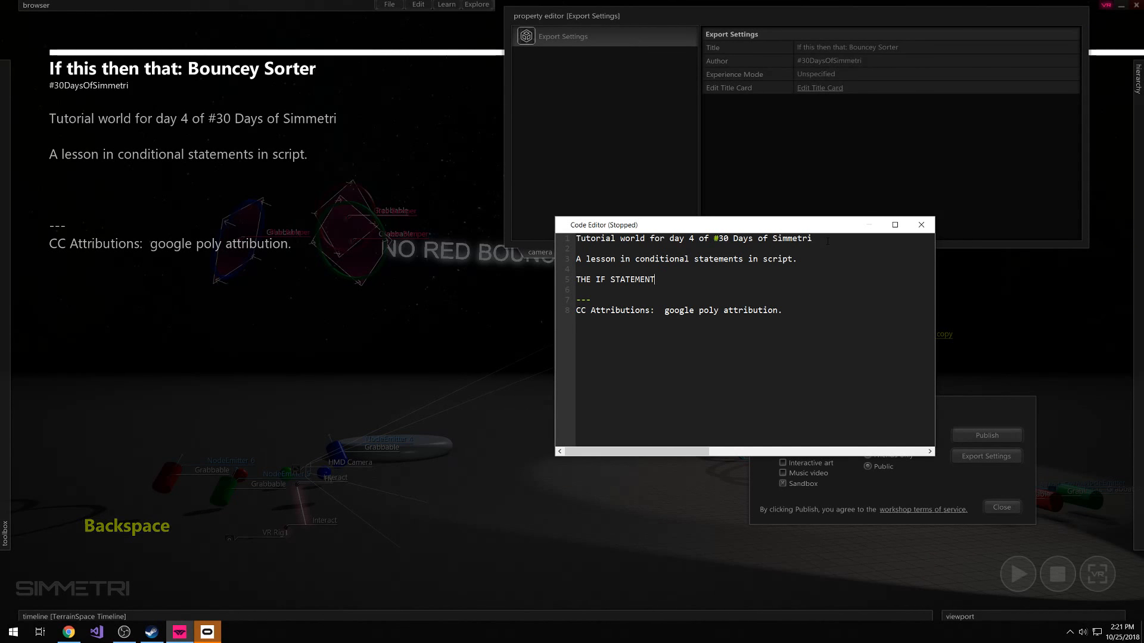
key(Return)
key(BackSpace)
key(BackSpace)
text(. )
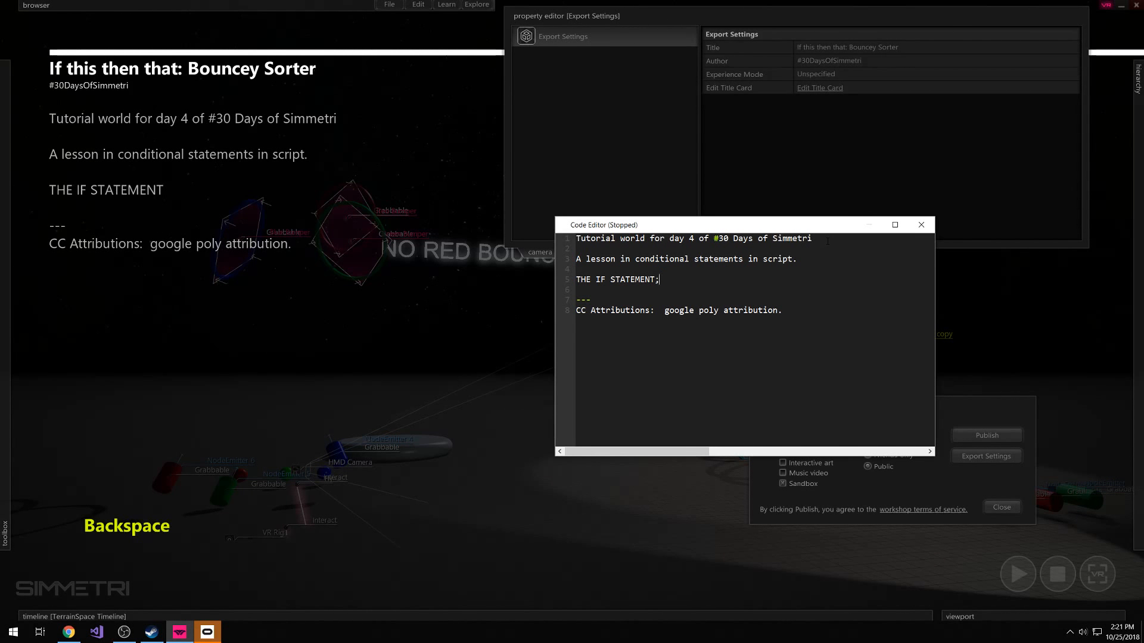
text(Fly)
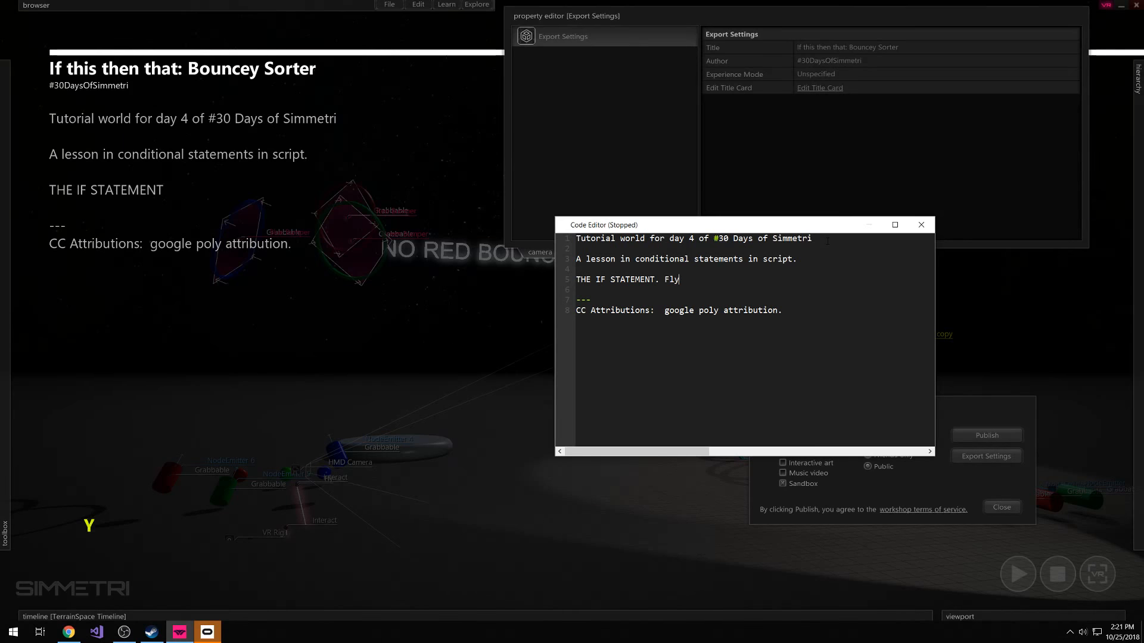
text( the rings around)
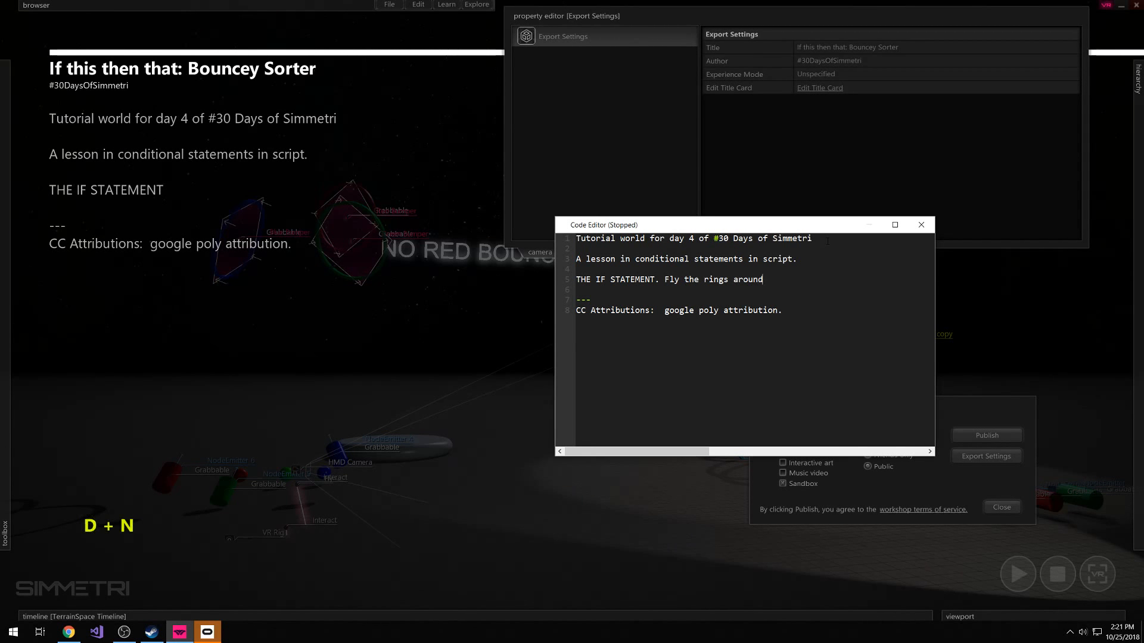
text( and see what they do and ou)
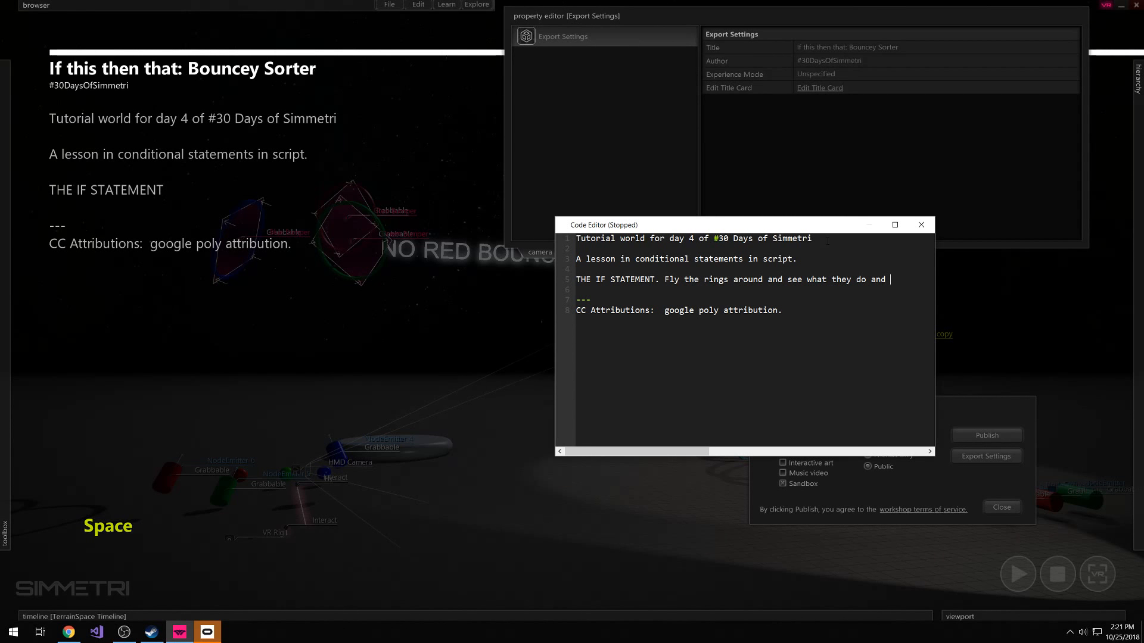
Continue the IF STATEMENT paragraph with "Fly the rings around and see what they do and dont bounce."
key(BackSpace)
key(BackSpace)
text(dont bounce)
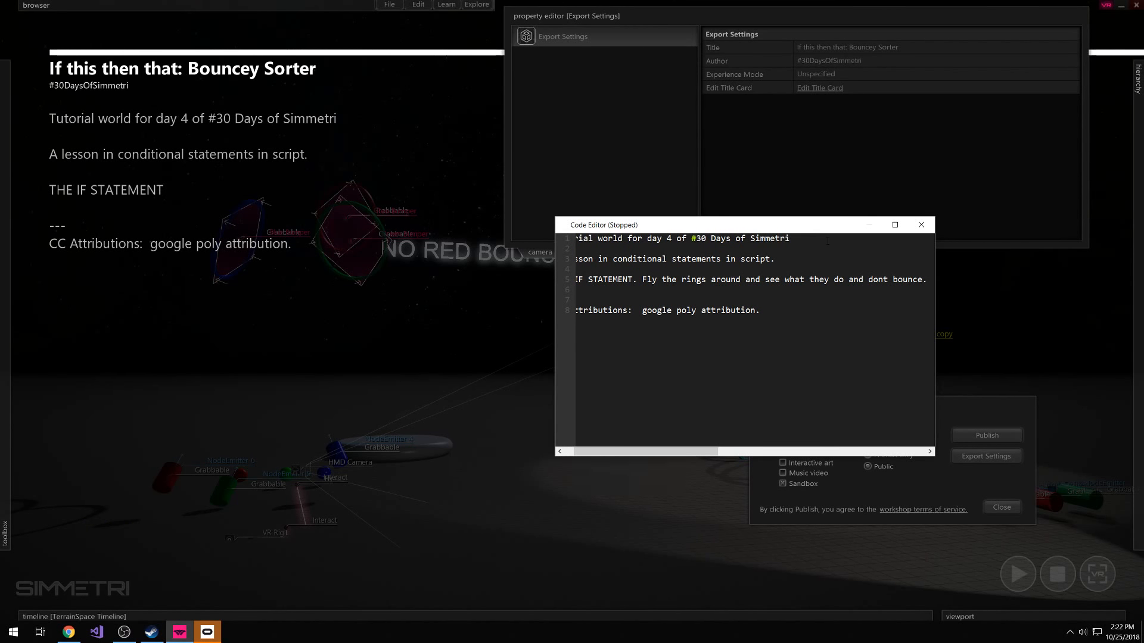
text(.)
Finish the title card text, close its code editor, and publish the world to the Steam Workshop
click(921, 225)
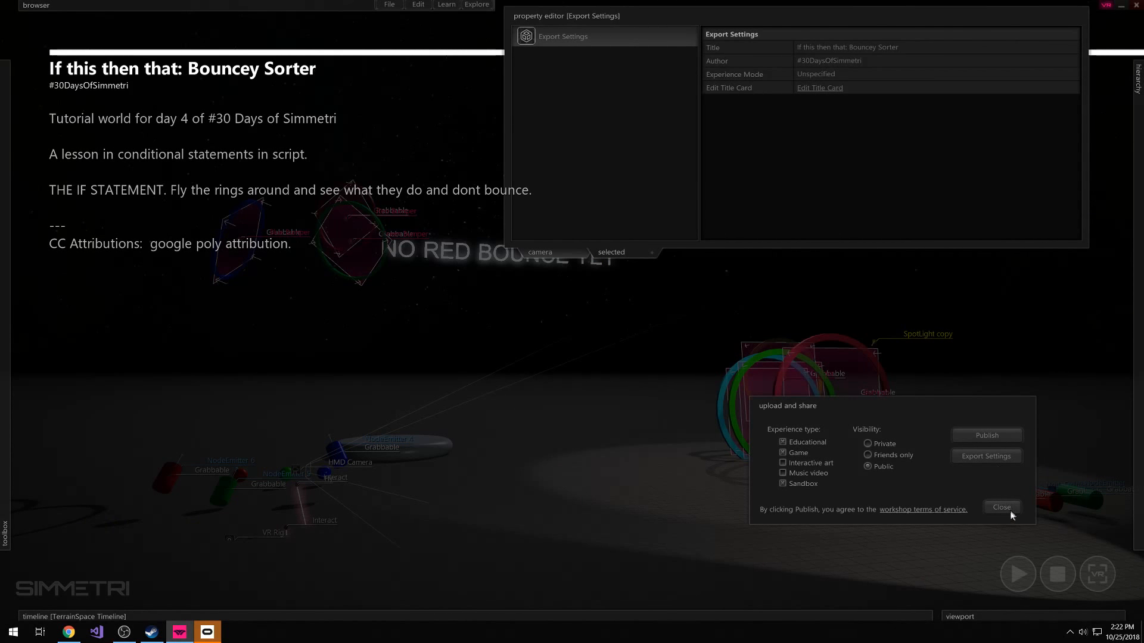
click(989, 435)
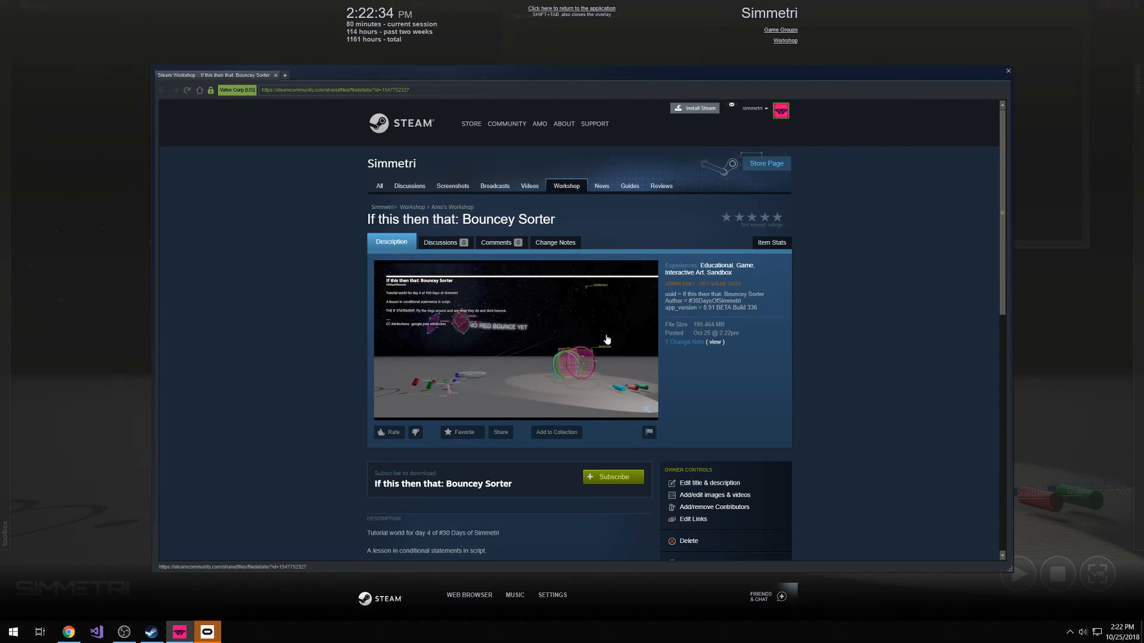
Review the published Bouncey Sorter Workshop page and copy its share link
scroll(607, 339, down, 1)
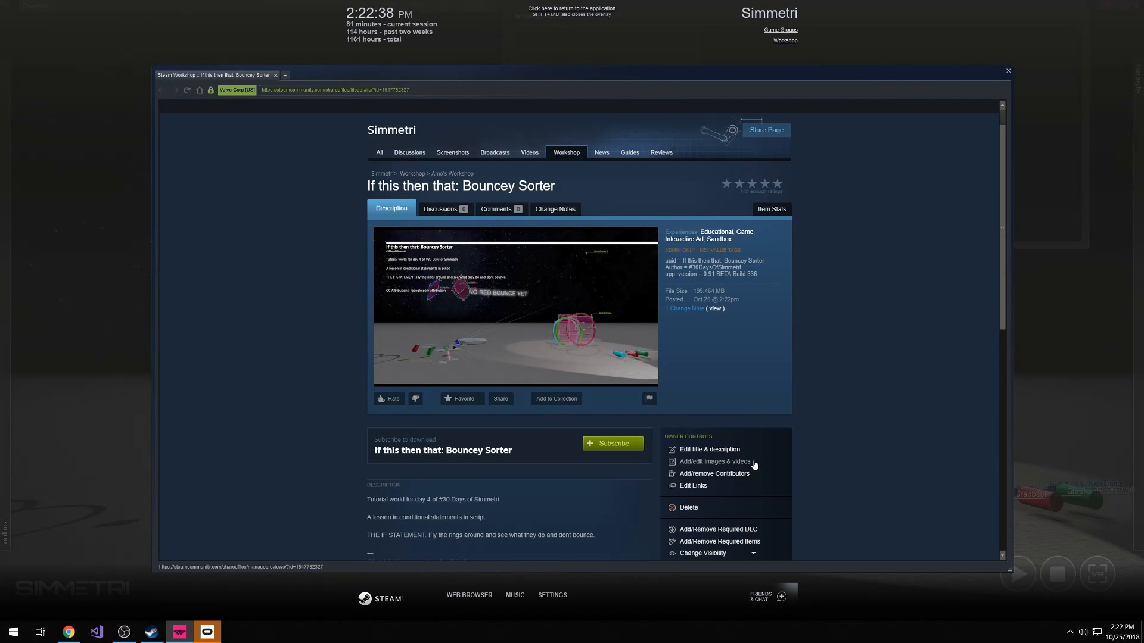
scroll(791, 447, down, 5)
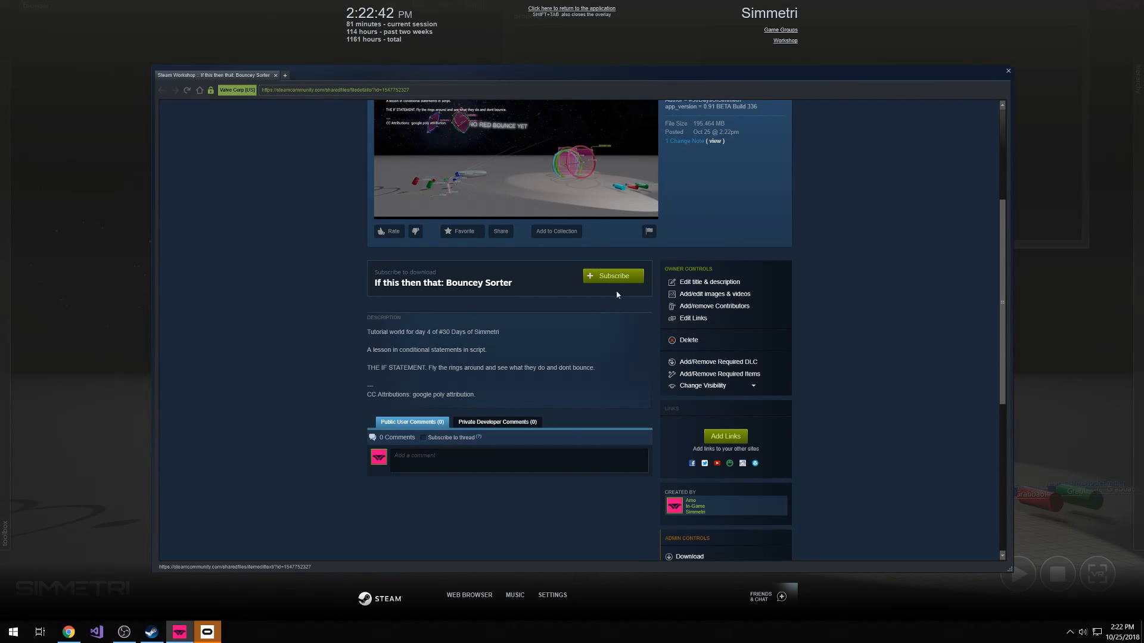
scroll(505, 269, up, 6)
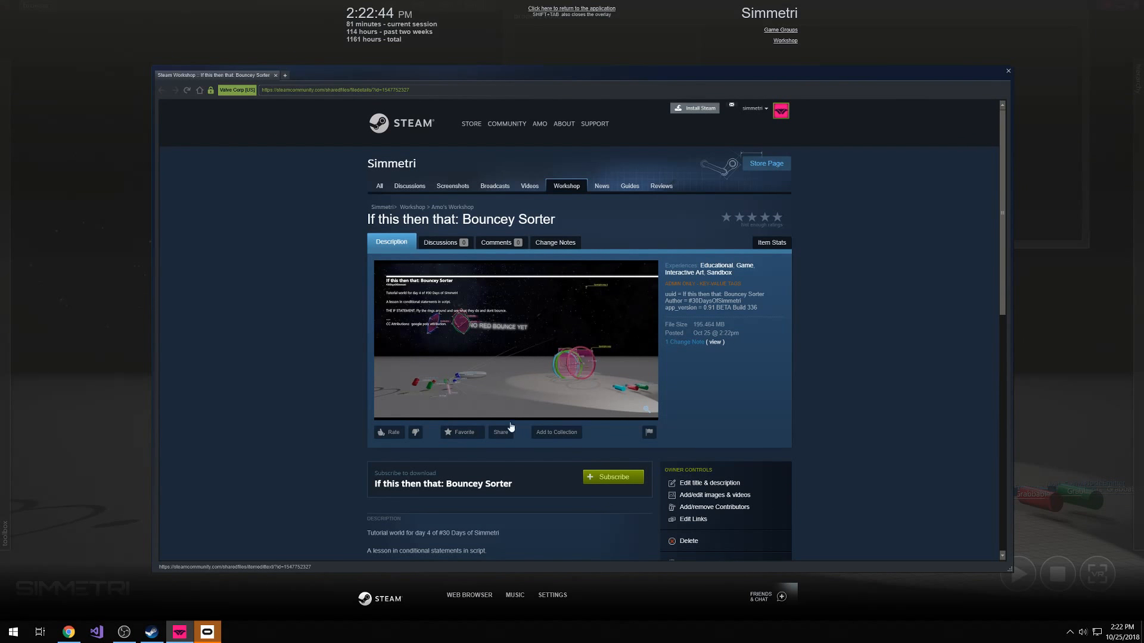
click(503, 432)
drag(692, 390, 434, 423)
key(ctrl+c)
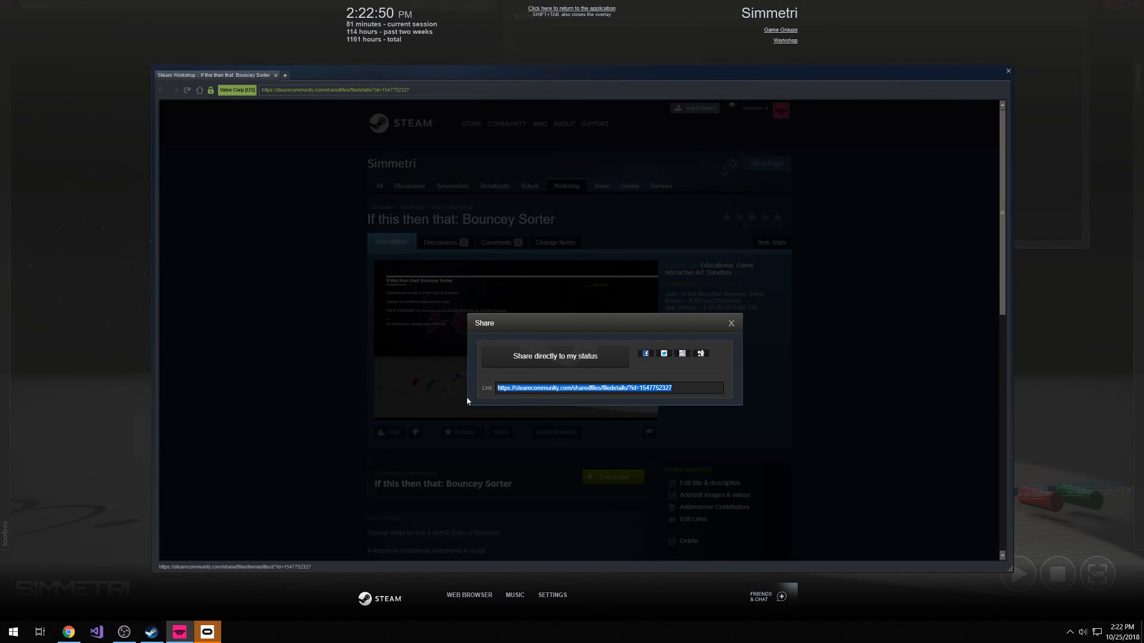
click(731, 322)
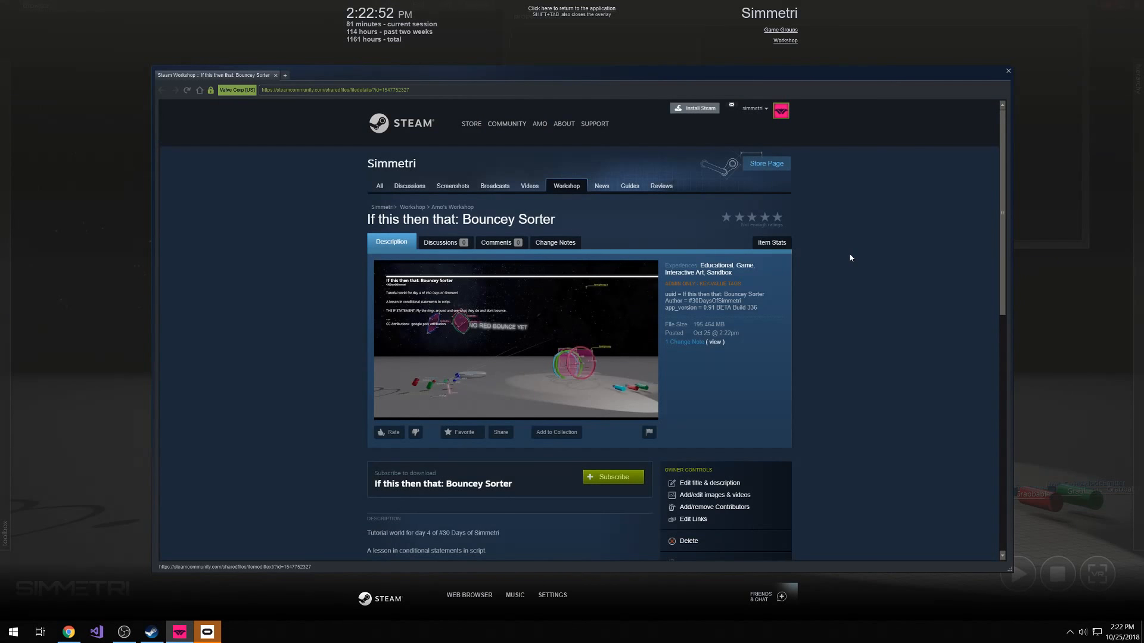
Send the copied Workshop link to the online friend in Steam chat and enlarge the chat window to read its preview
click(1007, 71)
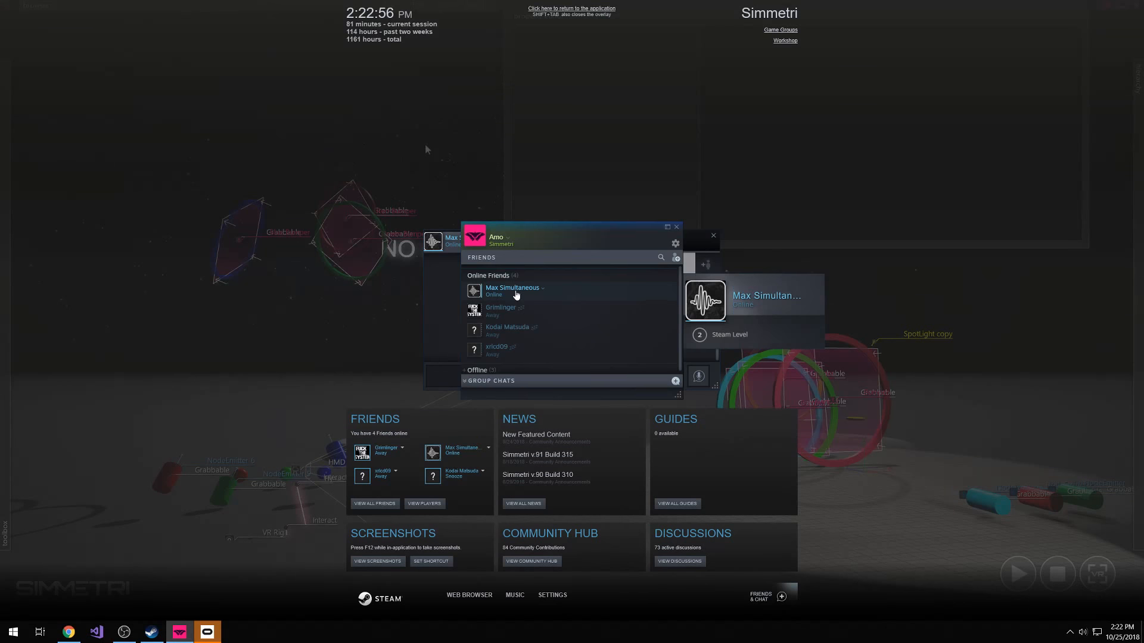
click(536, 291)
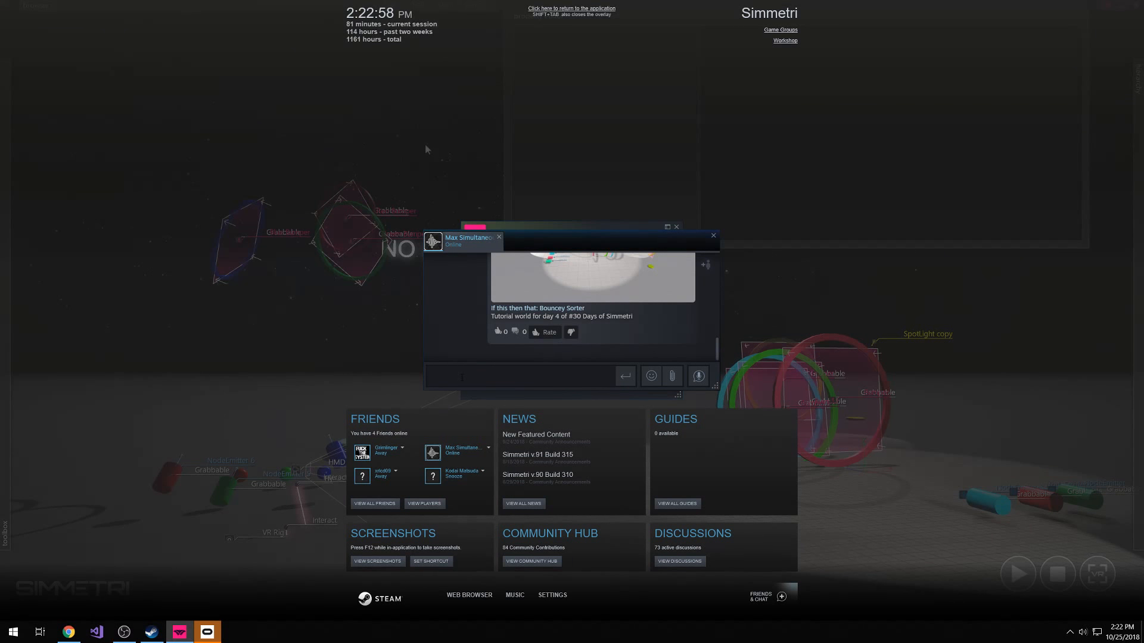
key(ctrl+v)
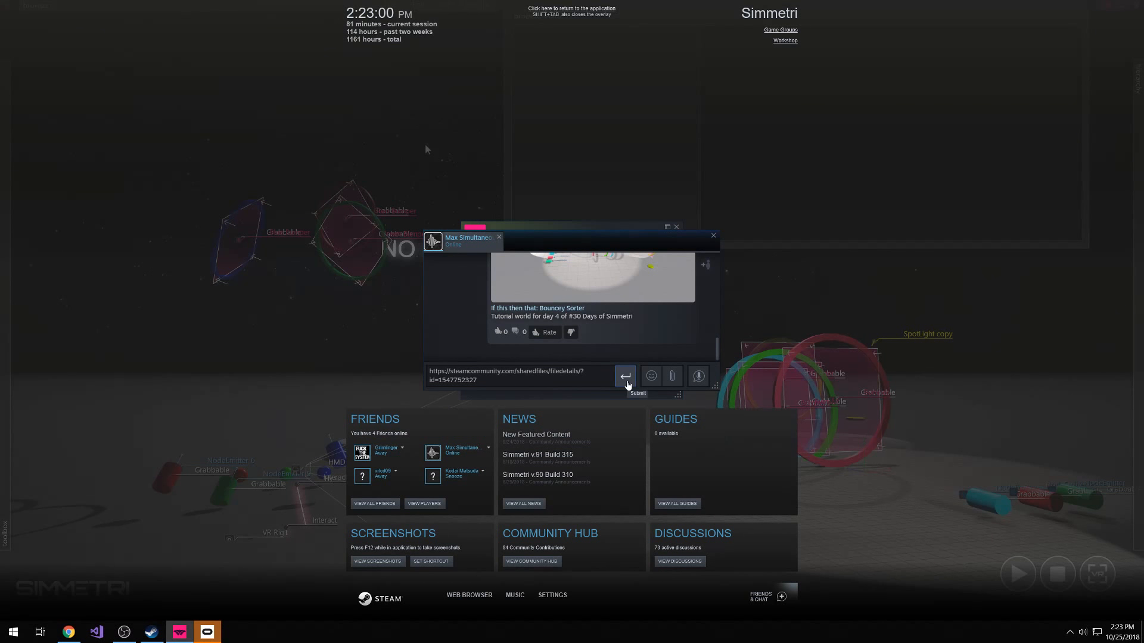
click(627, 384)
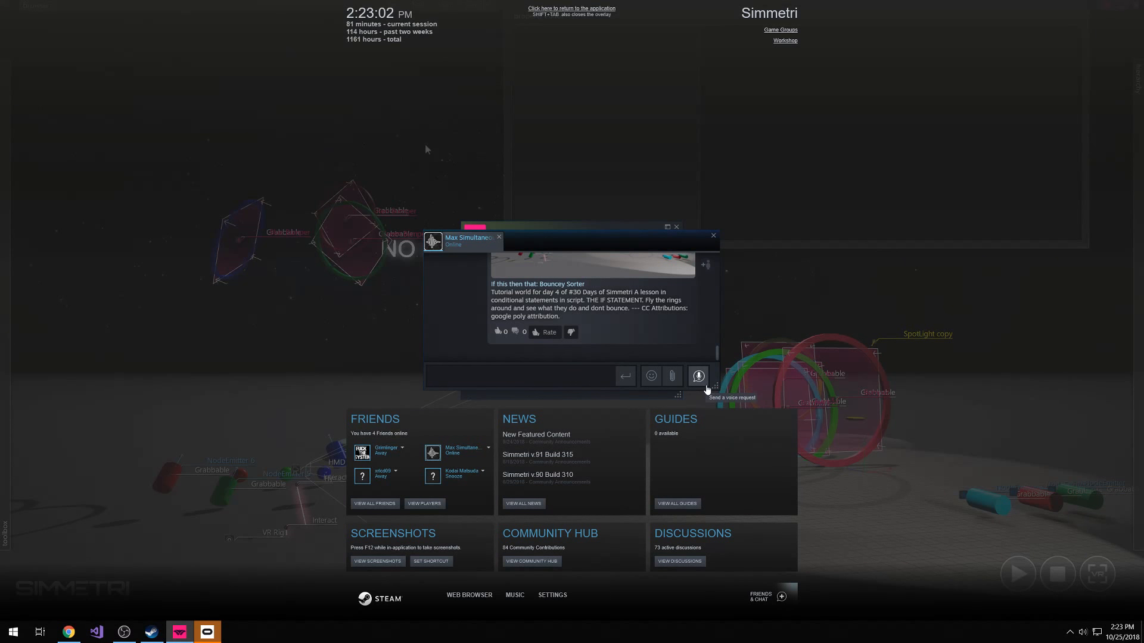
drag(716, 387, 778, 552)
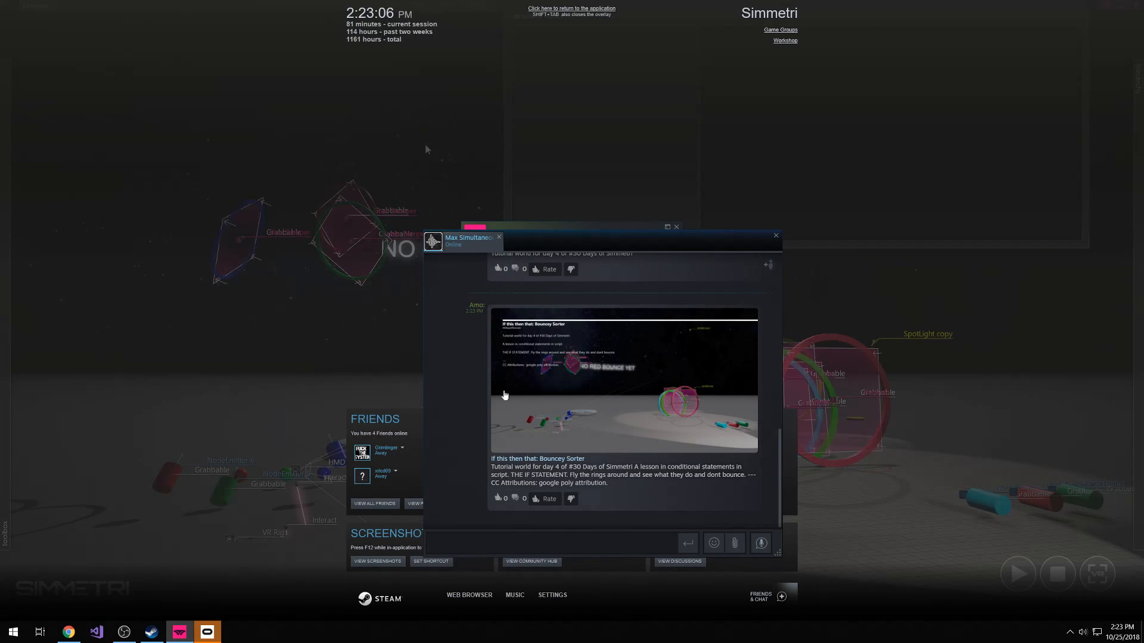
drag(600, 492, 493, 472)
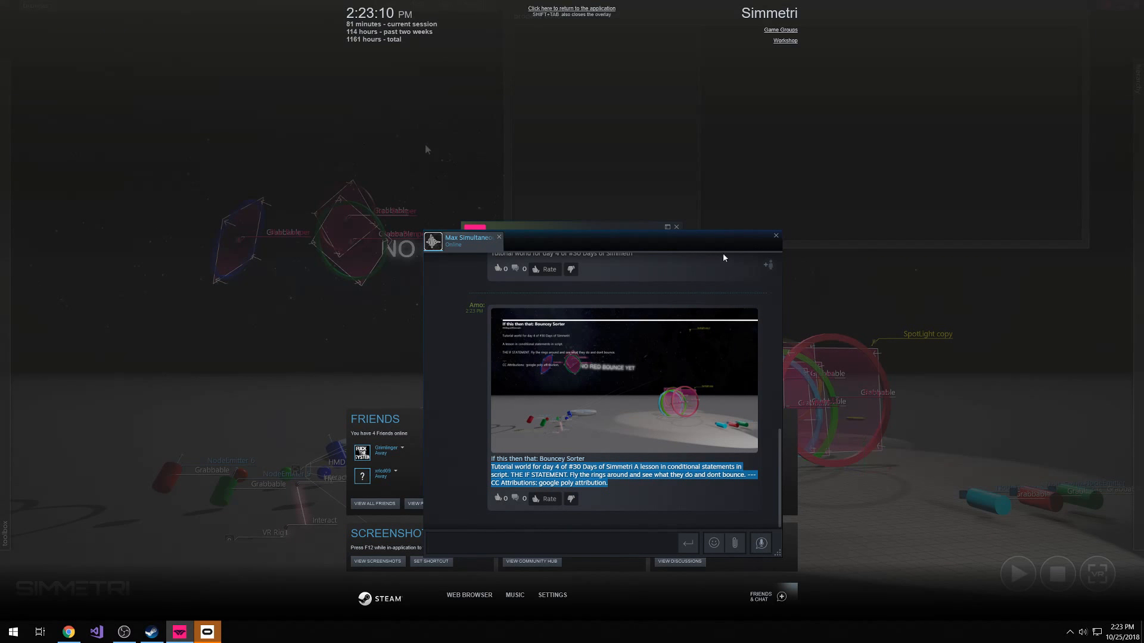
Close the friend chat and friends list and leave the Steam overlay
click(775, 235)
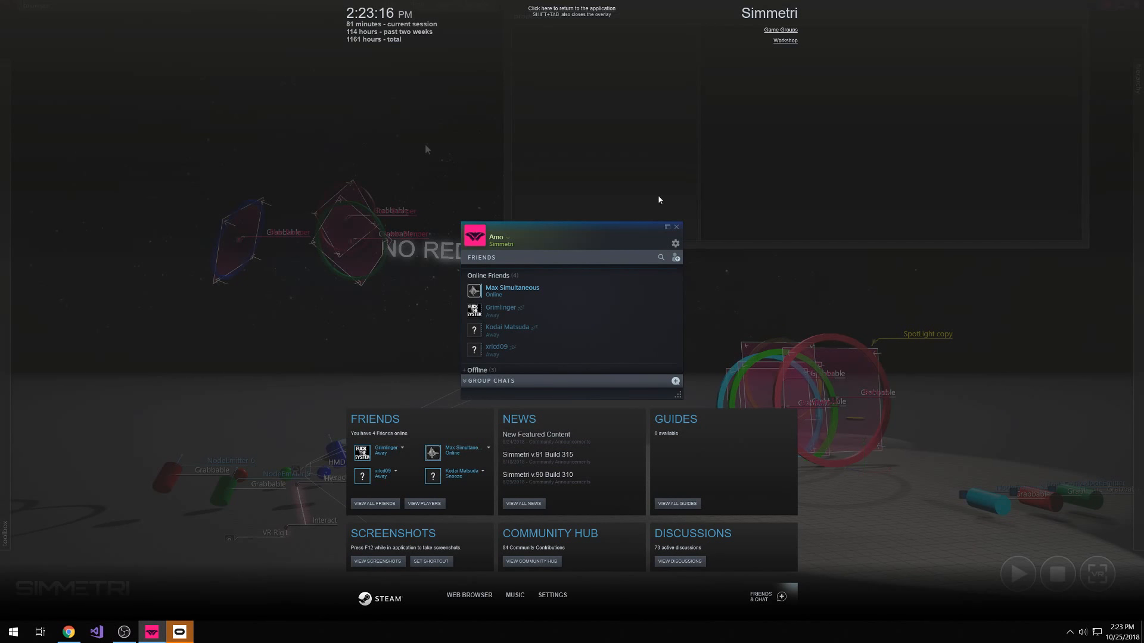
click(676, 227)
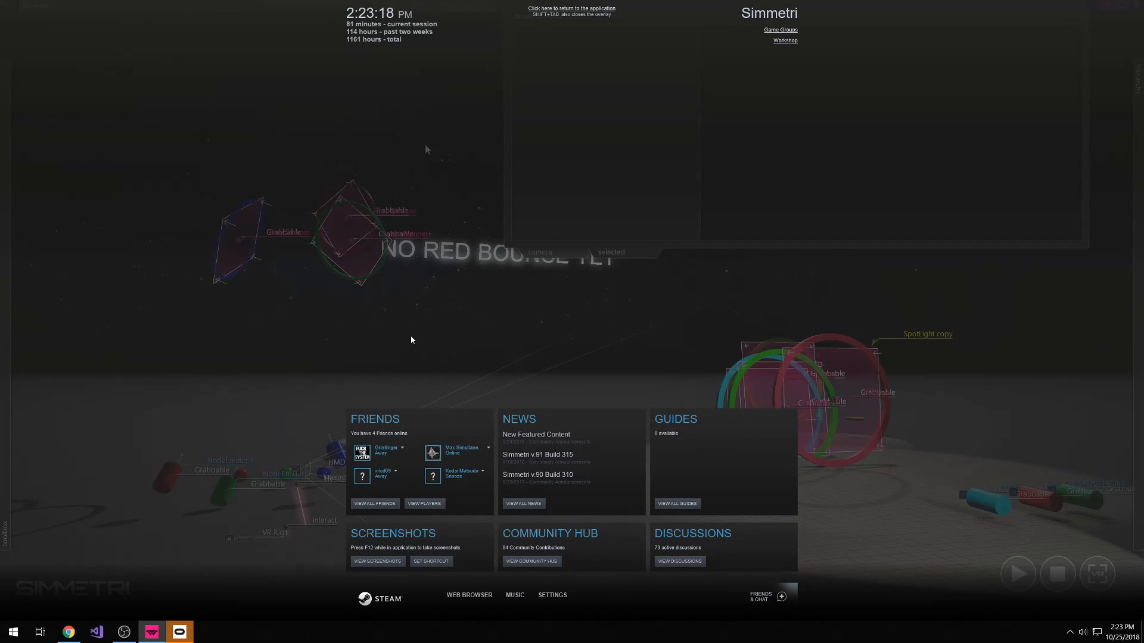
key(shift+Tab)
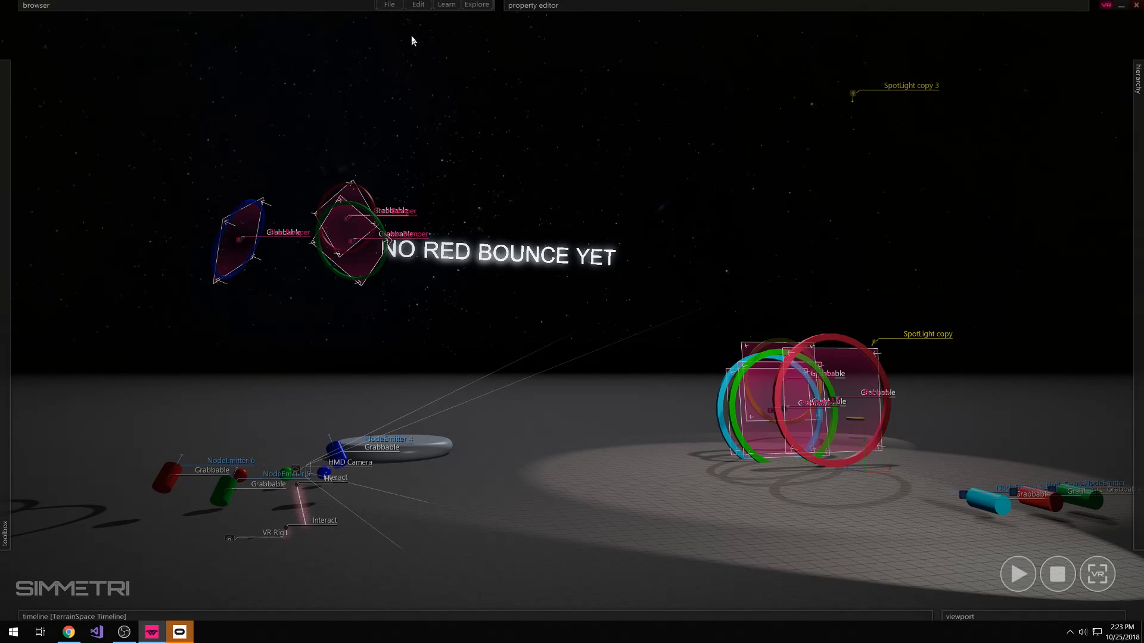
click(391, 5)
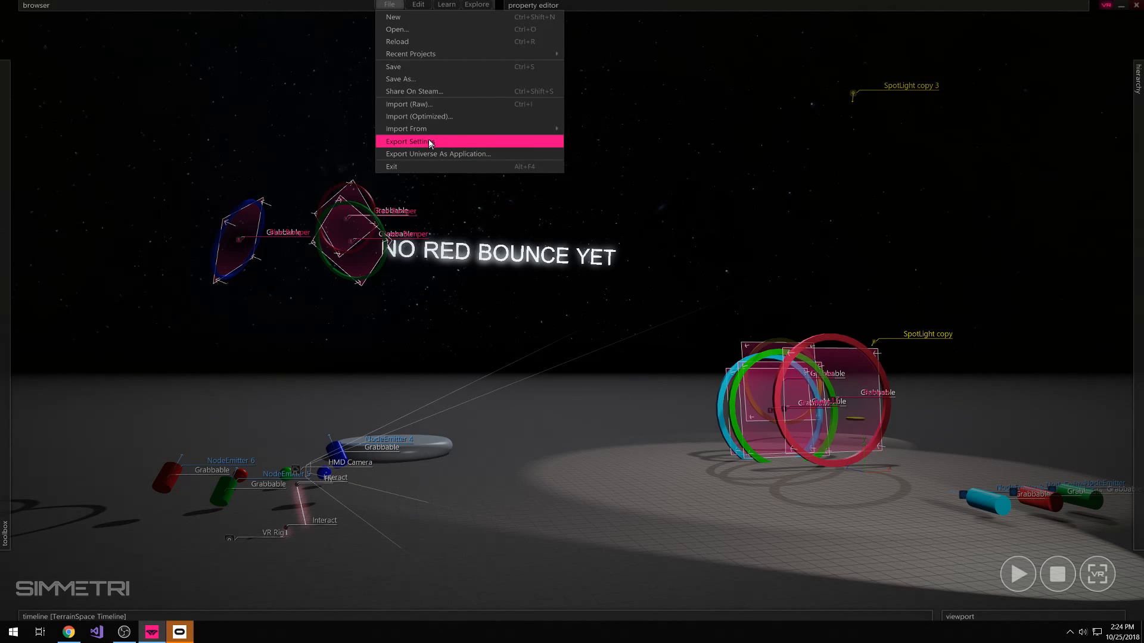
mouse_move(425, 130)
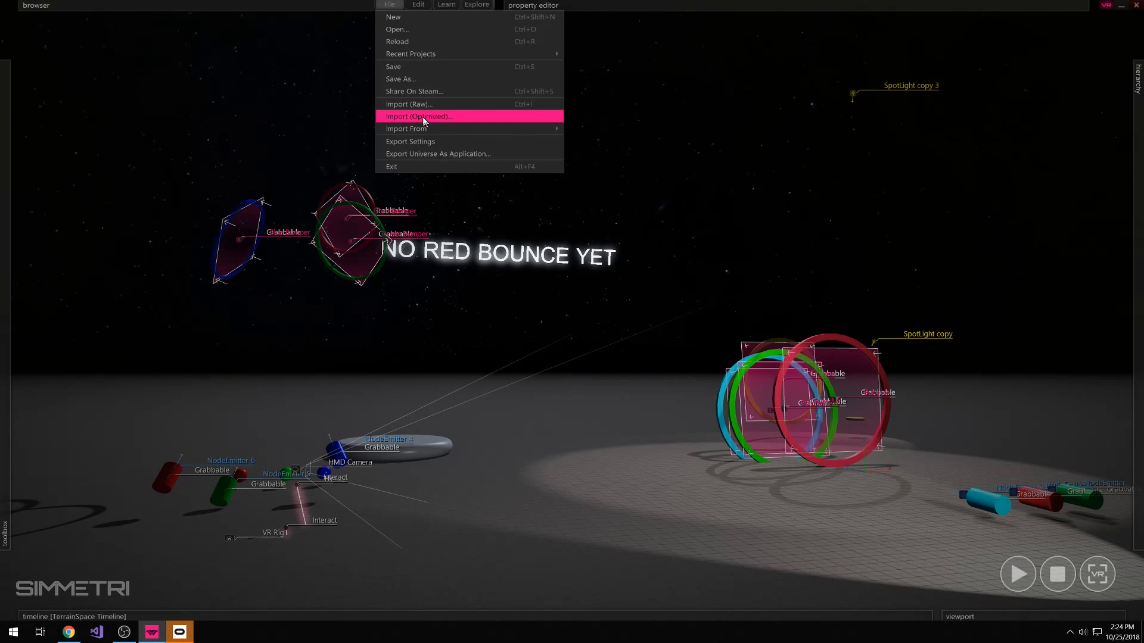
click(474, 121)
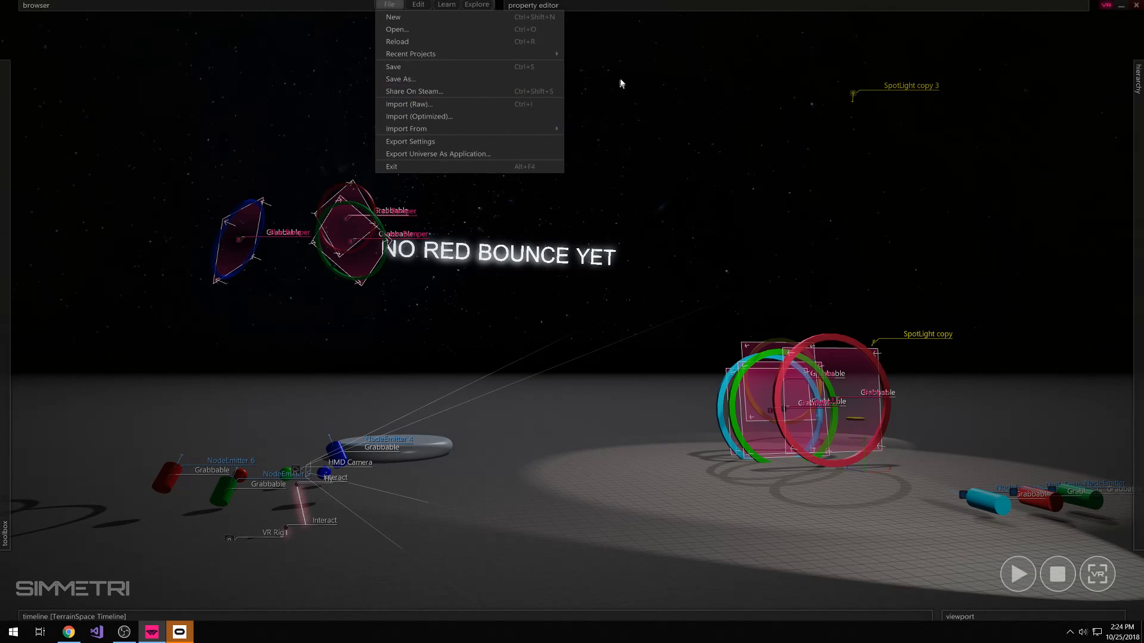
Try to open the Simmetri Discord server invitation while VR mode is on
click(445, 7)
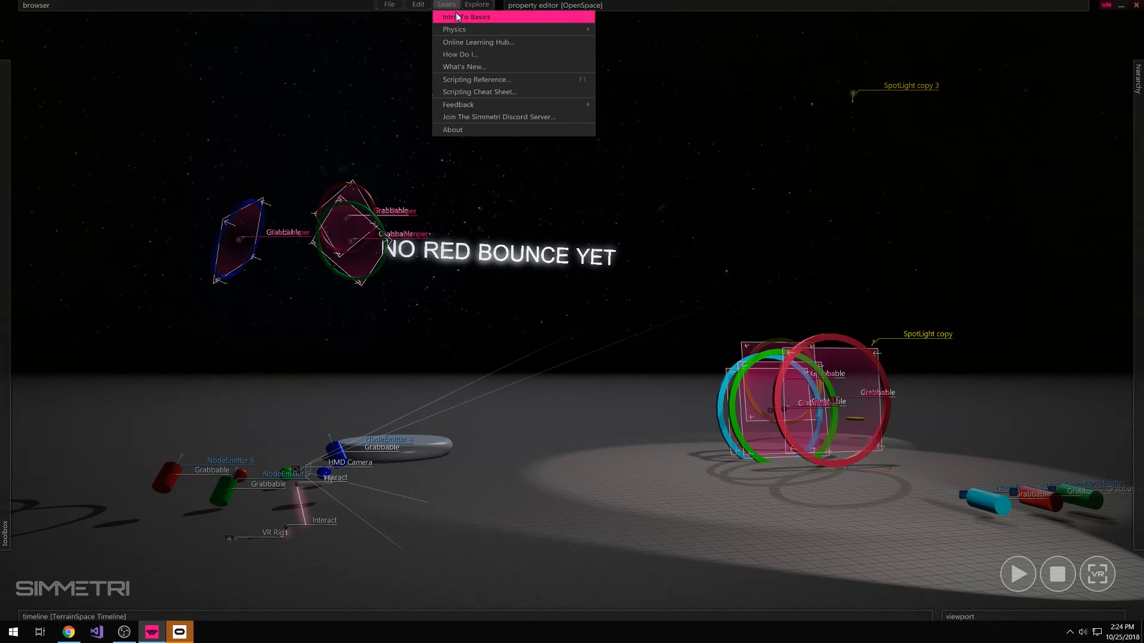
mouse_move(575, 19)
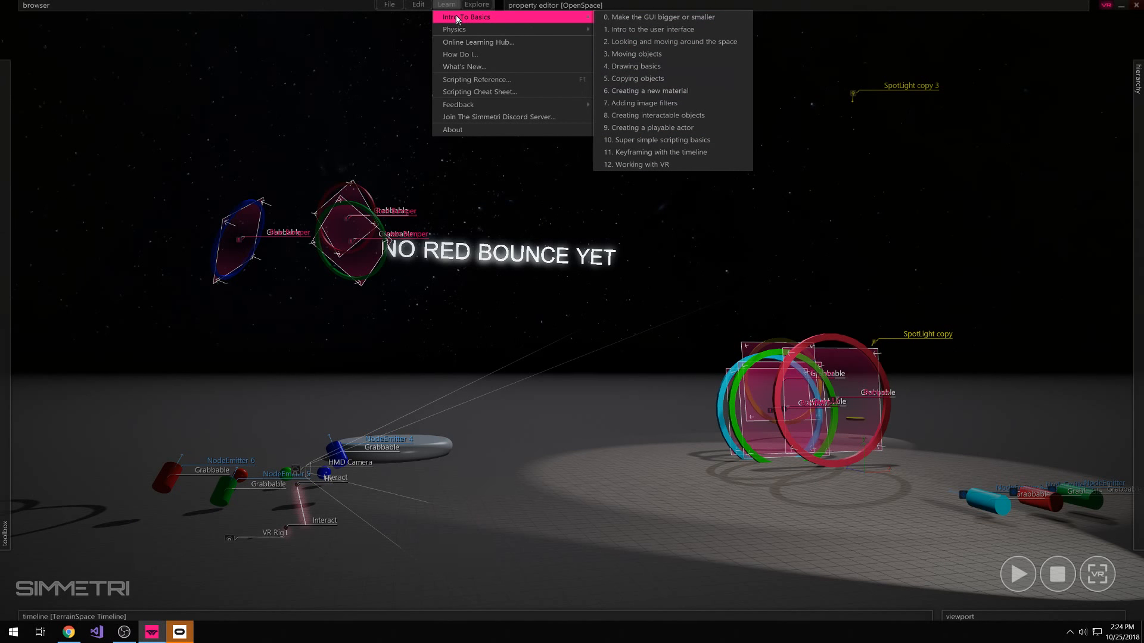
mouse_move(457, 33)
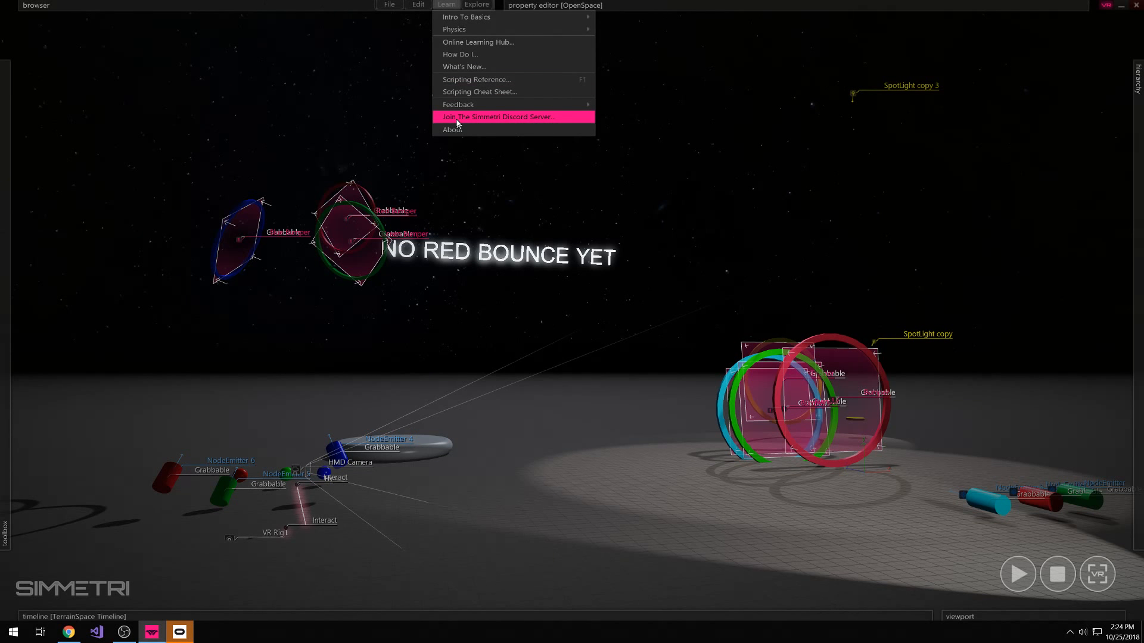
click(534, 119)
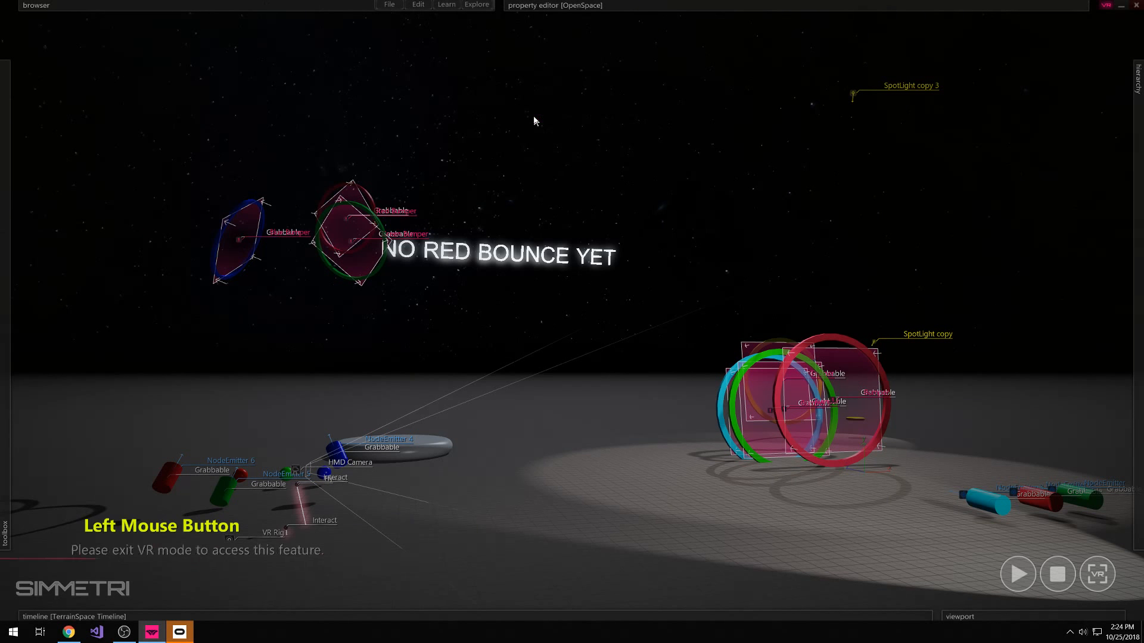
click(756, 149)
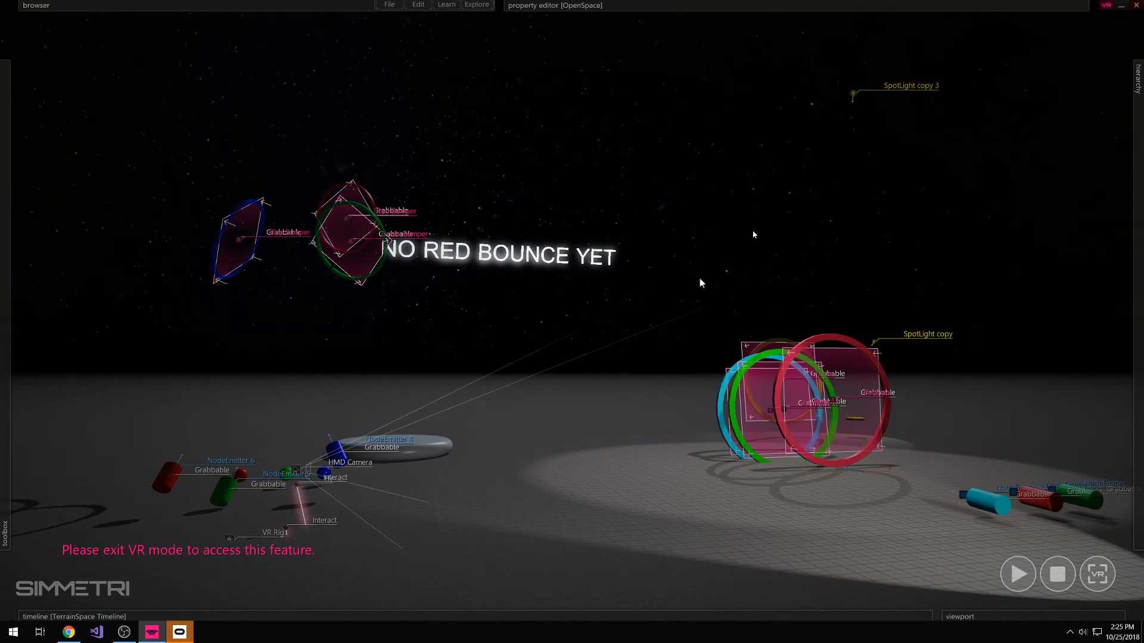
Exit VR mode and open the Simmetri Discord server in the web version of Discord
click(1106, 5)
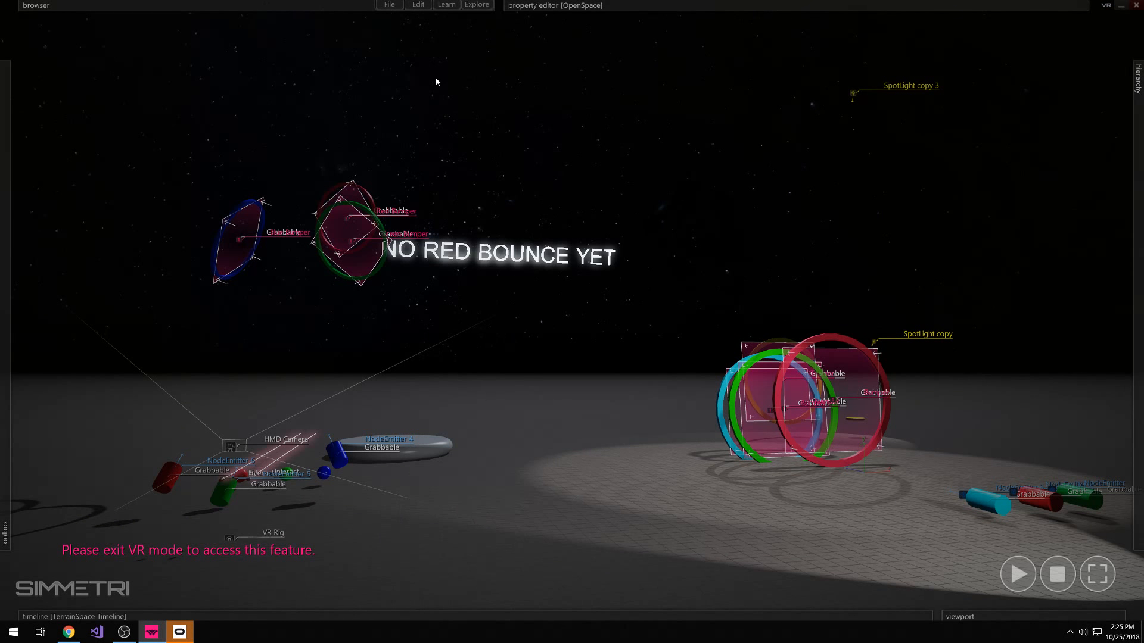
click(446, 4)
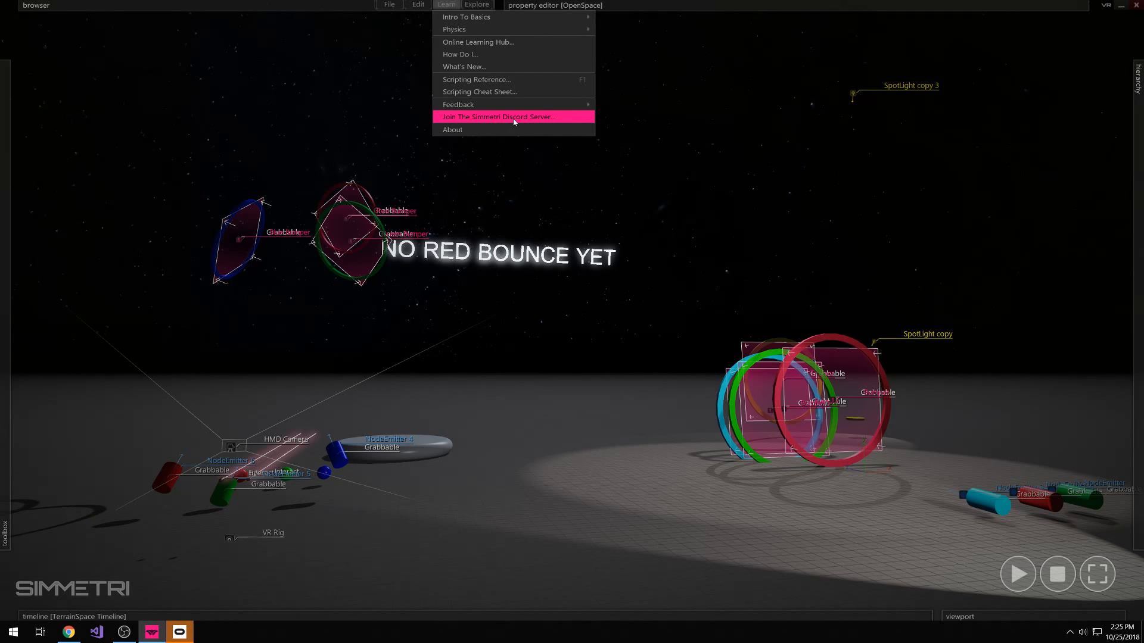
click(488, 118)
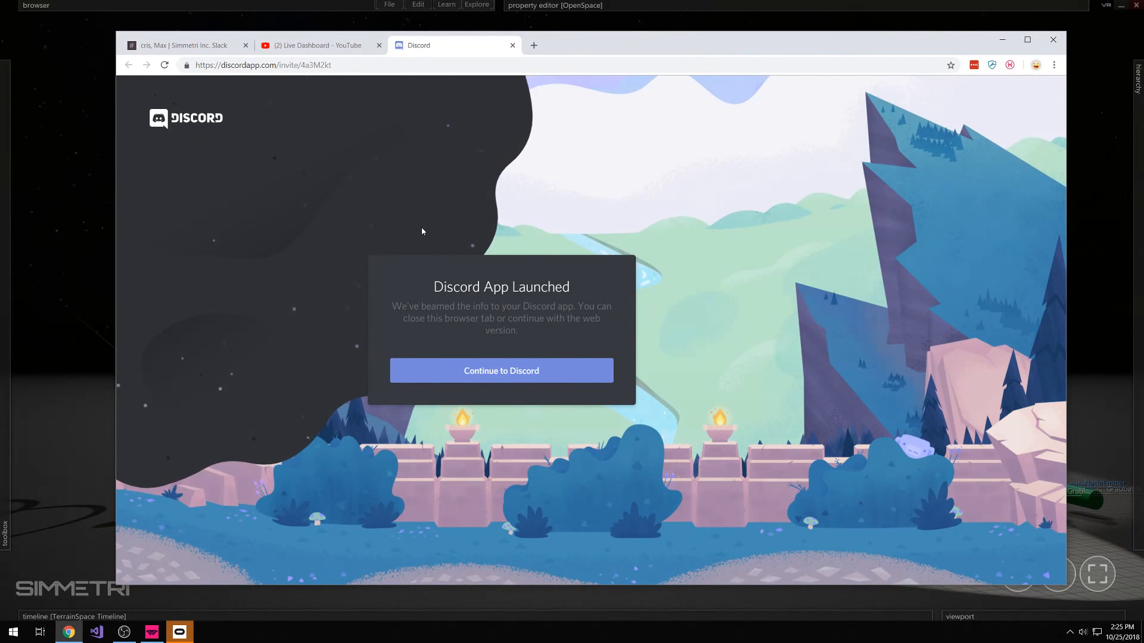
click(505, 379)
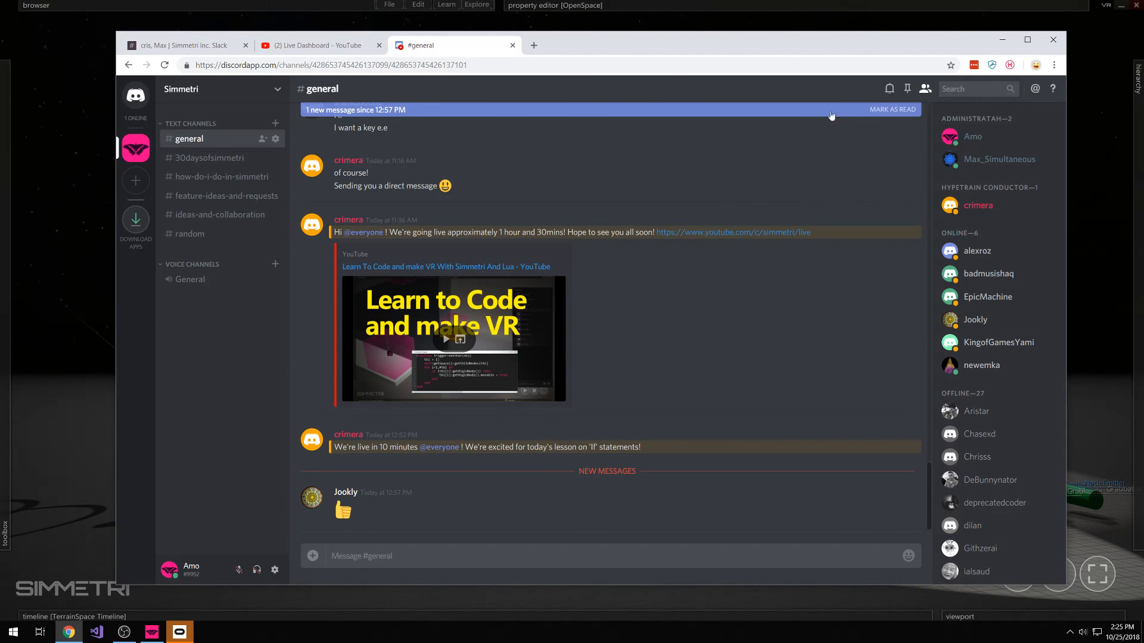
Post the copied Steam Workshop link in the Discord server's 30daysofsimmetri channel
click(380, 561)
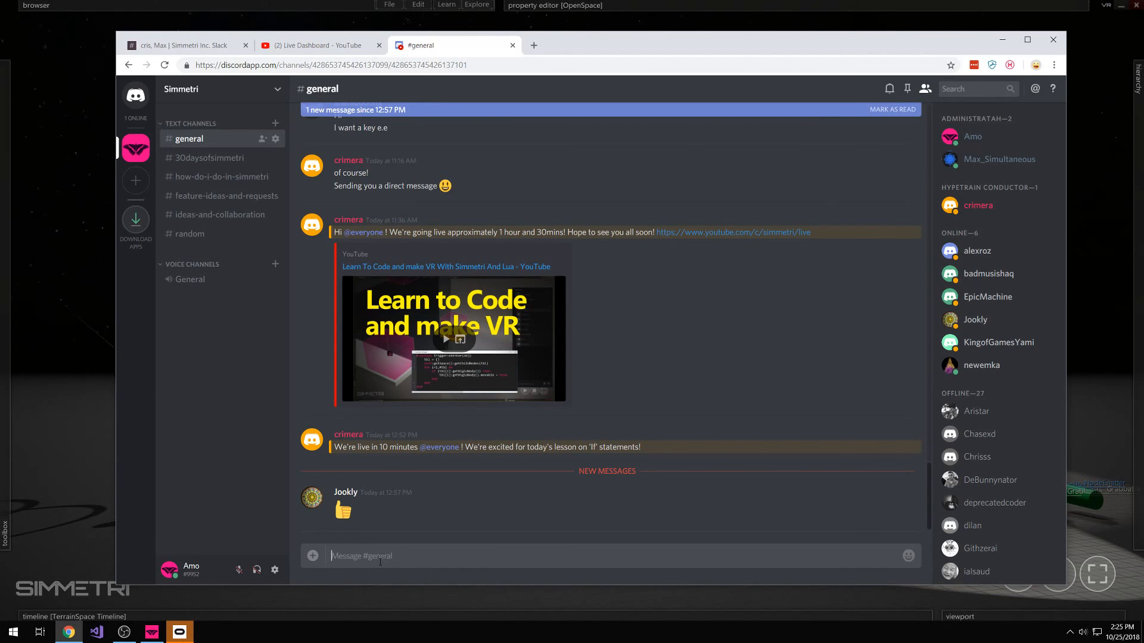
click(209, 158)
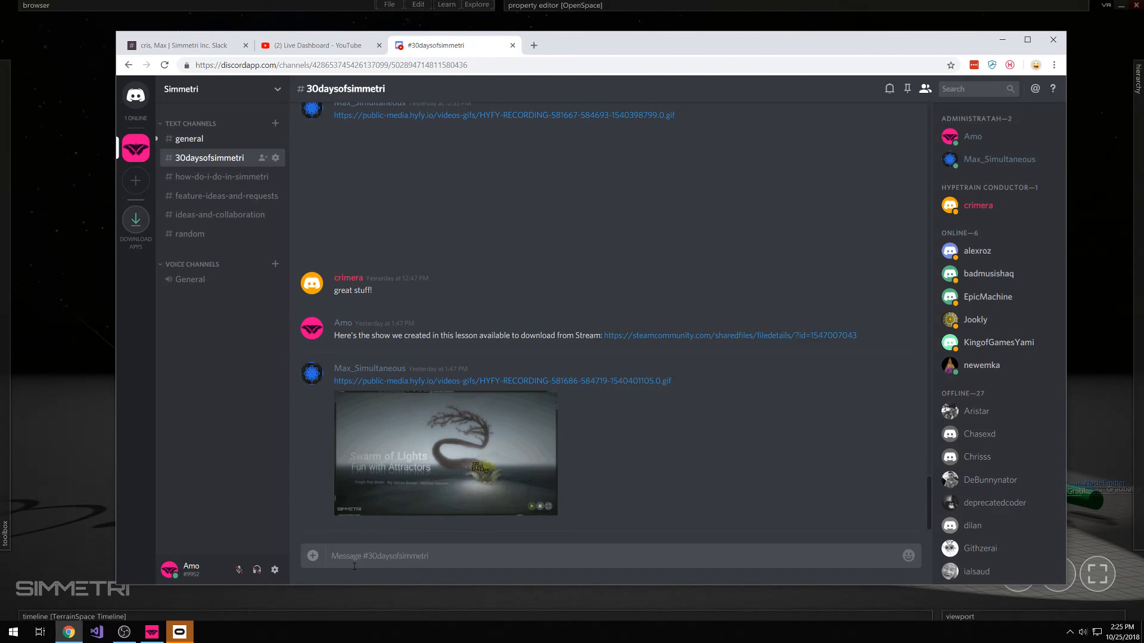
key(ctrl+v)
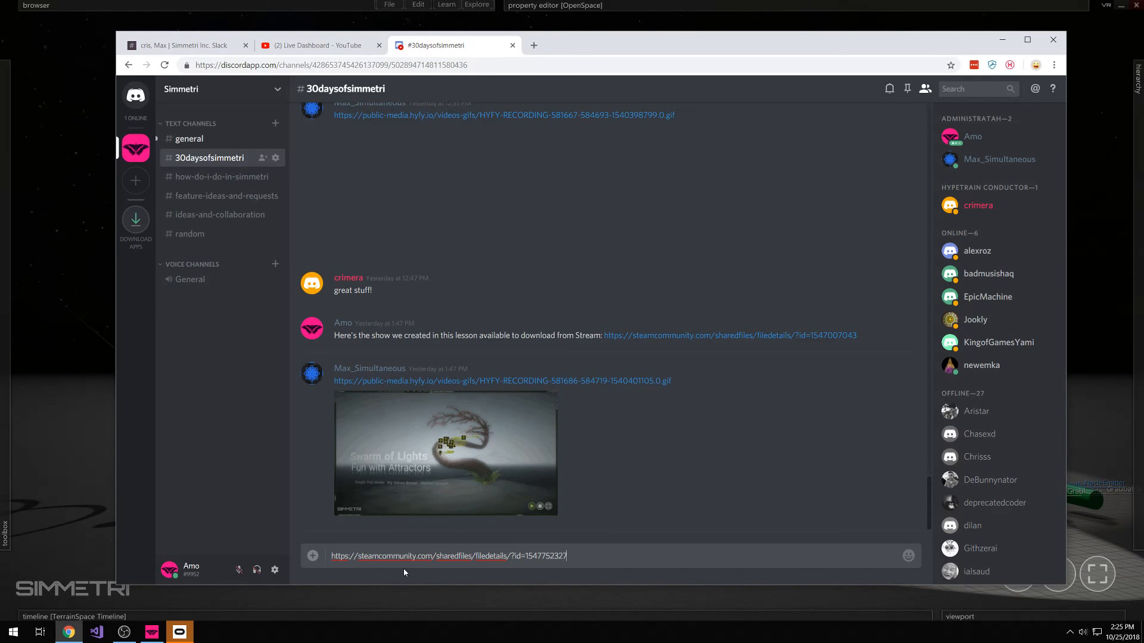
key(Return)
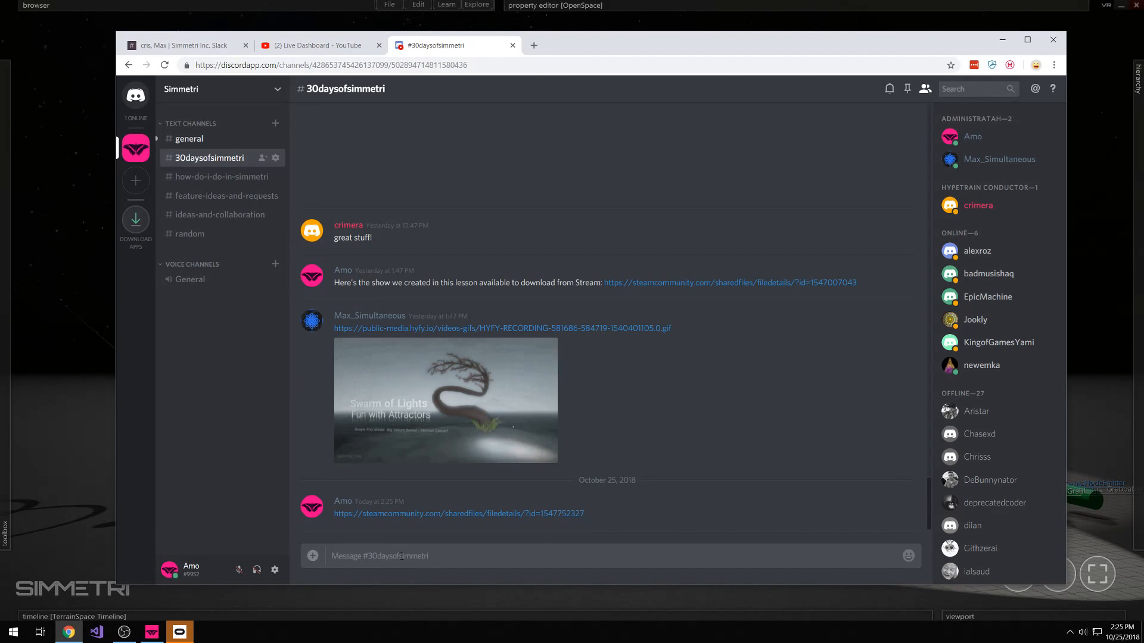
Post the message "This is Day 4 Tutorial Show." below the Workshop link in the 30daysofsimmetri channel
text(Th)
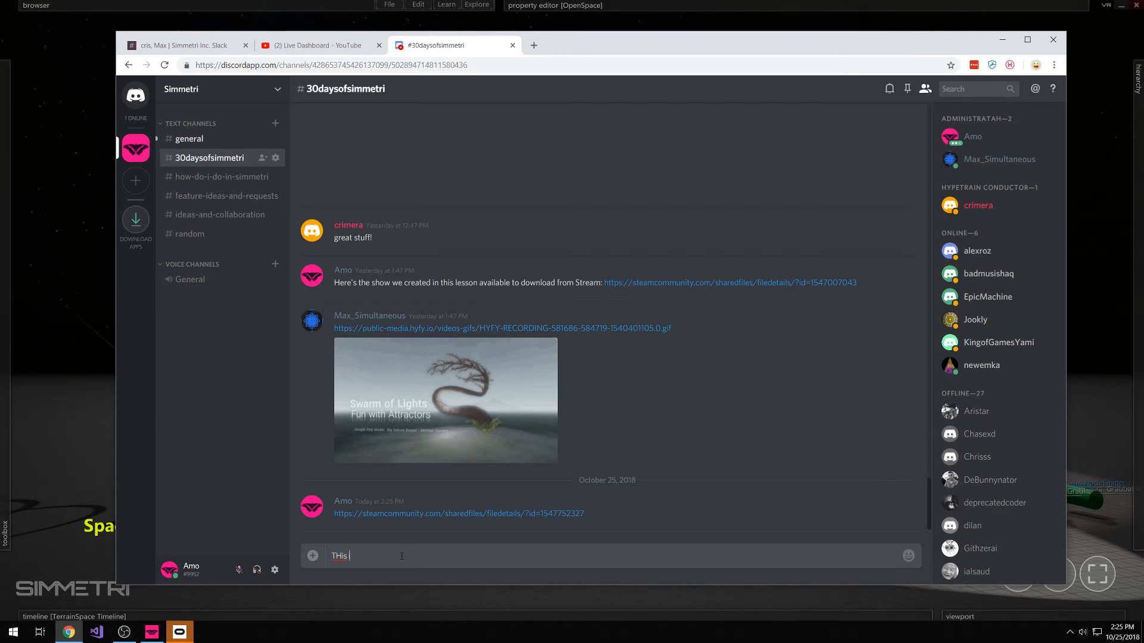
text(is is Day Dayu)
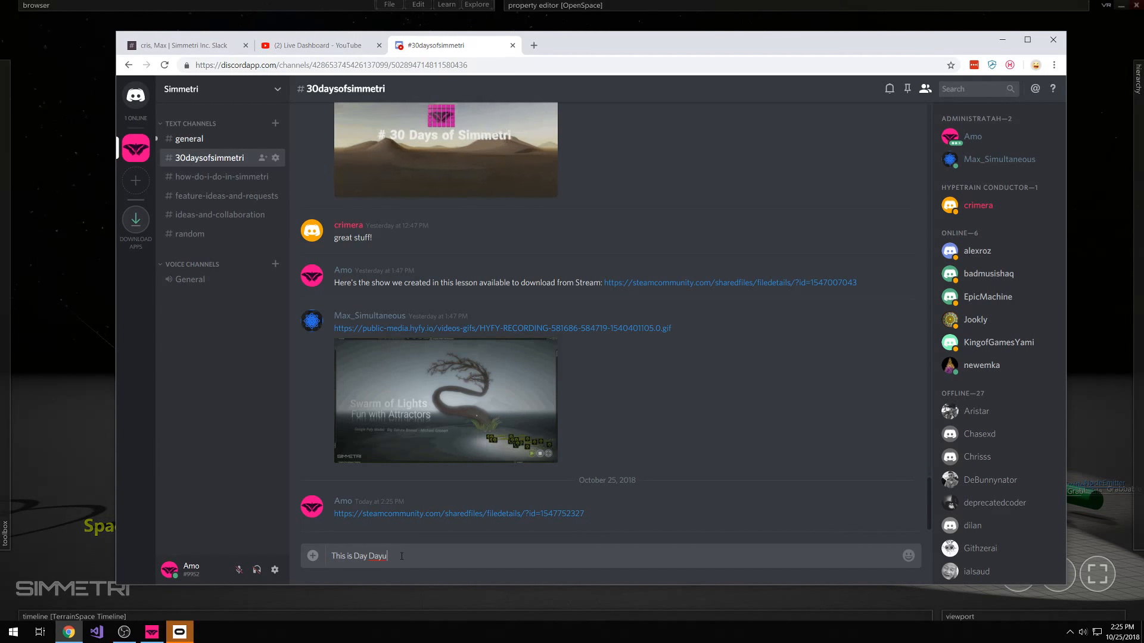
key(BackSpace)
key(BackSpace)
key(BackSpace)
key(BackSpace)
text(4)
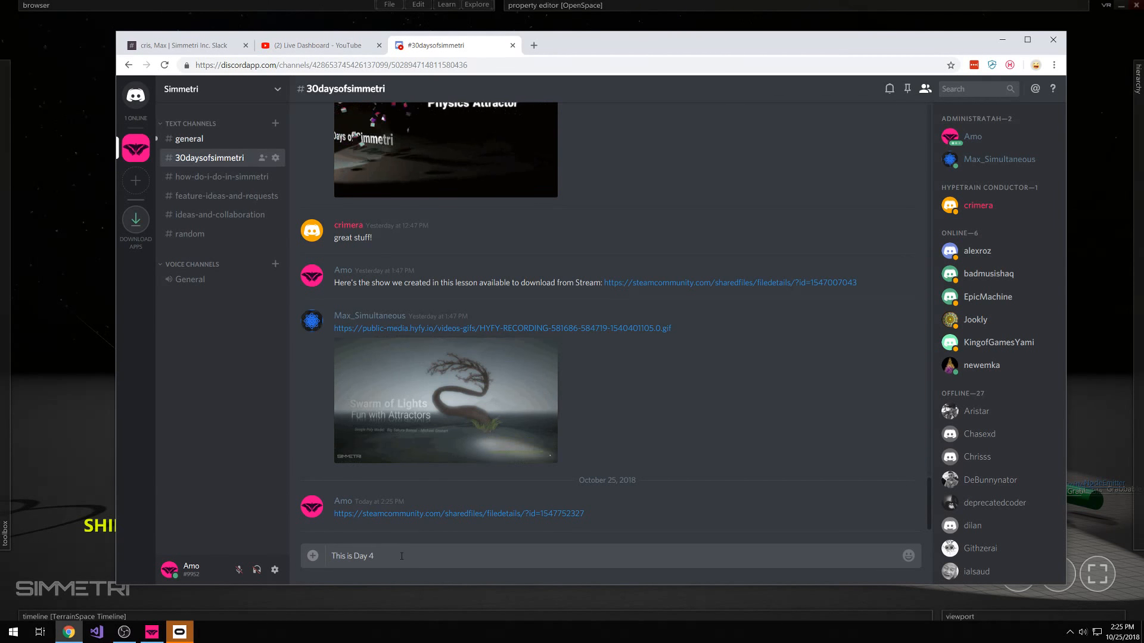
text( Tutorial show)
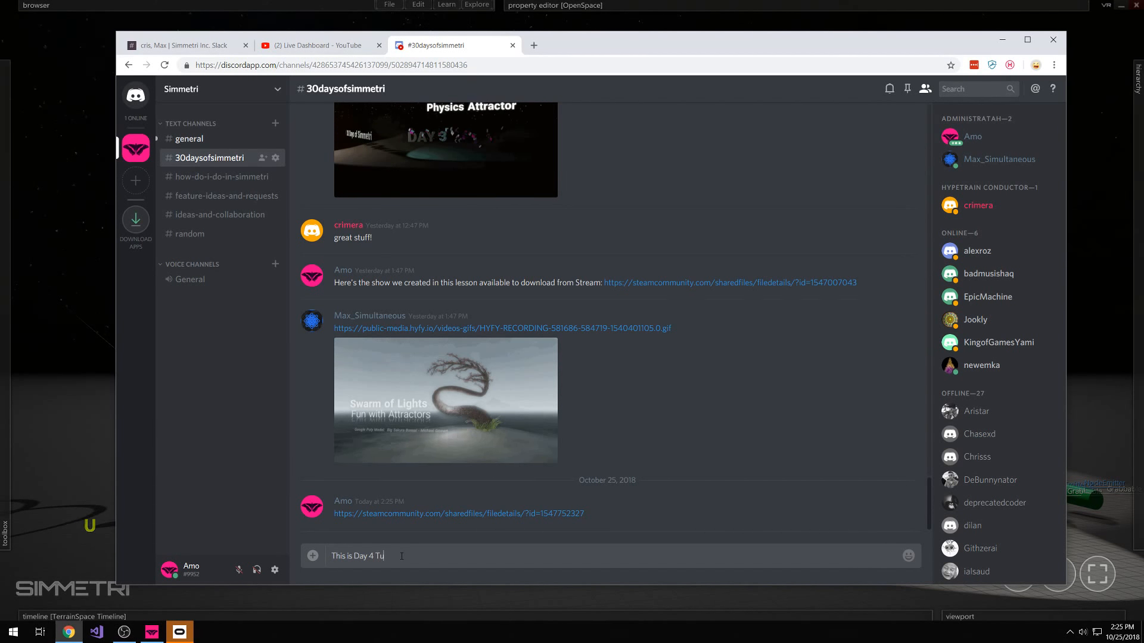
key(BackSpace)
key(BackSpace)
key(BackSpace)
key(BackSpace)
text(Show.)
key(Return)
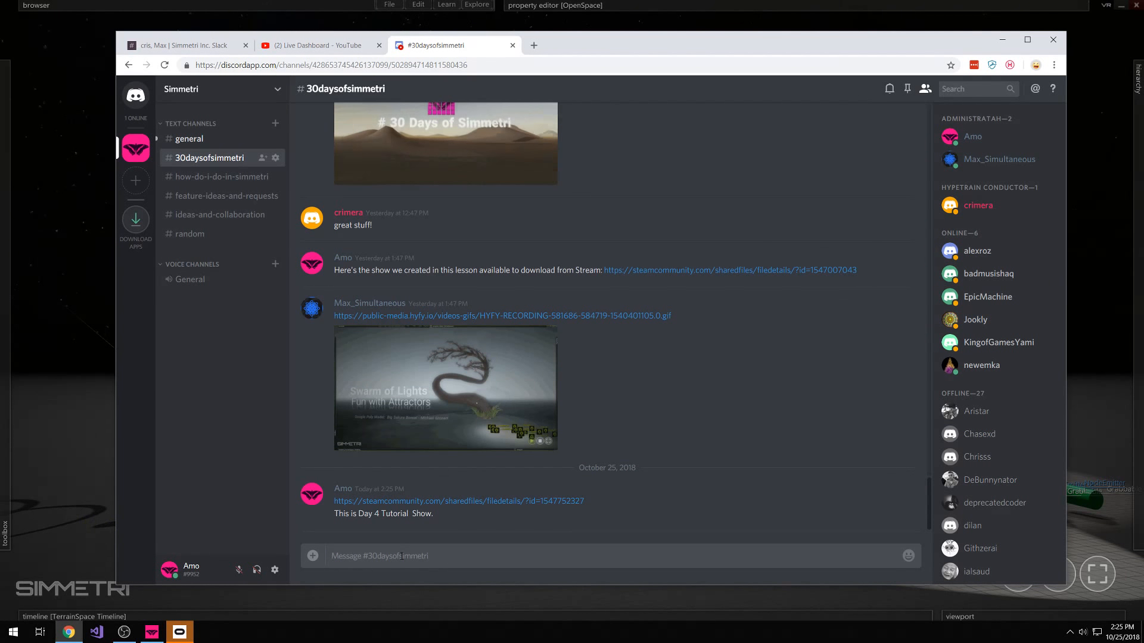